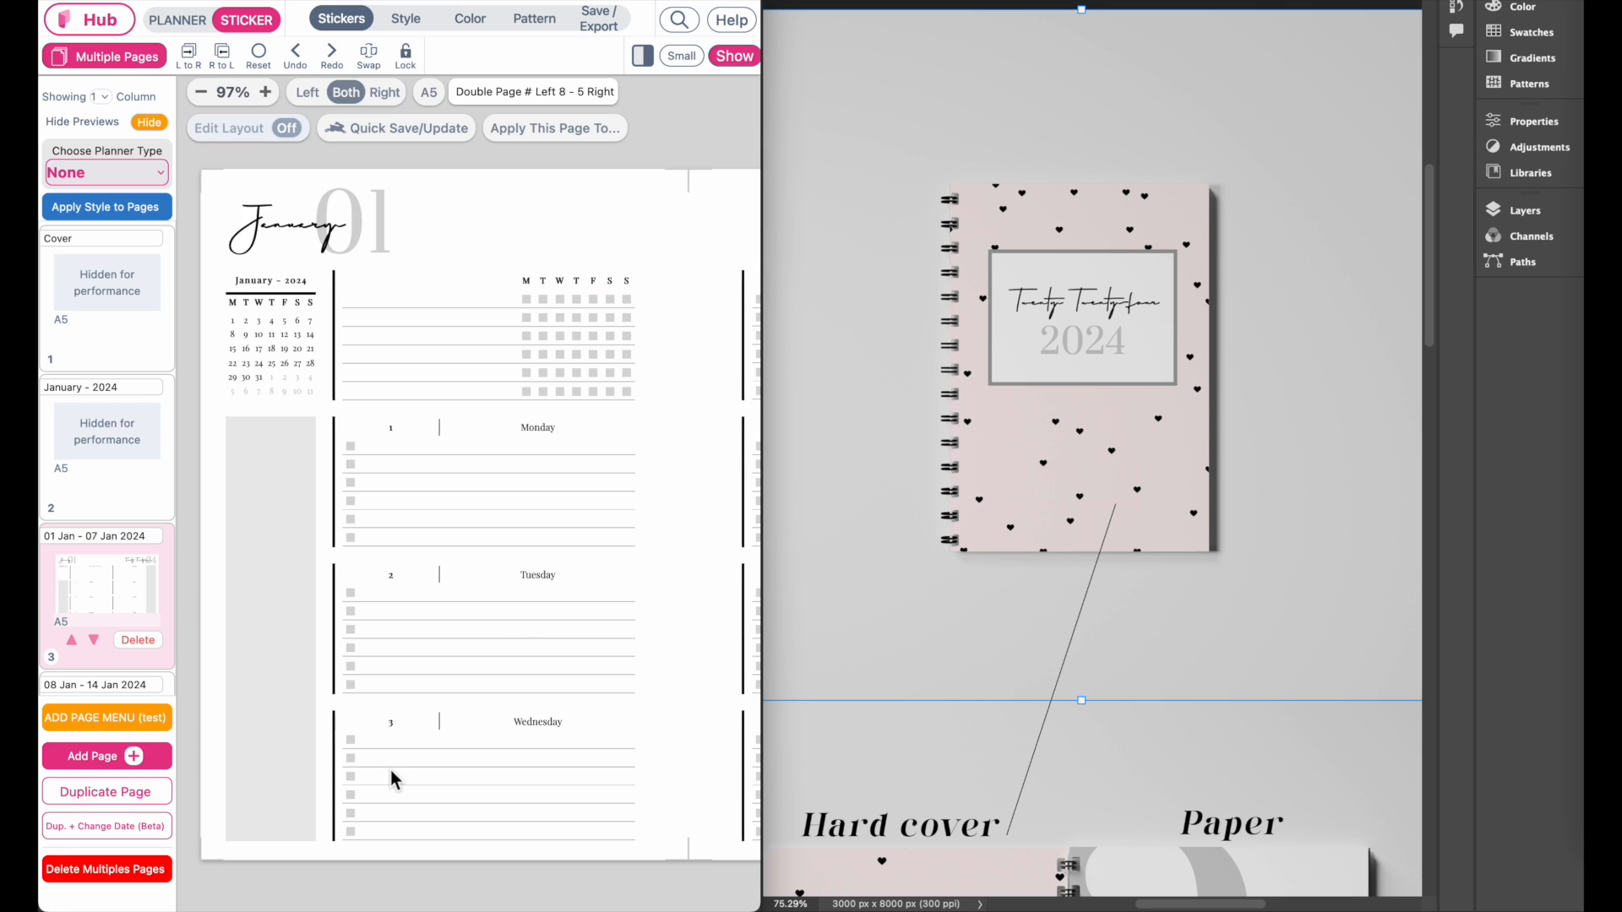
Examine the cover dimensions table and layout diagram in the KDP print cover calculator for the 6 x 9 in paperback.
scroll(390, 769, "right", 5)
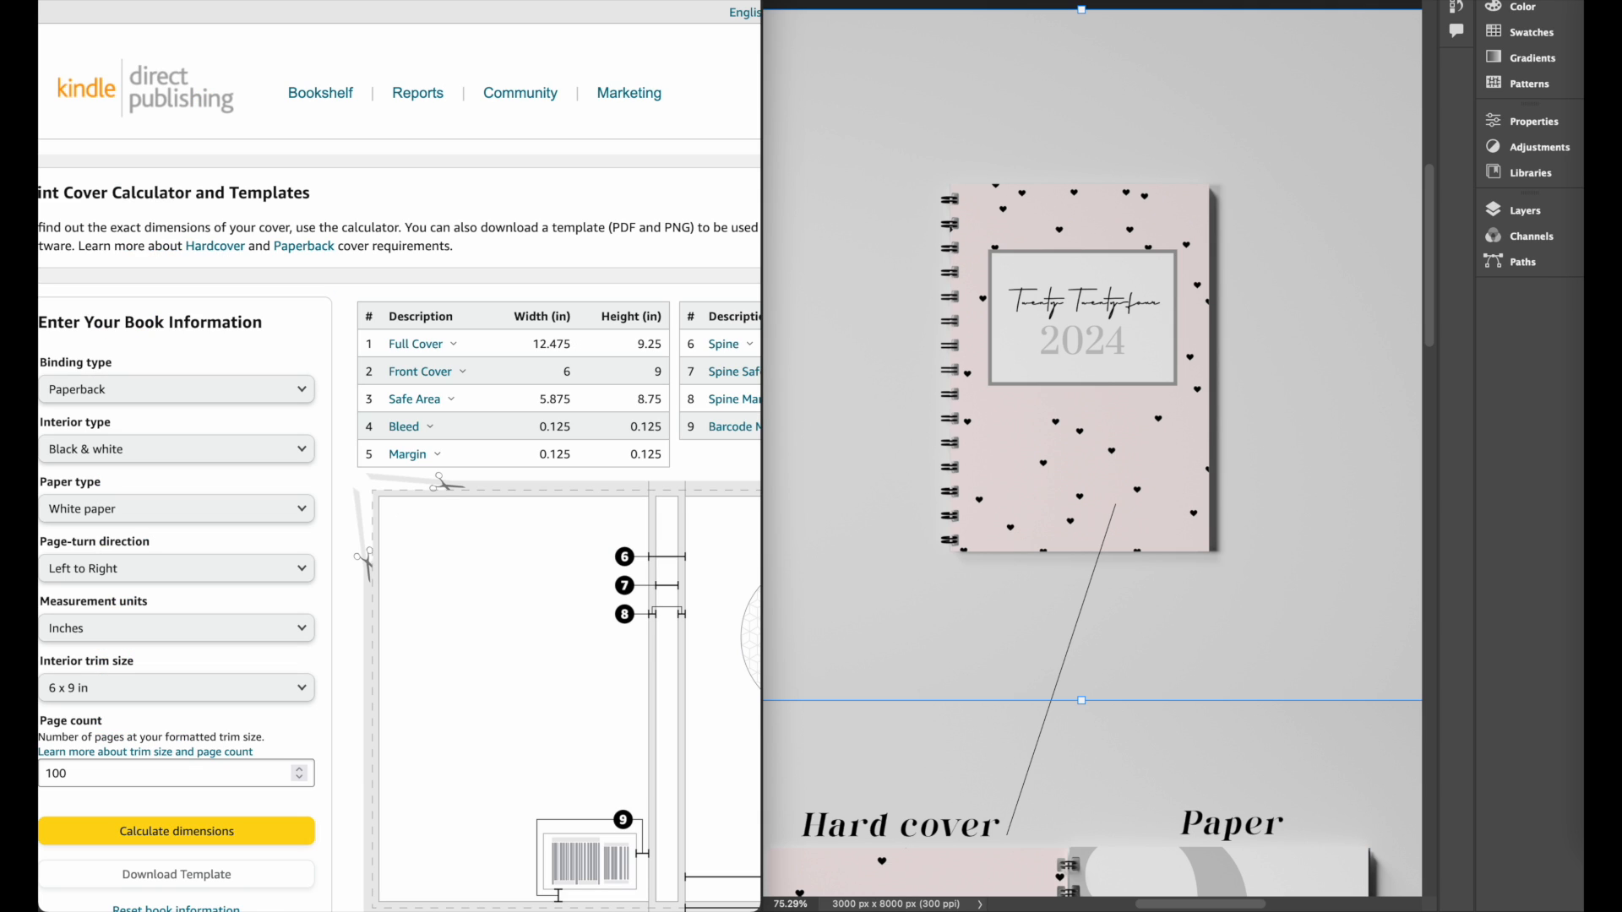
scroll(377, 500, "down", 4)
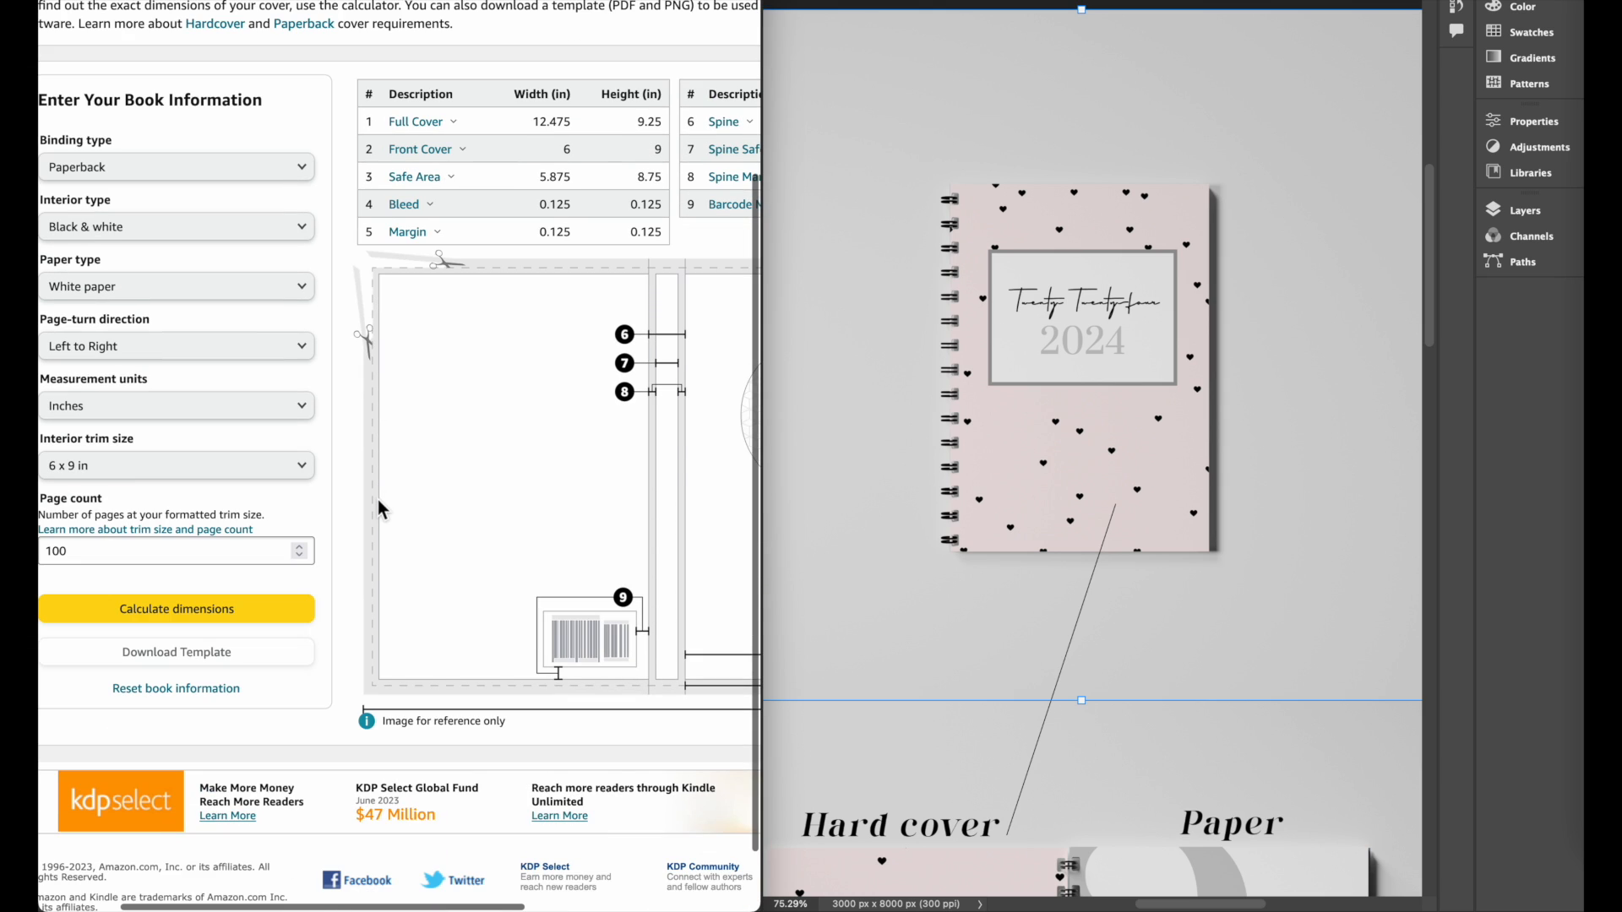
scroll(378, 500, "right", 2)
scroll(378, 499, "up", 3)
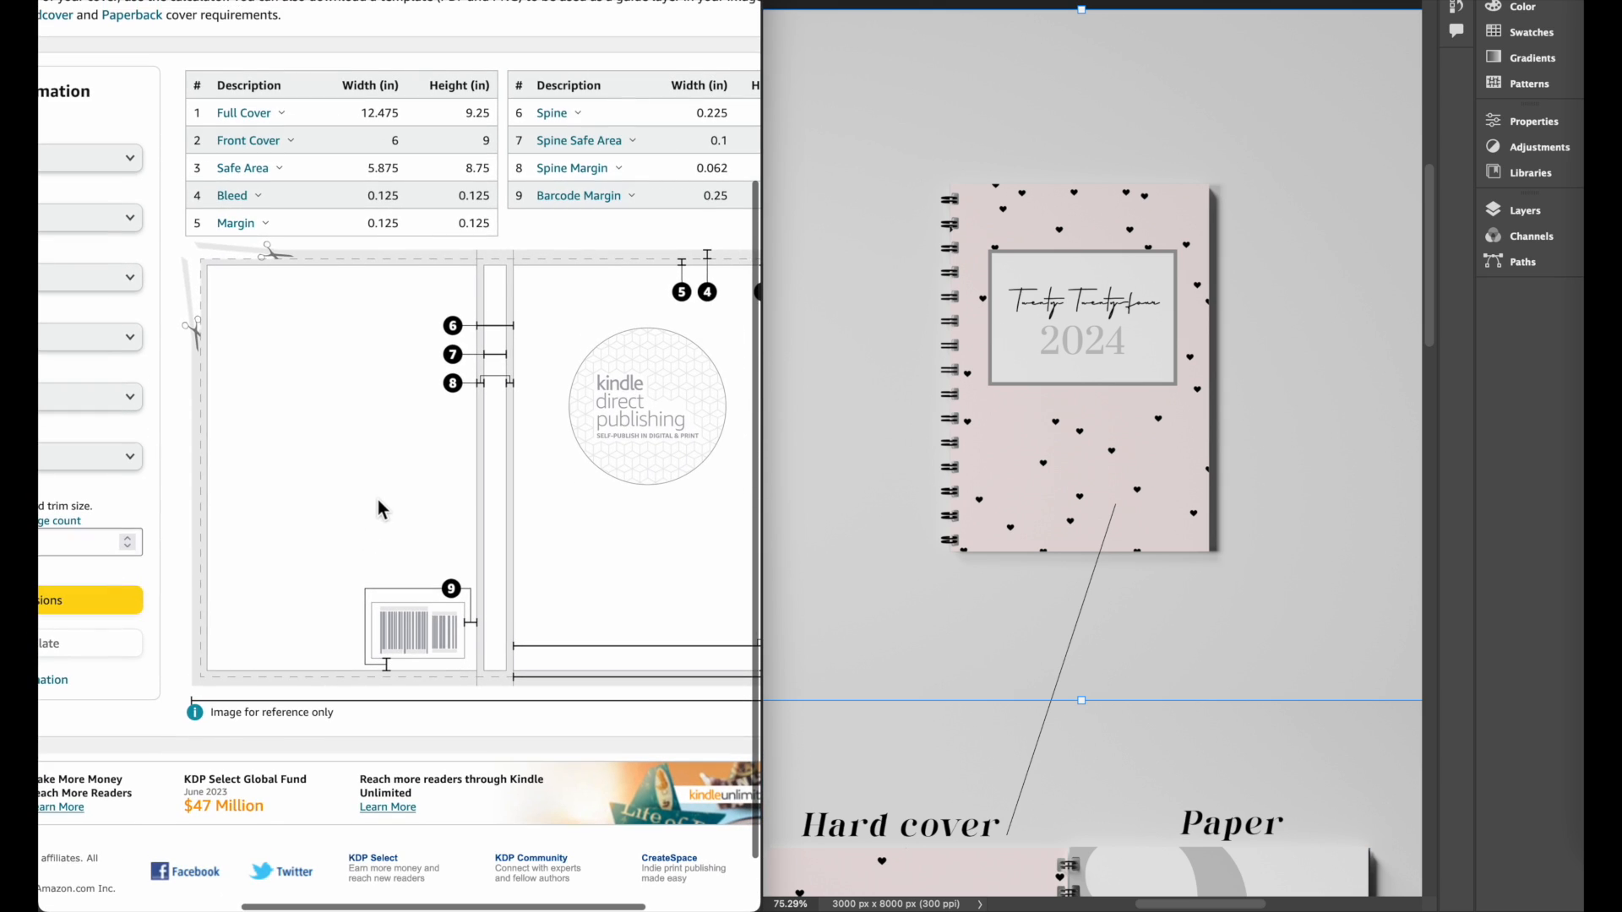
scroll(386, 380, "left", 3)
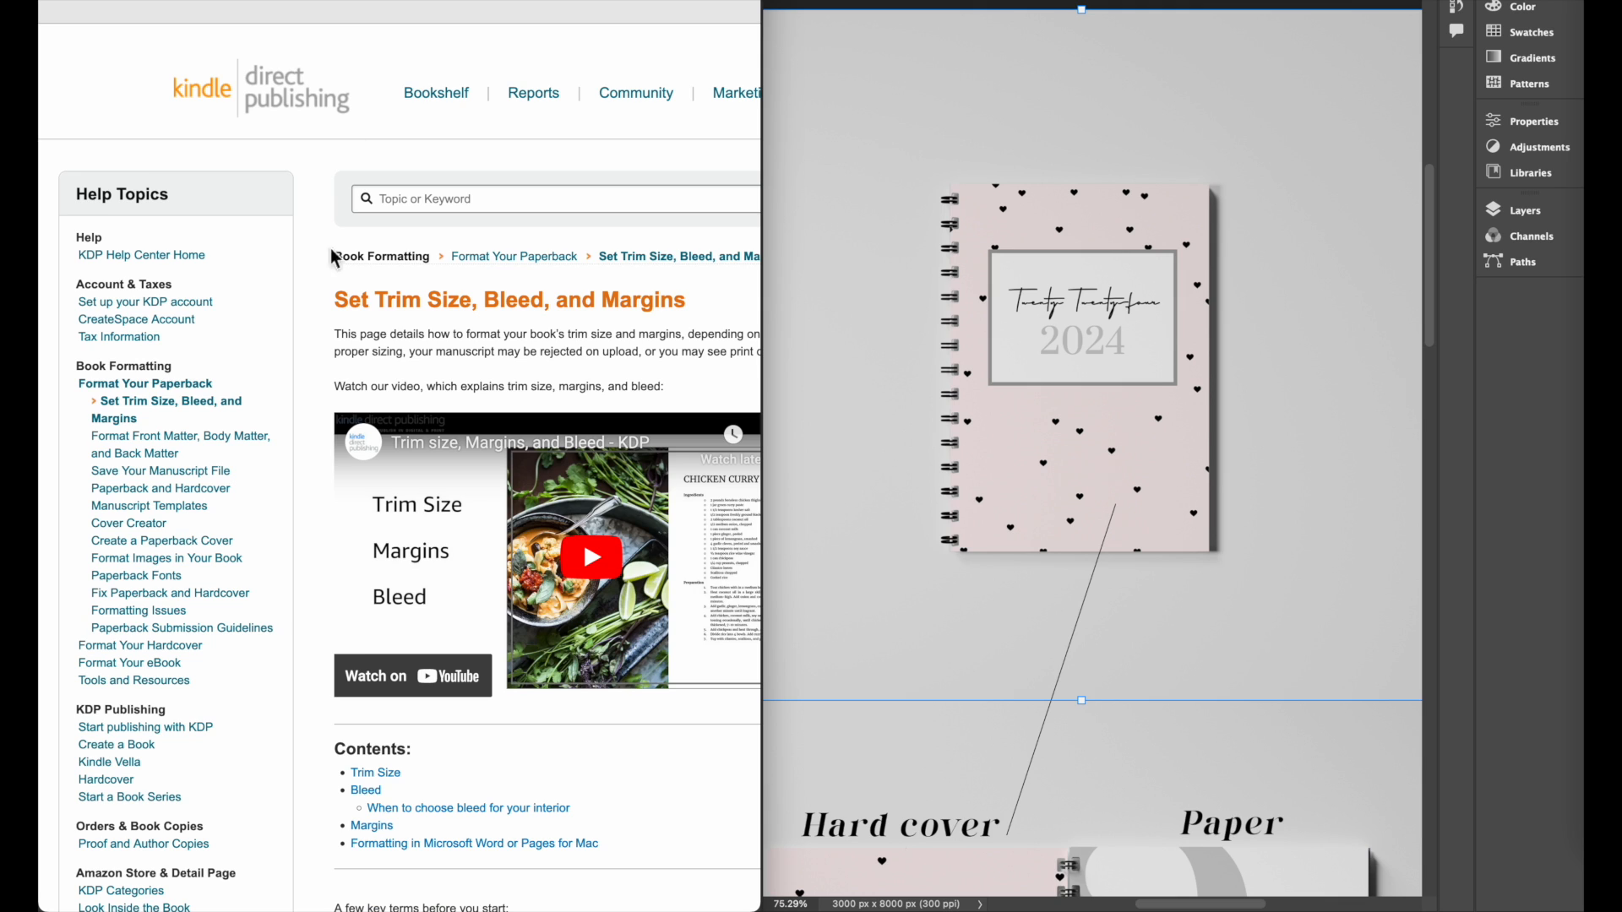
Look through the KDP help page on trim size, bleed and margins to the paperback trim size specifications table.
scroll(350, 644, "down", 3)
scroll(350, 643, "down", 10)
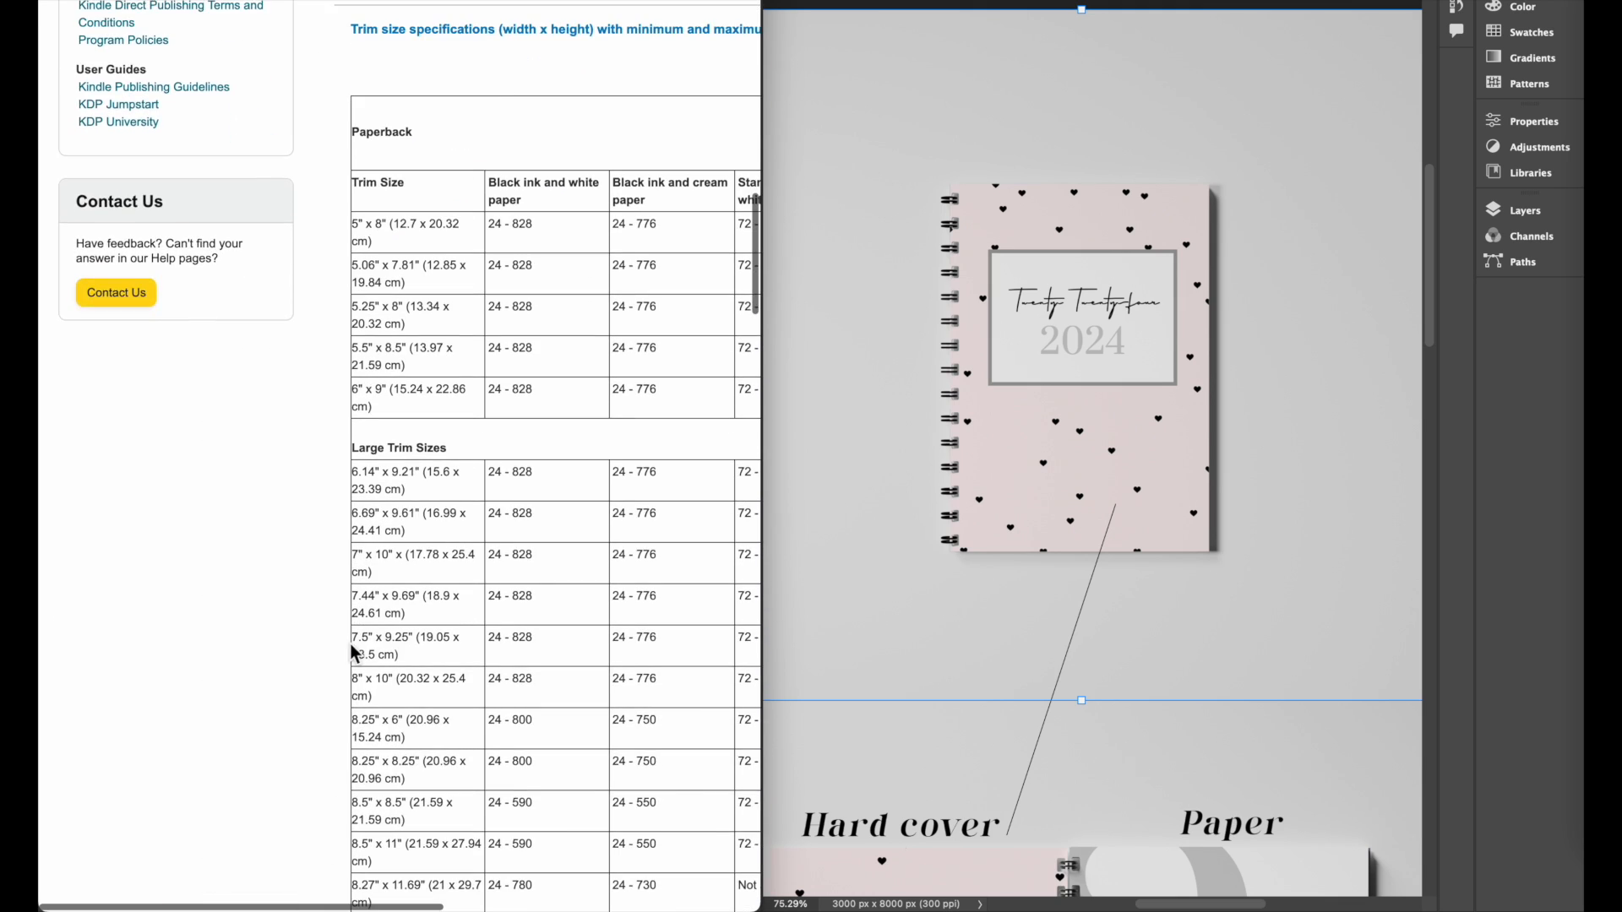
scroll(349, 644, "right", 3)
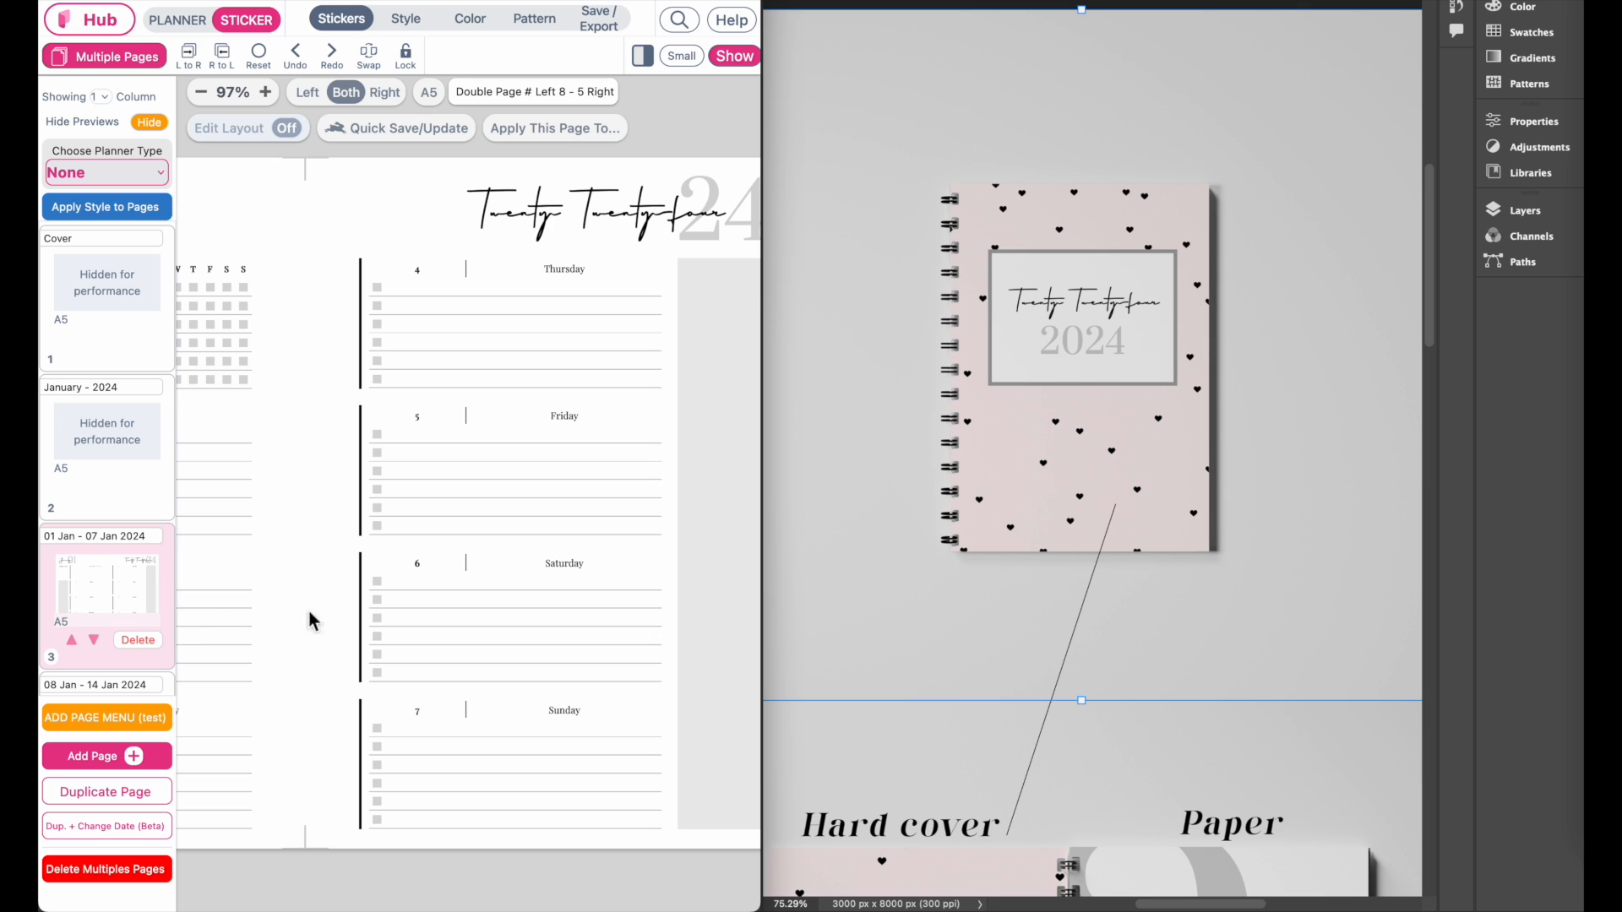
Preview the January 2024 page and both sides of the 01 Jan - 07 Jan 2024 weekly spread in the planner.
scroll(398, 626, "left", 3)
left_click(119, 454)
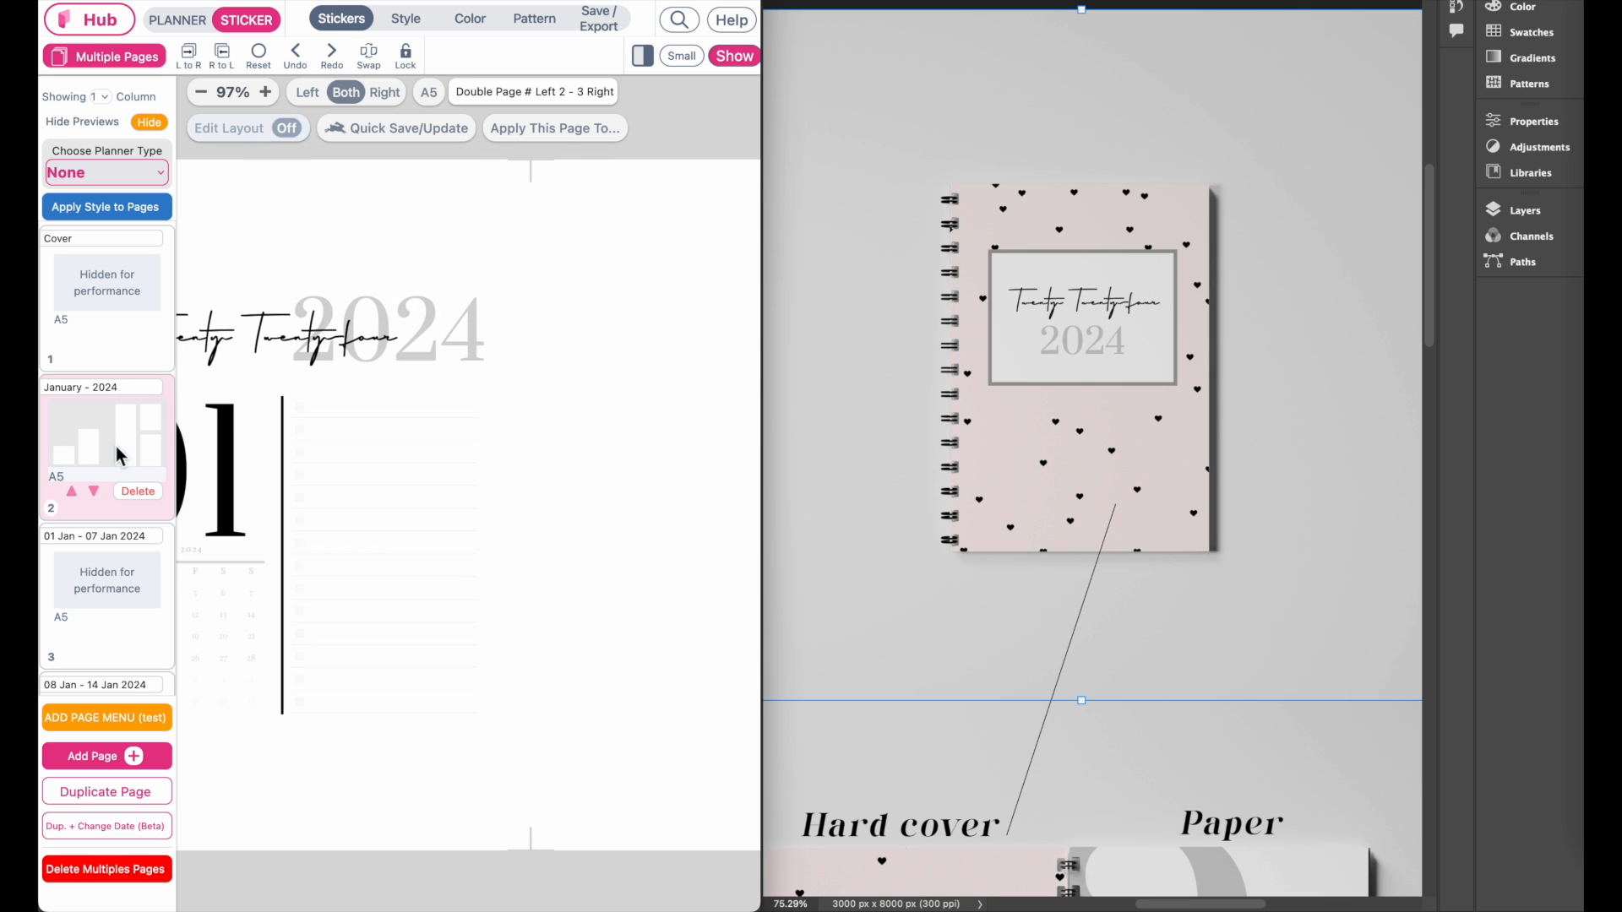
left_click(84, 606)
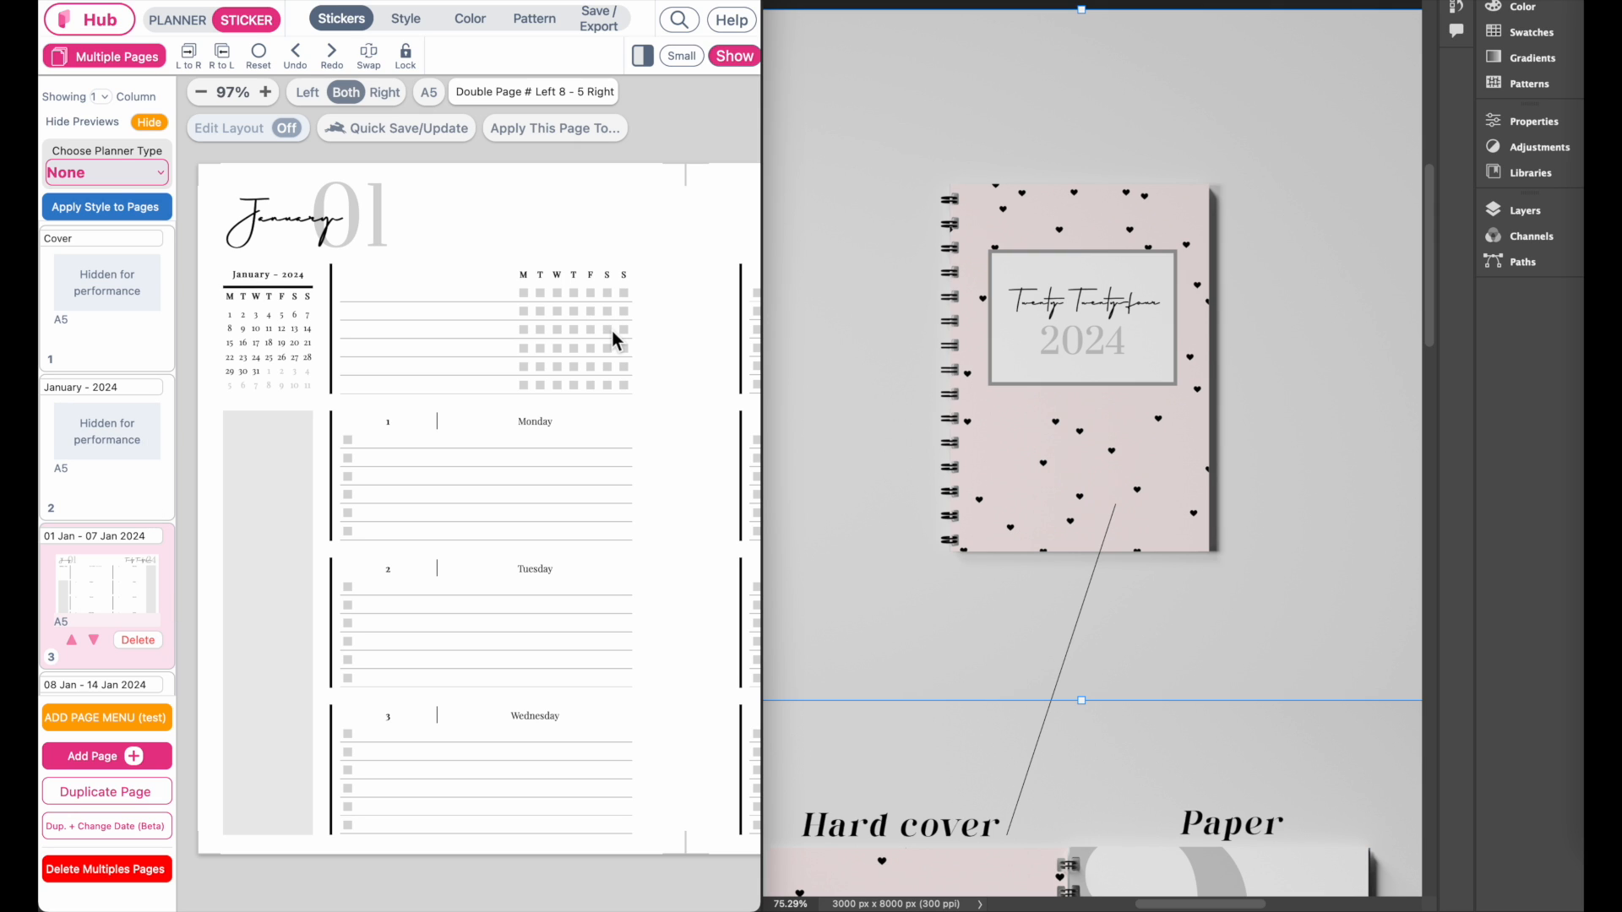
scroll(413, 501, "right", 10)
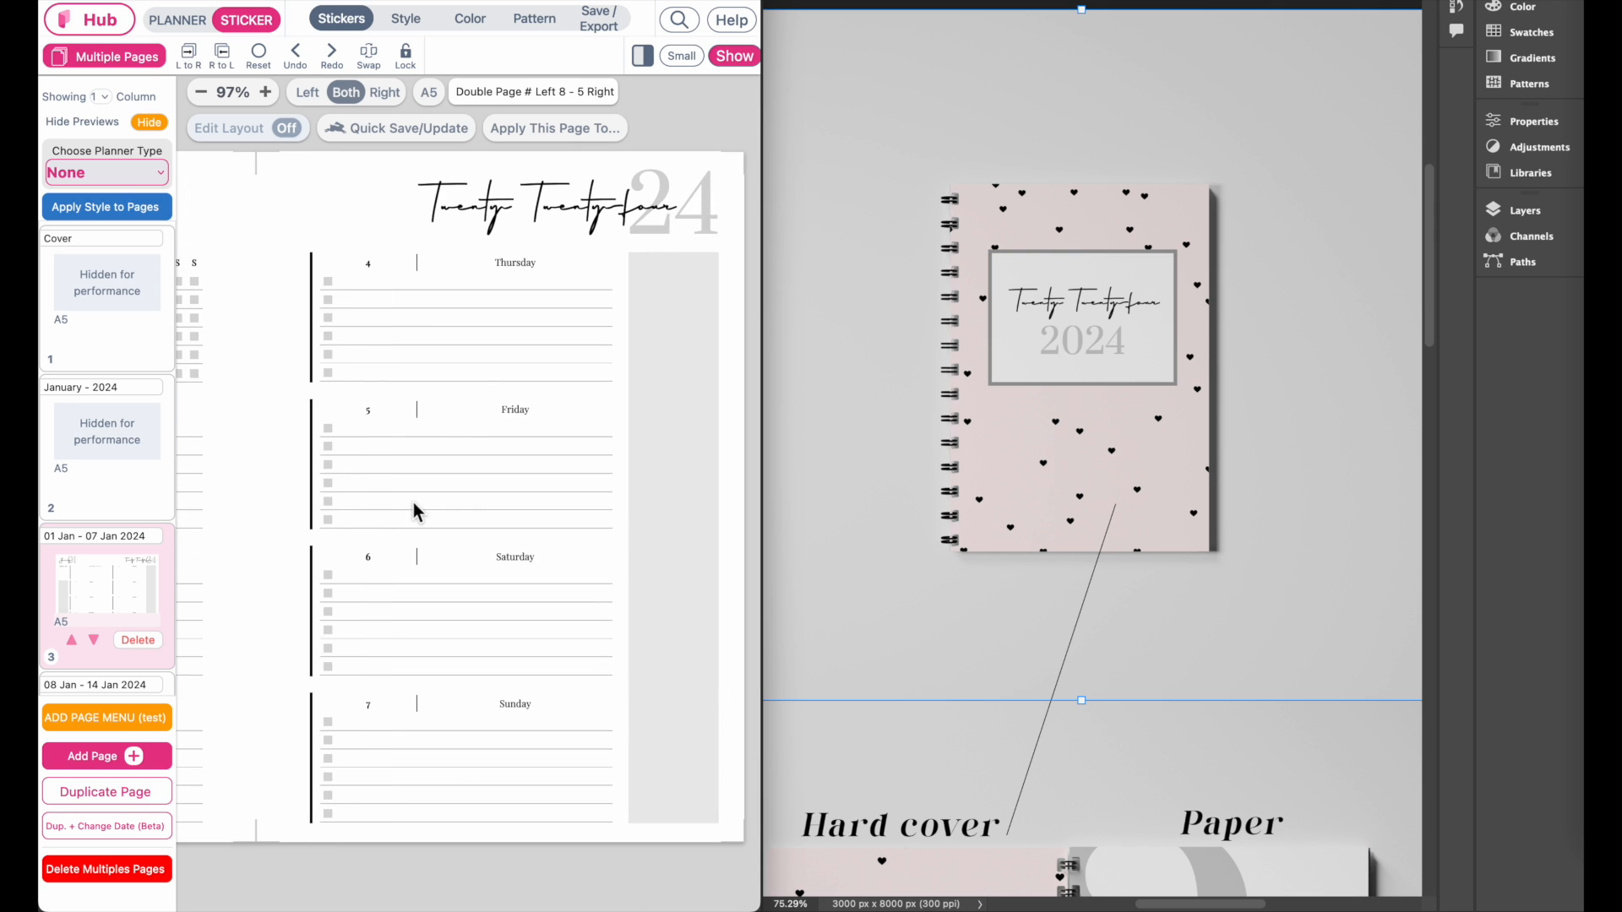
scroll(492, 249, "up", 1)
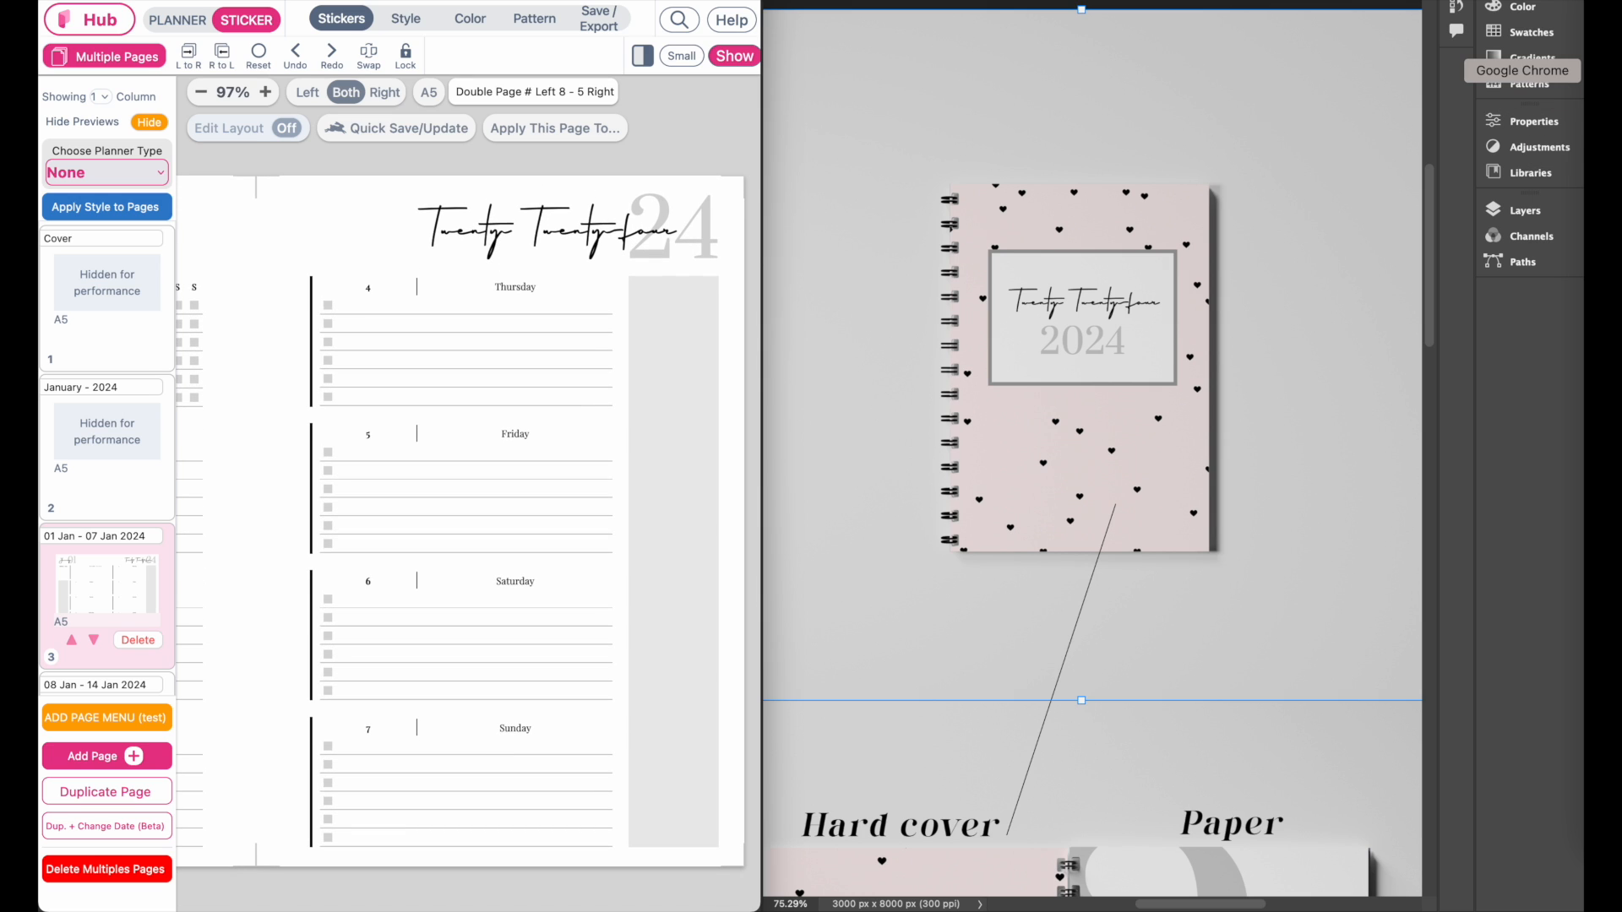
Switch to the Chrome window with the planner creator's Instagram profile and look through its posts.
left_click(1592, 72)
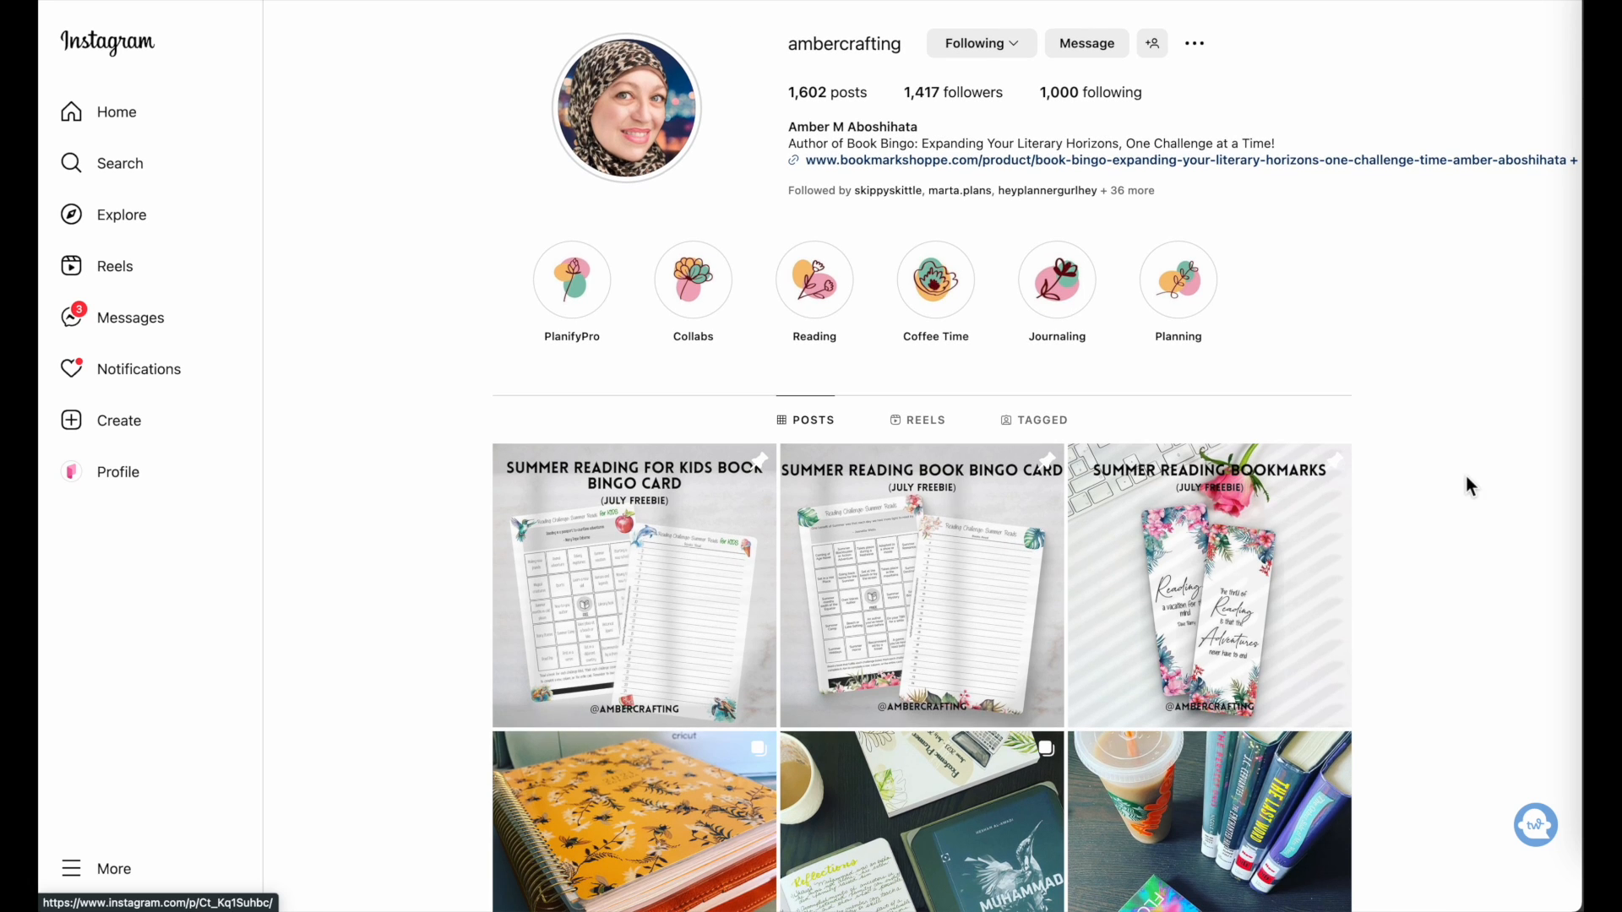
scroll(1467, 475, "down", 8)
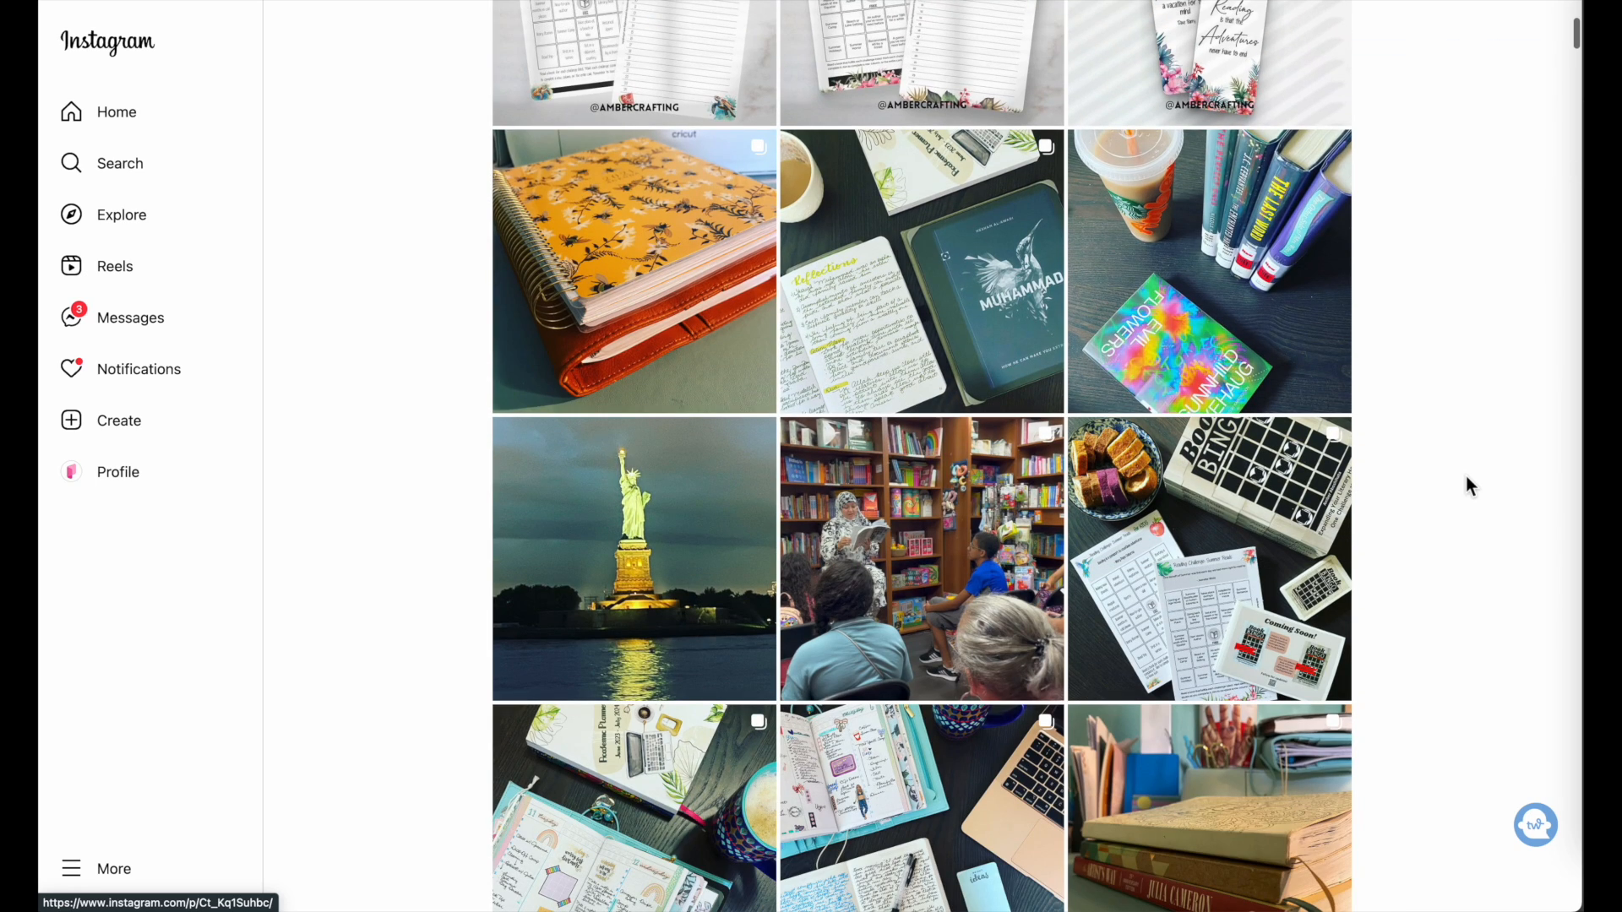
scroll(1159, 575, "down", 6)
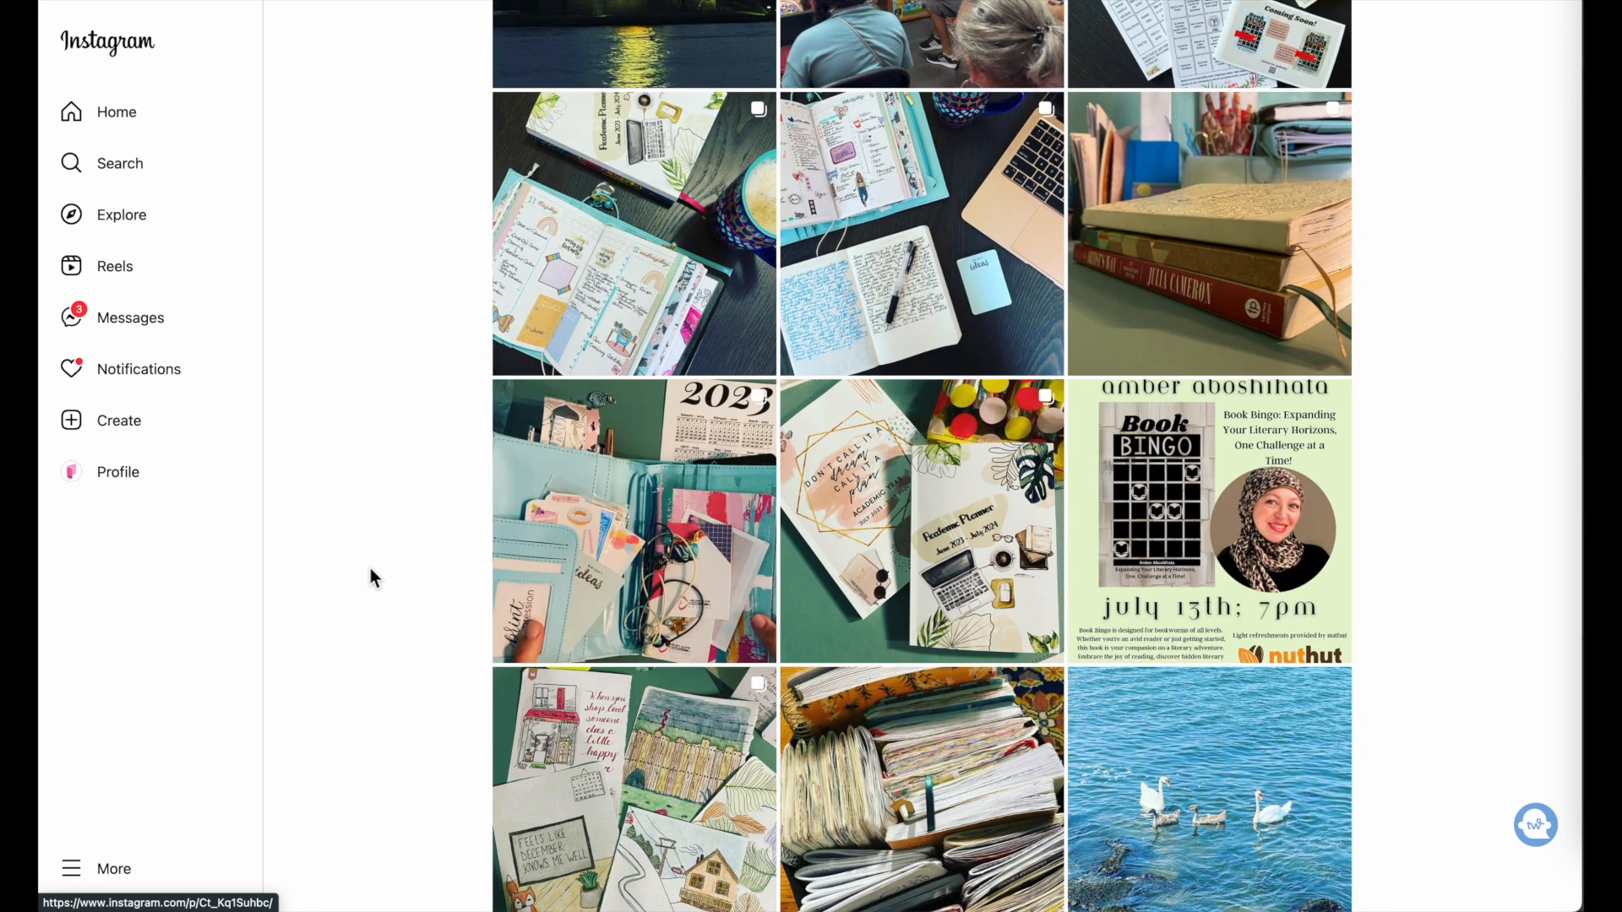
View both photos of the academic planners post, browse the neighbouring posts, and close the post viewer.
left_click(960, 596)
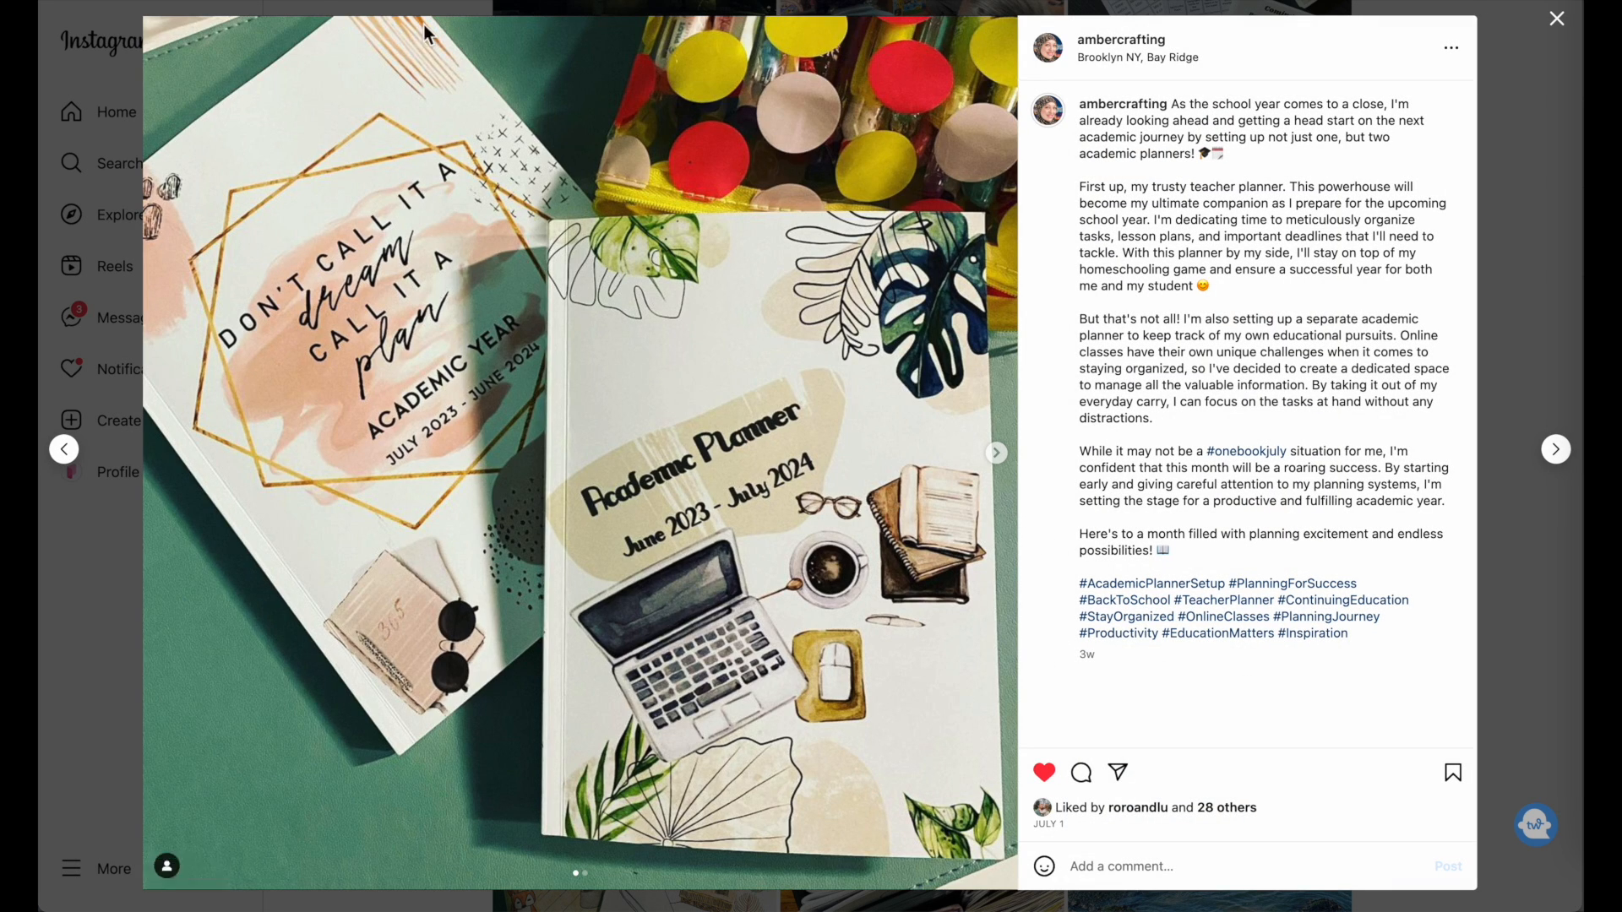
left_click(997, 454)
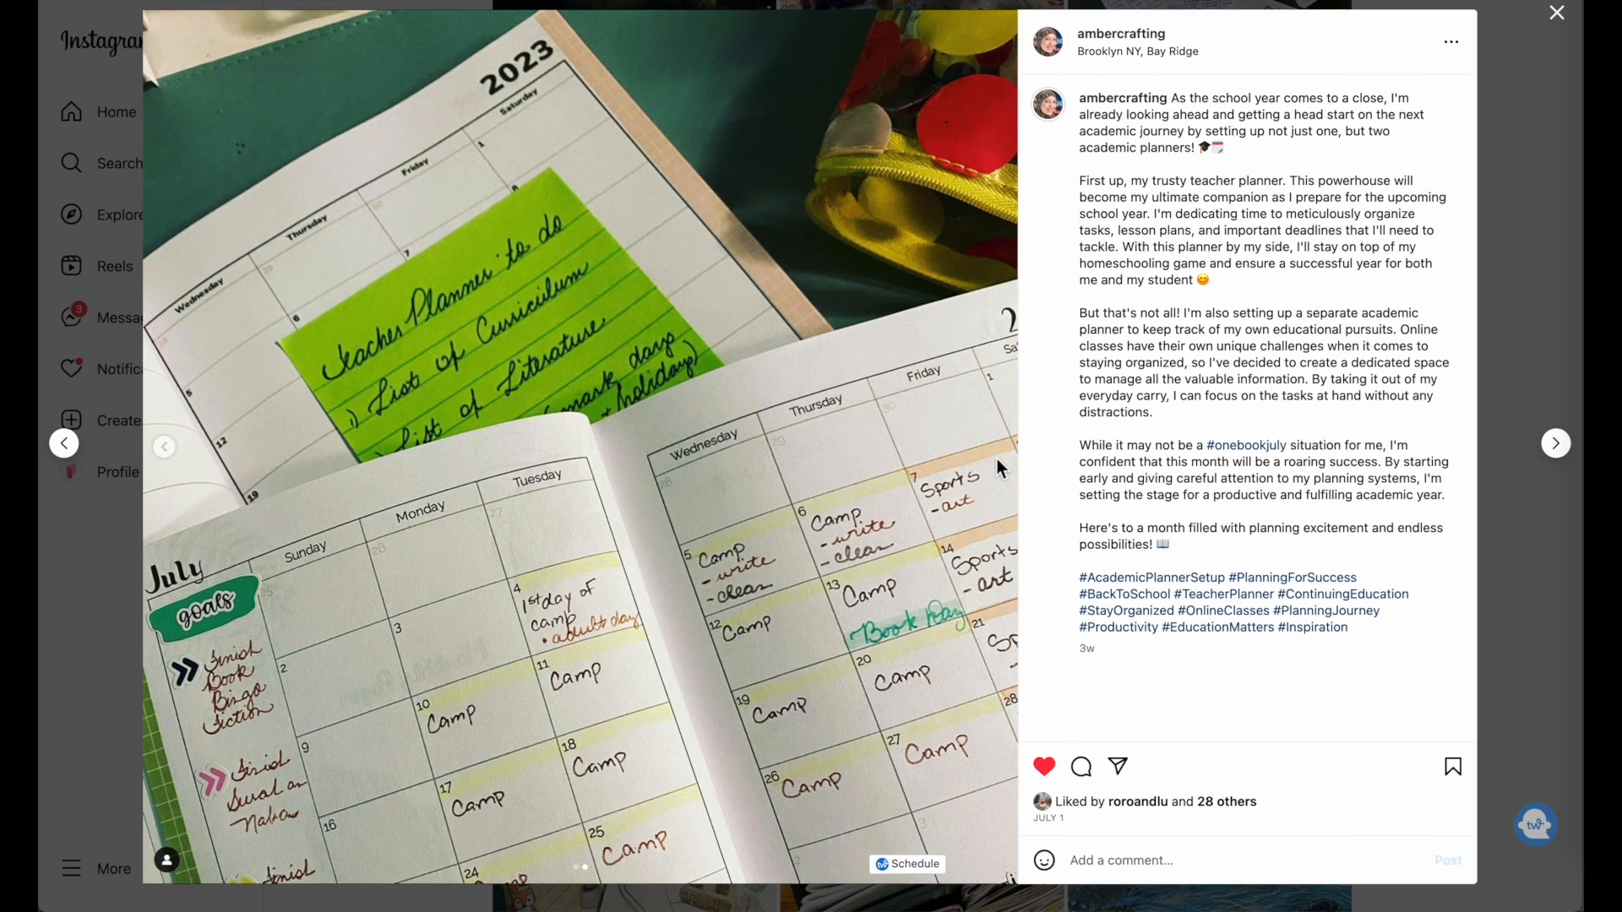
left_click(1558, 452)
left_click(1558, 450)
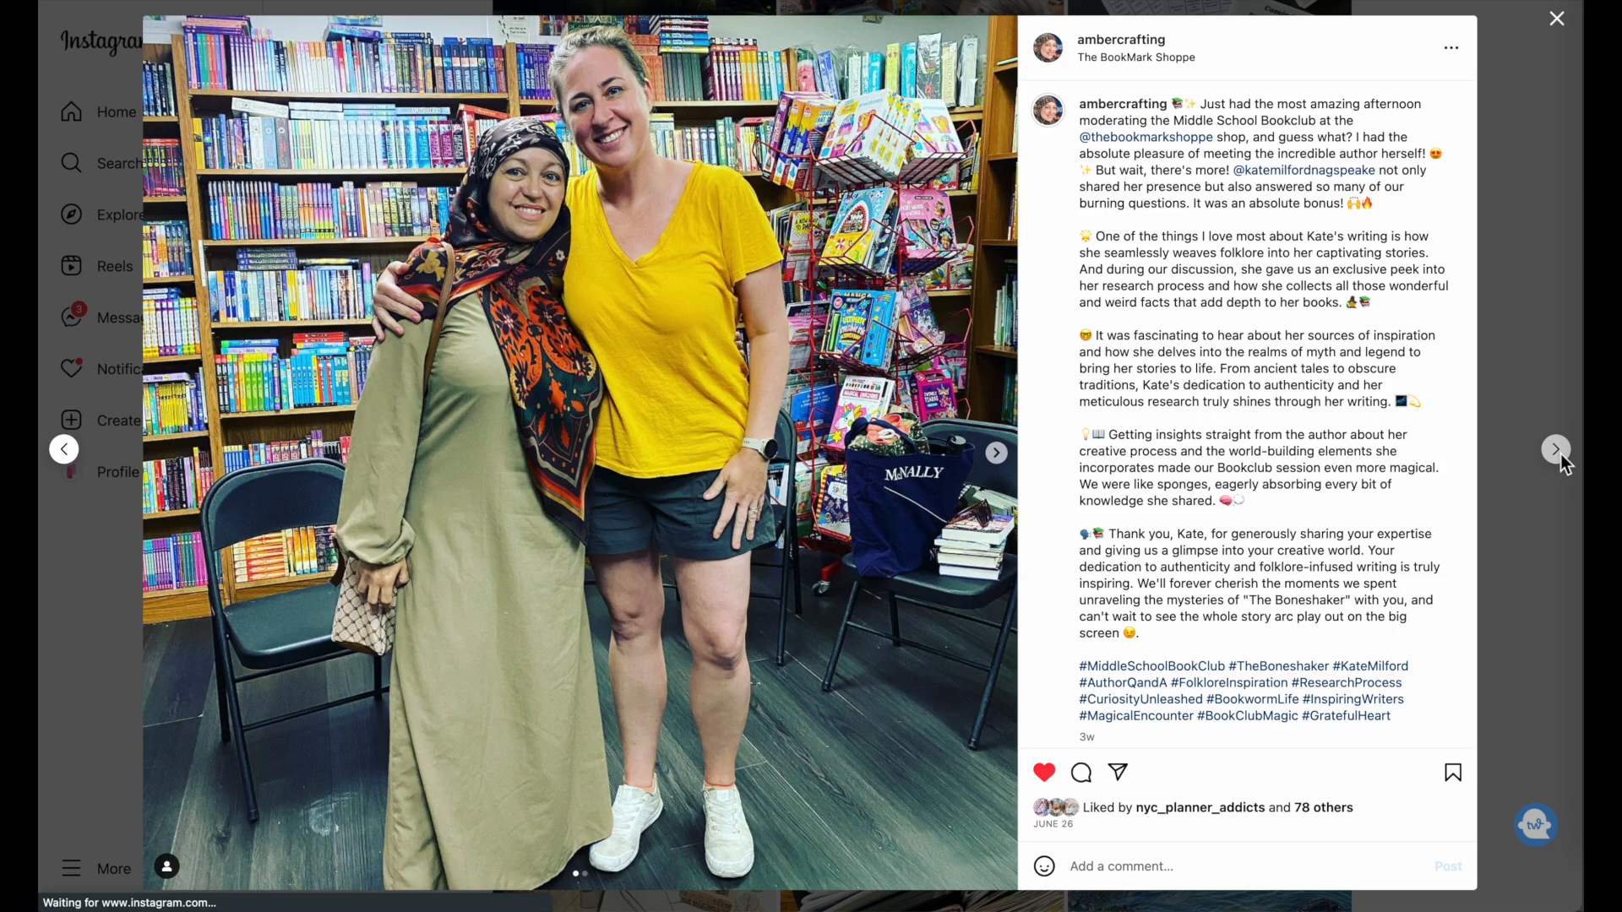
left_click(1557, 451)
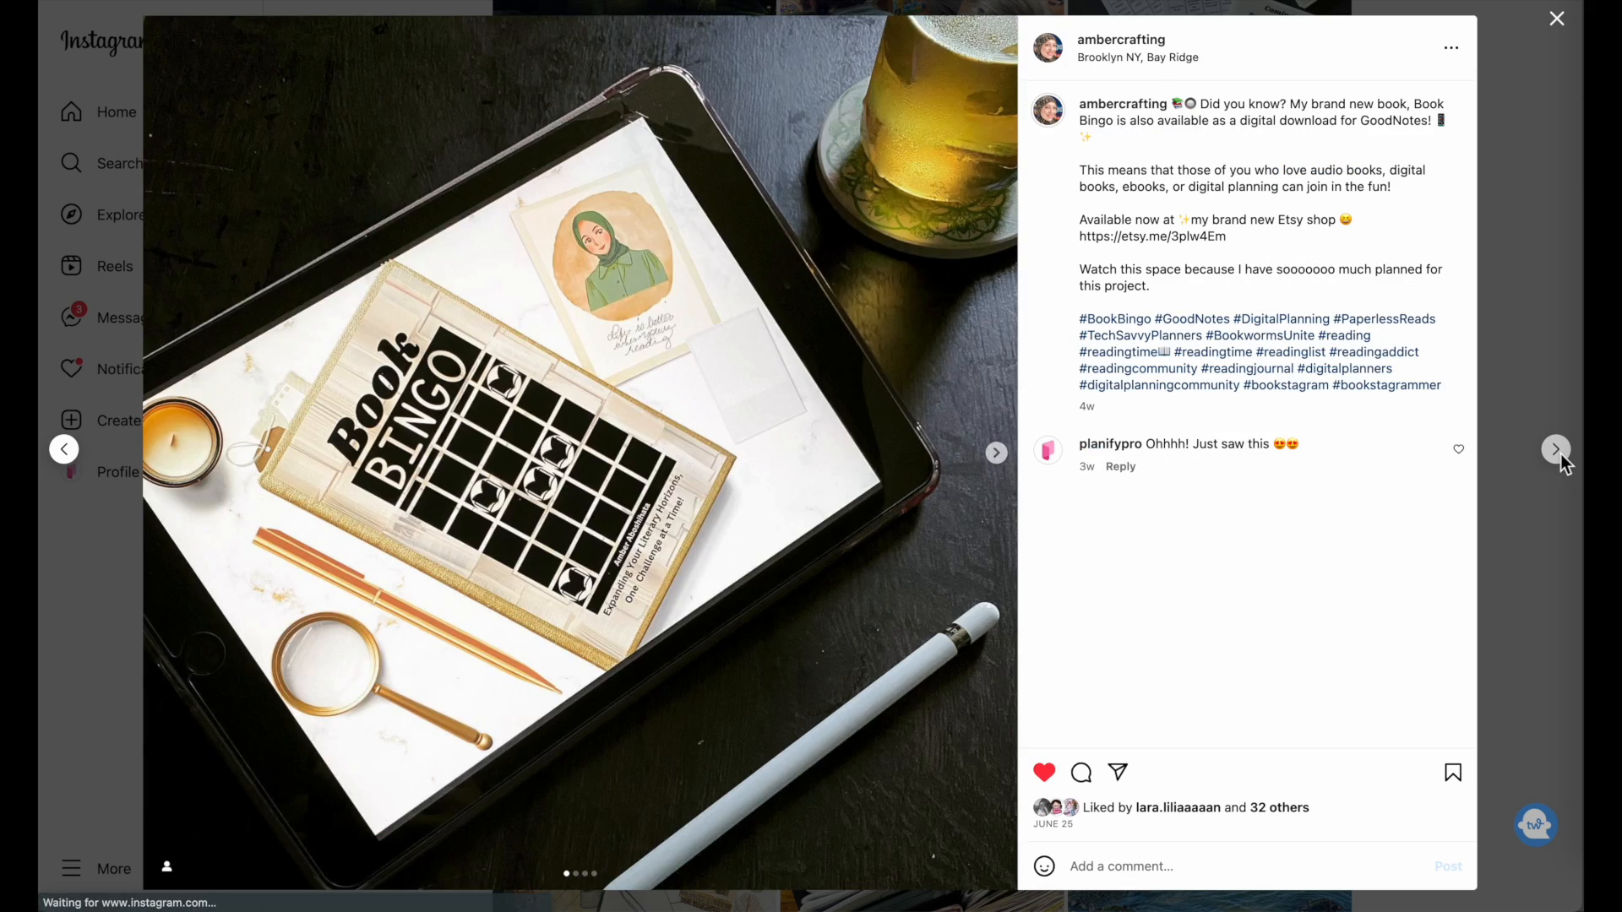
left_click(64, 450)
left_click(1492, 280)
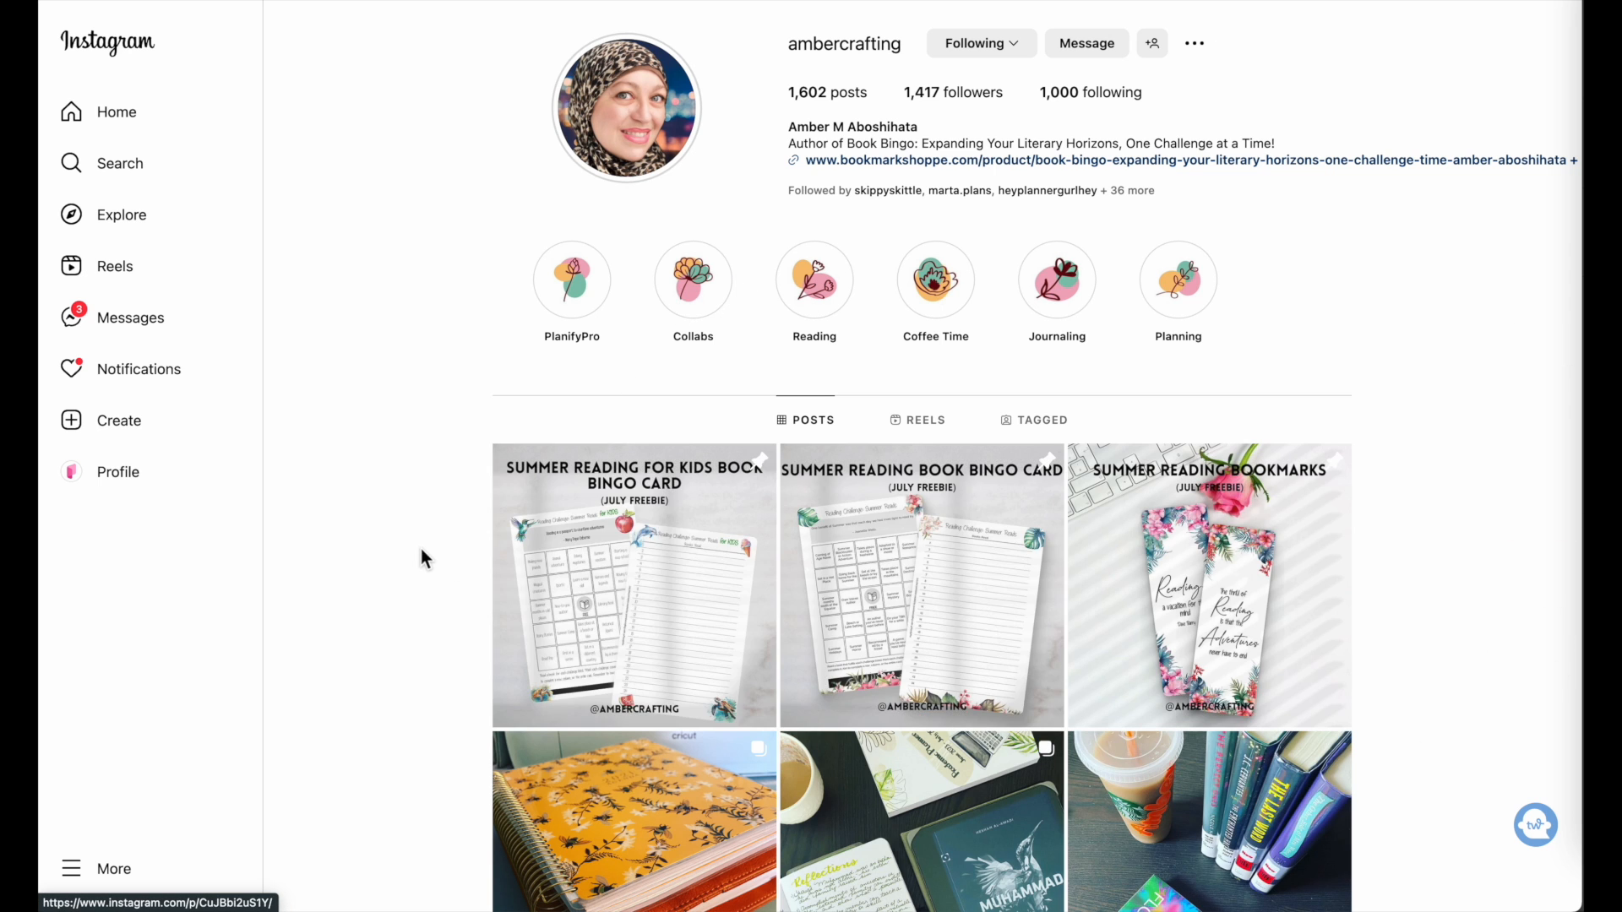
Examine the header of the Instagram profile up close, including the bio and story highlights.
scroll(420, 554, "down", 2)
scroll(453, 572, "up", 2)
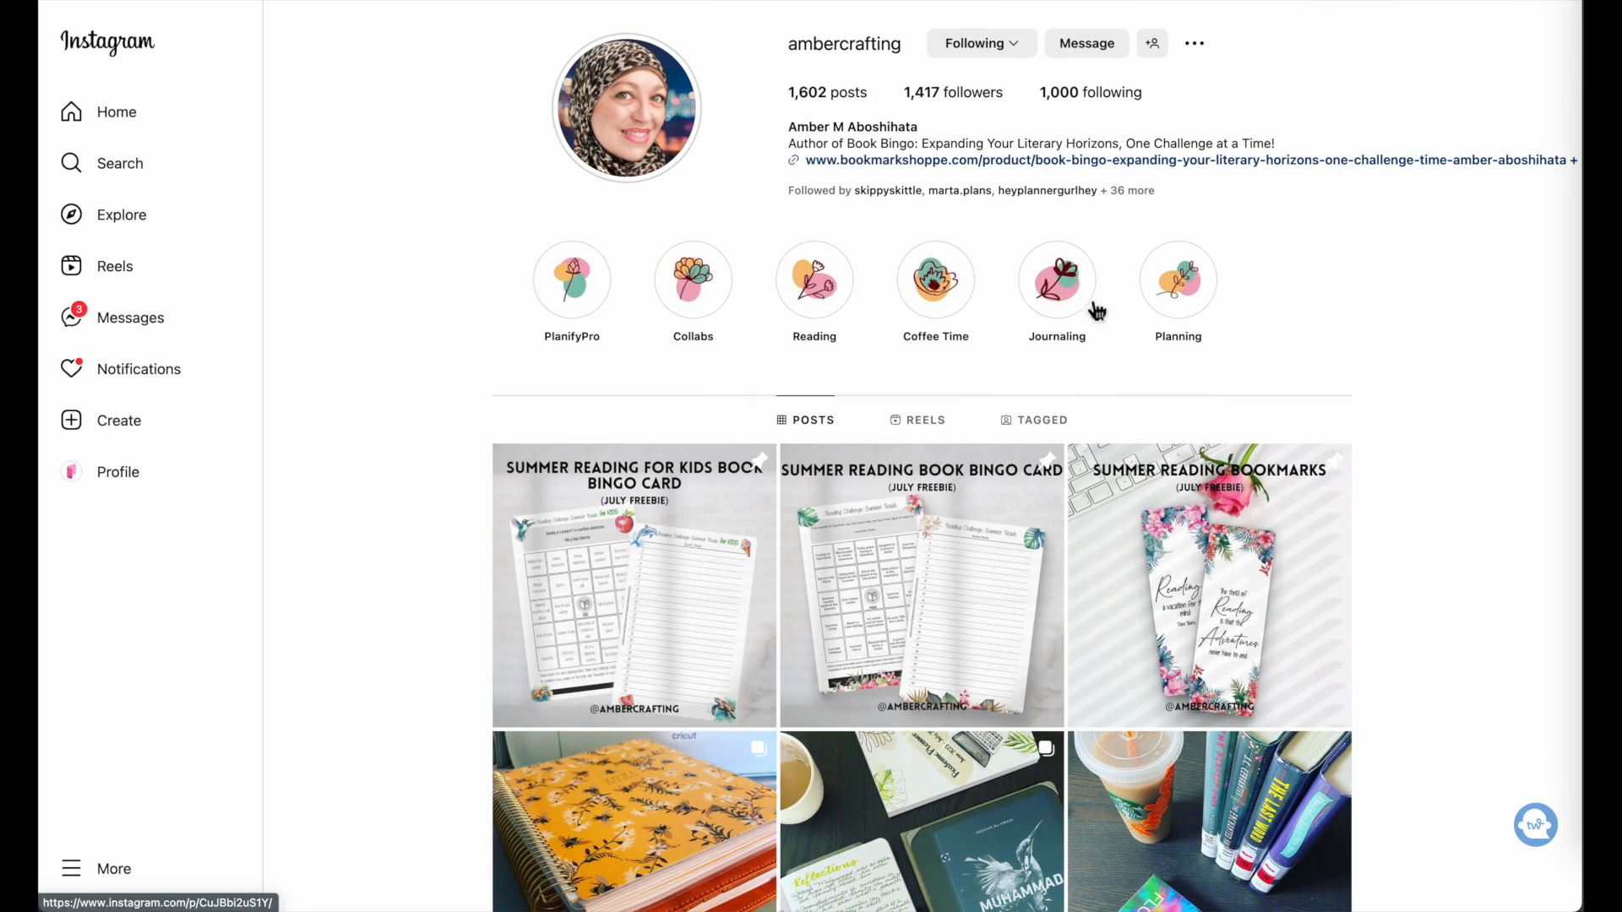
scroll(929, 72, "up", 5)
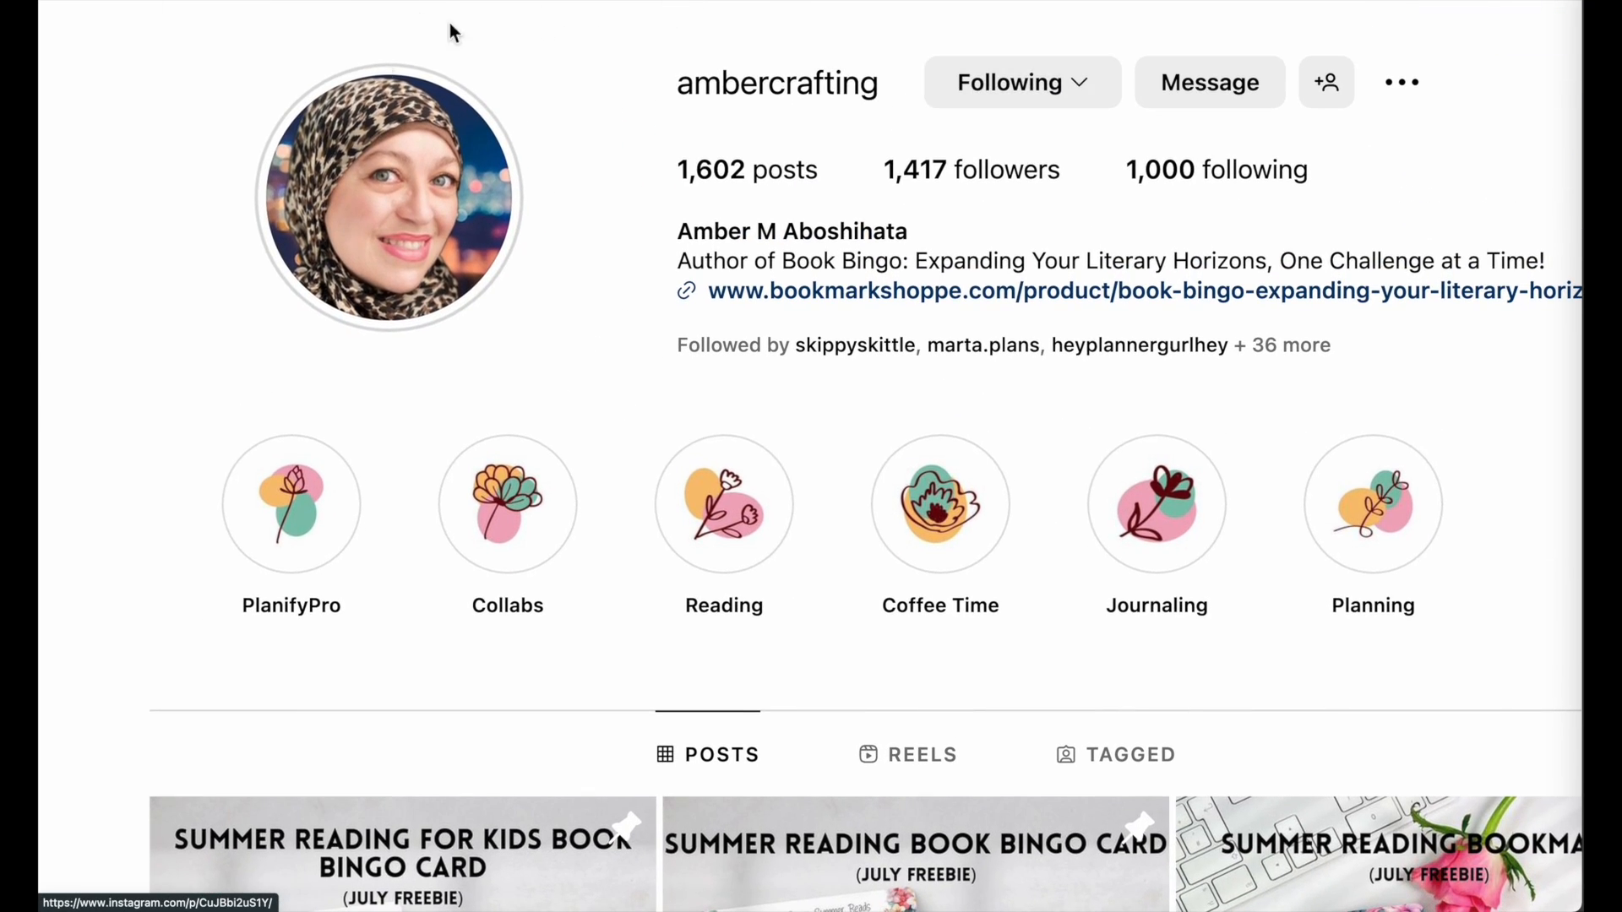
scroll(995, 342, "down", 5)
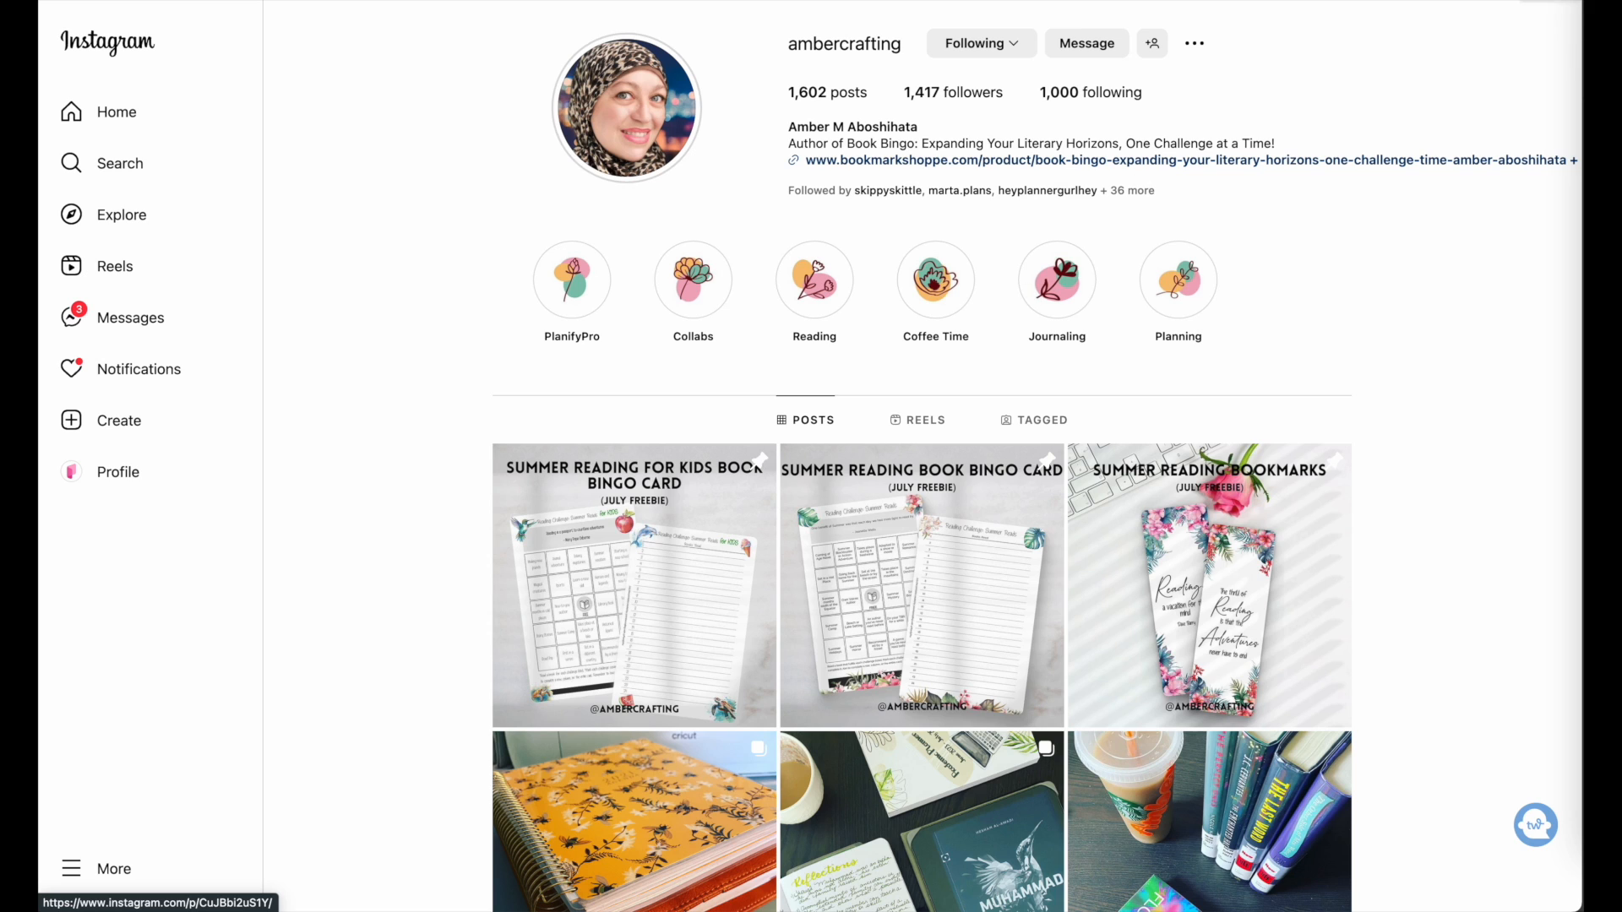
Bring up the YouTube video about publishing planners and journals on Amazon, widen its window to full width, and inspect the channel details.
left_click(1601, 642)
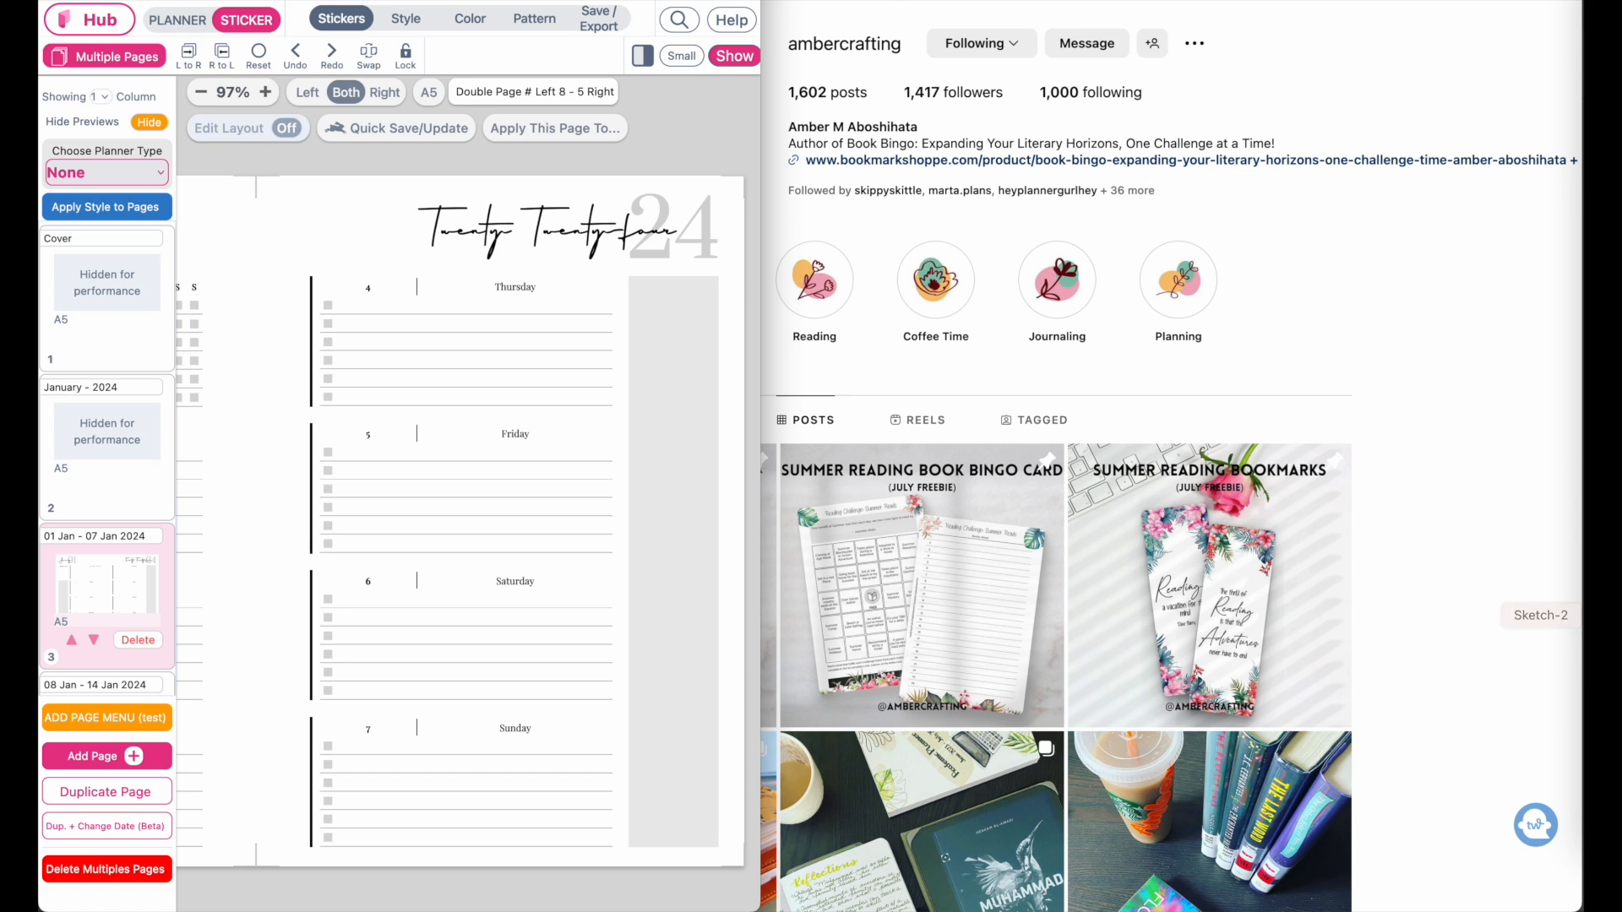
key("ctrl+Tab")
left_click_drag(761, 456, 1574, 457)
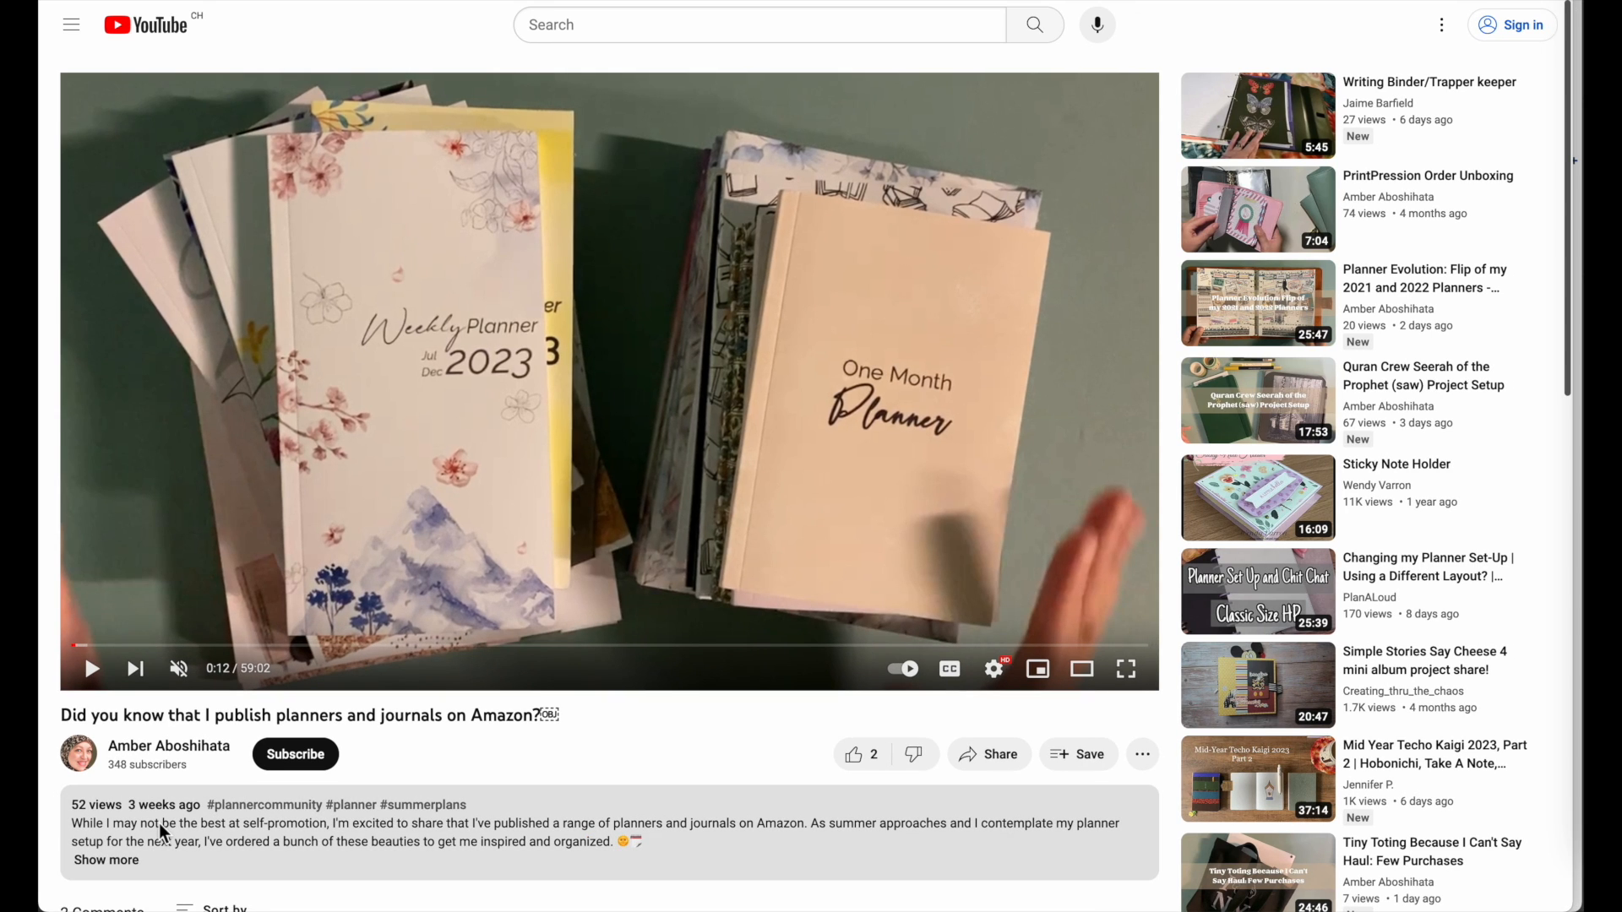
scroll(163, 814, "up", 5)
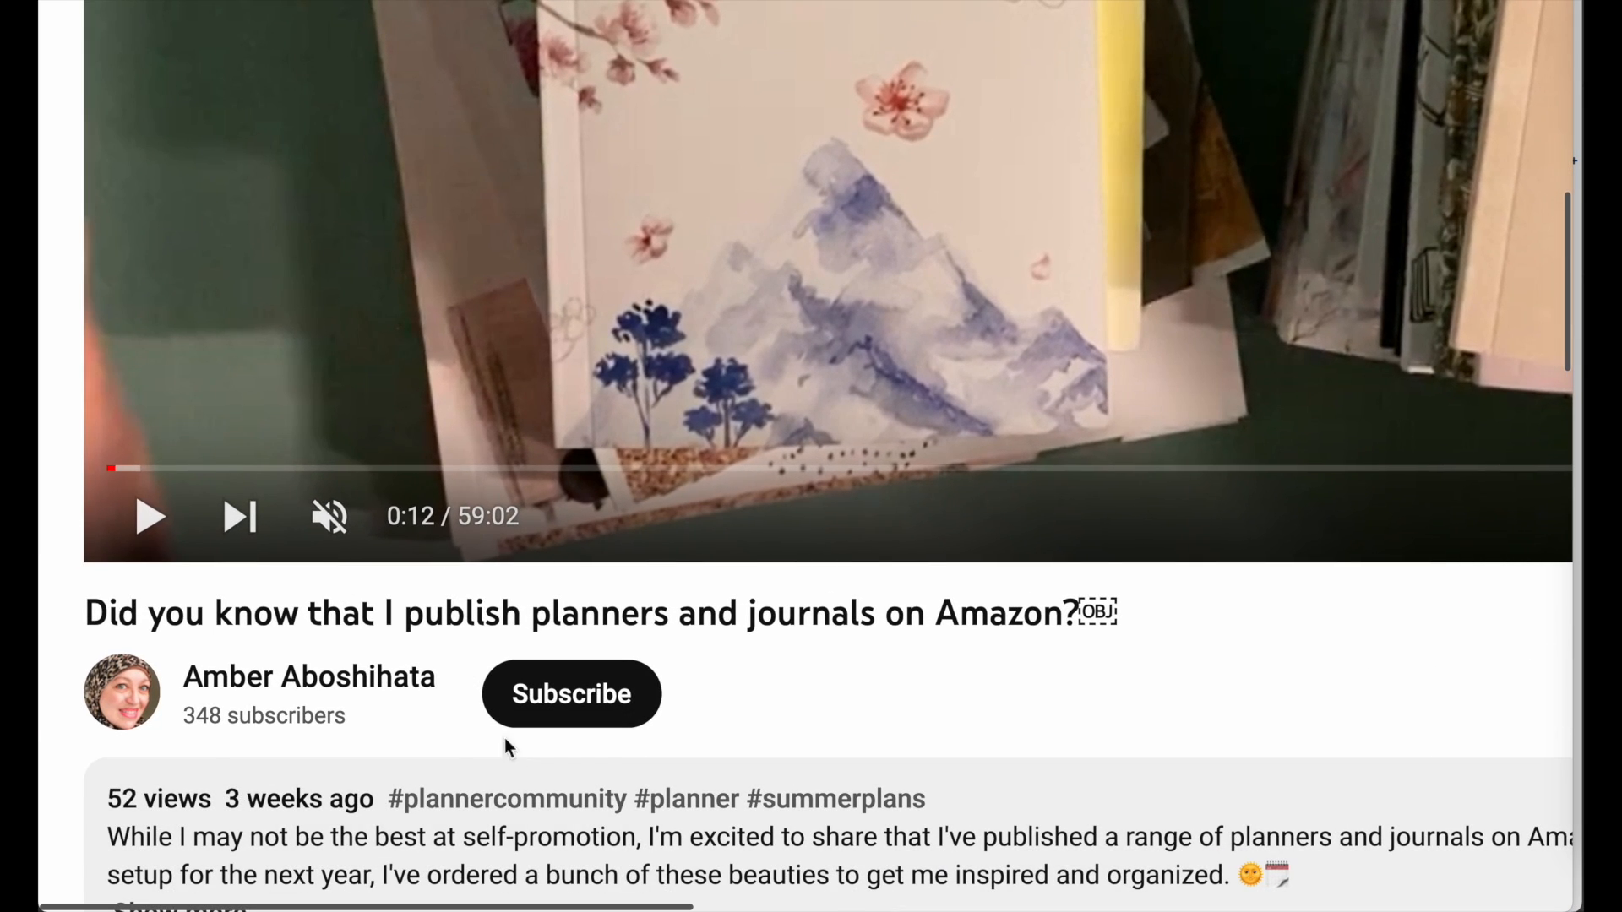
key("ctrl+0")
Jump through the paused video to 8:18, 16:46 and 21:57 to view the published journals.
left_click_drag(176, 611, 224, 611)
left_click(224, 612)
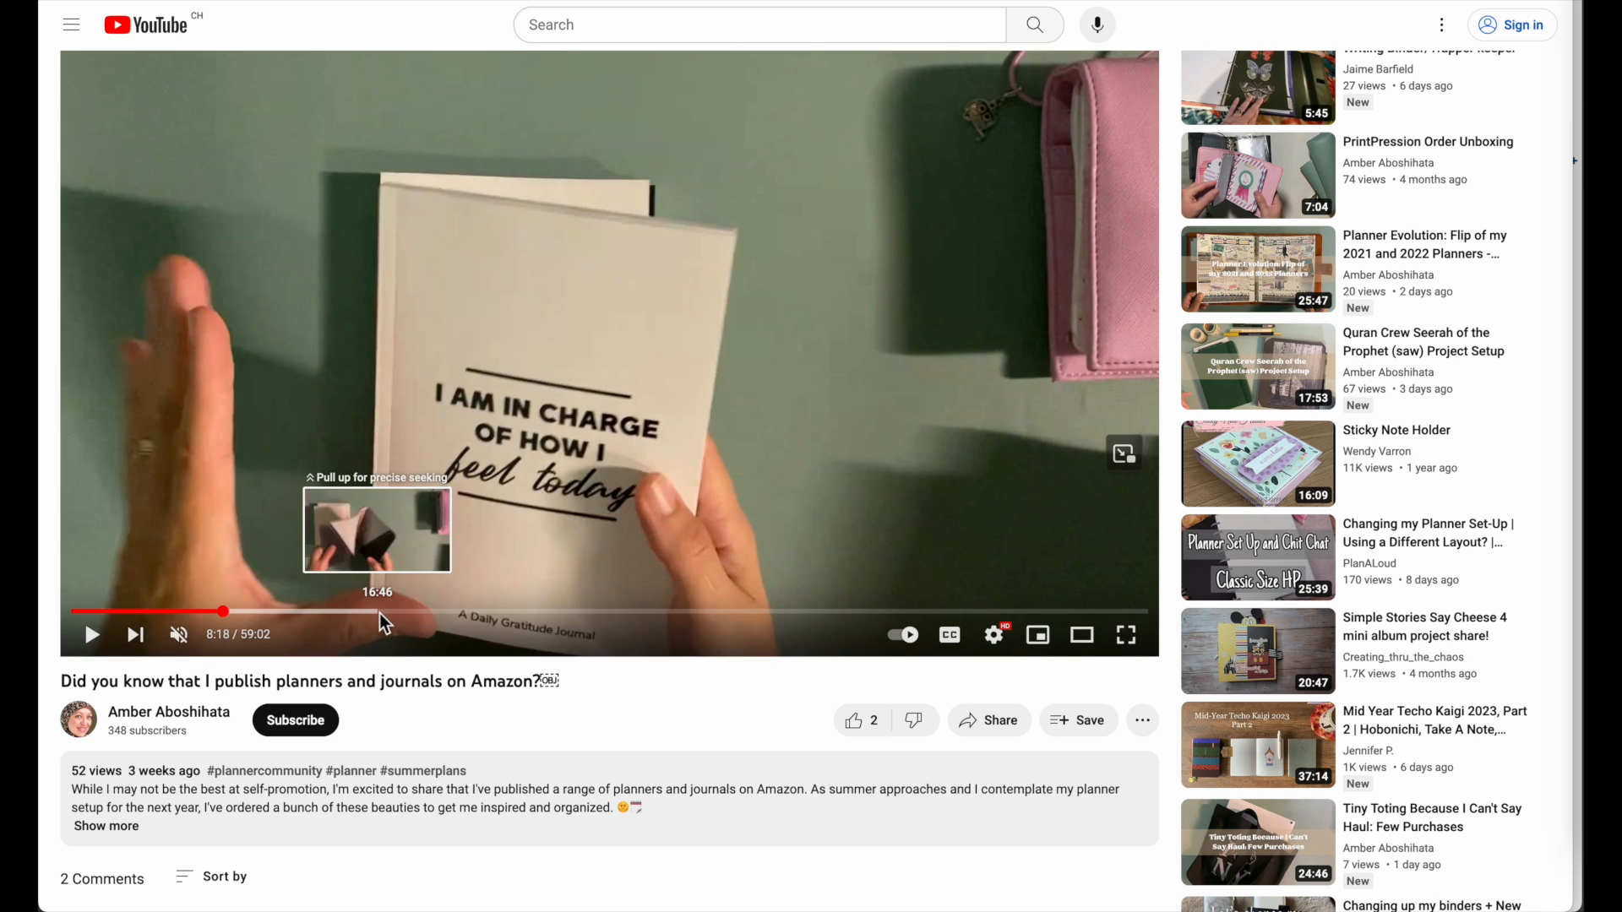
left_click(380, 615)
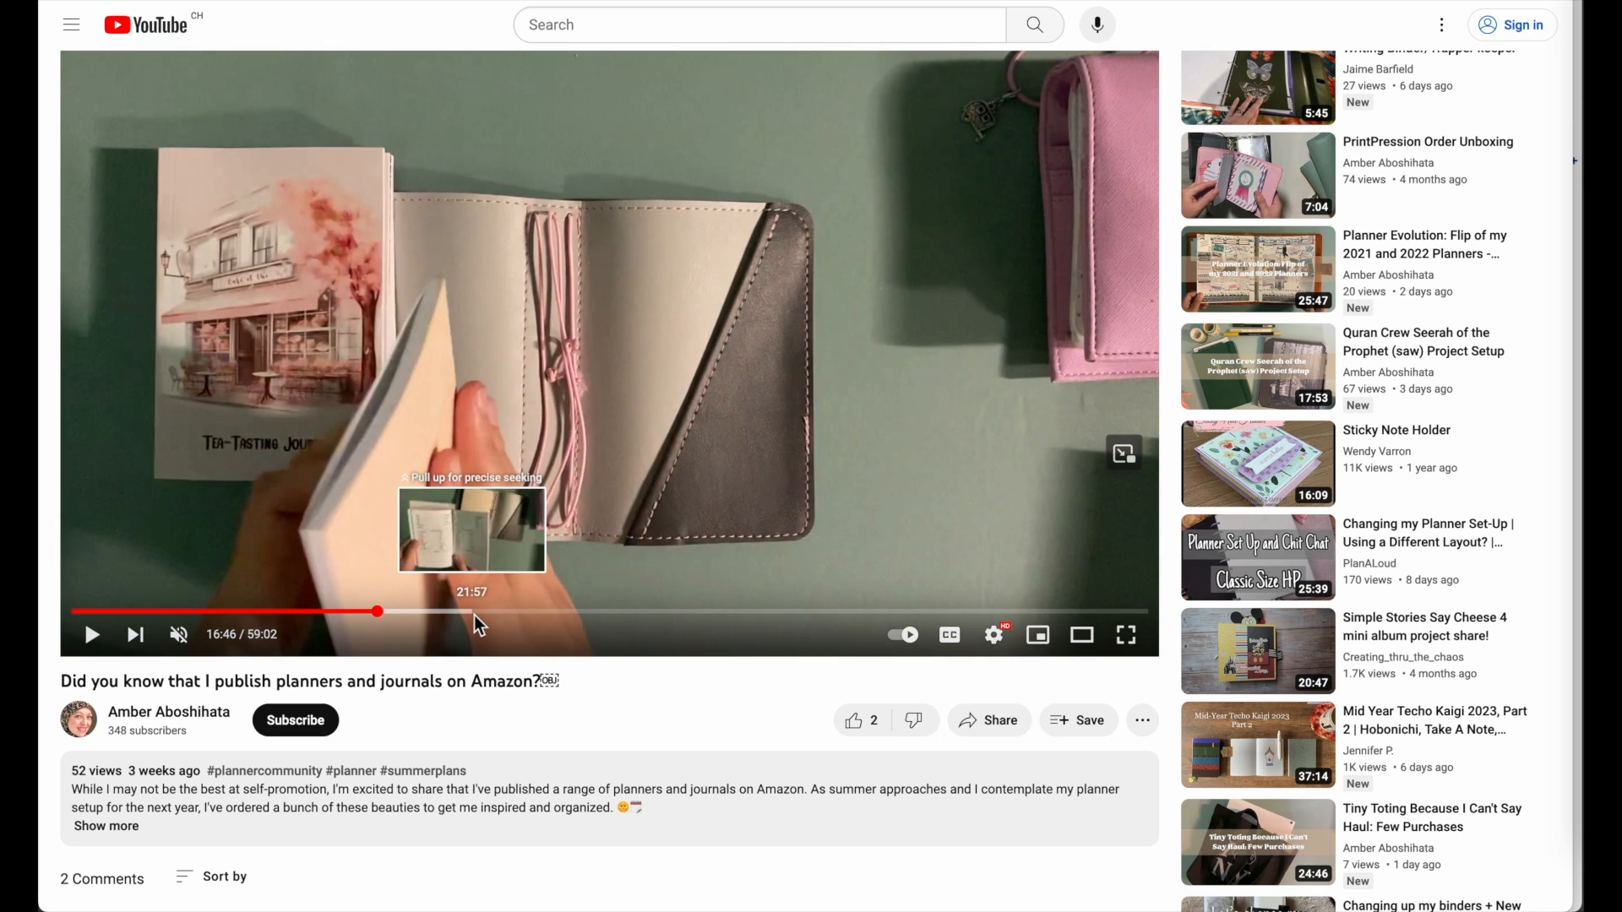
left_click(476, 618)
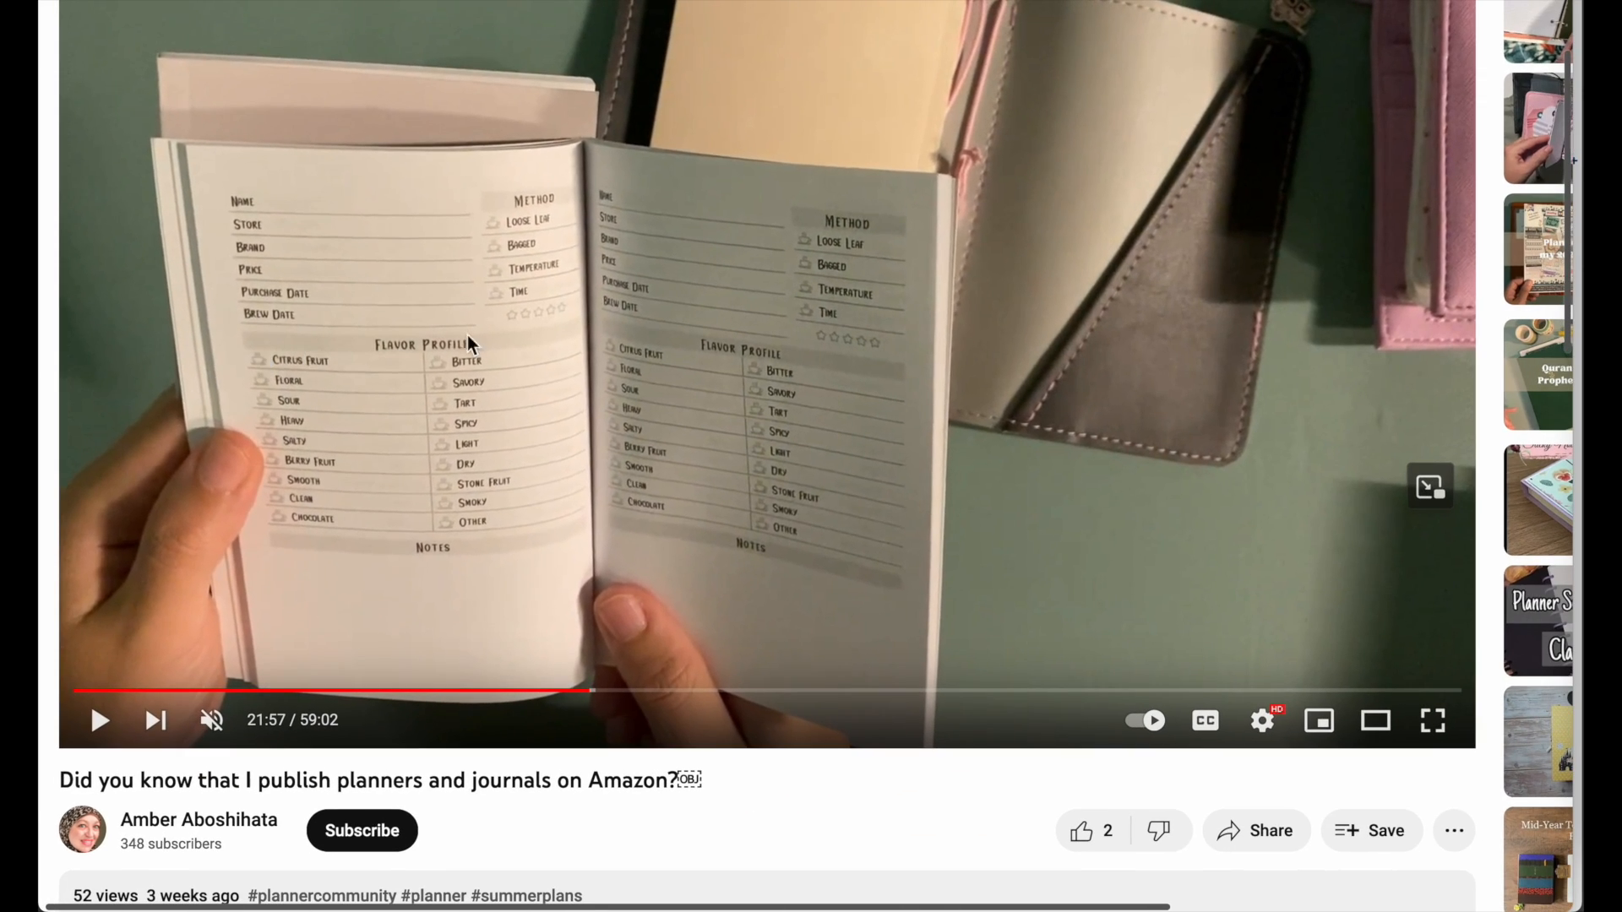
Go to 25:05 in the video and play the segment showing the weekly grid layout.
left_click(665, 694)
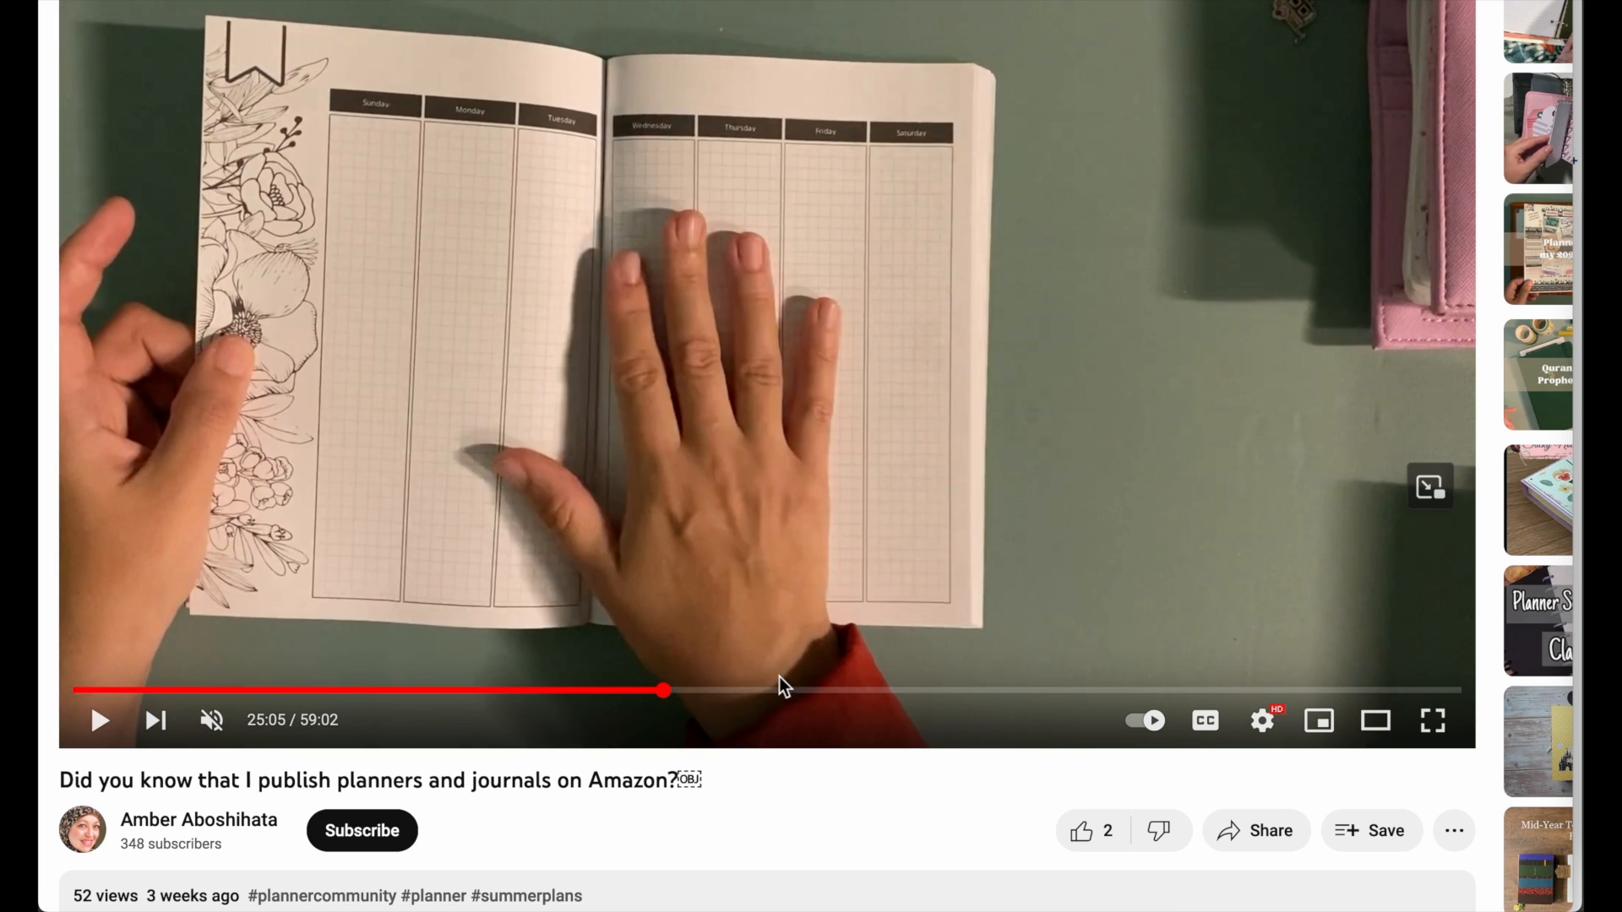
left_click(629, 299)
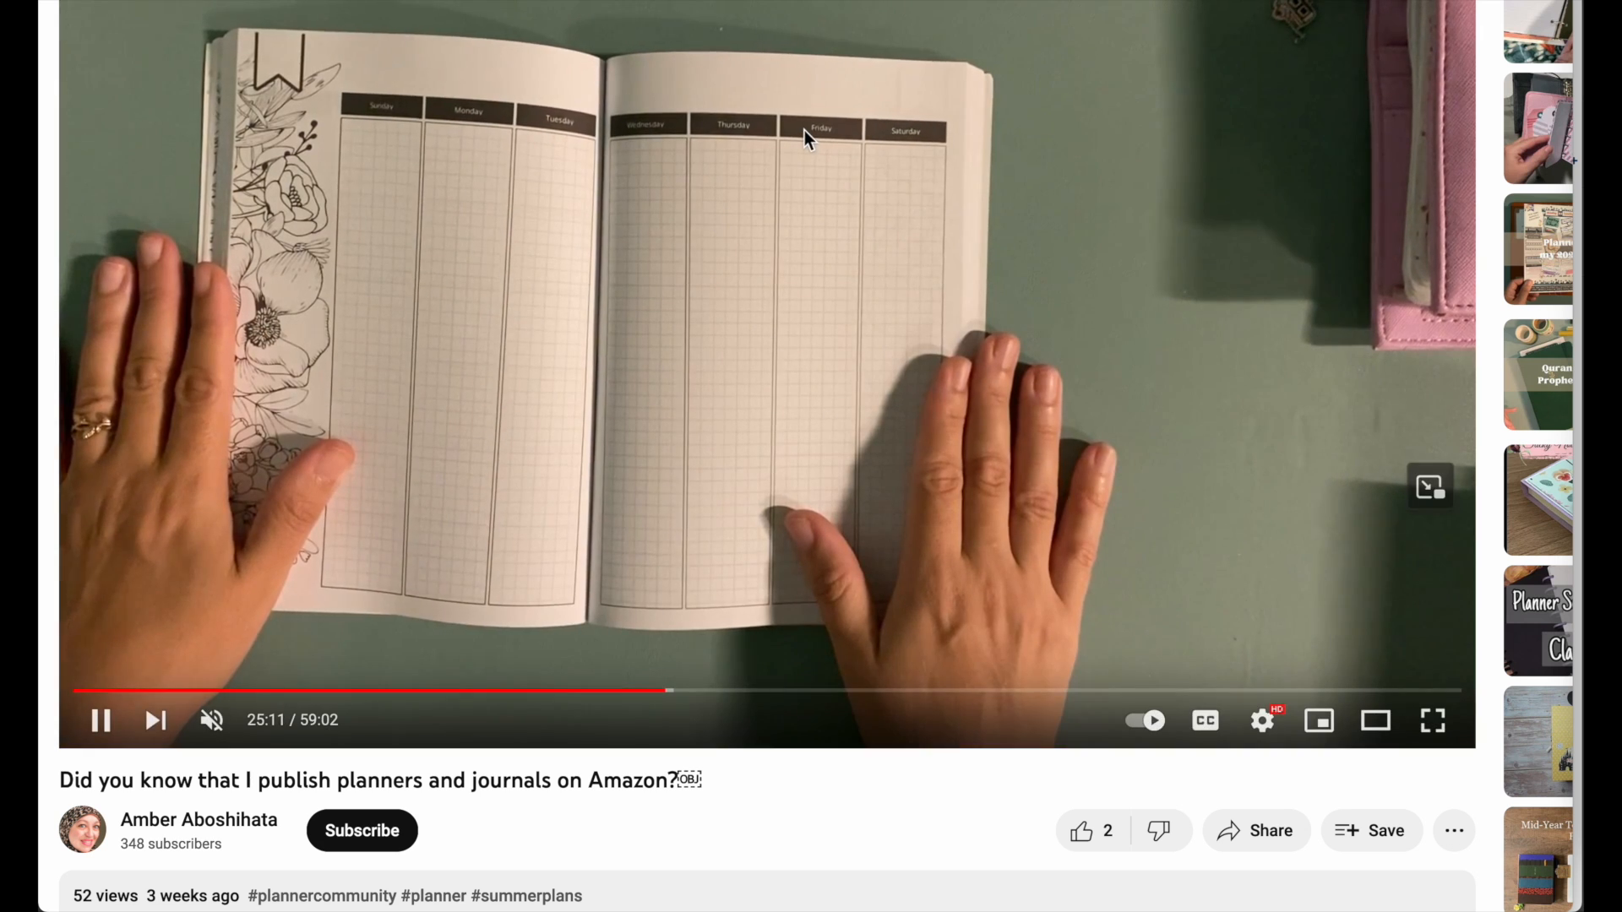
scroll(804, 131, "up", 1)
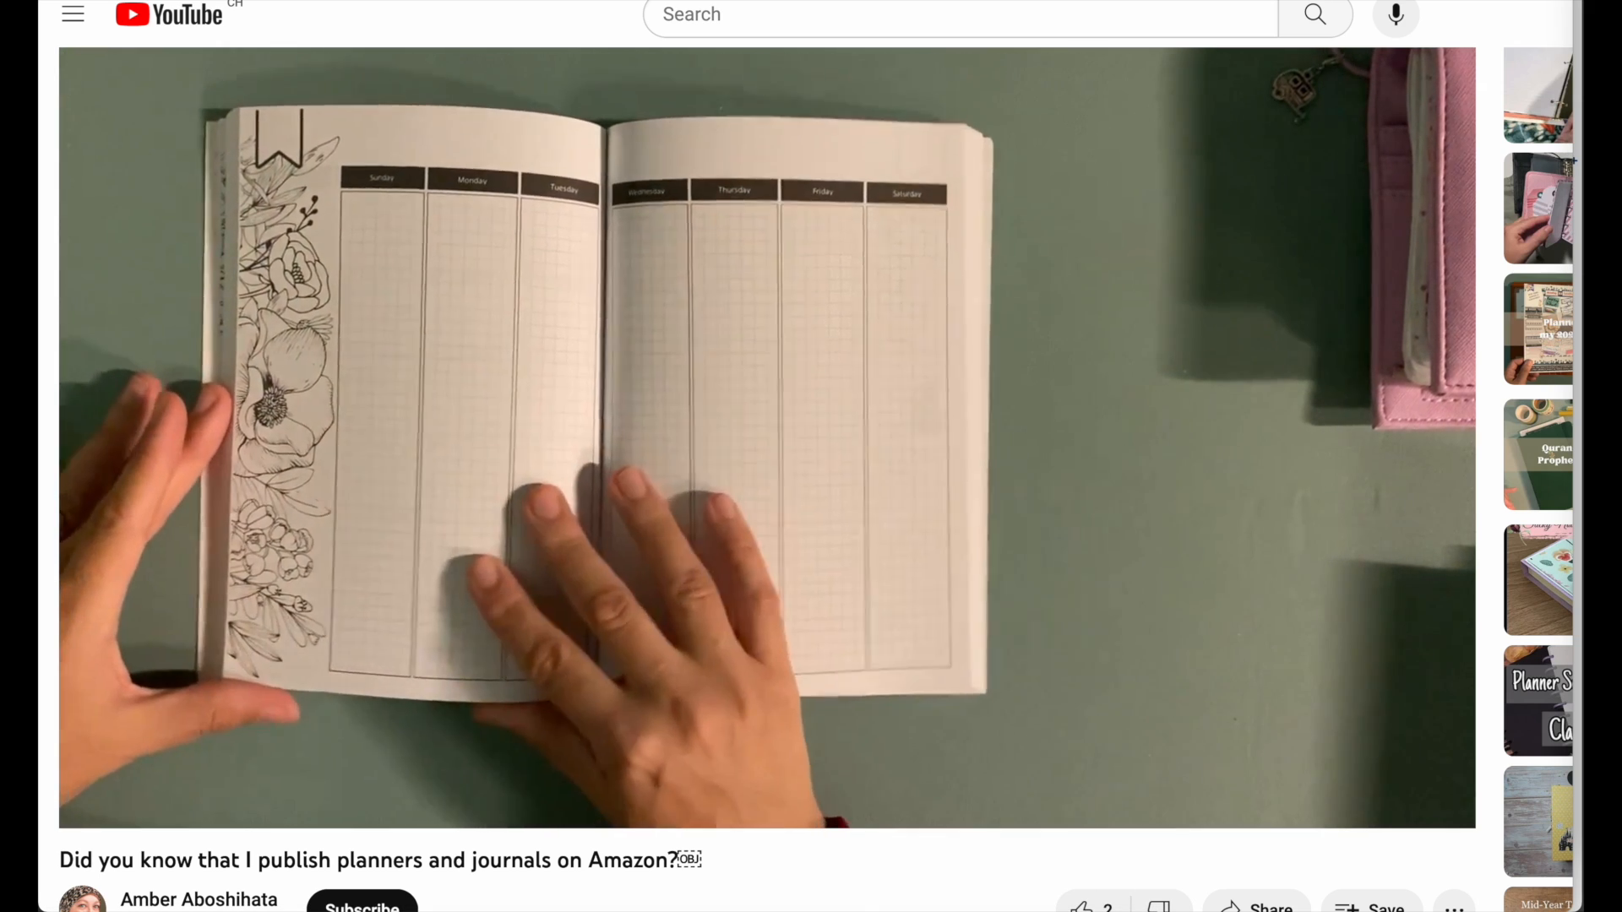
Skip forward through the weekly layout segment in 5-second jumps and go to the academic planner covers at about 27:30.
key("Right")
key("Right")
key("Right")
key("Right")
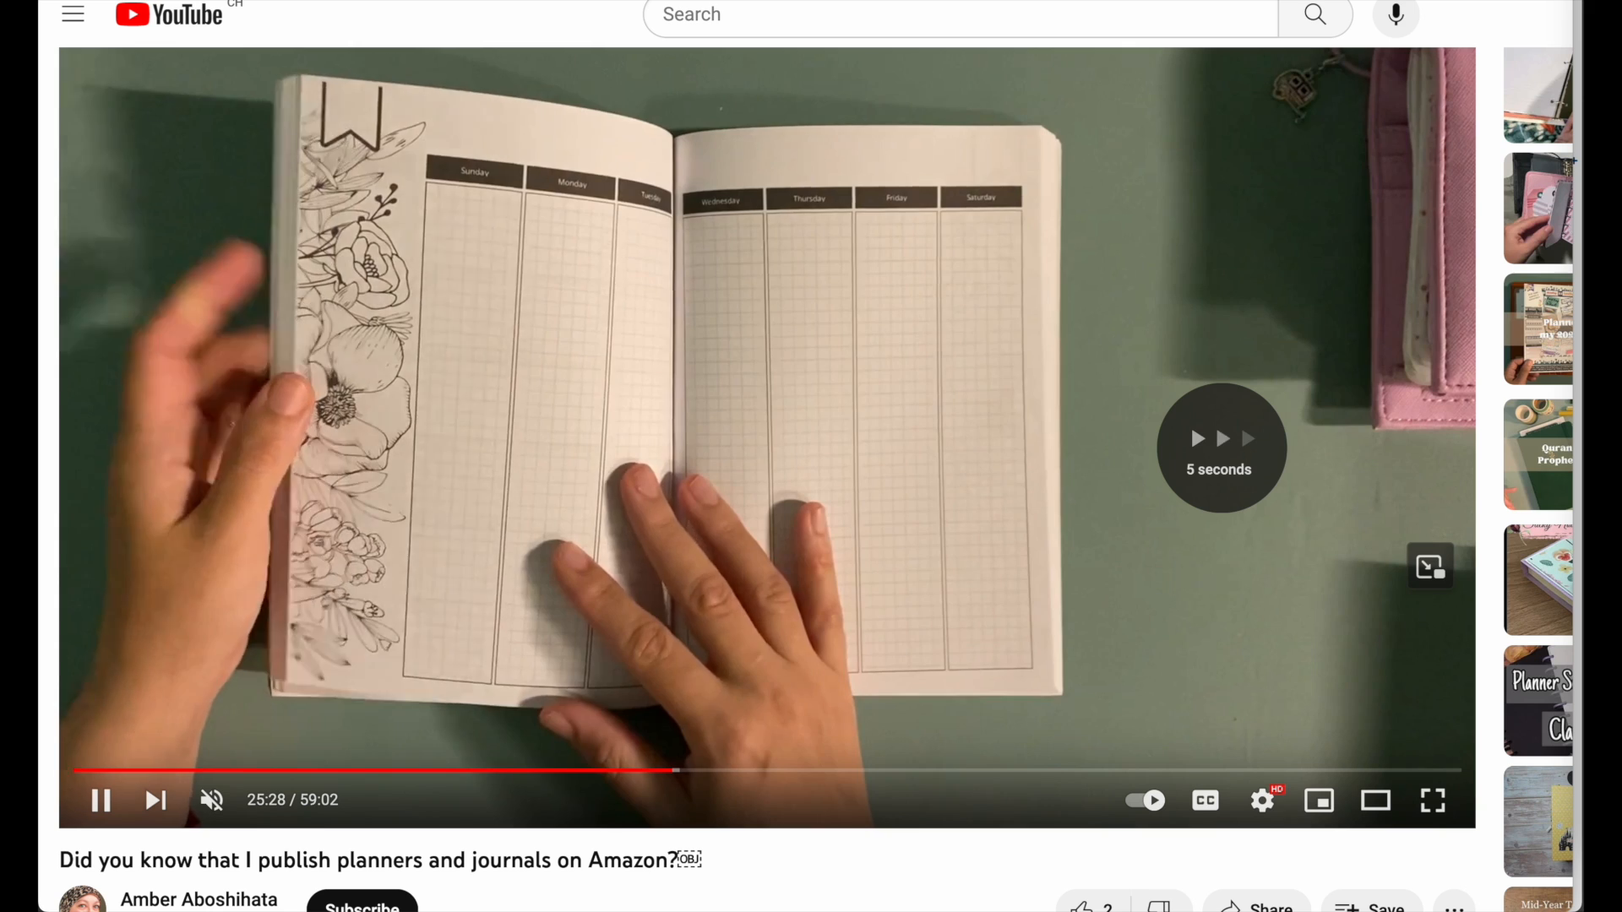
key("Right")
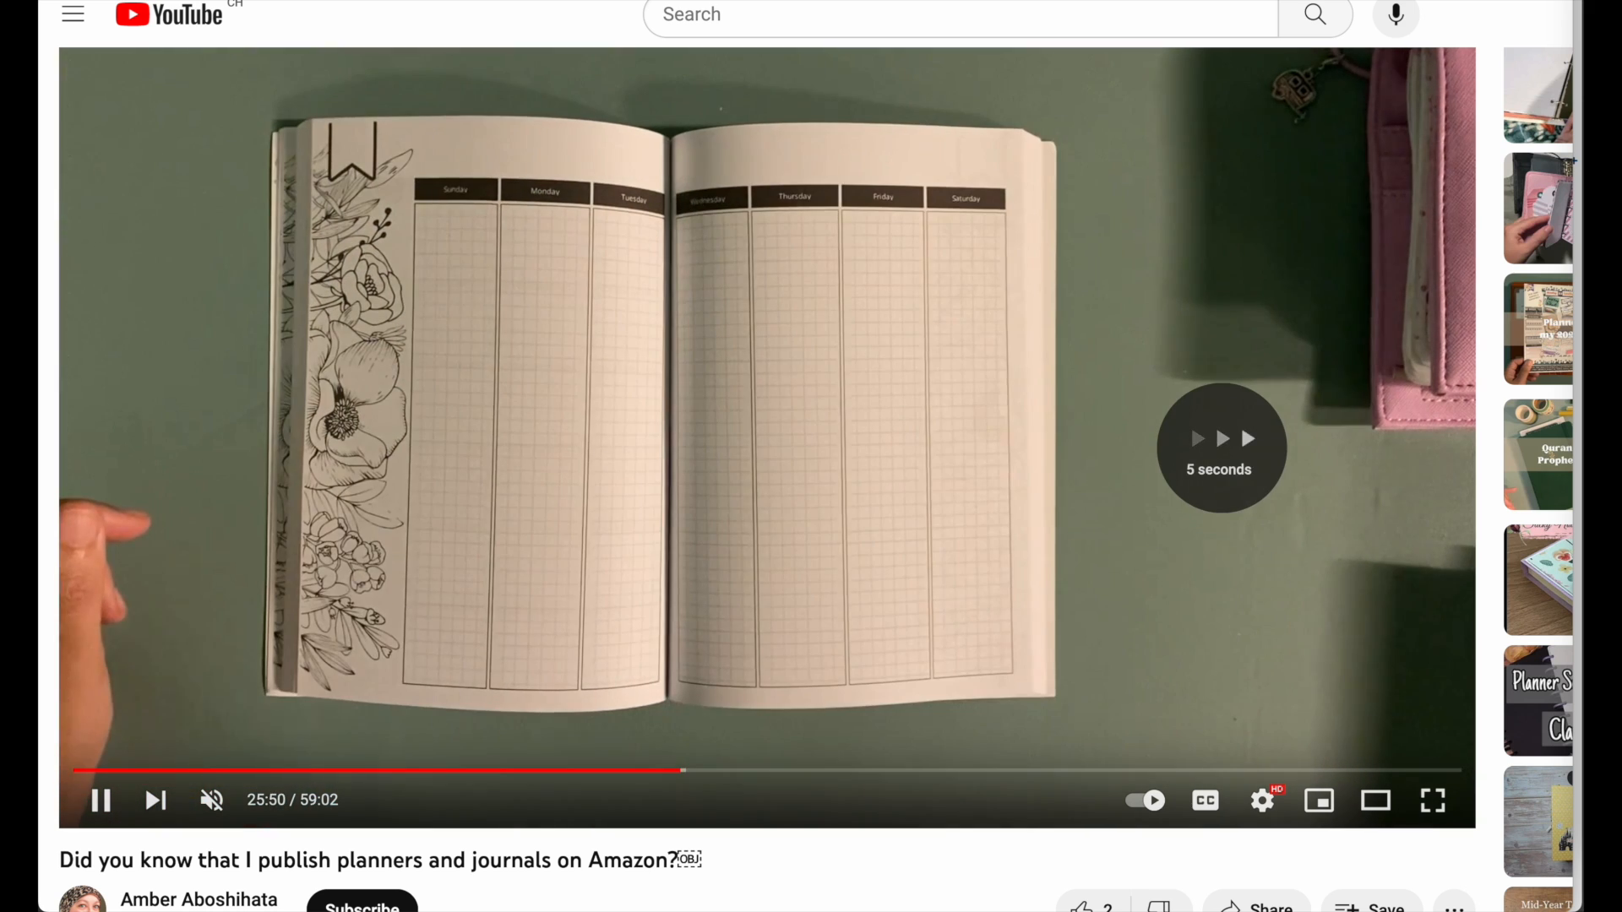
key("Right")
key("Right")
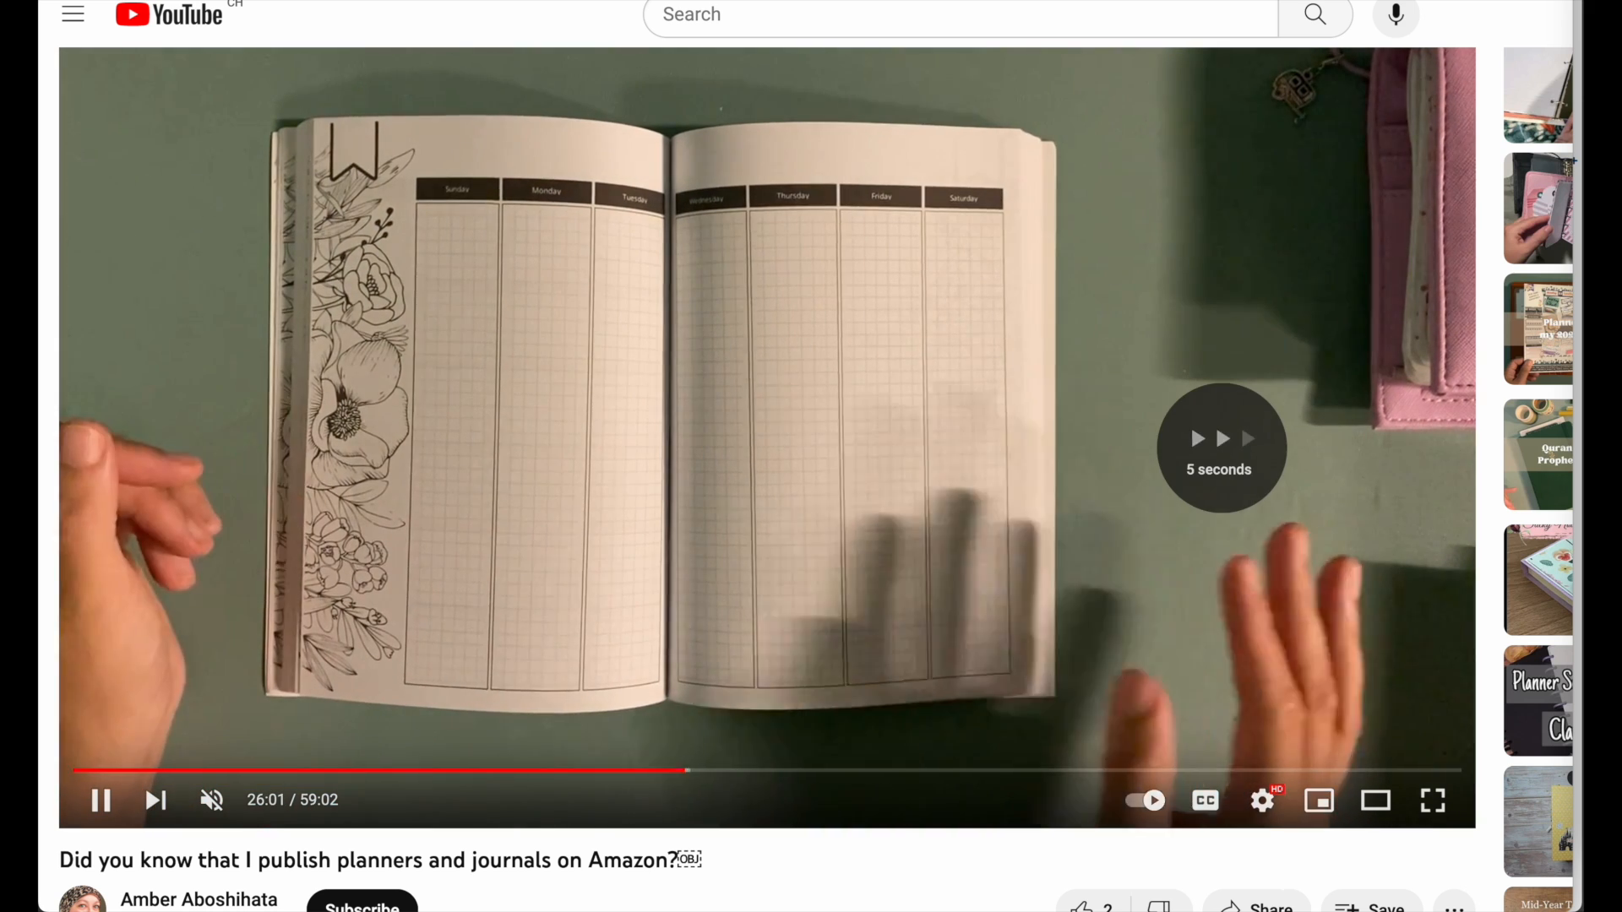
key("Right")
key("Right")
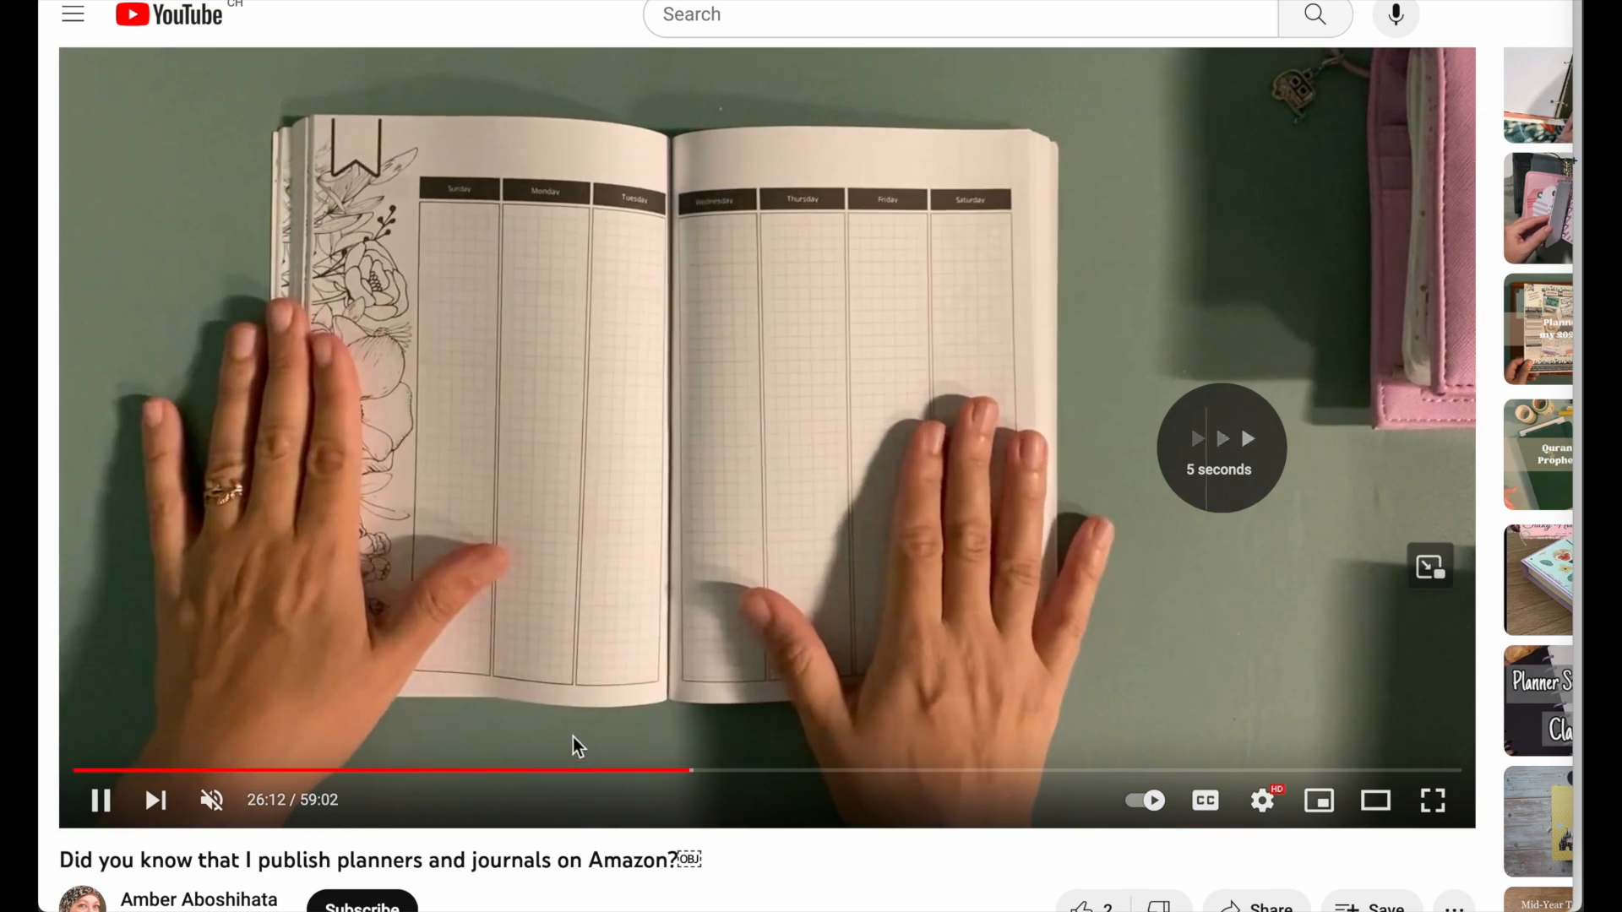
left_click(723, 769)
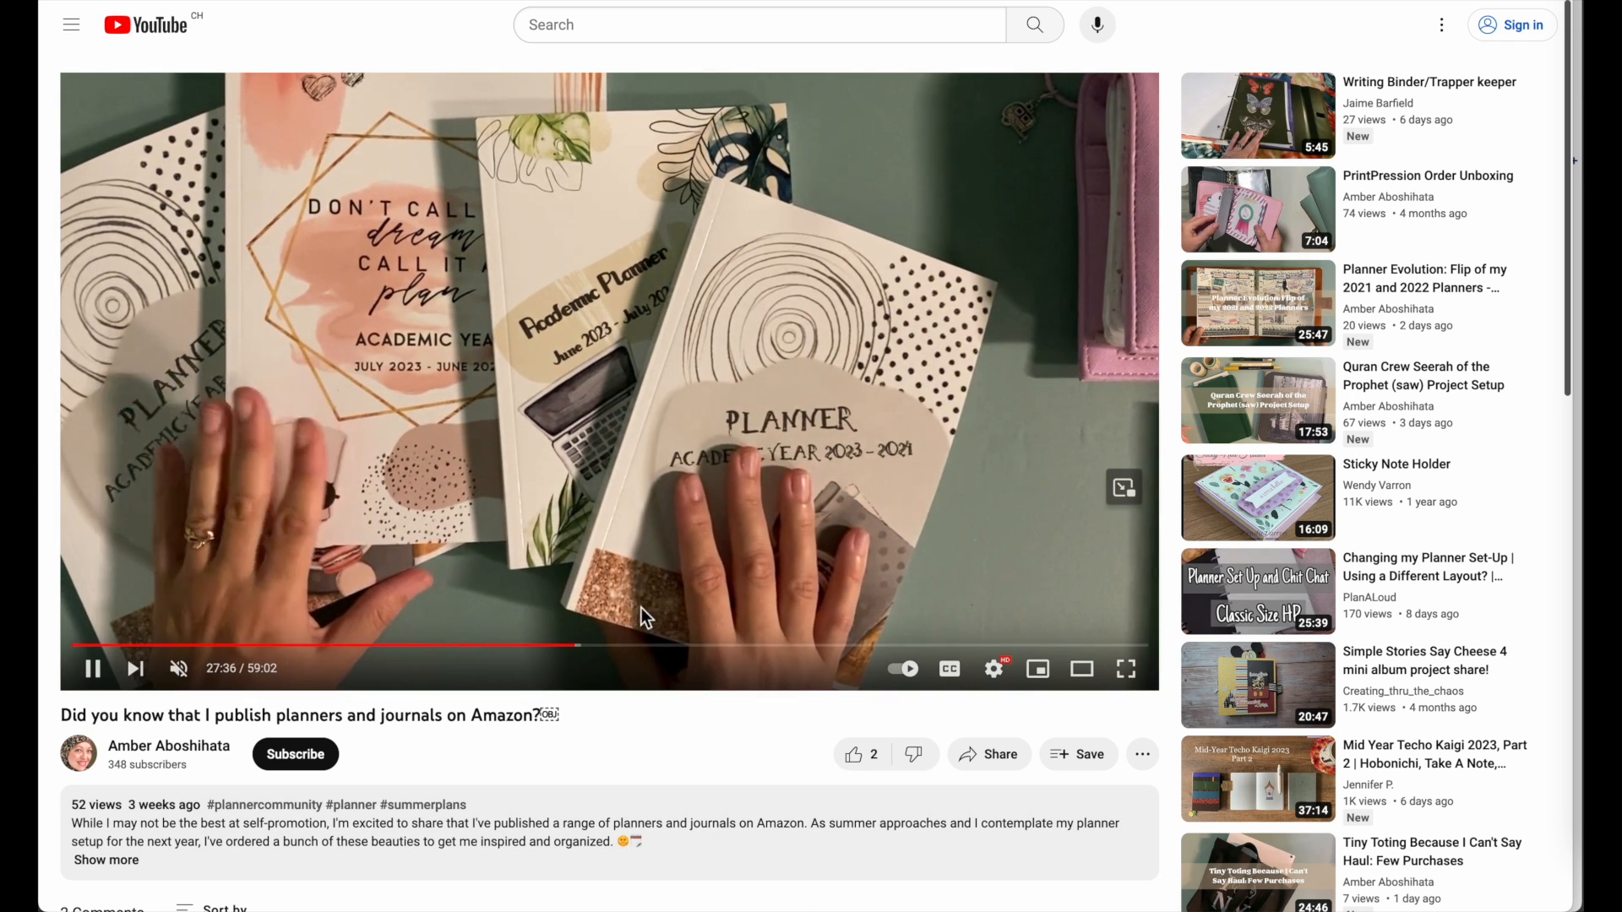
Leave the academic planner video, switch back to the Planify Pro planner editor, and open the Hub page.
left_click_drag(639, 647, 635, 655)
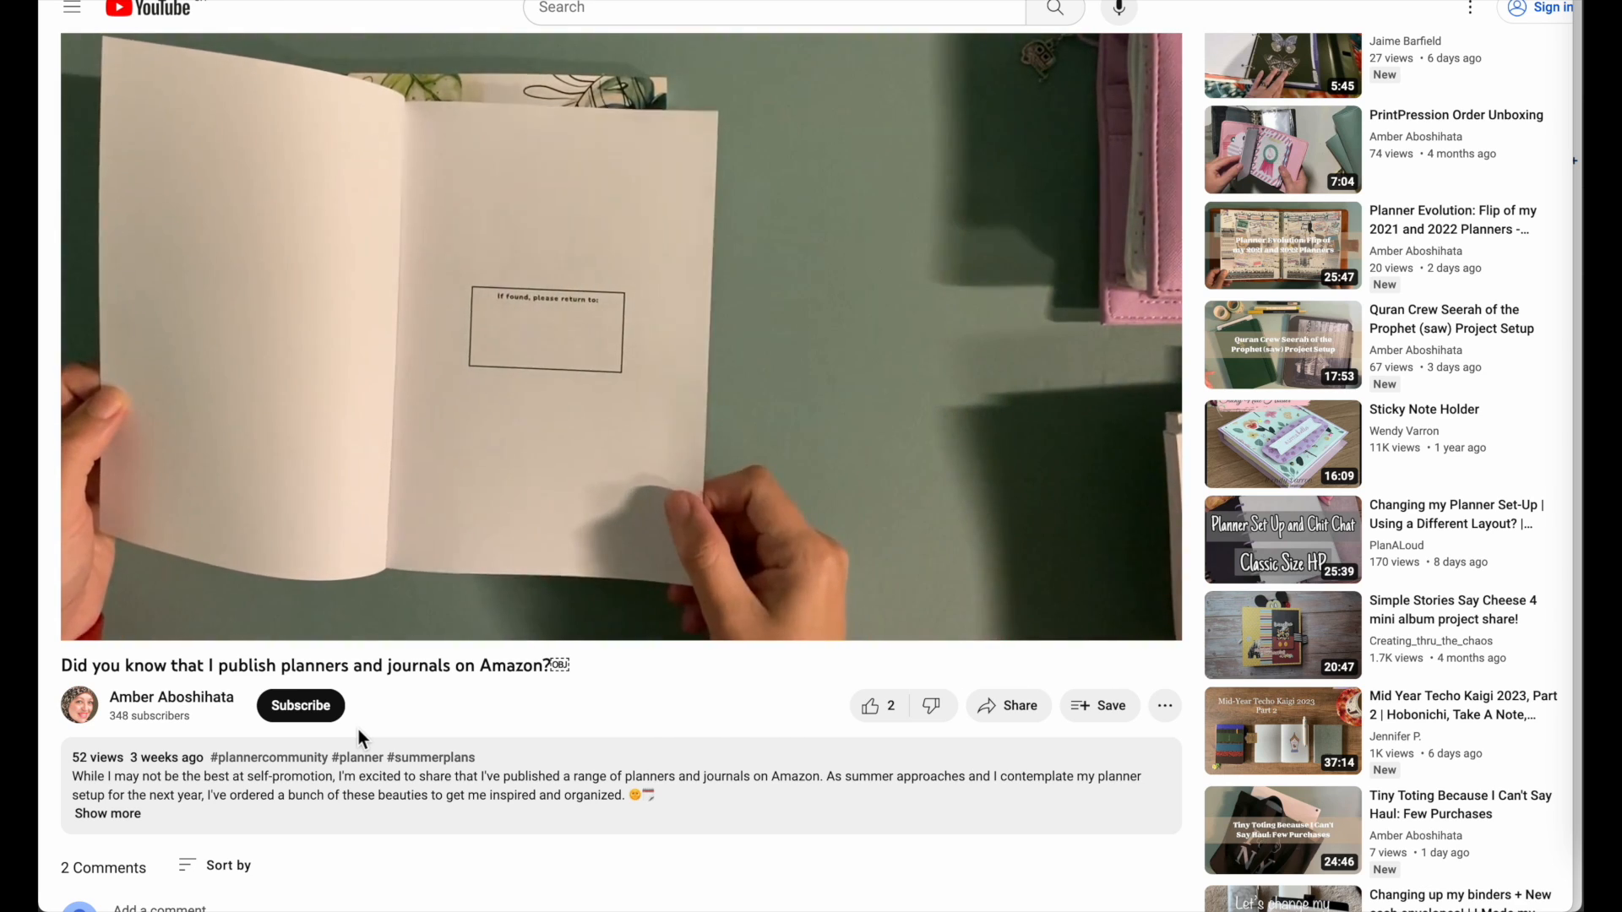
left_click(747, 93)
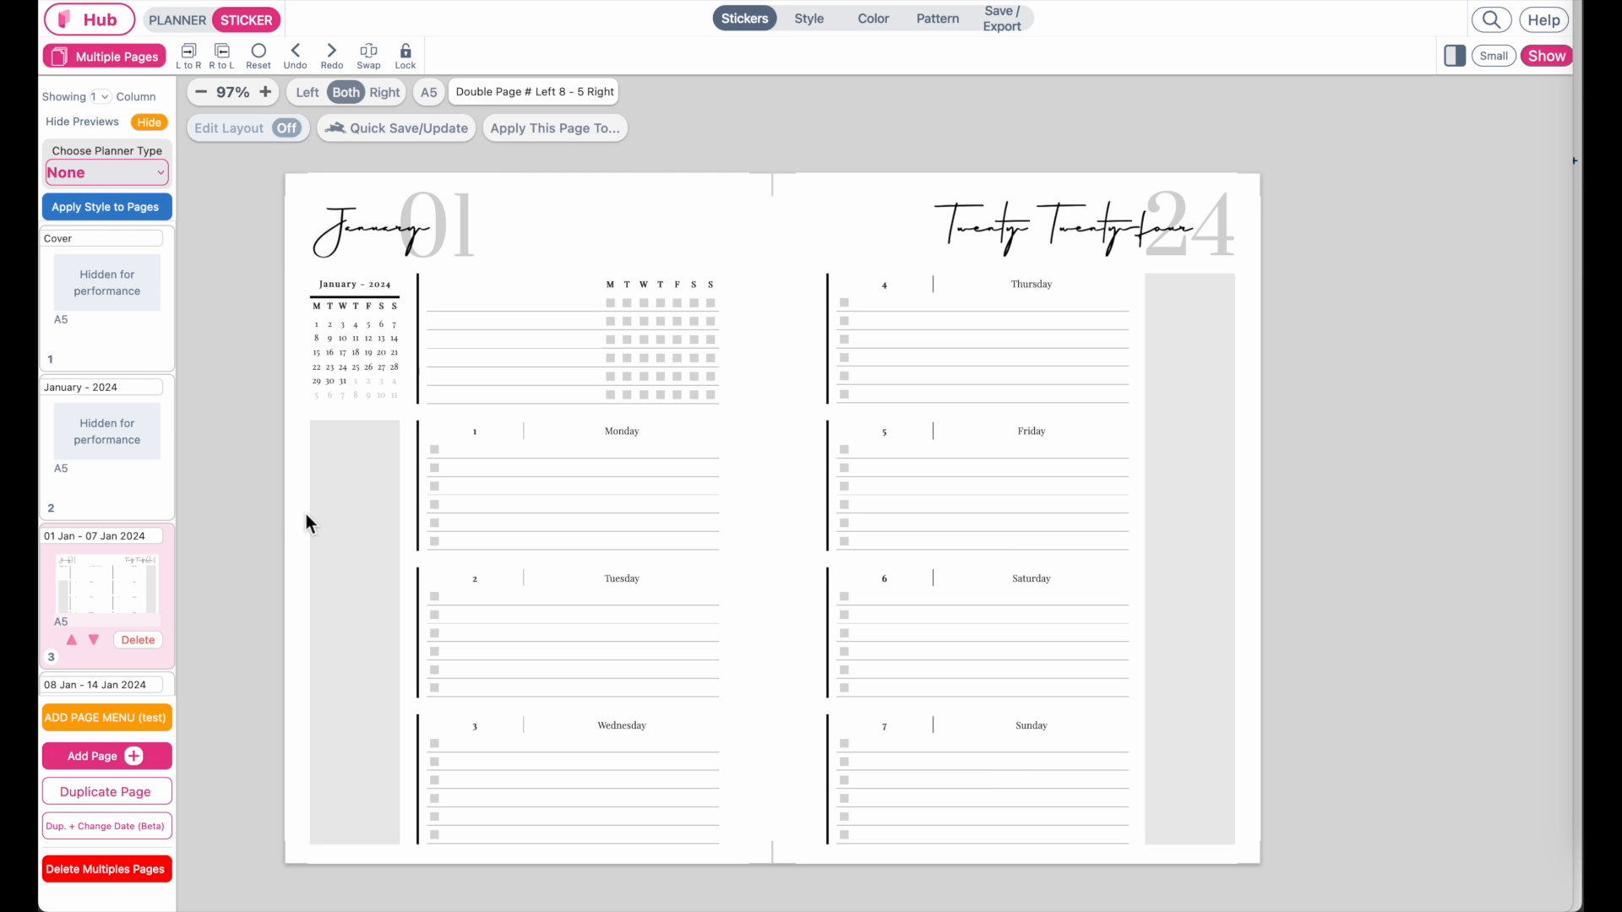
left_click(84, 34)
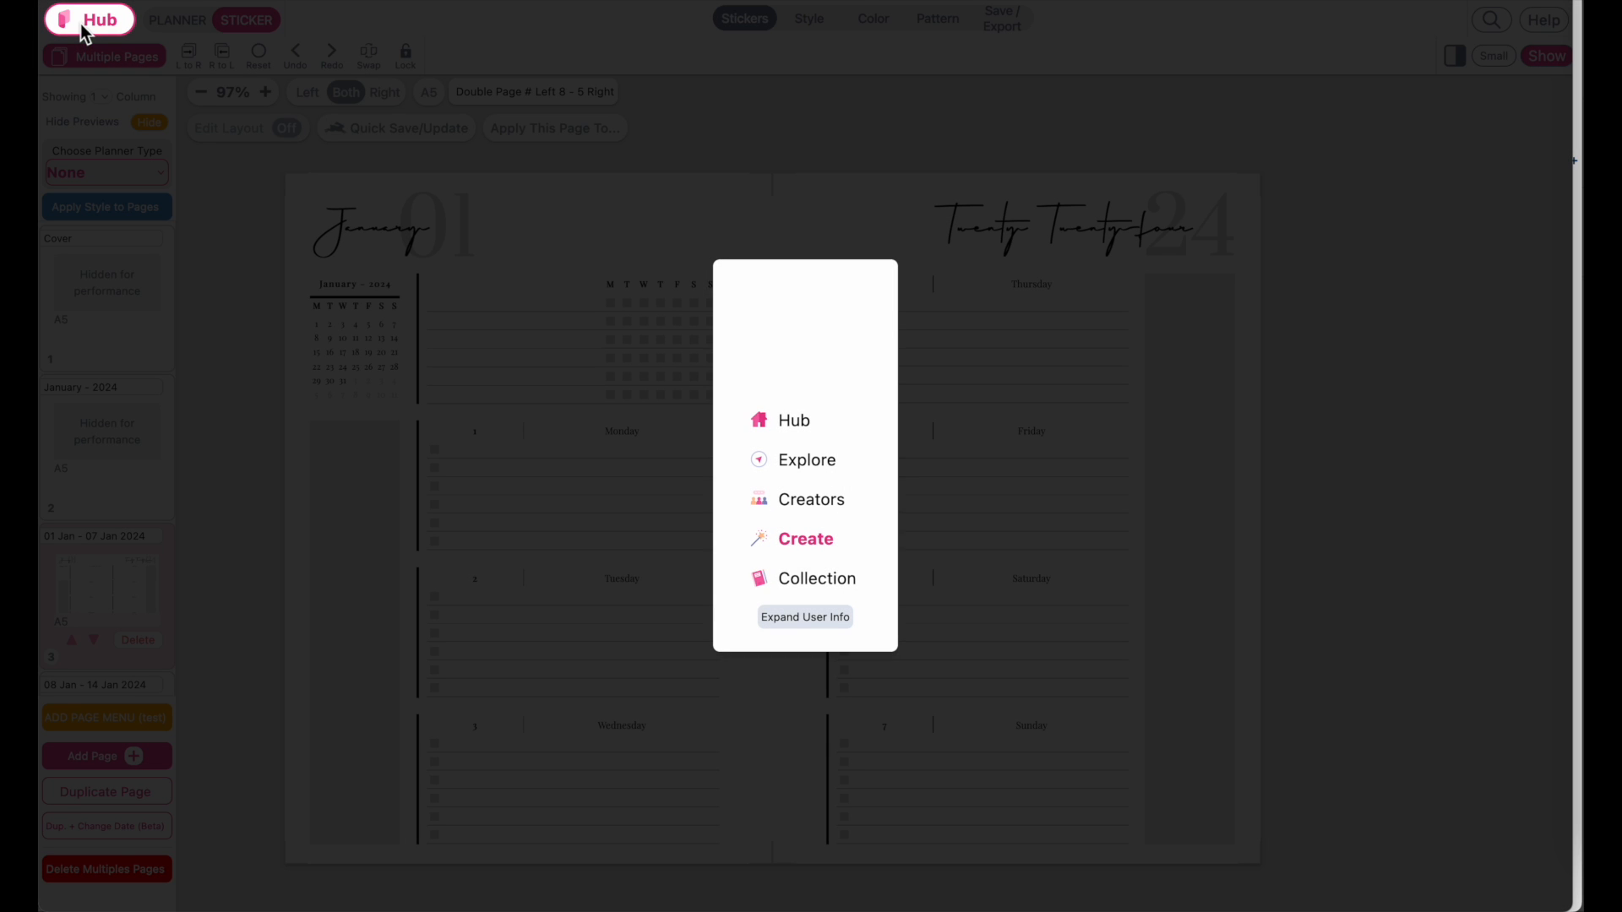
left_click(794, 421)
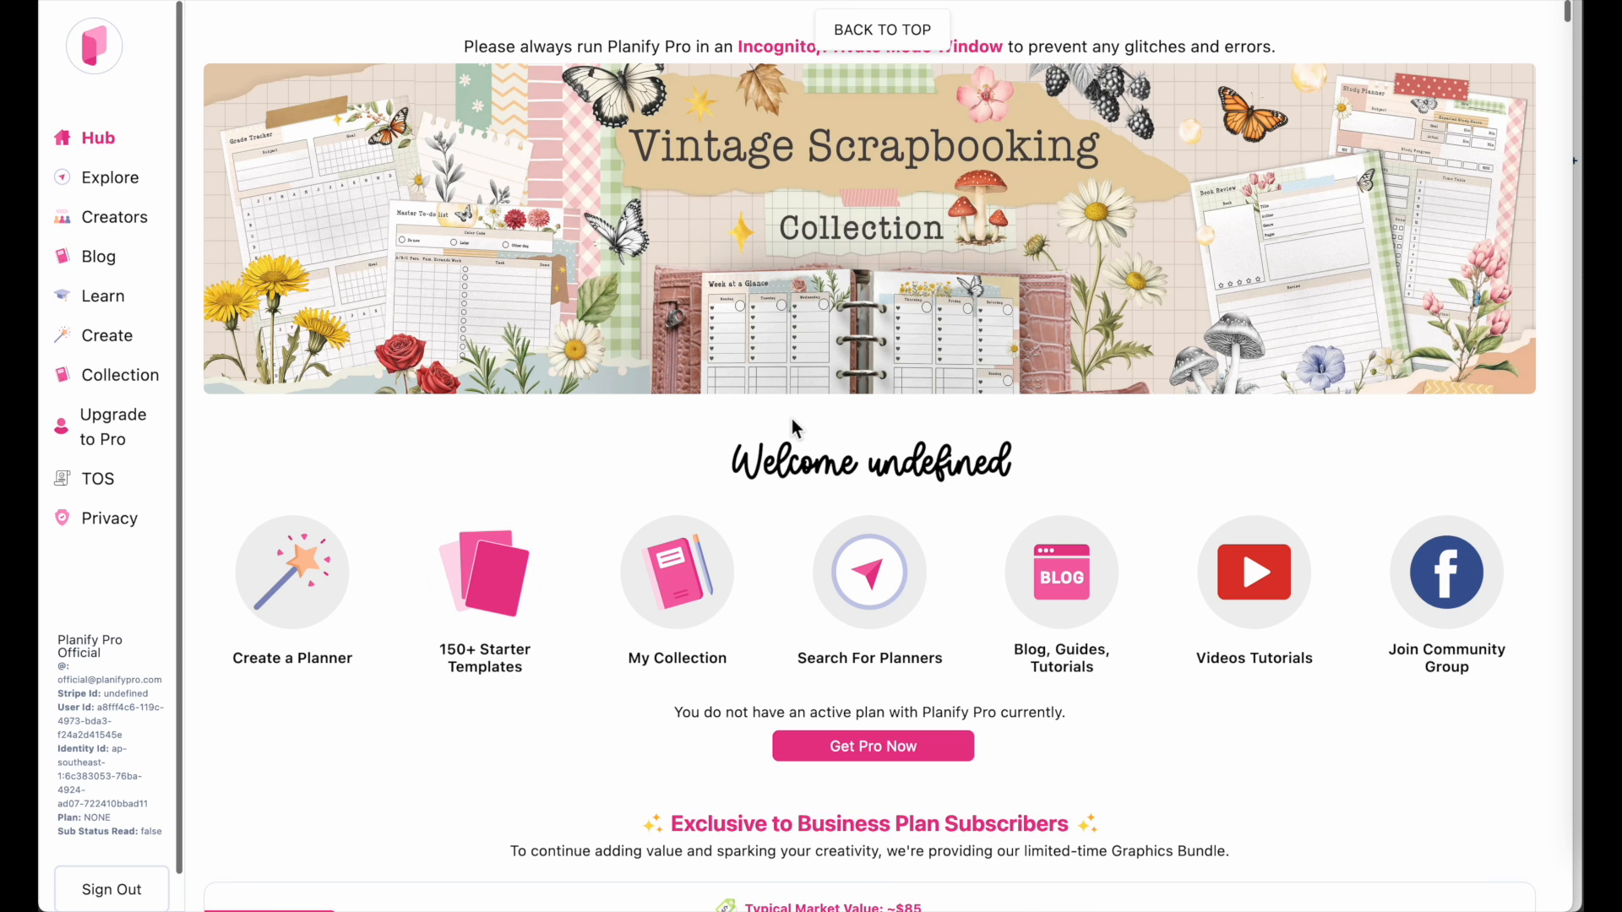
Browse the Hub's Minimal Classic 2024 Collection to find the Full 2024 Planner - Weeks template.
scroll(865, 641, "down", 15)
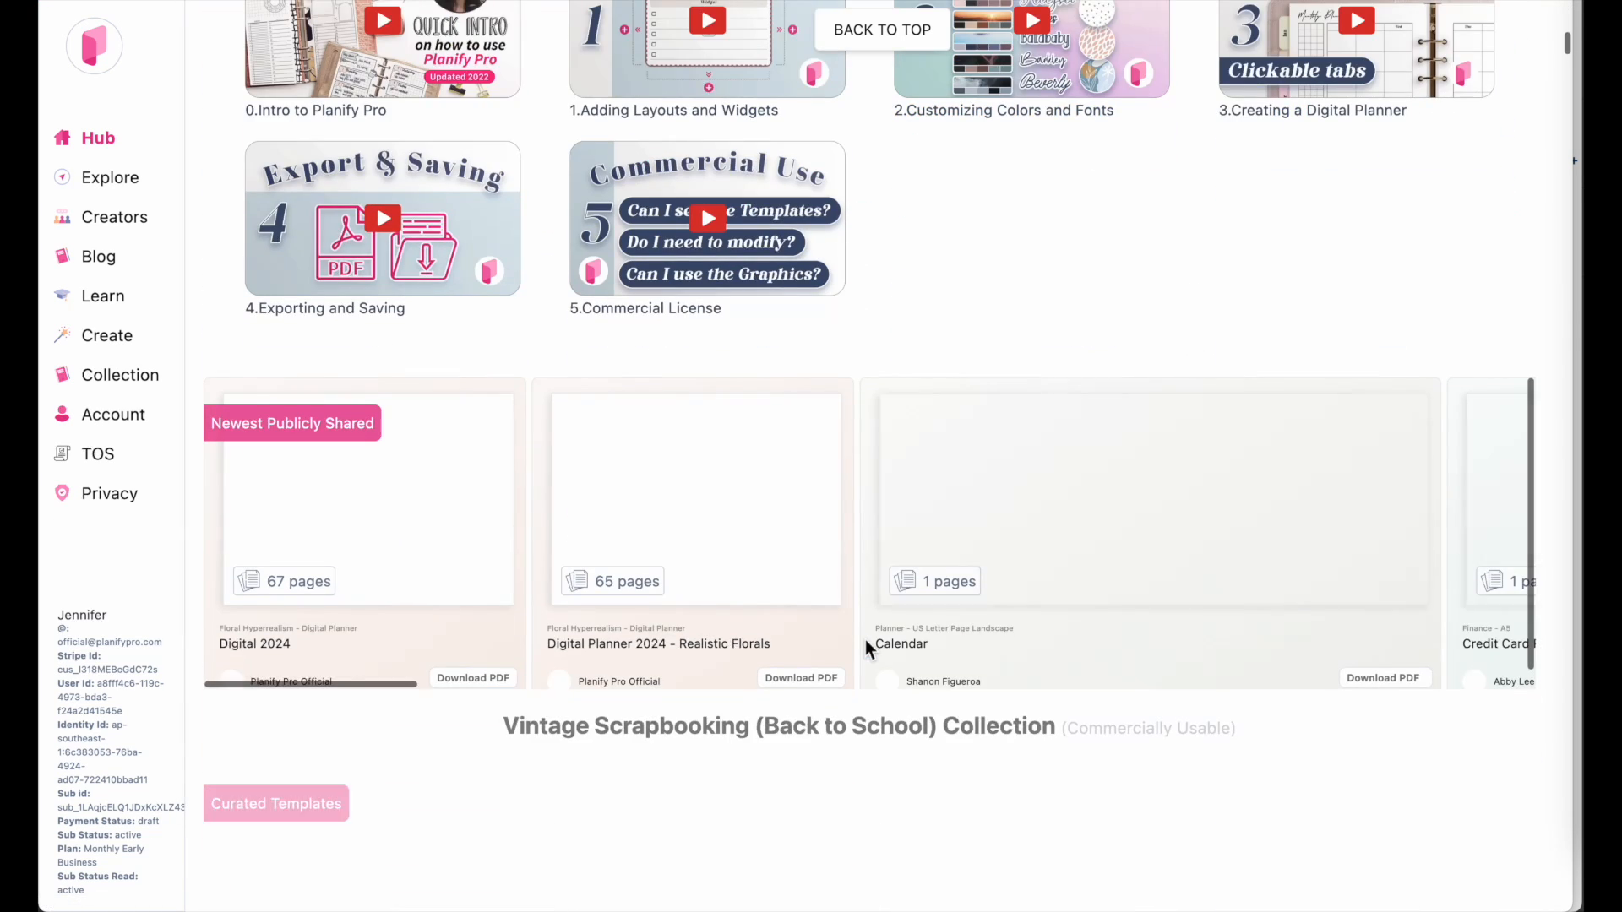
scroll(865, 640, "down", 8)
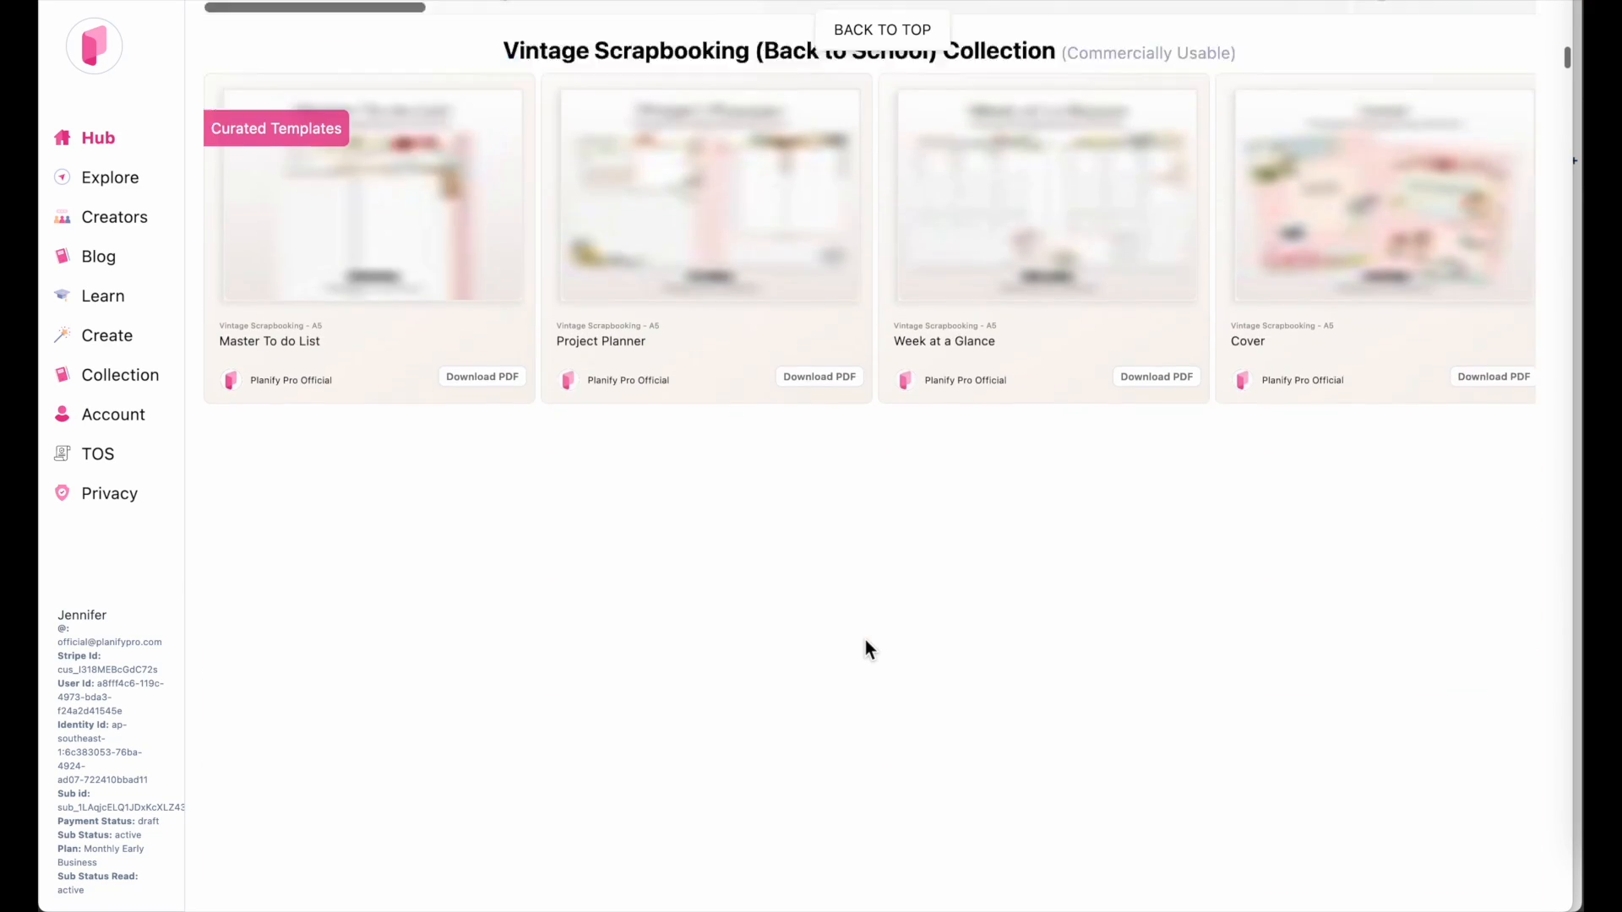
scroll(875, 524, "down", 7)
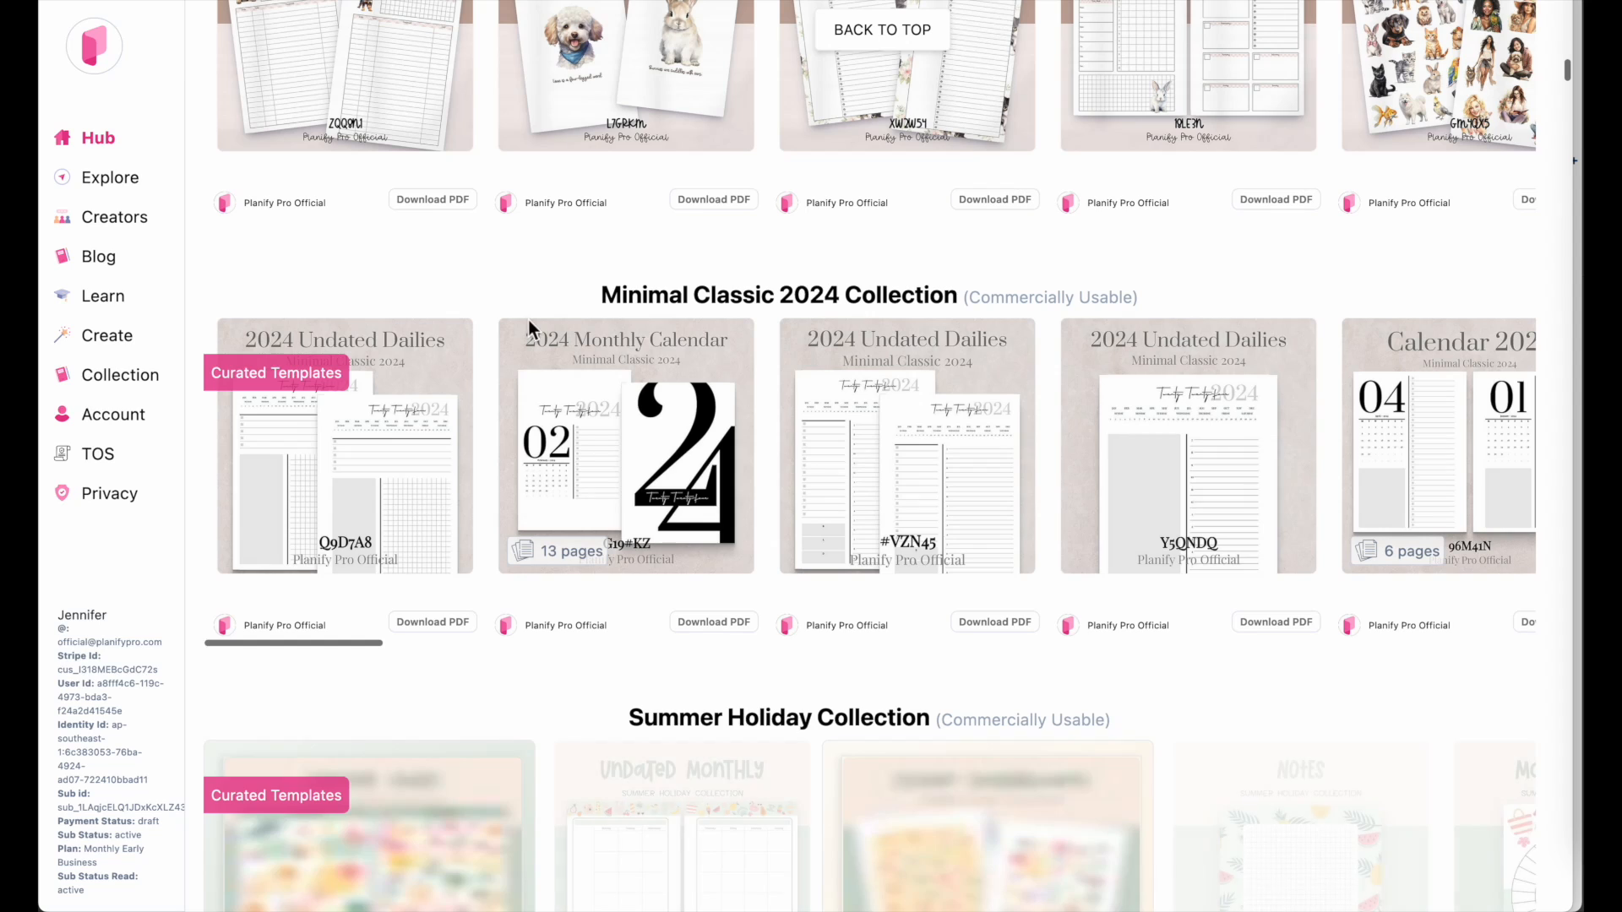
scroll(914, 463, "right", 6)
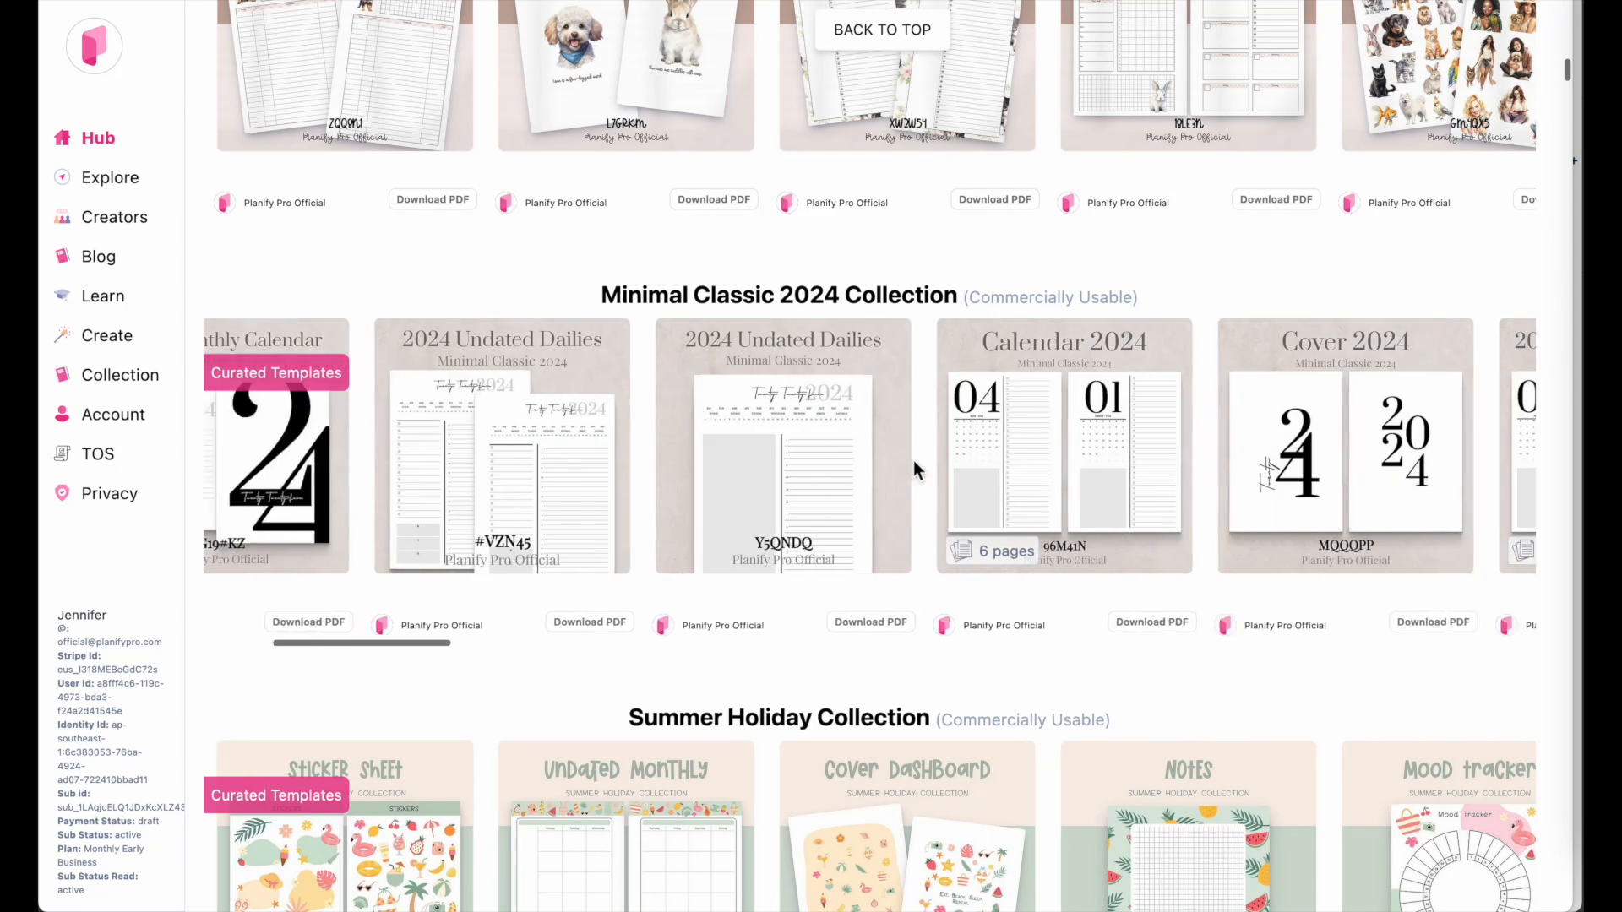
scroll(915, 460, "right", 8)
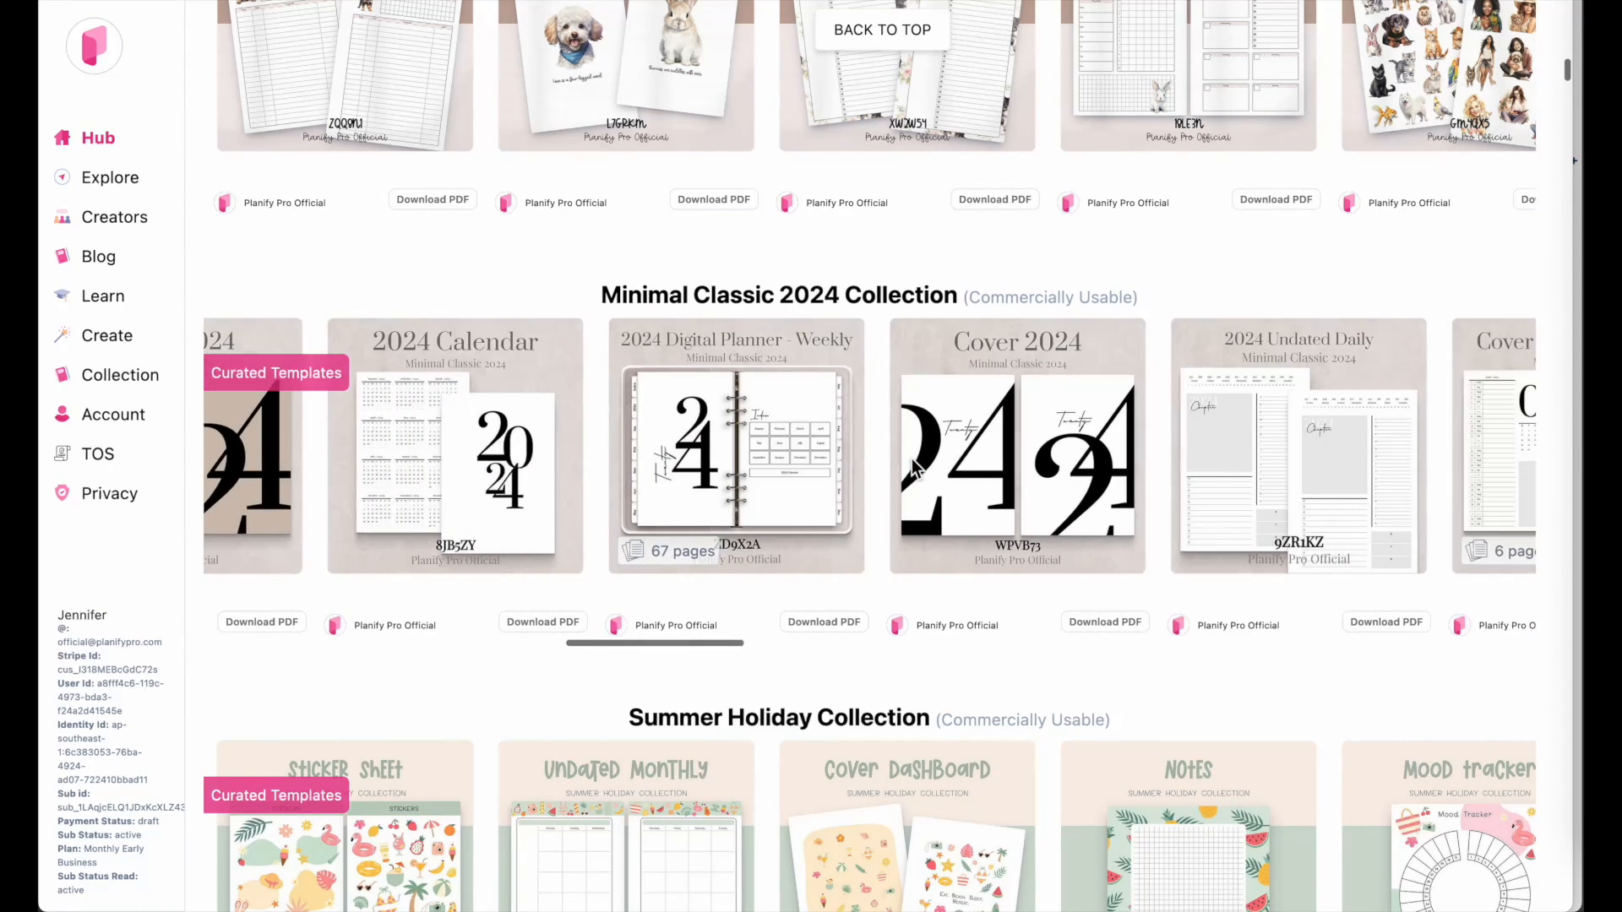
scroll(912, 461, "right", 6)
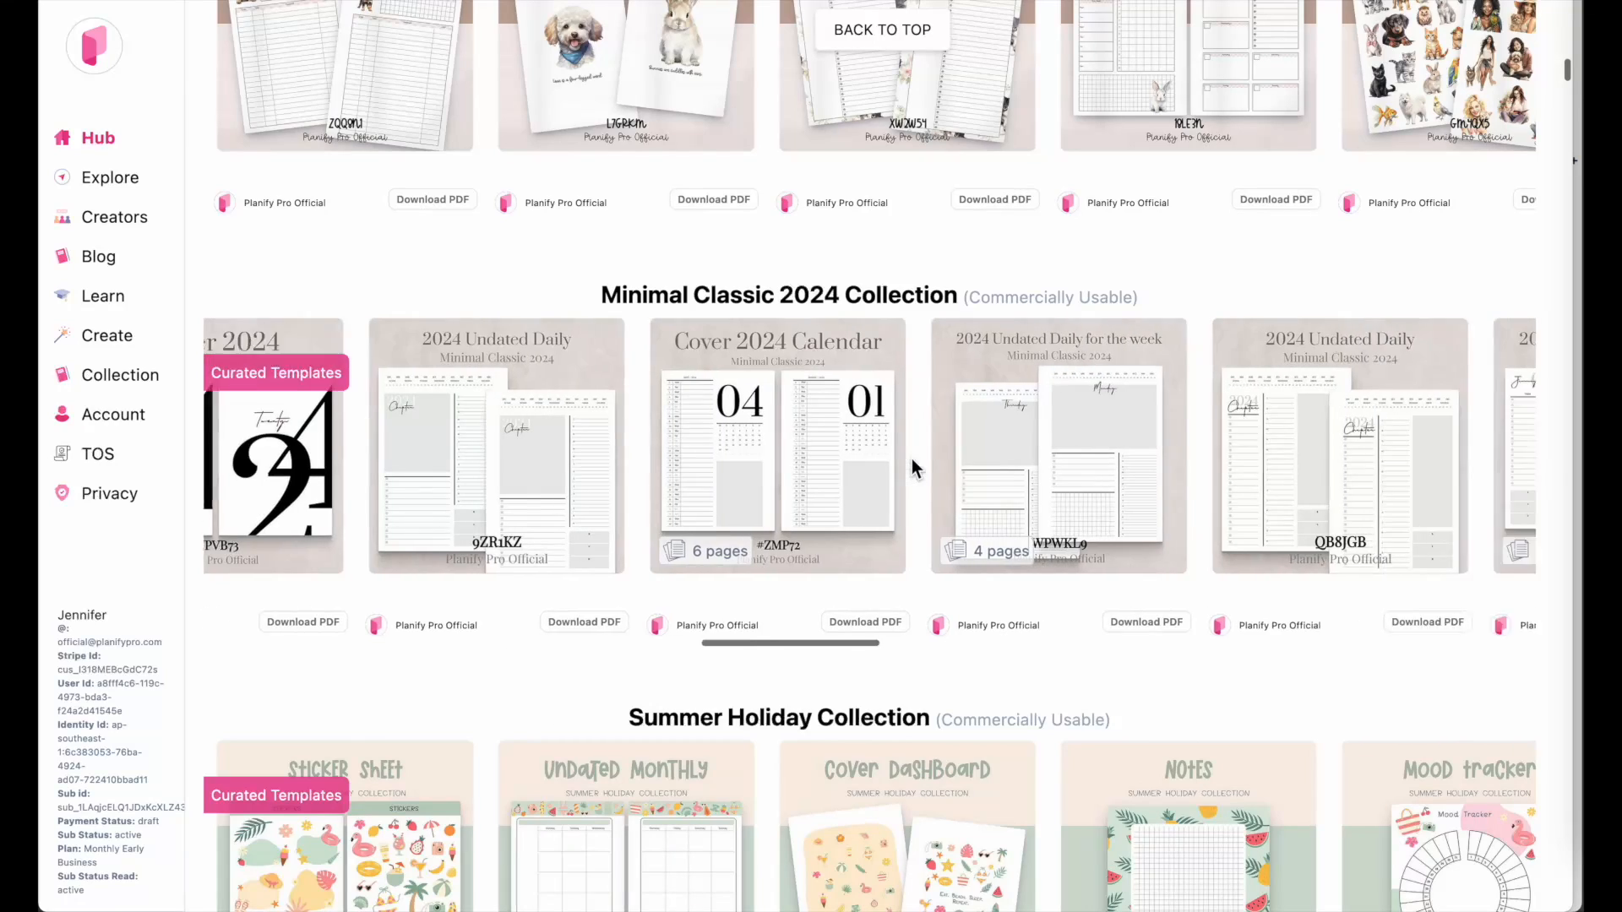
scroll(911, 458, "right", 8)
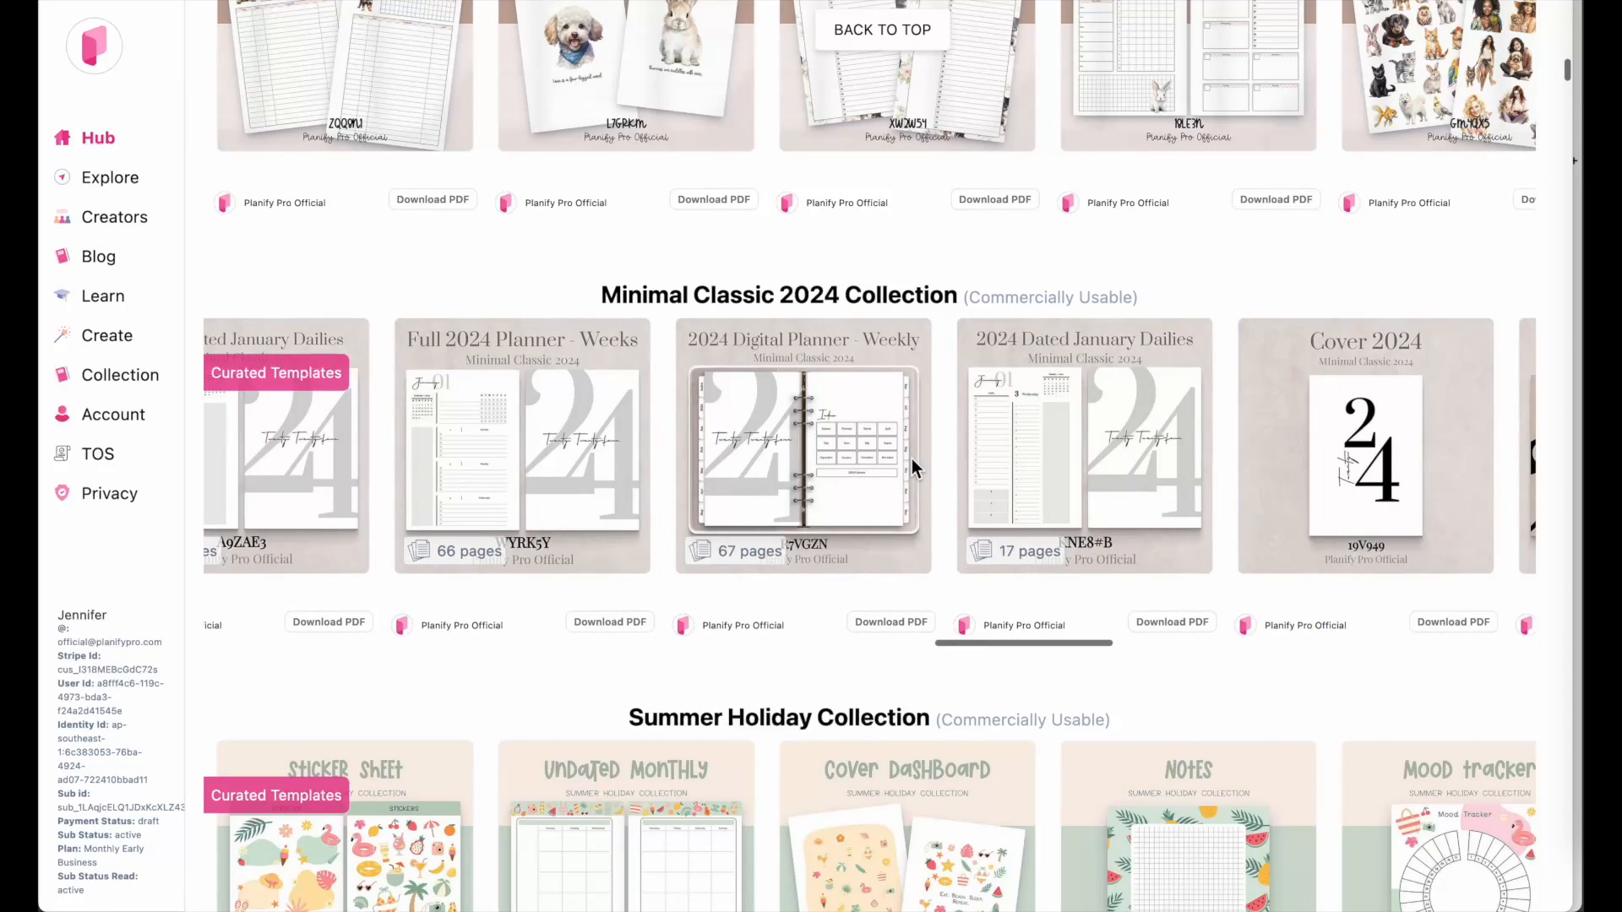
scroll(910, 459, "right", 5)
scroll(803, 418, "left", 10)
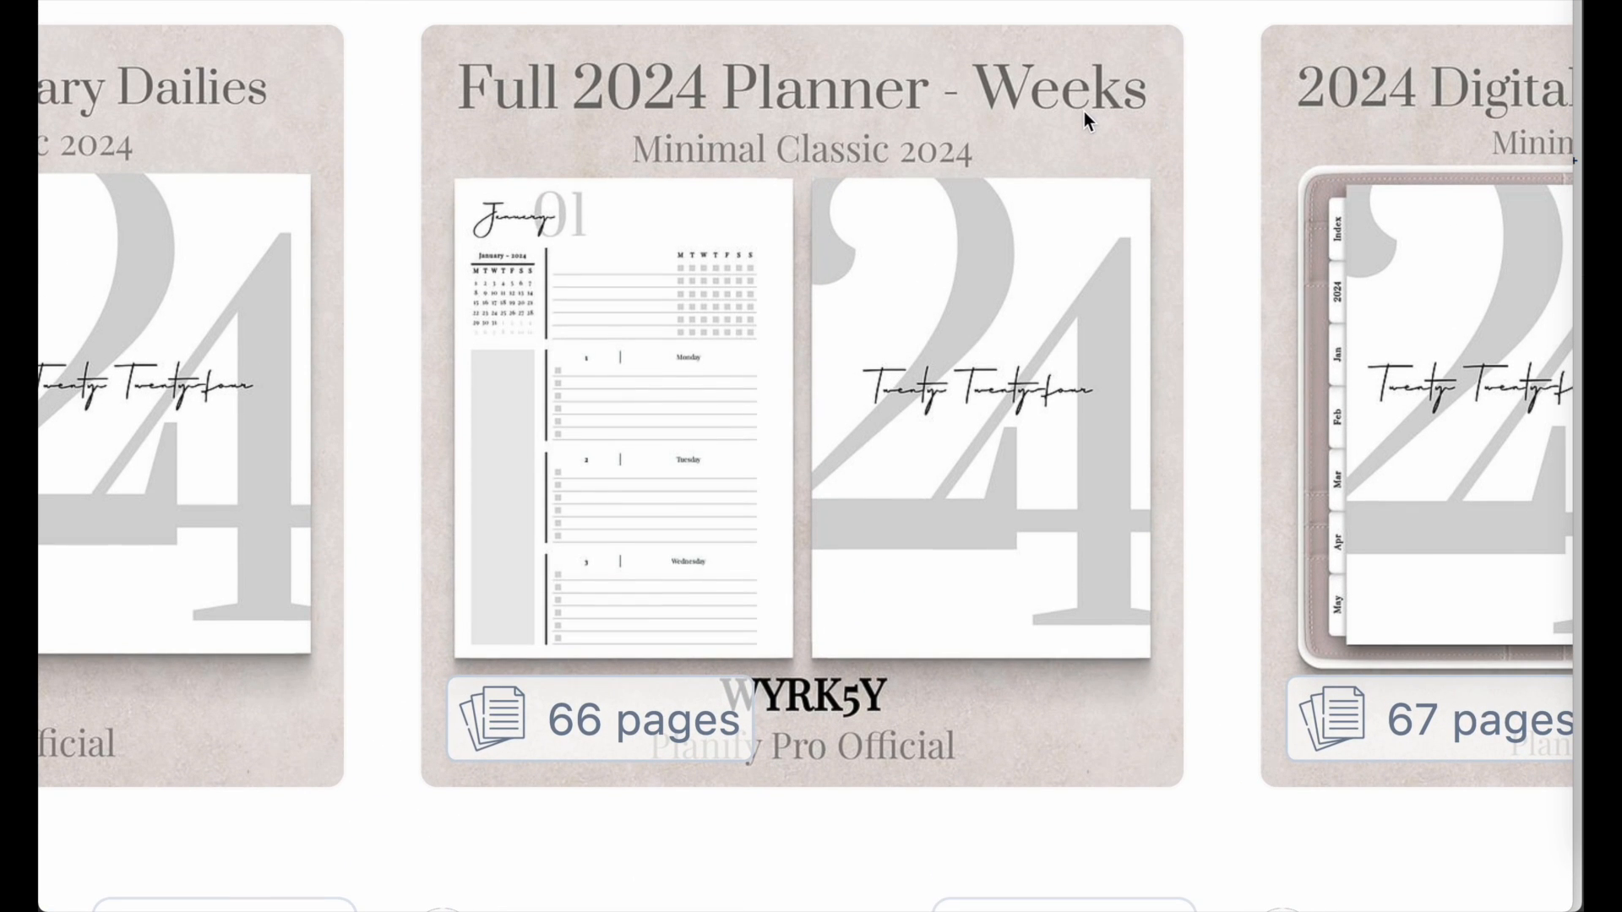
Examine the preview and template code on the Full 2024 Planner - Weeks card, and return to the planner editor.
scroll(583, 764, "down", 1)
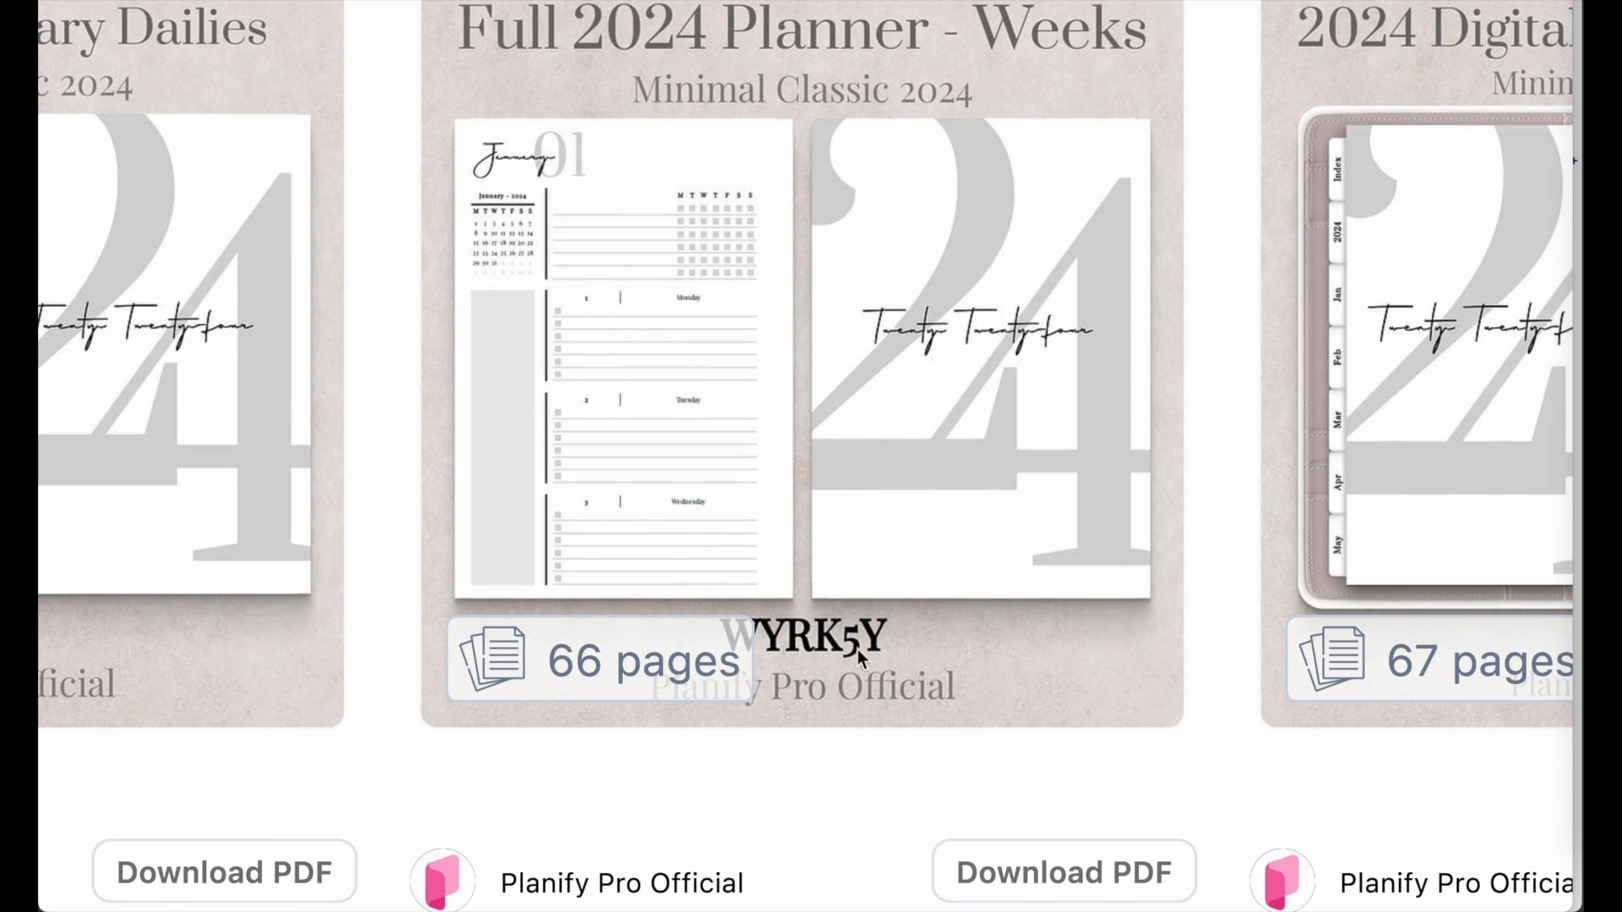
scroll(744, 646, "up", 1)
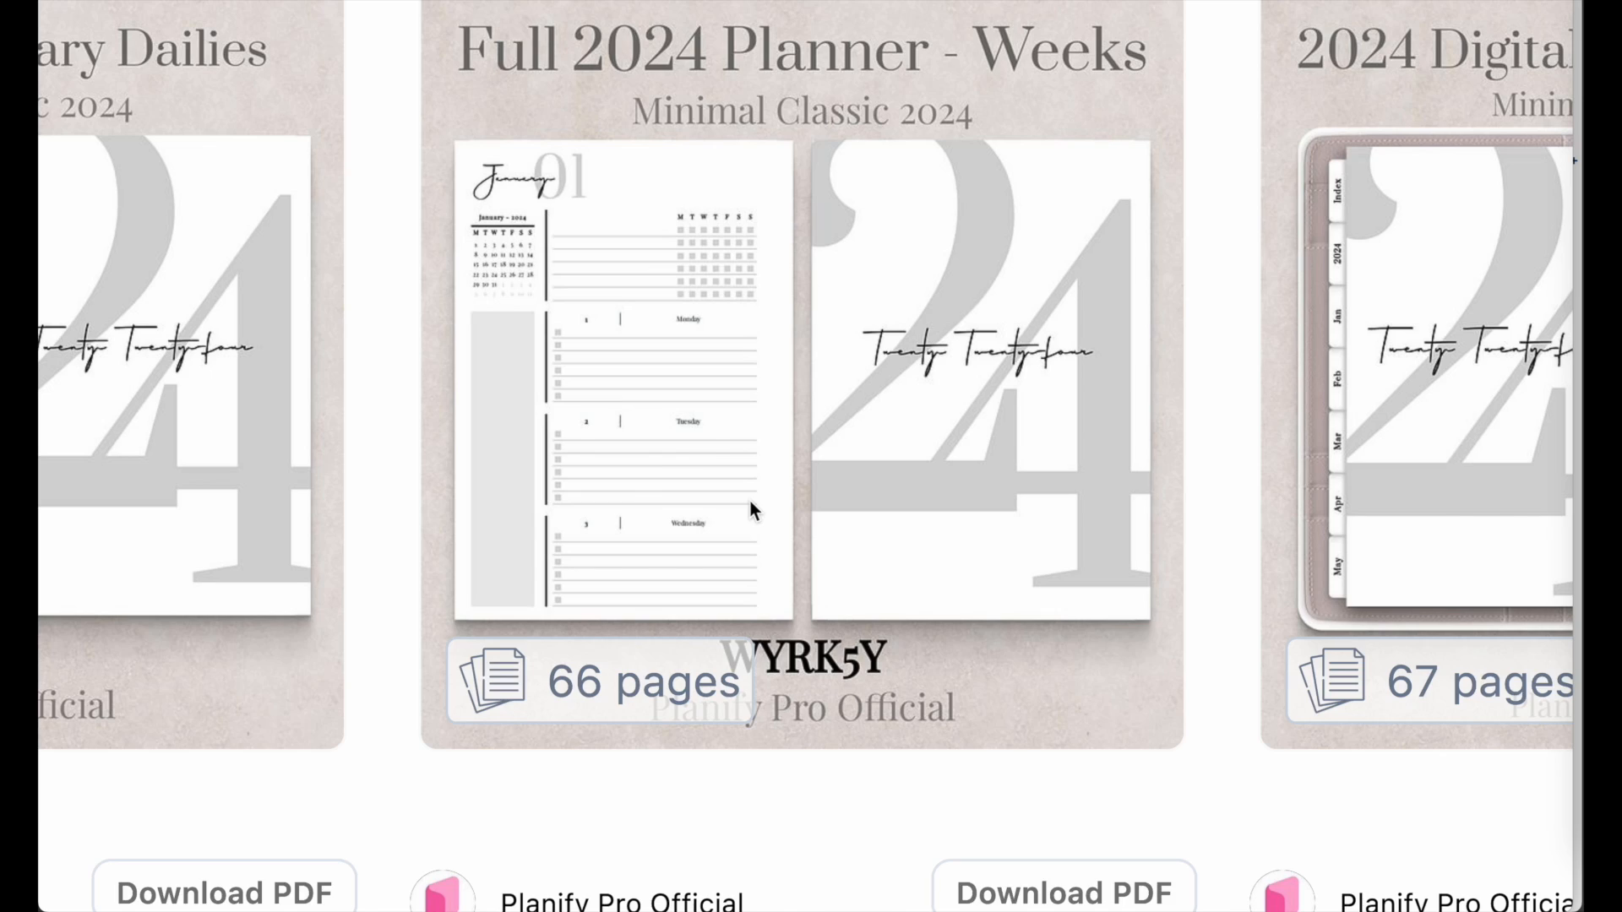
scroll(750, 500, "down", 10)
scroll(919, 466, "down", 1)
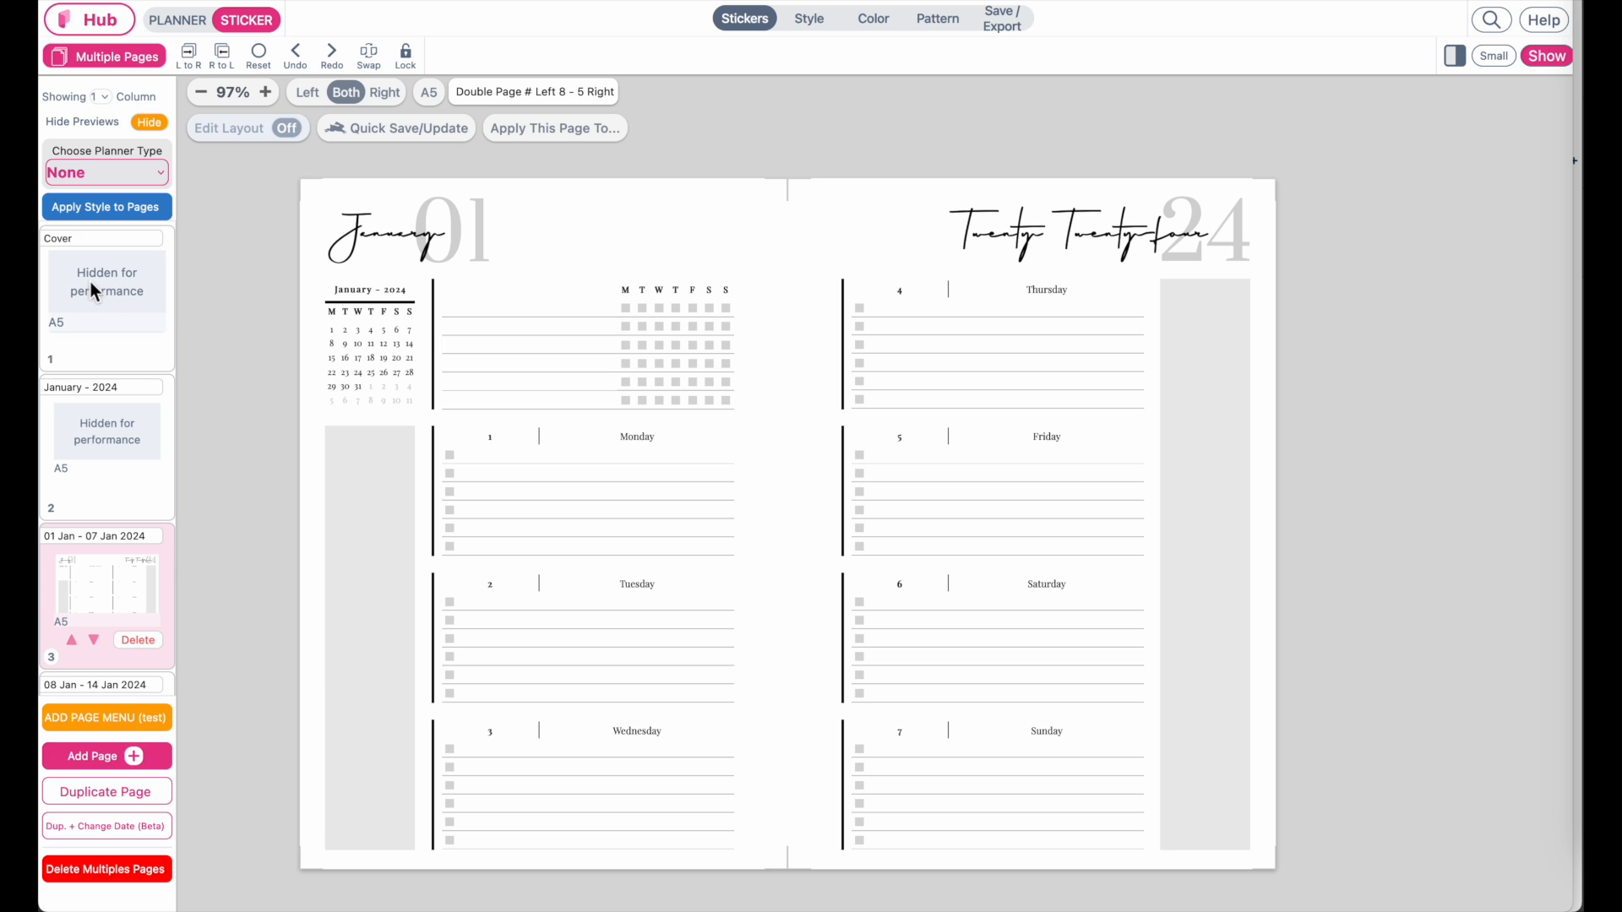
Display the planner's Cover, January - 2024 and 01 Jan - 07 Jan 2024 spreads one after another.
left_click(88, 280)
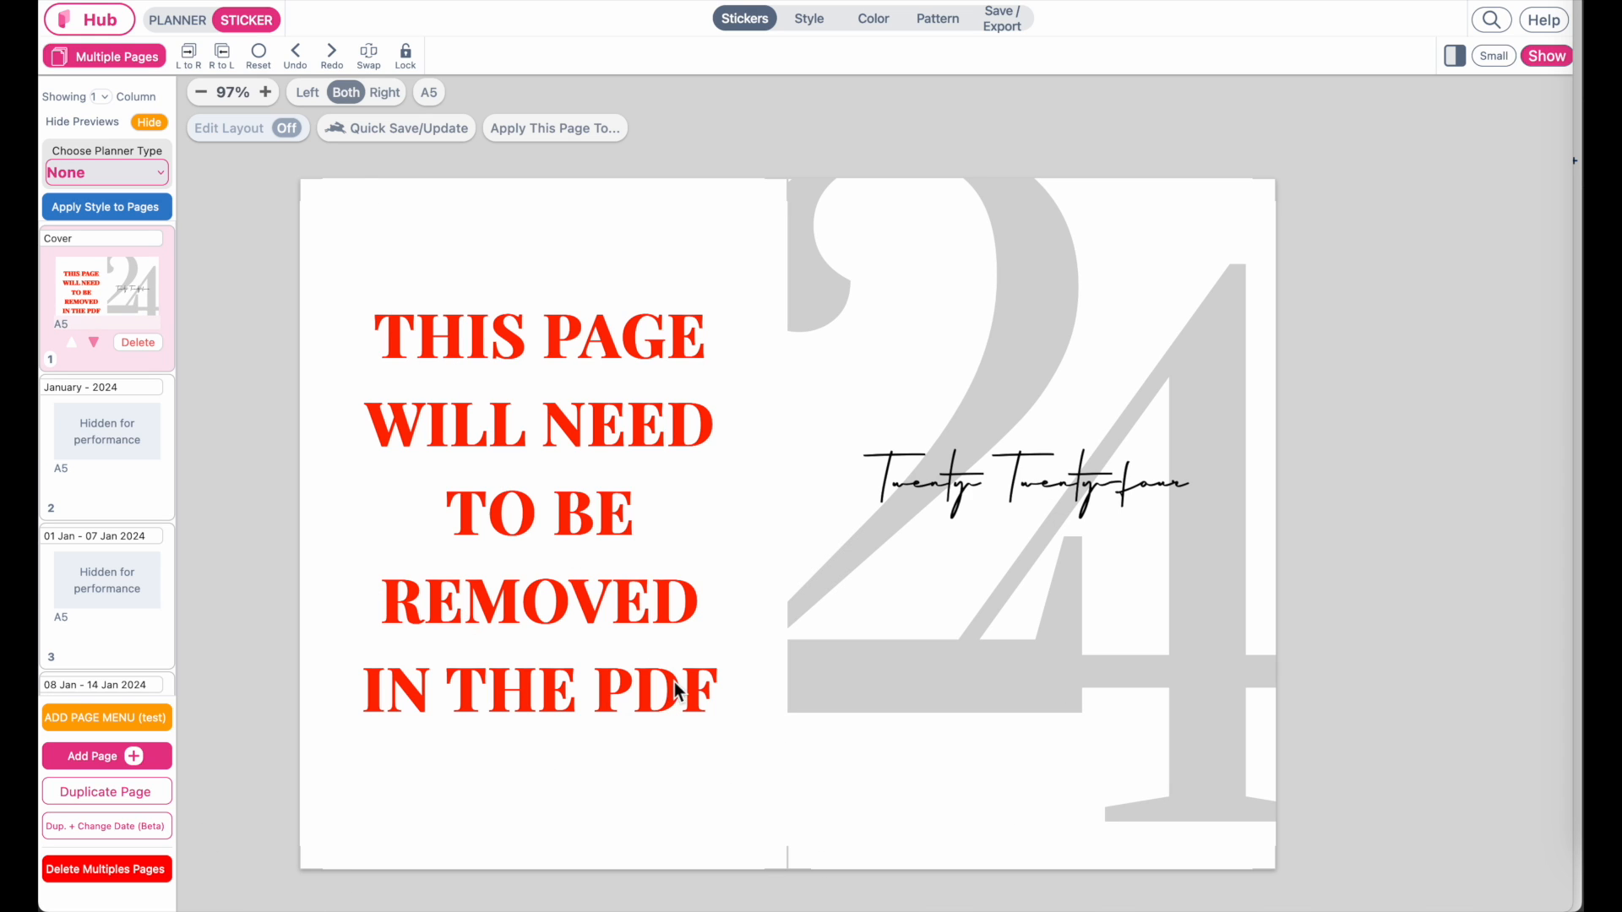
left_click(105, 426)
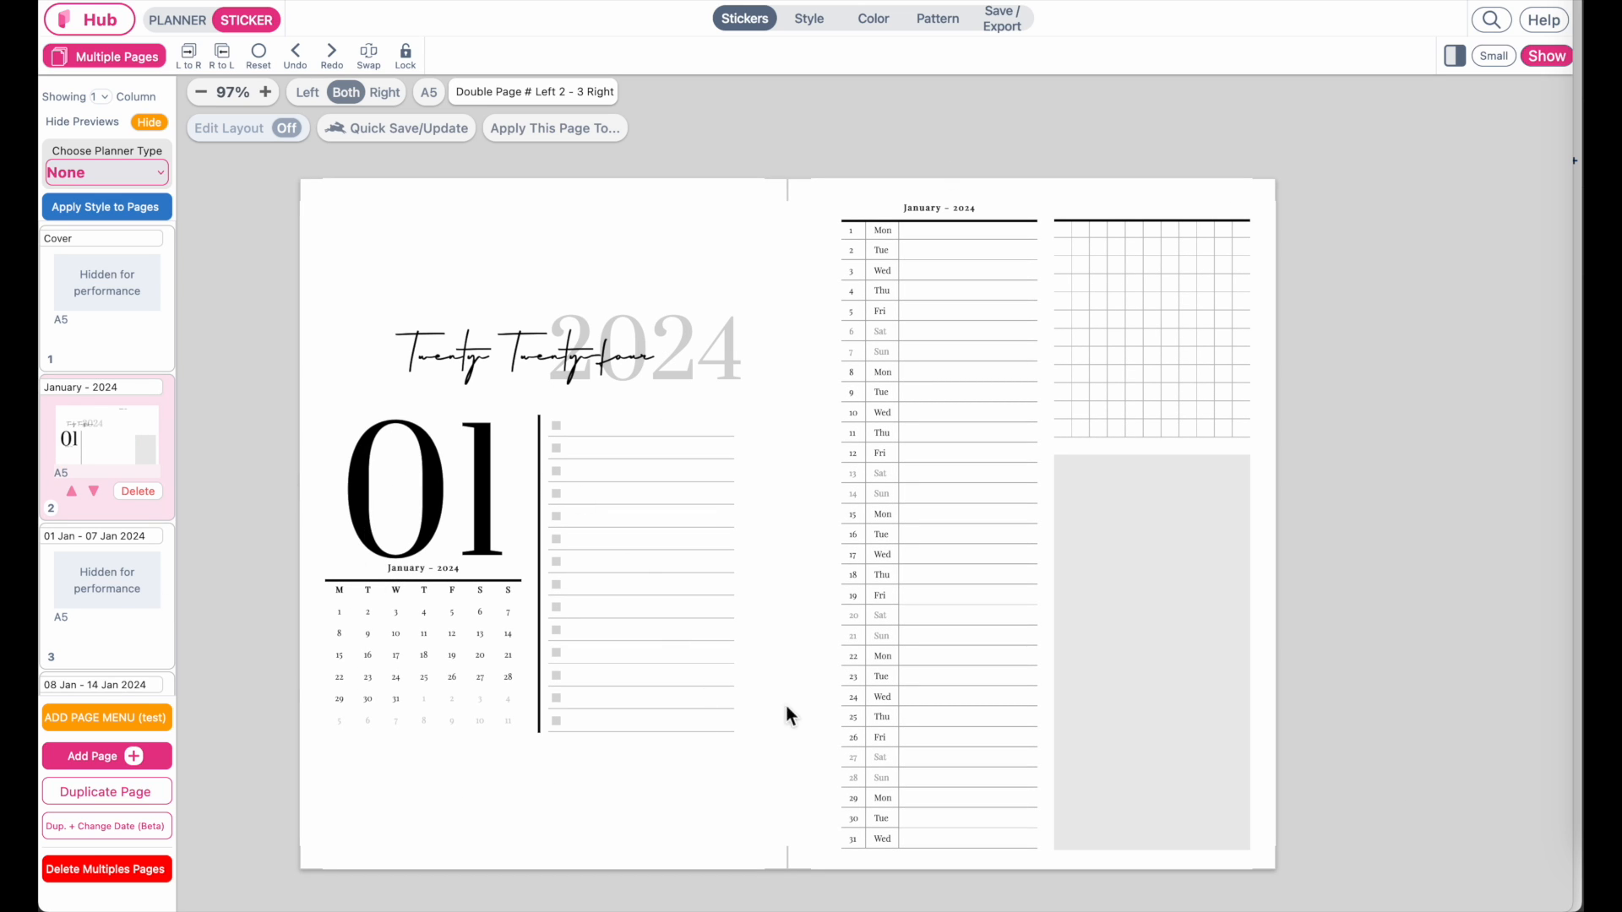
left_click(88, 586)
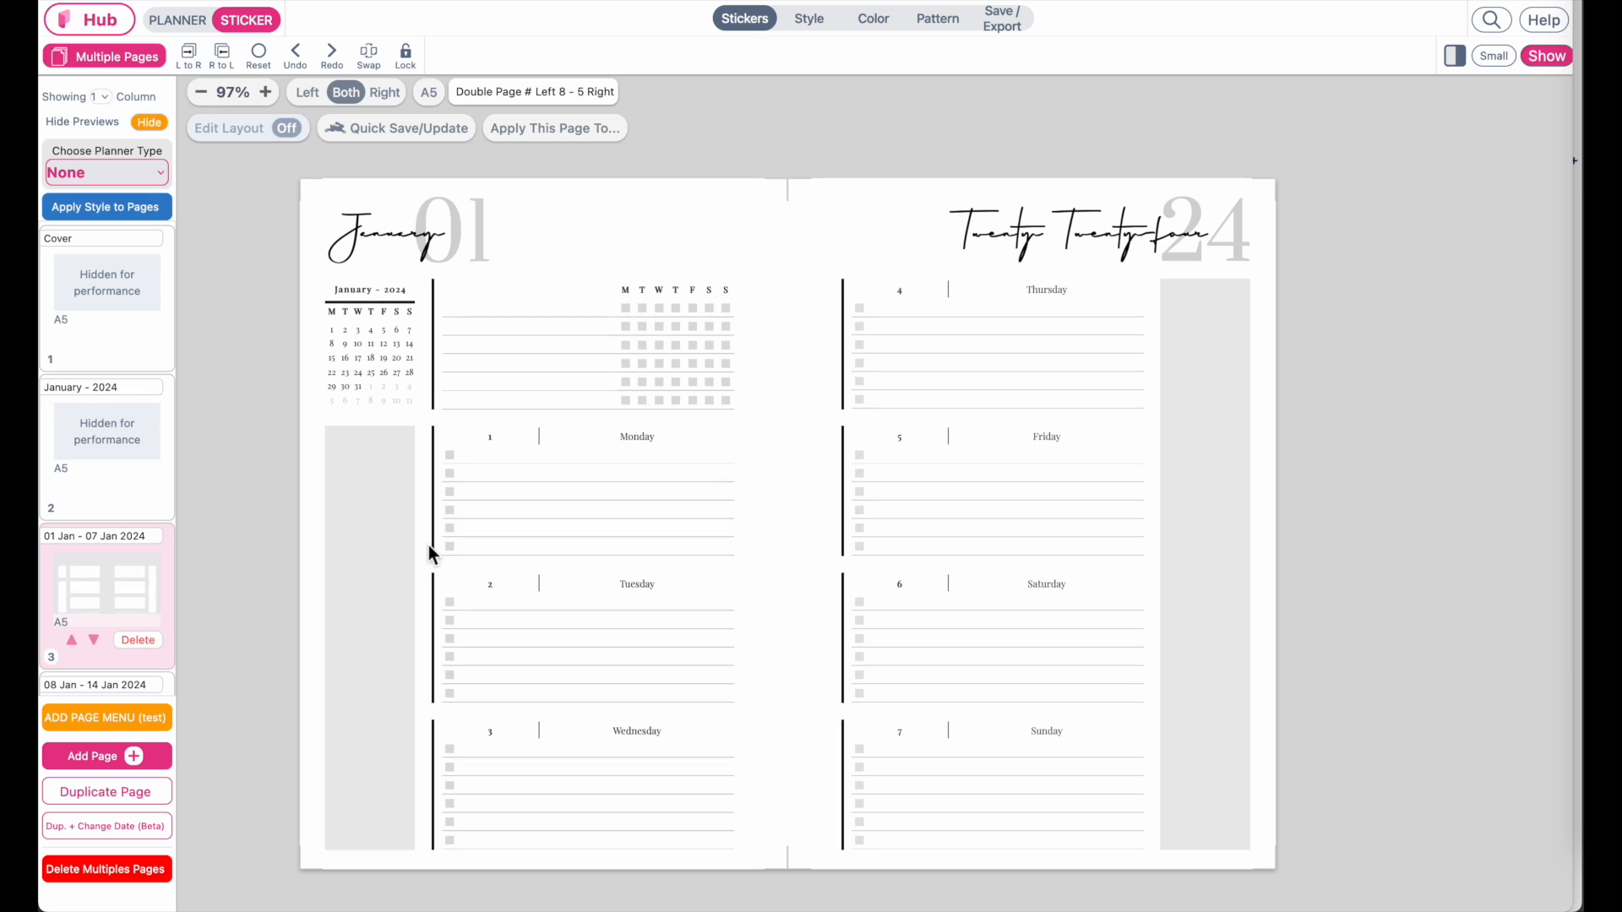
Page through the further January weekly spreads, from 08 Jan - 14 Jan to 22 Jan - 28 Jan 2024.
scroll(41, 630, "down", 2)
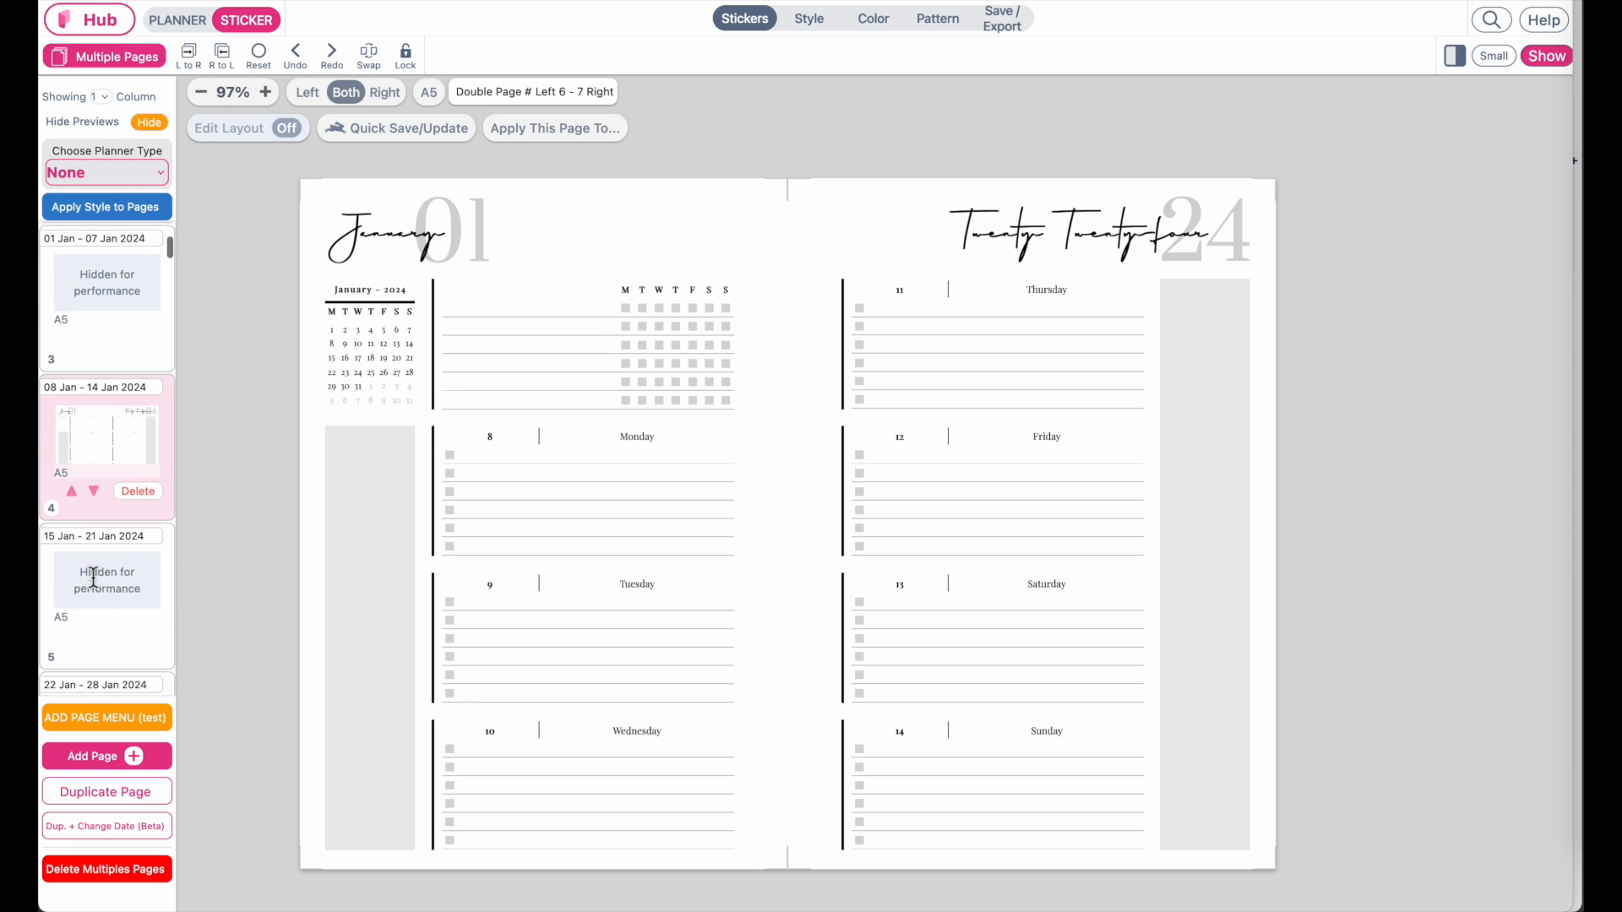
left_click(95, 602)
left_click(94, 534)
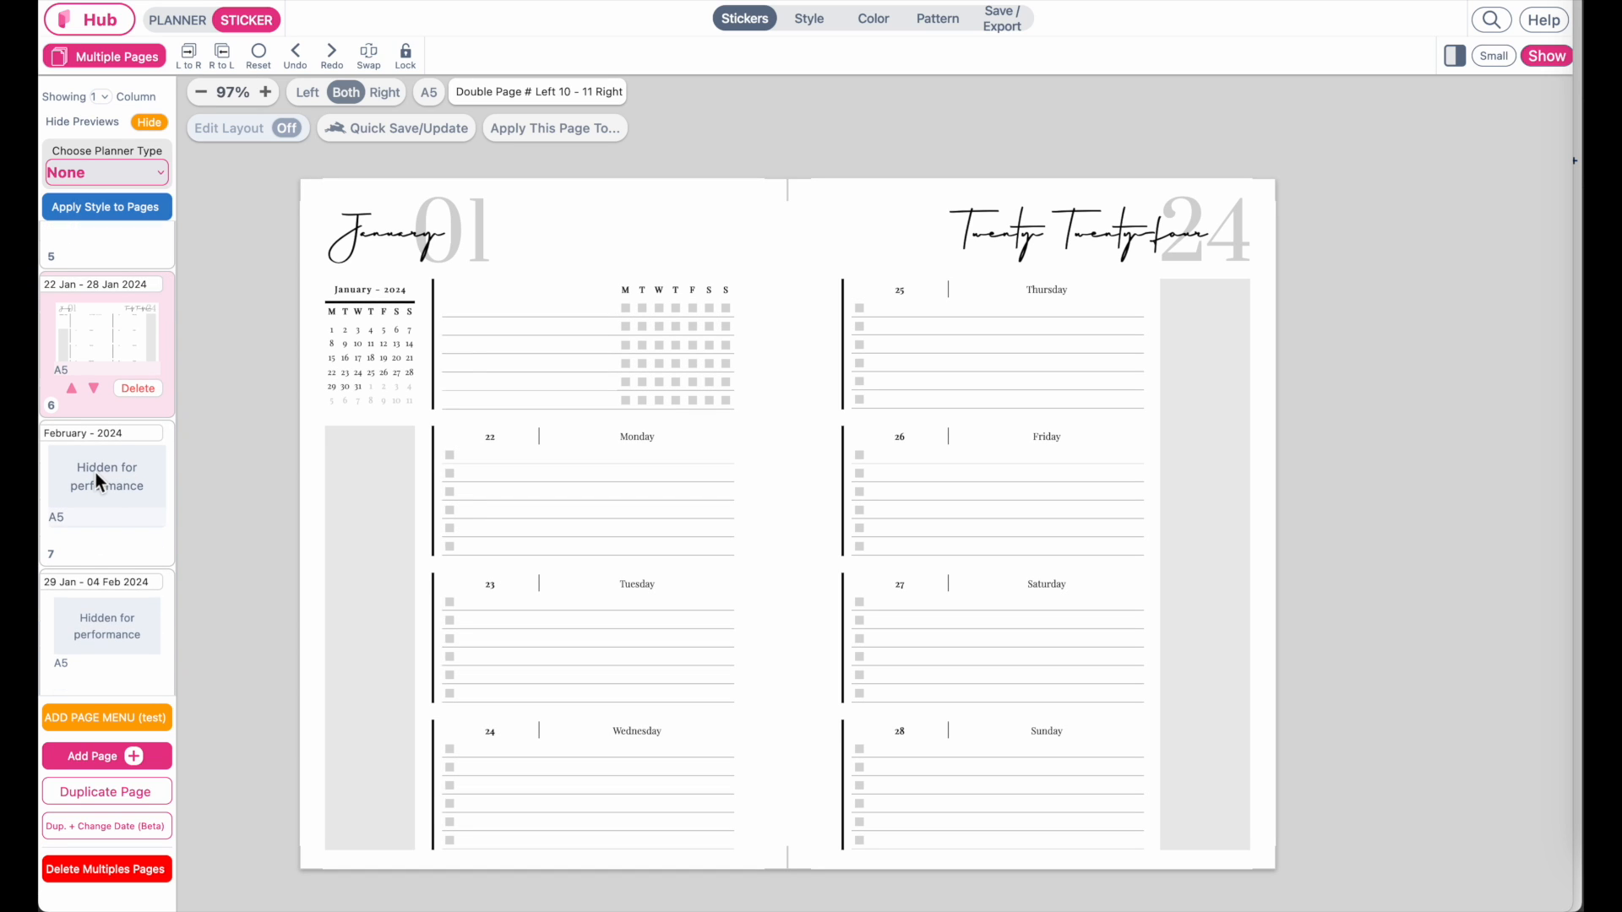
Display the February - 2024 spread and step through its weekly spreads up to the March - 2024 page.
left_click(95, 475)
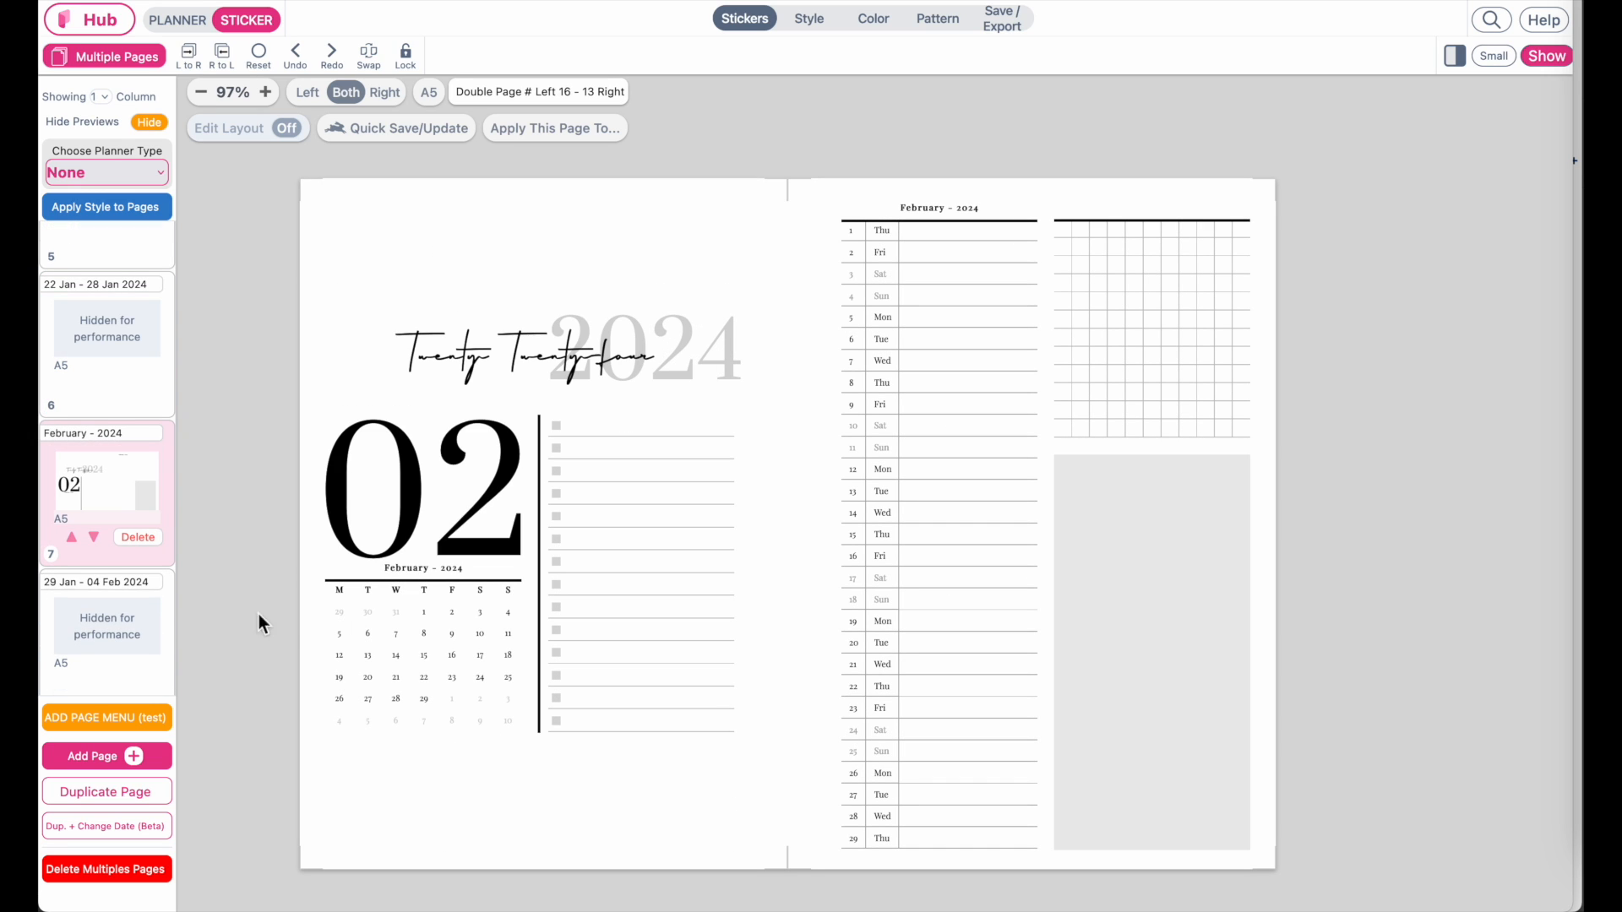
left_click(108, 622)
left_click(93, 550)
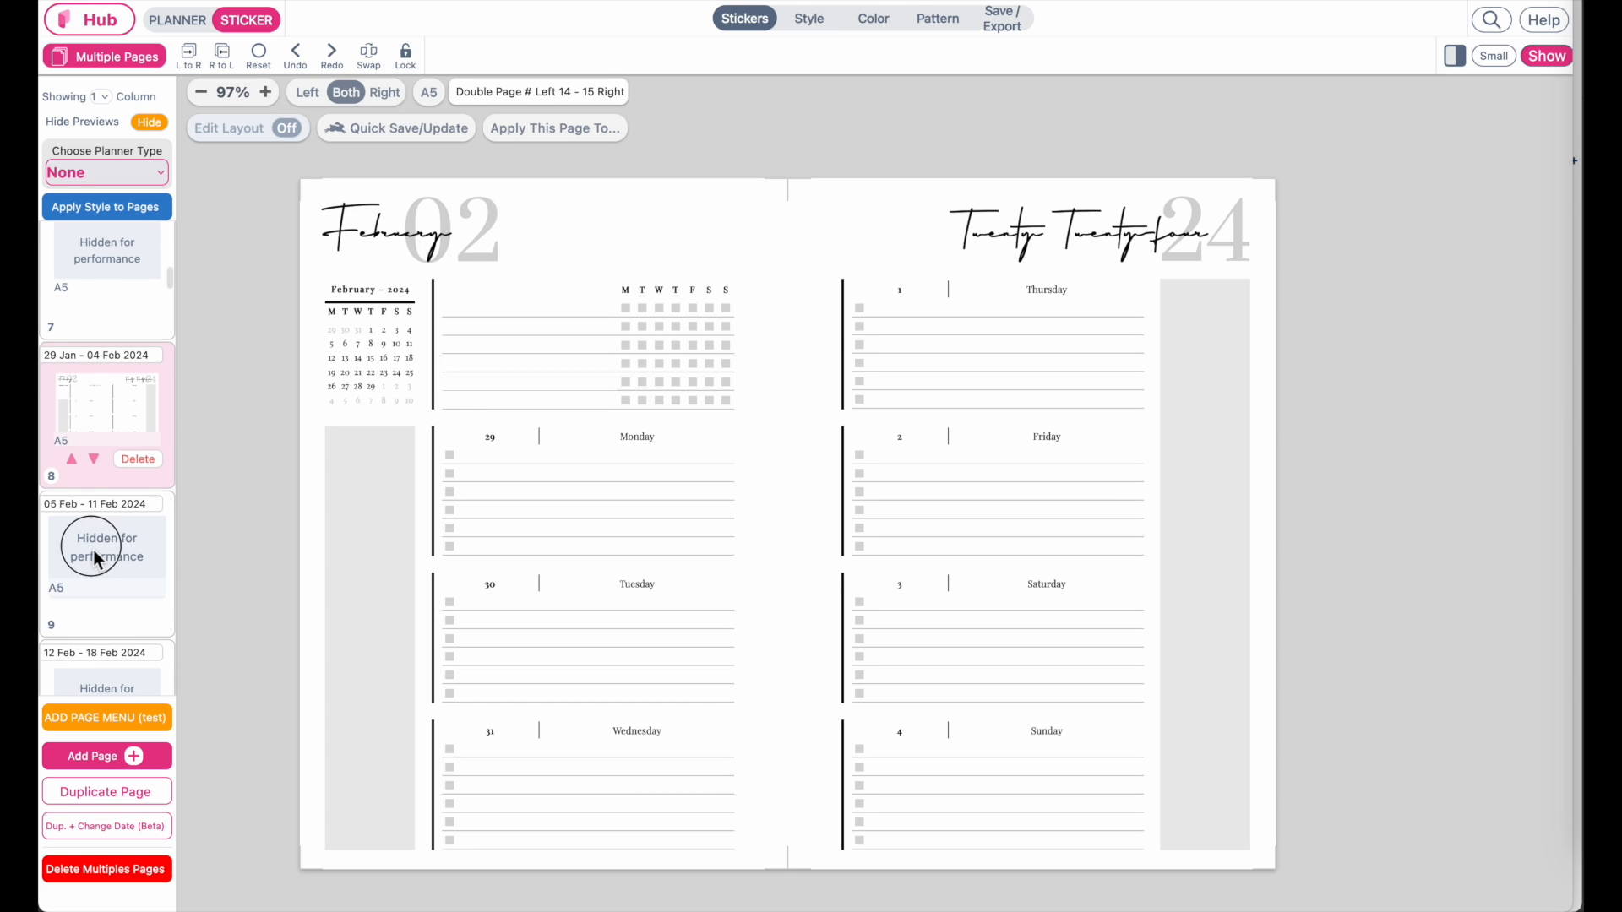
left_click(94, 520)
left_click(98, 494)
left_click(95, 477)
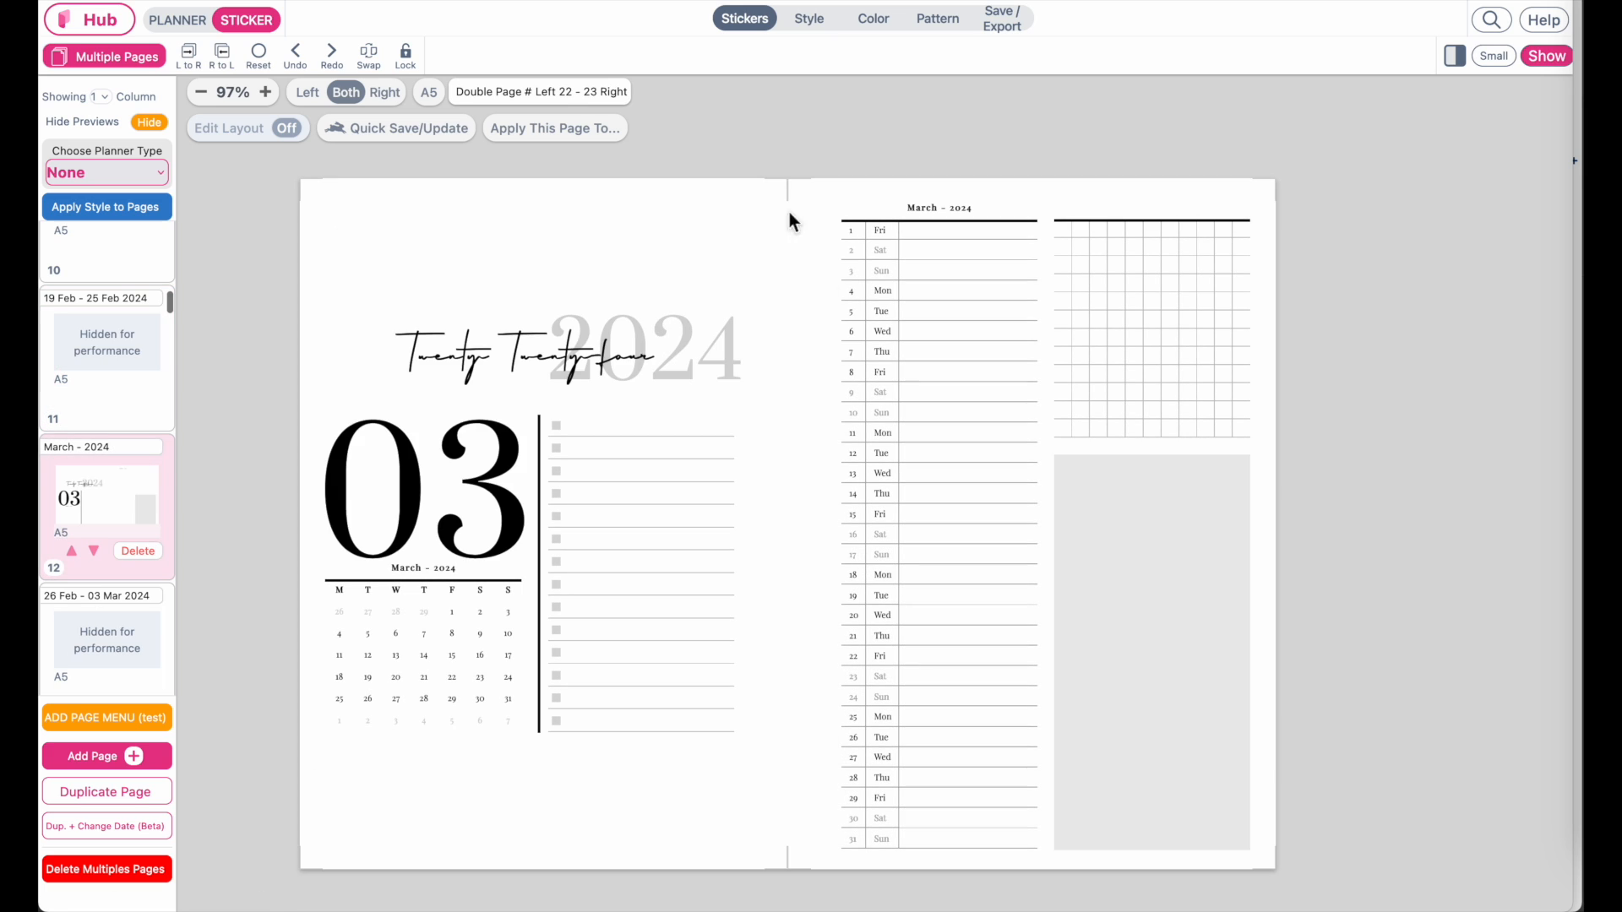
Go to the end of the page list and display the last spread, 30 Dec - 05 Jan 2025.
scroll(105, 599, "down", 10)
left_click_drag(168, 355, 166, 717)
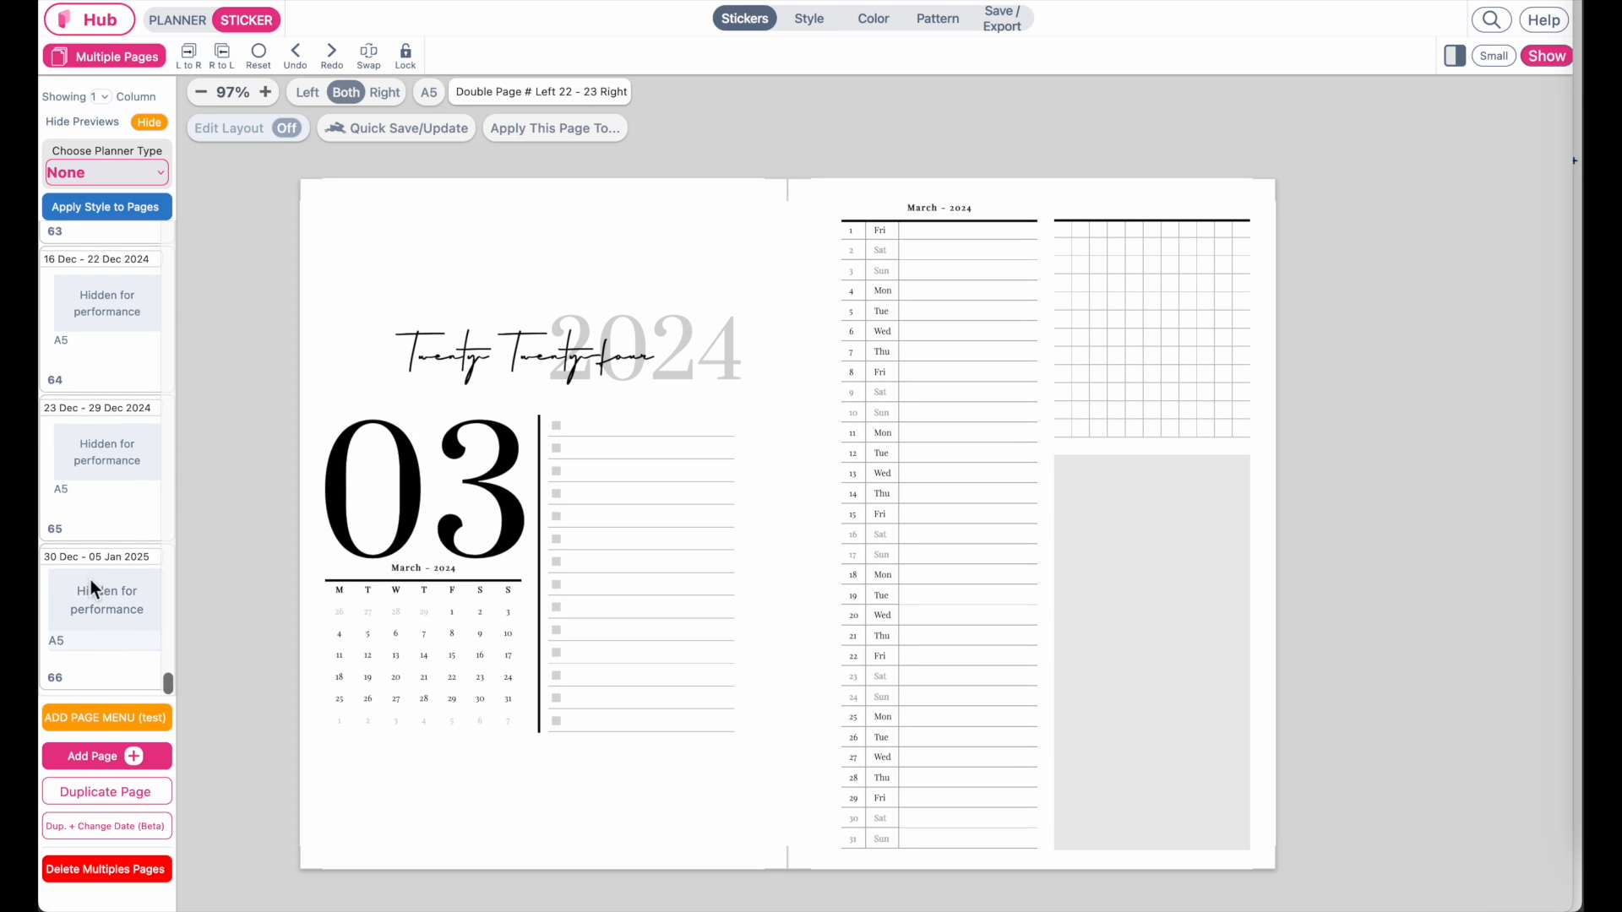
left_click(96, 621)
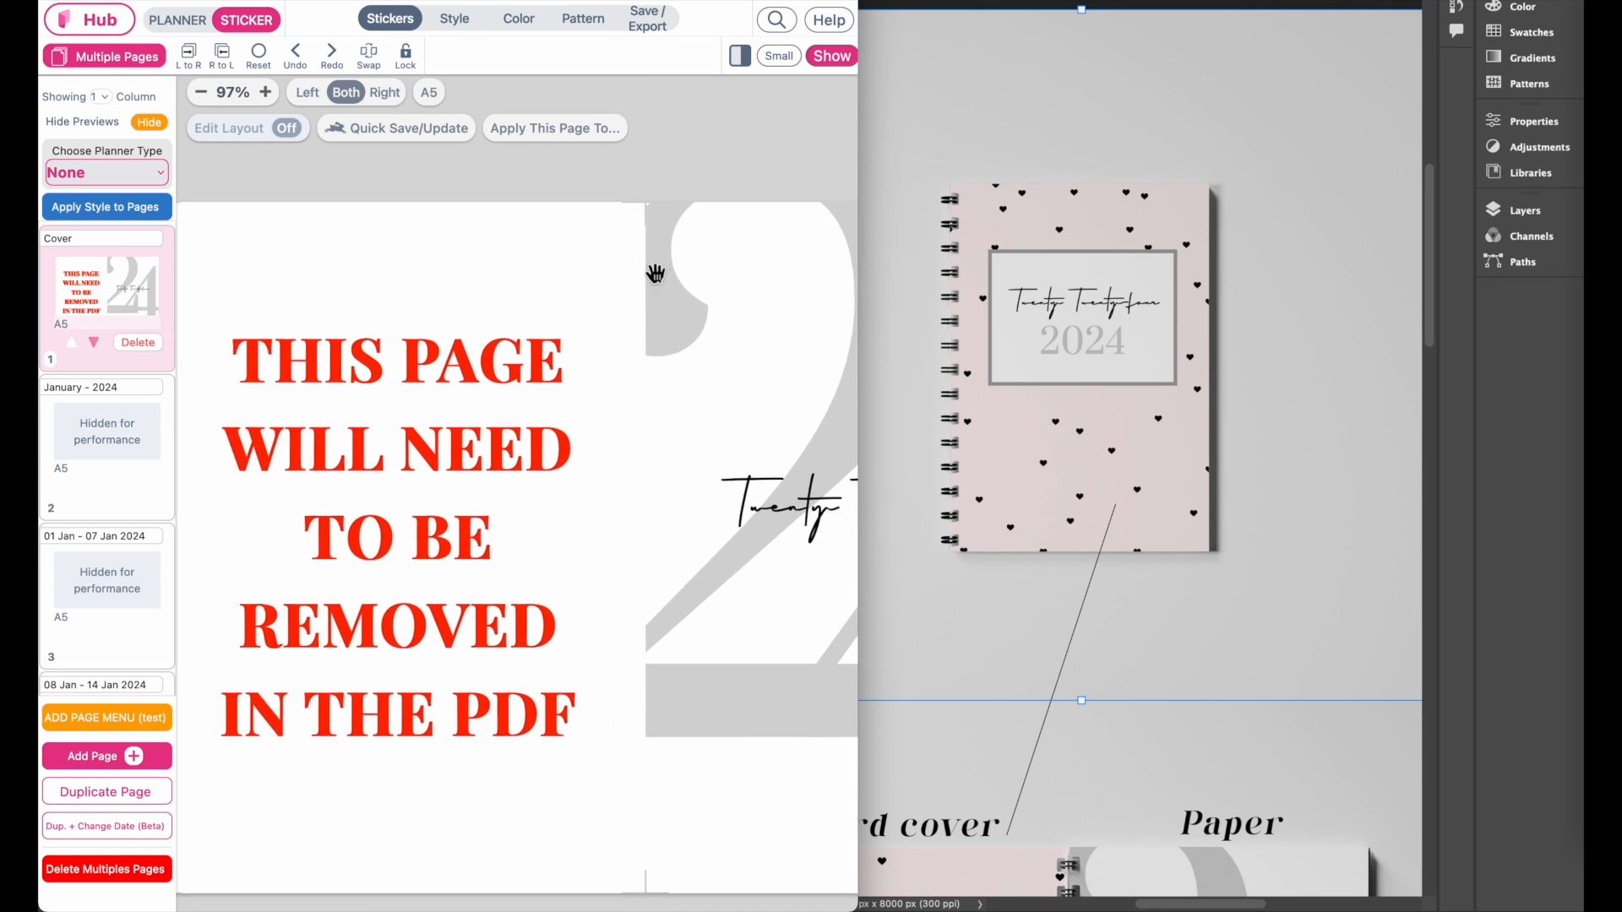
Compare the cover spread's inner title page with the notebook mockup, from its front cover to the Hard cover and Paper spread.
scroll(652, 275, "right", 4)
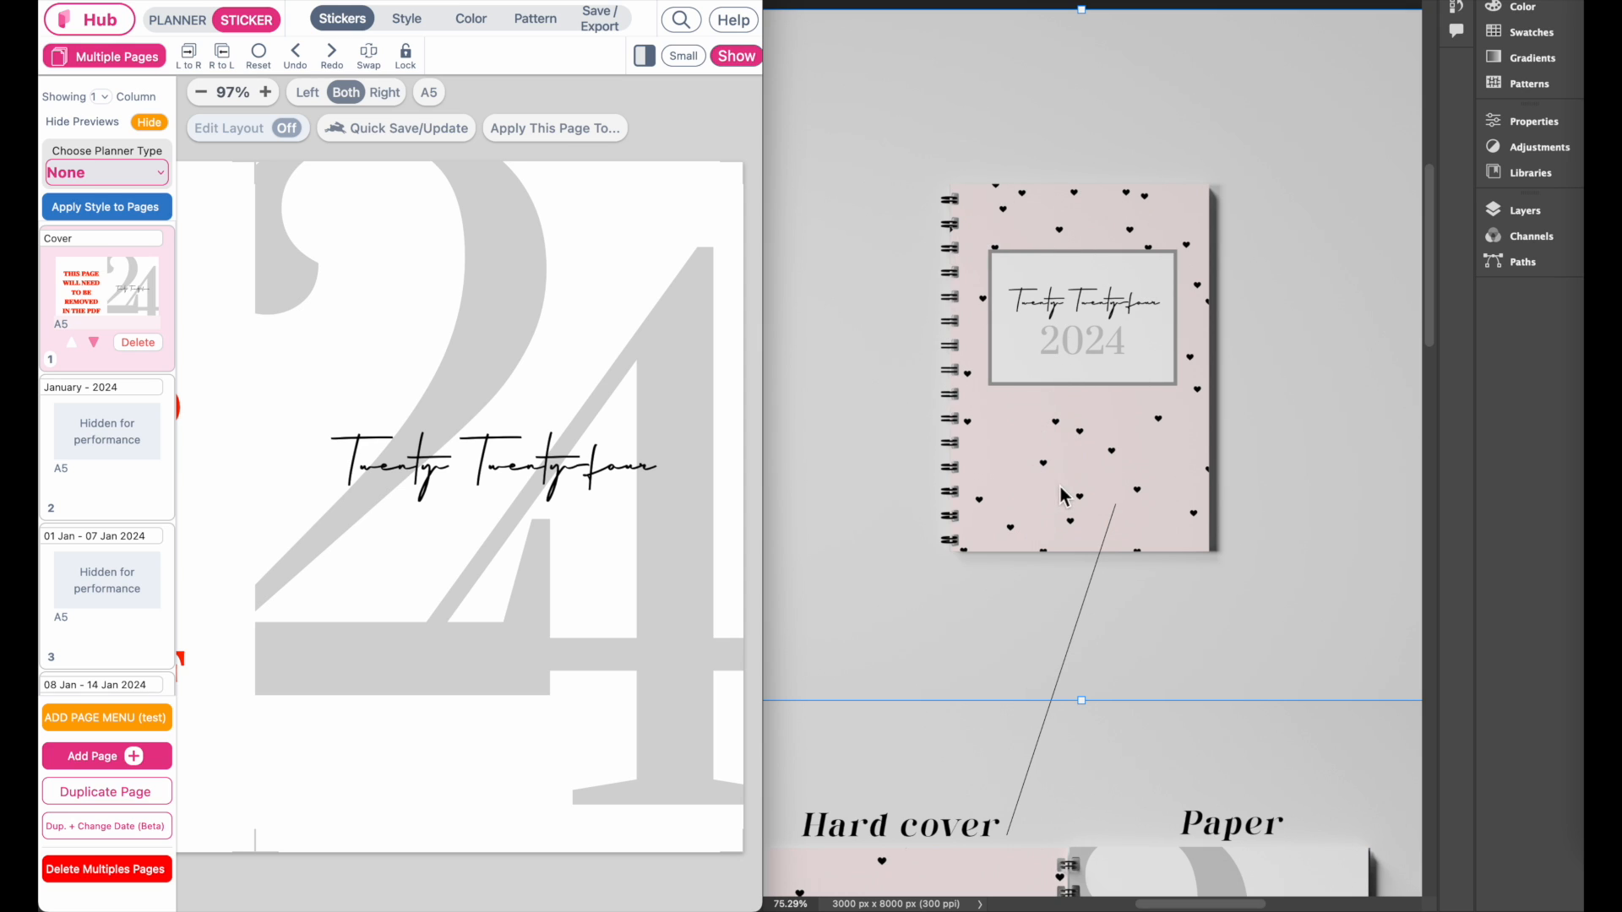
scroll(1062, 488, "down", 5)
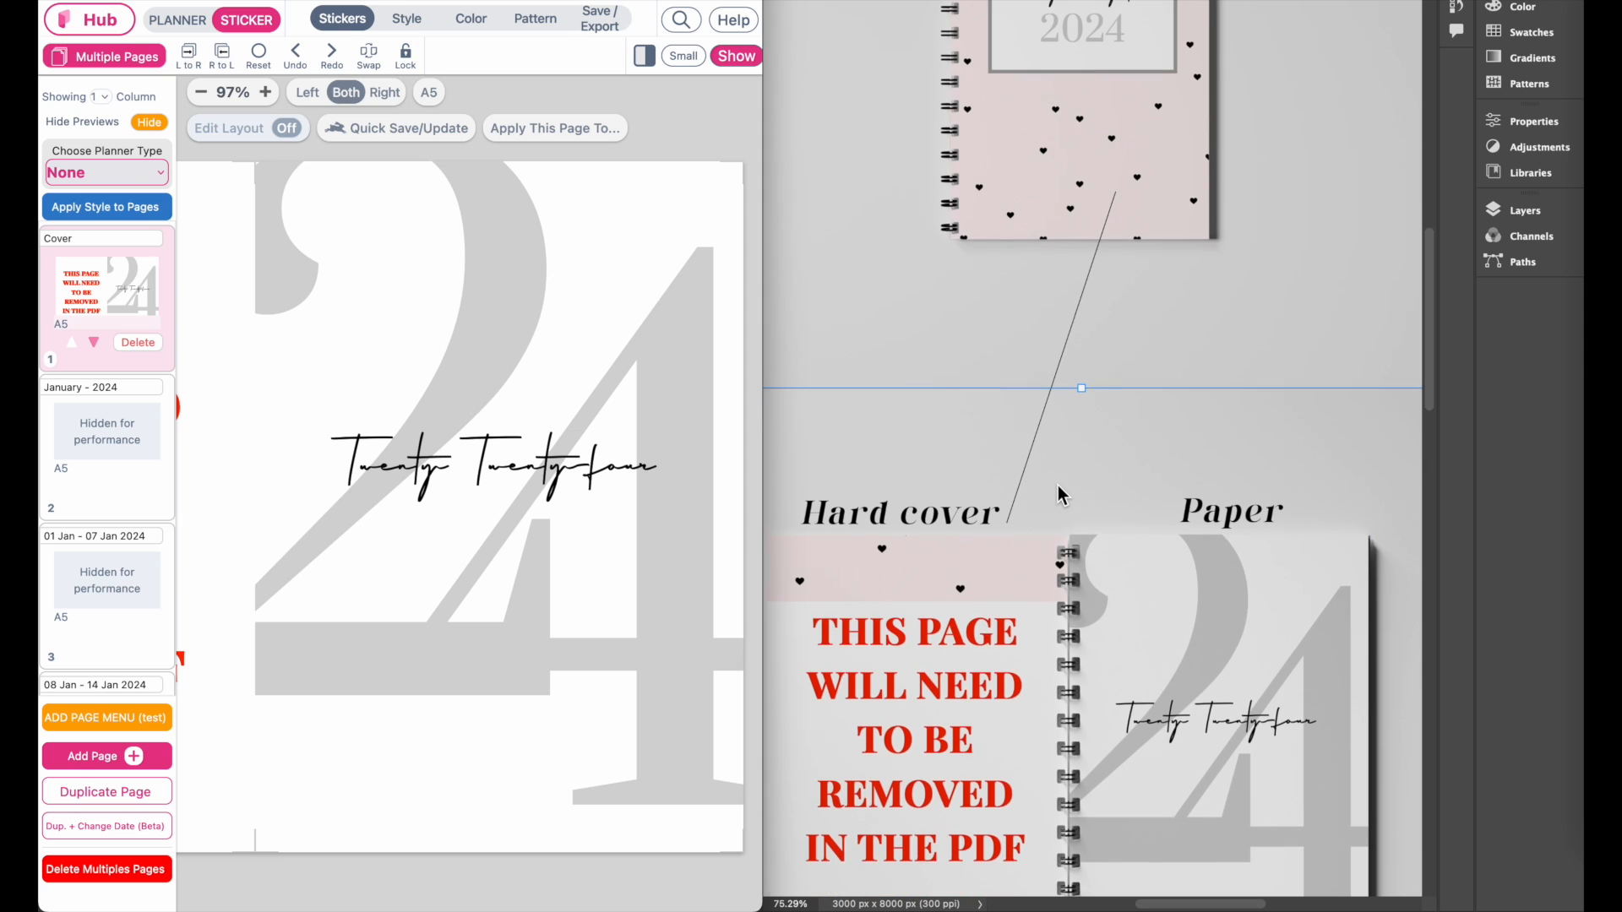
scroll(1058, 485, "up", 2)
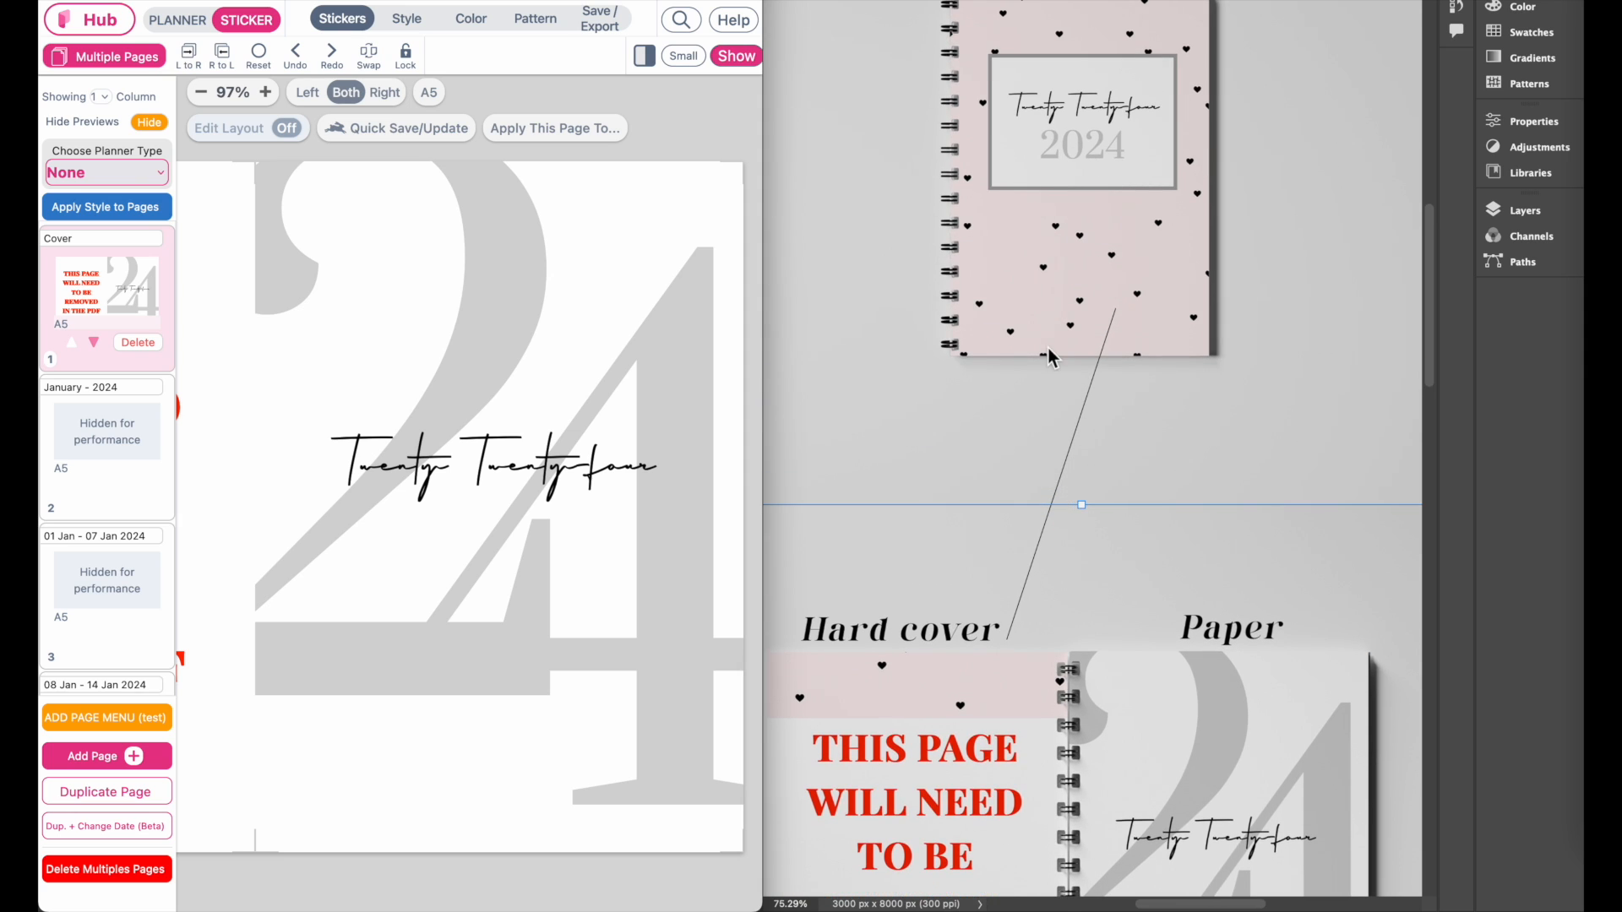
scroll(1048, 348, "down", 6)
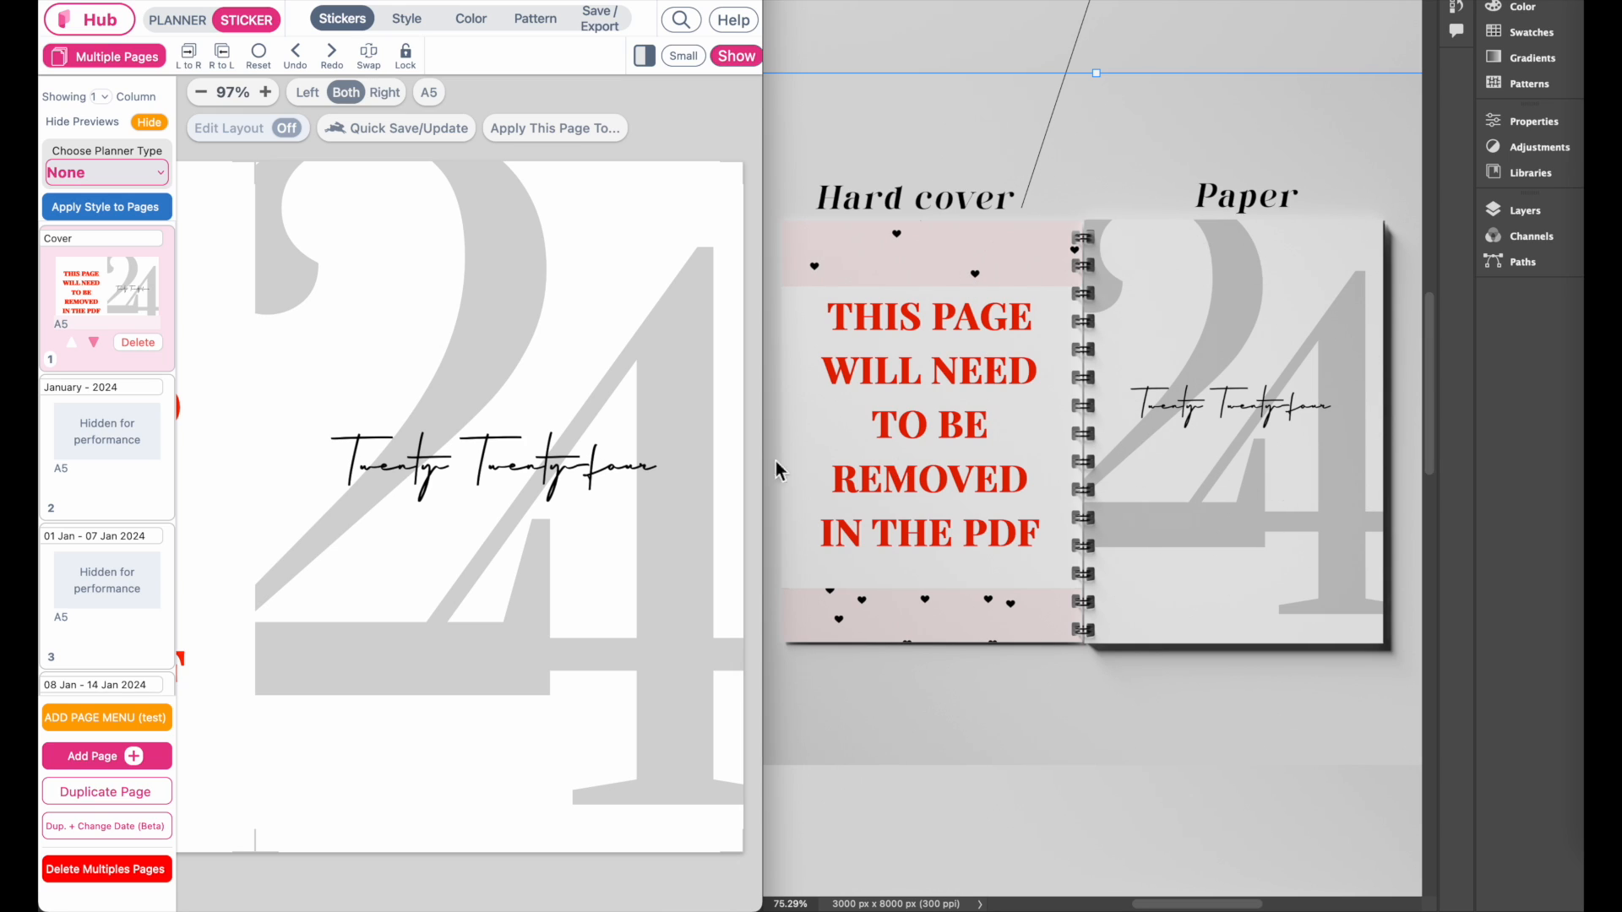
Widen the planner editor window and look closely at the Cover page's thumbnail, page number and reordering controls.
left_click_drag(765, 152, 1310, 152)
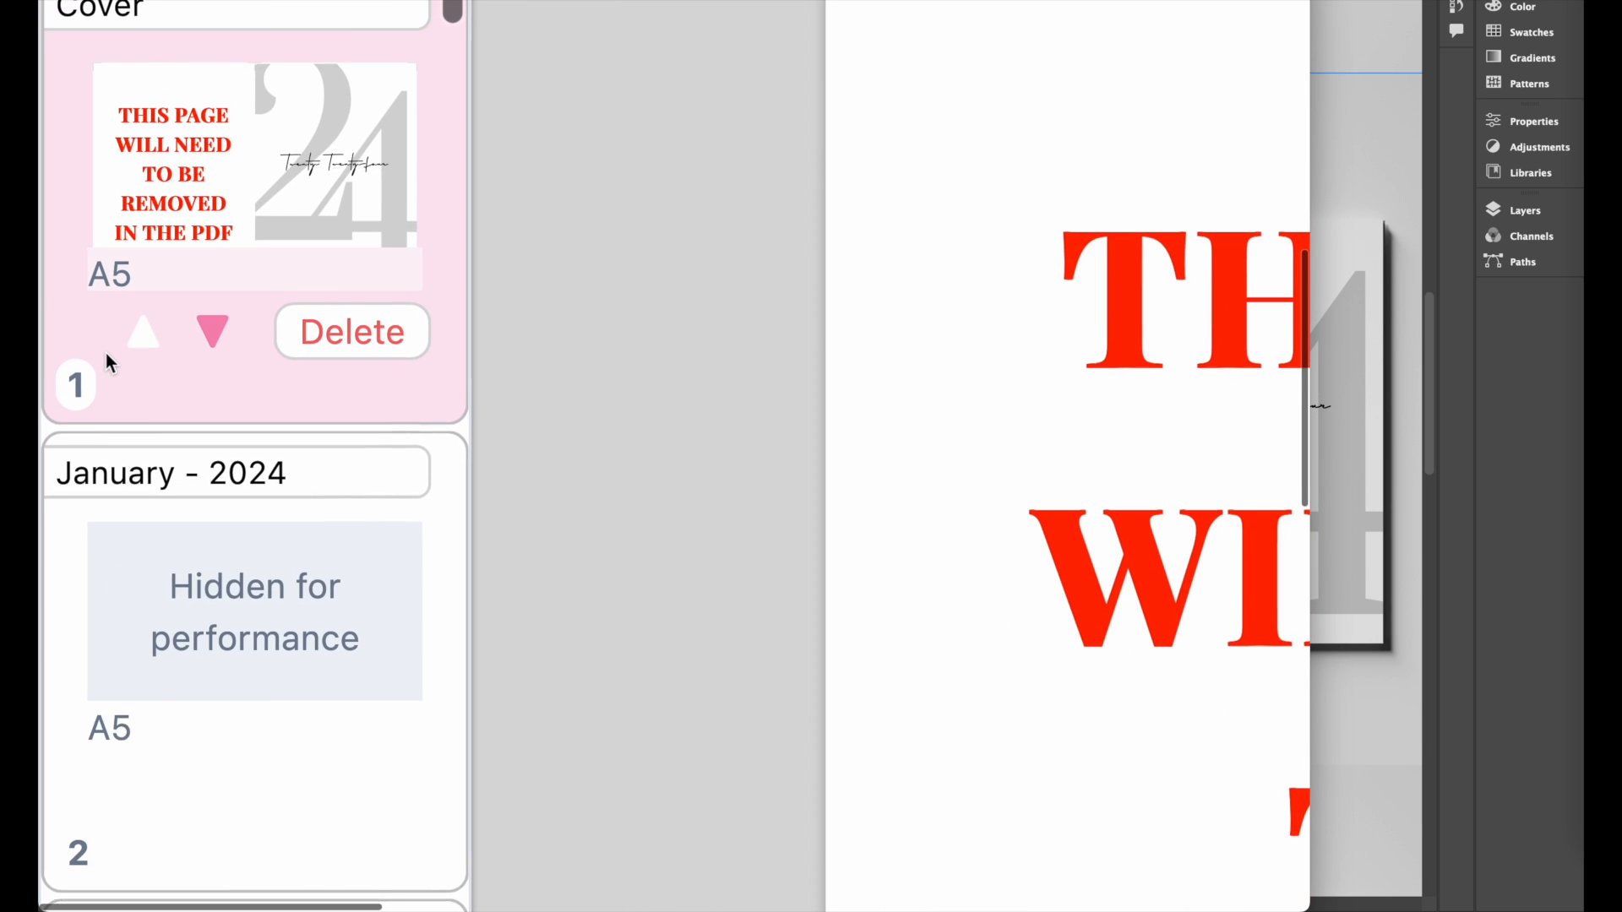
scroll(90, 397, "up", 3)
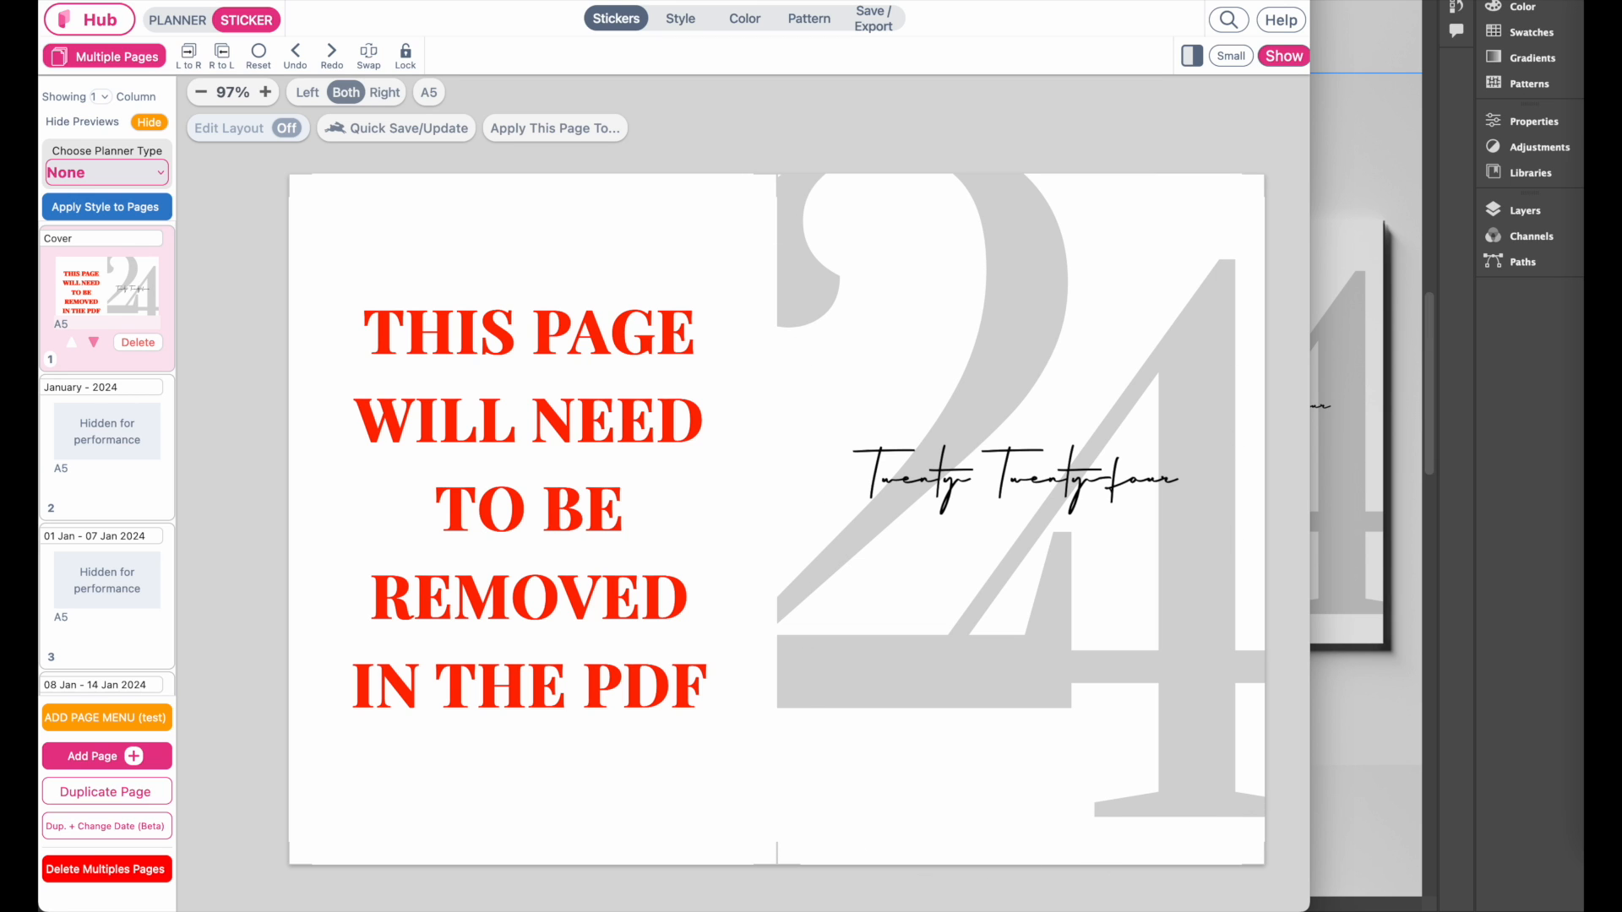
Alternately narrow and widen the planner editor window to compare its Cover spread with the open notebook mockup, leaving it wide.
left_click_drag(1311, 473, 589, 473)
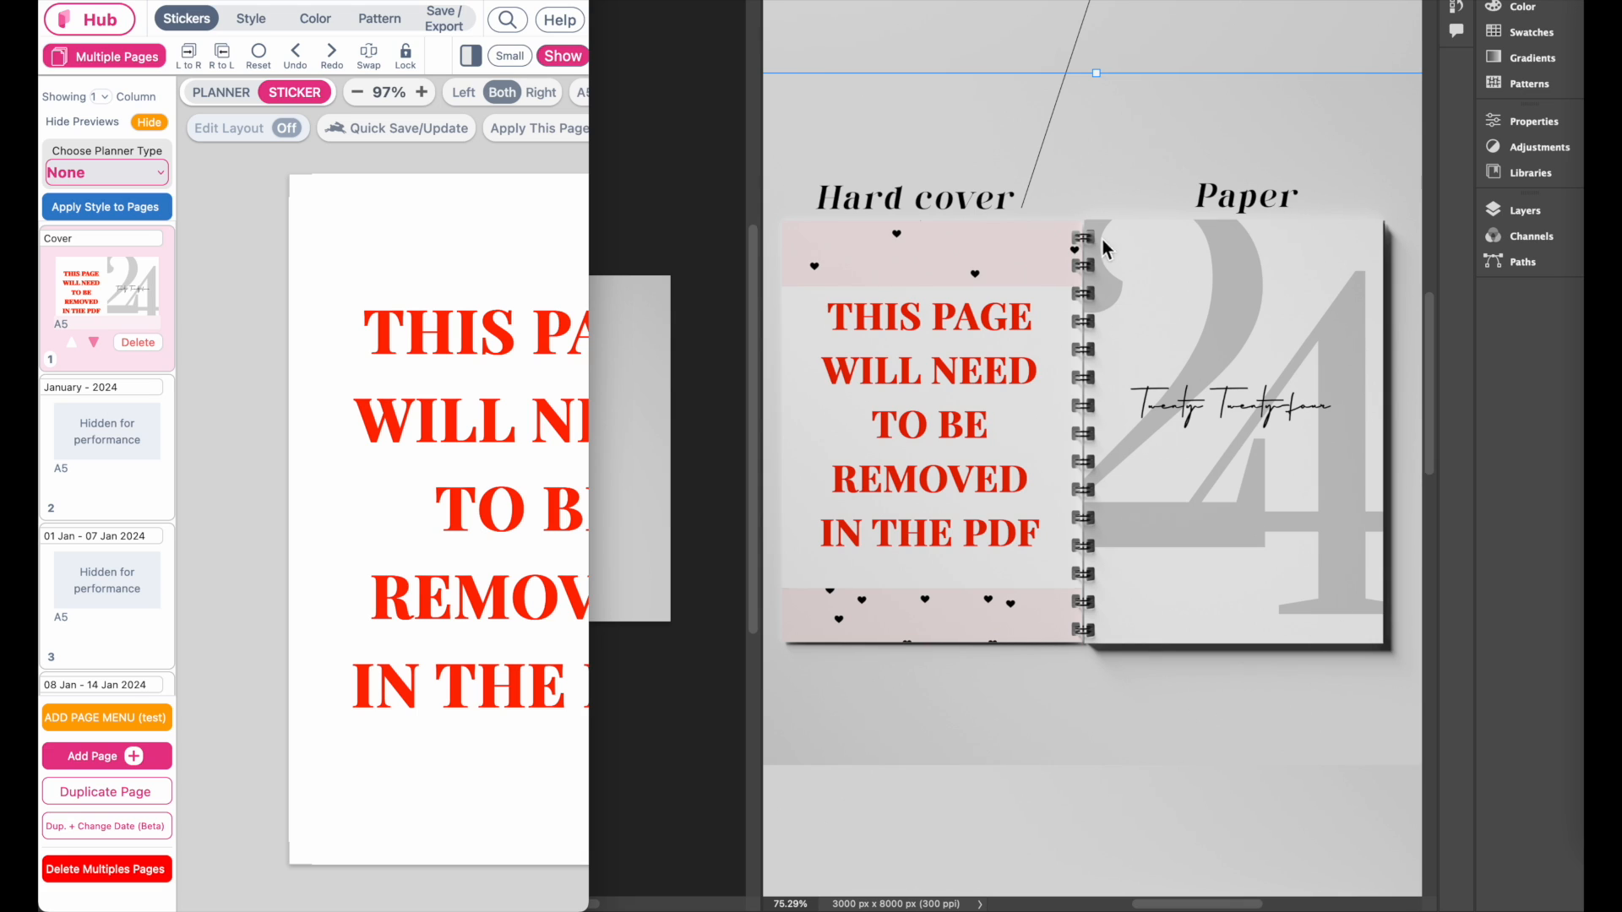
left_click_drag(589, 474, 1380, 473)
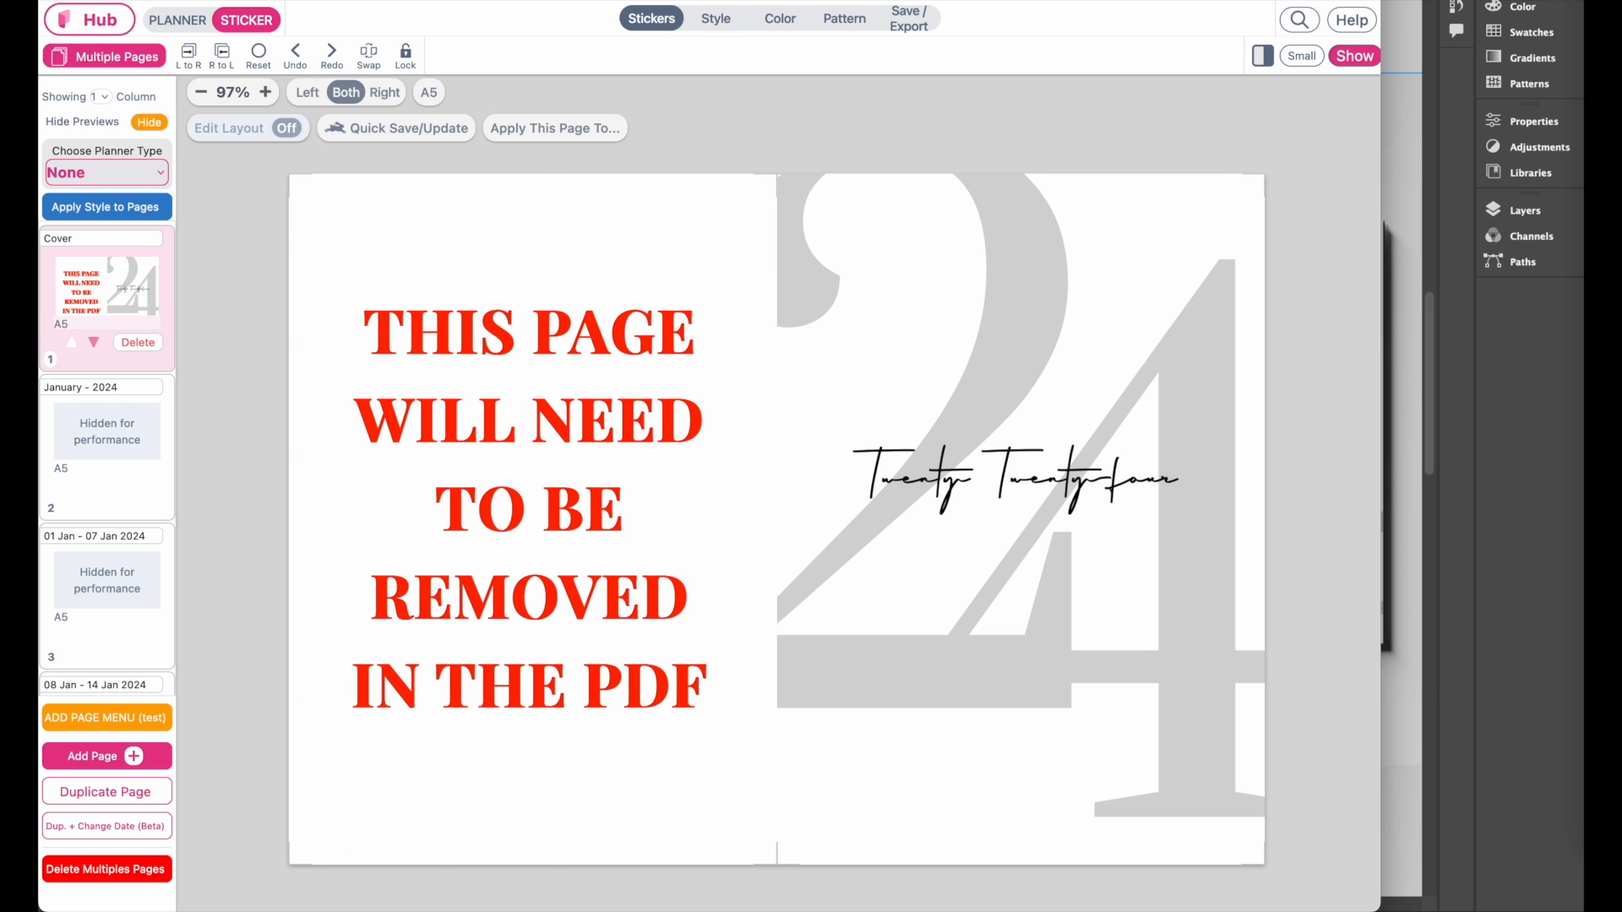
left_click_drag(1381, 406, 515, 406)
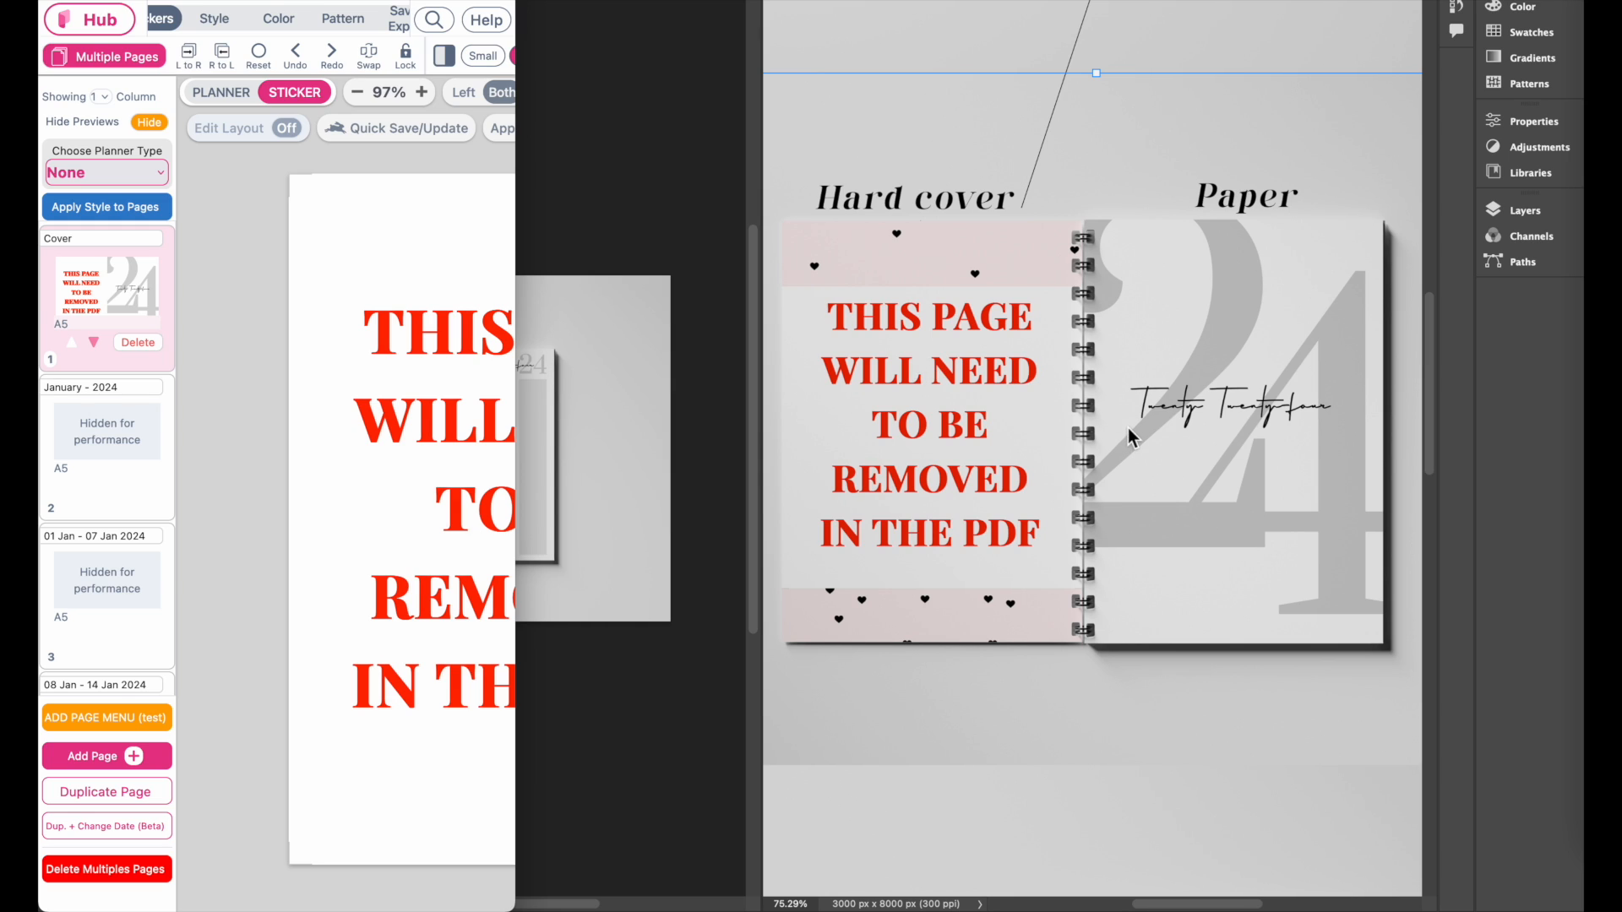
left_click_drag(515, 474, 1480, 473)
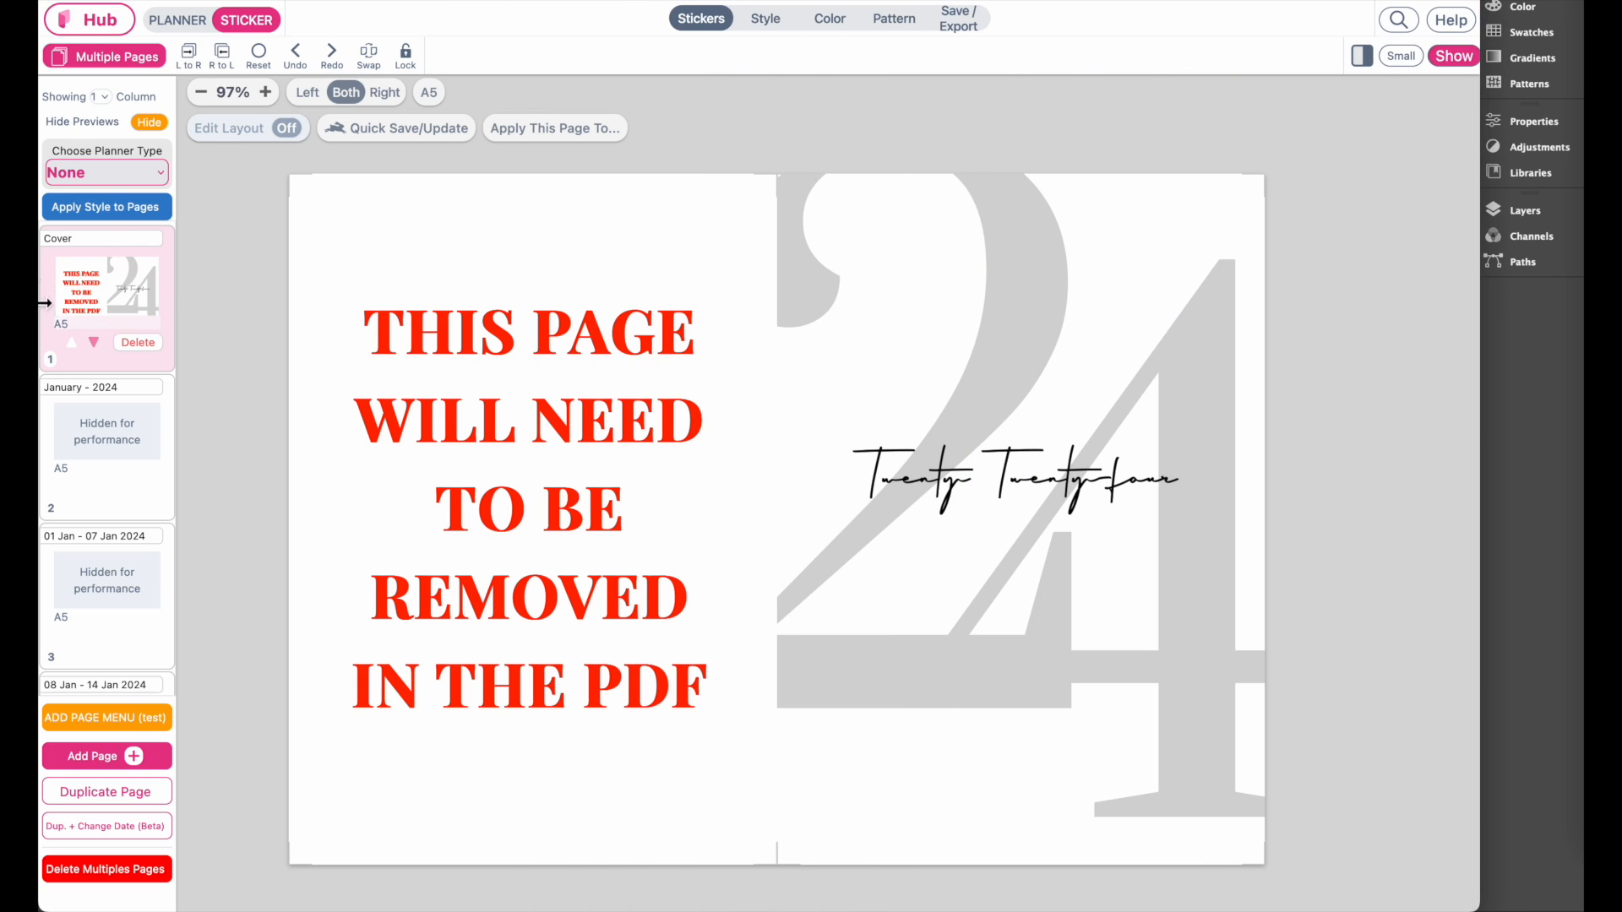
Uncover the mockup's Hard cover and Paper spread beside the planner editor, and expand the editor window to the full screen width.
left_click_drag(1480, 759, 748, 754)
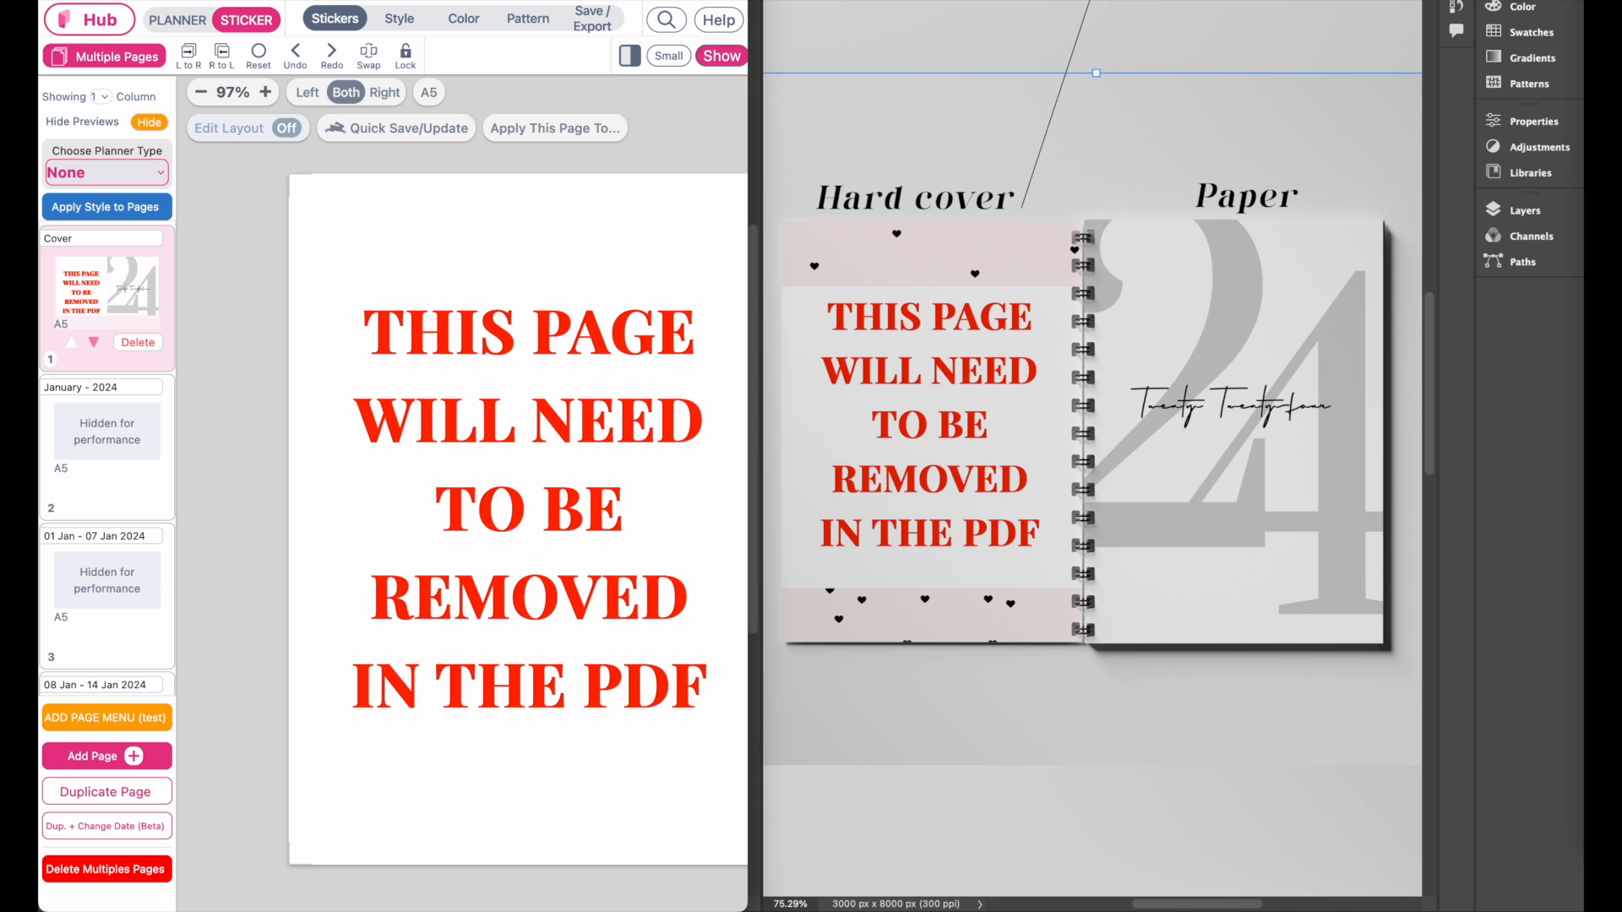
left_click_drag(749, 194, 1584, 194)
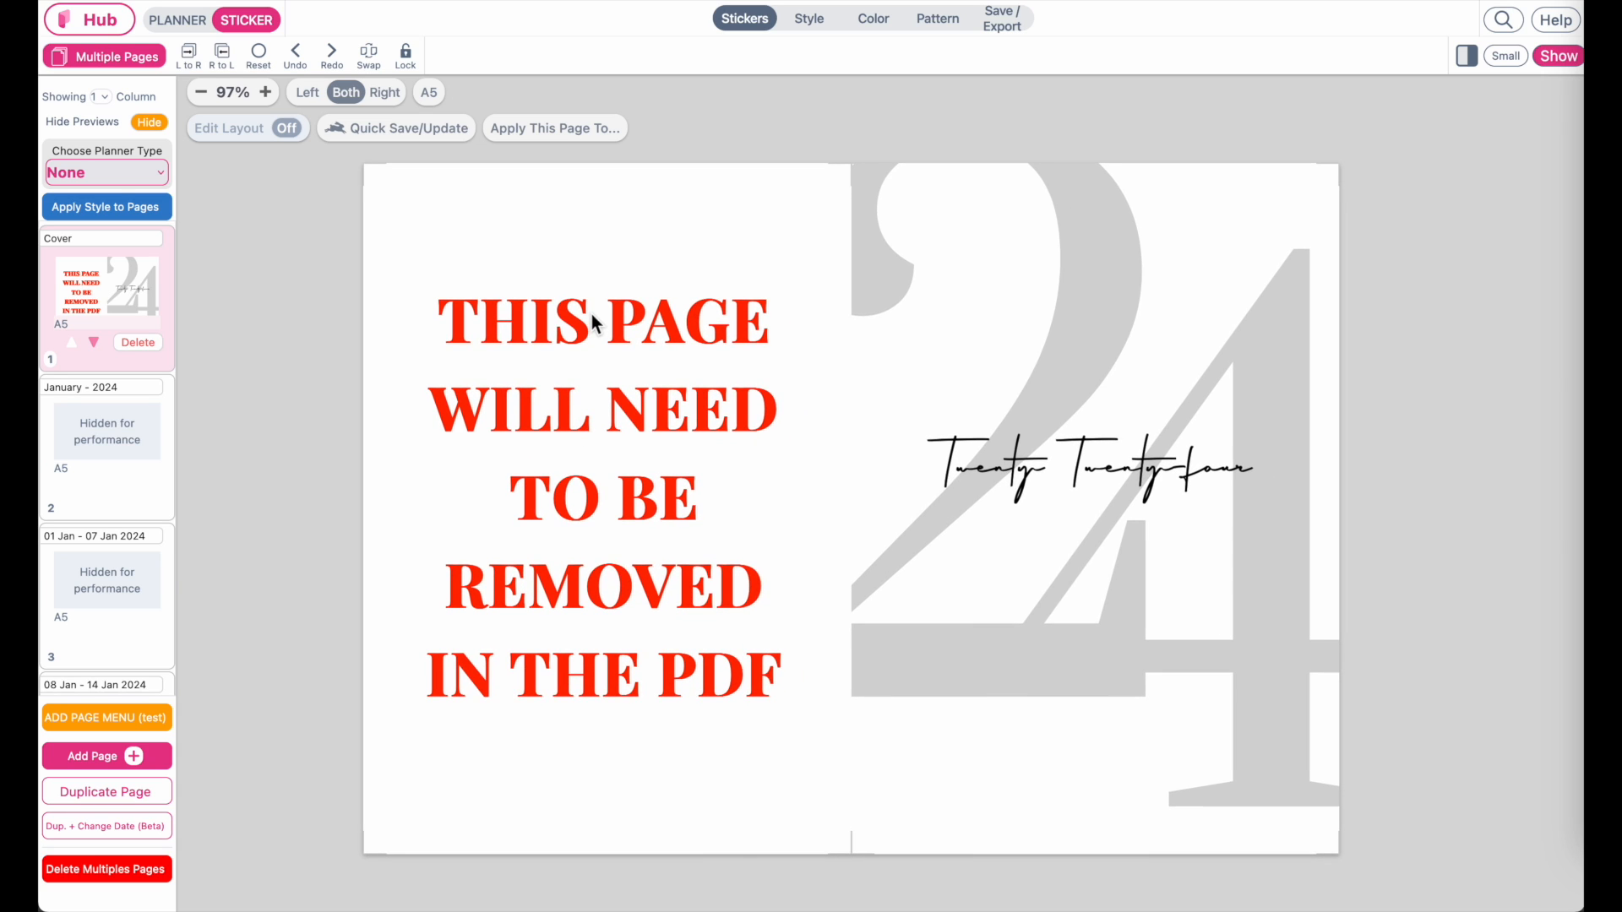
Batch generate a KDP Interior PDF of all pages with DO NOT Rearrange, and open the generated file.
left_click(1014, 21)
left_click(1559, 56)
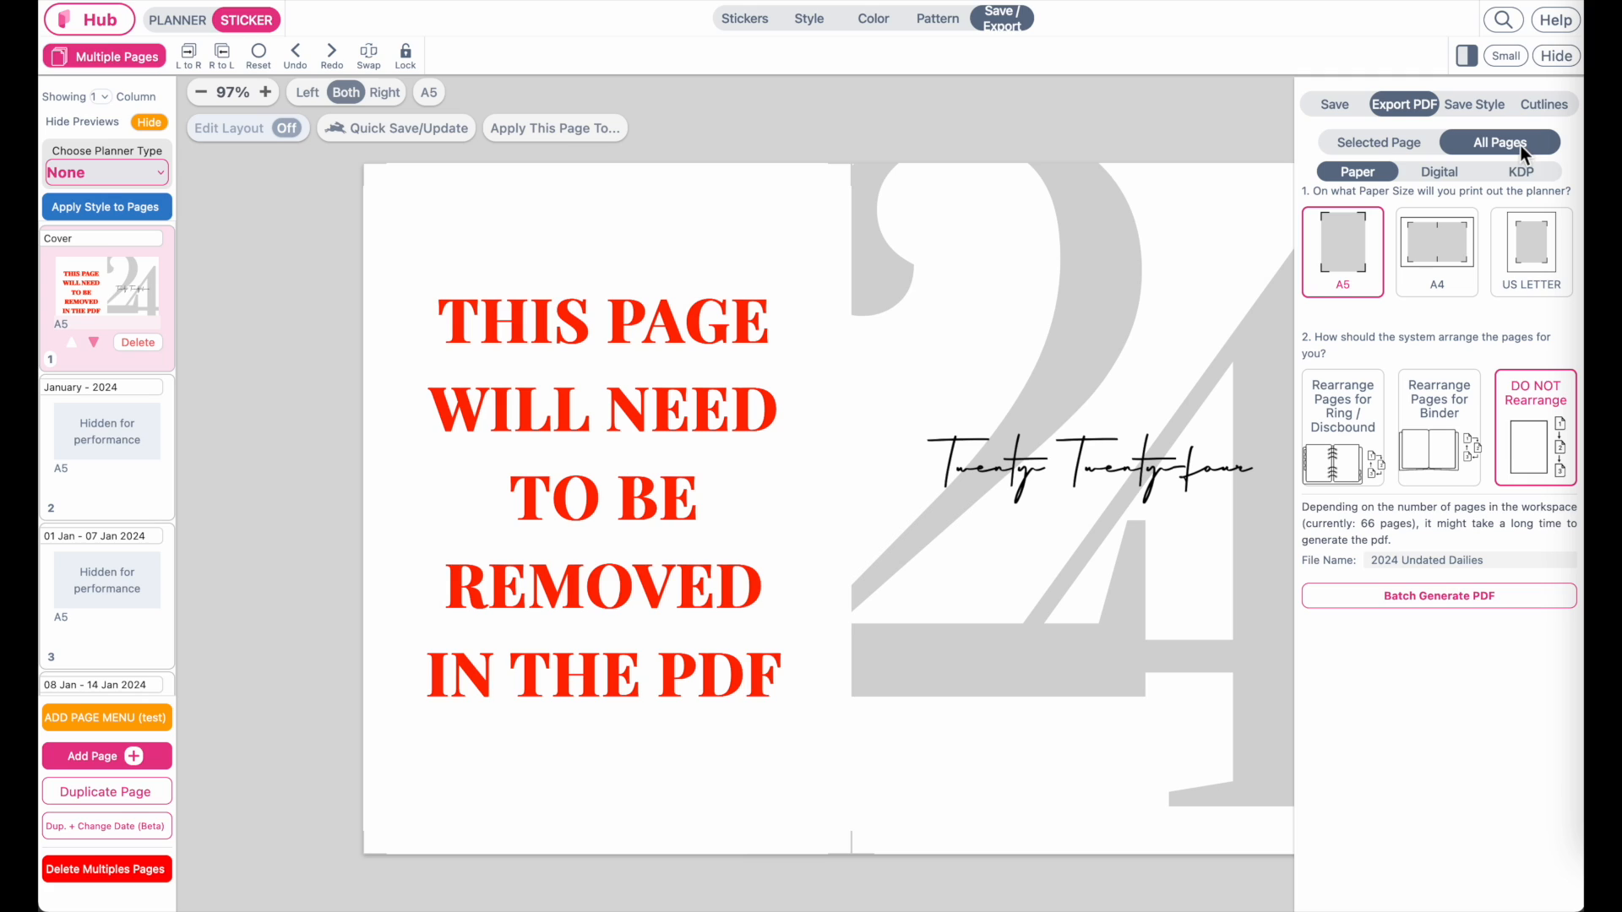
left_click(1530, 174)
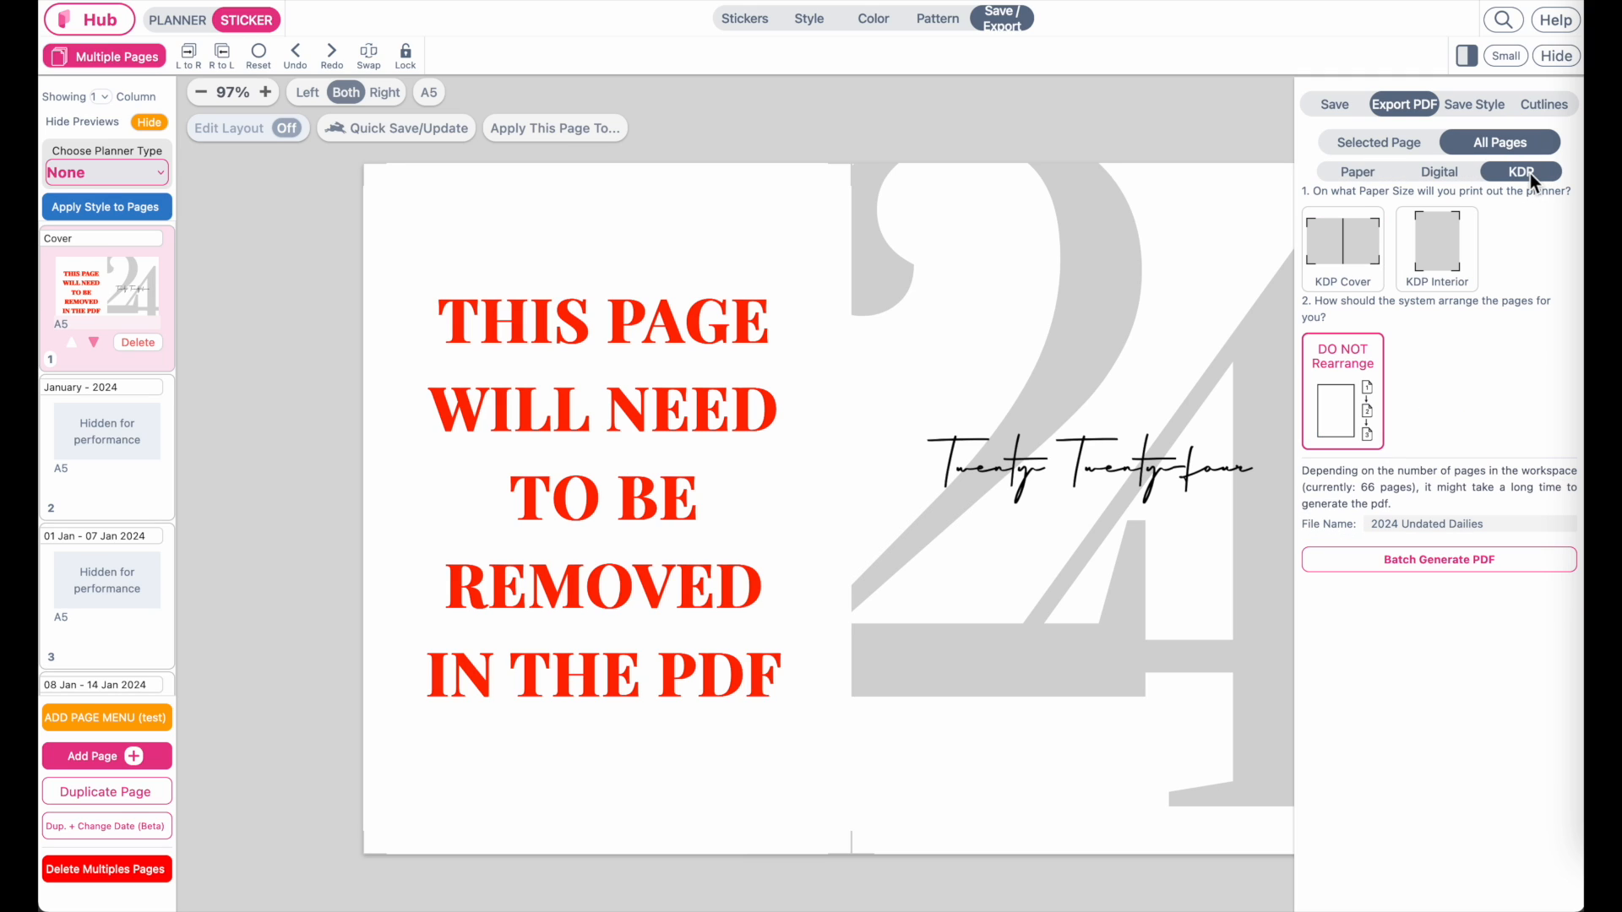
left_click(1451, 250)
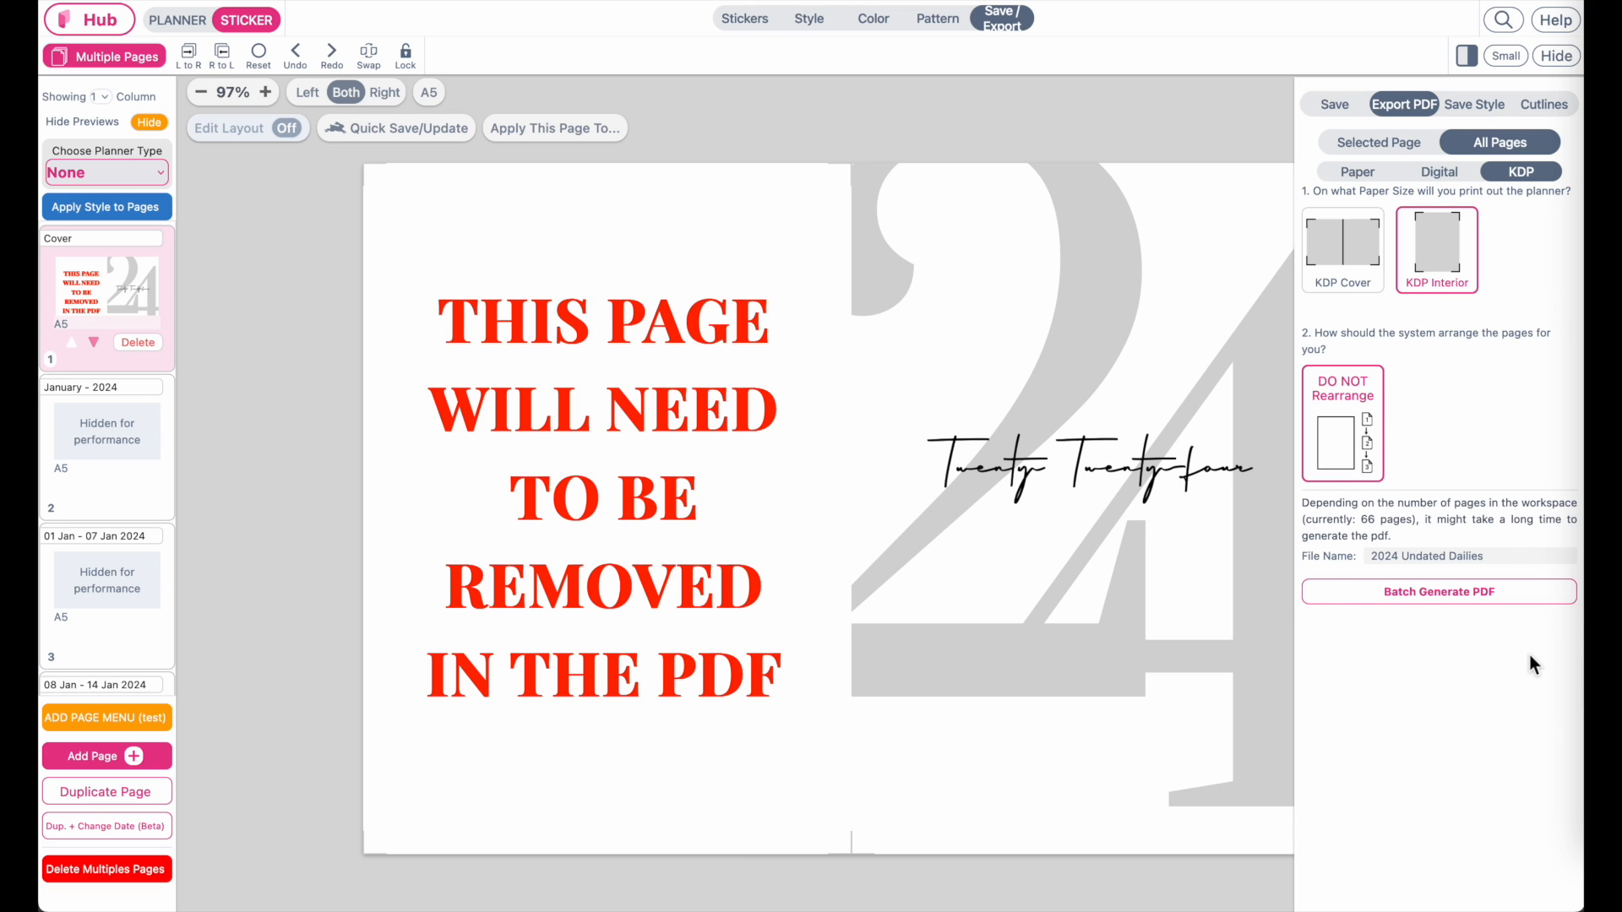
left_click(1463, 591)
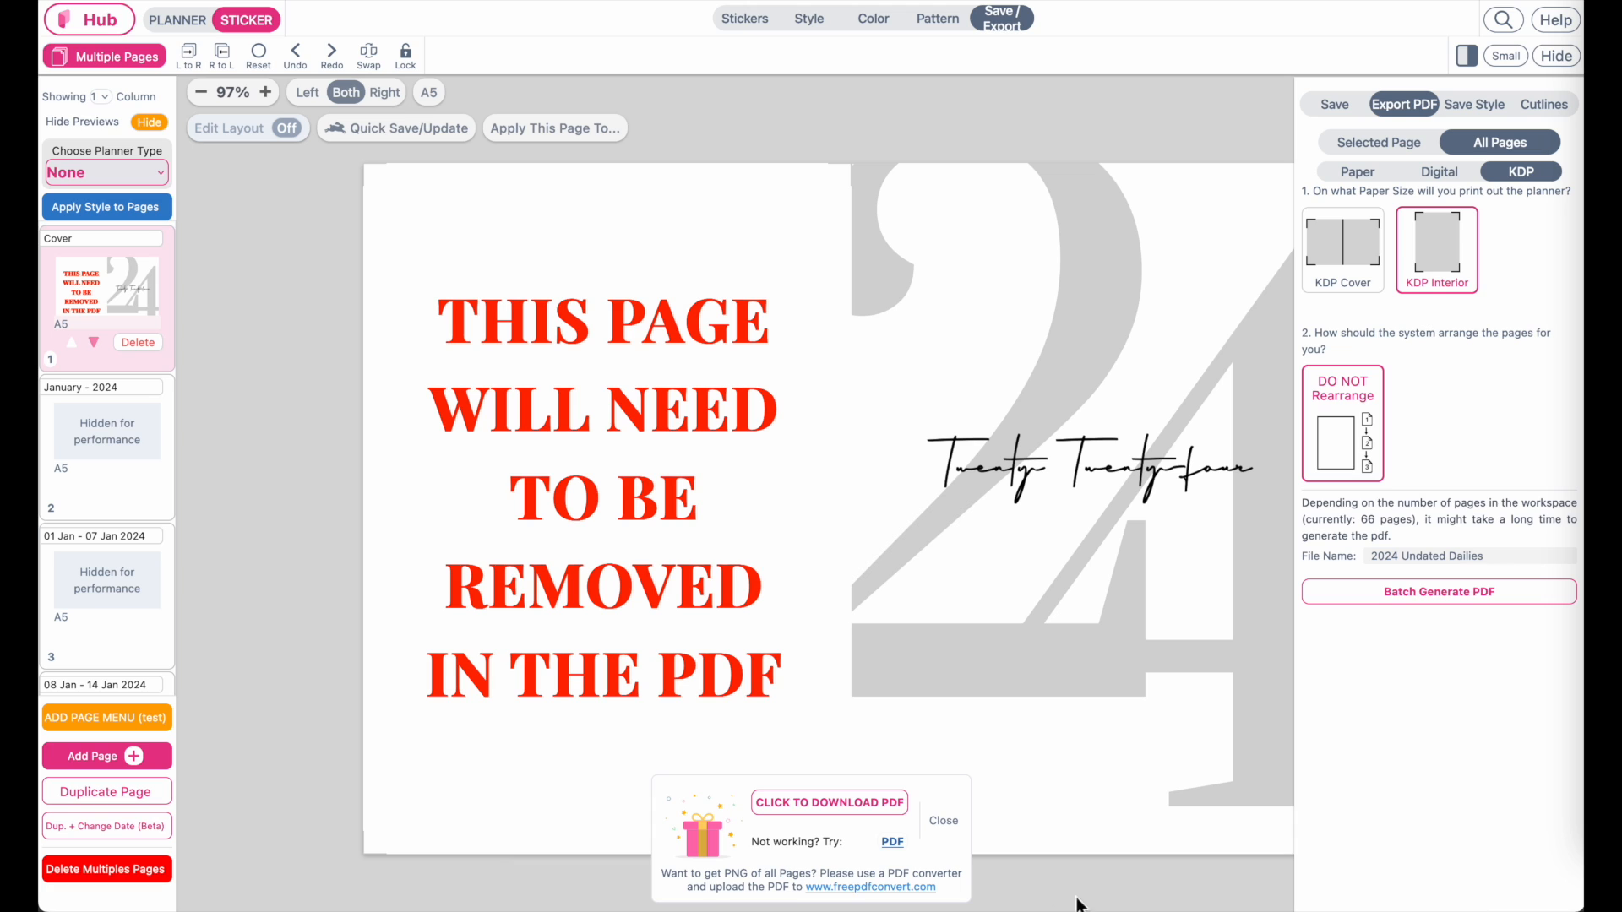
left_click(845, 802)
Look through the generated PDF from the red notice page to the January weekly pages and return to the first page.
scroll(775, 488, "up", 1)
scroll(776, 488, "down", 1)
scroll(776, 489, "down", 3)
scroll(777, 488, "up", 3)
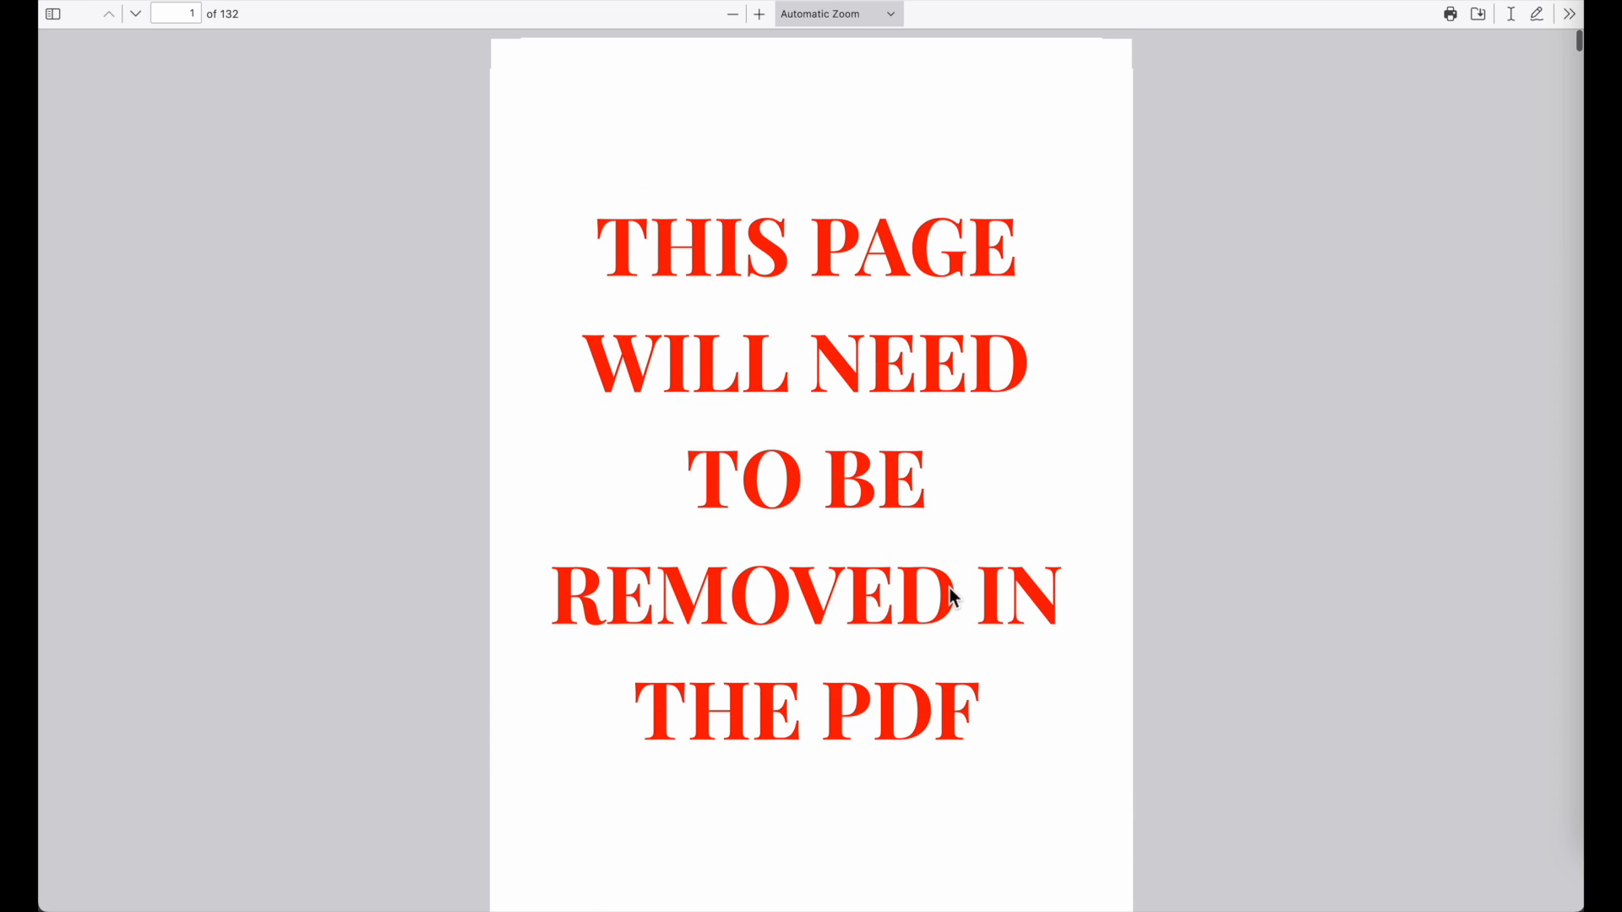
scroll(868, 661, "down", 2)
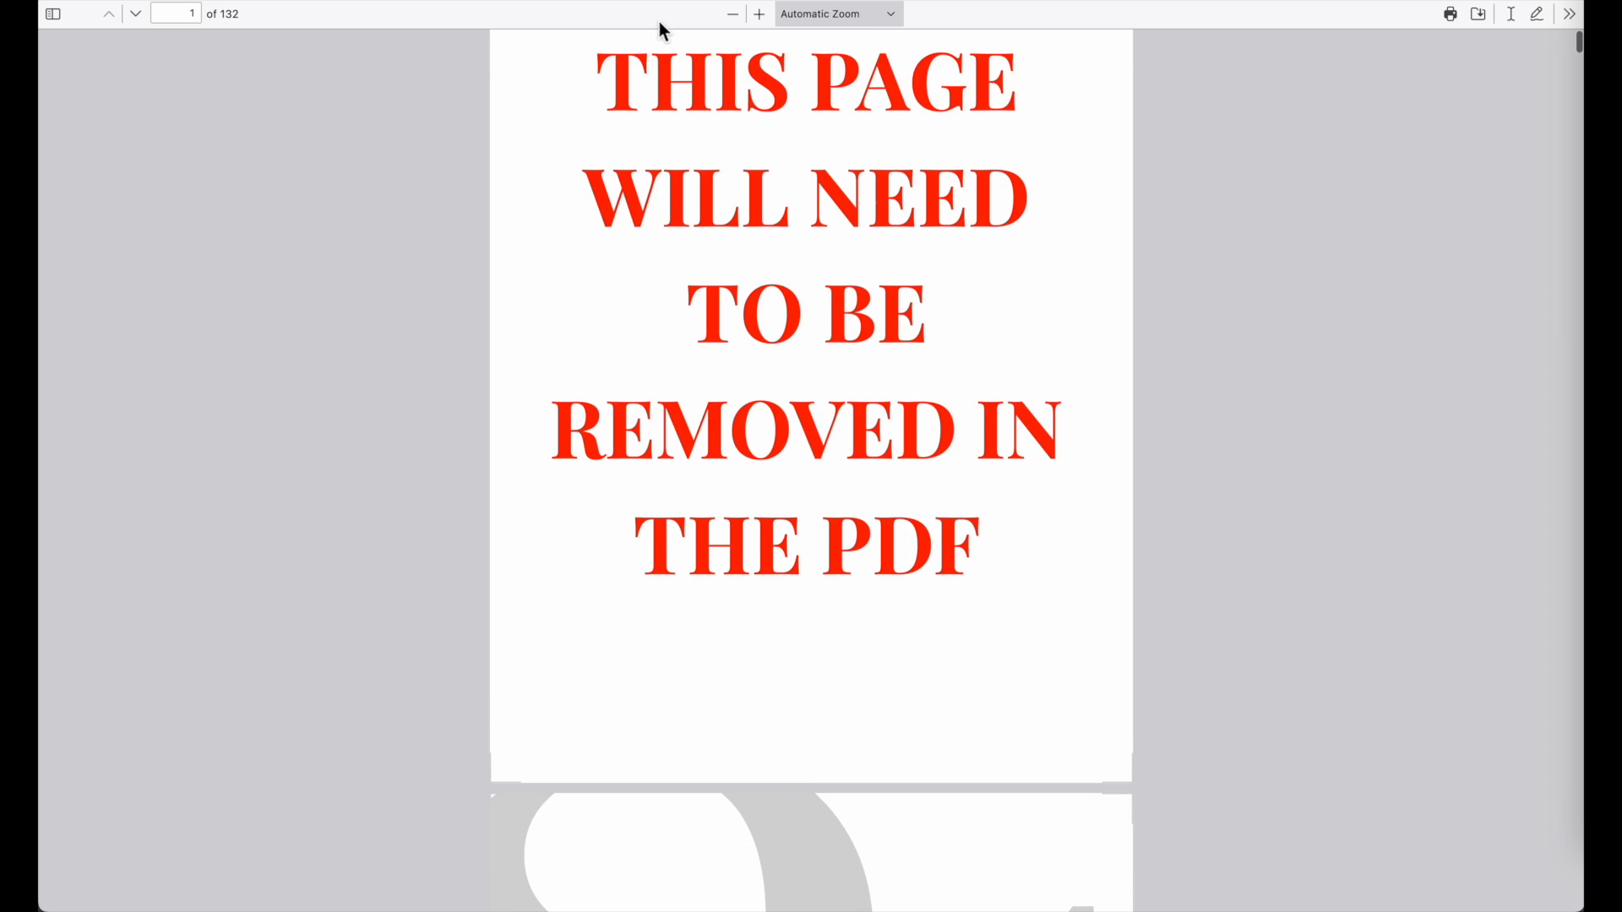
left_click(541, 2)
left_click(727, 2)
scroll(804, 635, "down", 10)
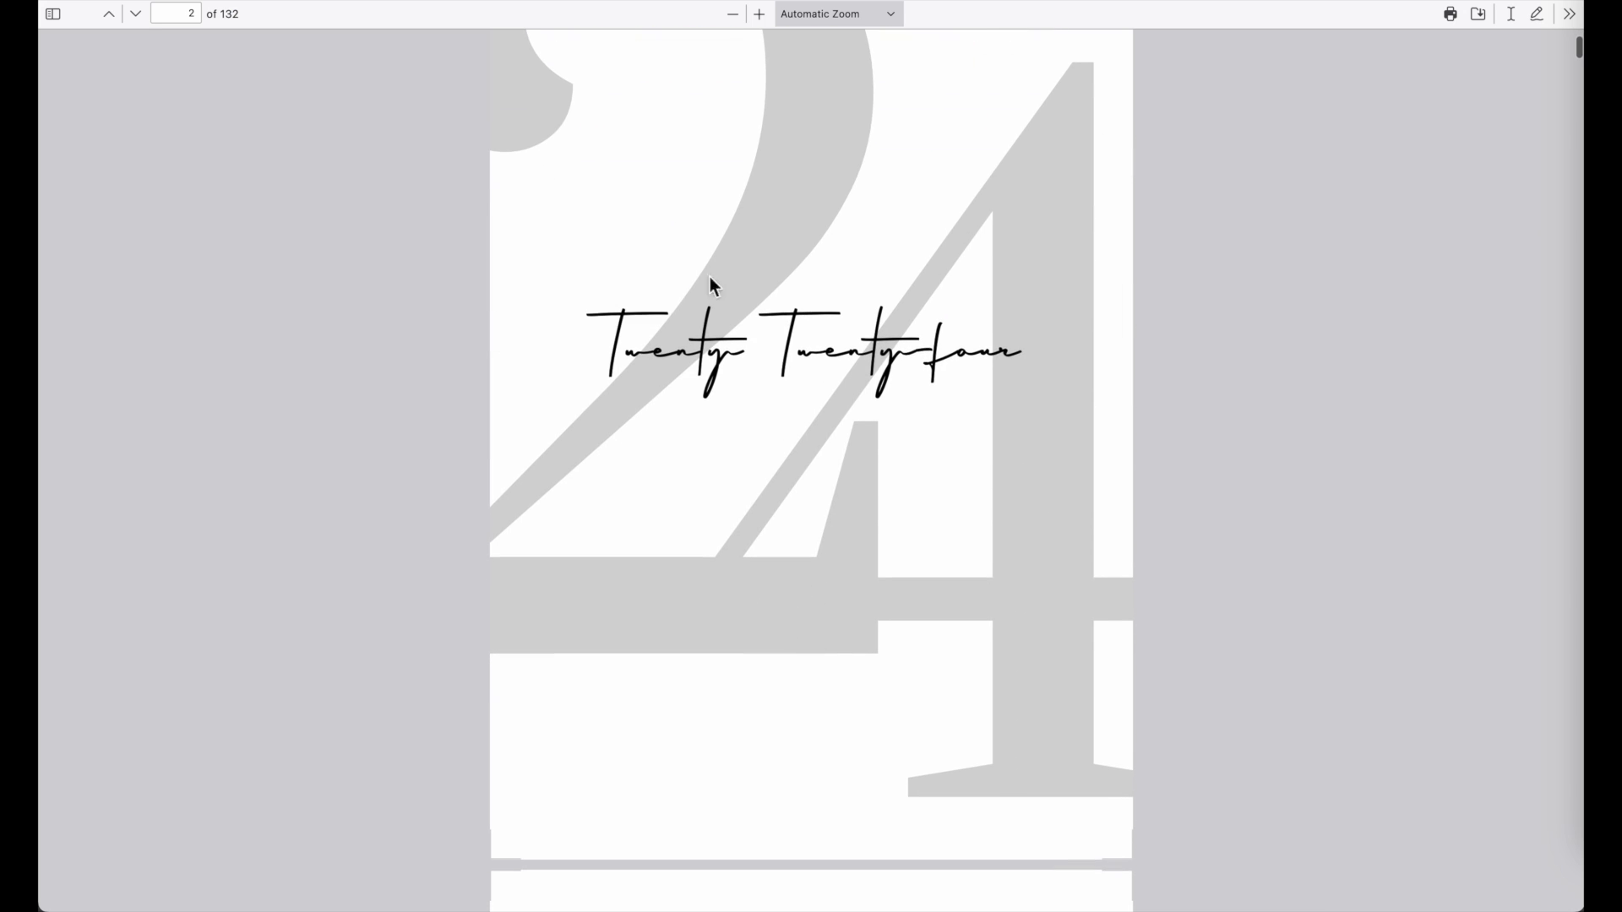
scroll(732, 407, "down", 10)
scroll(674, 573, "down", 15)
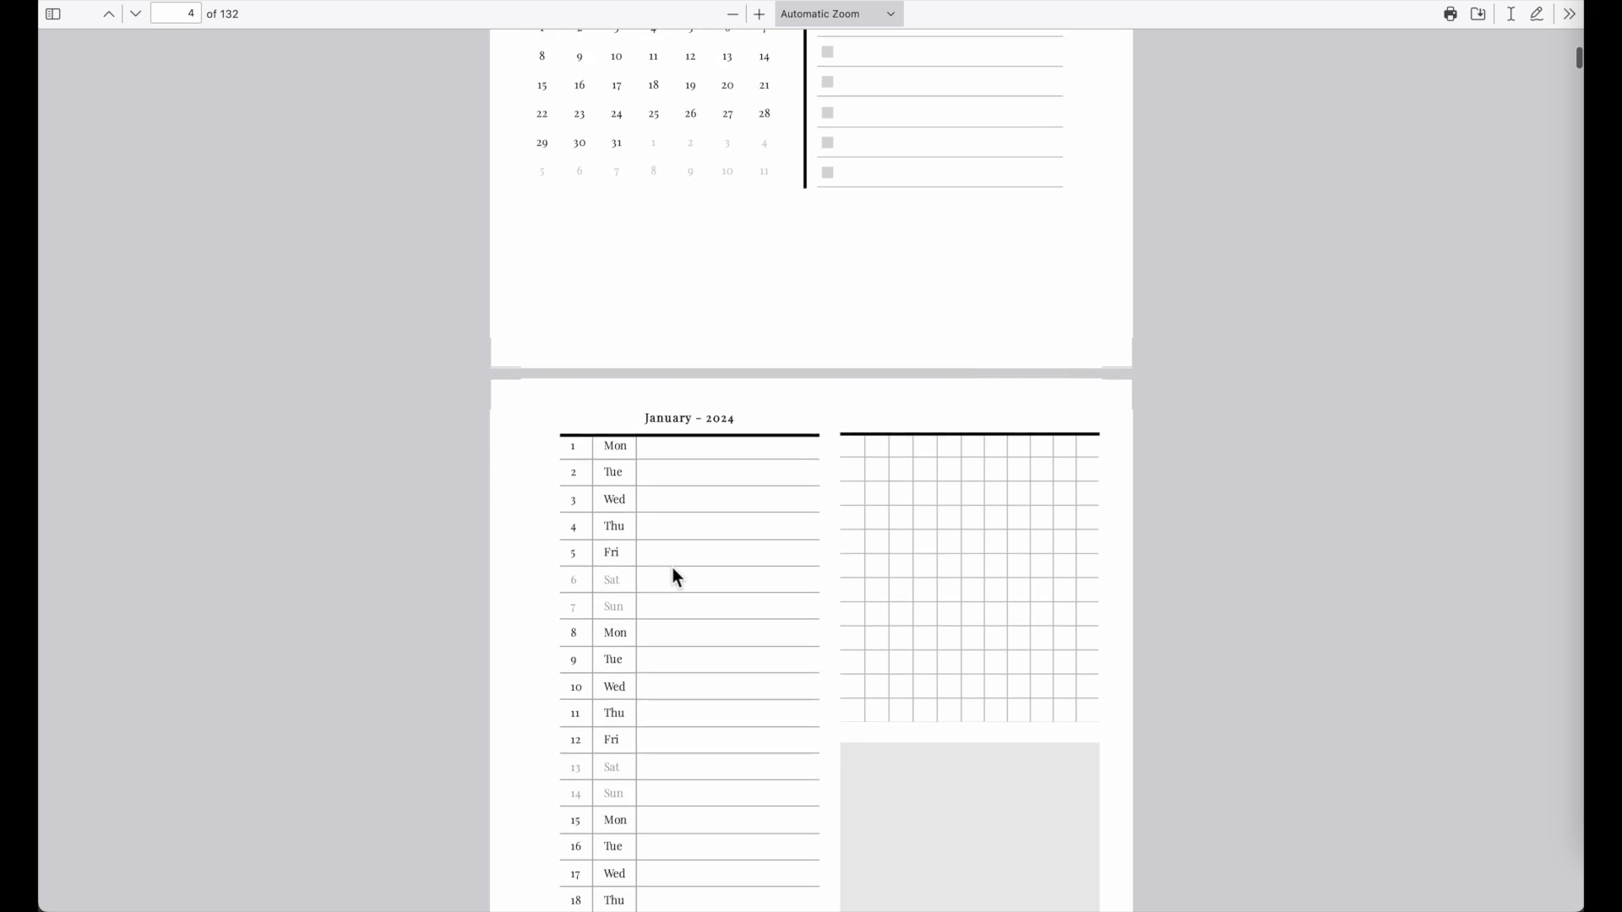
scroll(674, 577, "up", 20)
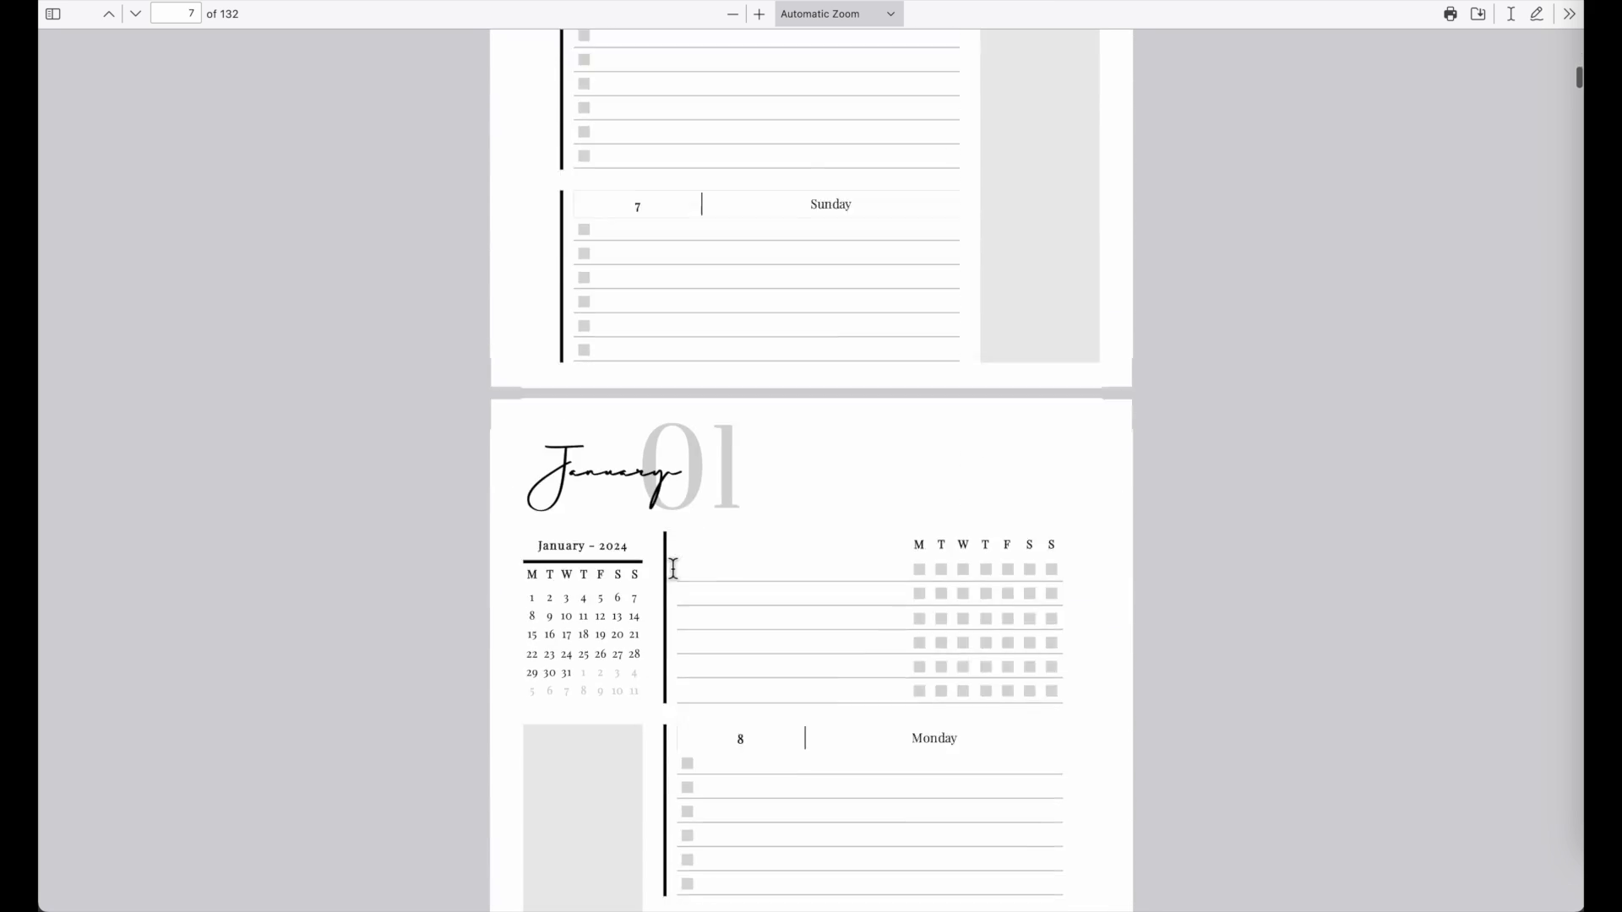
scroll(890, 353, "up", 6)
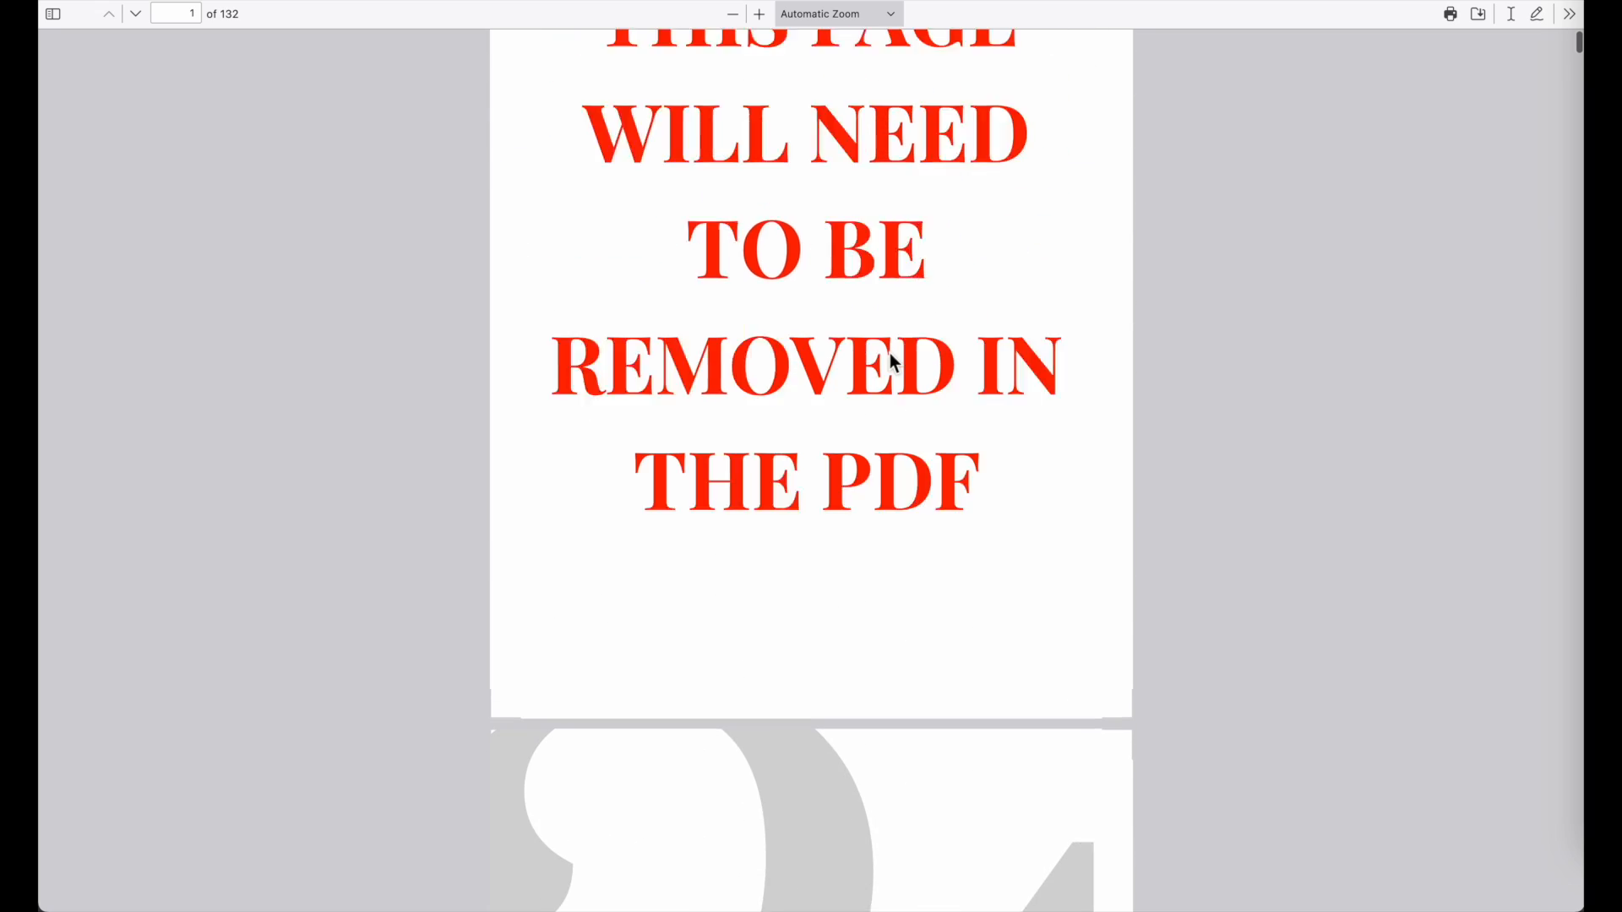
Save the generated PDF in the Downloads folder as "KDP Testing PDF".
left_click(1478, 15)
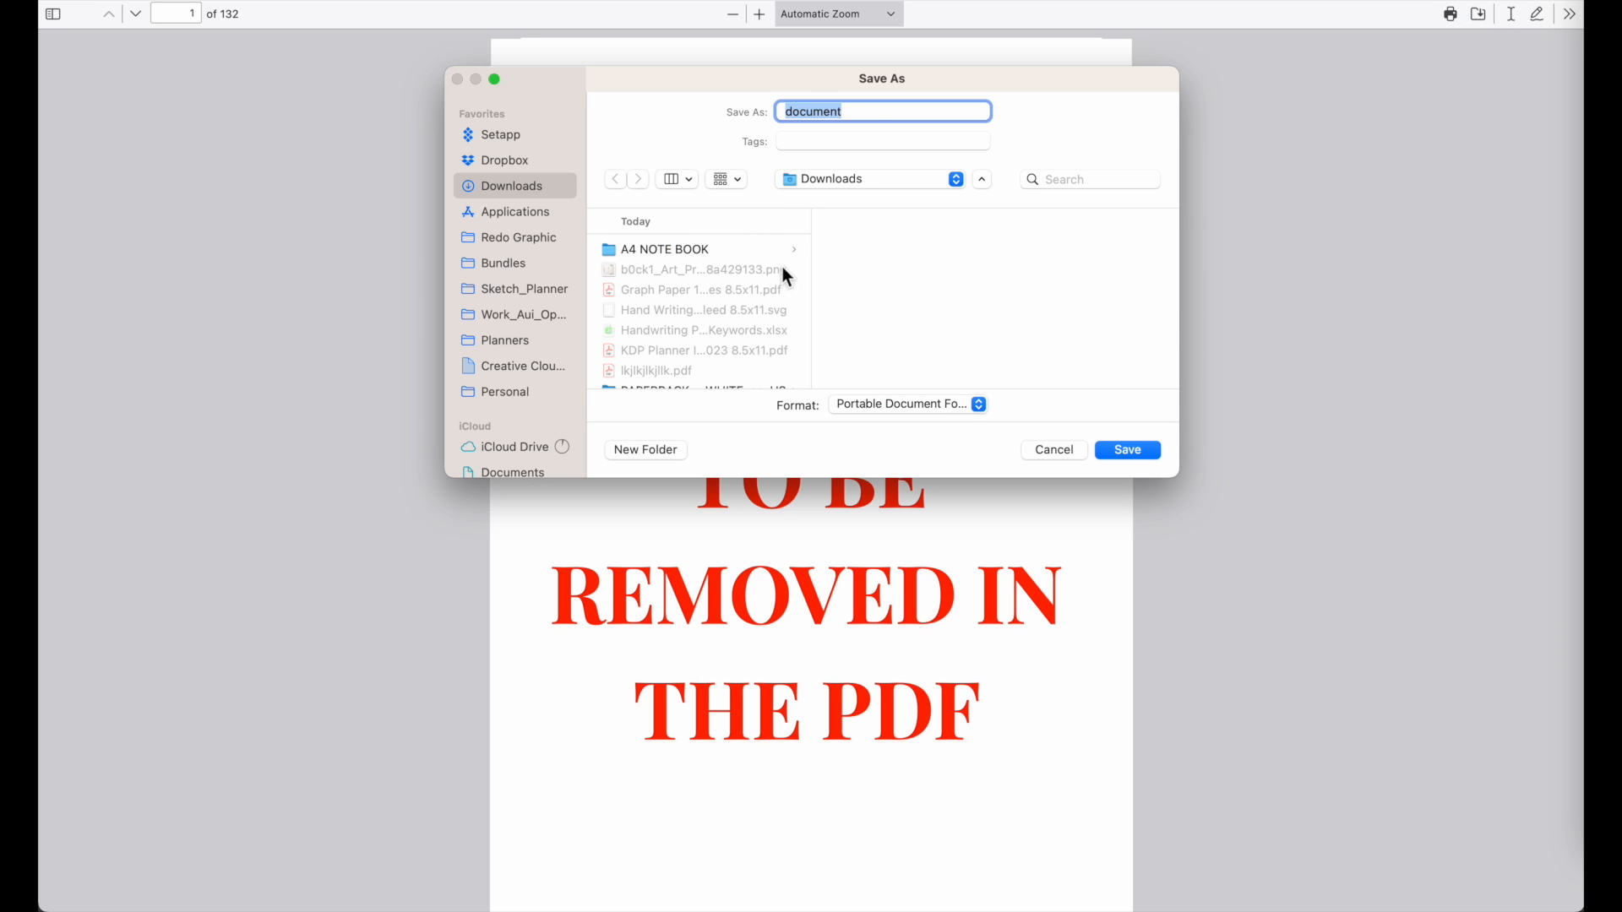
type("KDP Testing PDF")
key("Return")
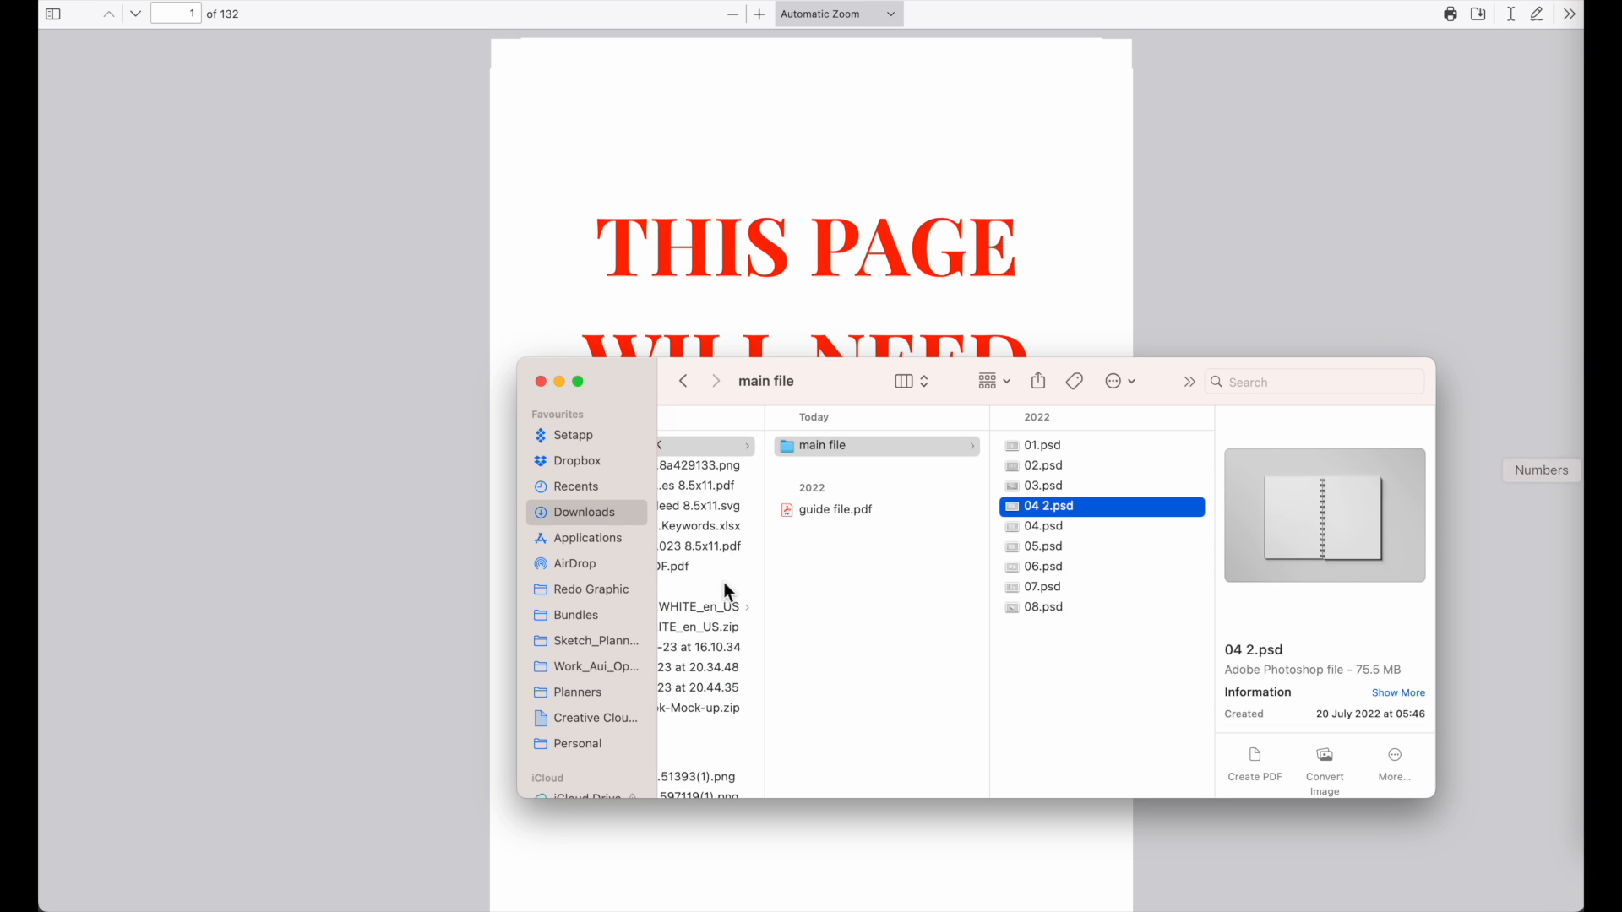
Open KDP Testing PDF.pdf from the Downloads folder in Adobe Acrobat Reader and fit its red notice page in view.
left_click(580, 535)
left_click(577, 513)
double_click(760, 566)
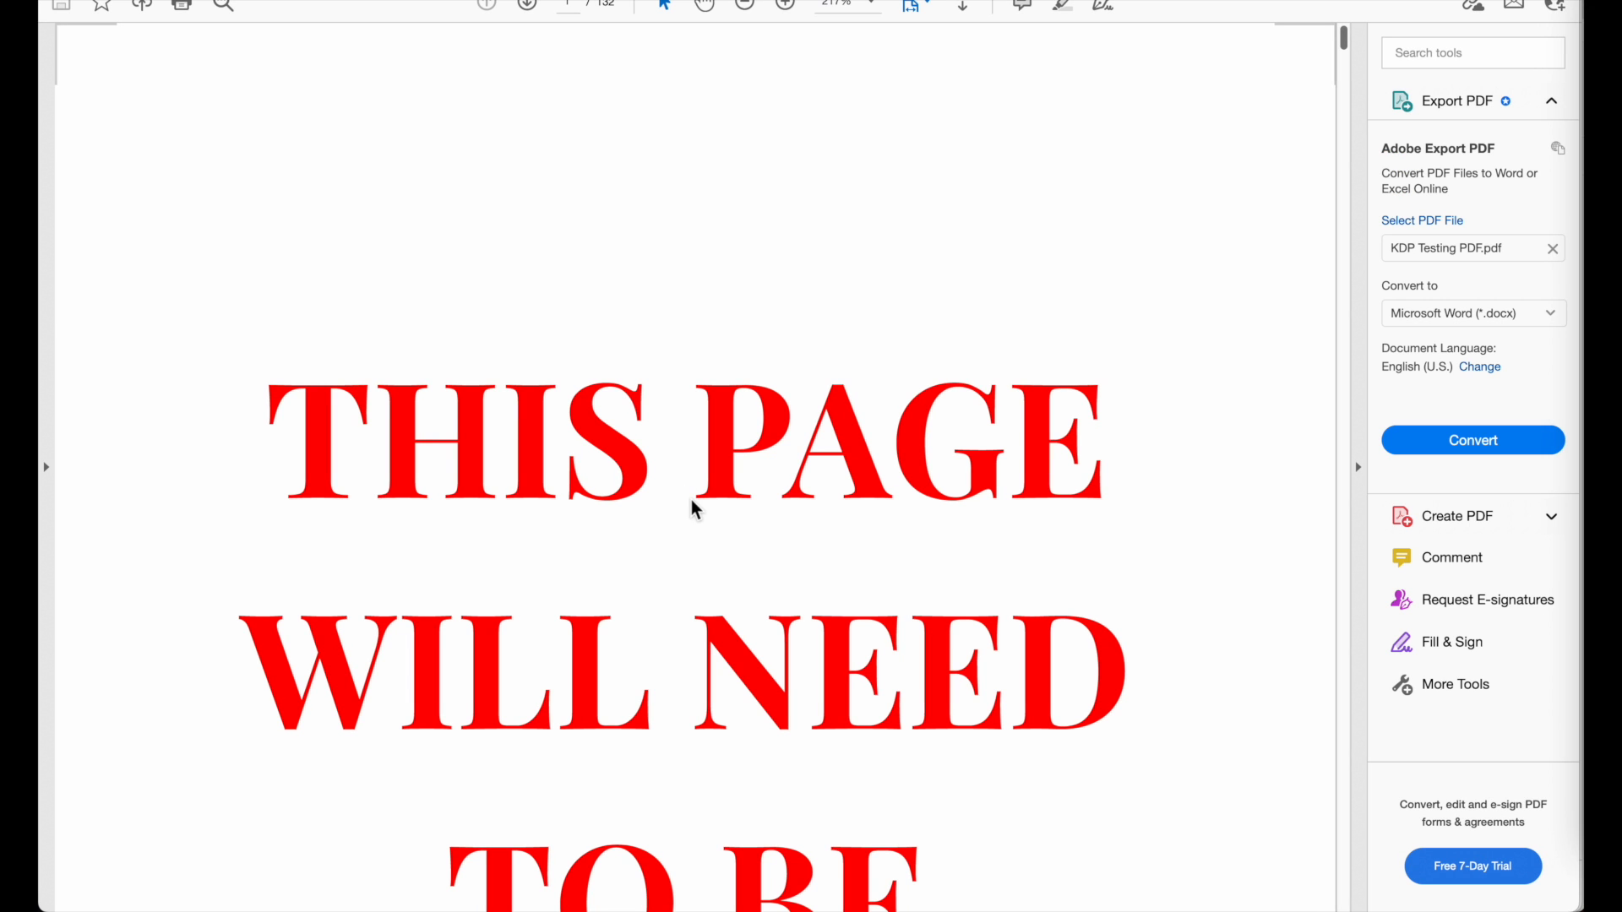
scroll(691, 500, "down", 5)
scroll(688, 490, "down", 2)
scroll(689, 491, "up", 2)
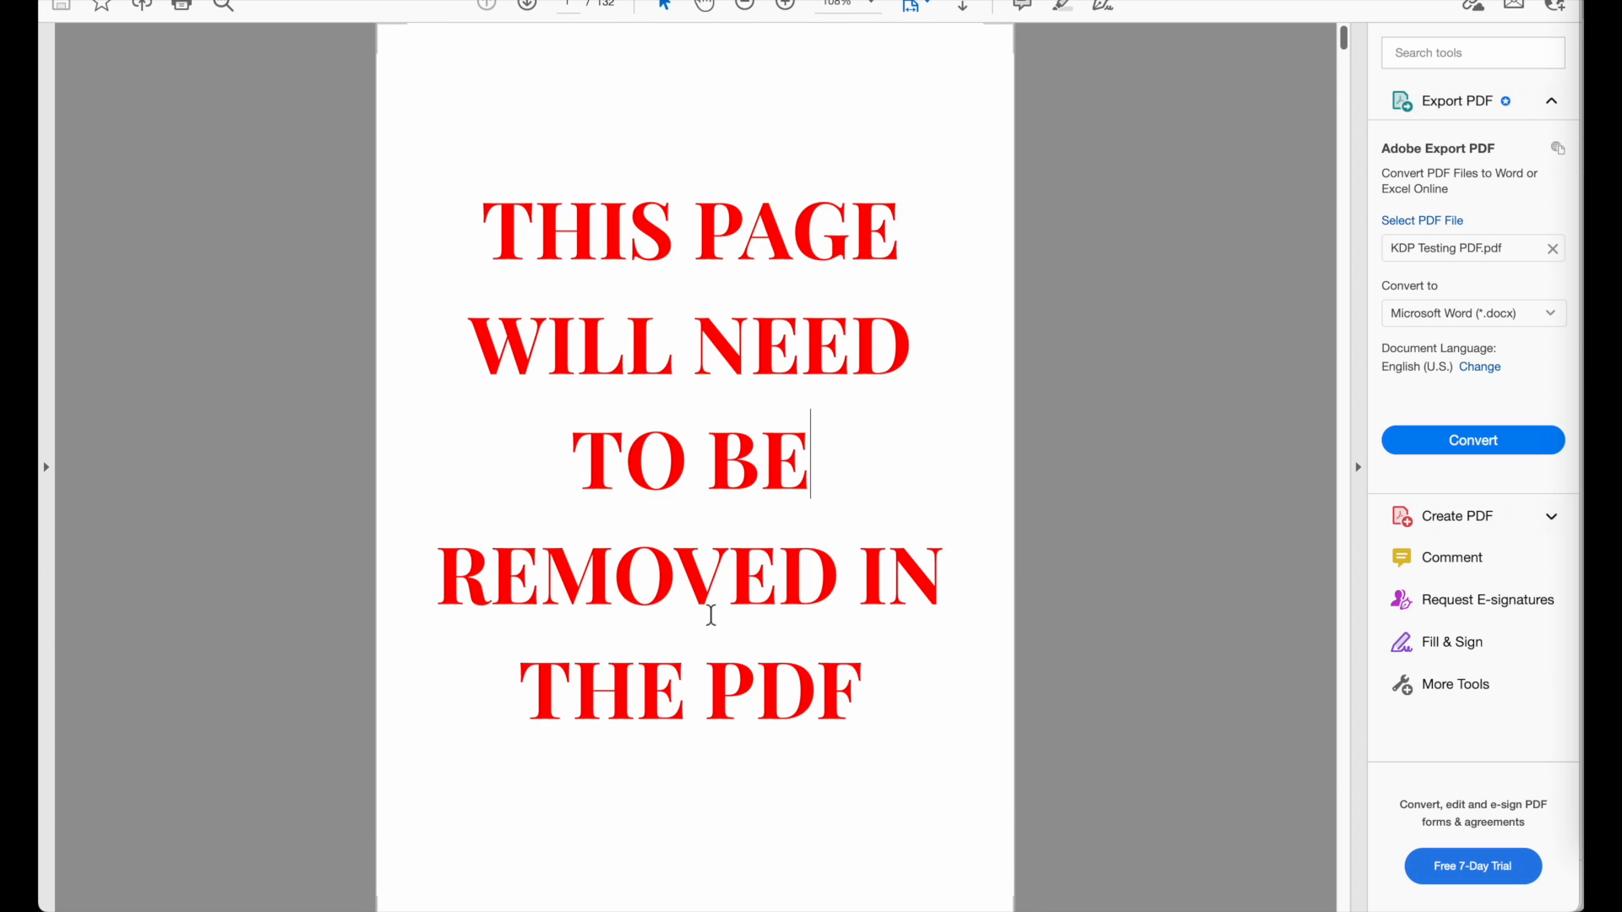
scroll(710, 616, "down", 1)
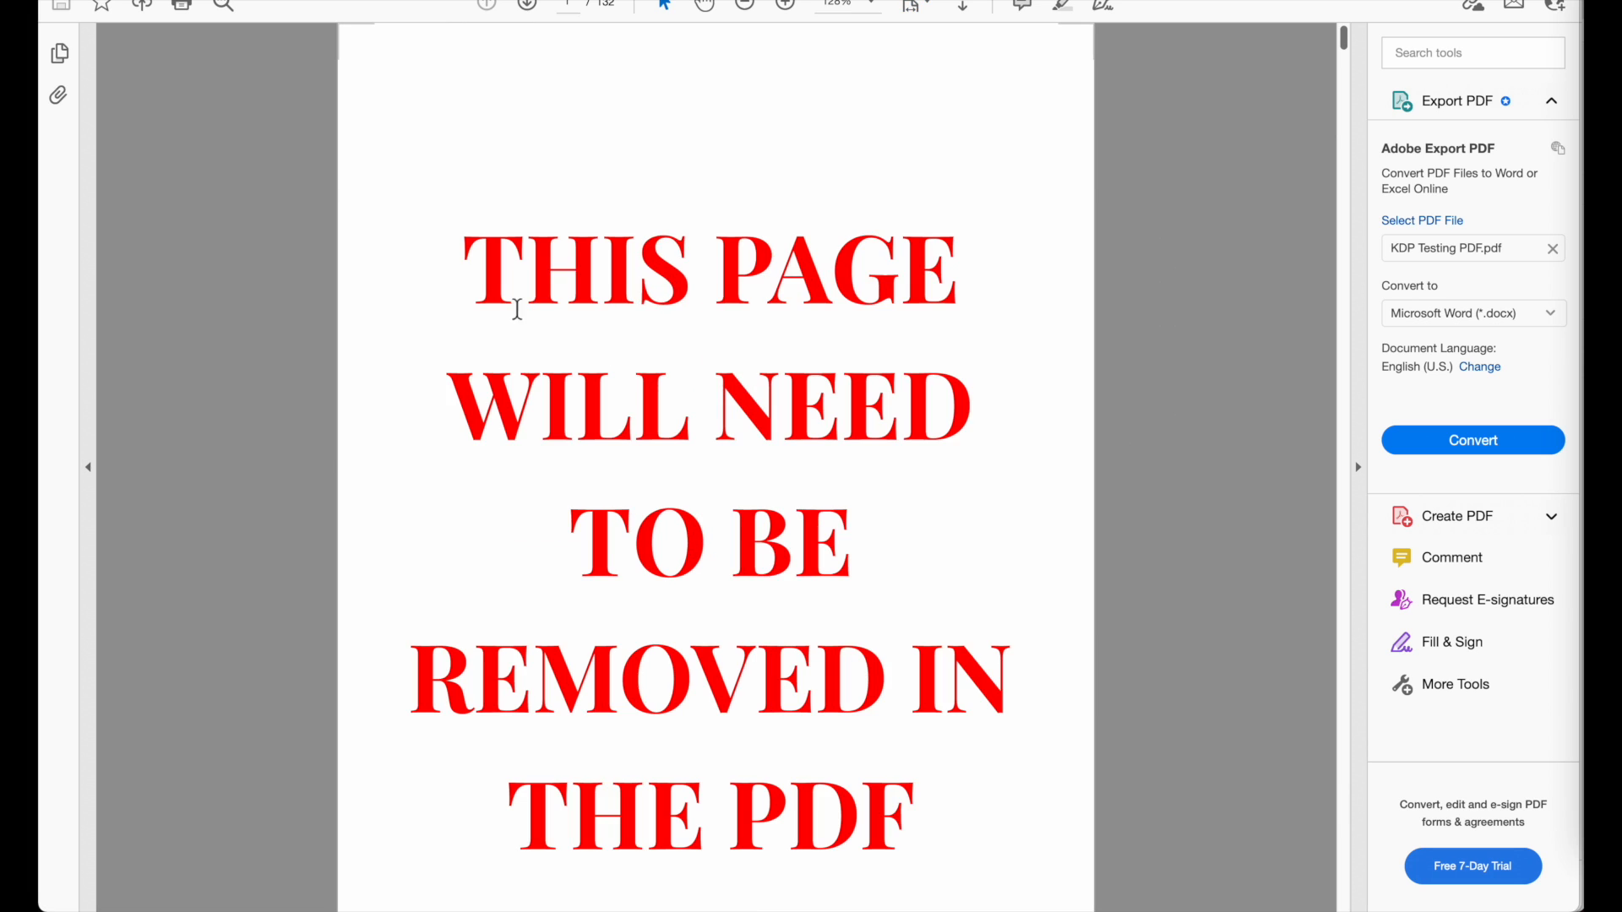
Check the options Acrobat Reader offers on the first page for a way to delete it.
right_click(407, 192)
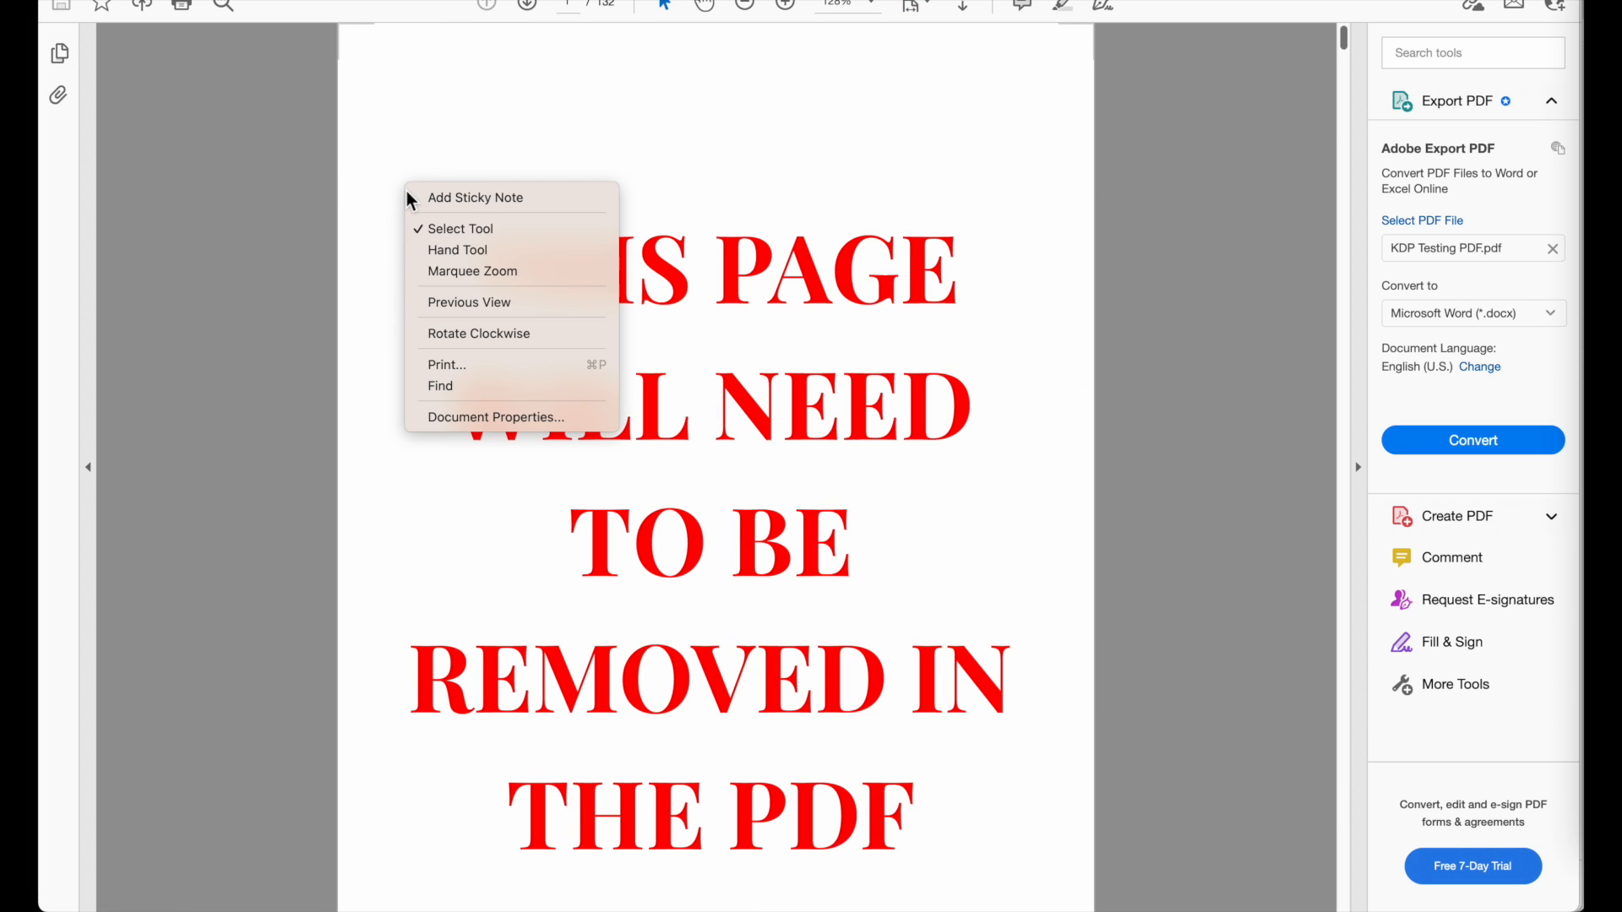
left_click(1096, 474)
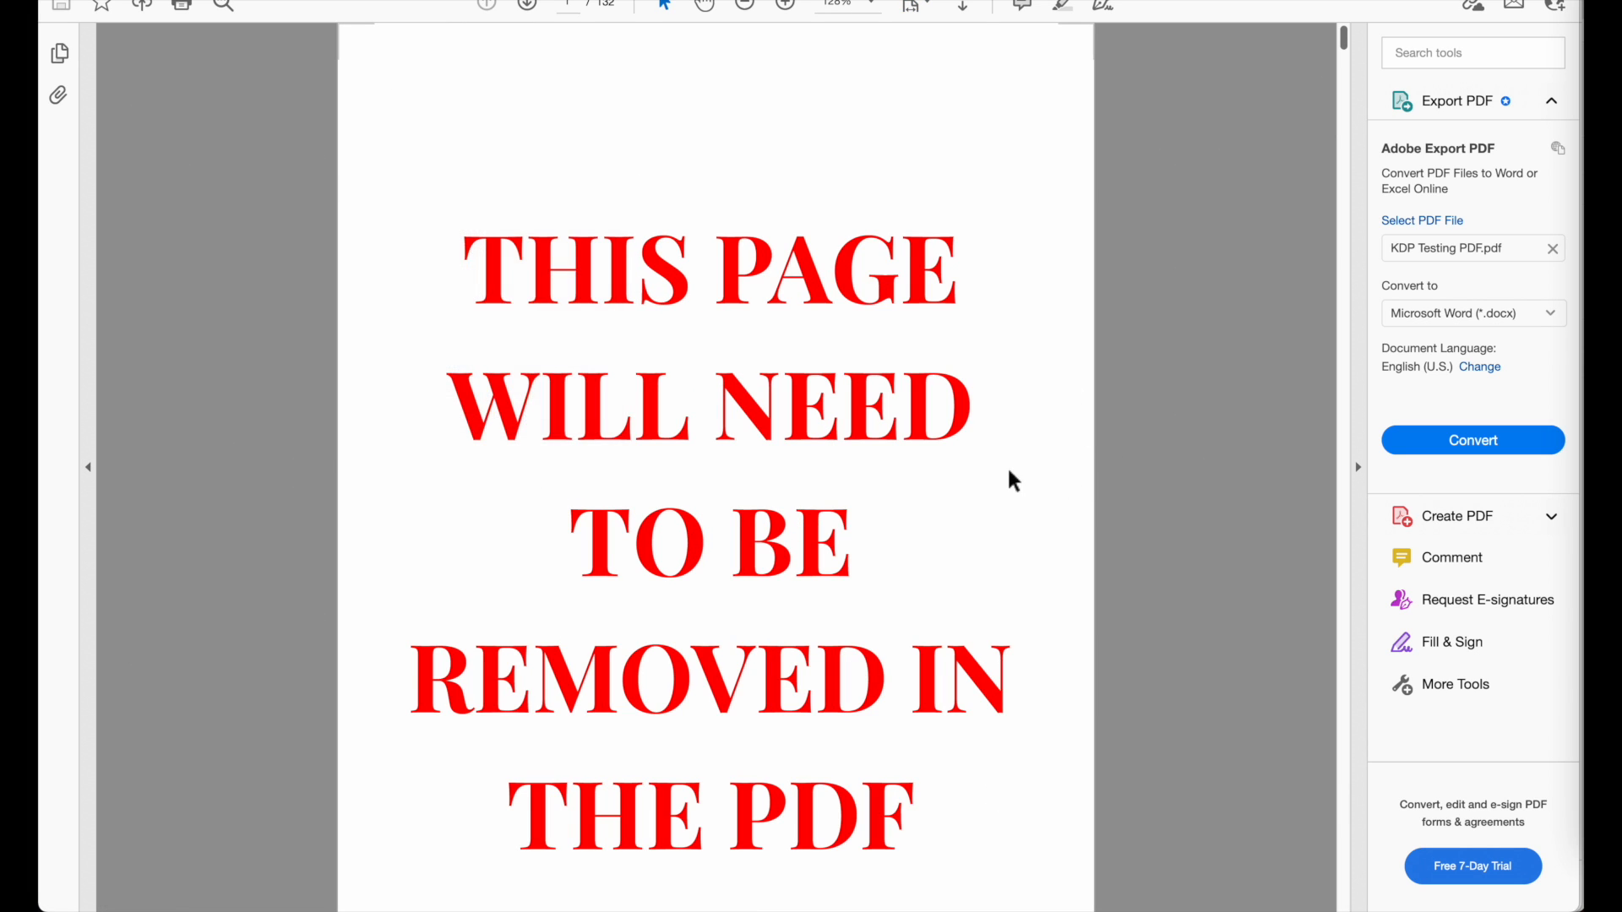
scroll(1010, 471, "down", 5)
scroll(1010, 471, "up", 5)
scroll(1010, 473, "up", 5)
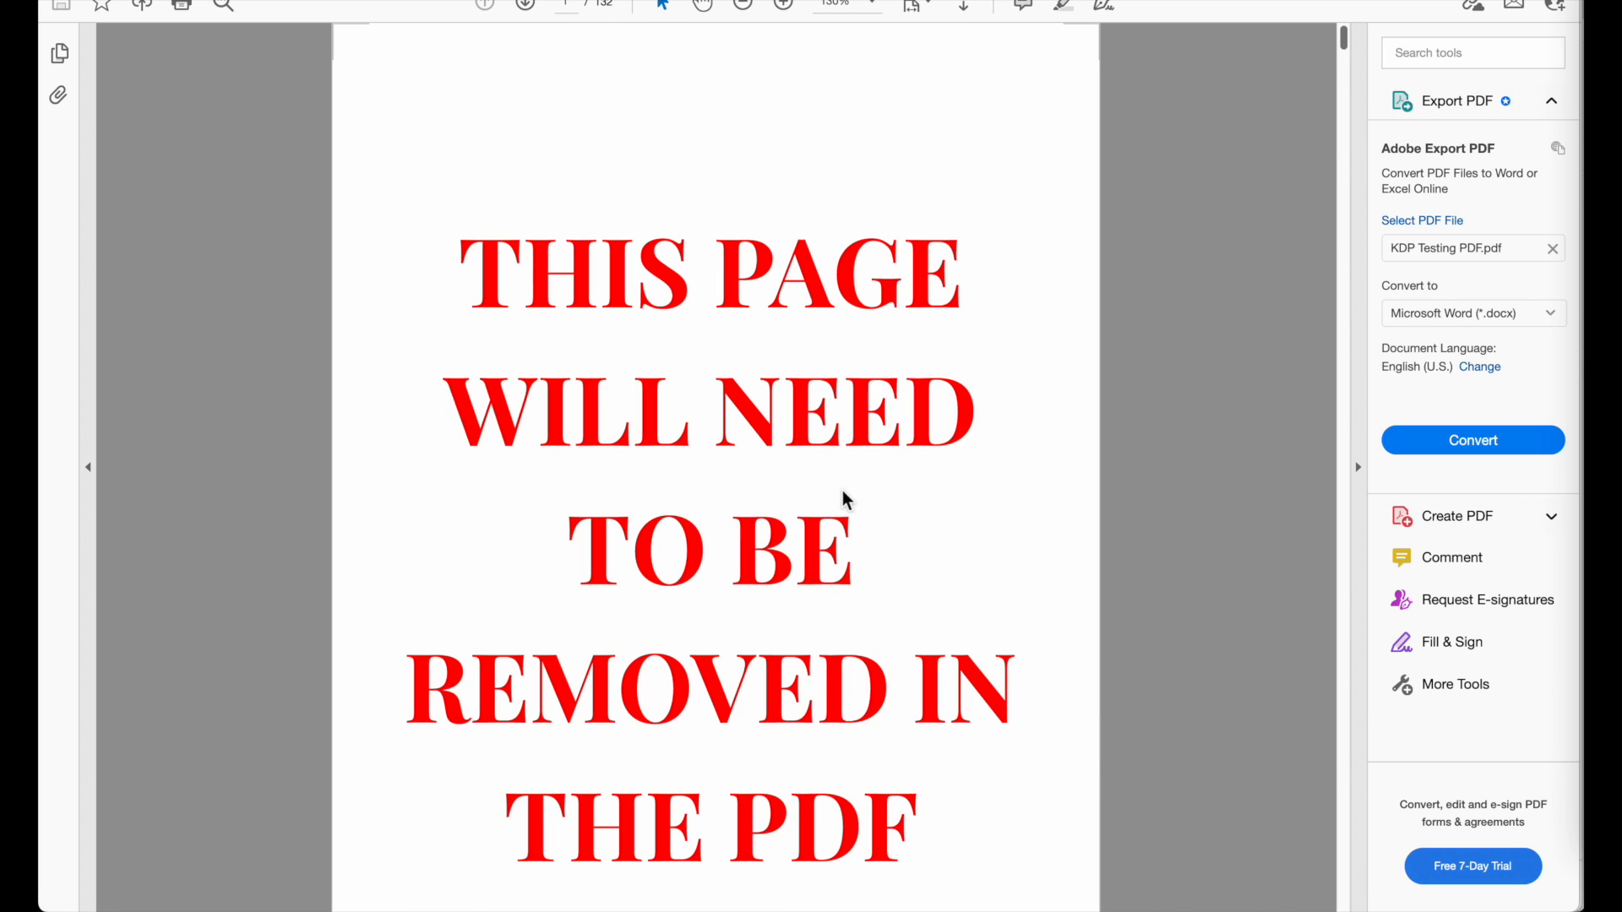
scroll(841, 486, "down", 2)
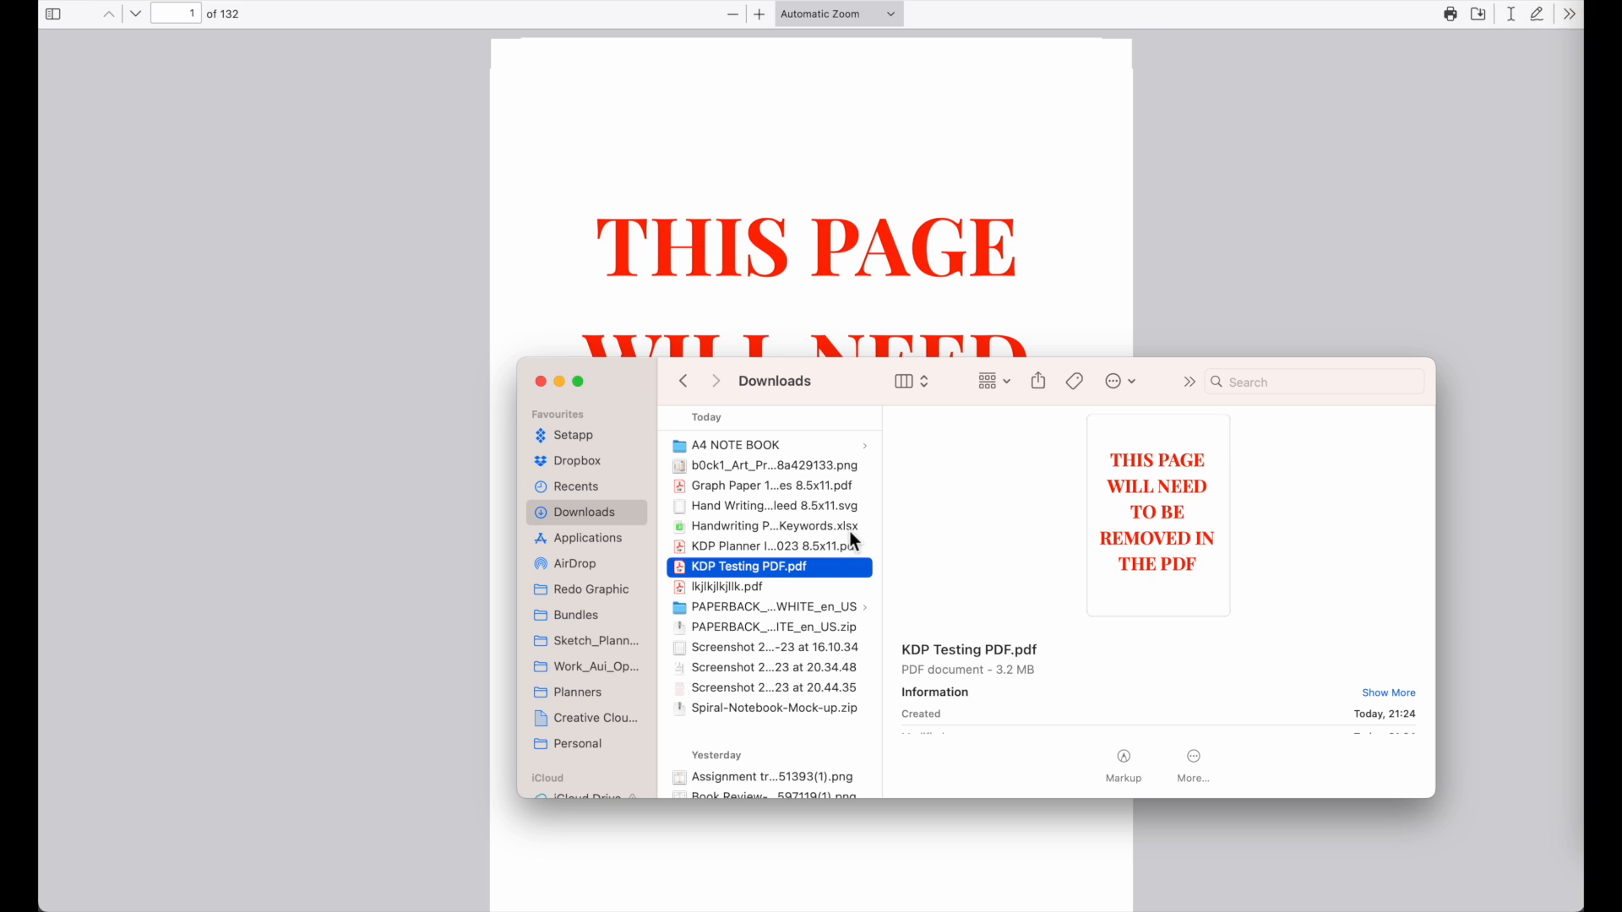
Open KDP Testing PDF.pdf from the Downloads folder in Preview and delete its first page with the red removal notice.
right_click(769, 575)
mouse_move(930, 474)
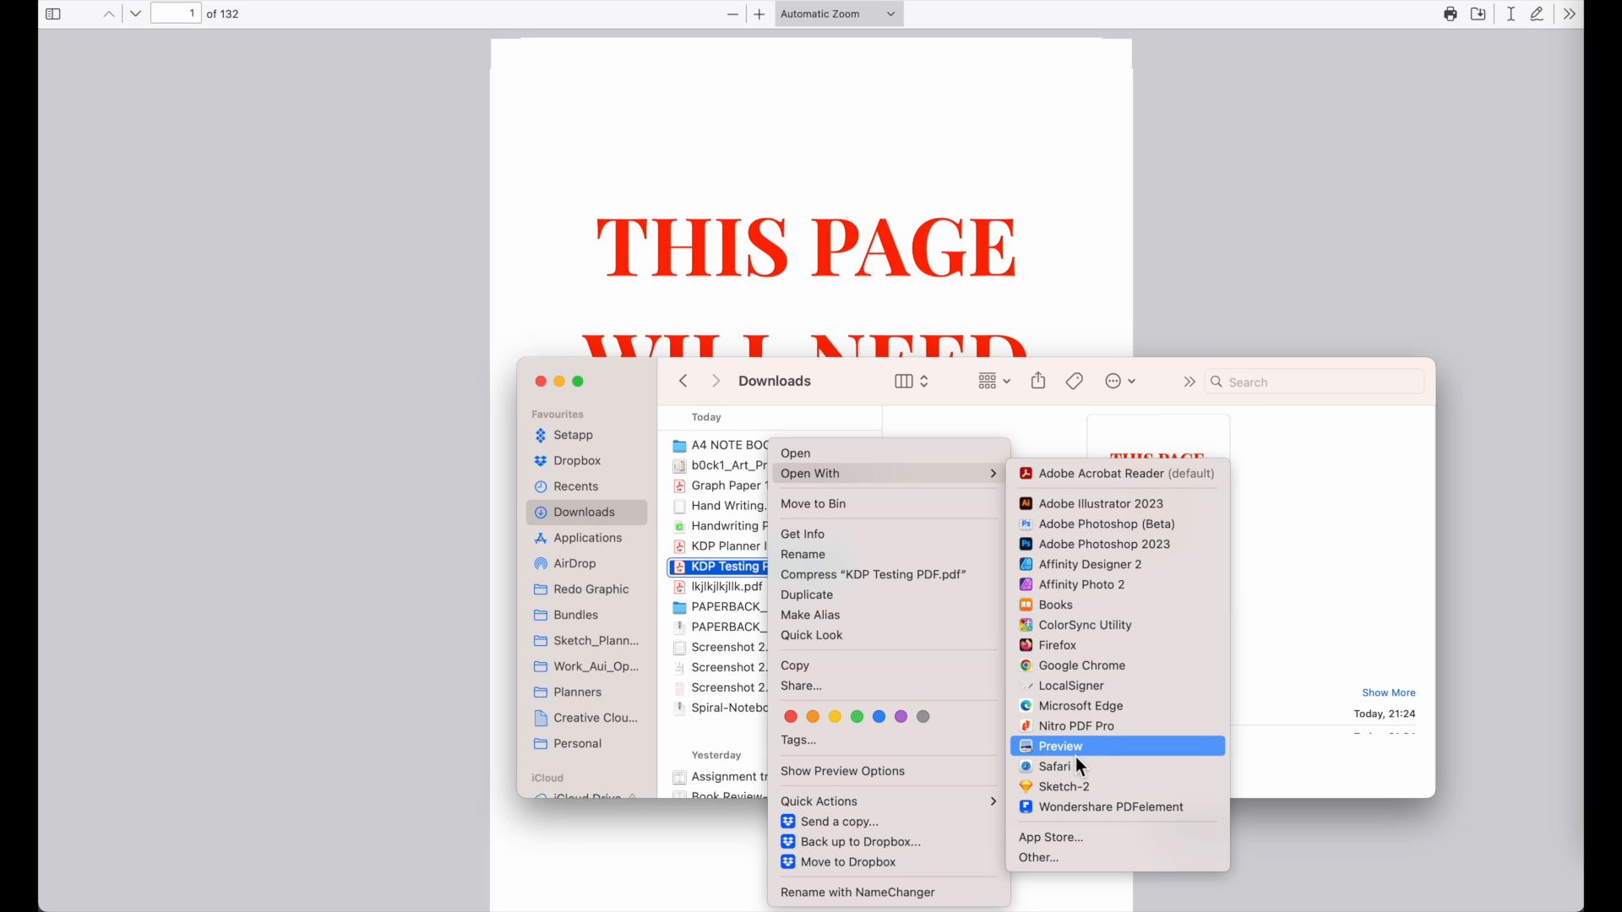
left_click(1063, 751)
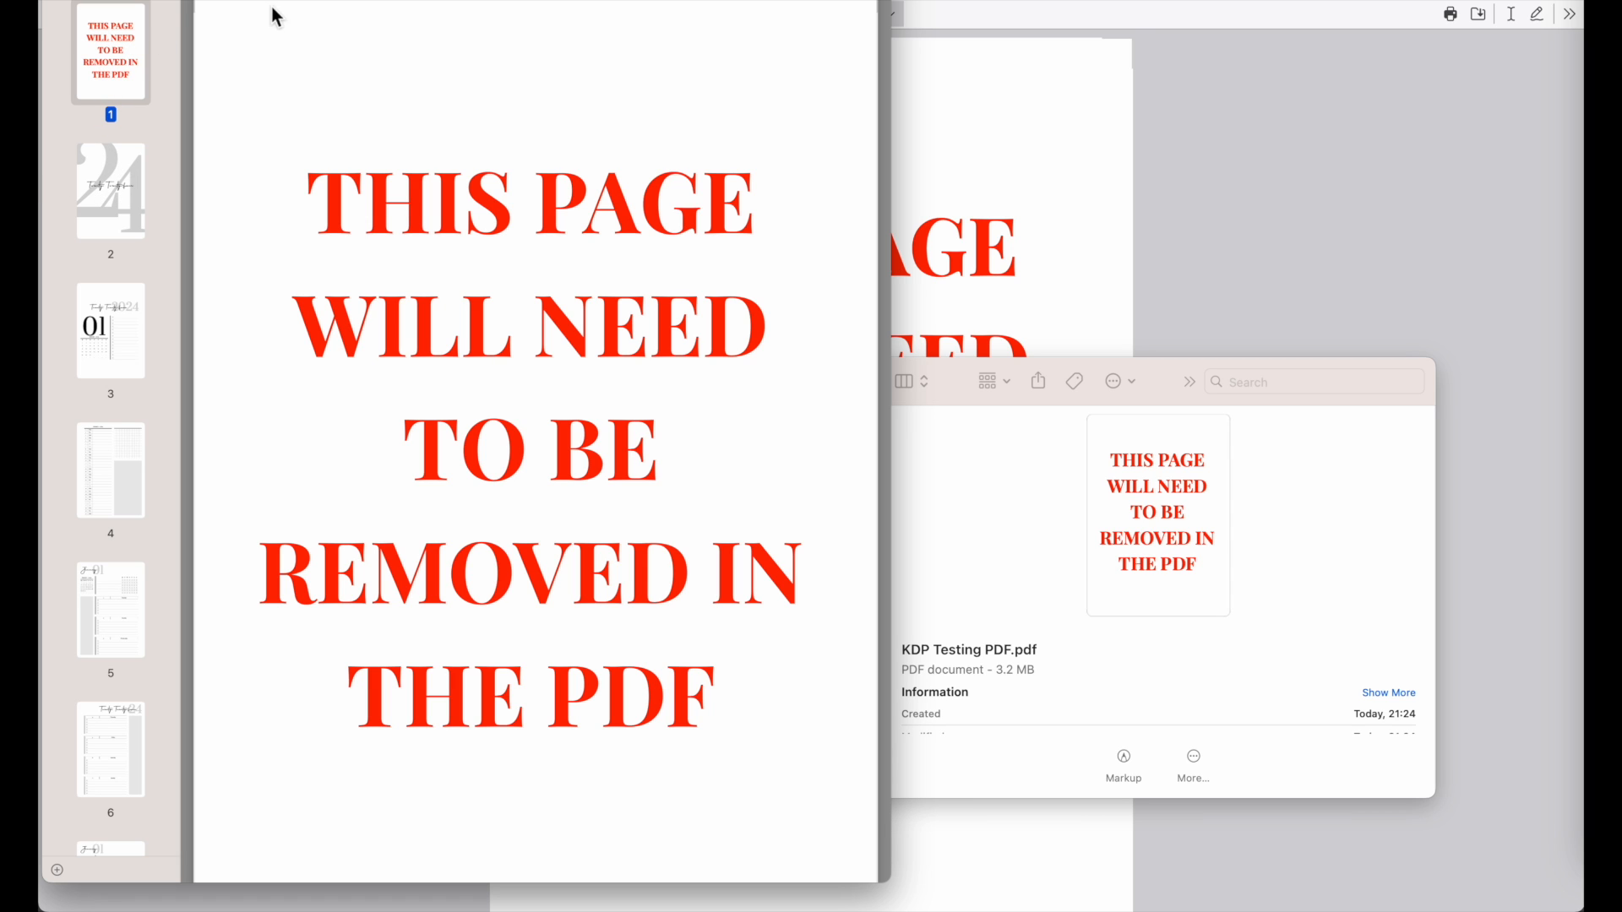
left_click_drag(890, 1, 1011, 10)
scroll(574, 211, "up", 1)
scroll(575, 211, "up", 3)
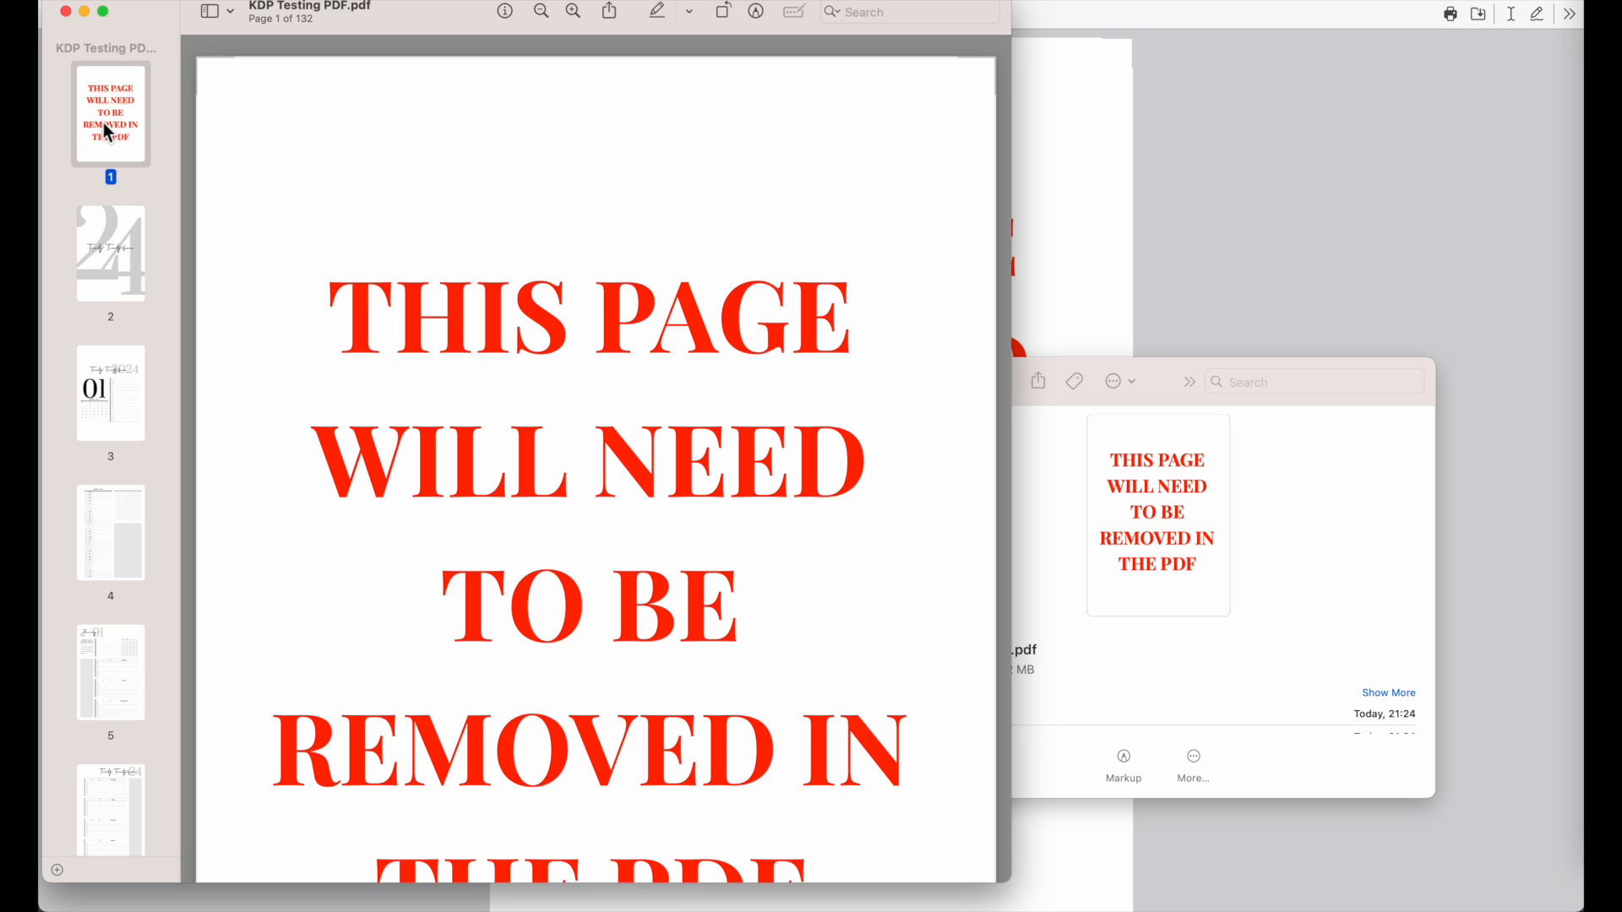
key("Delete")
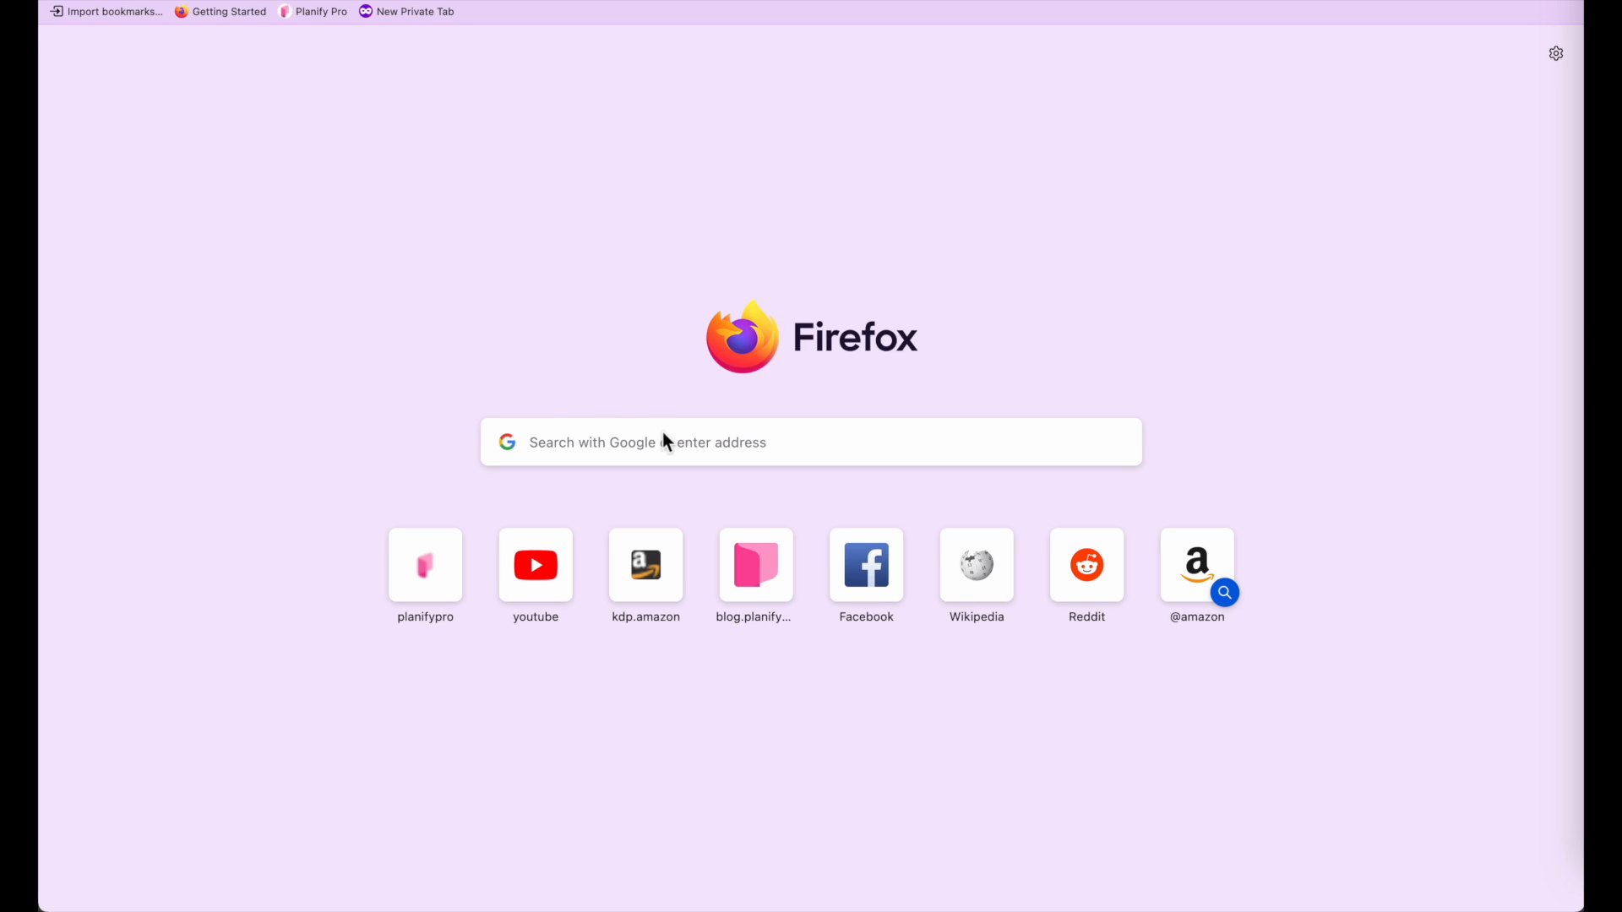
Search the web for "pdf remove page" in Firefox and open iLovePDF's Remove pages from a PDF online result.
left_click(601, 447)
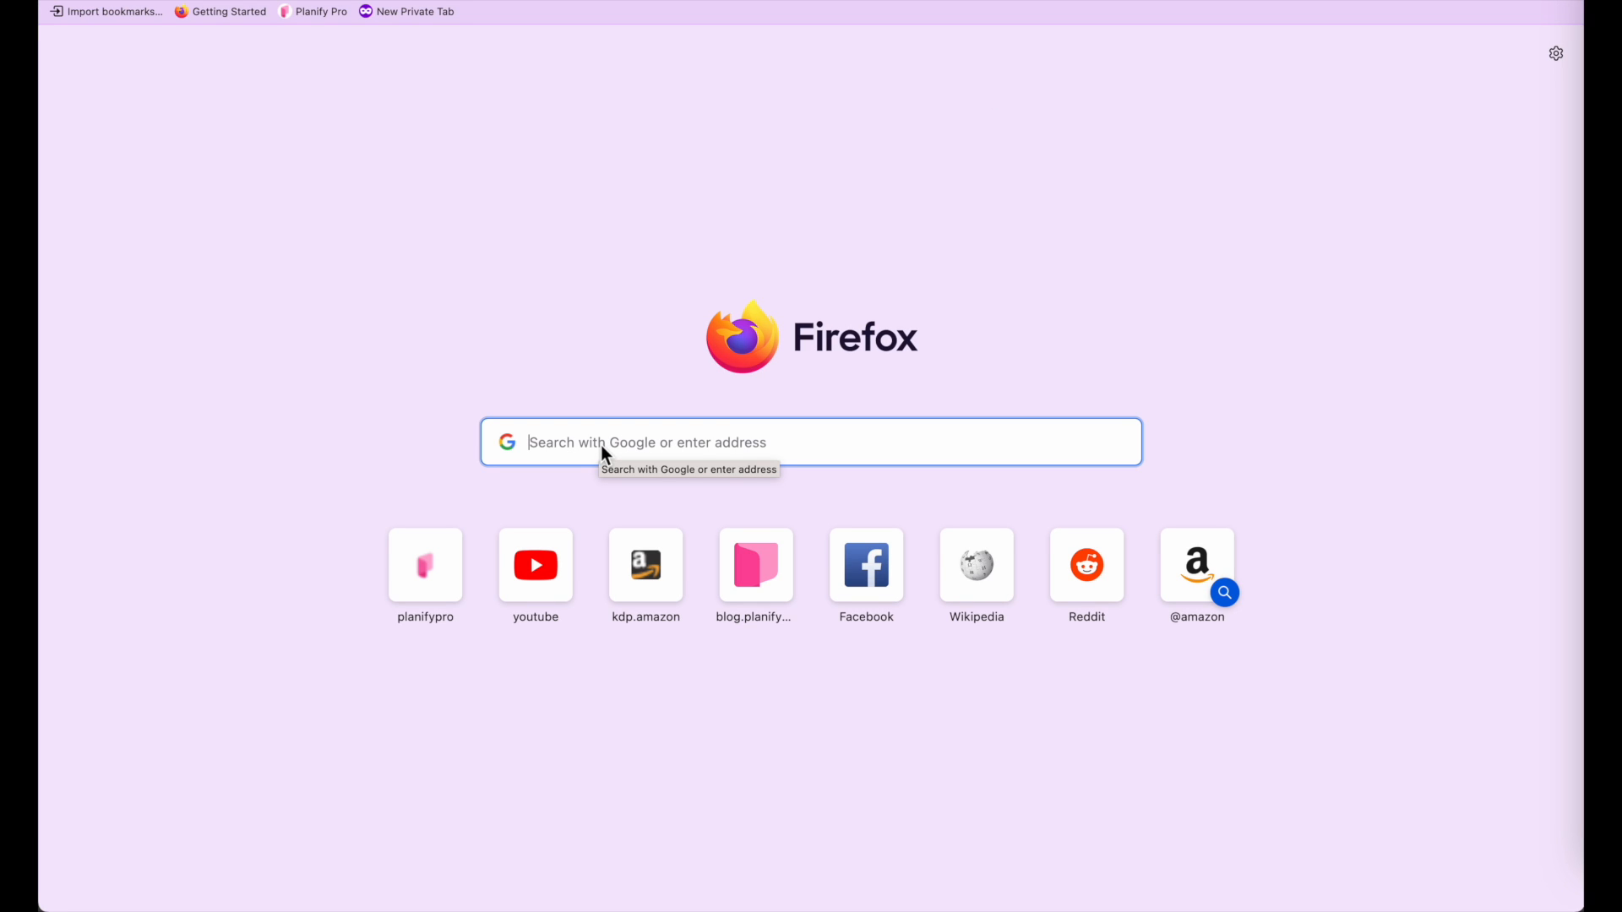
type("pdf")
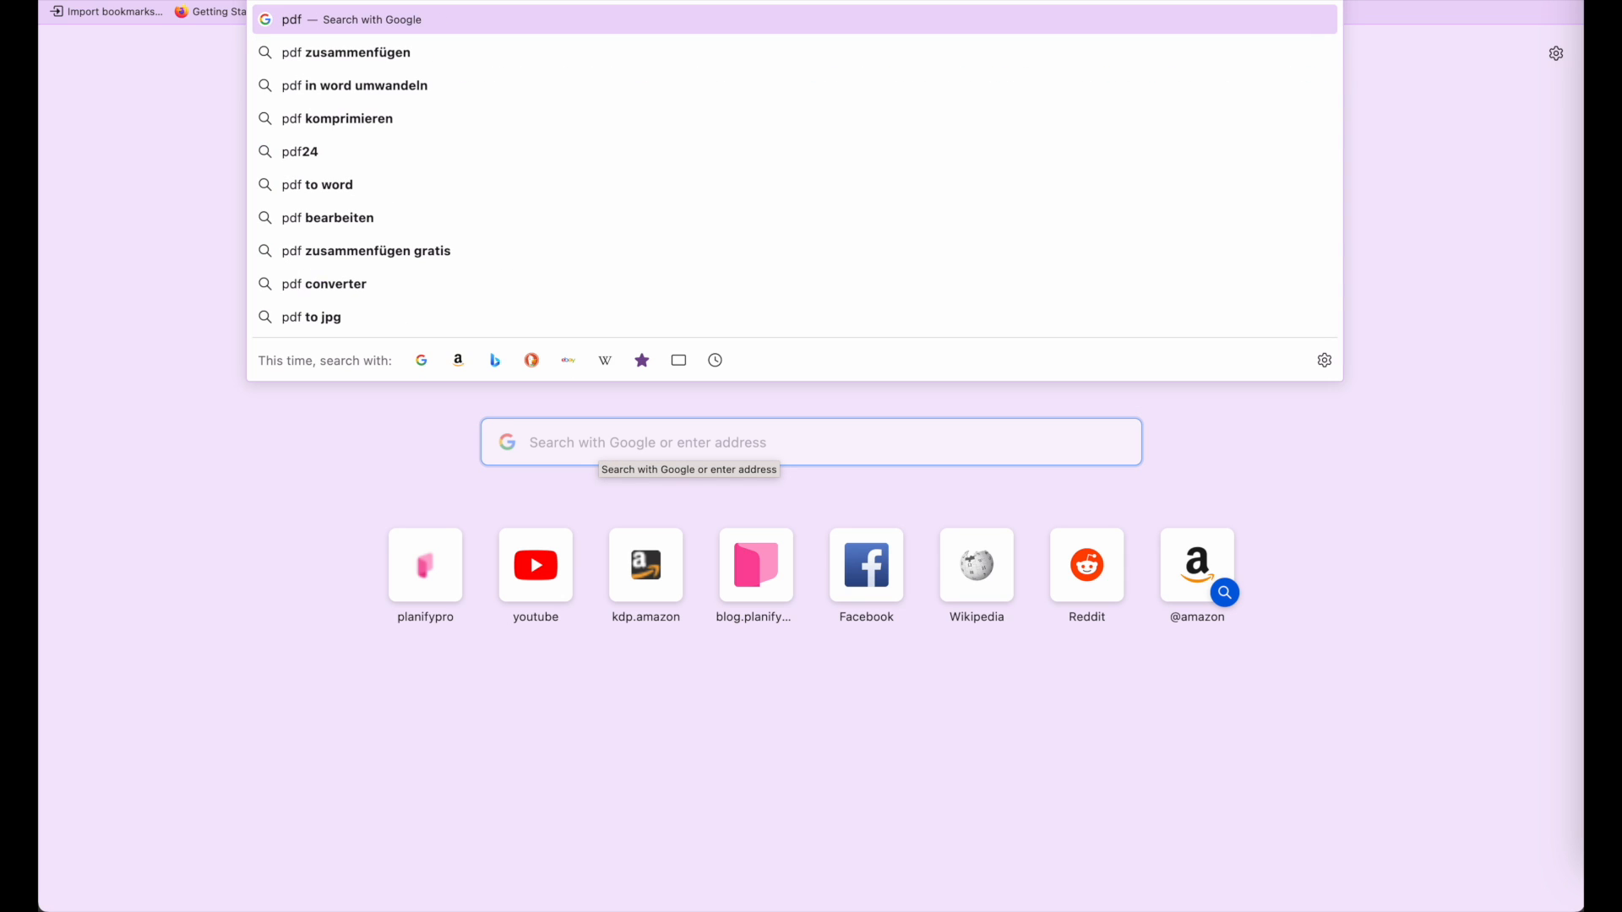
type(" remove page")
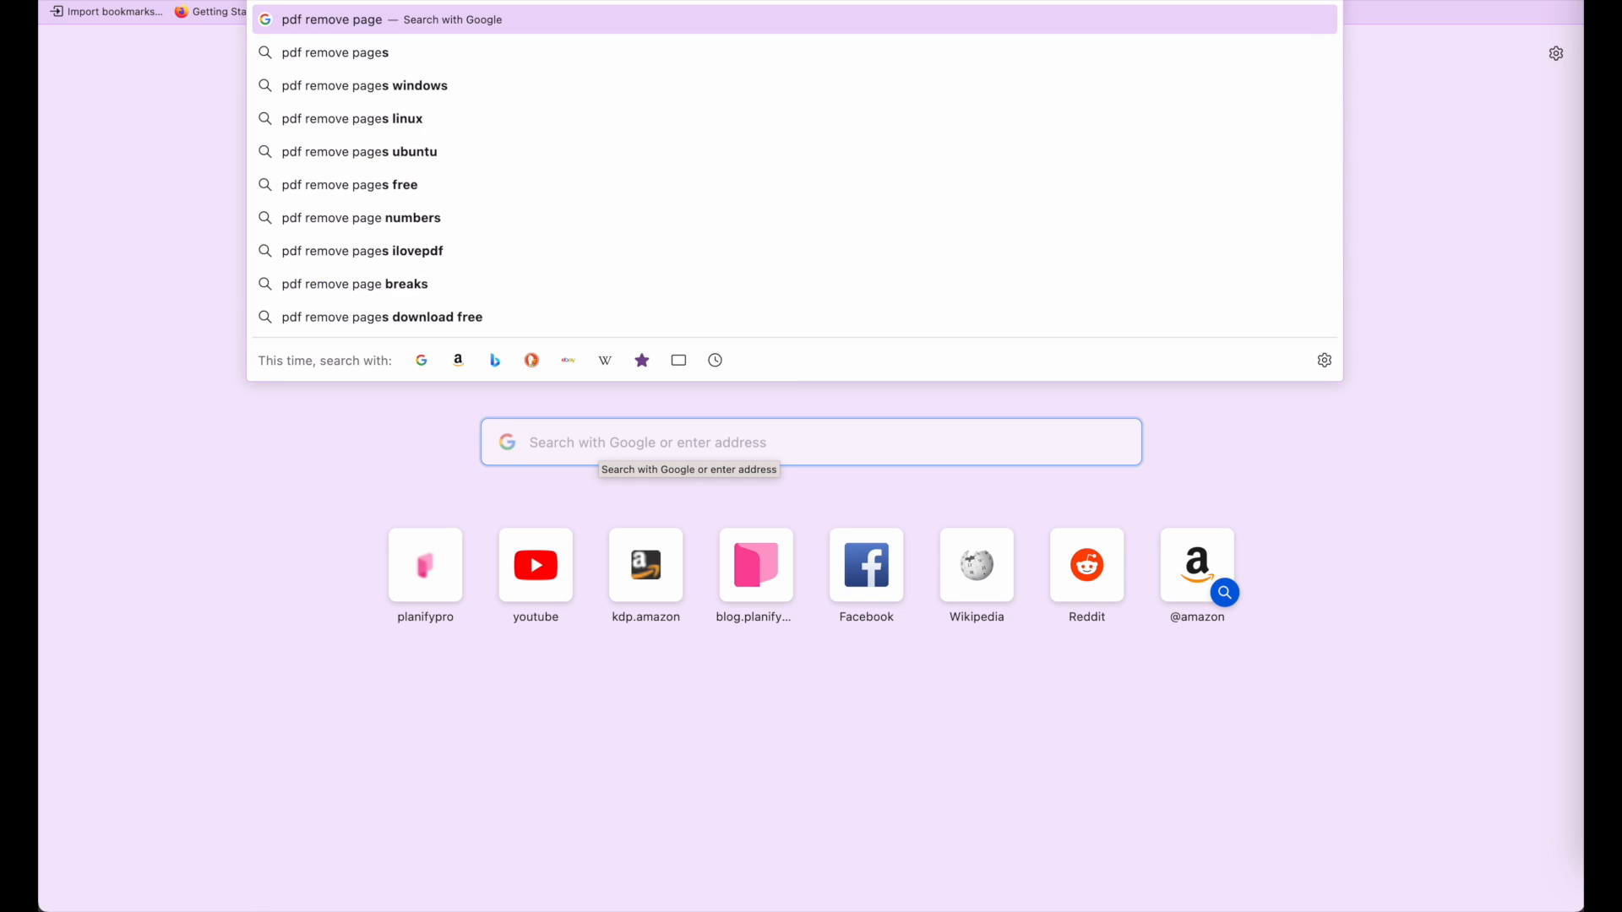
key("Return")
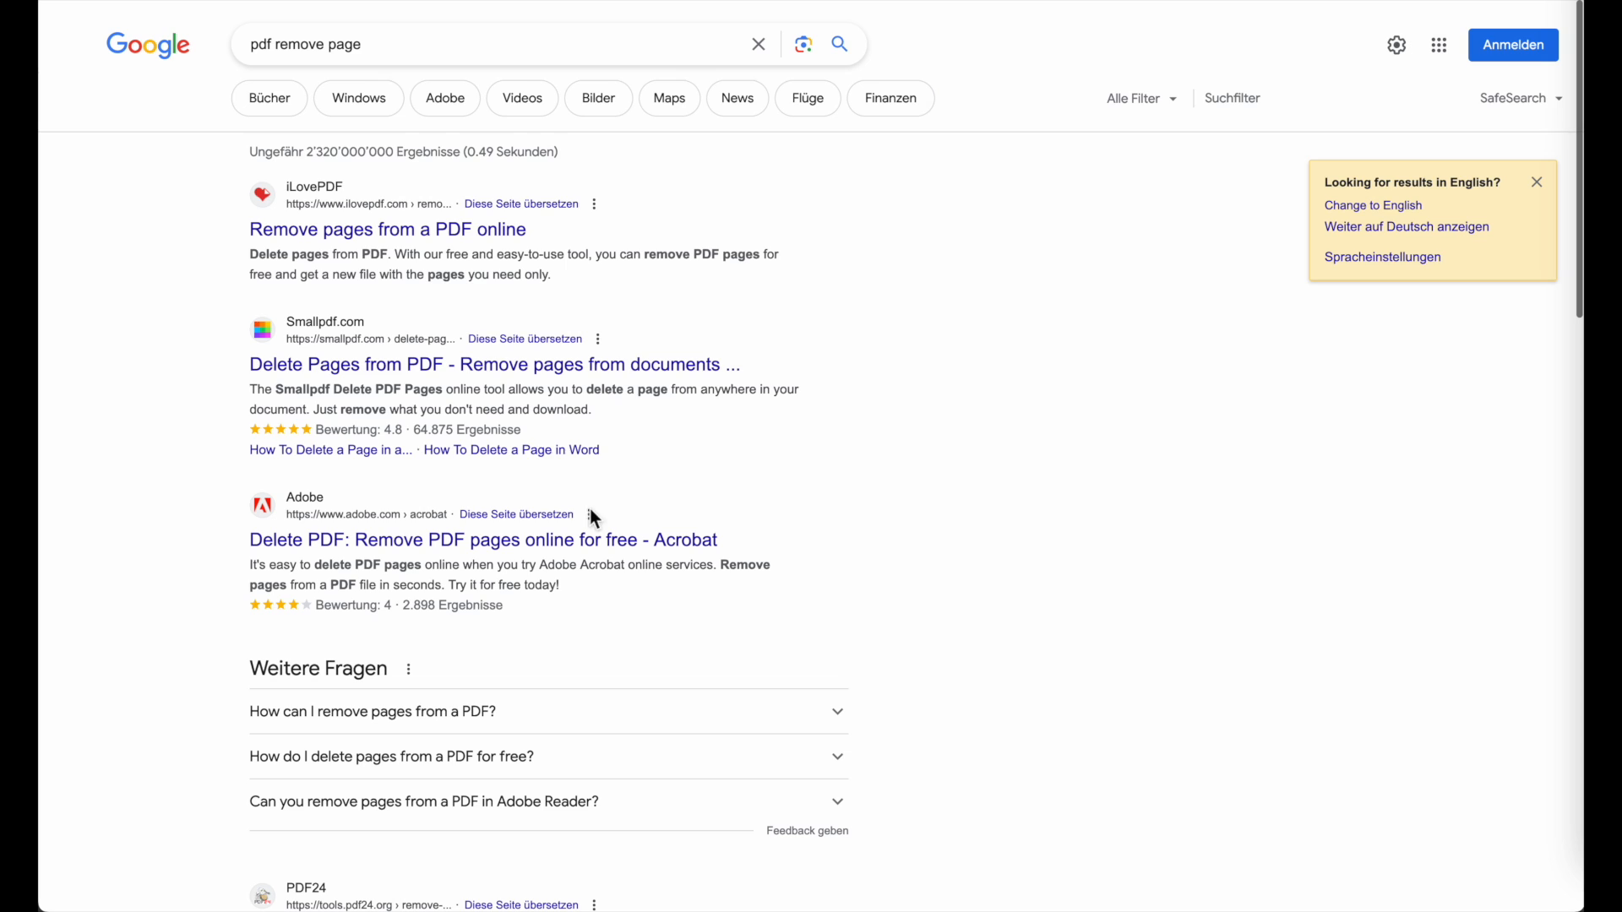
left_click(455, 233)
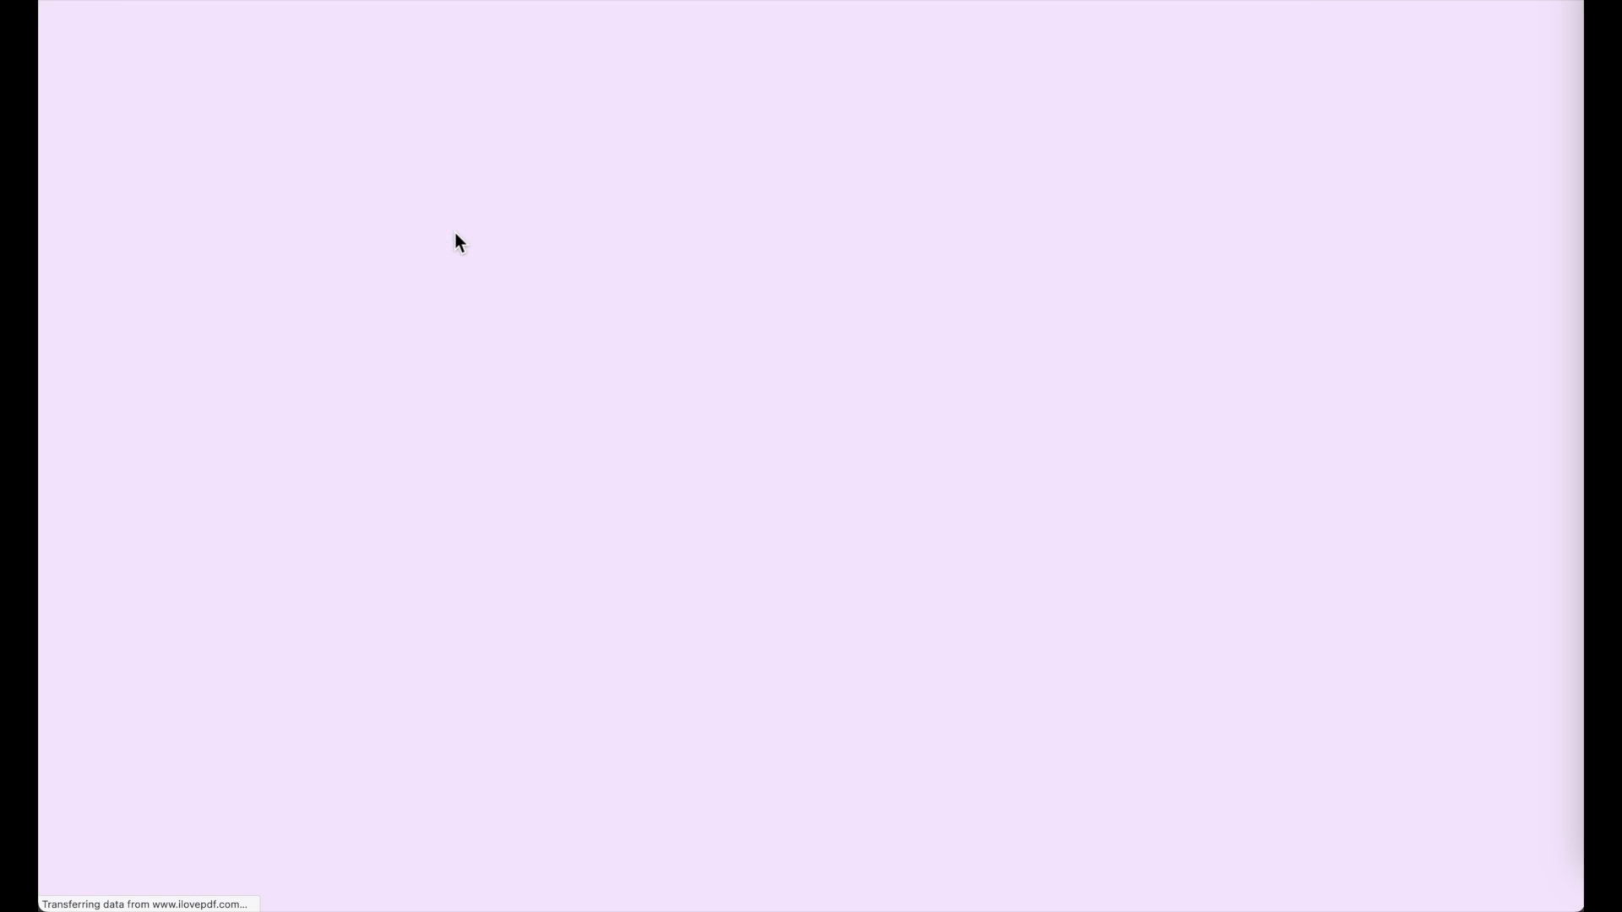
Load KDP Testing PDF.pdf from the Downloads folder into iLovePDF and mark page 1 for removal.
left_click(826, 271)
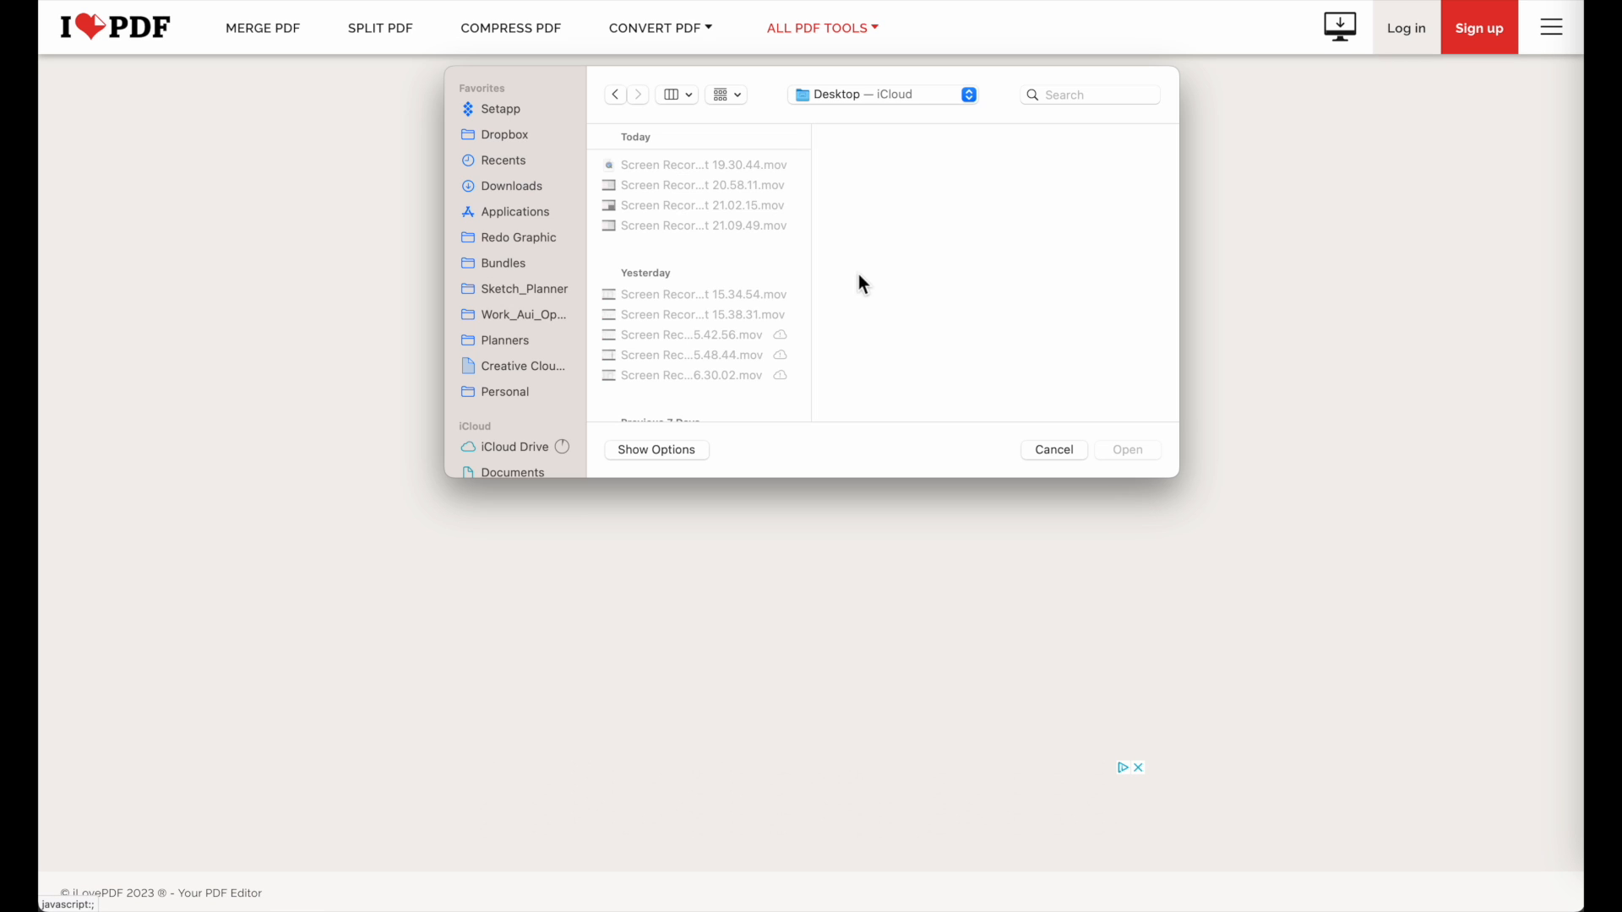
left_click(512, 188)
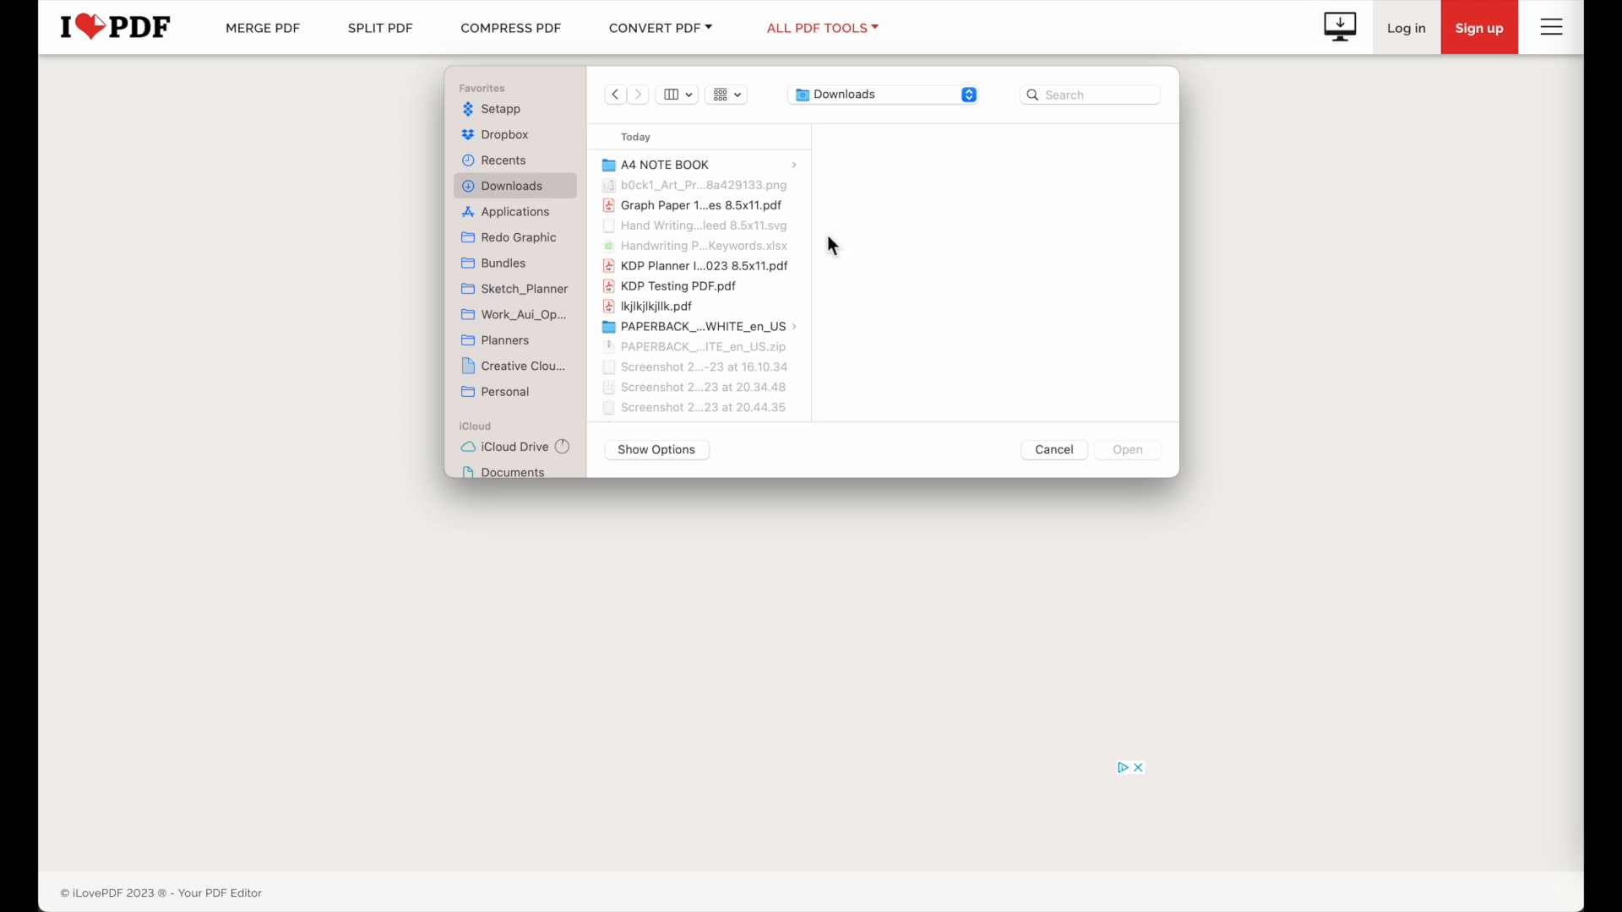
left_click(703, 267)
left_click(747, 287)
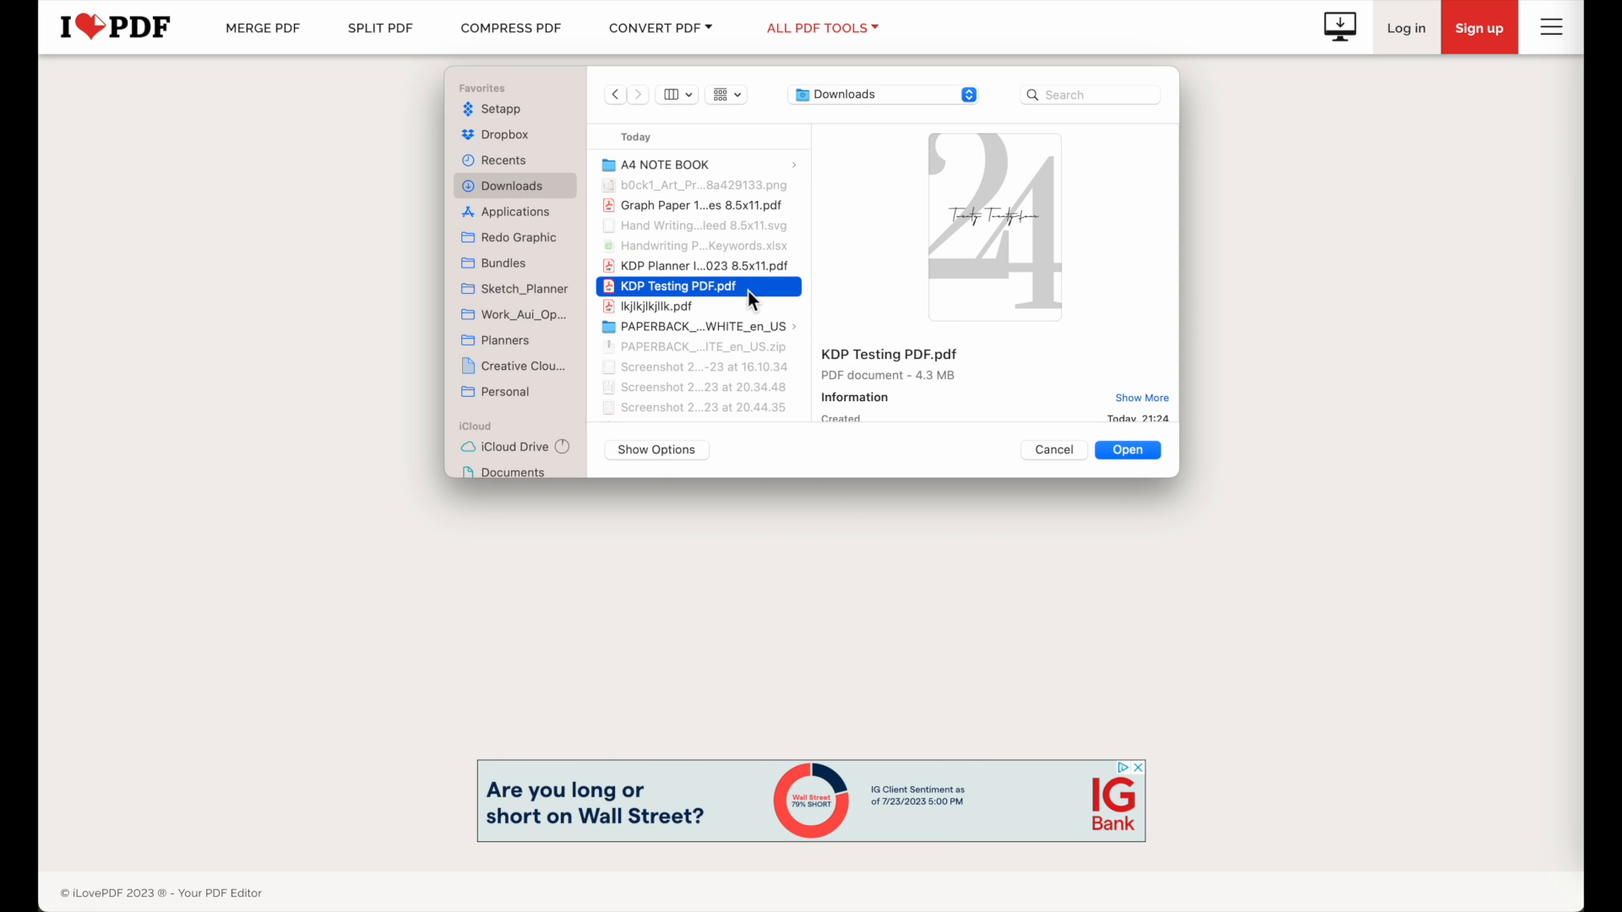
double_click(748, 290)
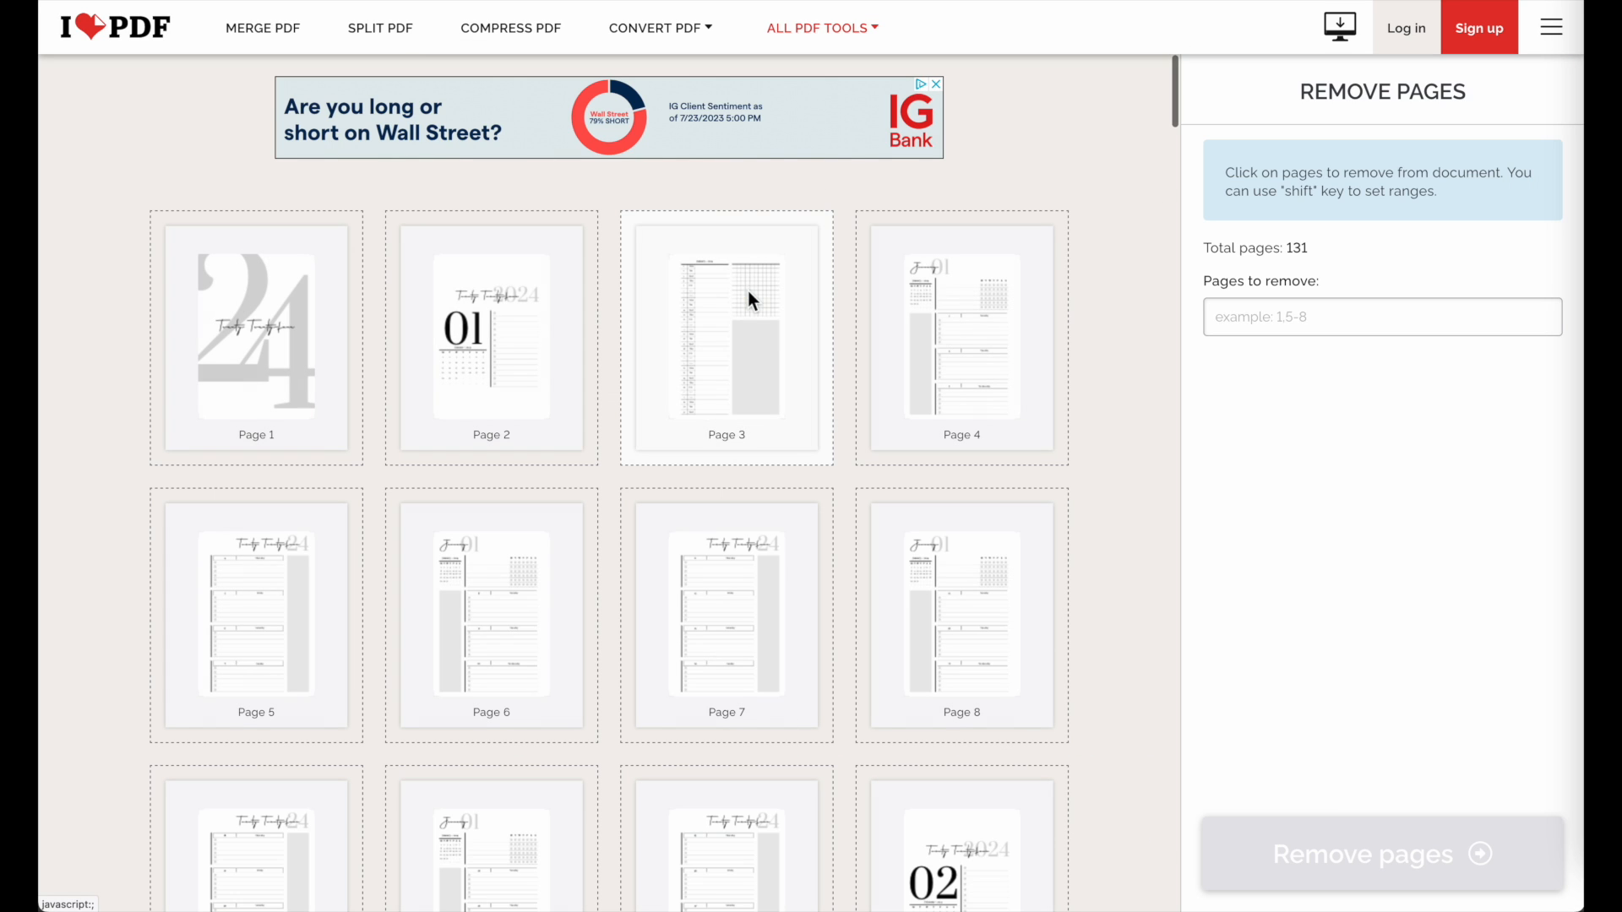
left_click(235, 347)
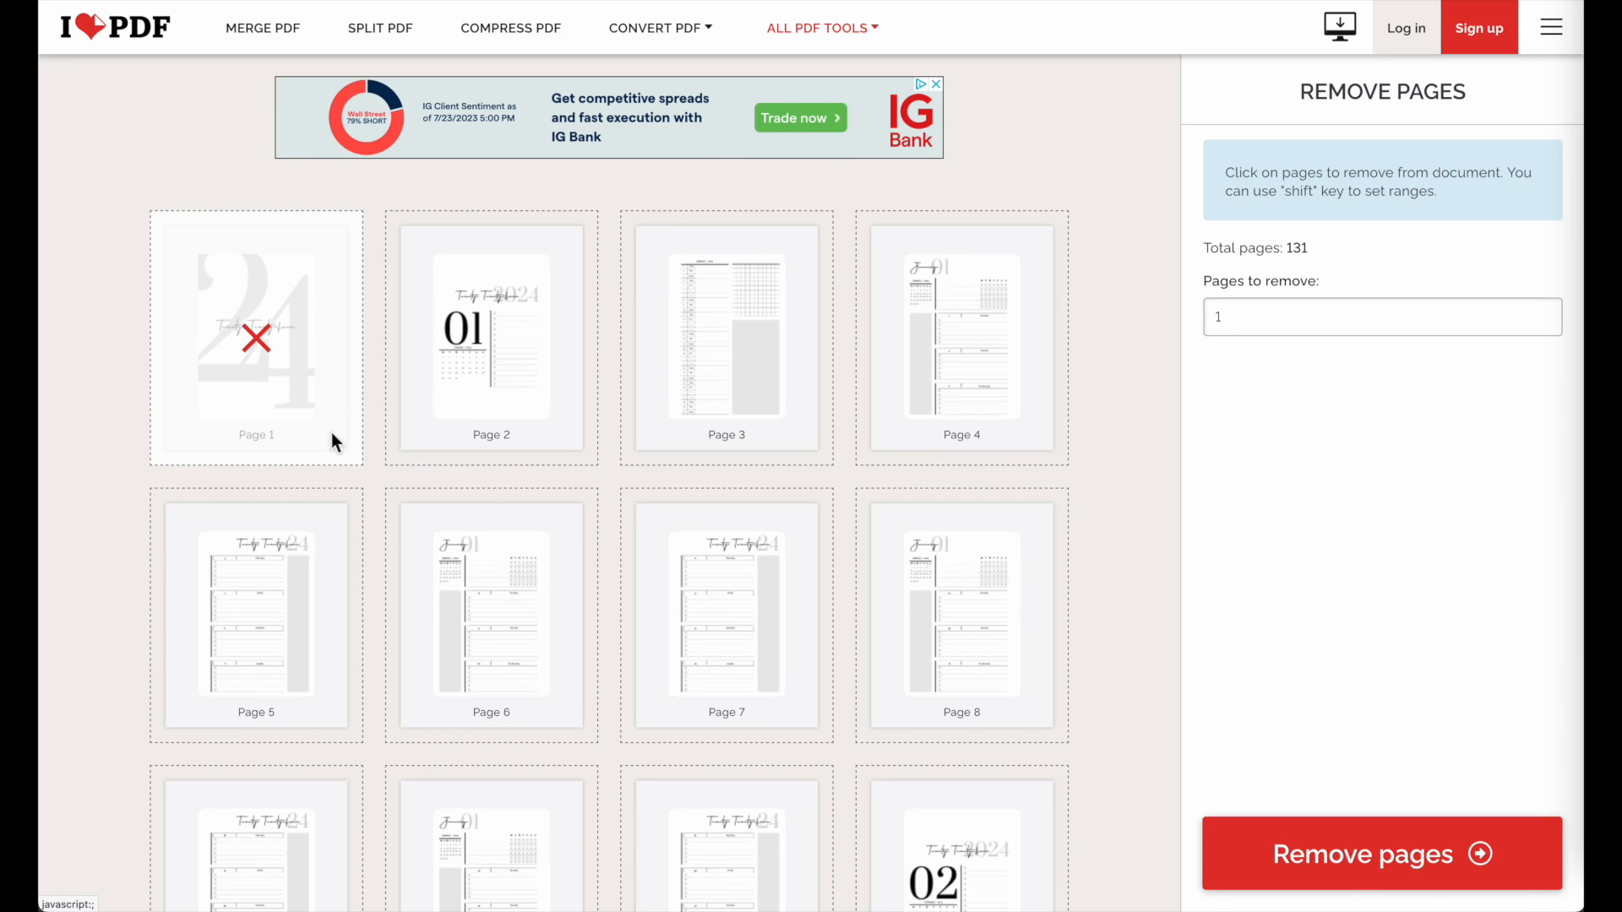
Unmark page 1, mark page 12 for removal instead, and remove it from the PDF in iLovePDF.
left_click(282, 359)
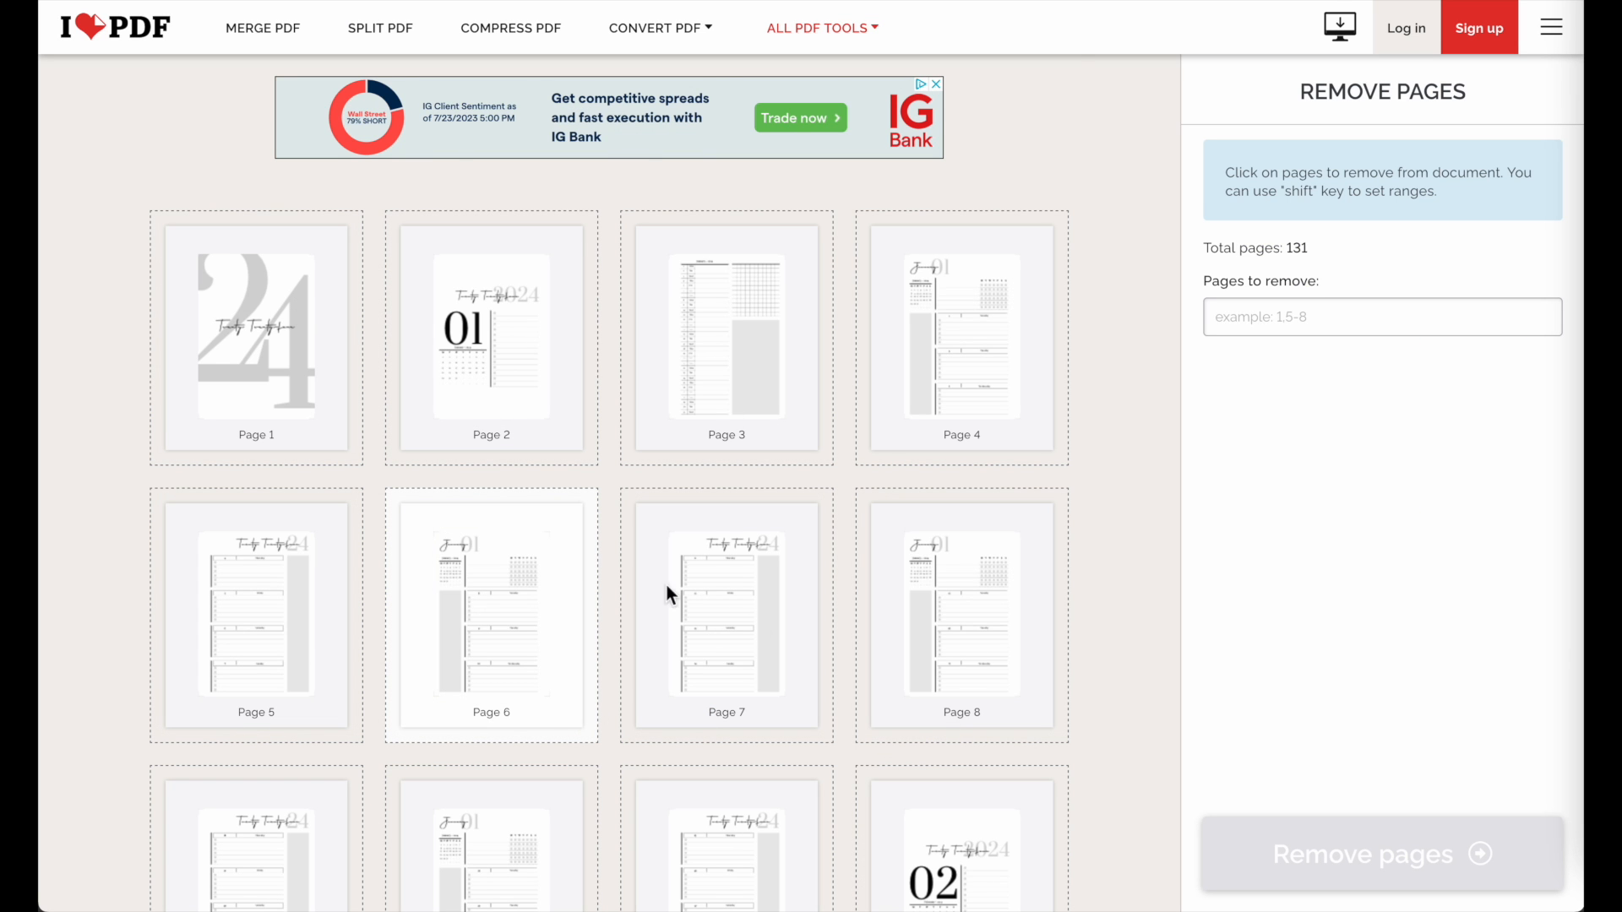
left_click(1060, 790)
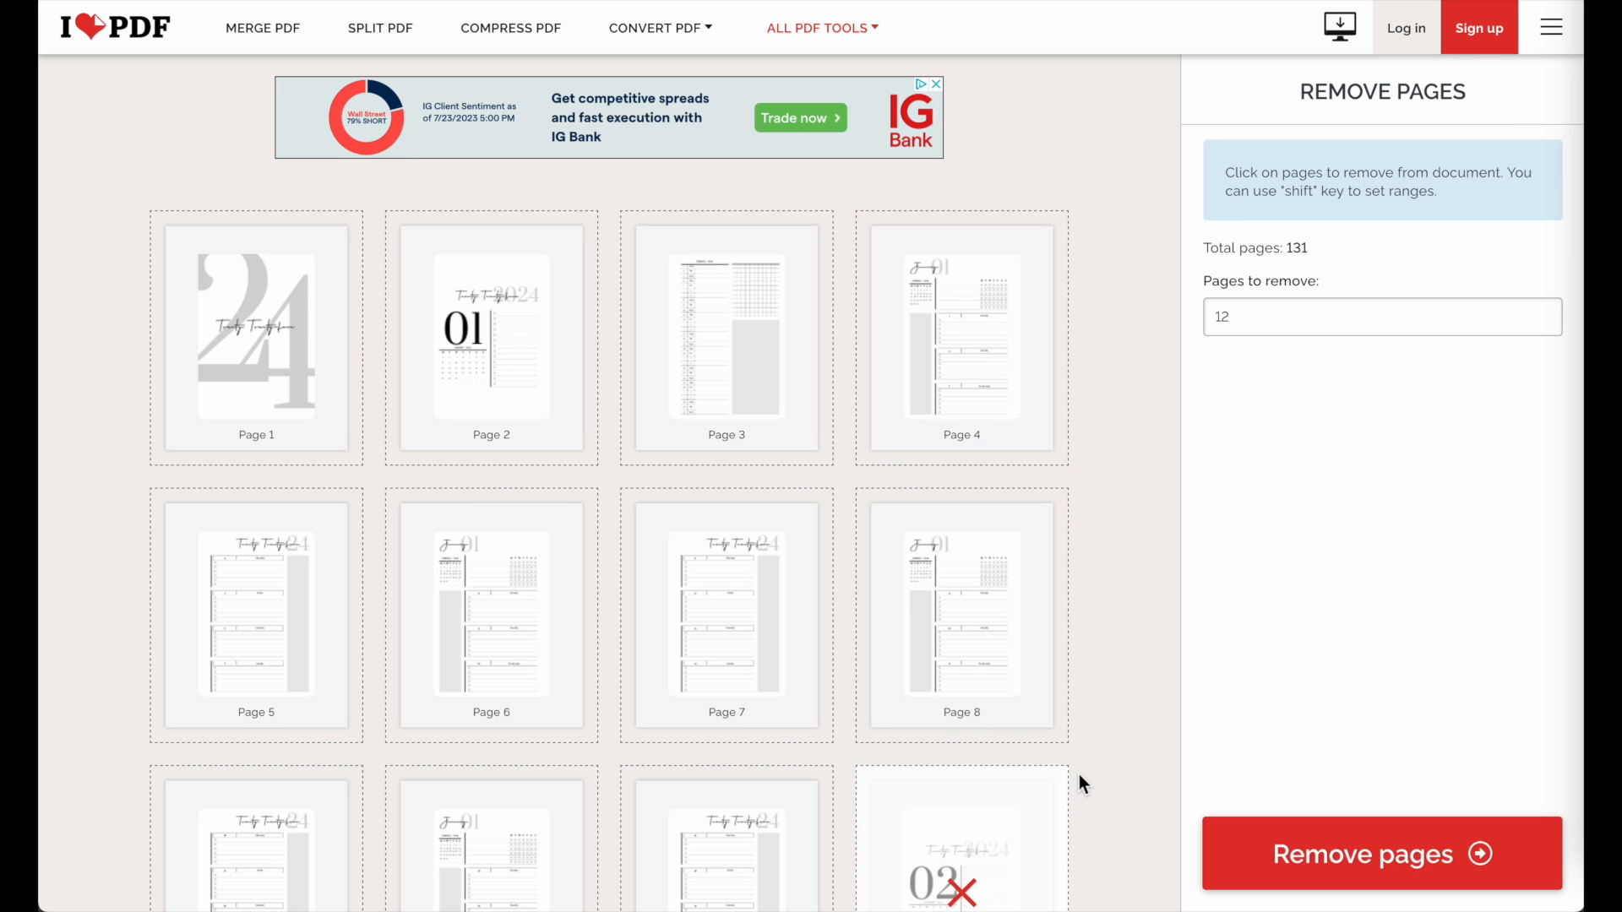
left_click(1360, 865)
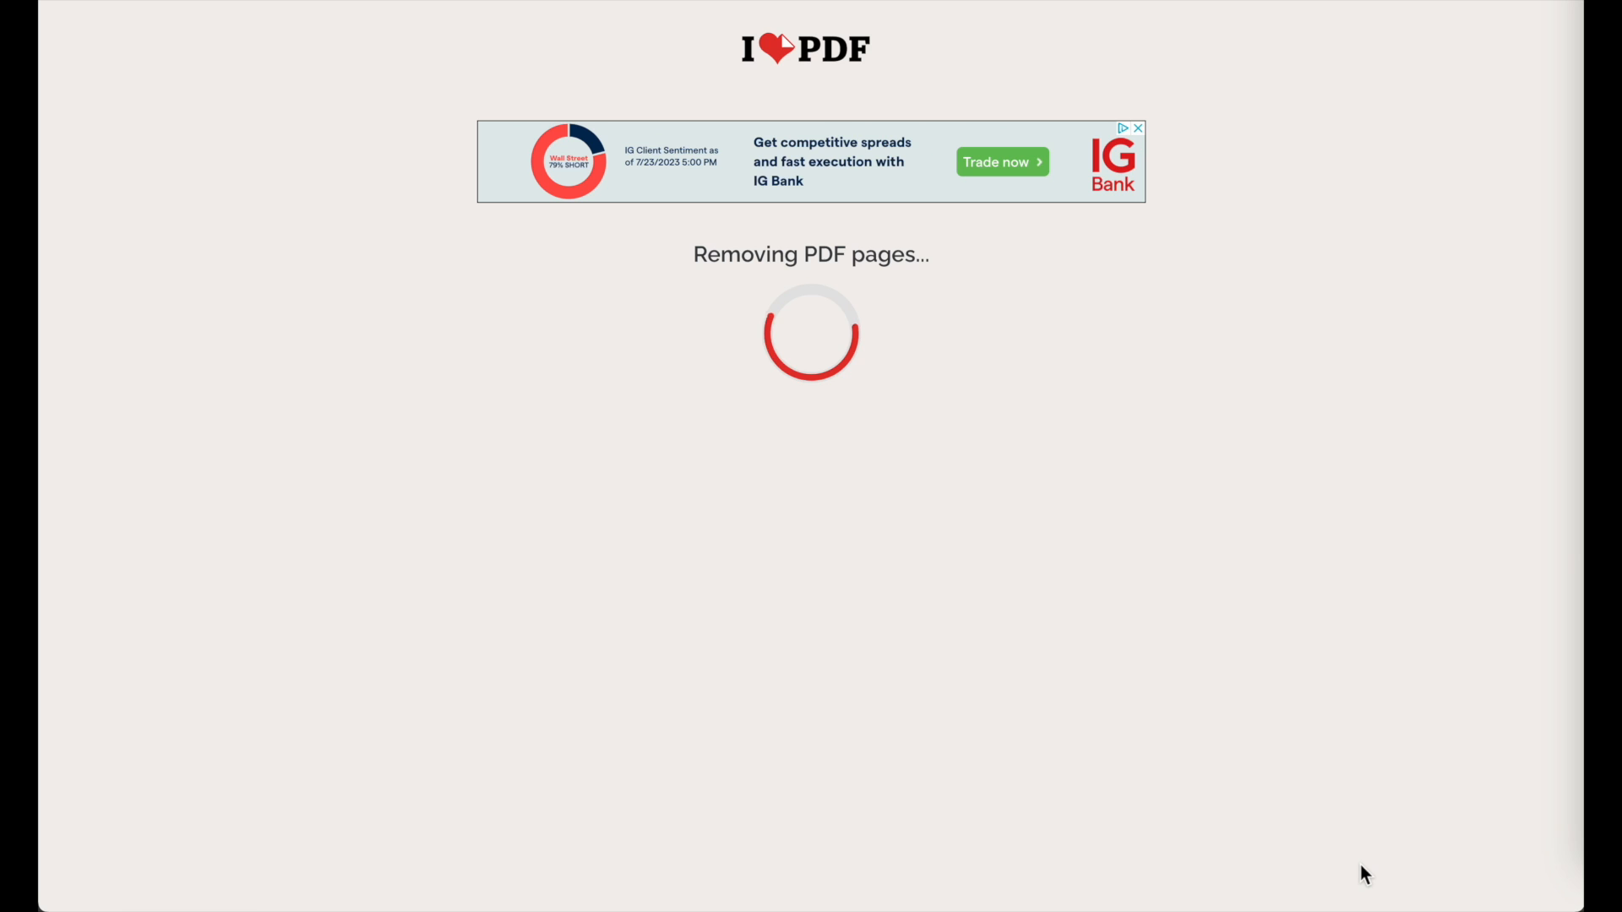
Download KDP Testing PDF_removed.pdf and look through its pages in the browser.
left_click(828, 162)
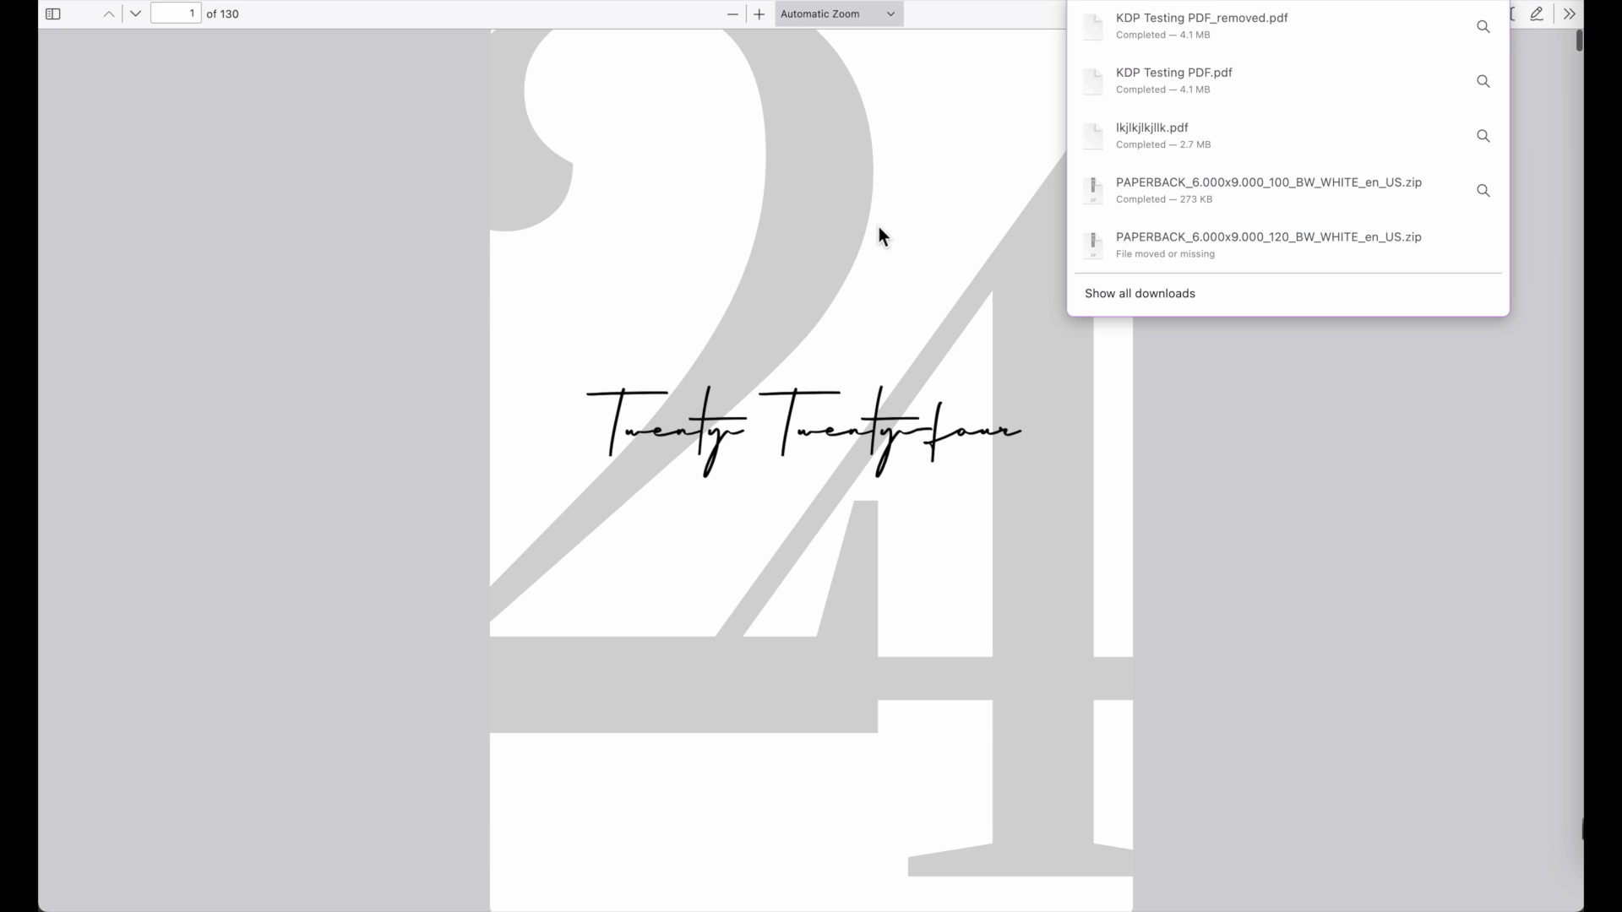
left_click(1460, 37)
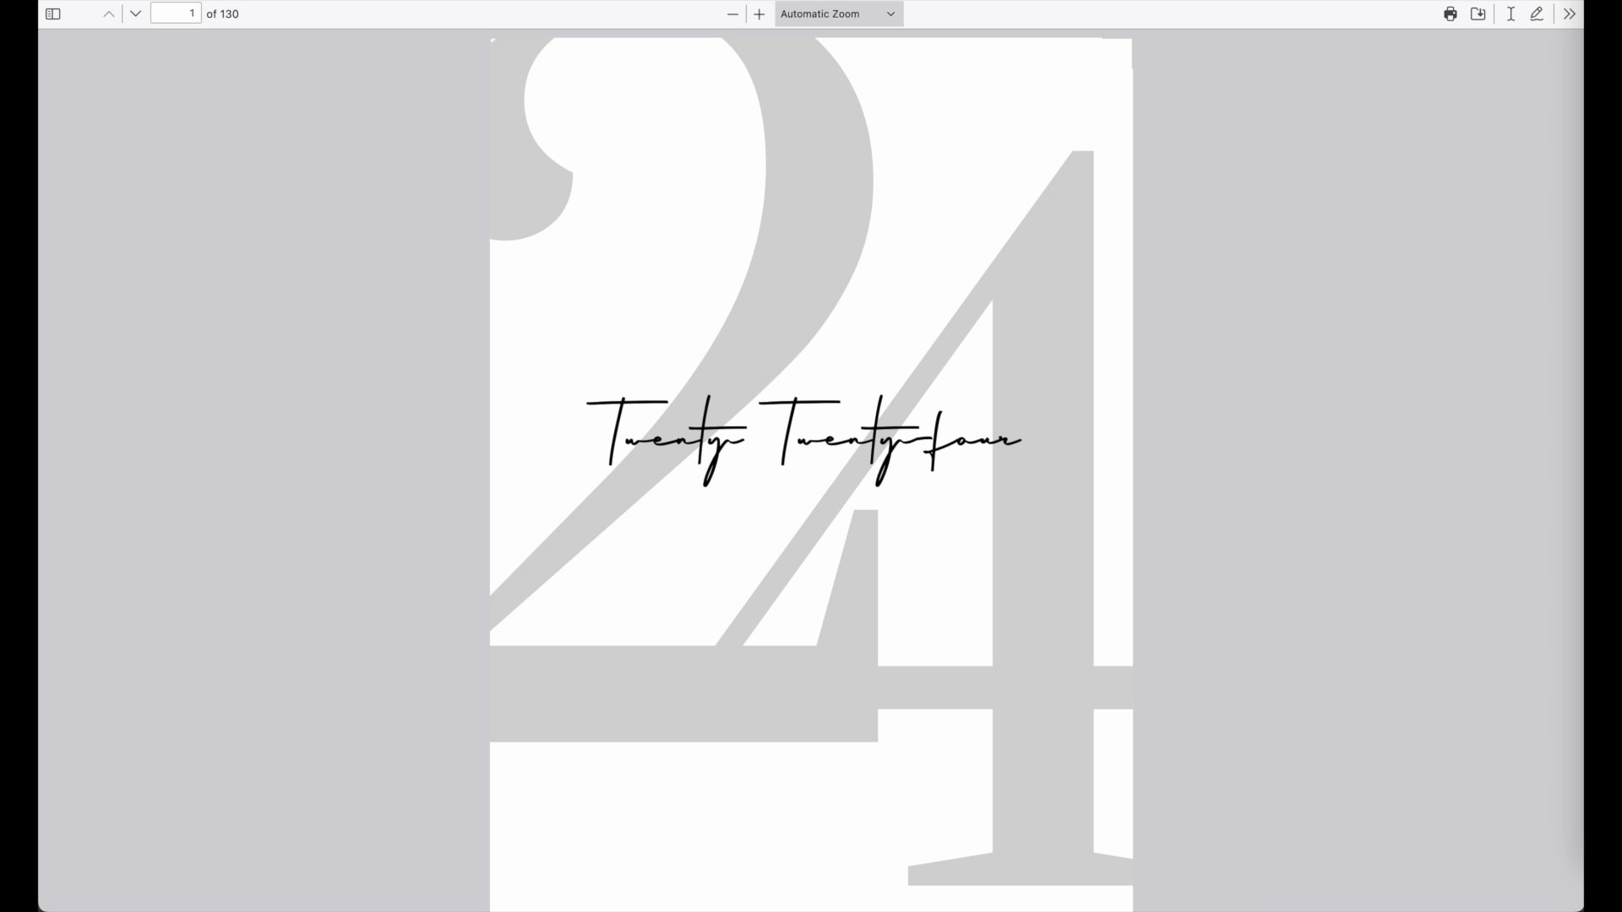
scroll(906, 382, "down", 5)
scroll(907, 380, "down", 20)
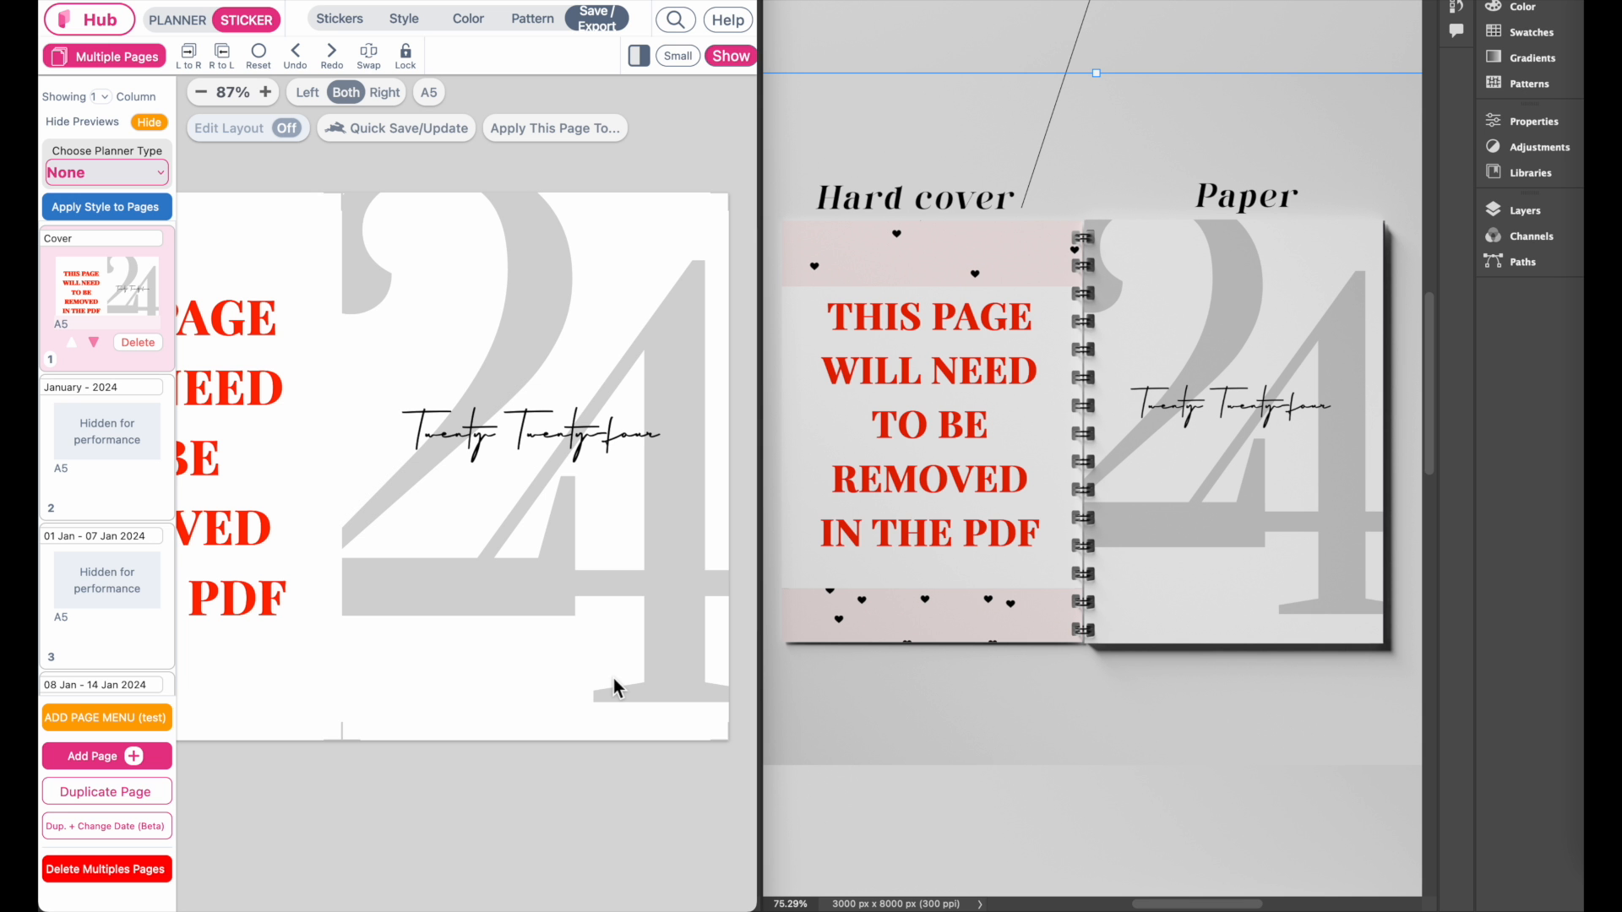
Compare the planner's Cover spread in Planify Pro with the hard cover and paper in the spiral notebook mockup.
scroll(1069, 514, "up", 6)
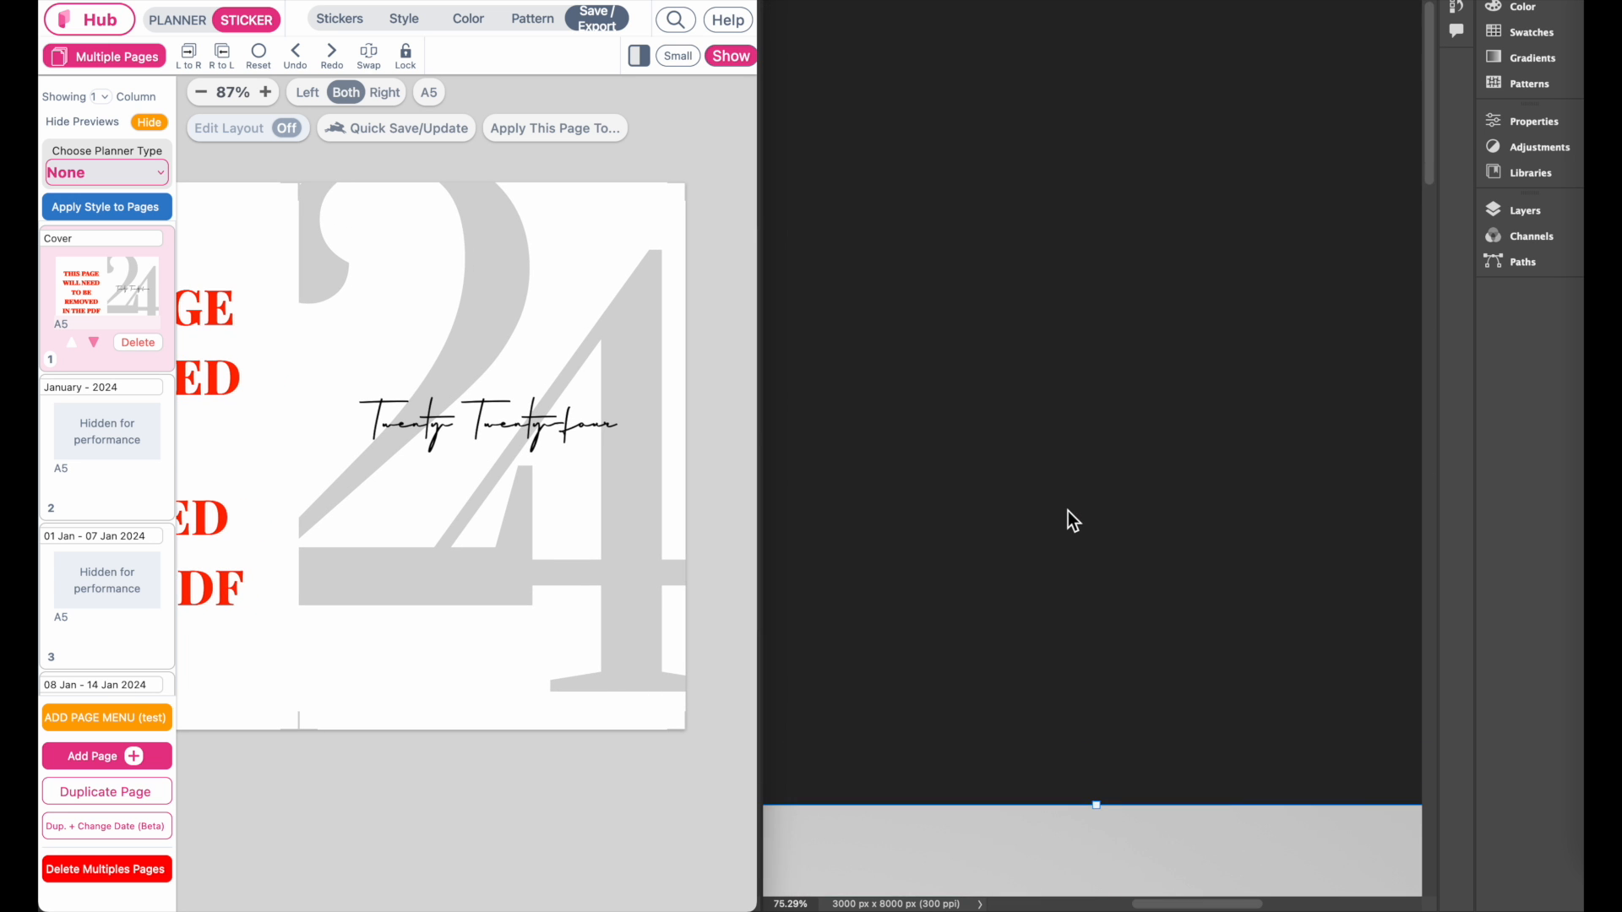
scroll(1068, 510, "down", 6)
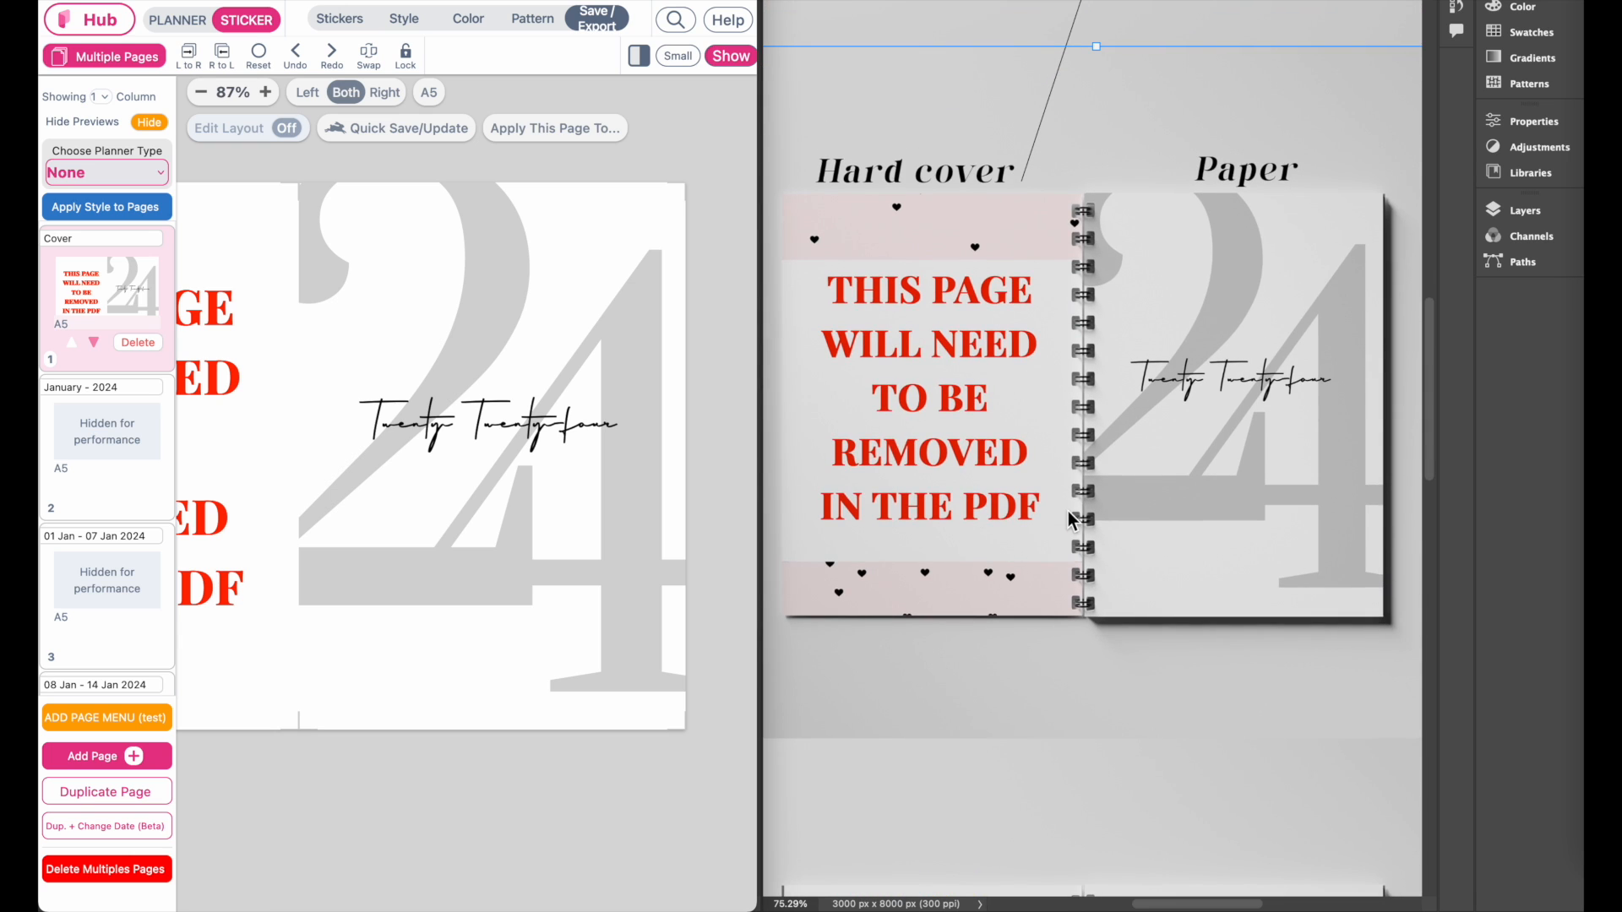
scroll(534, 517, "left", 3)
scroll(534, 527, "right", 2)
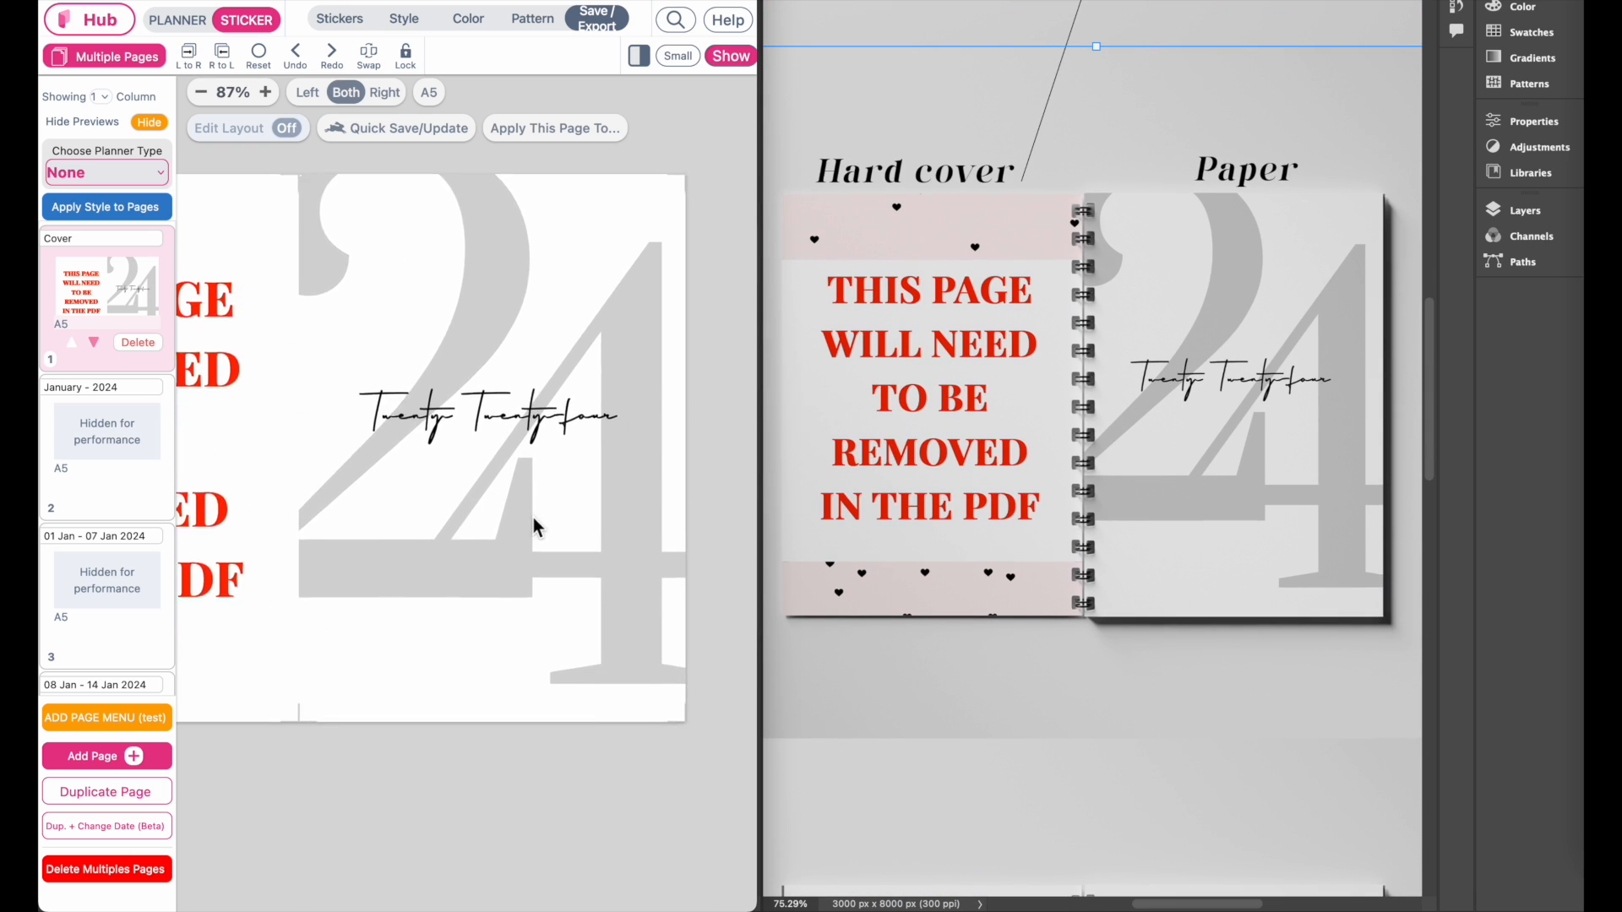
scroll(534, 528, "left", 5)
scroll(534, 528, "right", 3)
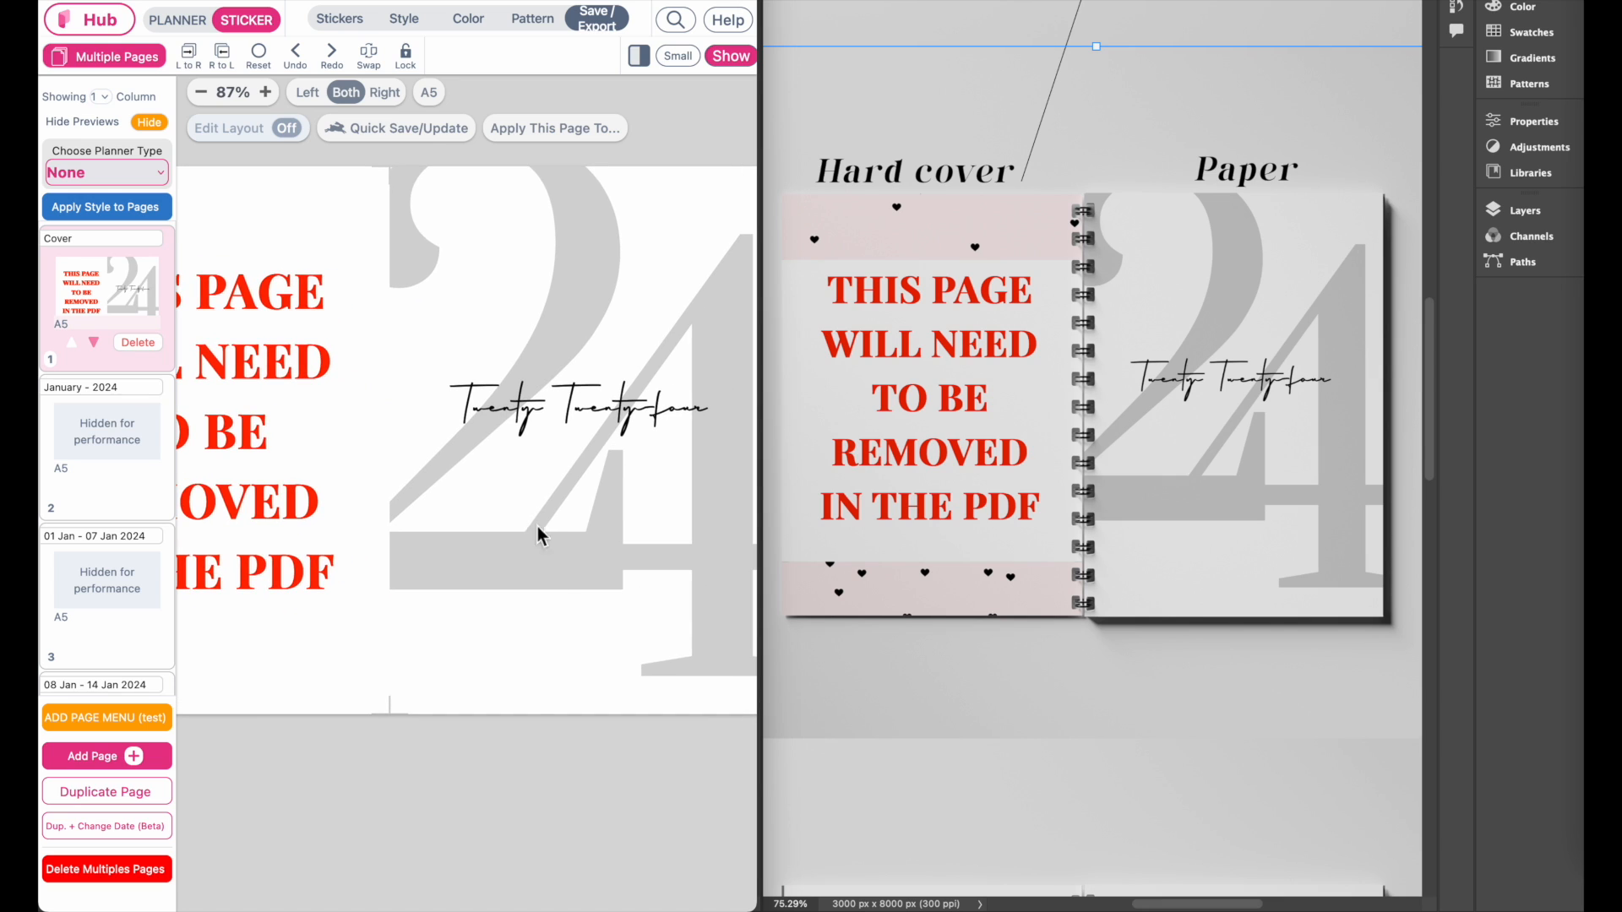
Open the January - 2024 and 01 Jan - 07 Jan 2024 spreads and compare them with their notebook mockups.
left_click(108, 435)
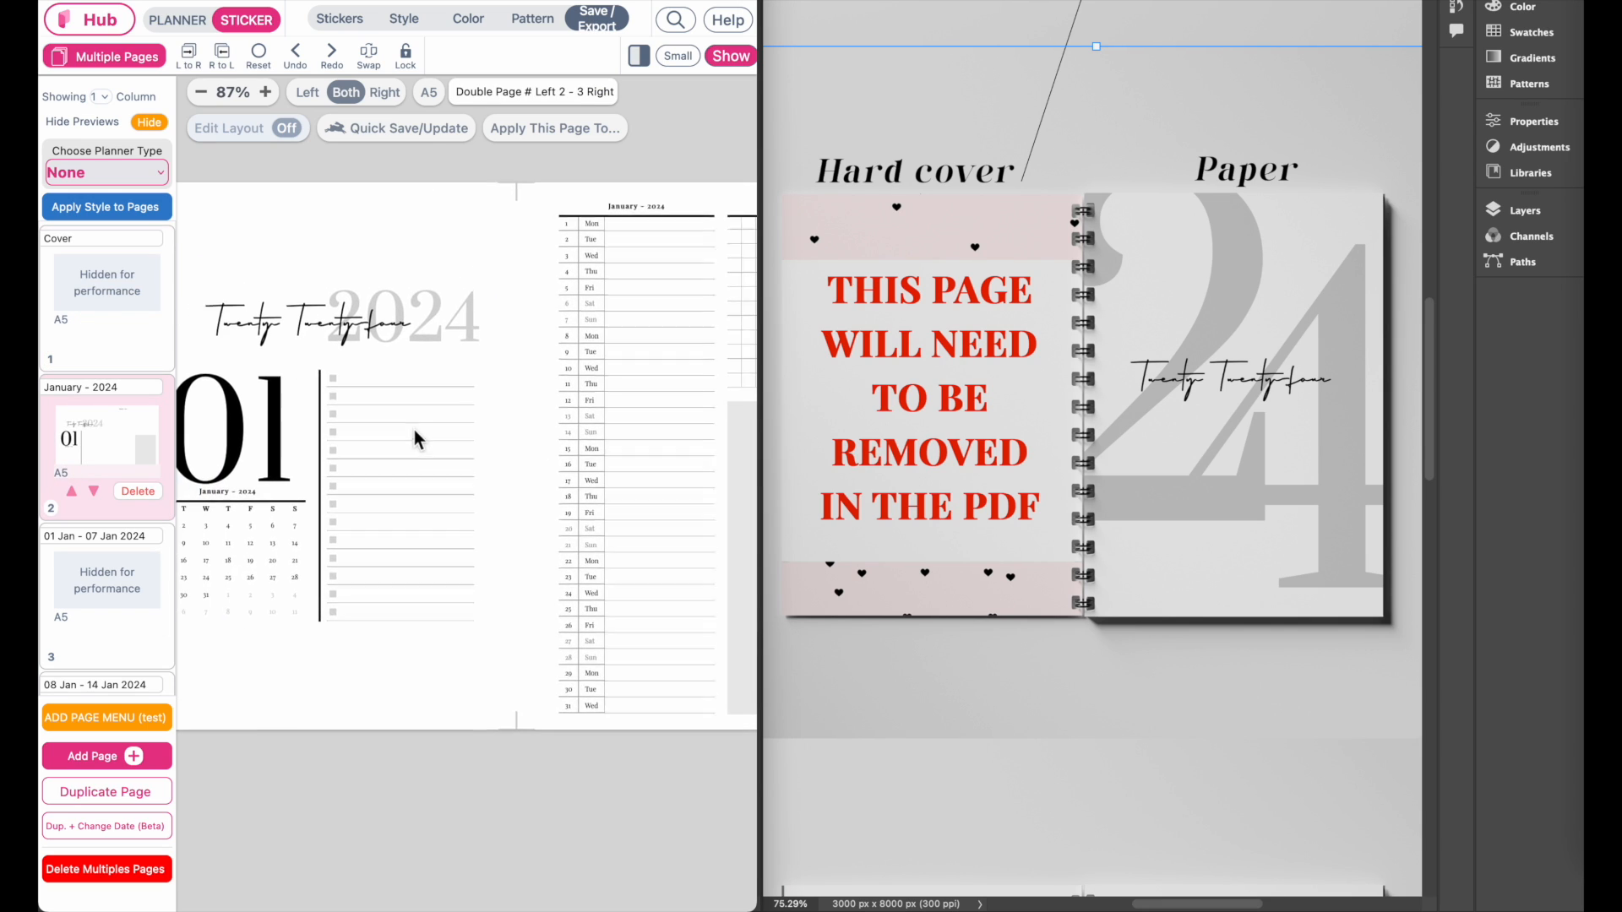
scroll(414, 429, "left", 2)
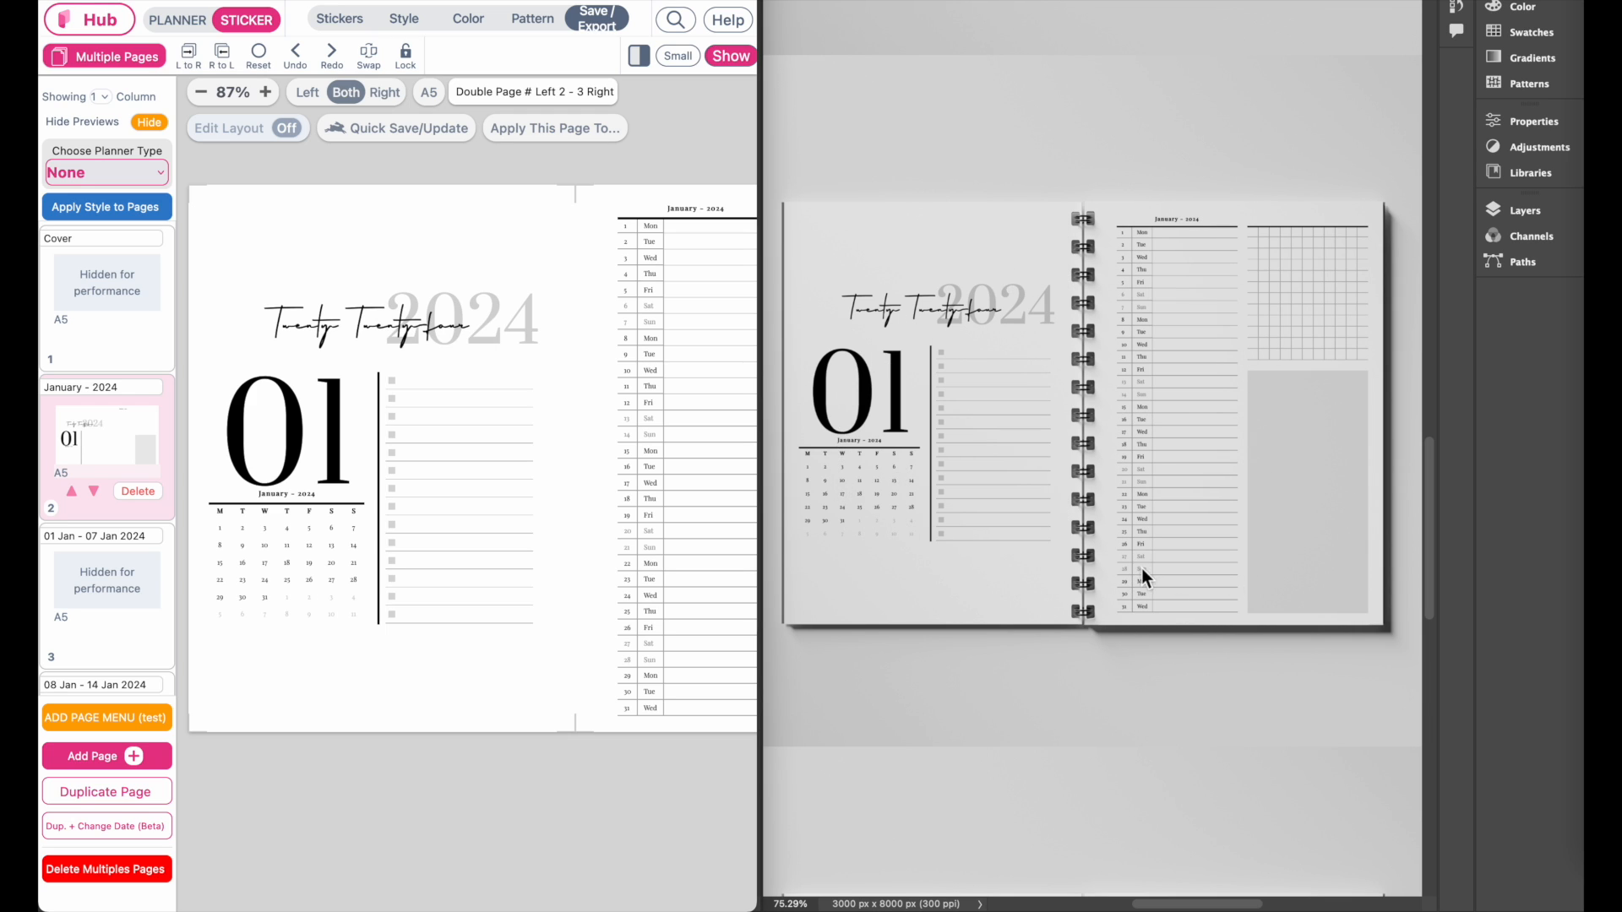
left_click(88, 559)
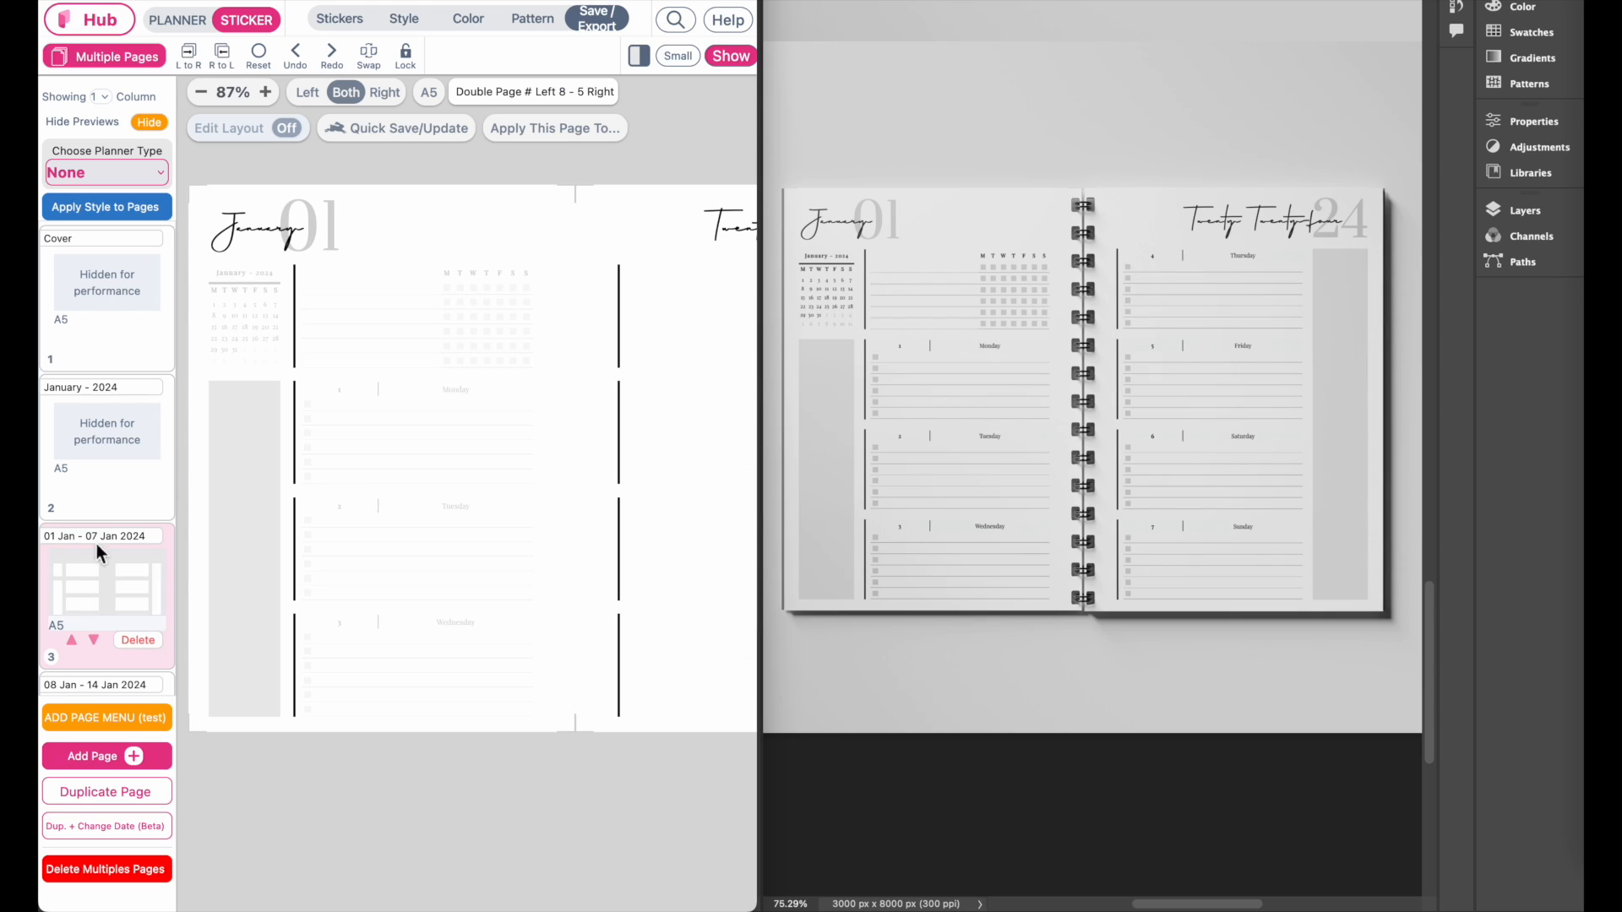
scroll(407, 575, "right", 1)
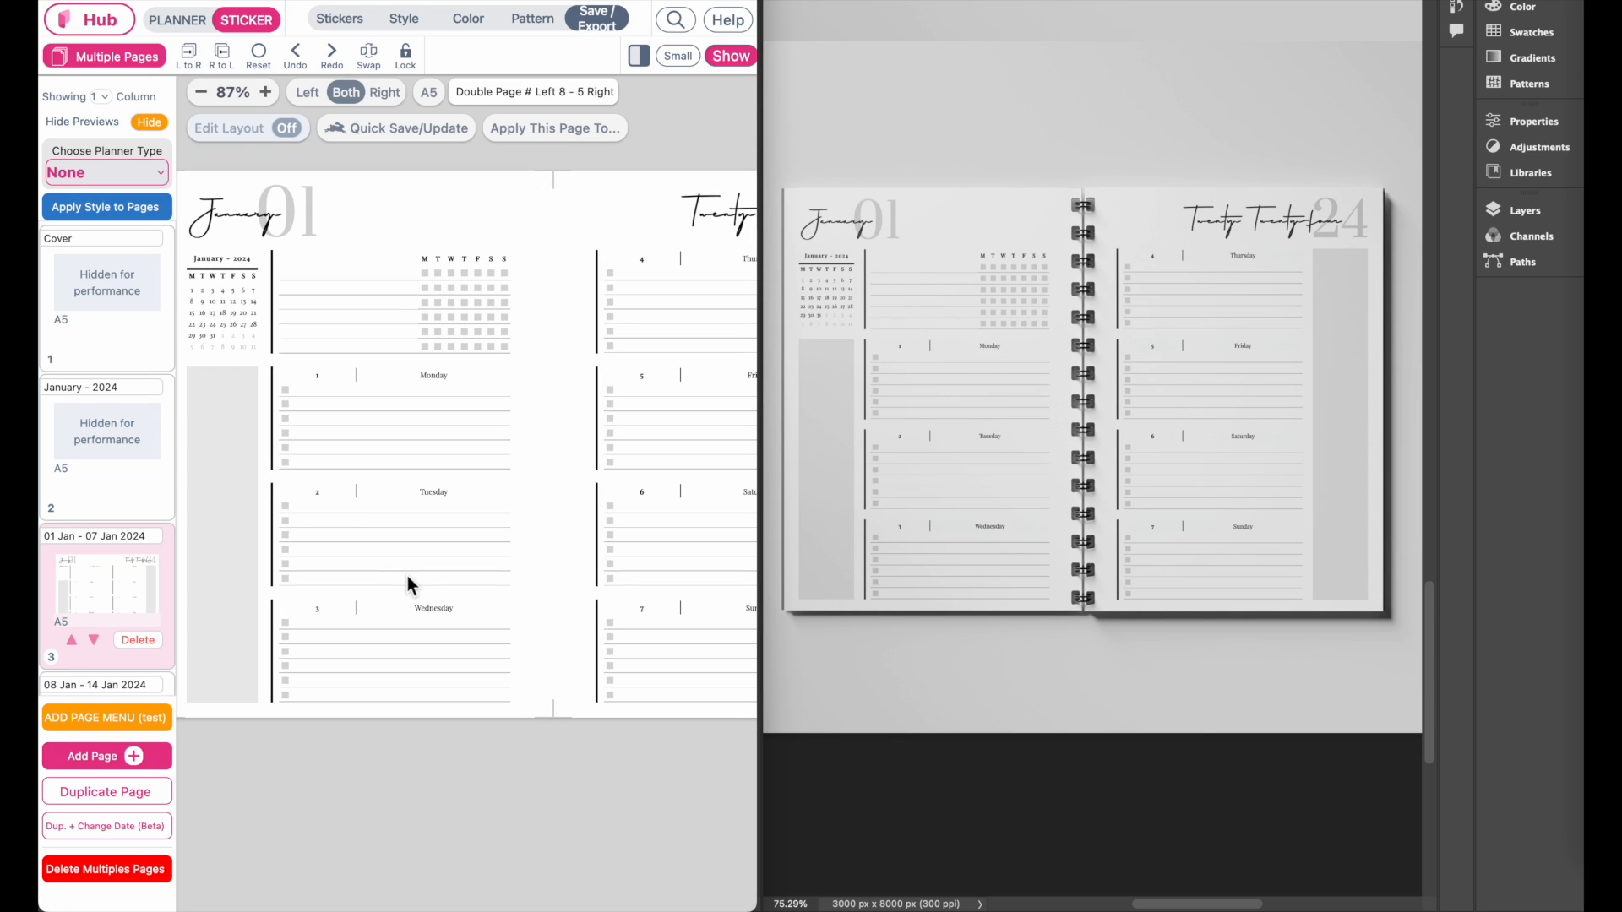
Go through the following spreads, including February - 2024 and the February weeks, to examine how the double pages are laid out.
scroll(91, 351, "down", 5)
left_click(91, 350)
left_click(85, 469)
left_click(88, 465)
left_click(111, 458)
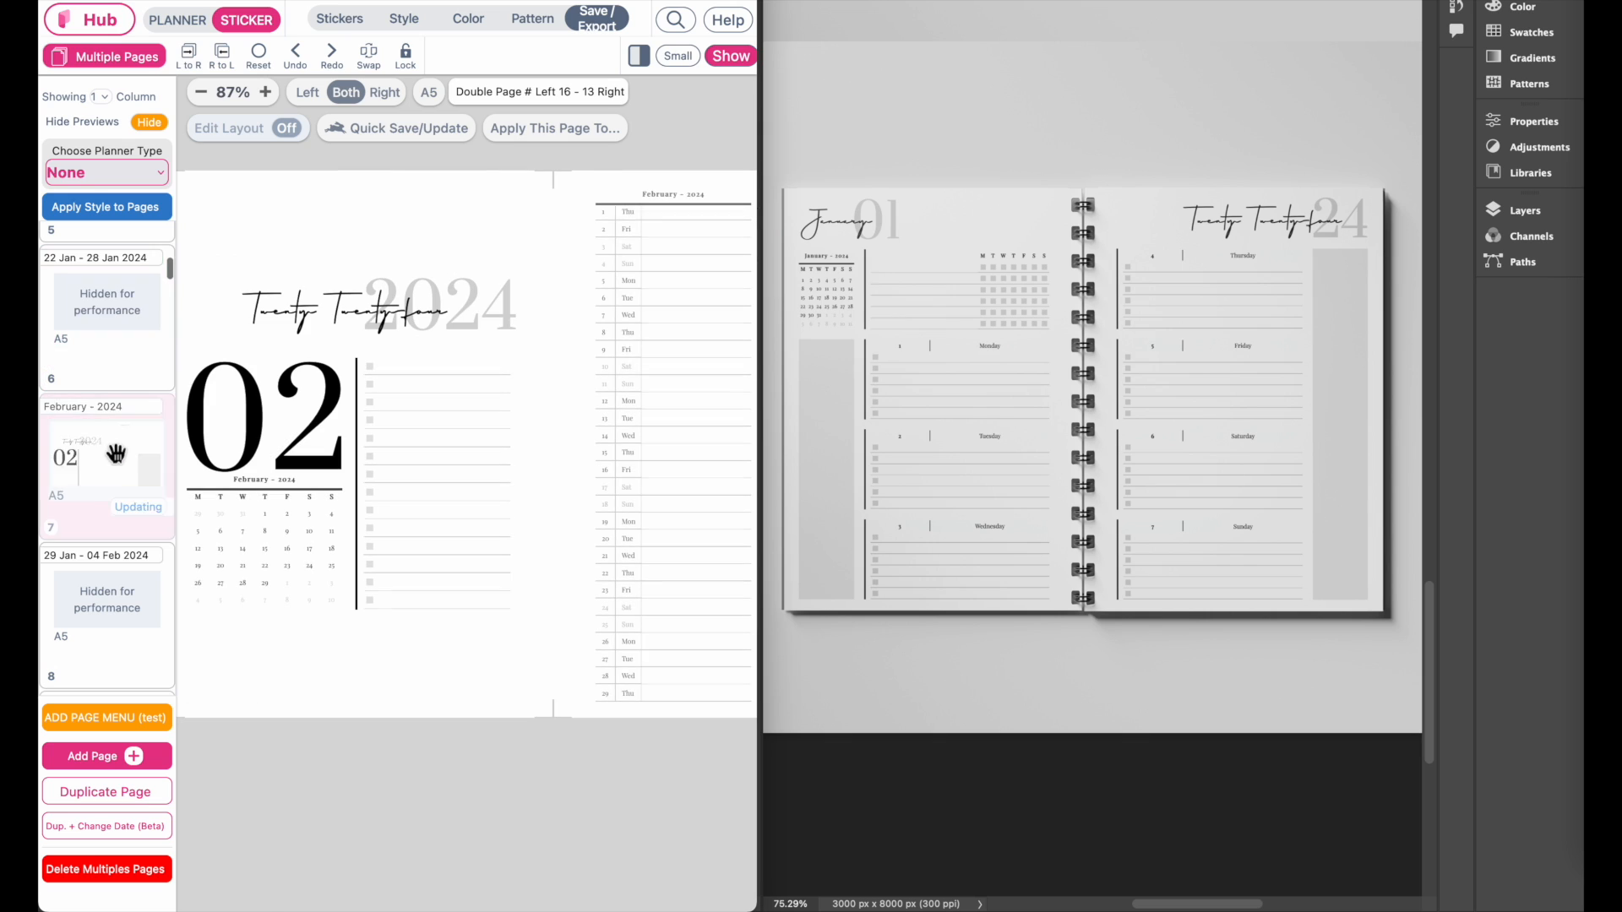
left_click(102, 490)
left_click(102, 511)
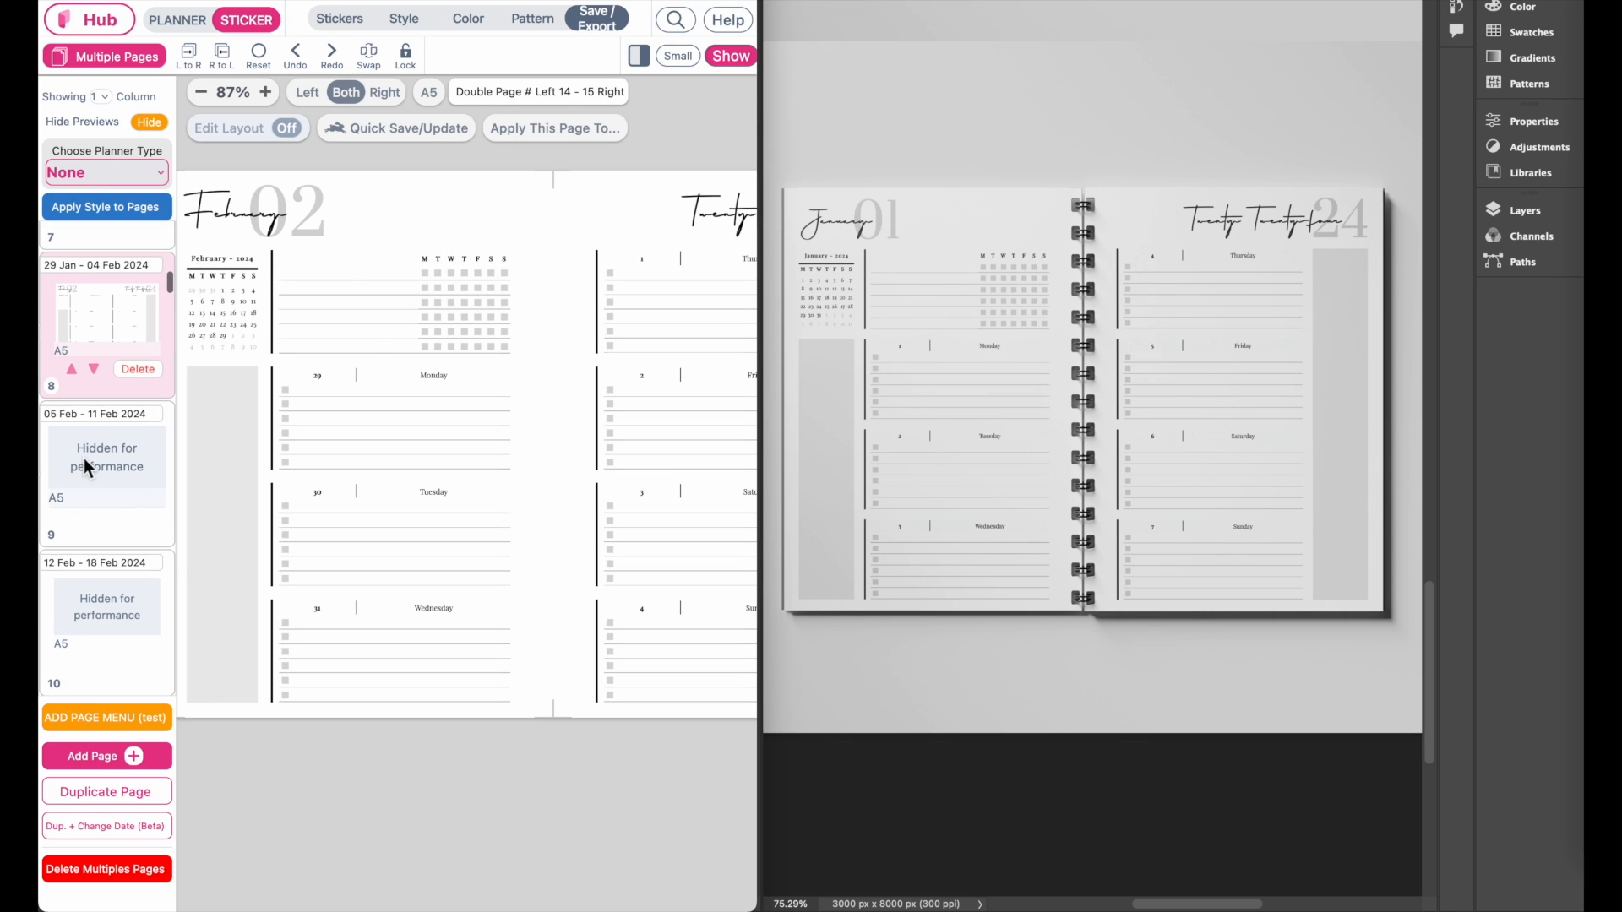
left_click(84, 472)
Return to the Cover spread and compare its two pages with the hard cover and paper of the mockup.
scroll(88, 493, "up", 13)
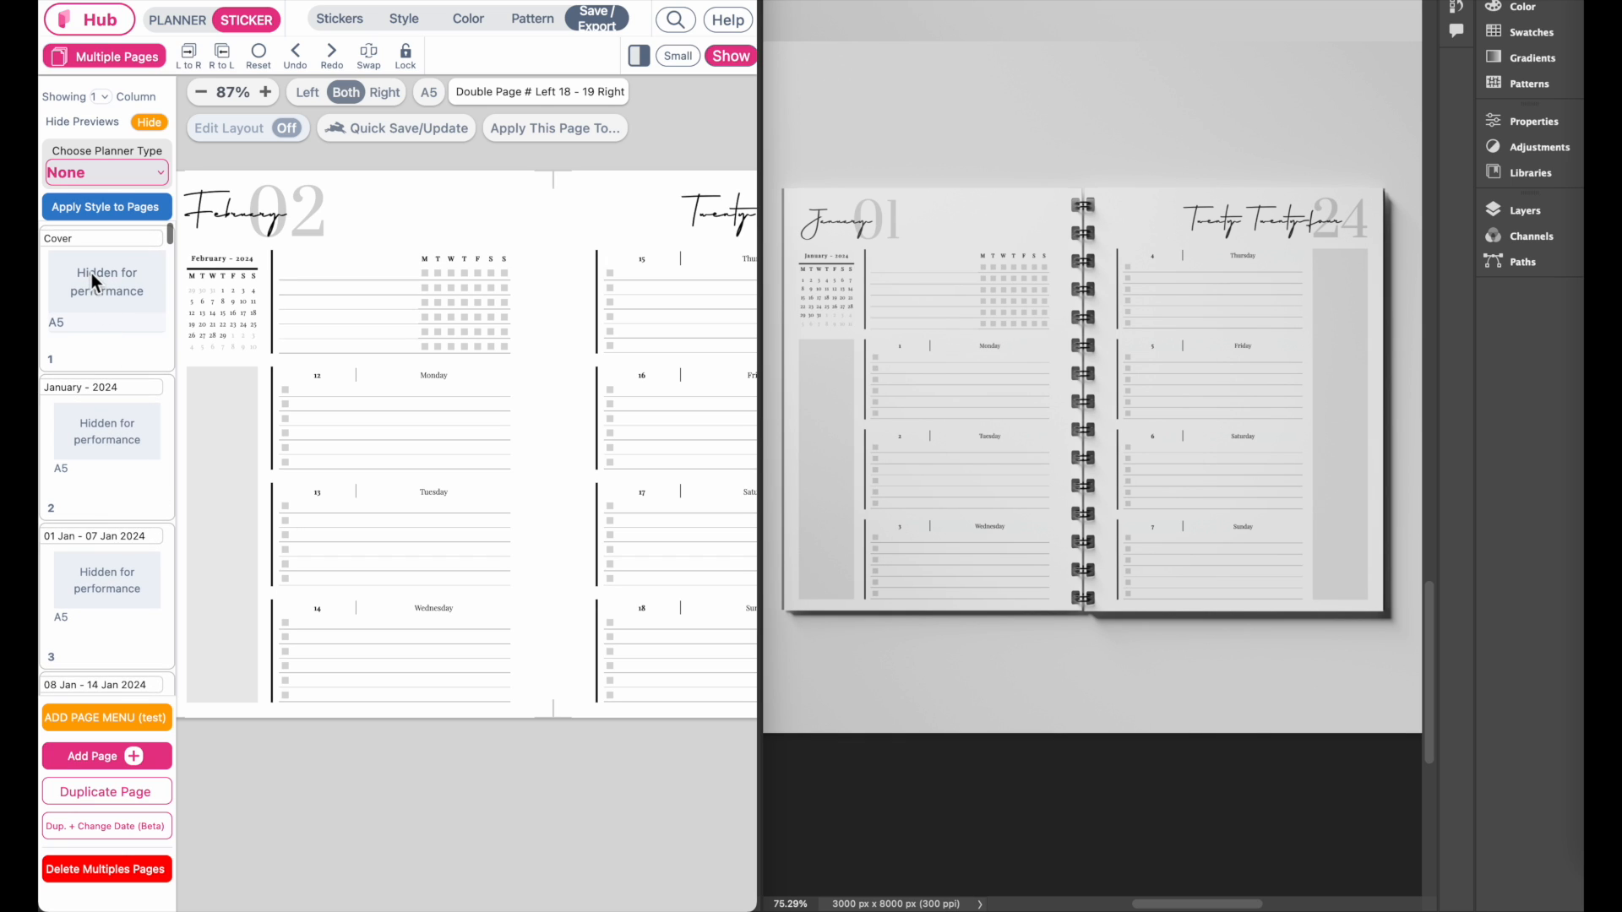
left_click(92, 275)
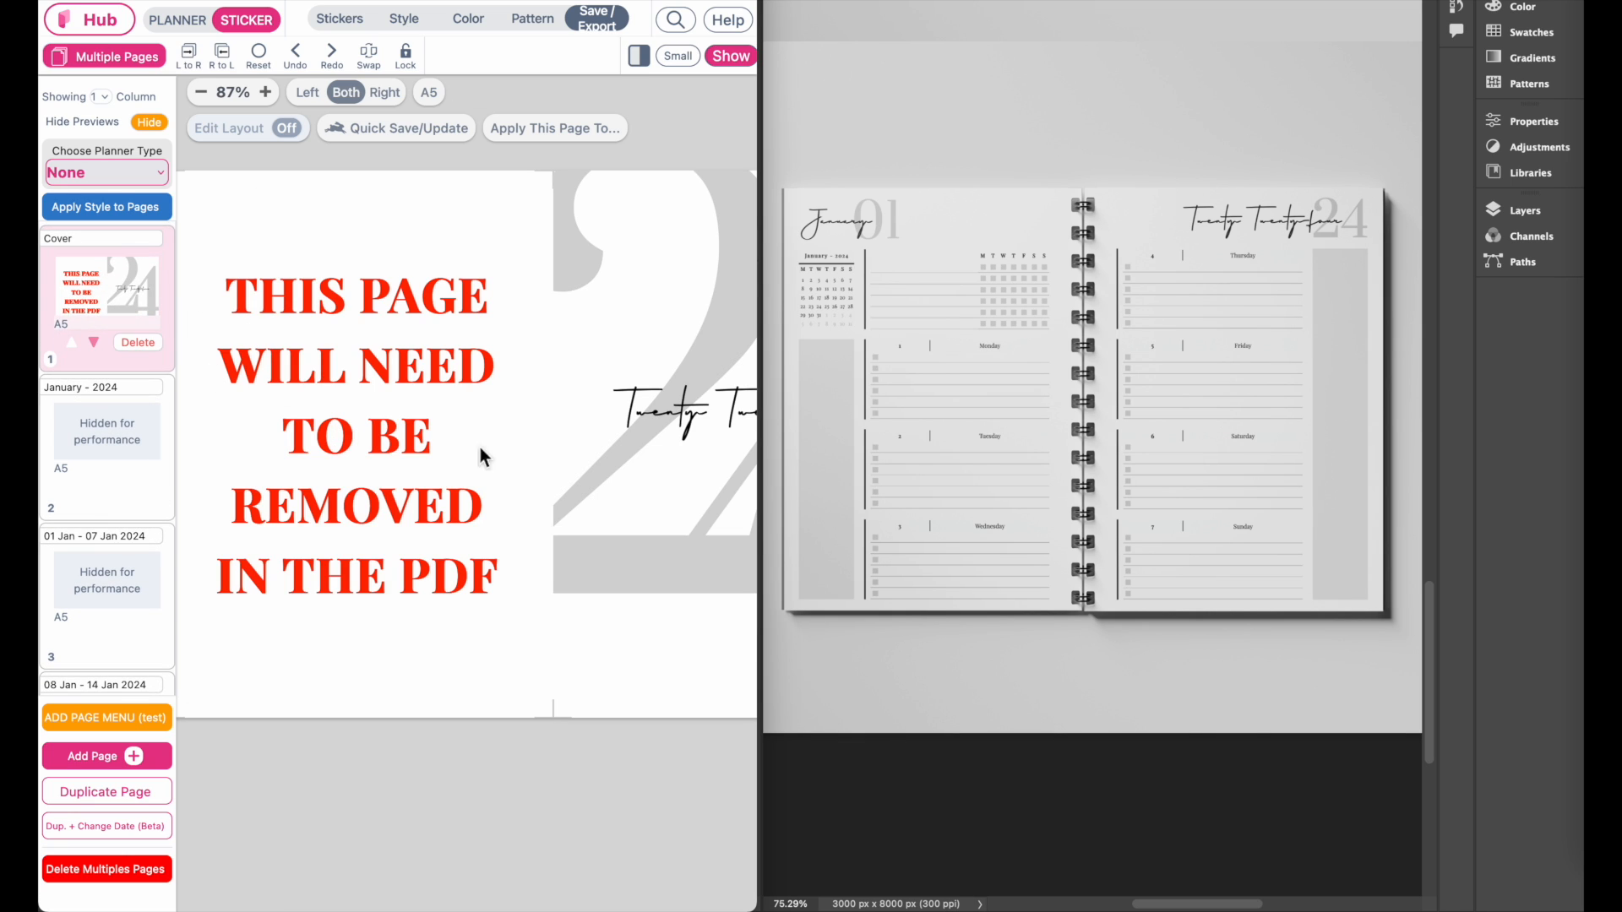
scroll(608, 496, "right", 5)
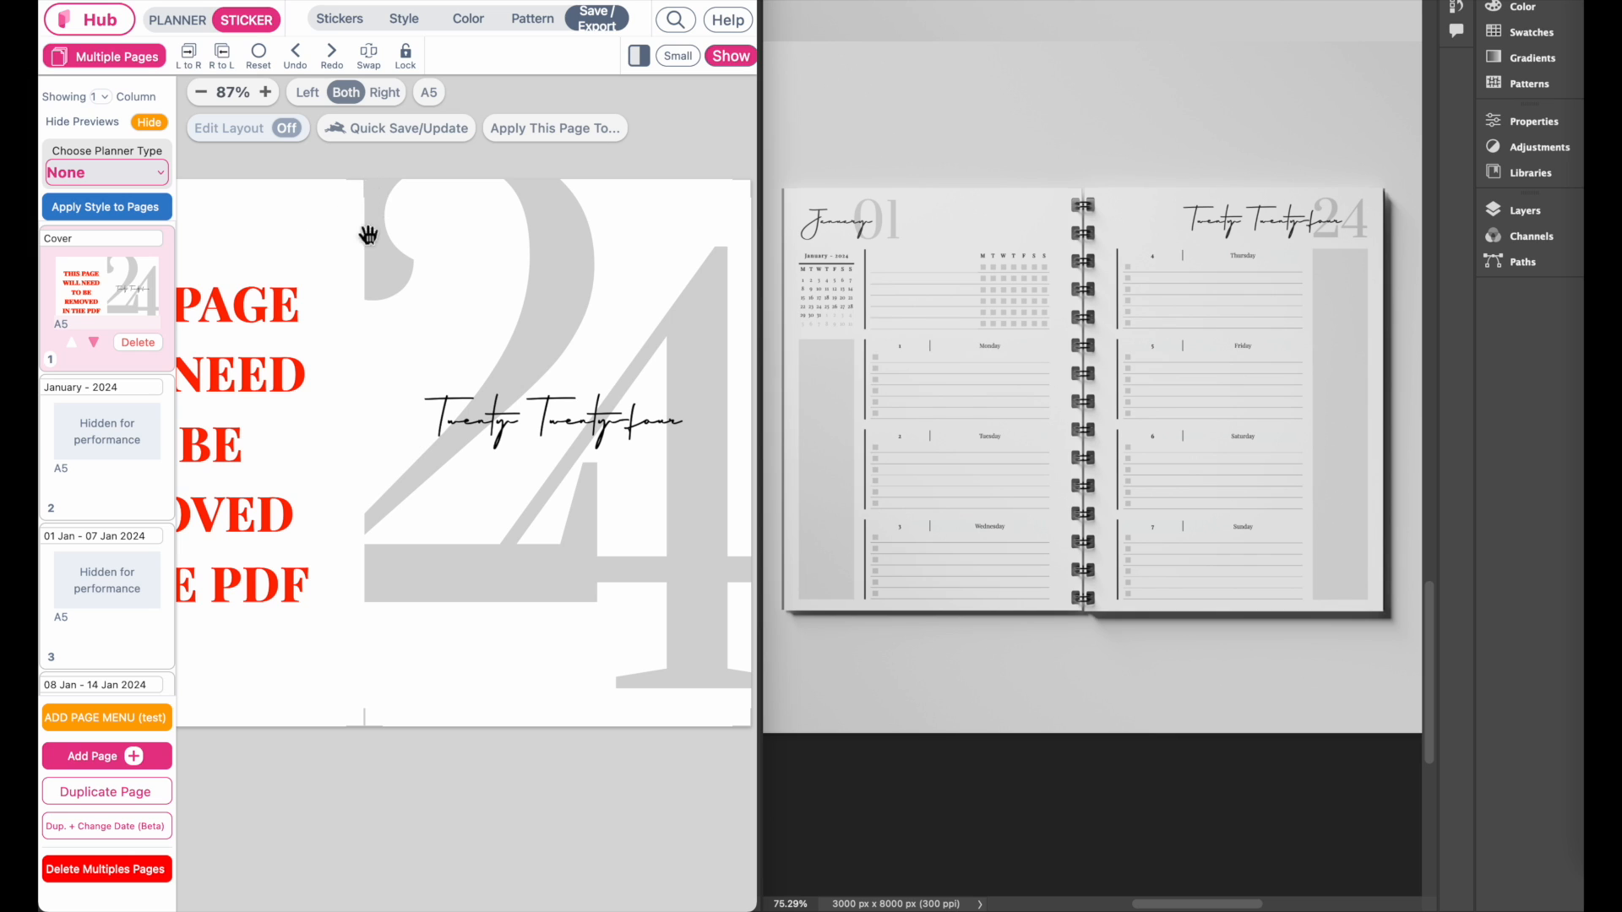
scroll(1076, 500, "up", 15)
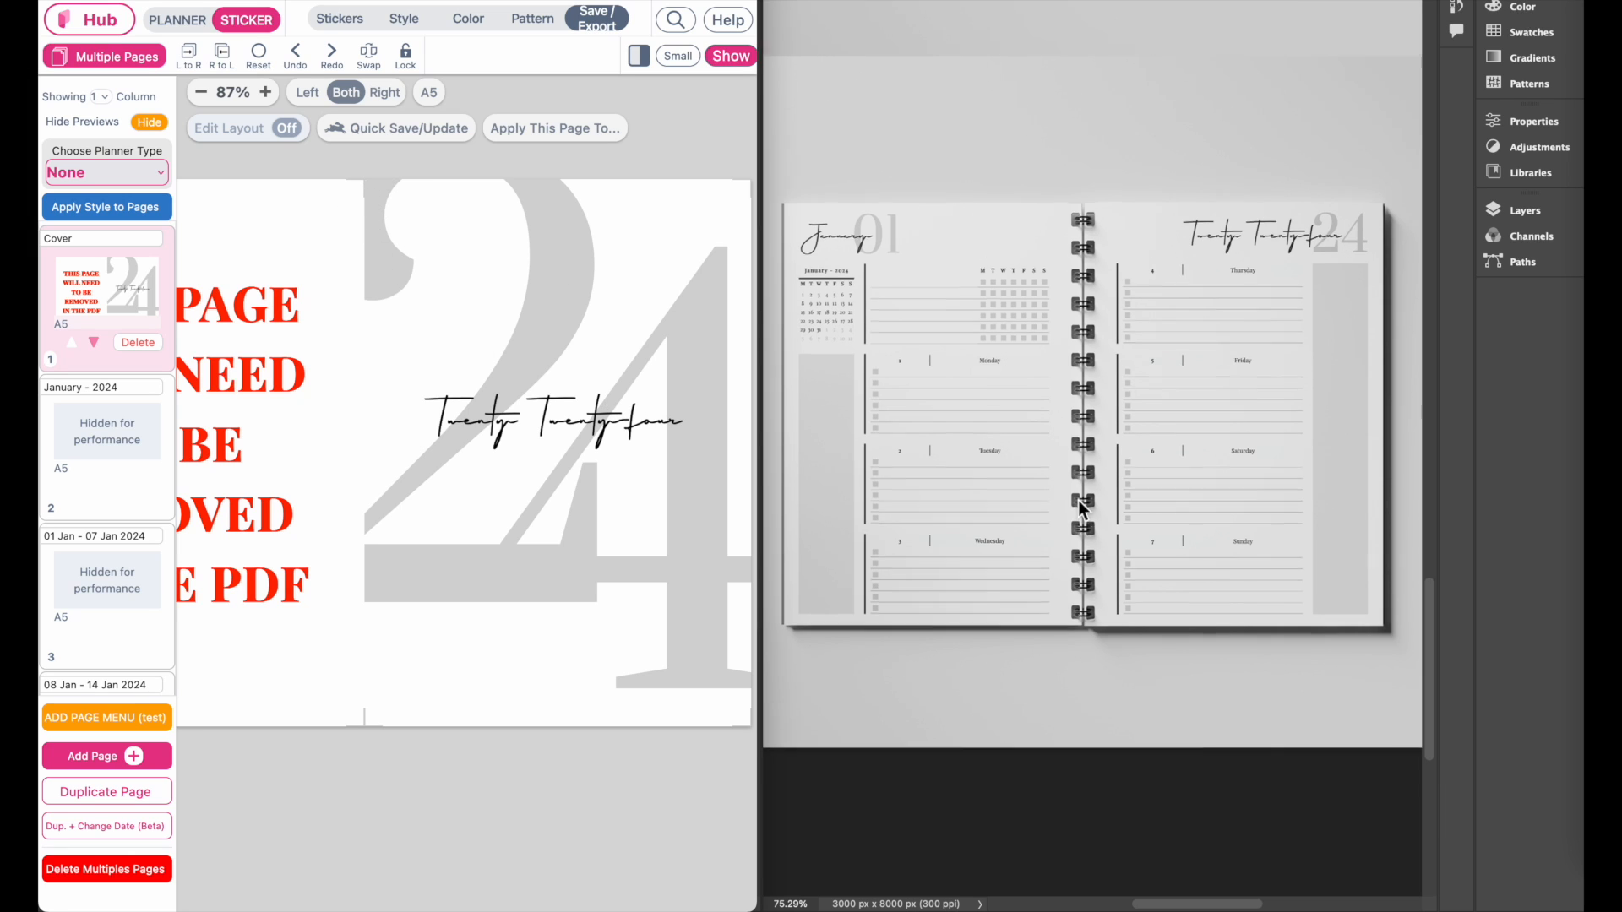
scroll(1076, 499, "down", 5)
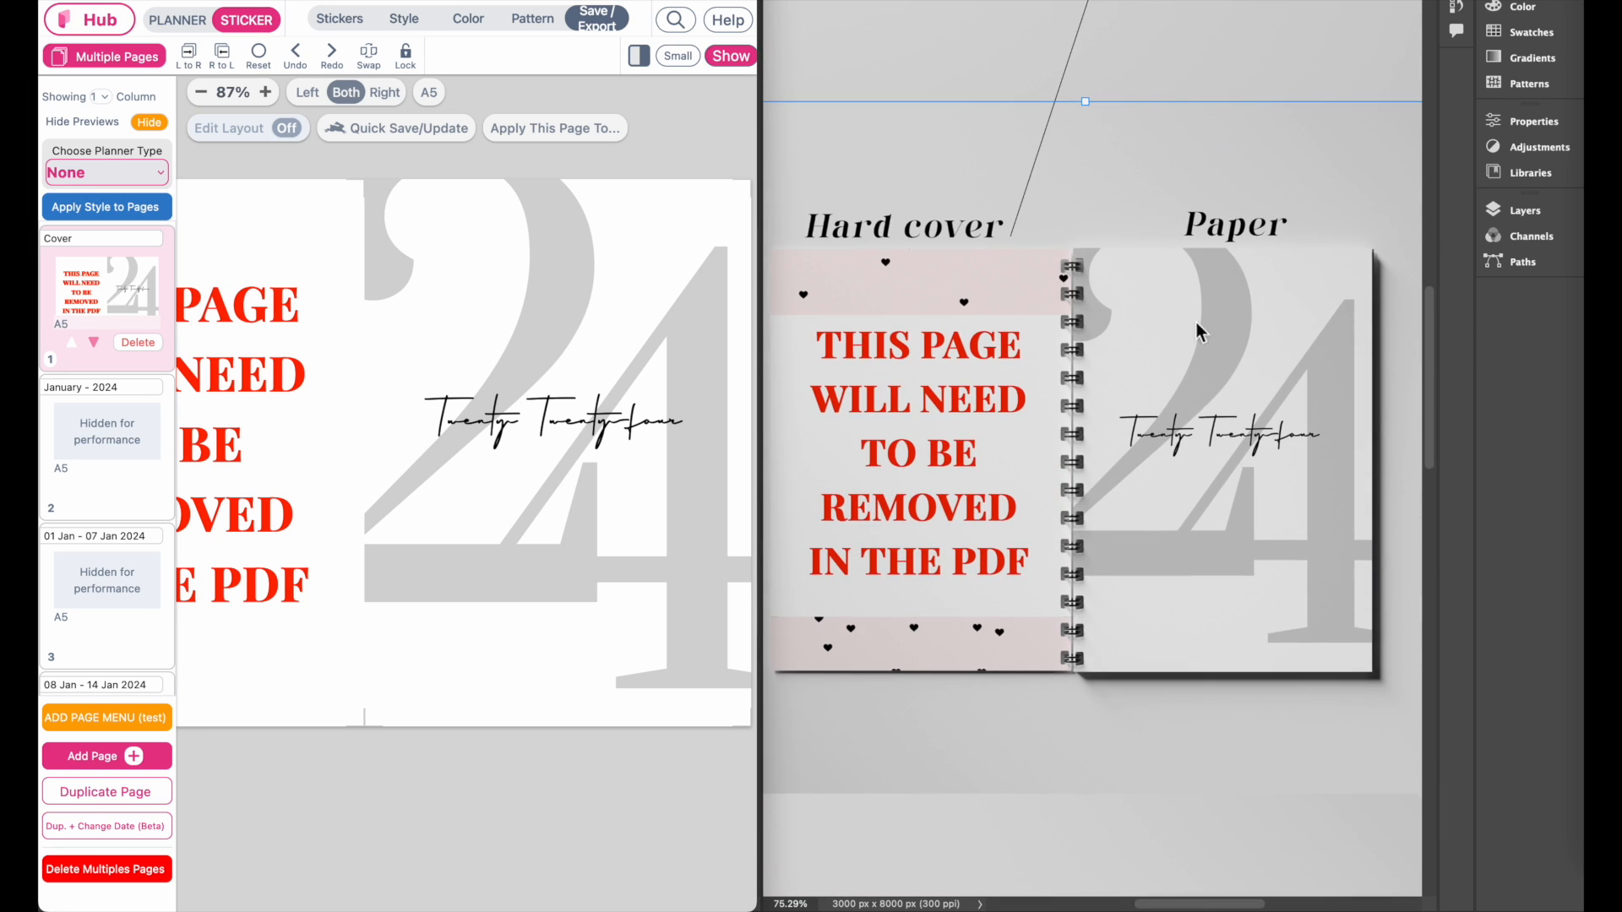
scroll(489, 482, "left", 3)
Select the red removal notice on the cover's left page and show the sticker editing options.
left_click(402, 377)
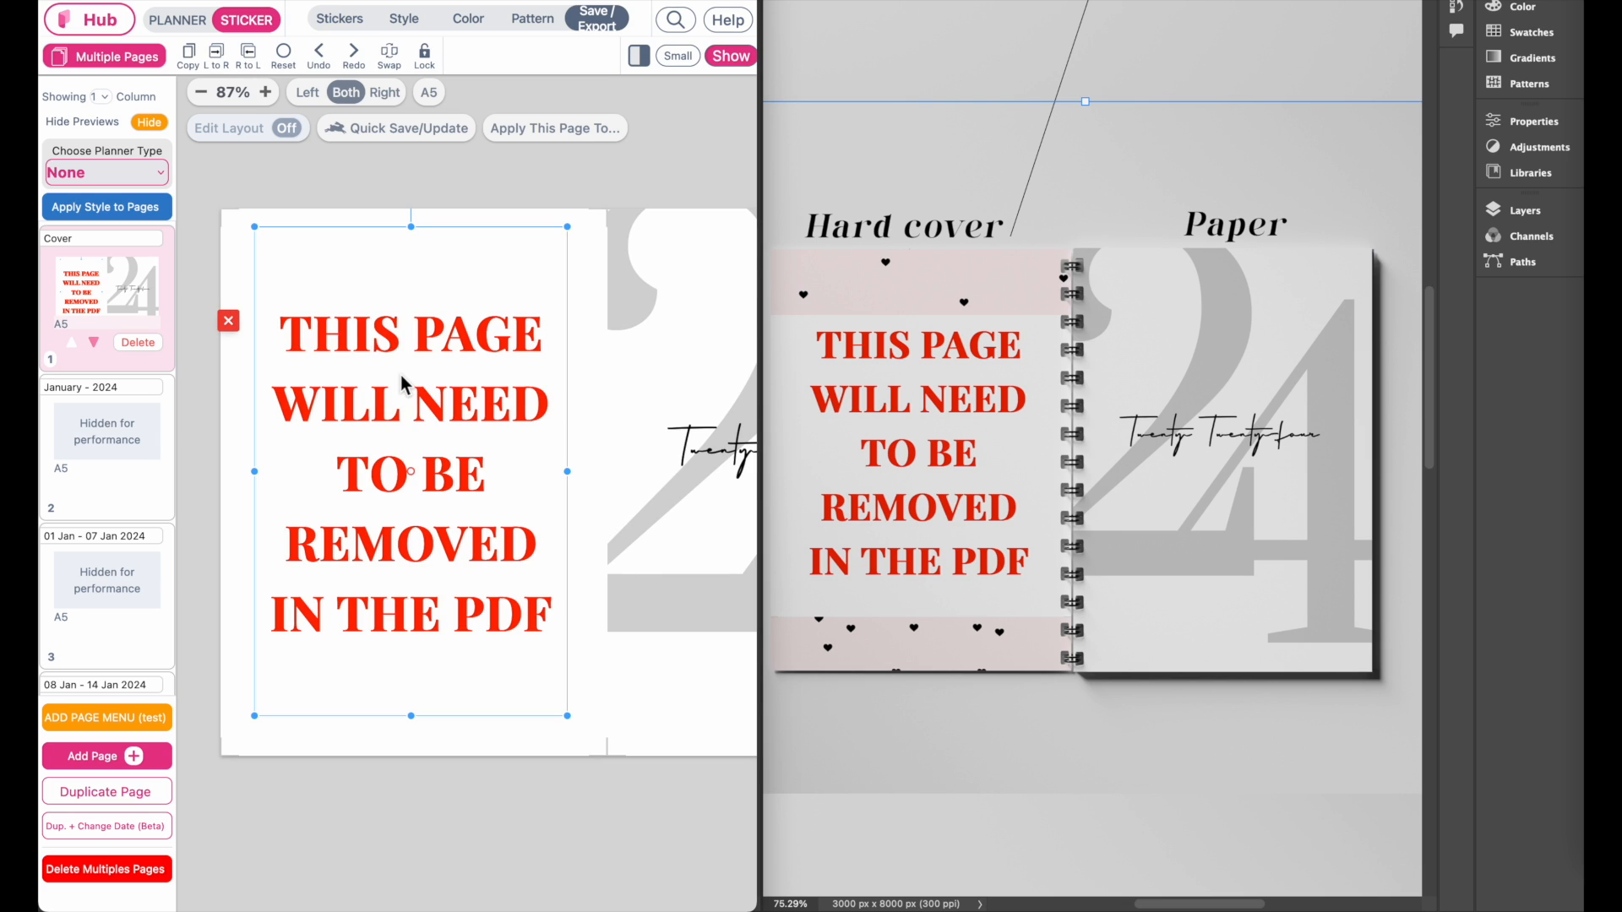
left_click_drag(401, 376, 384, 360)
left_click(737, 59)
scroll(357, 395, "right", 1)
left_click(251, 20)
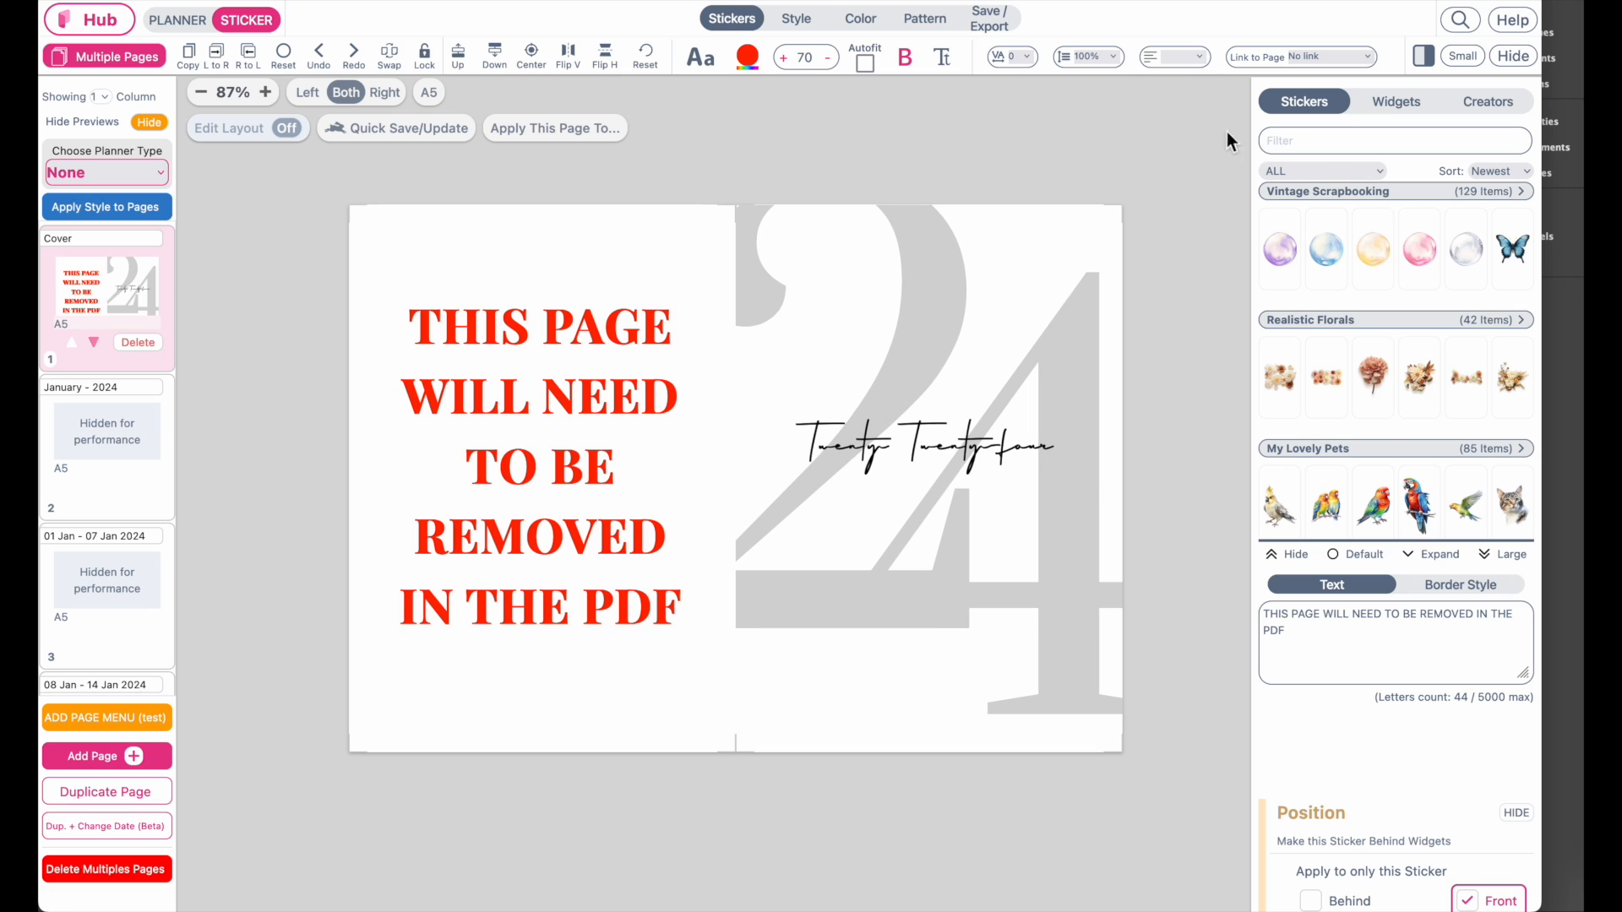
Add a Custom Text widget to the cover's left page and set its text to "dlsfnbksjbdfkjasbdf".
left_click(1395, 106)
left_click(1420, 196)
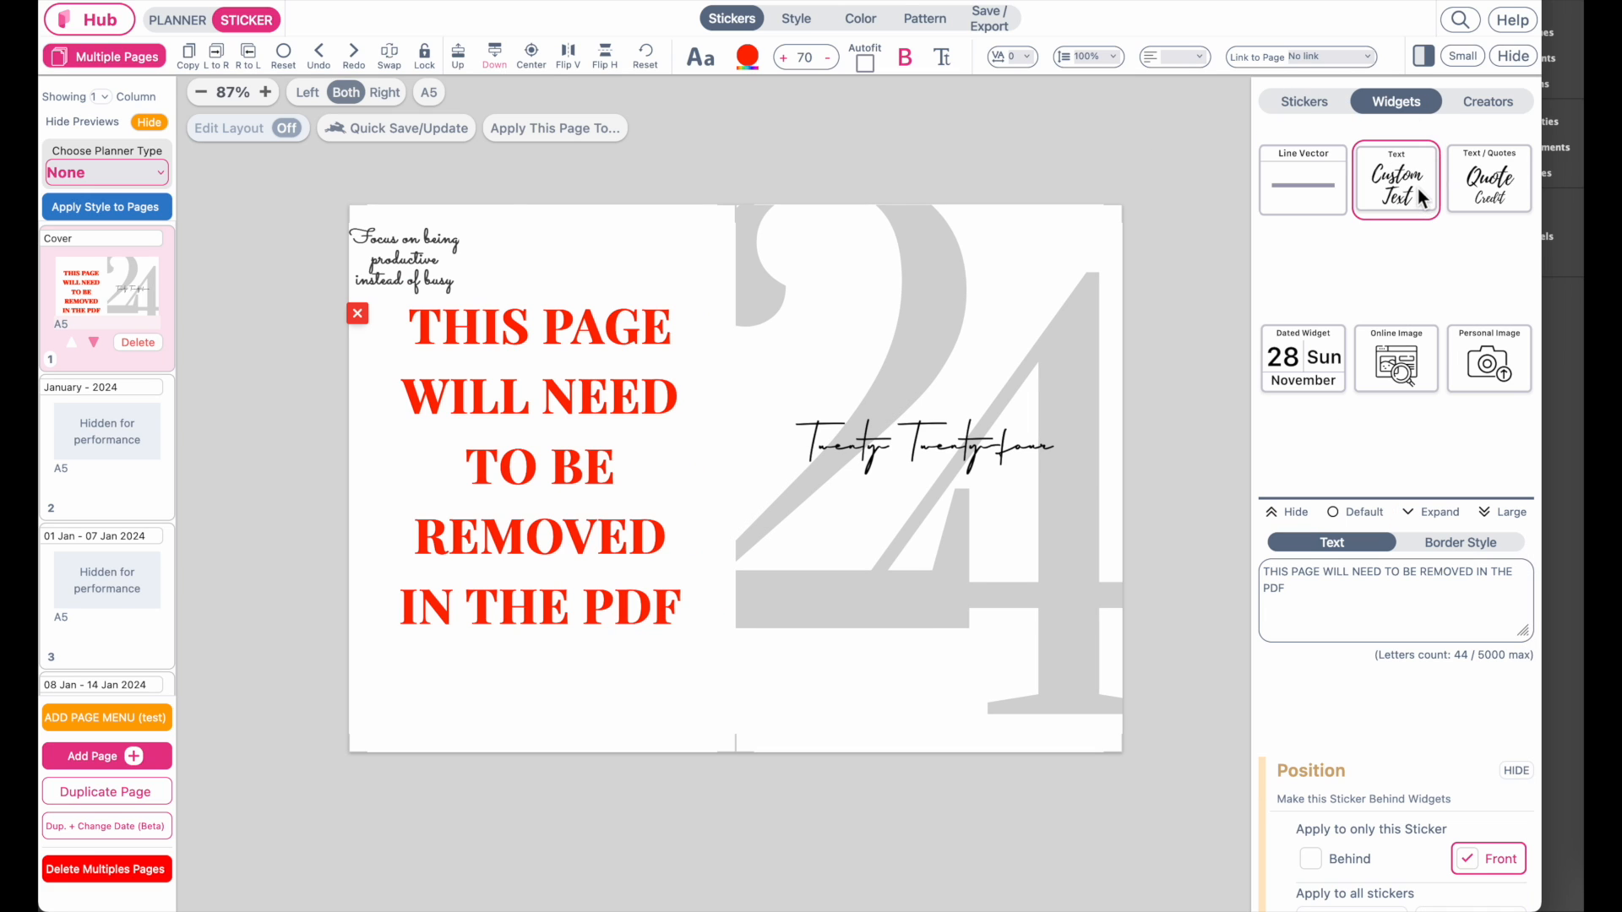
left_click(406, 258)
left_click_drag(406, 258, 493, 262)
left_click(1379, 610)
key("super+a")
type("dlsfnbksjbdfkjasbdf")
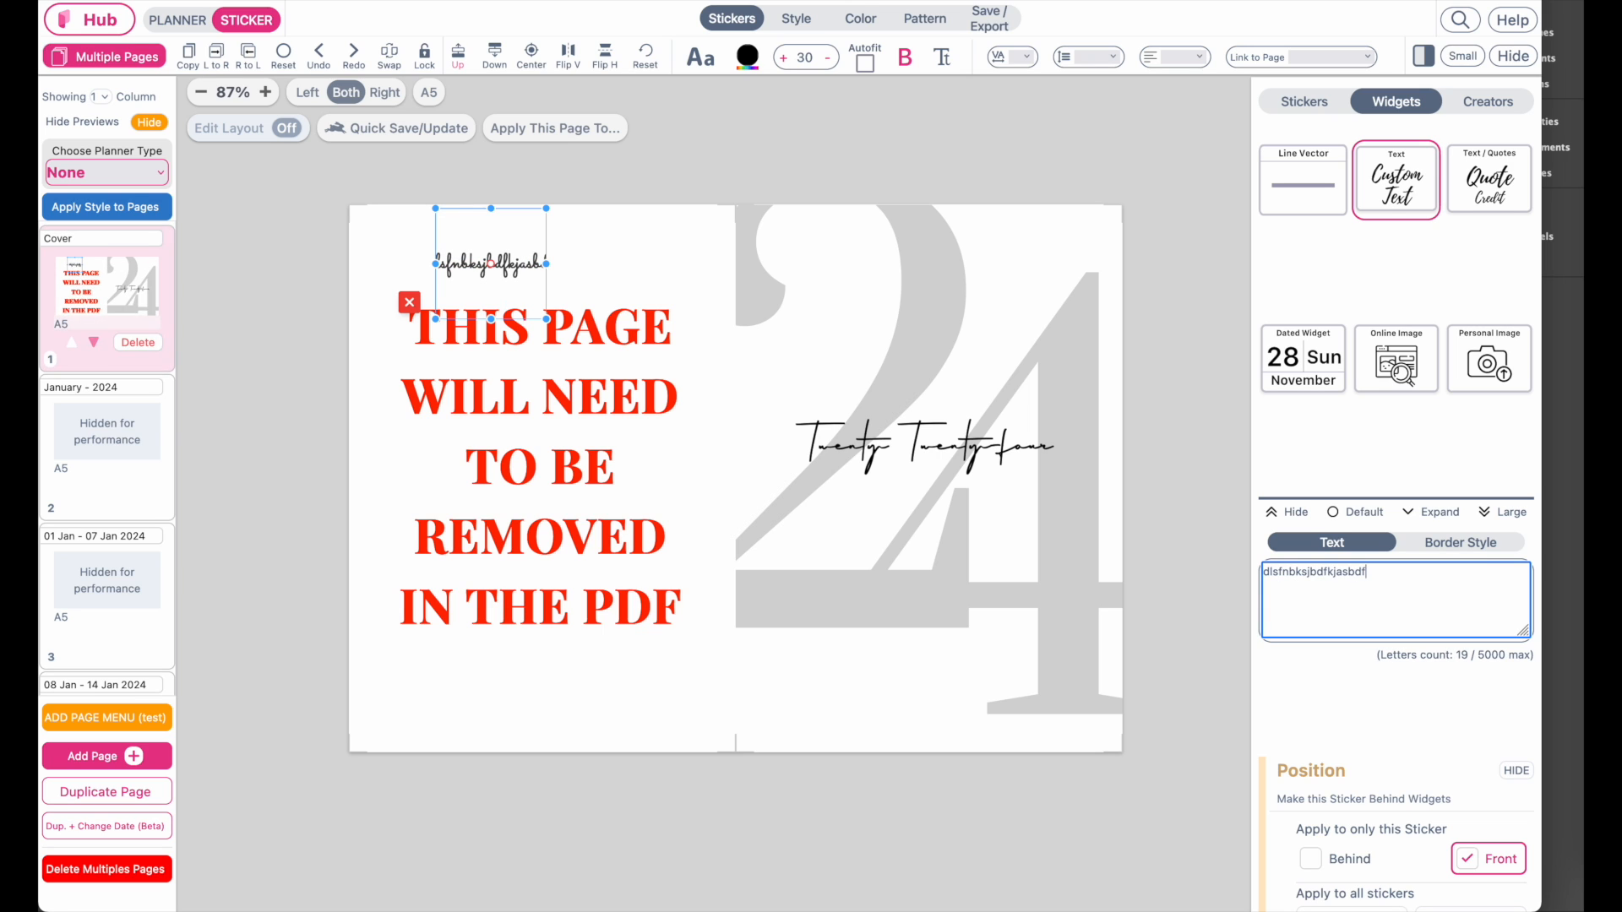
Enlarge the new text box and move it below the red removal notice on the cover's left page.
left_click_drag(547, 318, 677, 460)
left_click_drag(625, 387, 608, 763)
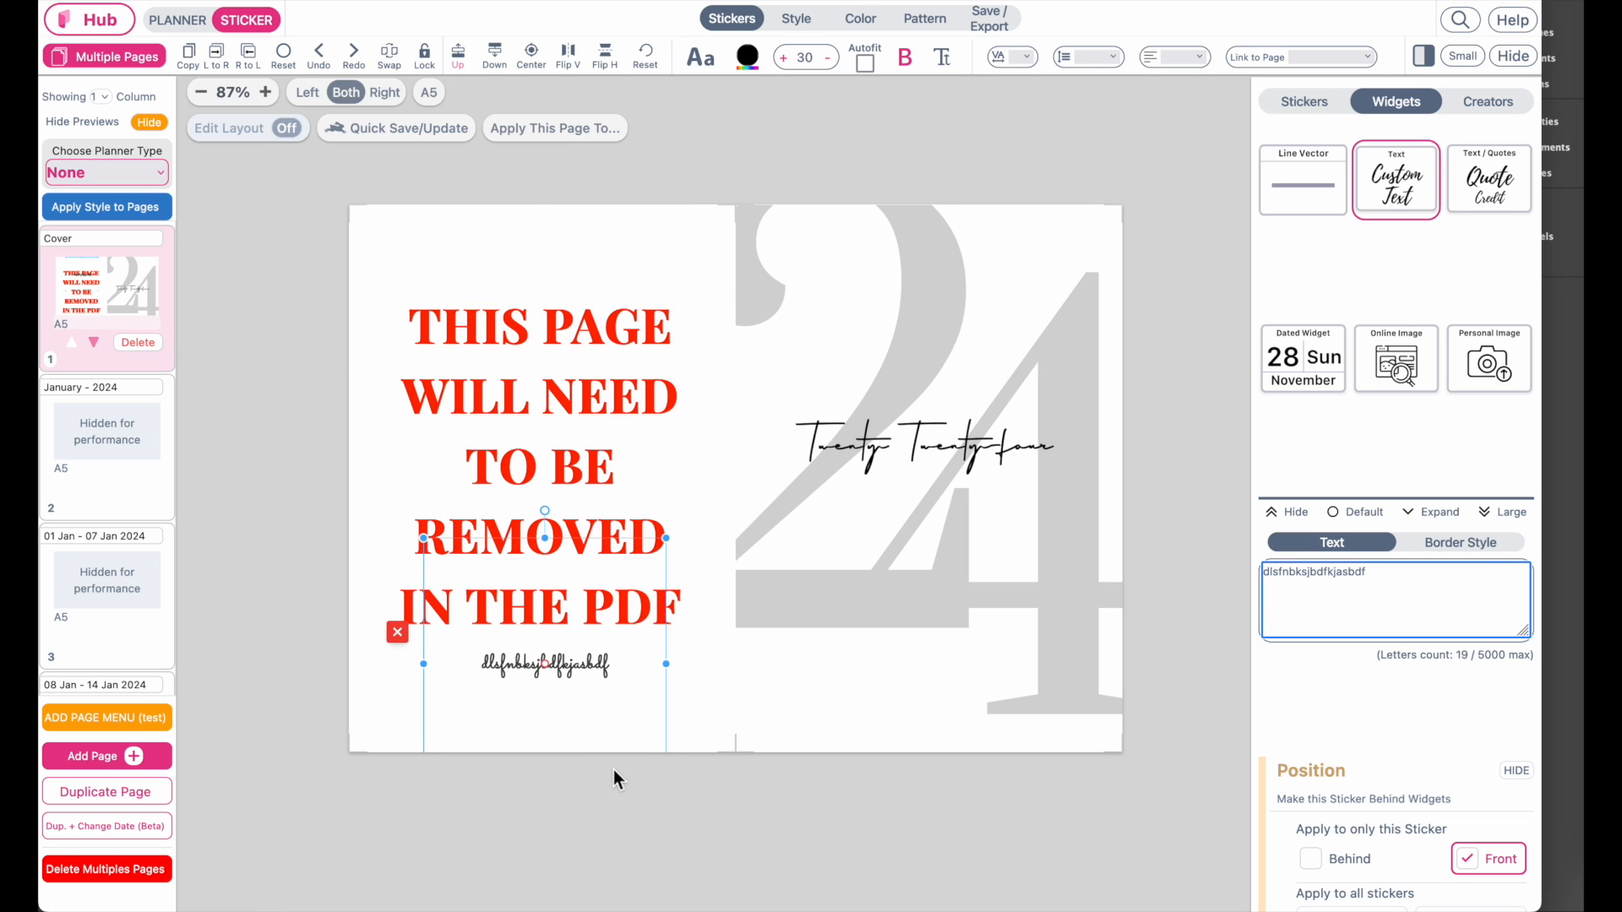
left_click(566, 359)
left_click_drag(565, 351, 566, 334)
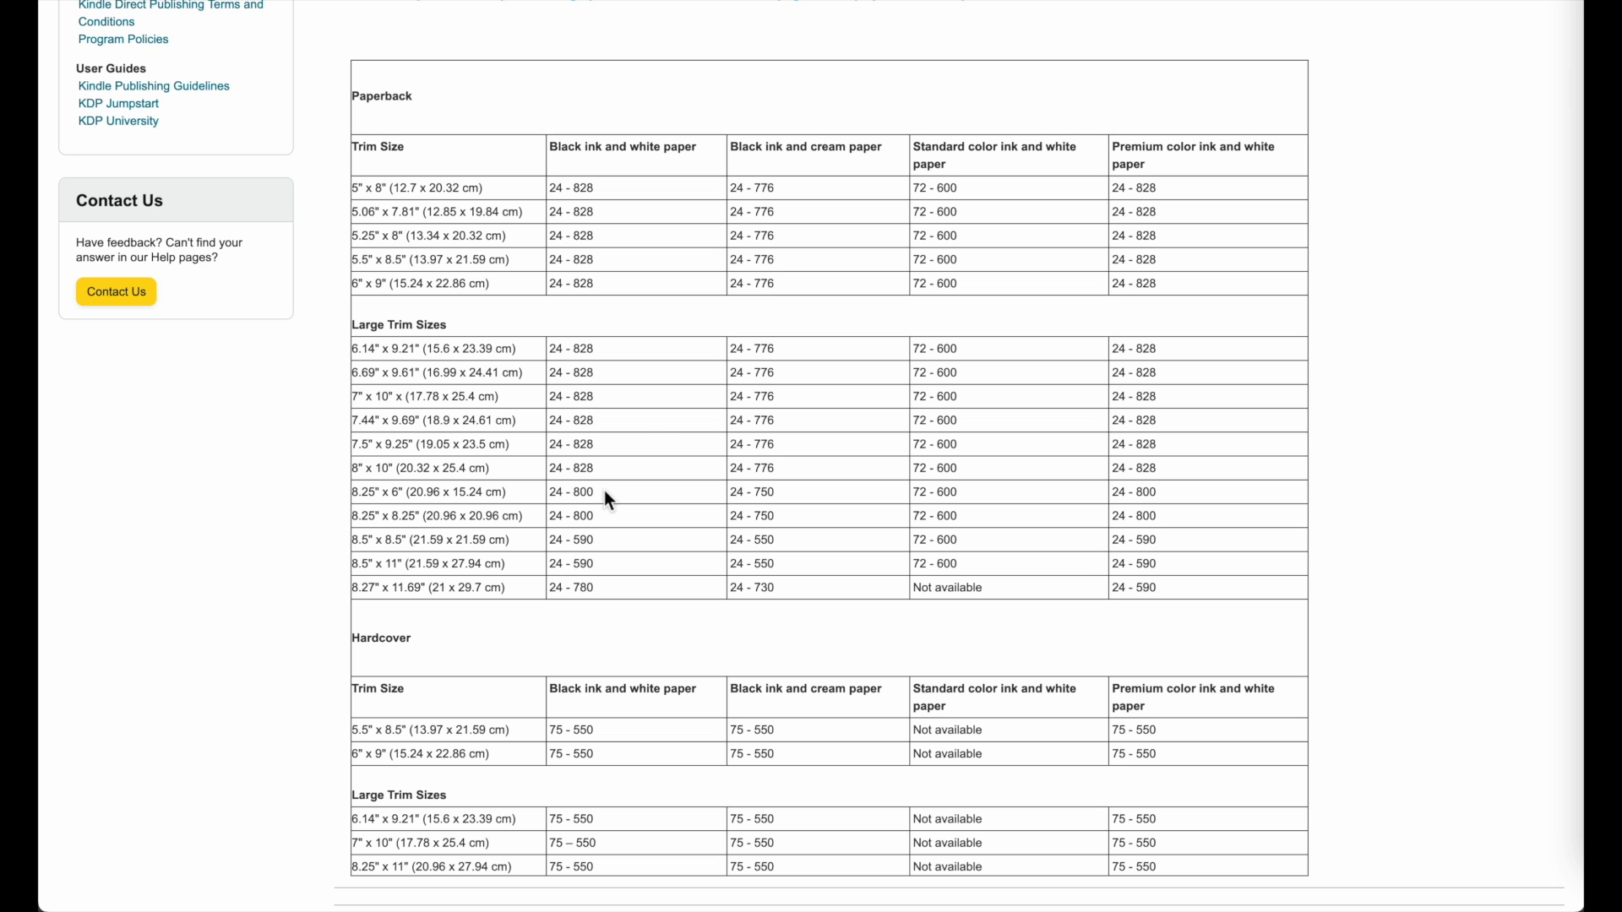
Review KDP's trim size specification tables for kdp.amazon.com and kdp.amazon.co.jp on the Set Trim Size, Bleed, and Margins page.
scroll(605, 490, "up", 15)
scroll(605, 490, "down", 8)
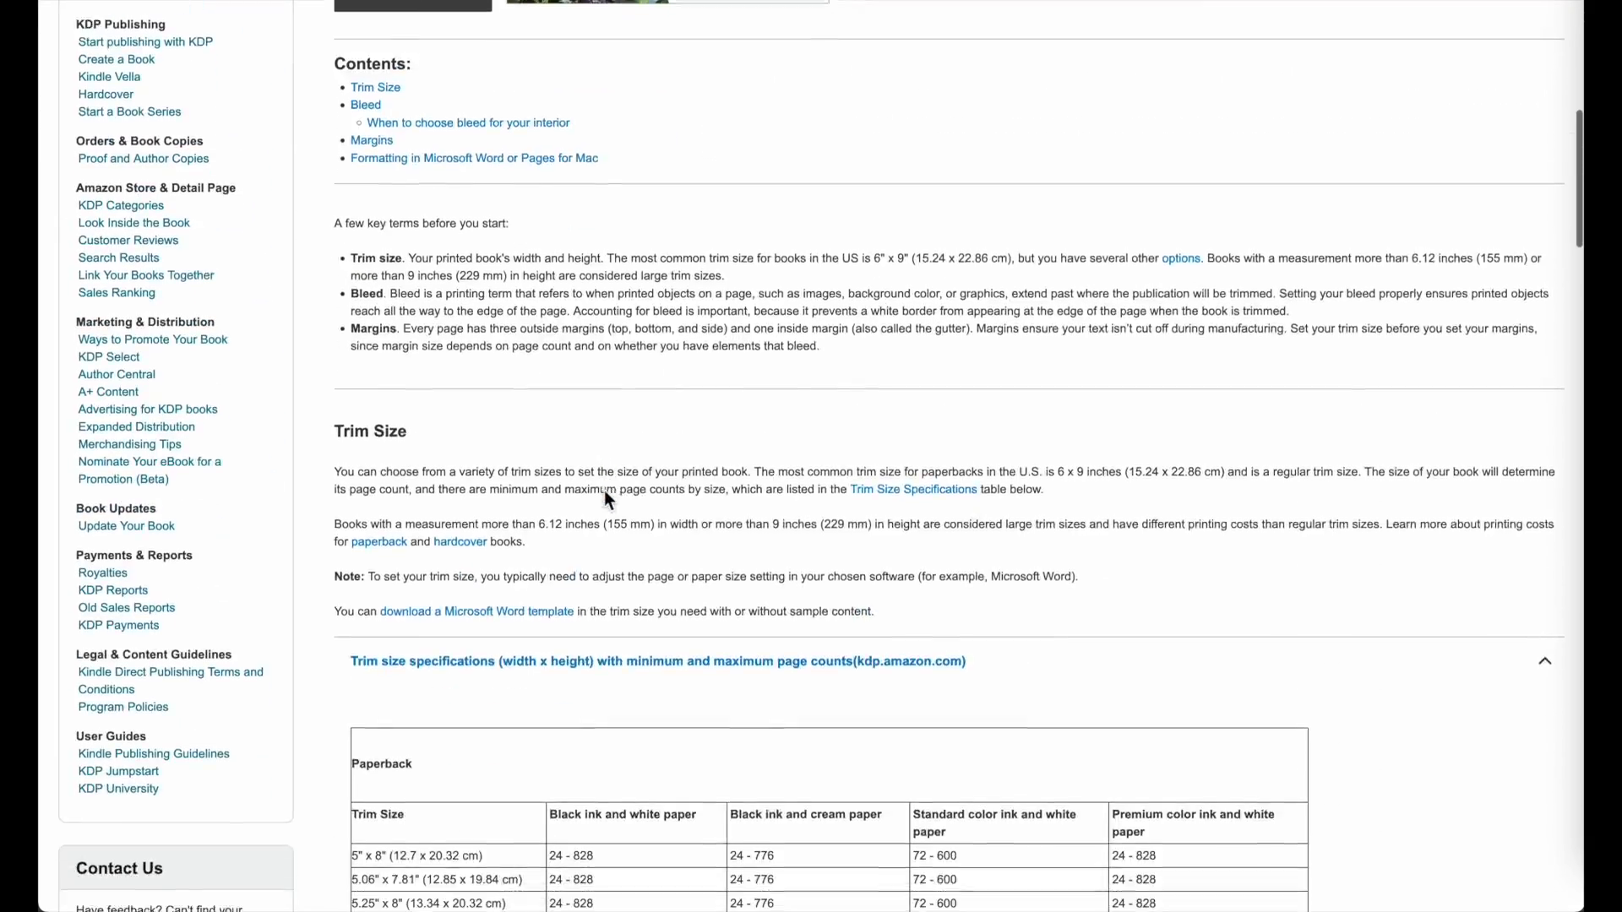
scroll(605, 490, "down", 20)
scroll(605, 496, "down", 8)
scroll(605, 496, "up", 18)
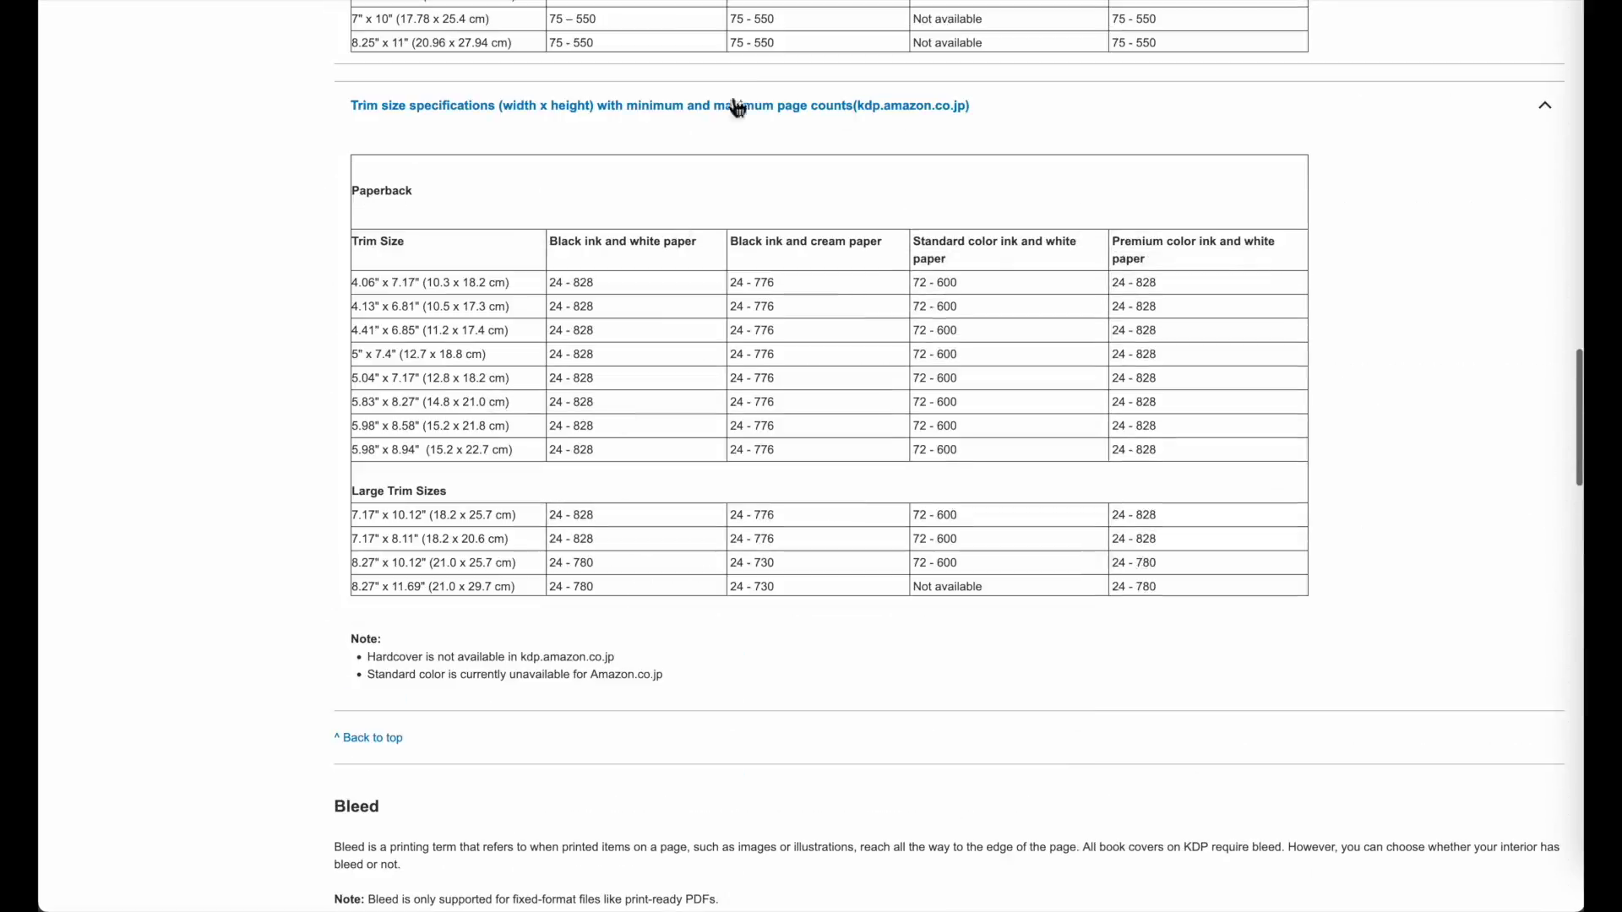
Search the web for "kdp sizes" in a new tab and open KDP's Set Trim Size, Bleed, and Margins page.
left_click(1209, 1)
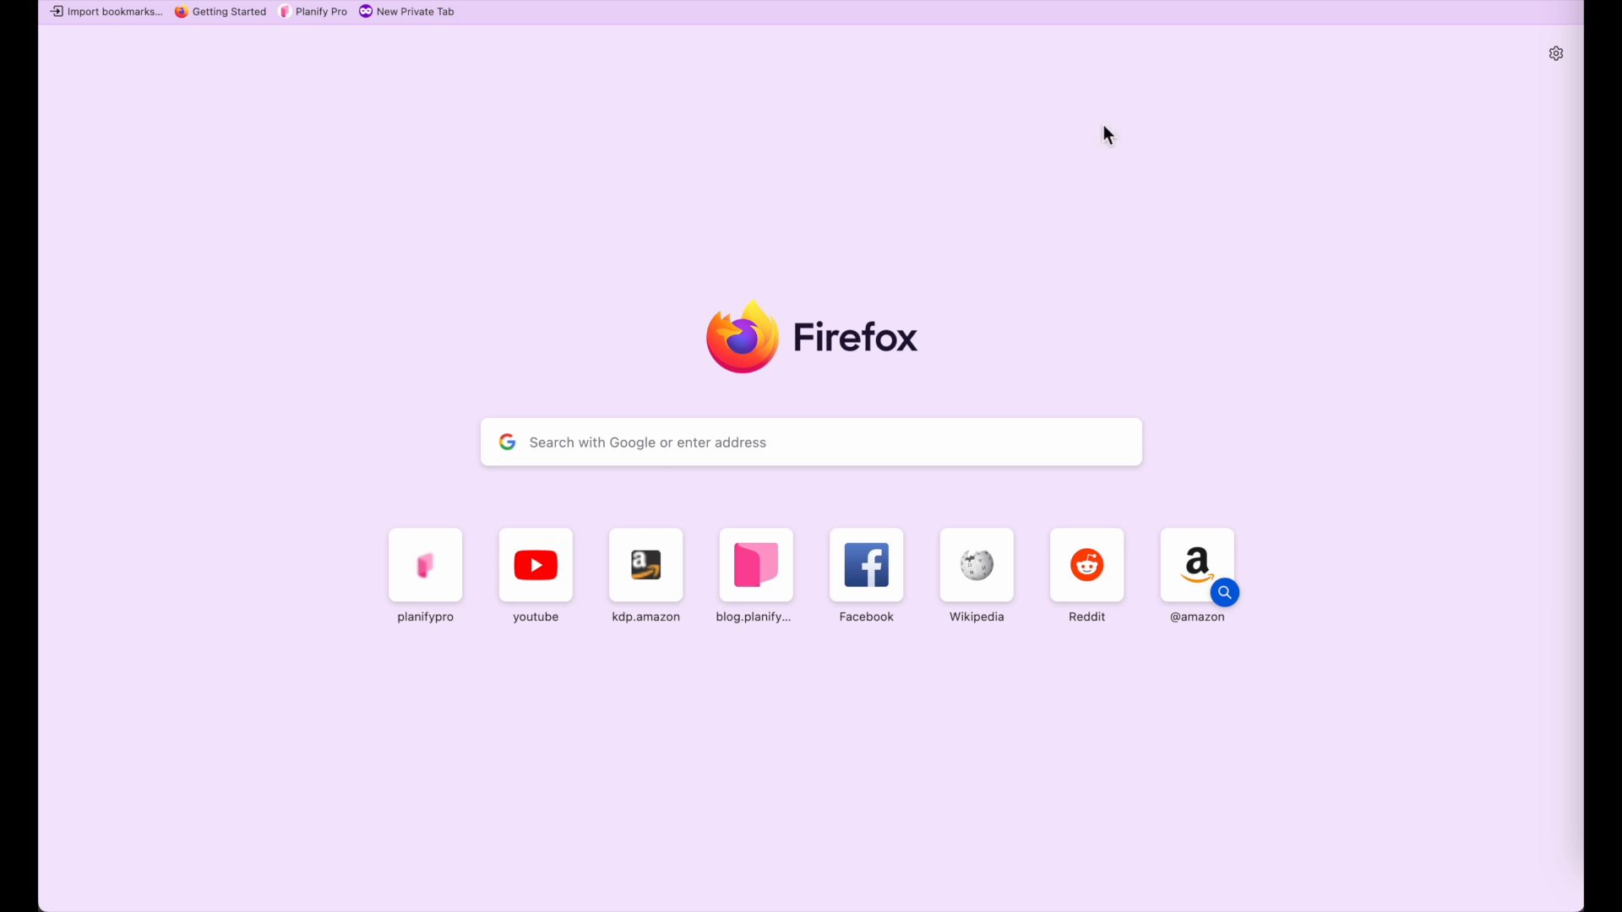
left_click(620, 441)
type("kdp")
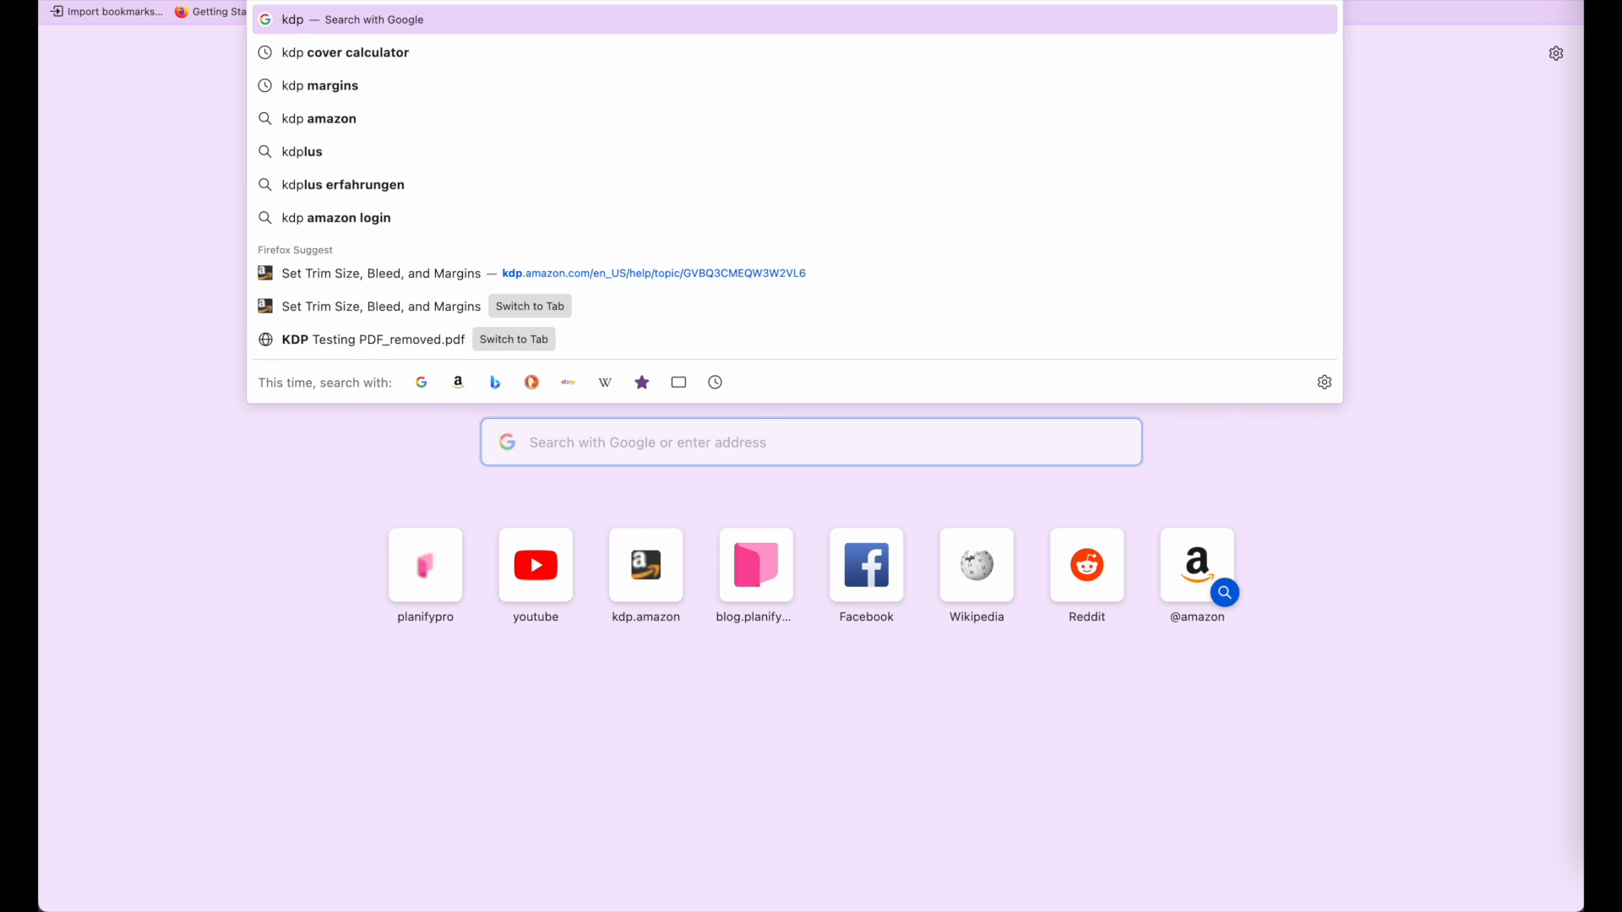
type(" sizes")
key("Return")
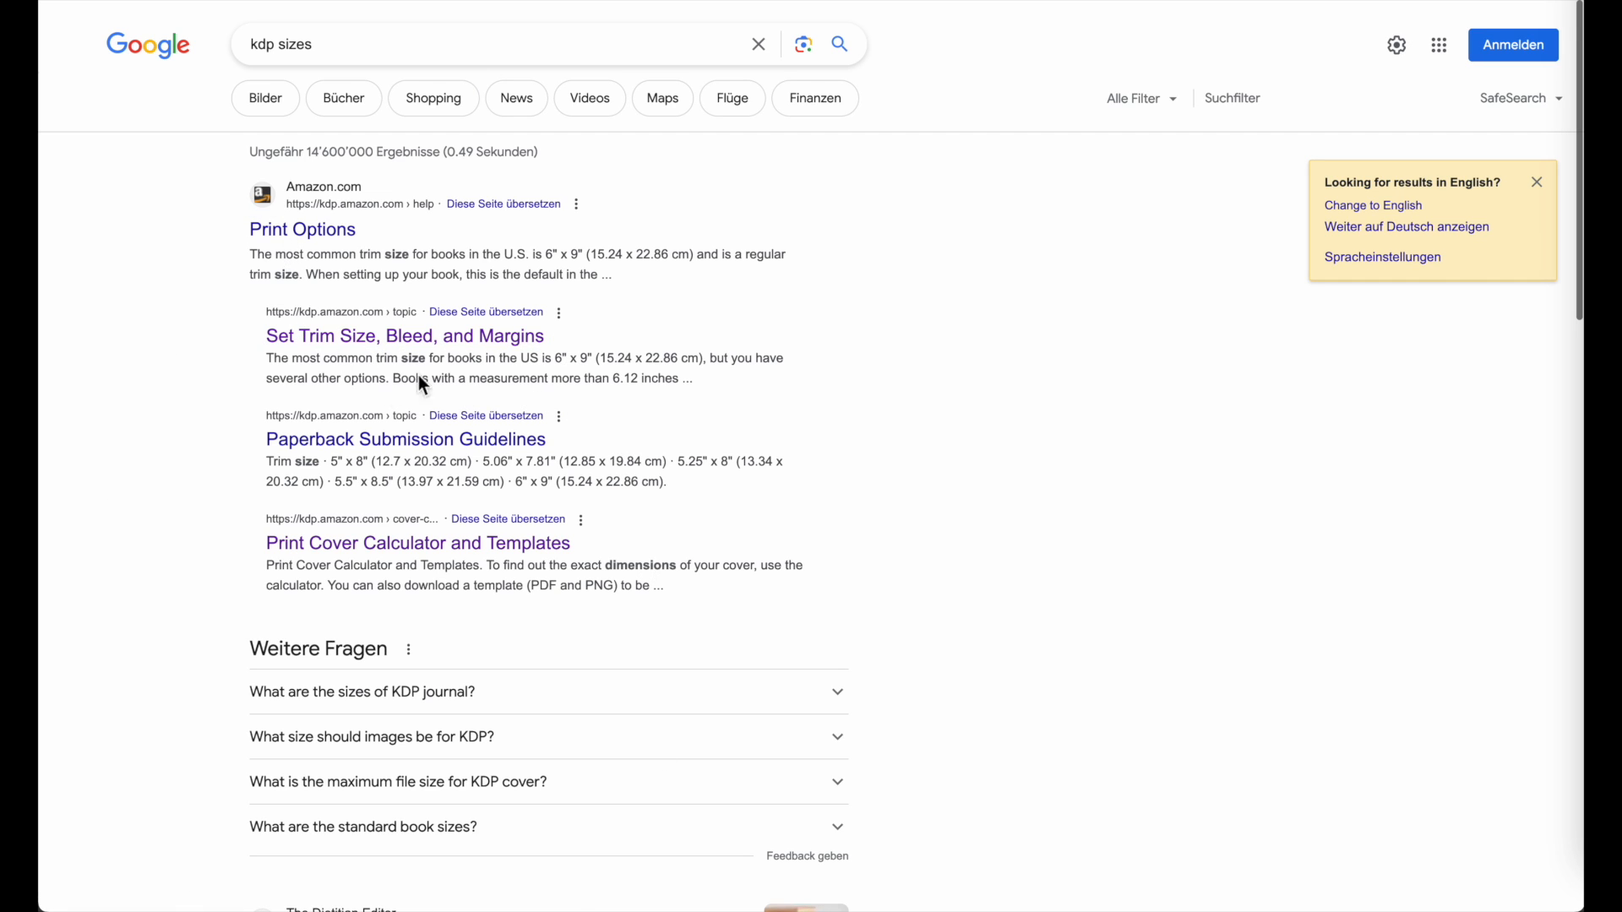
scroll(261, 336, "up", 5)
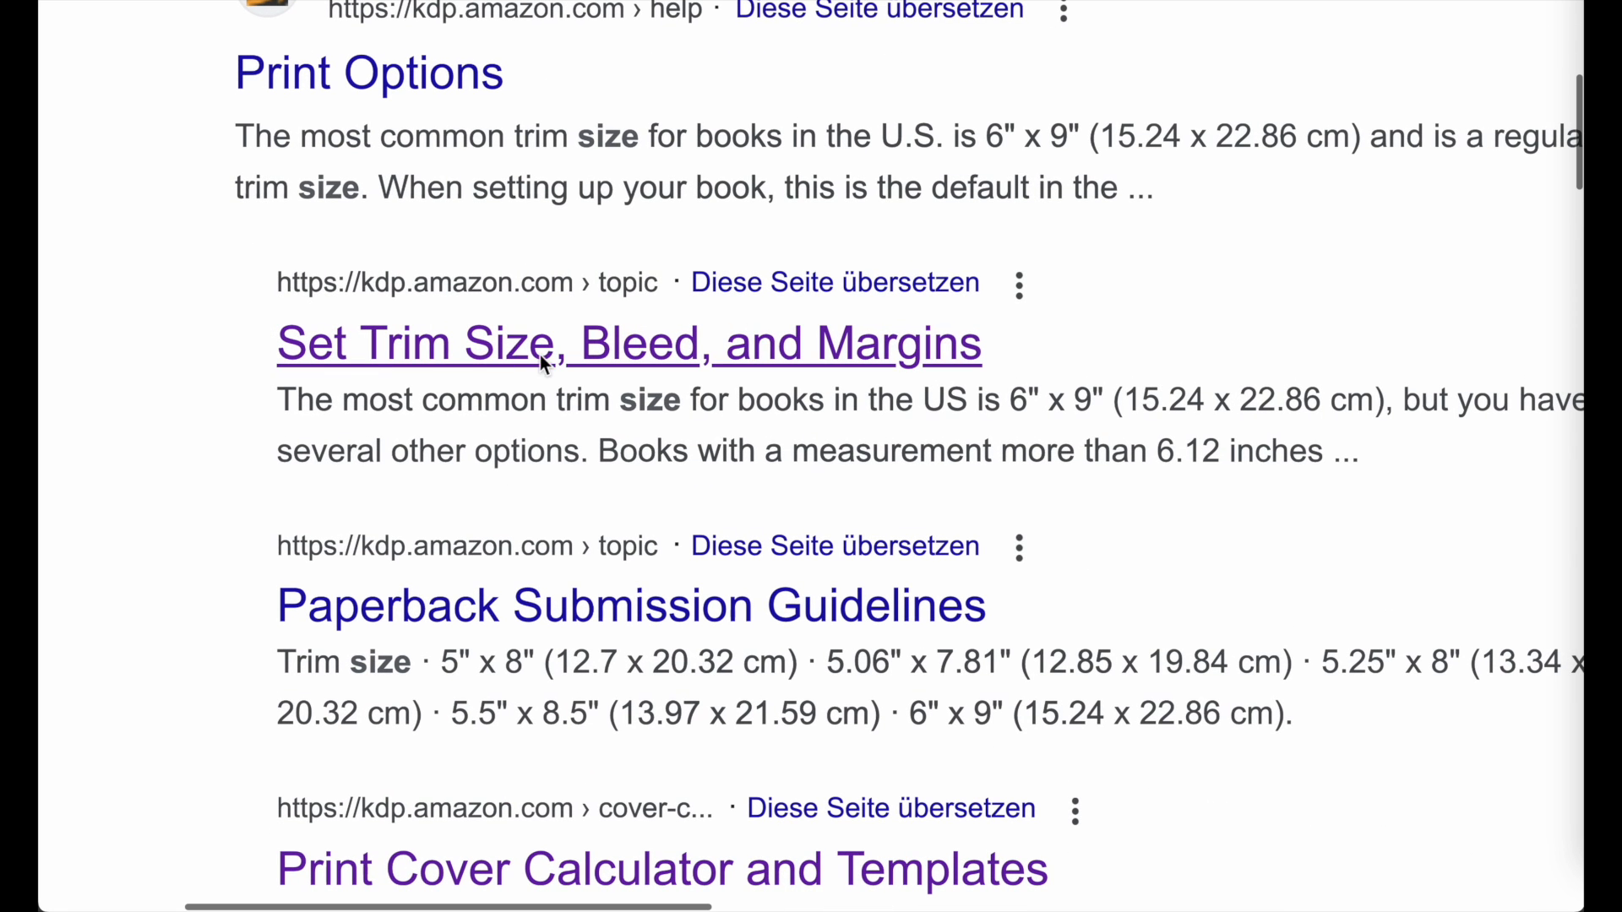
scroll(753, 326, "down", 5)
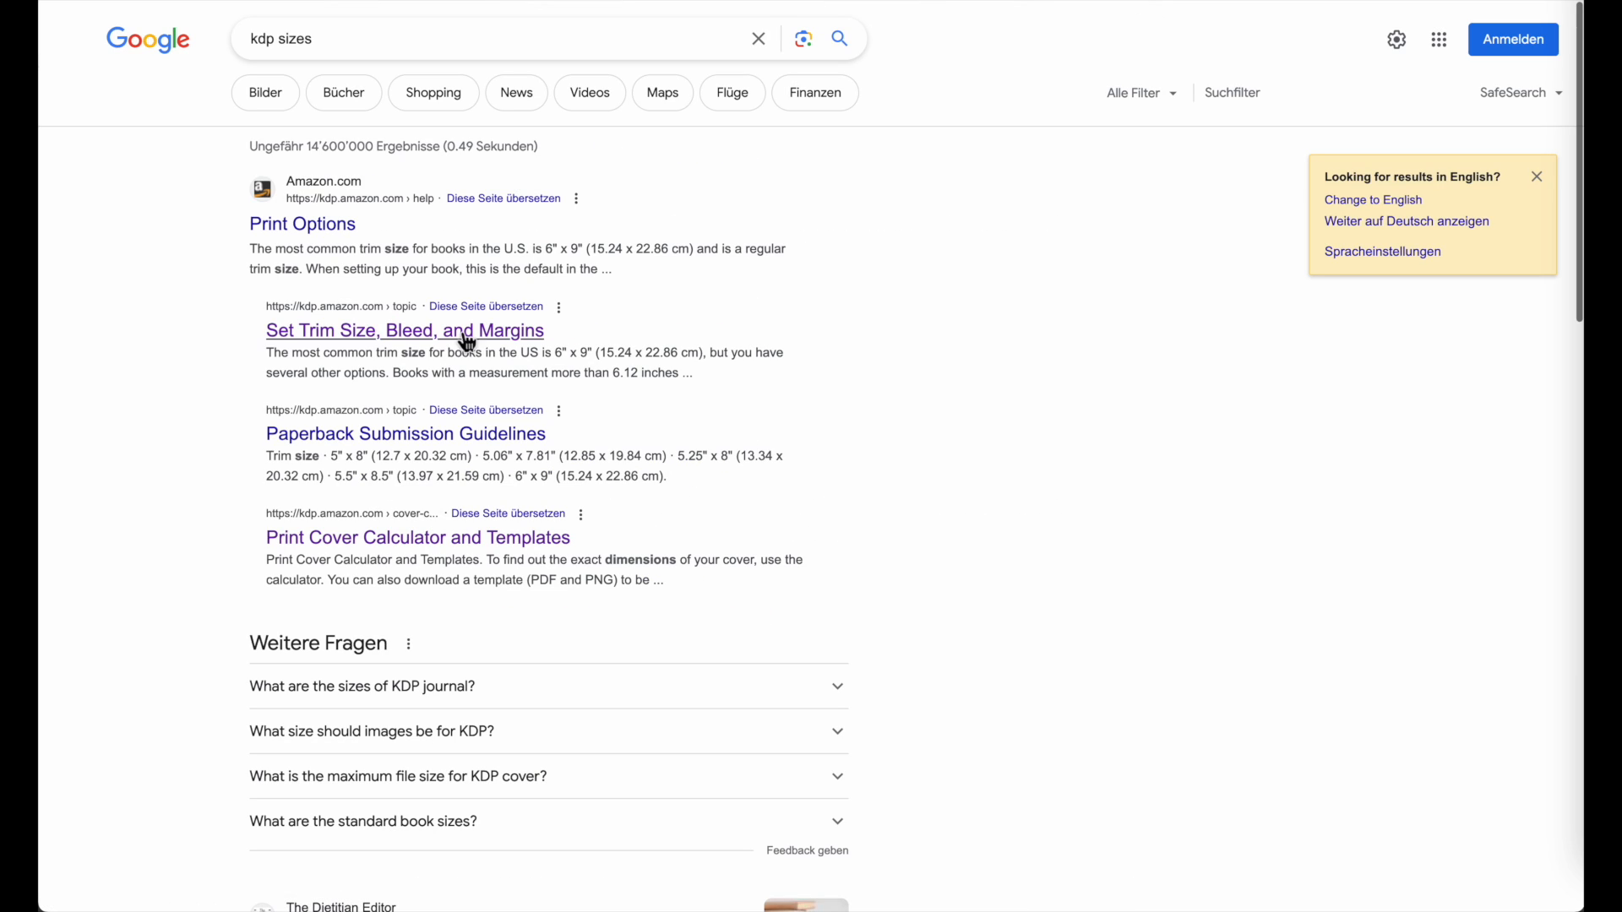
left_click(370, 331)
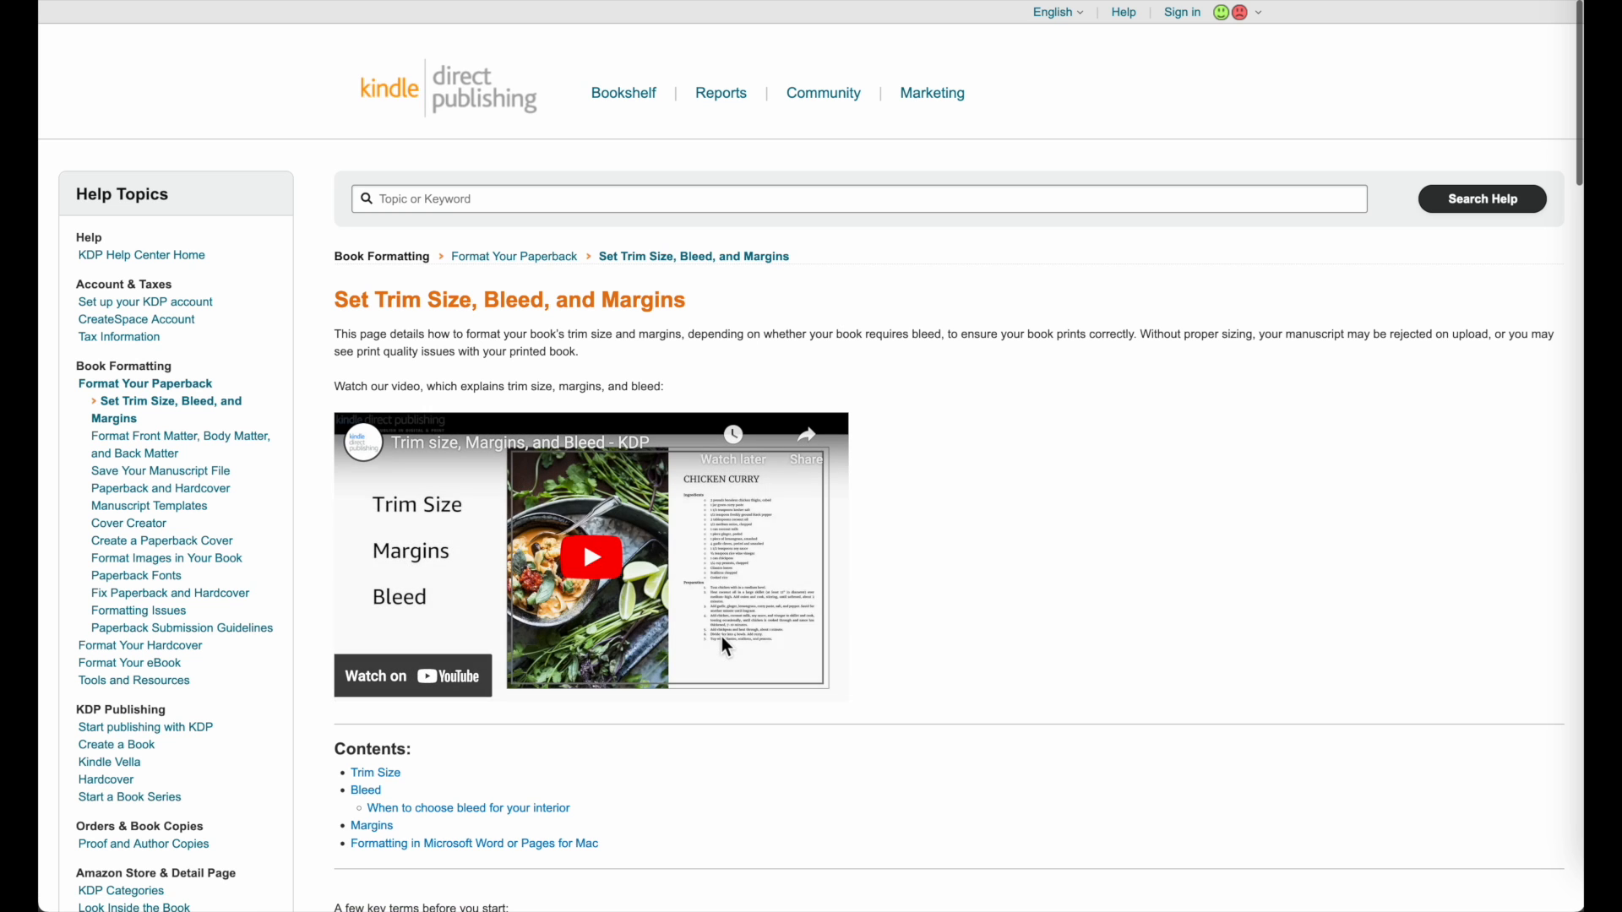
Go to the Trim Size section of the KDP help page and expand the kdp.amazon.com trim size specifications.
scroll(721, 636, "down", 2)
scroll(723, 646, "down", 3)
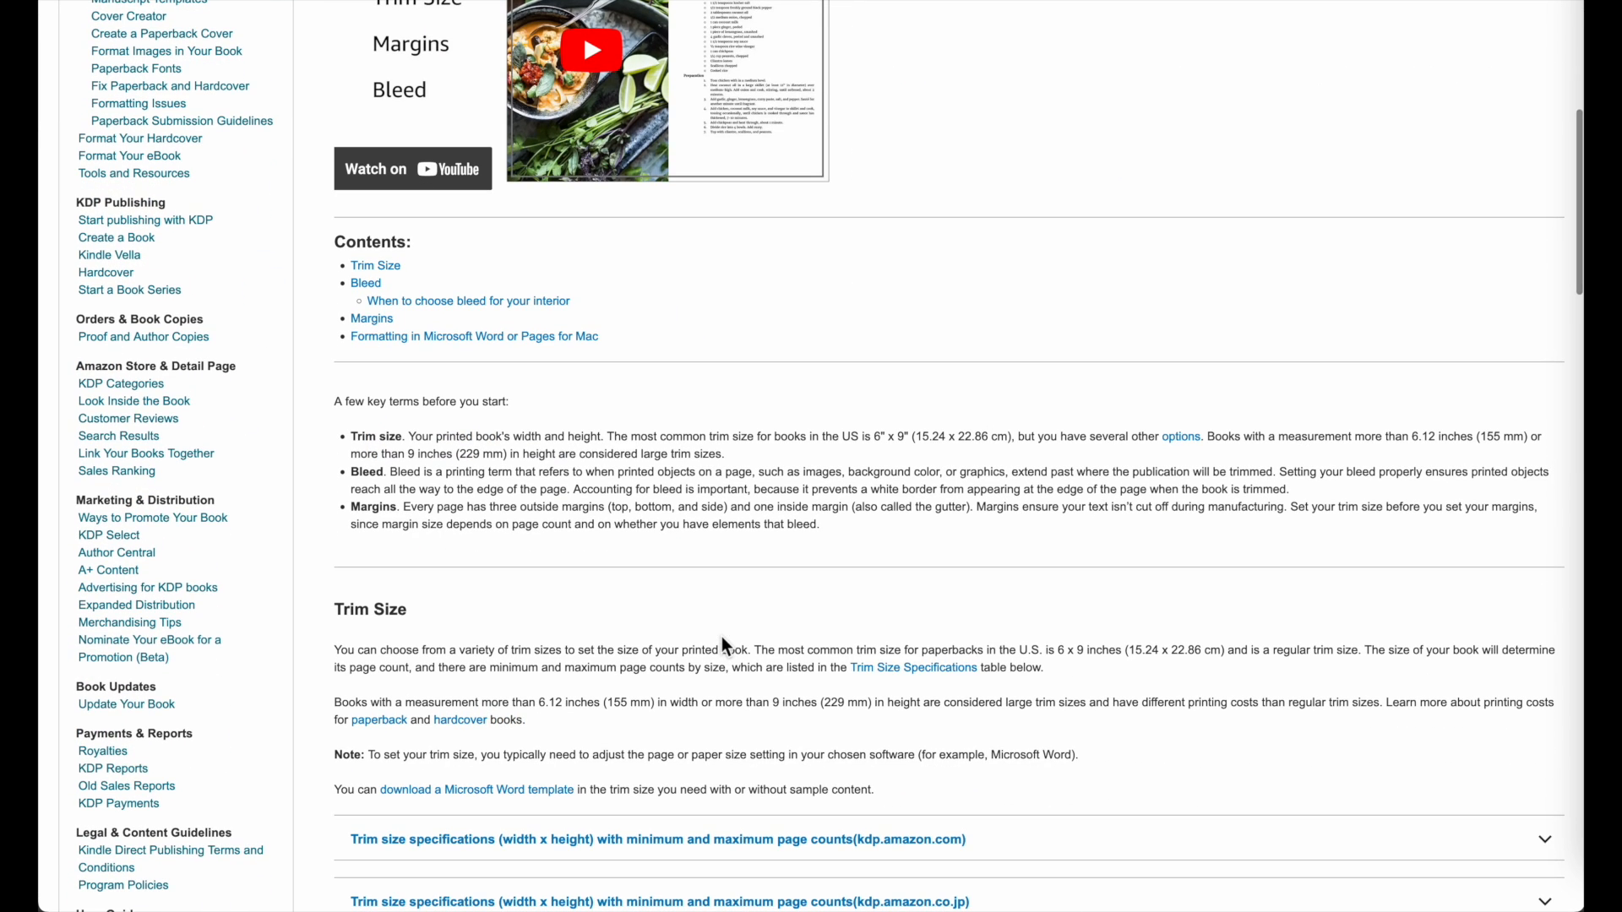
left_click(366, 269)
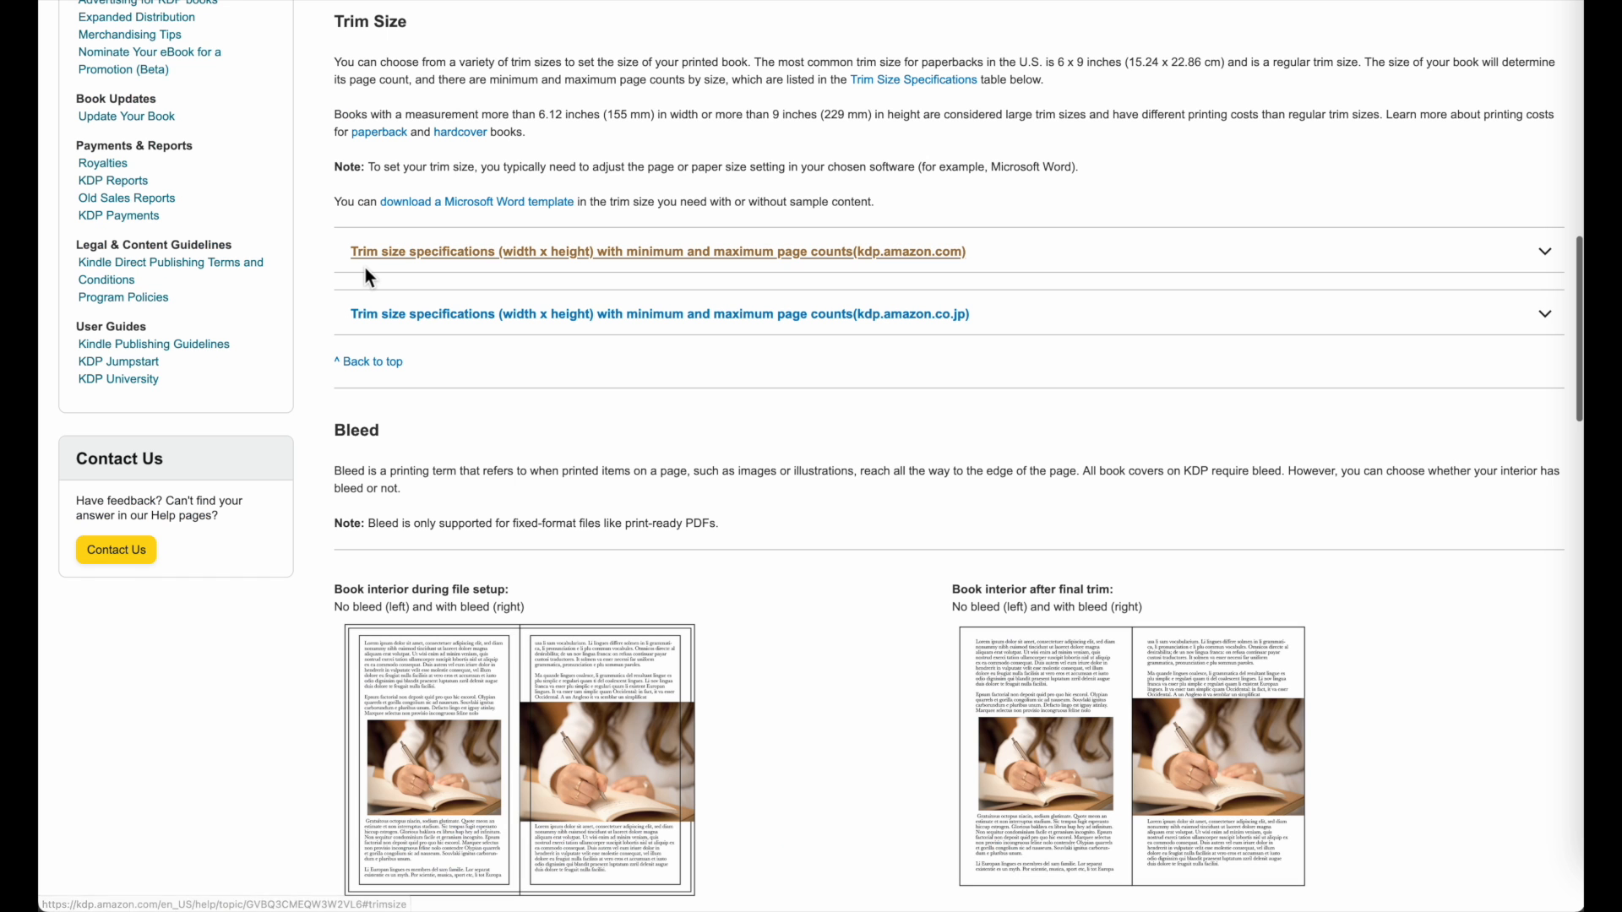
left_click(458, 251)
scroll(442, 602, "down", 3)
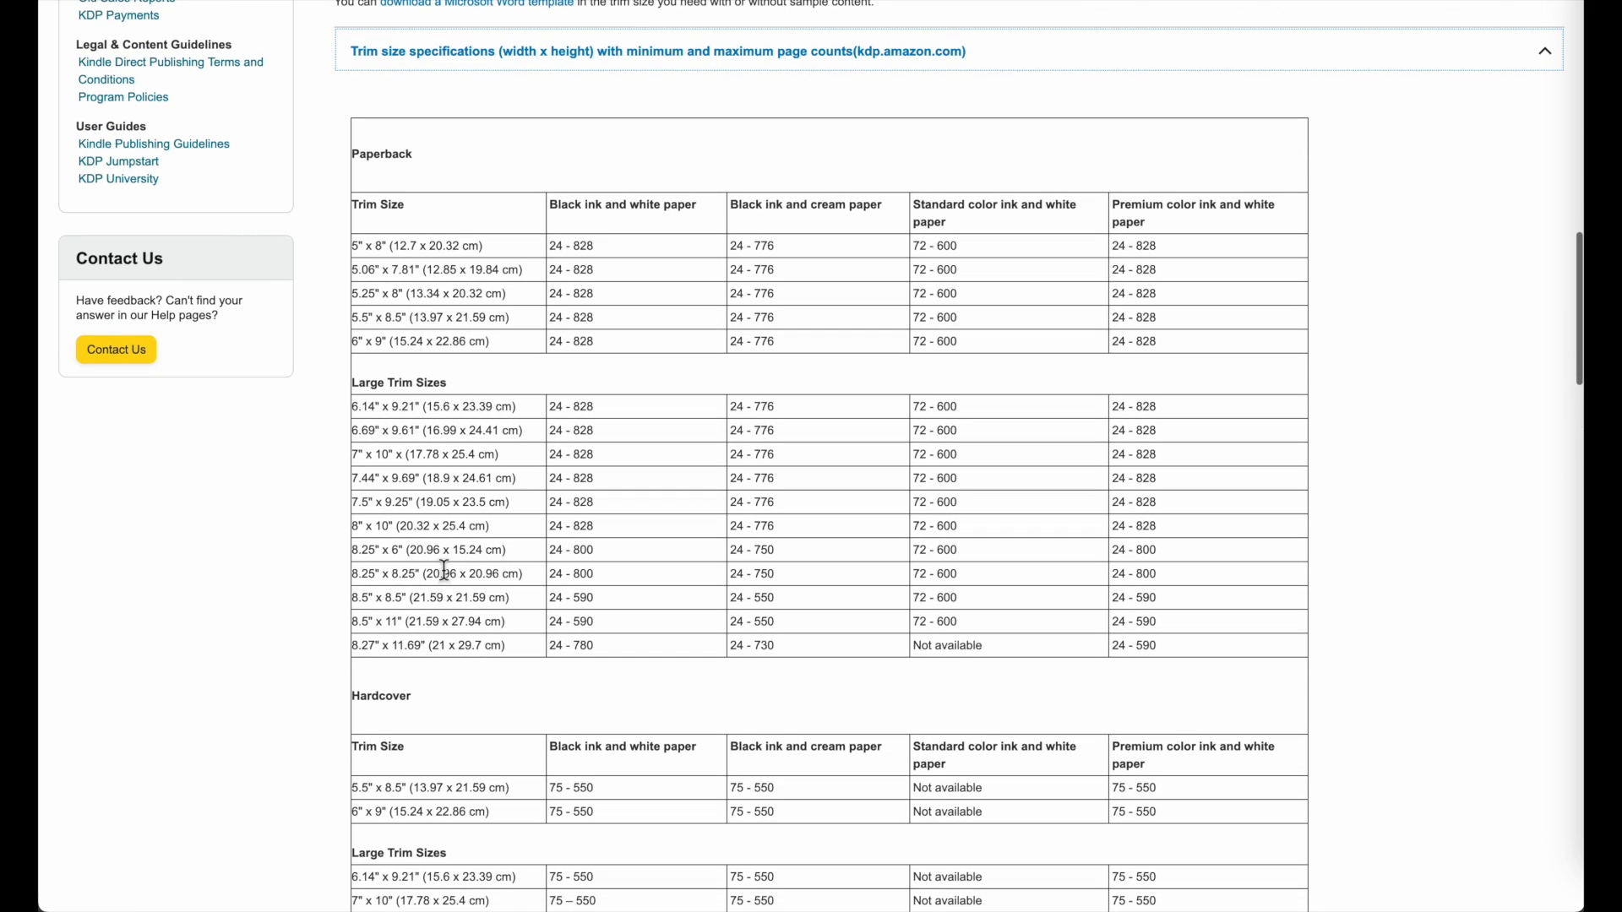
Examine the paperback and hardcover trim sizes in the kdp.amazon.com specification table up close.
scroll(404, 597, "down", 4)
scroll(404, 597, "up", 4)
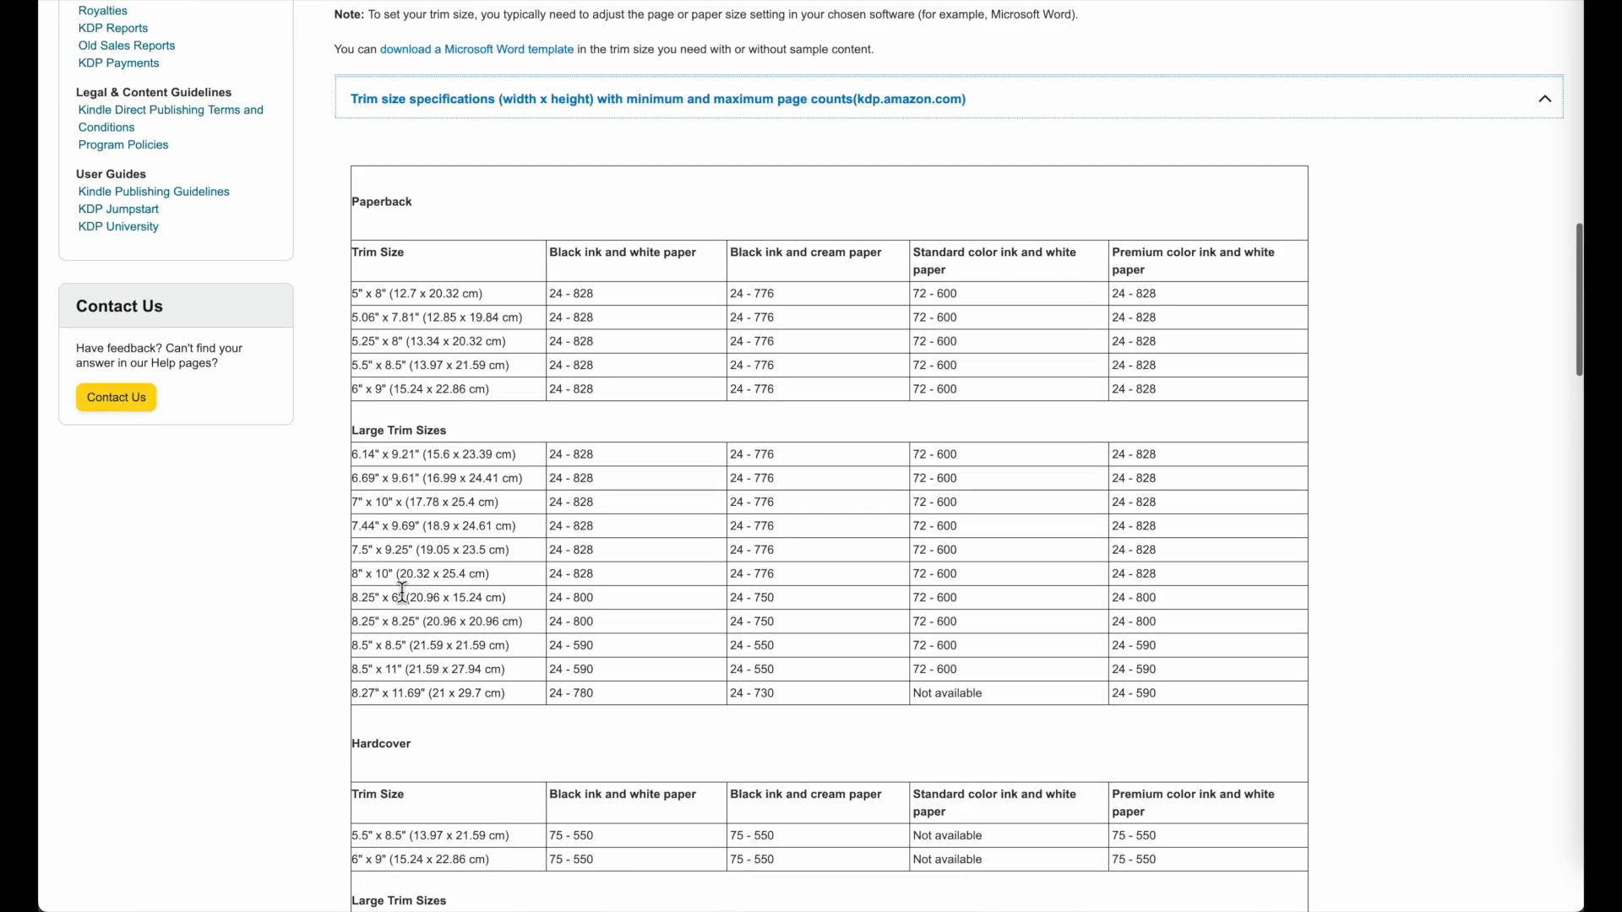
scroll(403, 595, "up", 2)
scroll(443, 407, "up", 5)
scroll(442, 407, "left", 1)
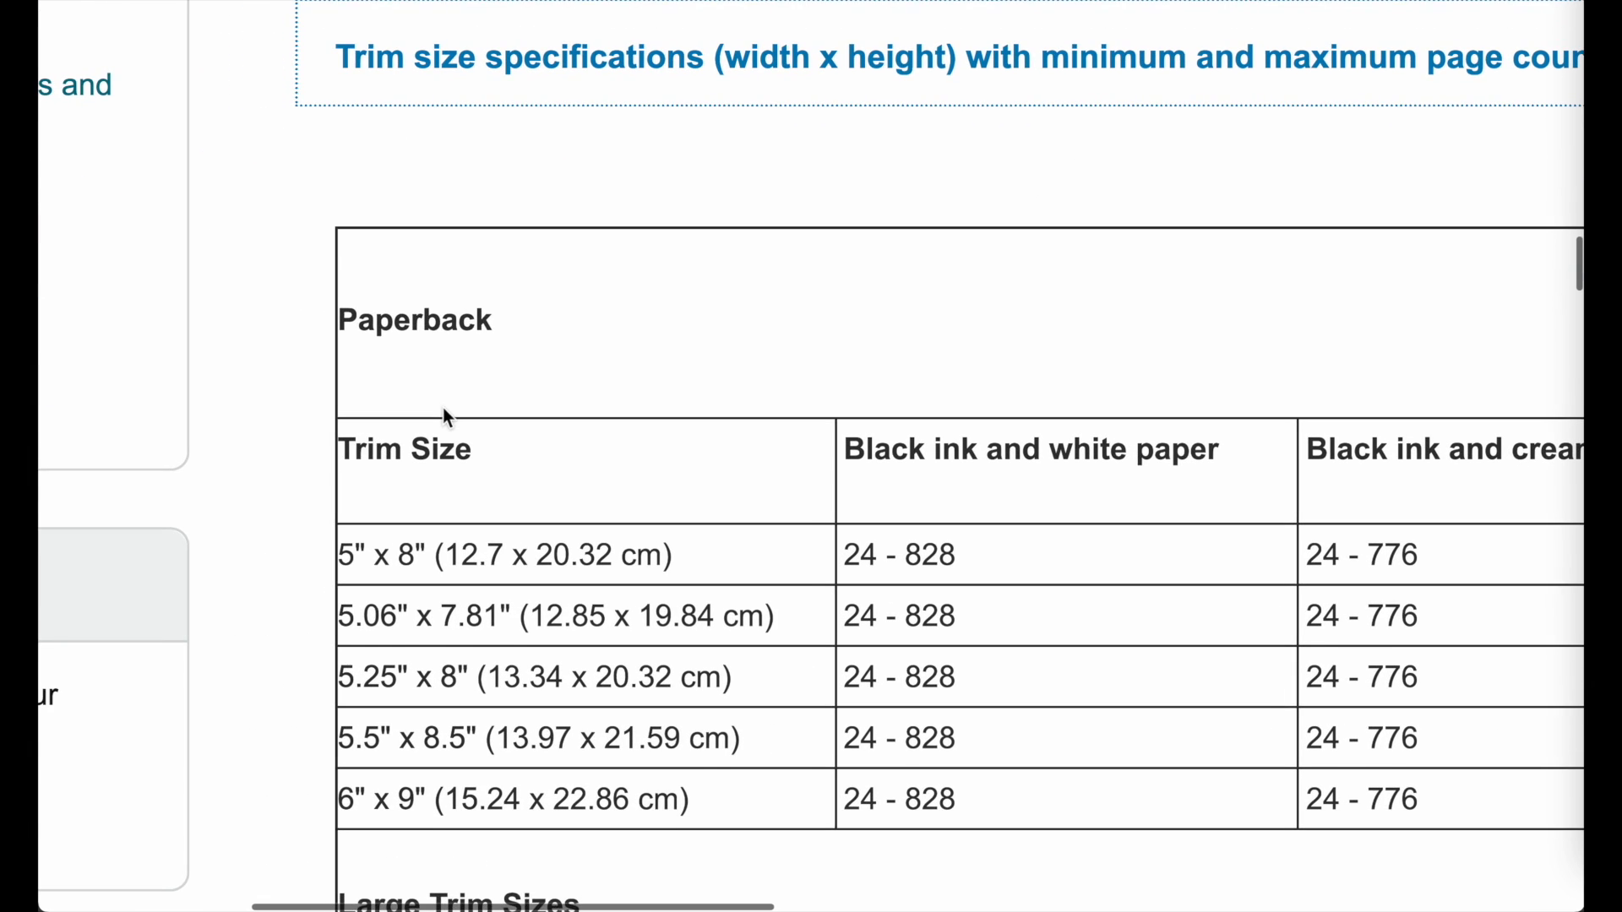
scroll(443, 408, "down", 2)
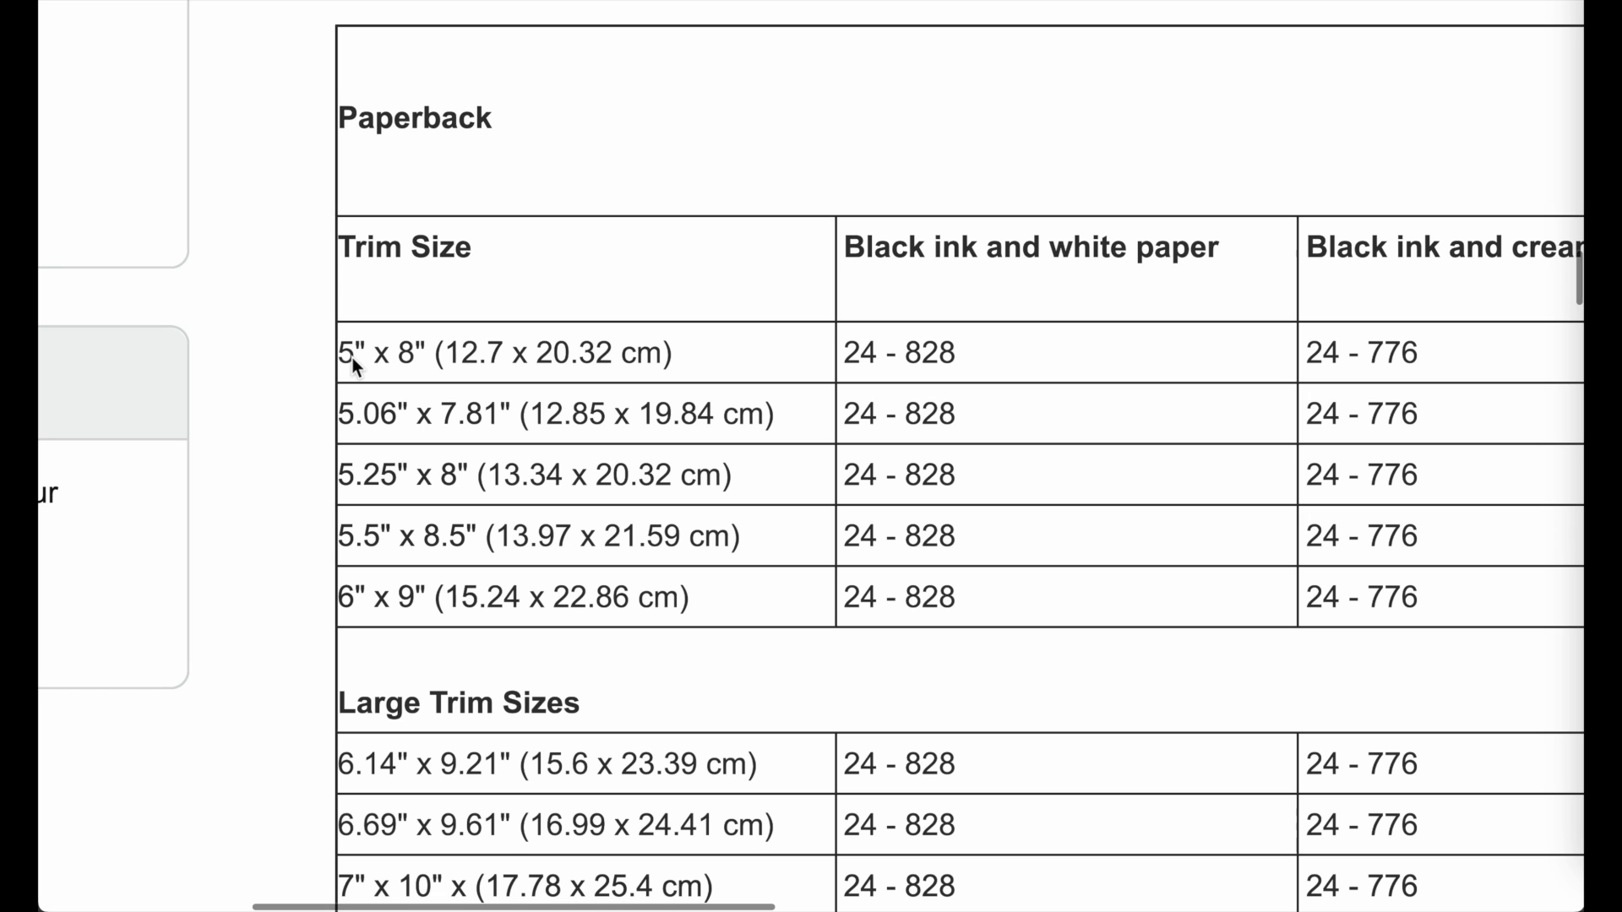
scroll(418, 357, "down", 5)
scroll(417, 357, "down", 5)
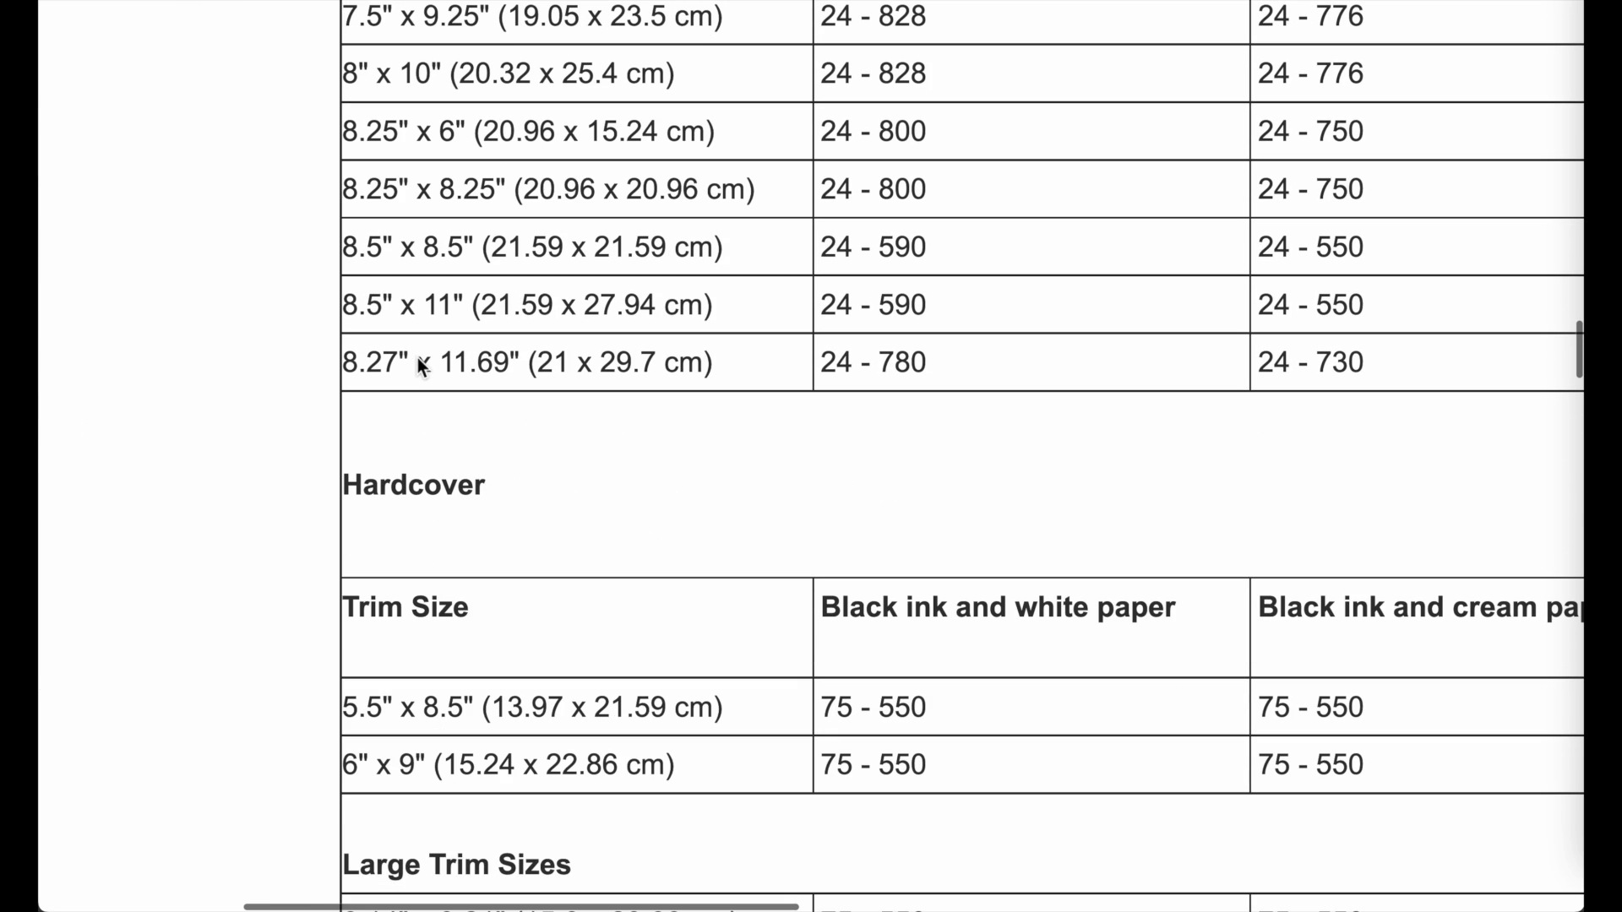
scroll(417, 357, "up", 1)
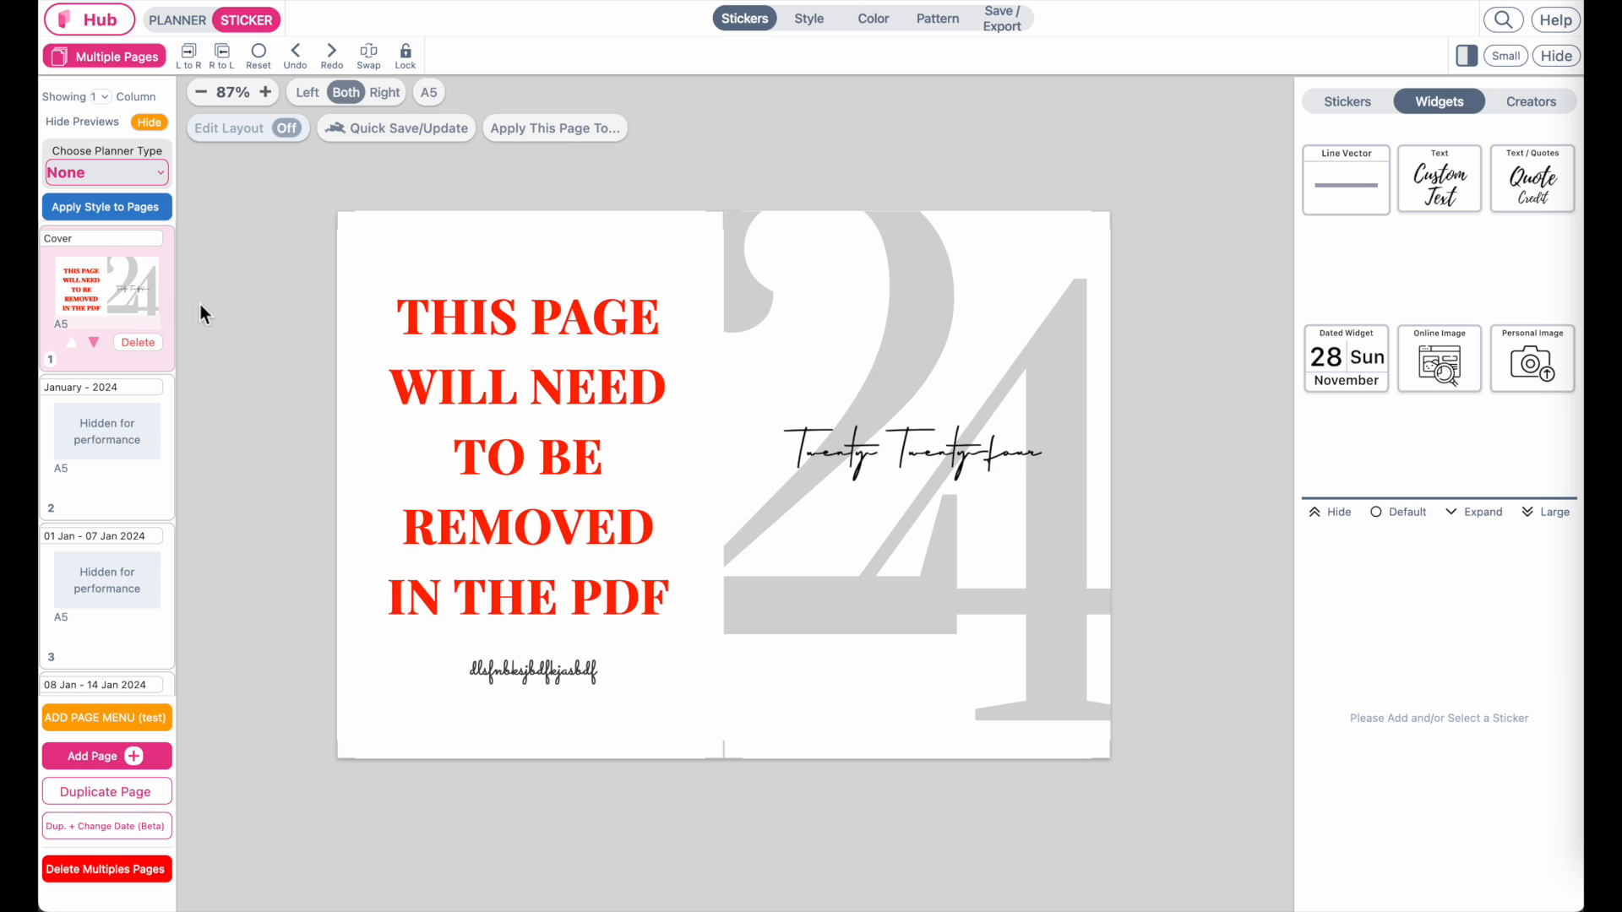
Switch back to Planify Pro and set the planner's cover page to the Amazon KDP size 6x9 No Bleed.
left_click(90, 439)
left_click(96, 301)
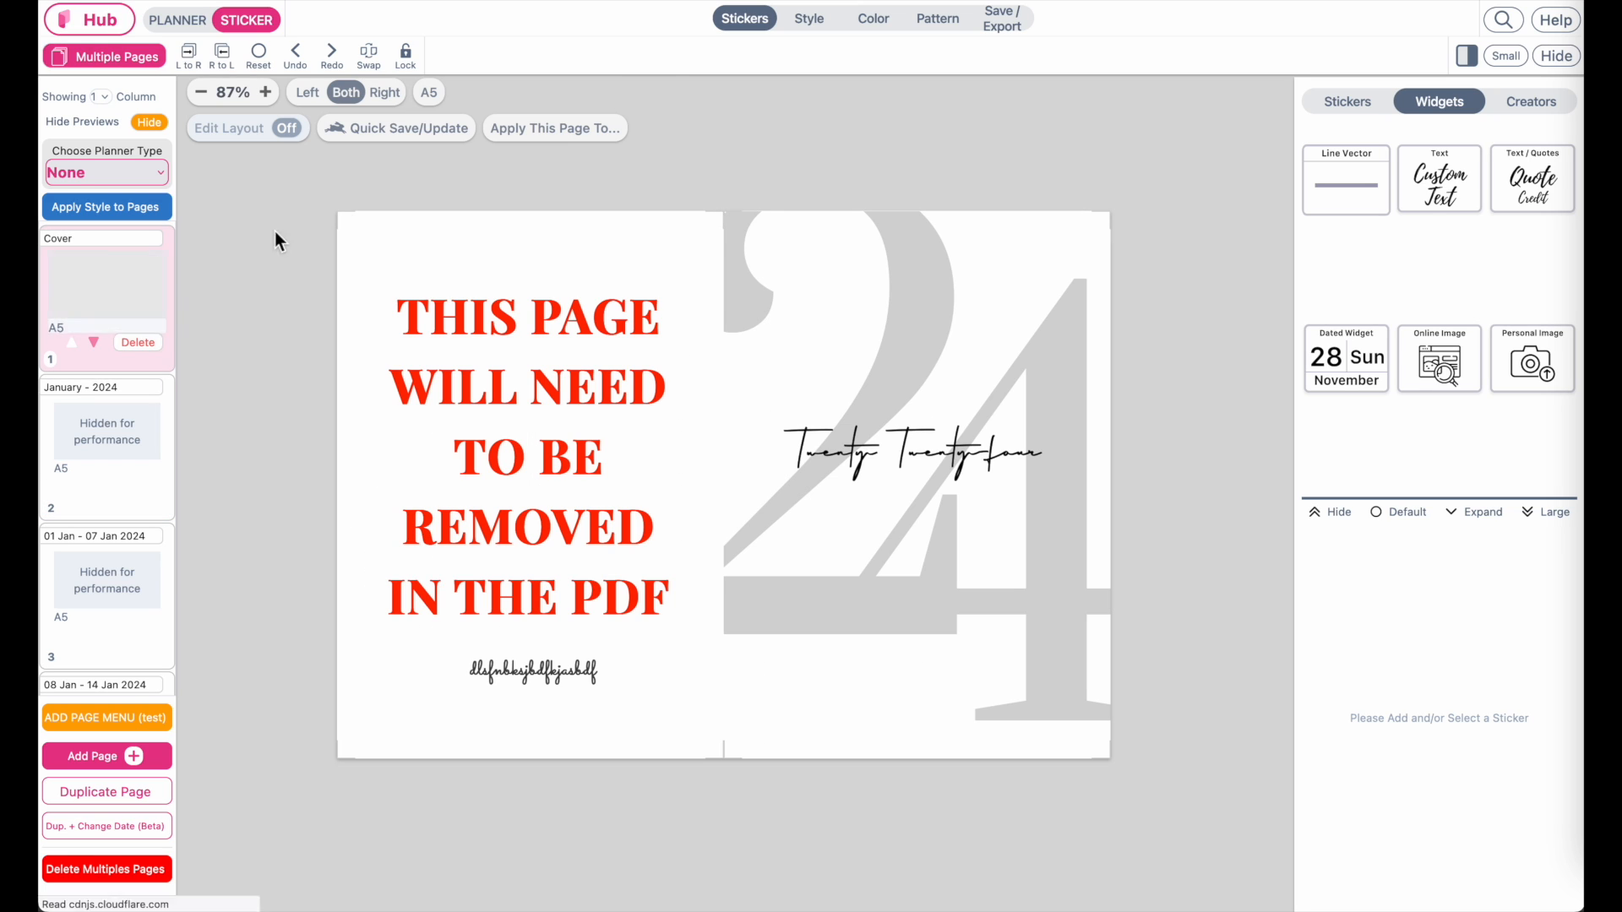
left_click(174, 21)
left_click(872, 21)
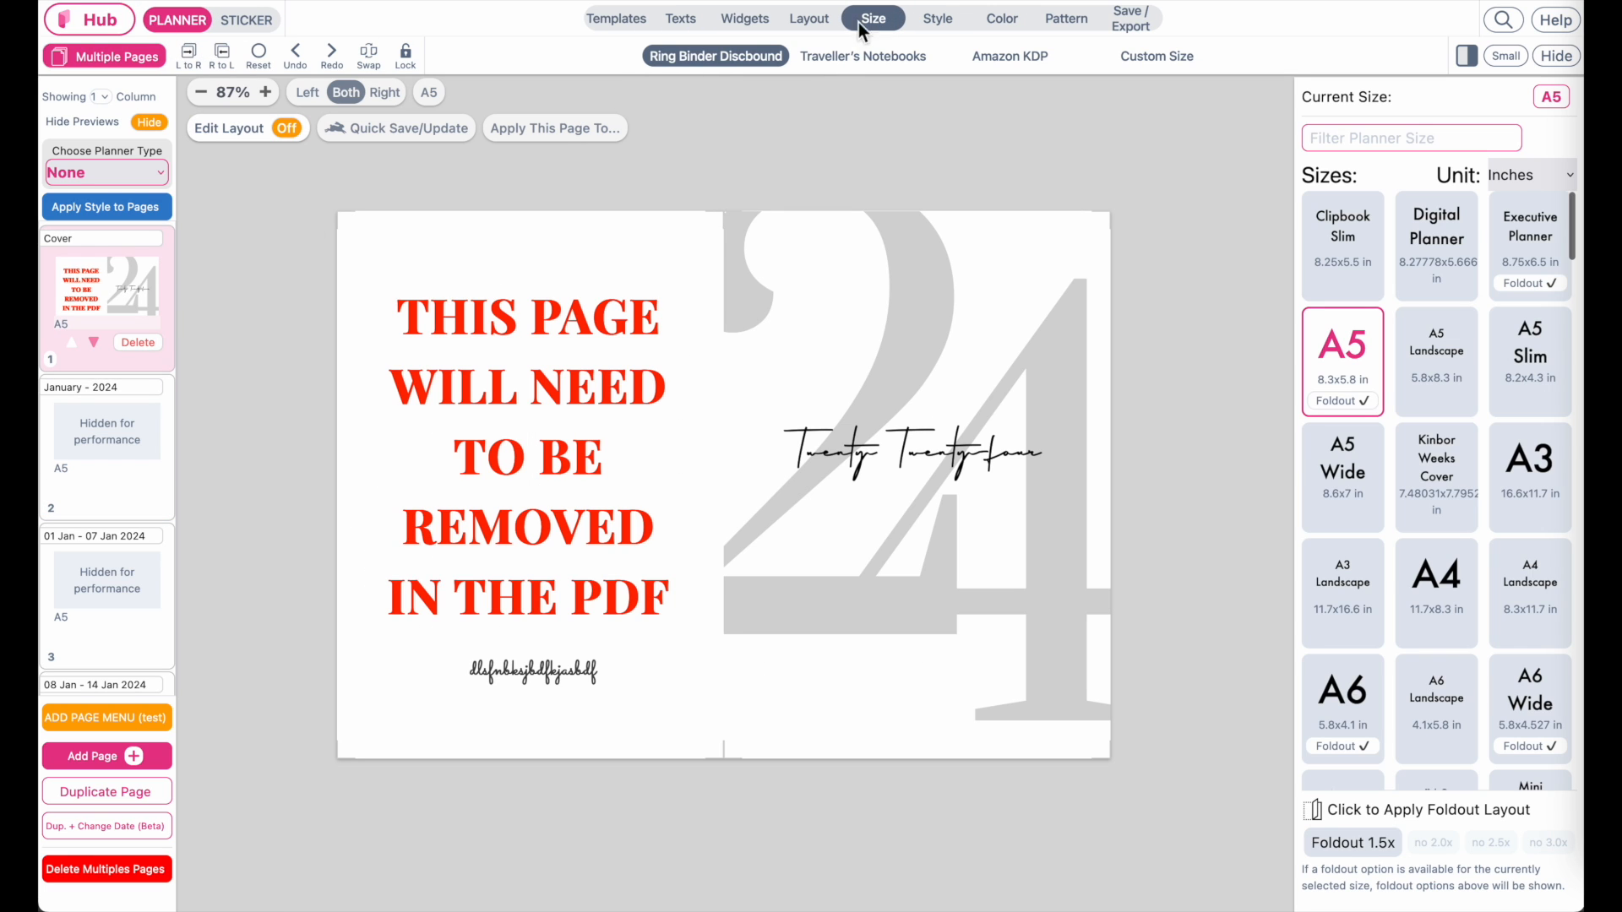
left_click(1173, 56)
left_click(977, 57)
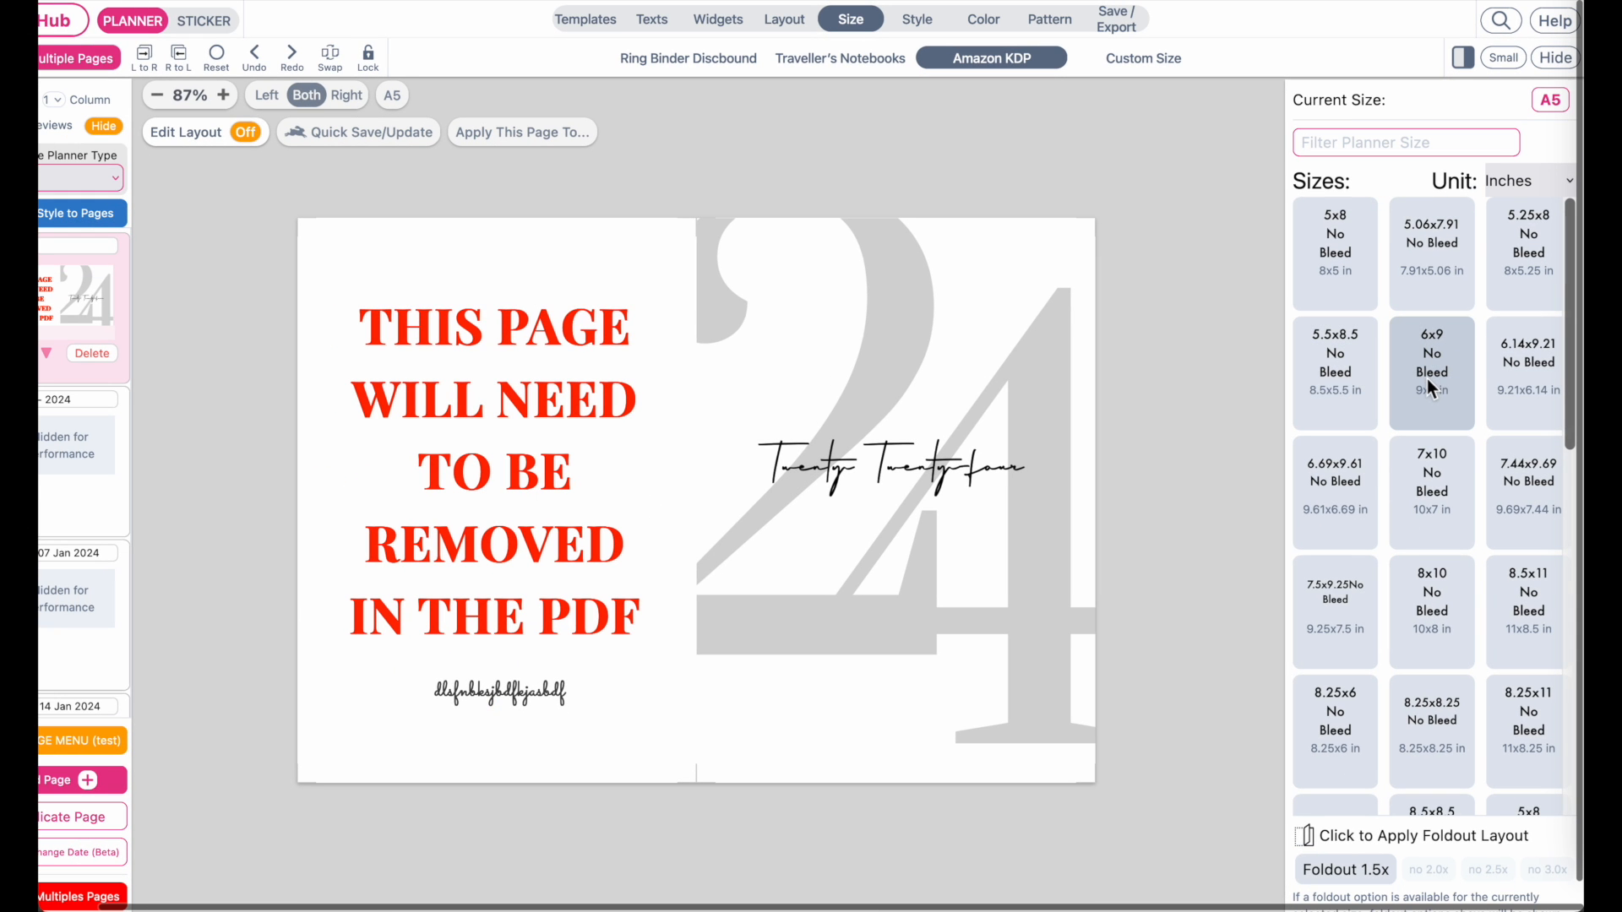
left_click(1427, 379)
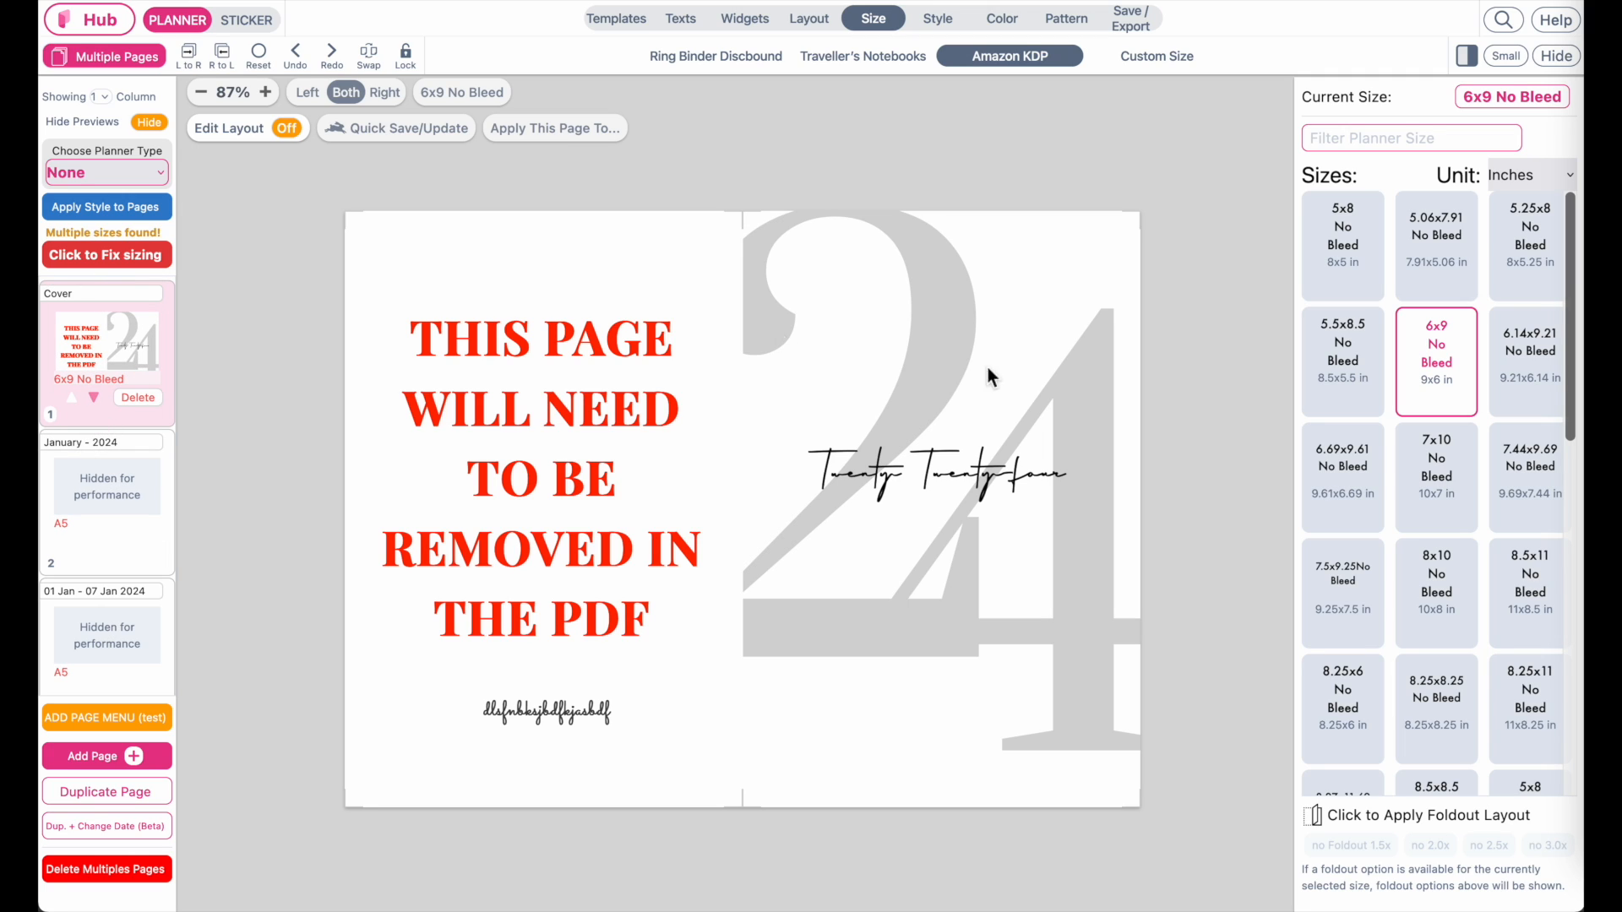
Fix the mixed planner sizes by applying 6x9 No Bleed to all pages.
left_click(93, 255)
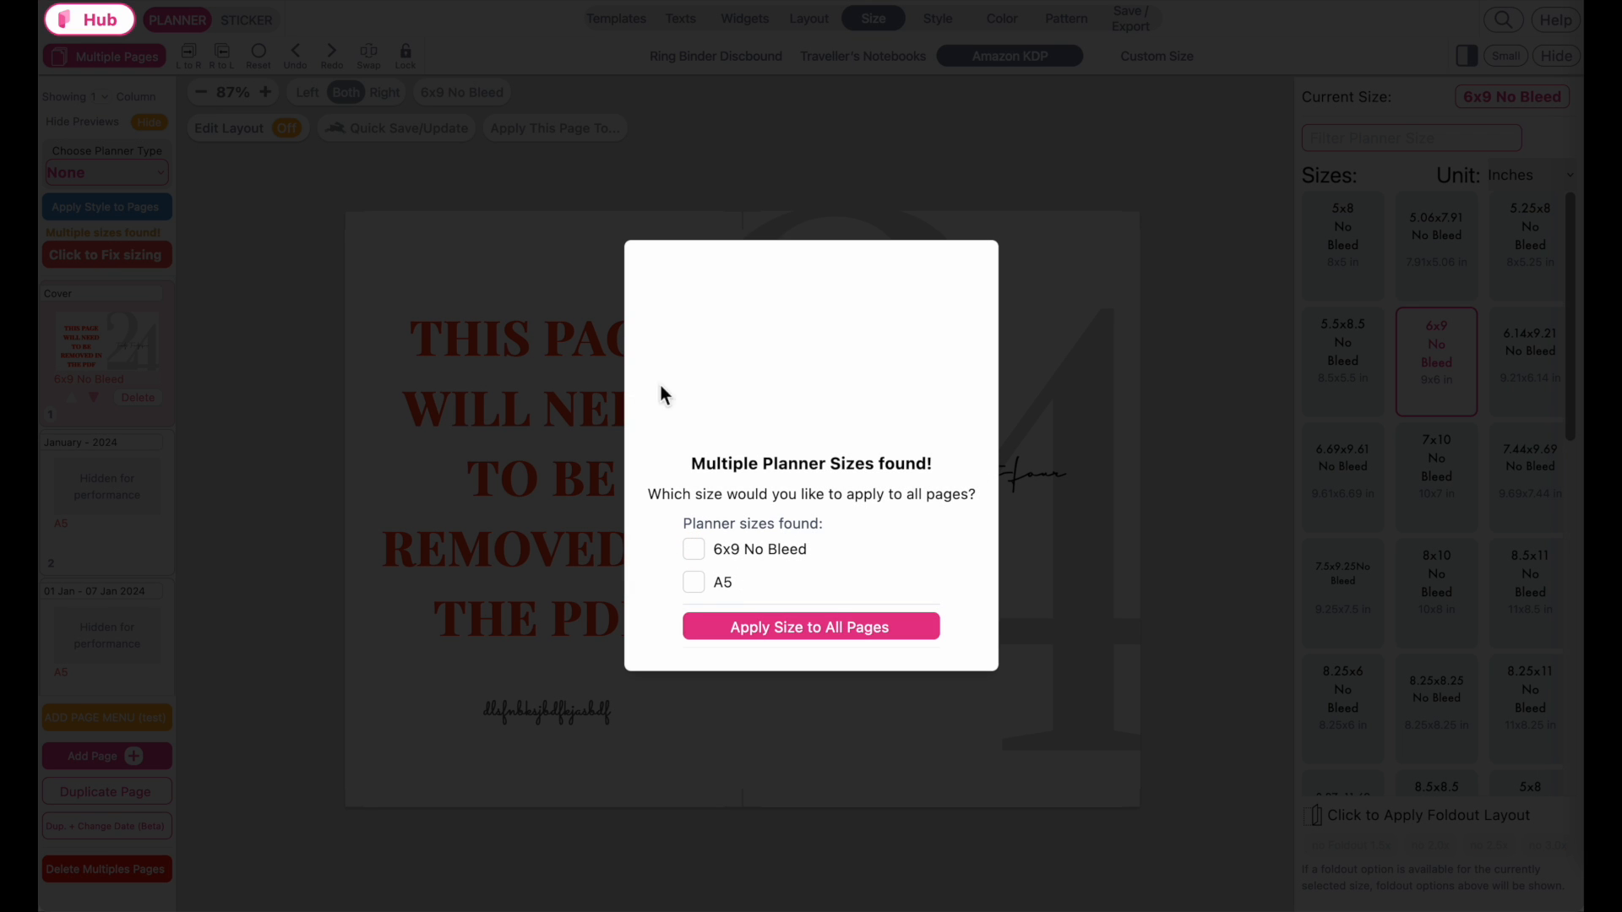
left_click(691, 549)
left_click(826, 627)
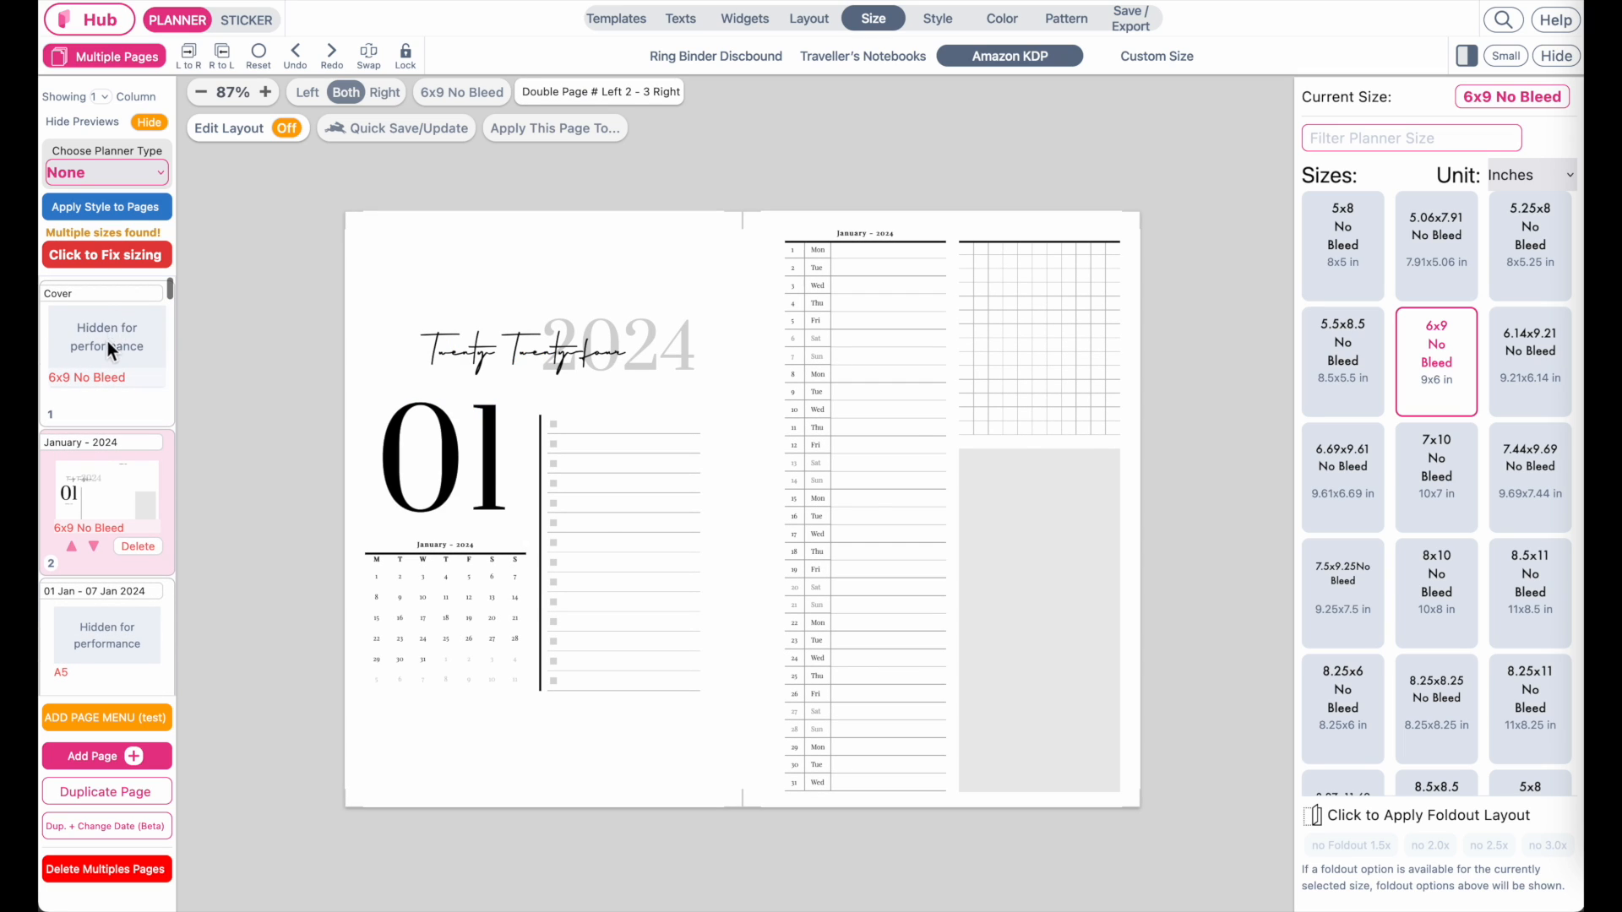
Check the cover, then set the 01 Jan - 07 Jan and 08 Jan - 14 Jan 2024 pages to 6x9 No Bleed.
left_click(108, 338)
scroll(113, 583, "down", 3)
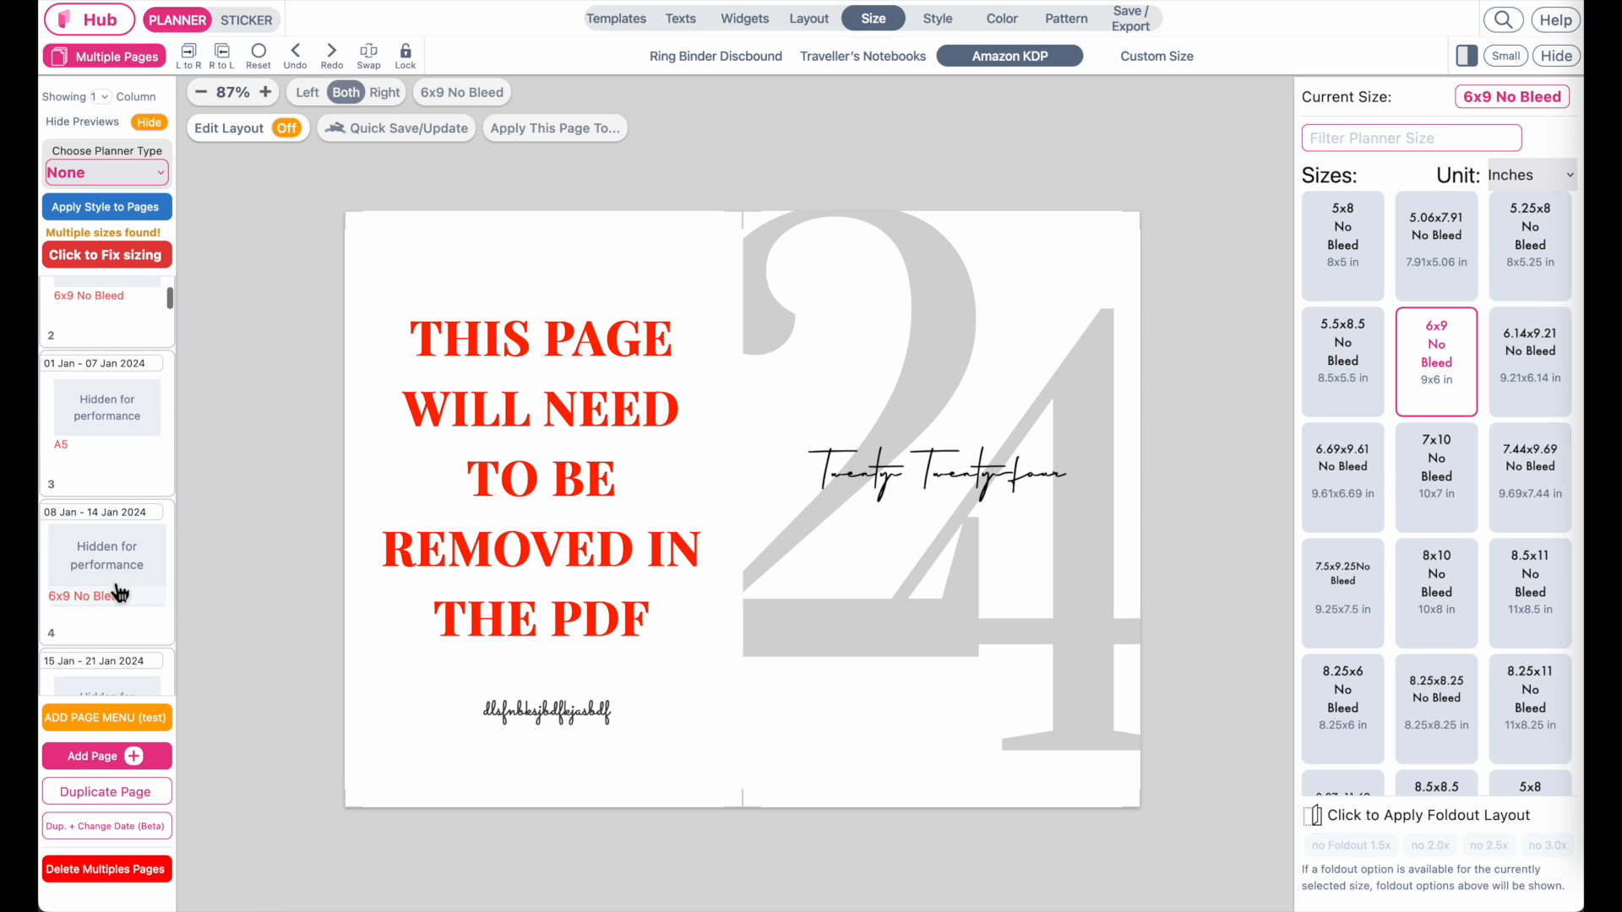
left_click(118, 422)
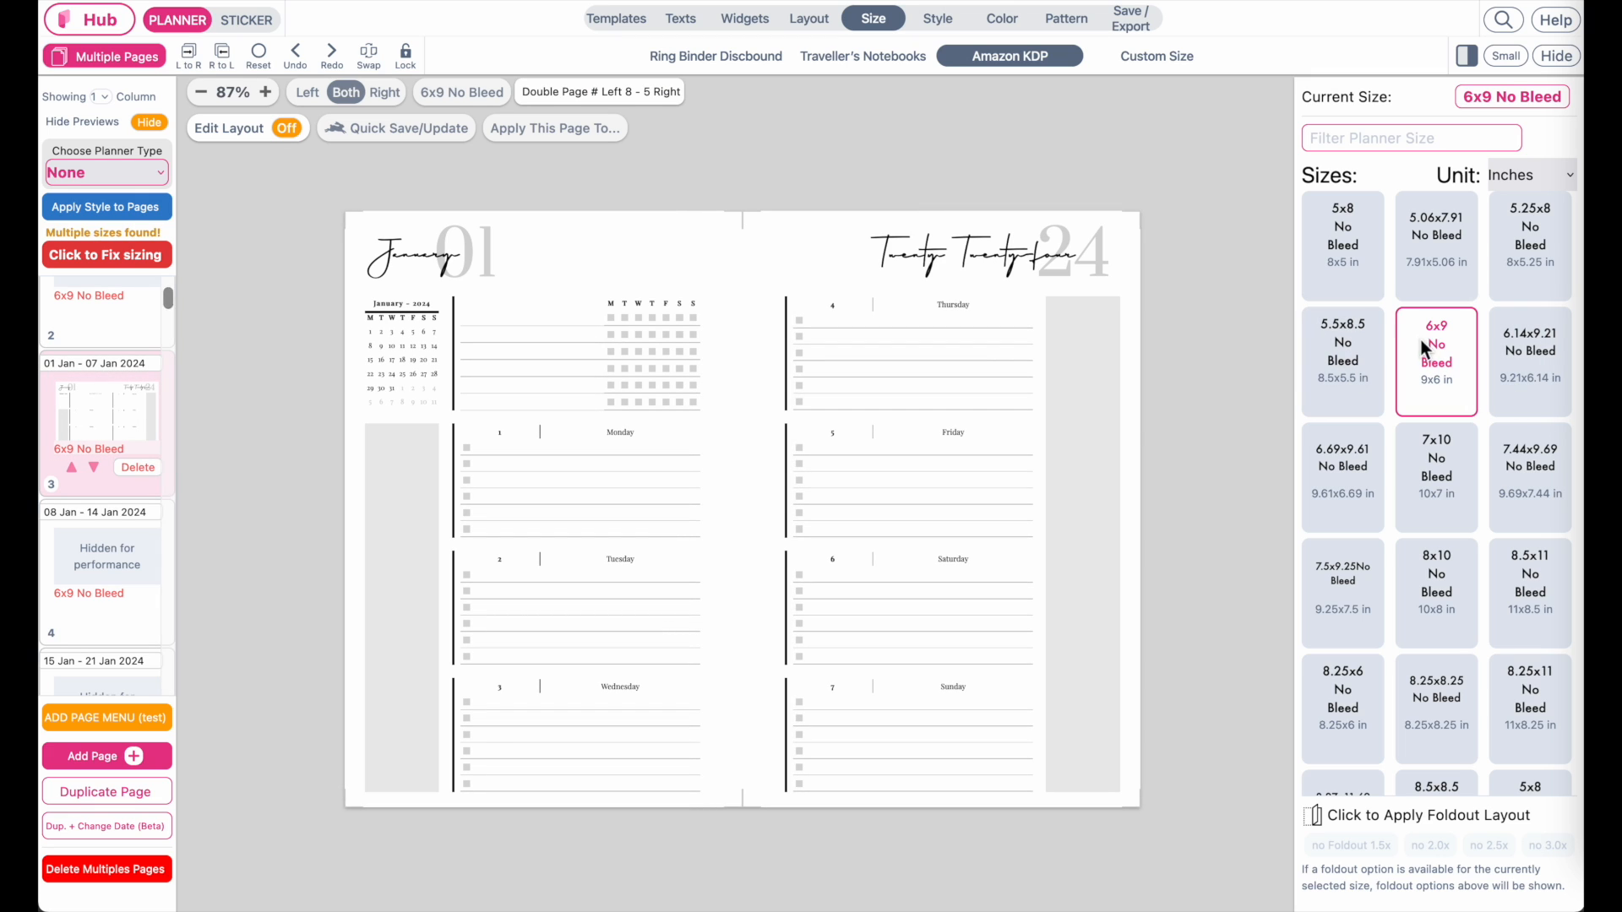
left_click(1440, 361)
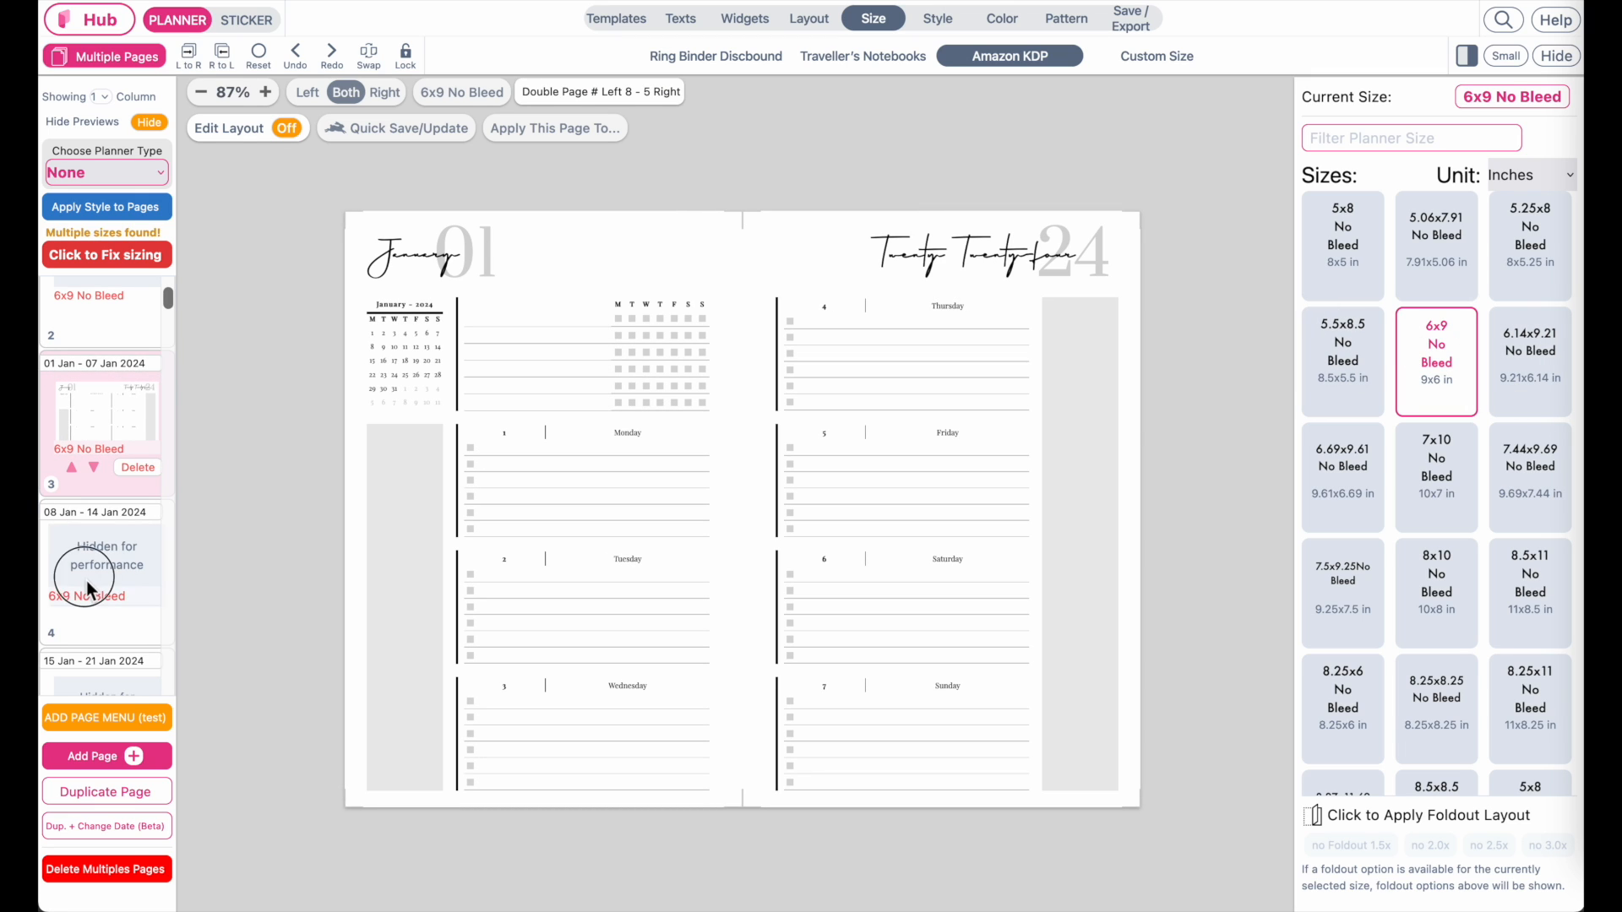
left_click(86, 580)
left_click(1428, 376)
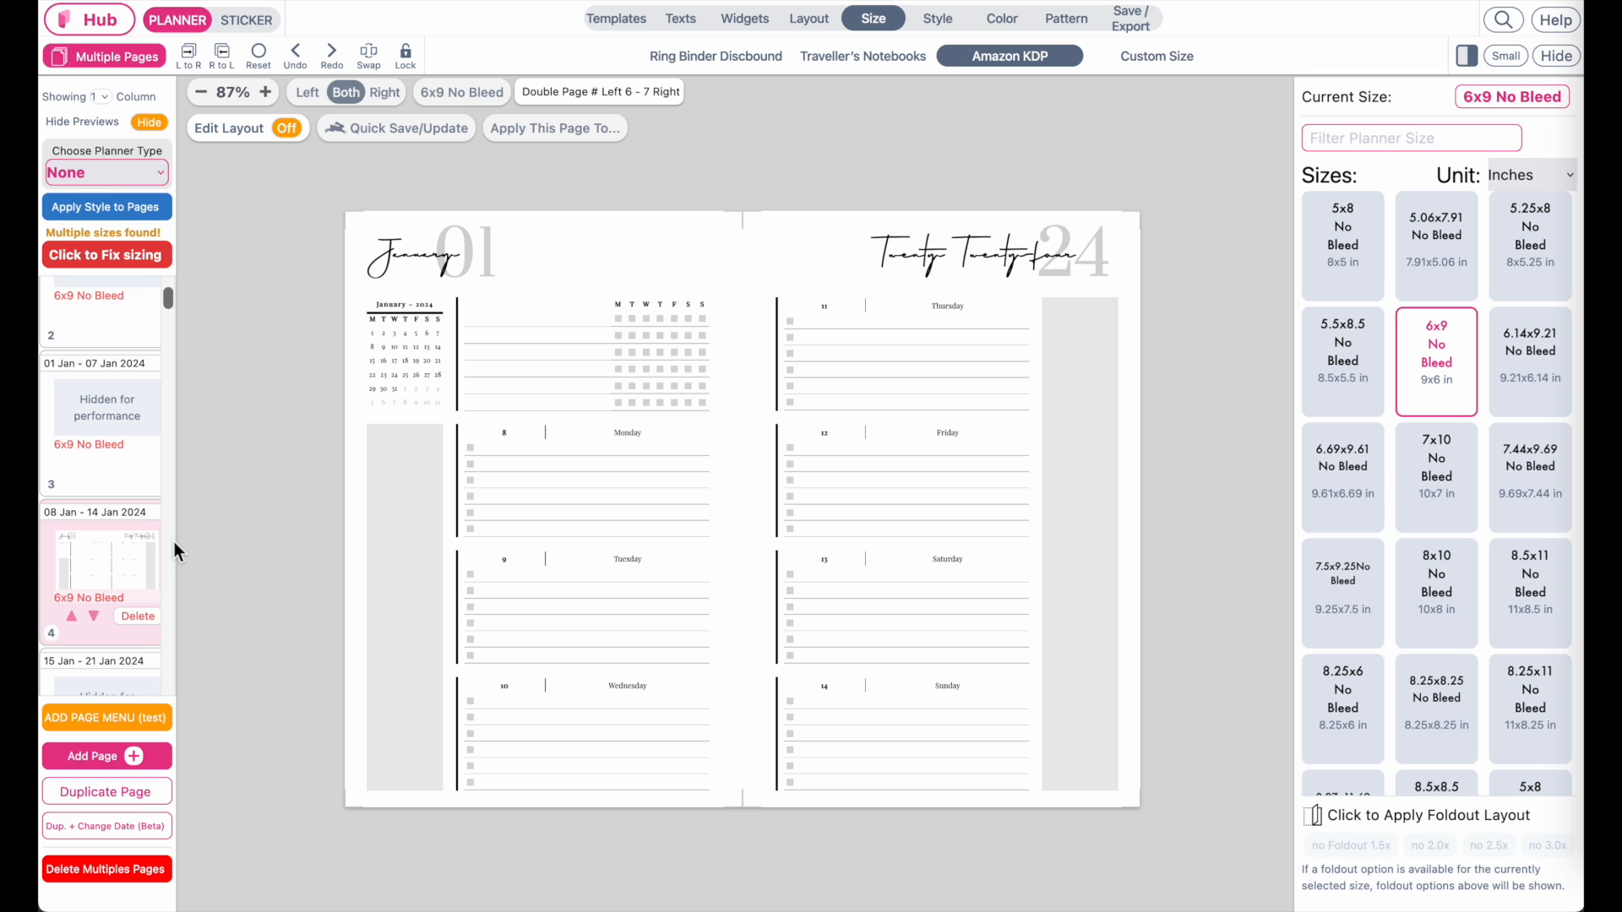
Set the 22 Jan - 28 Jan and 29 Jan - 04 Feb 2024 pages to 6x9 No Bleed.
scroll(174, 541, "down", 5)
left_click(83, 447)
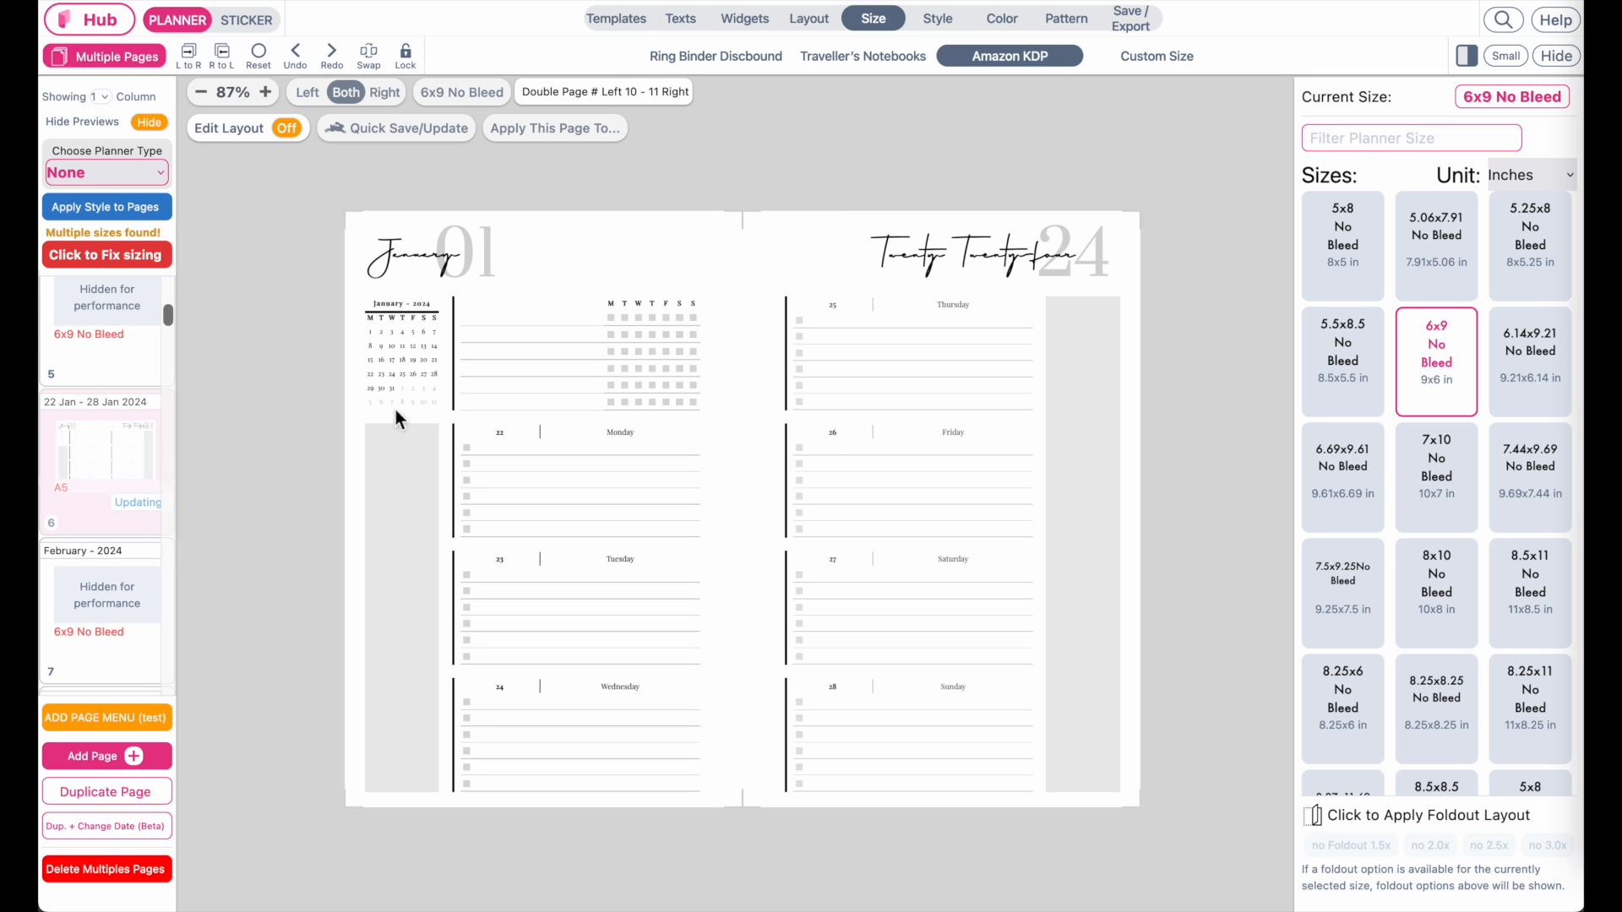
left_click(1447, 399)
scroll(89, 575, "down", 3)
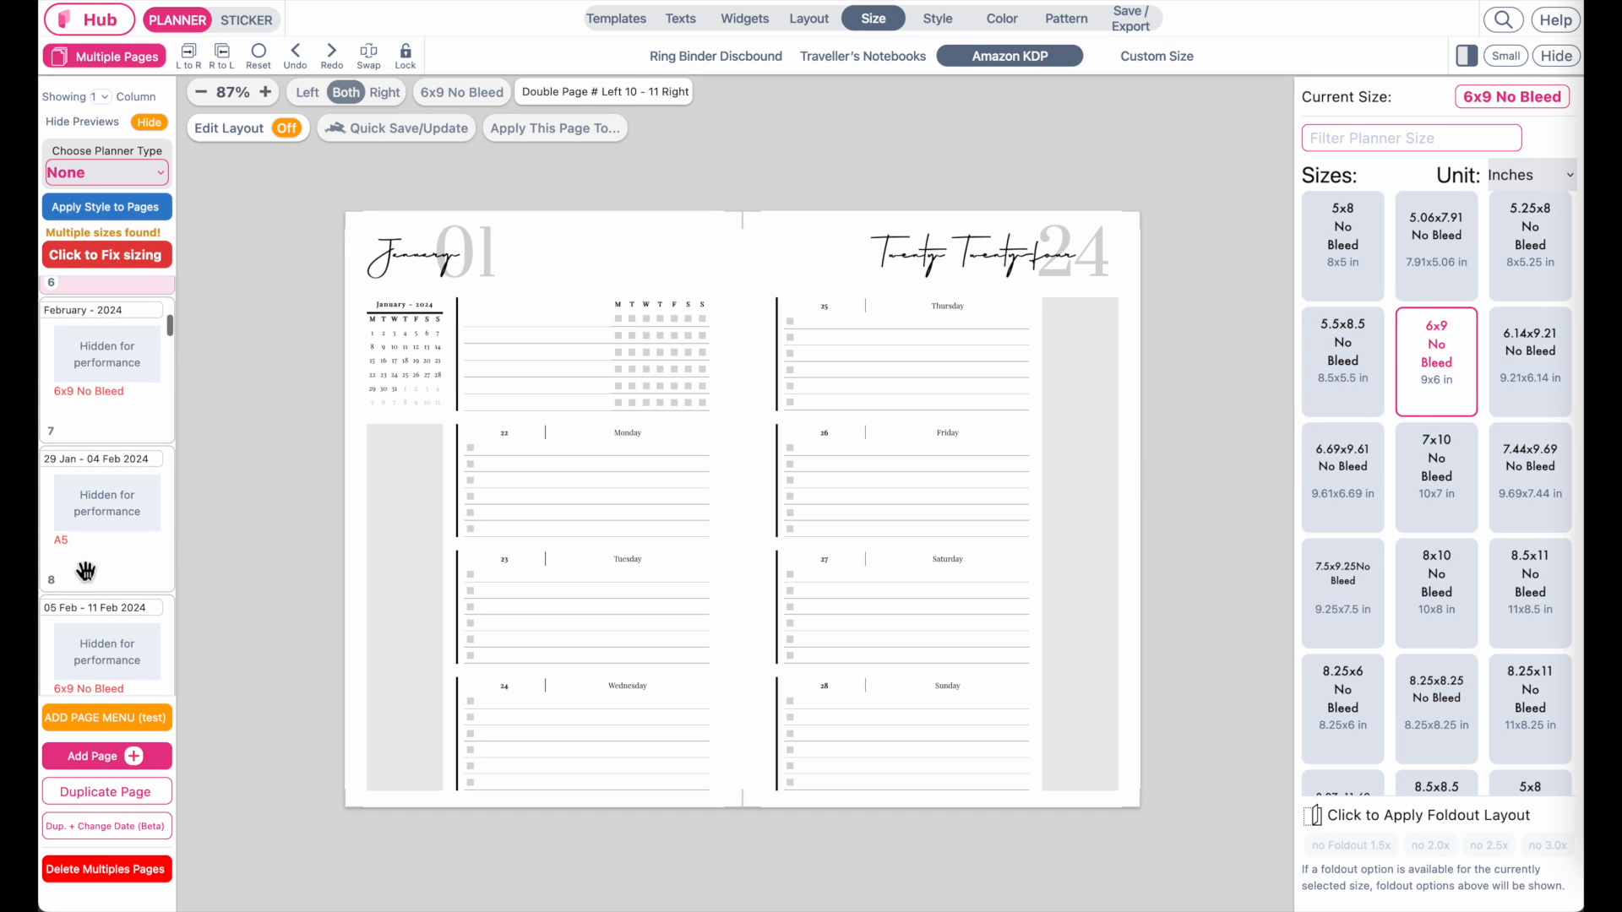
left_click(54, 380)
left_click(1437, 374)
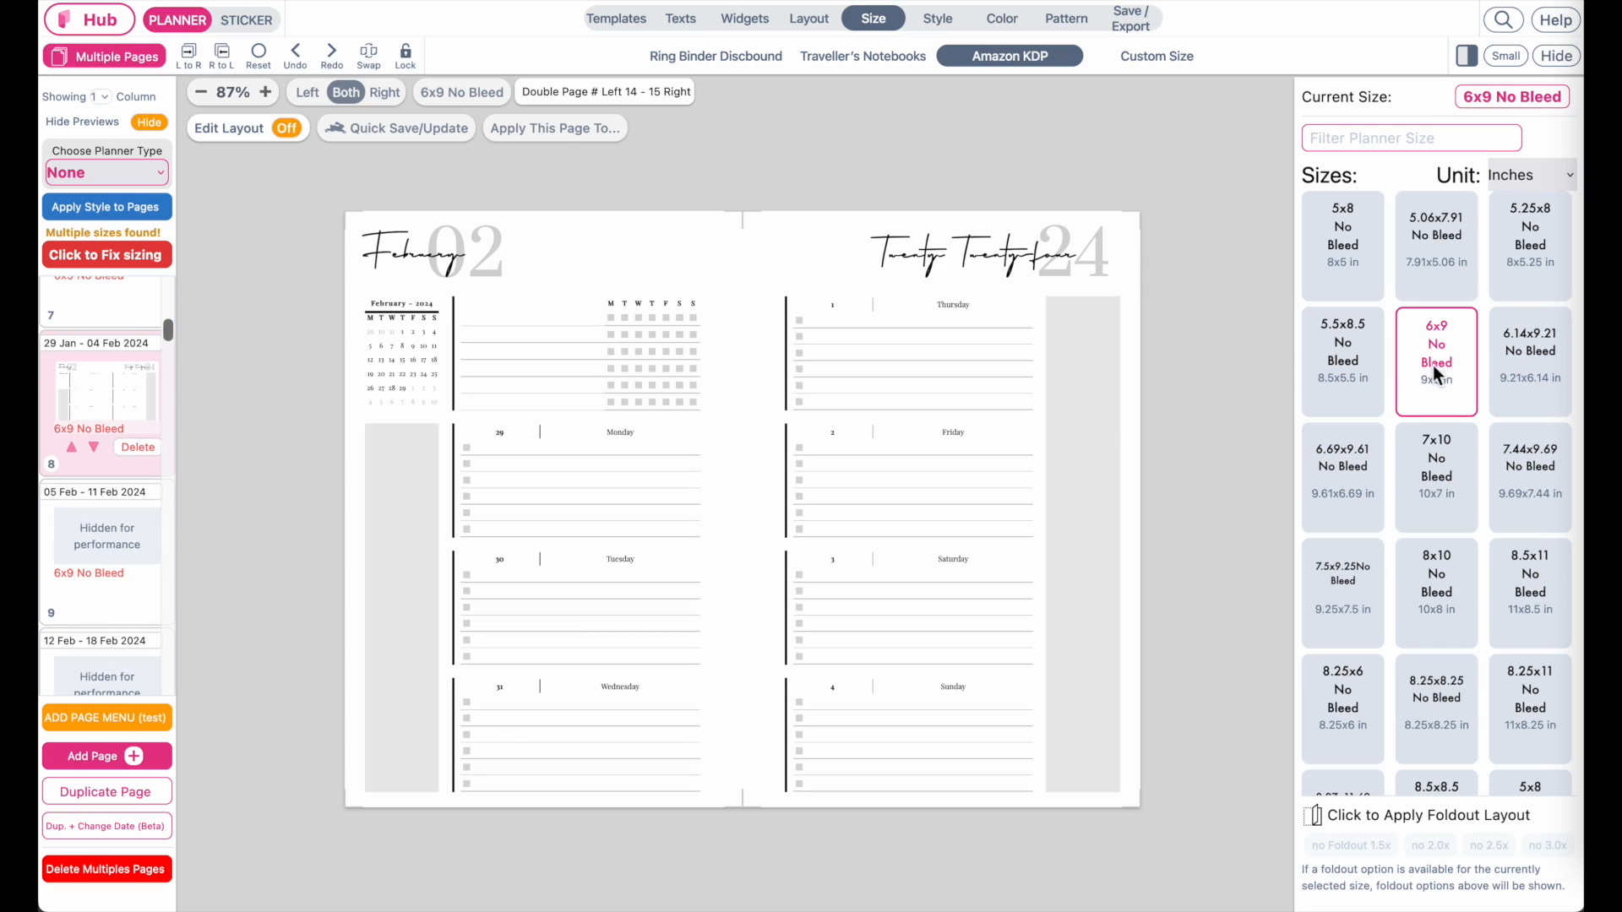
Set the 26 Feb - 03 Mar 2024 page and the next remaining A5 page to 6x9 No Bleed.
scroll(135, 488, "down", 8)
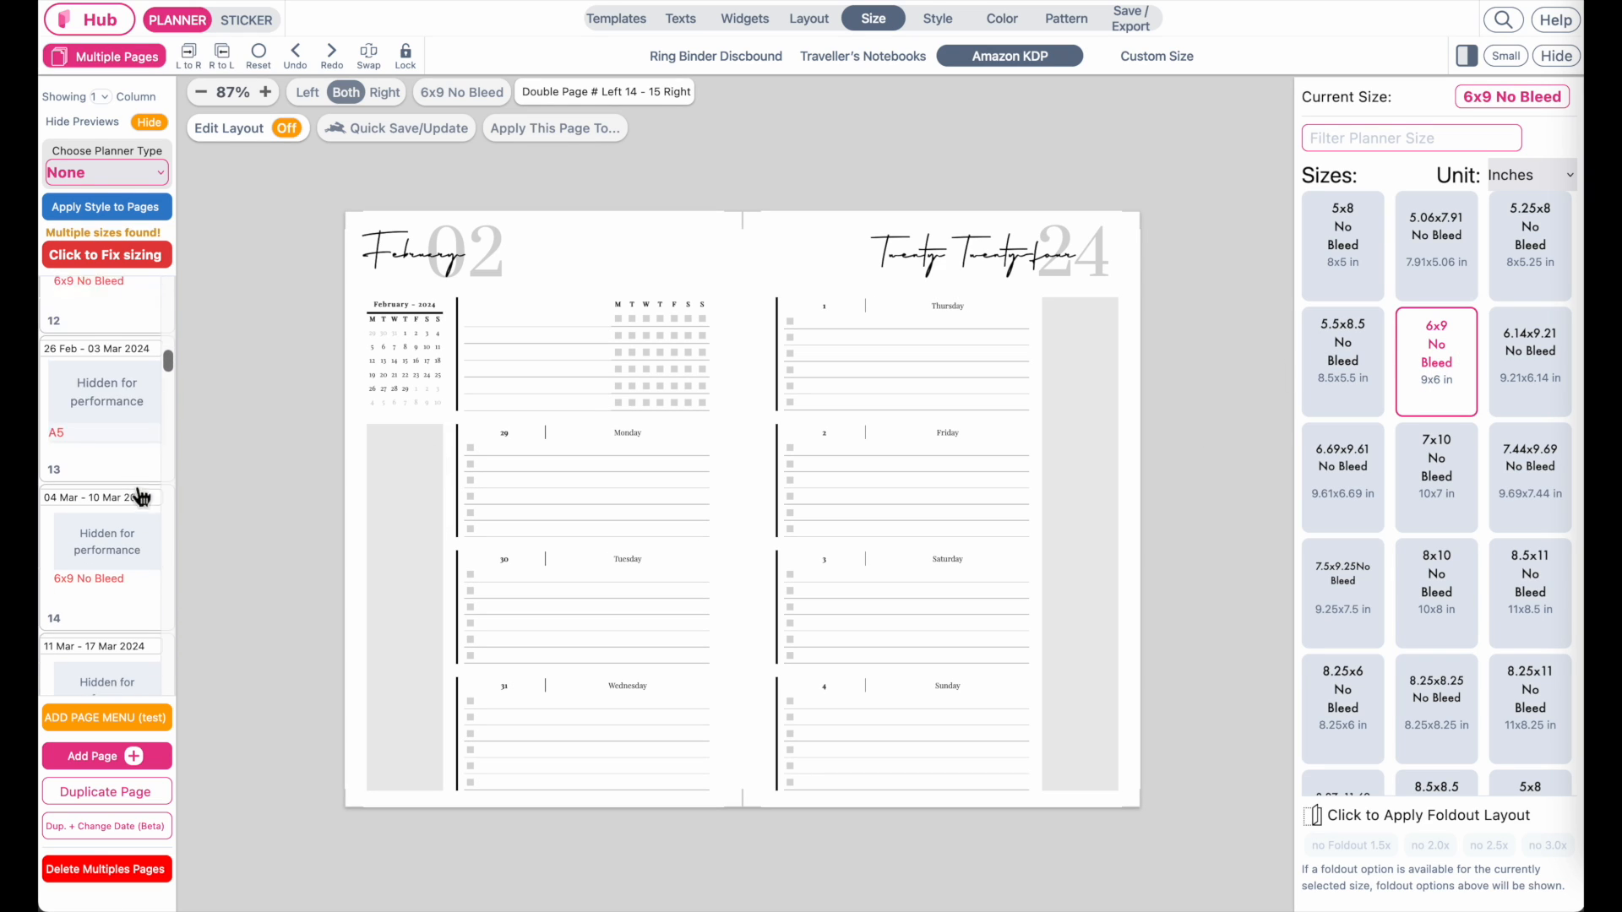
left_click(115, 454)
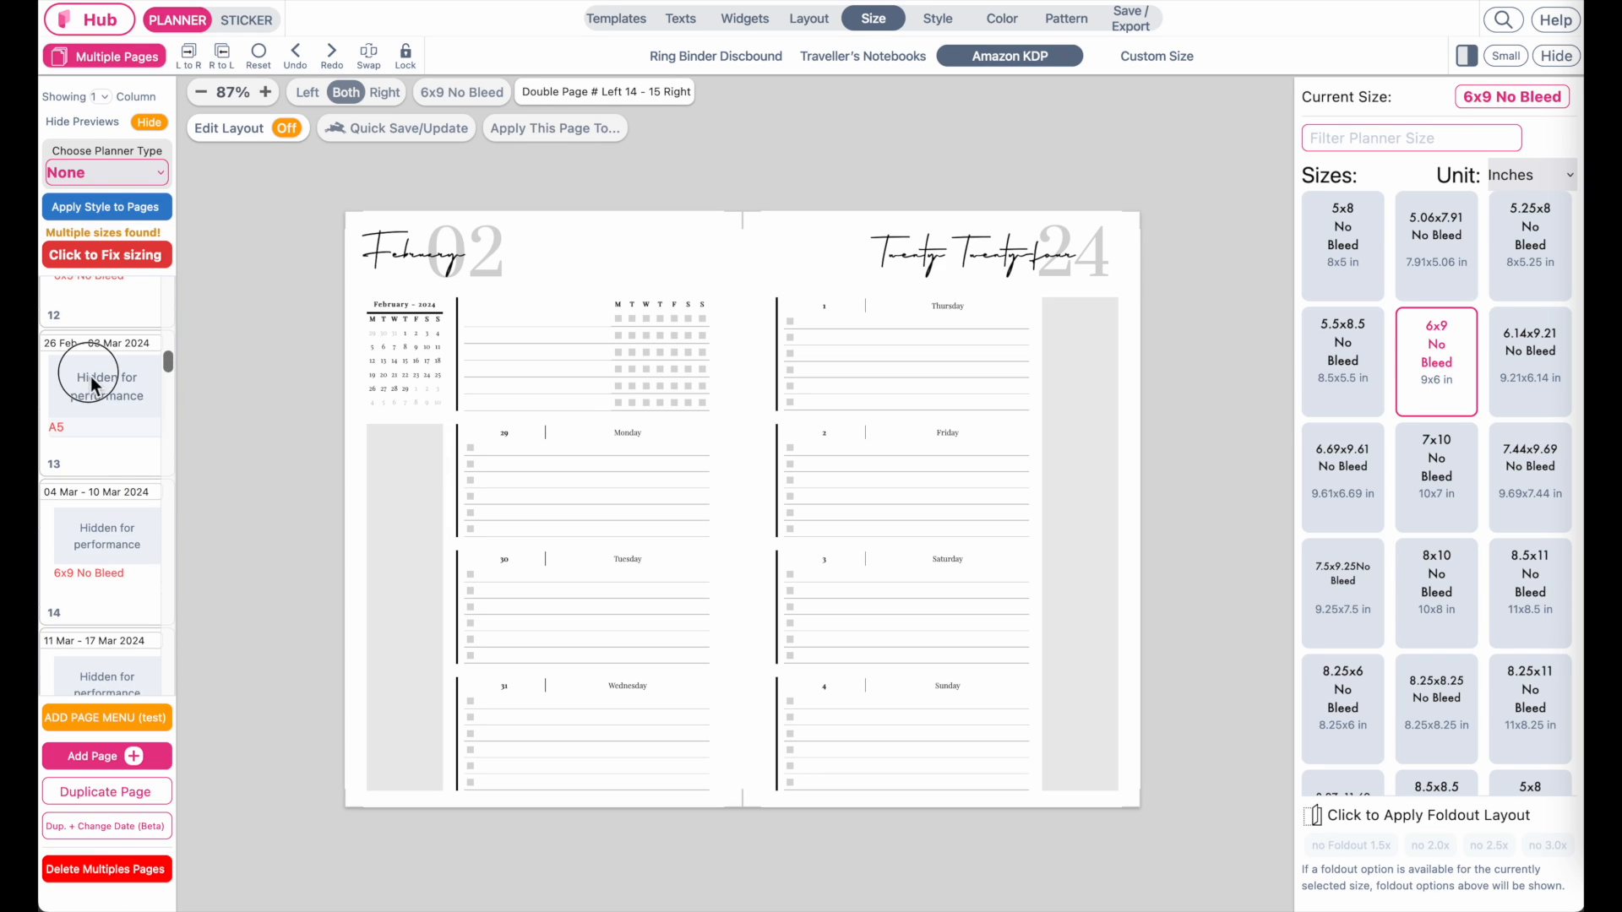
left_click(1437, 372)
scroll(92, 444, "down", 3)
scroll(91, 444, "down", 5)
left_click(85, 337)
left_click(1436, 364)
Set the 22 Apr - 28 Apr and 06 May - 12 May 2024 pages to 6x9 No Bleed.
scroll(99, 514, "down", 3)
scroll(107, 524, "down", 5)
left_click(94, 479)
left_click(1438, 362)
scroll(89, 536, "down", 4)
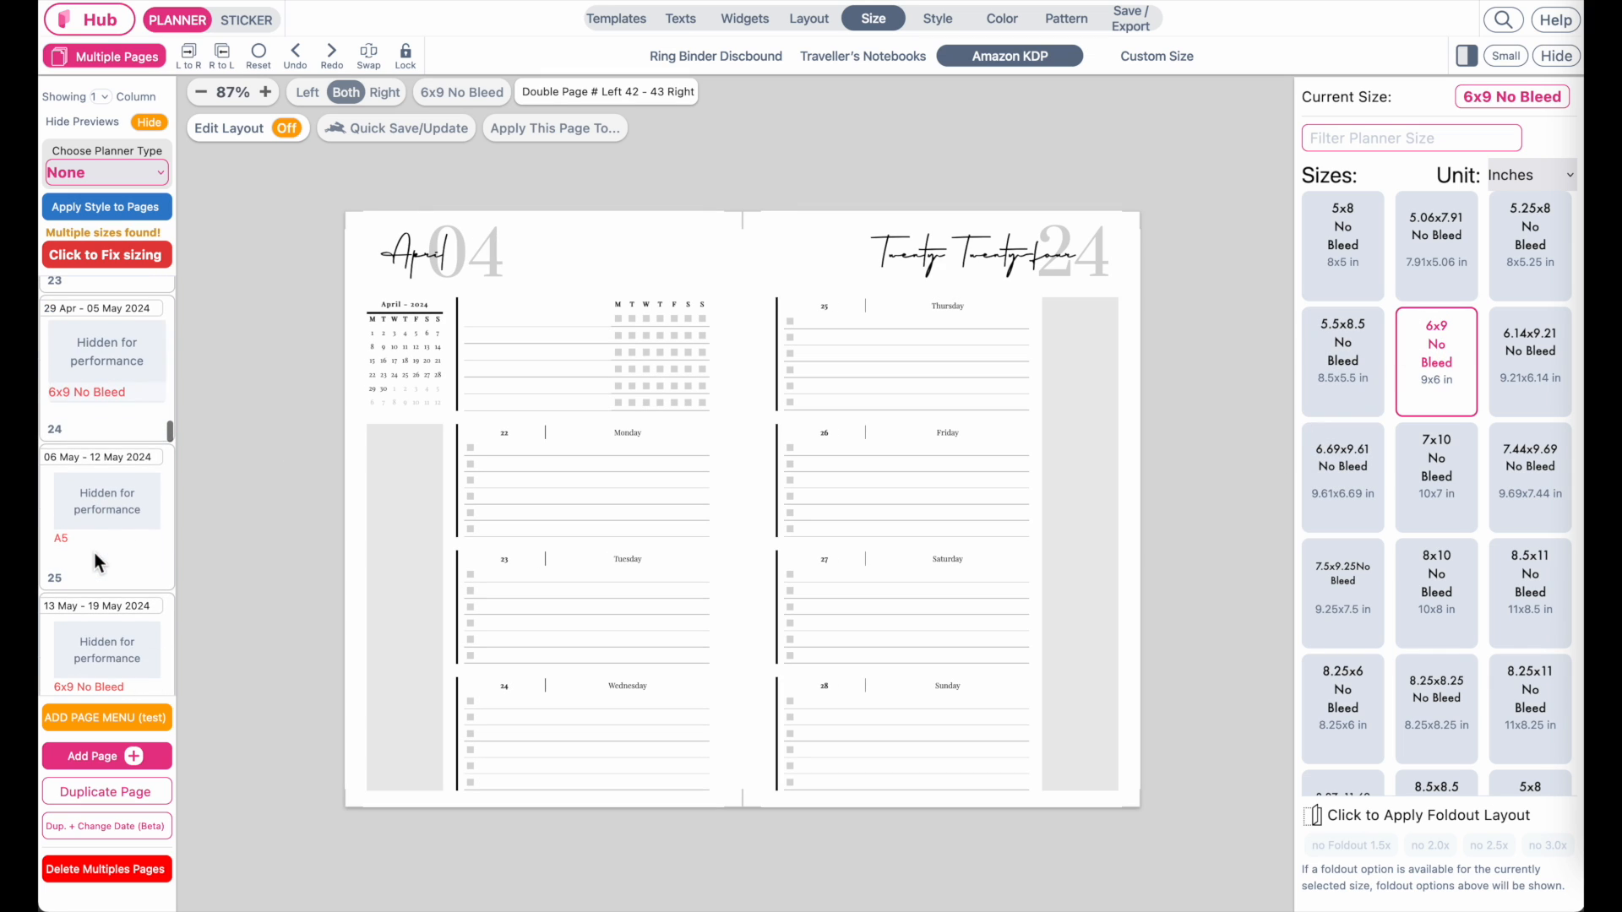
left_click(91, 505)
left_click(1436, 362)
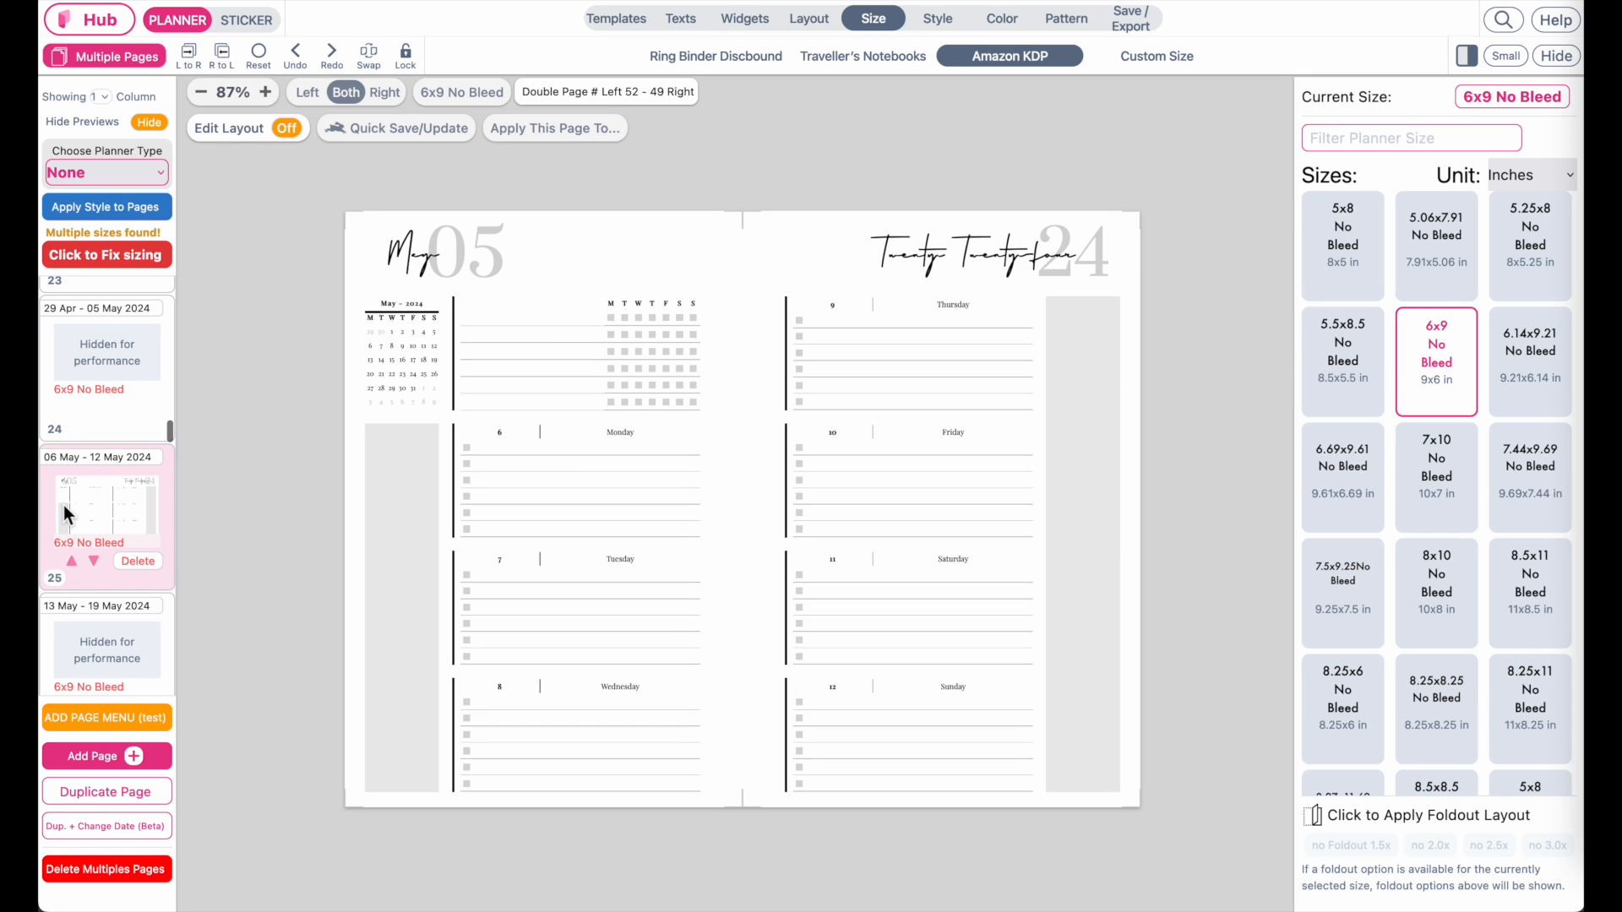
Set the remaining A5 pages after 12 May through 17 Jun - 23 Jun 2024 to 6x9 No Bleed.
scroll(64, 505, "down", 5)
left_click(74, 395)
left_click(1427, 393)
scroll(81, 489, "down", 4)
left_click(88, 478)
scroll(89, 482, "down", 3)
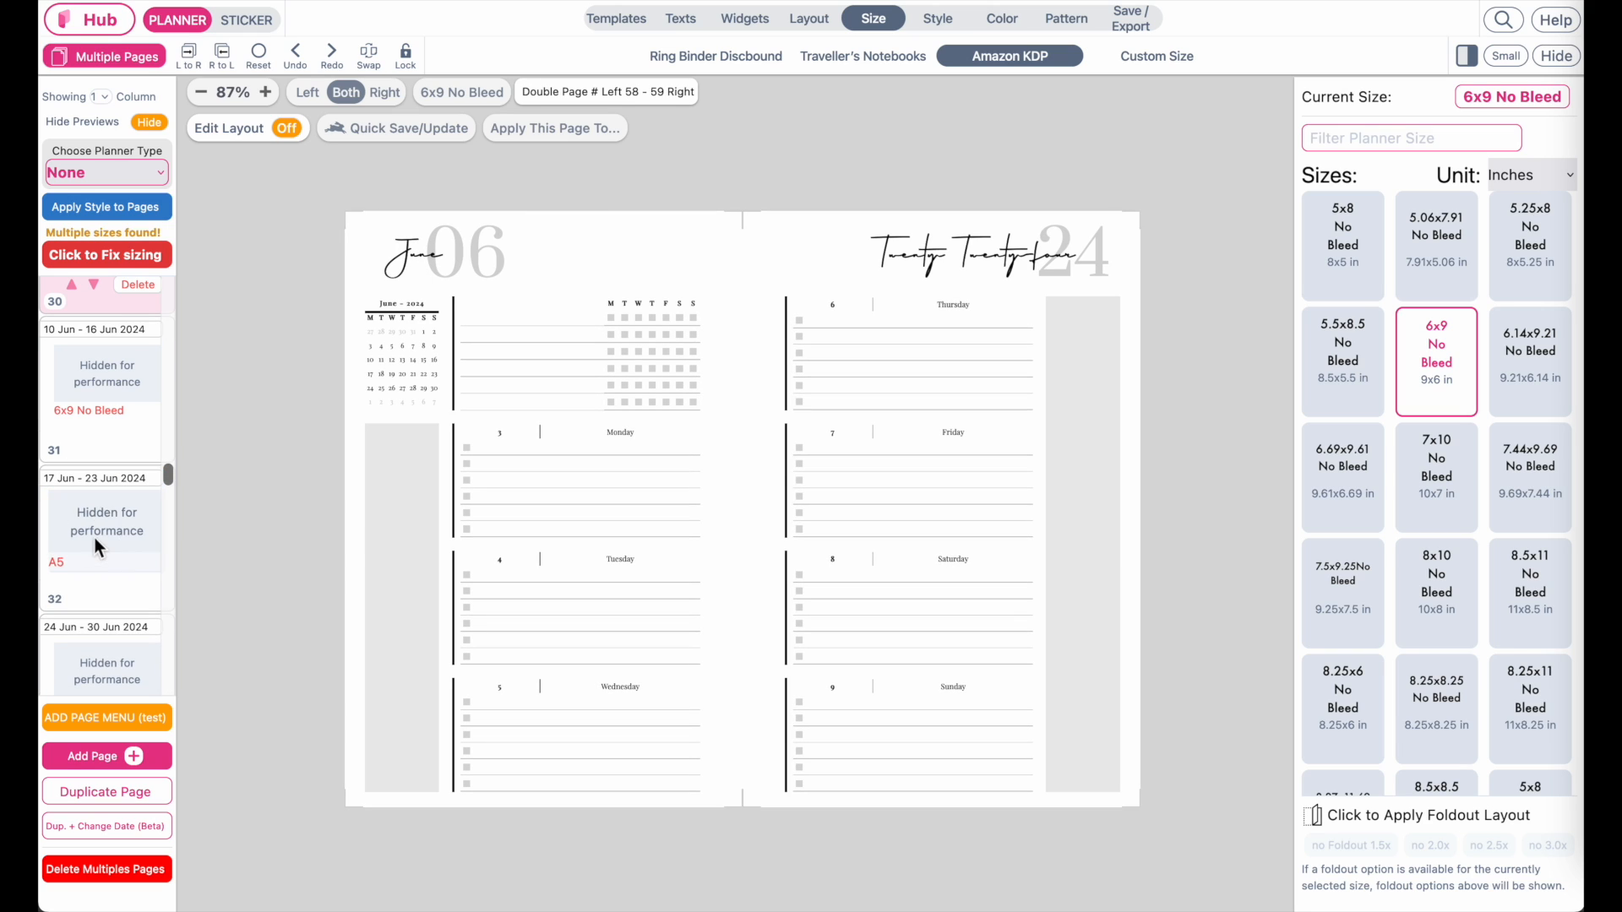
left_click(94, 540)
left_click(1443, 371)
Set the 01 Jul - 07 Jul and 22 Jul - 28 Jul 2024 pages to 6x9 No Bleed.
scroll(94, 473, "down", 5)
left_click(95, 414)
left_click(1451, 338)
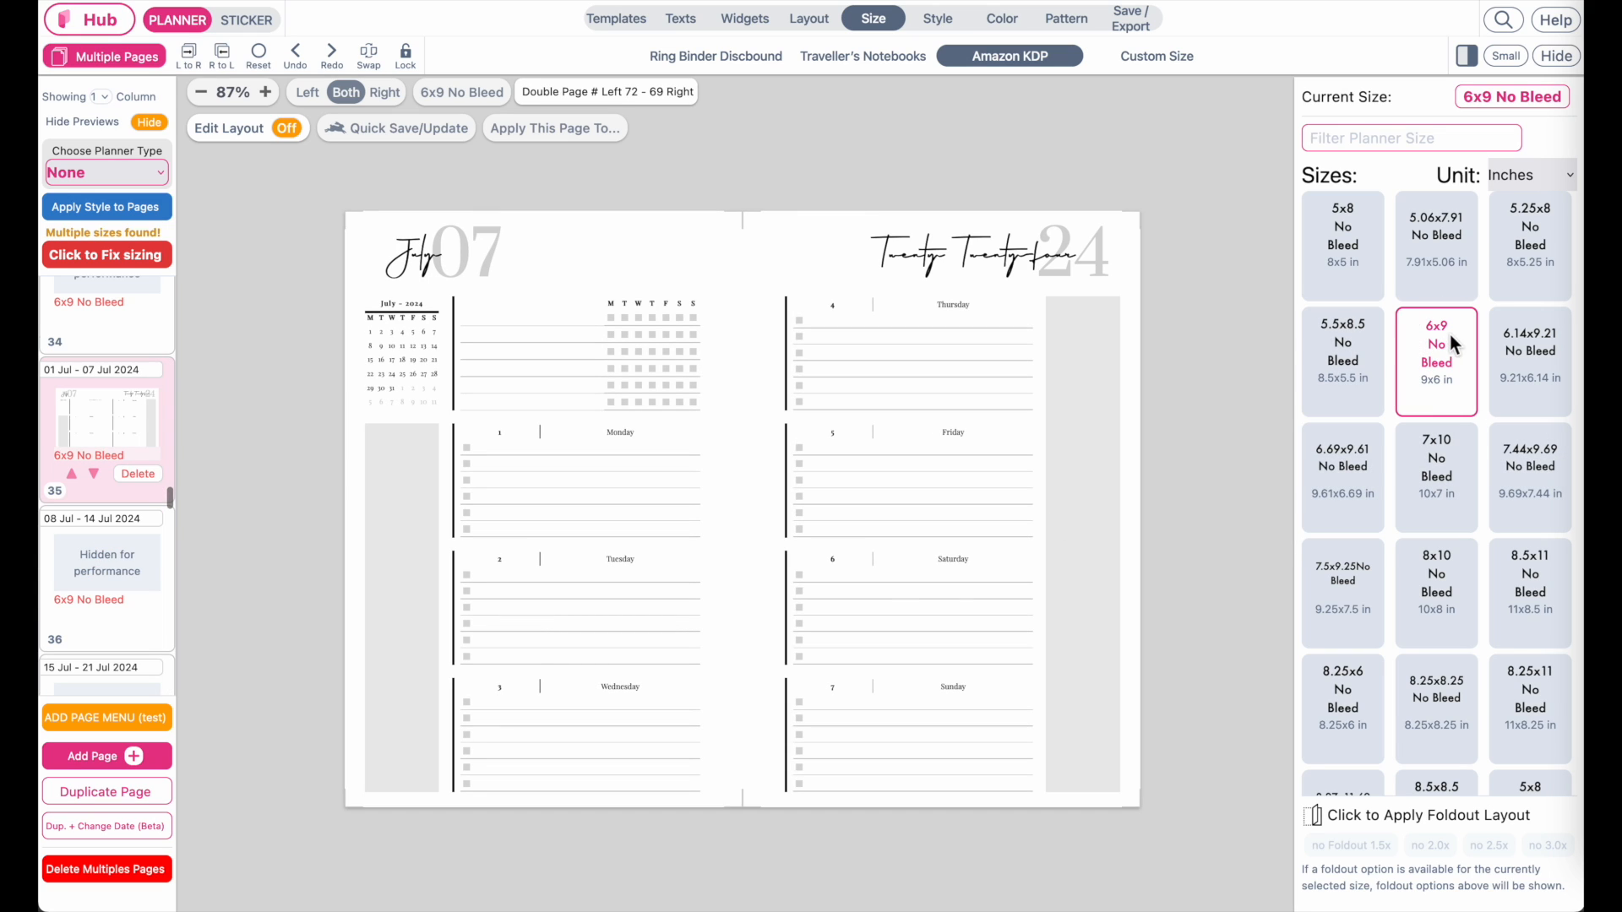
scroll(75, 602, "down", 5)
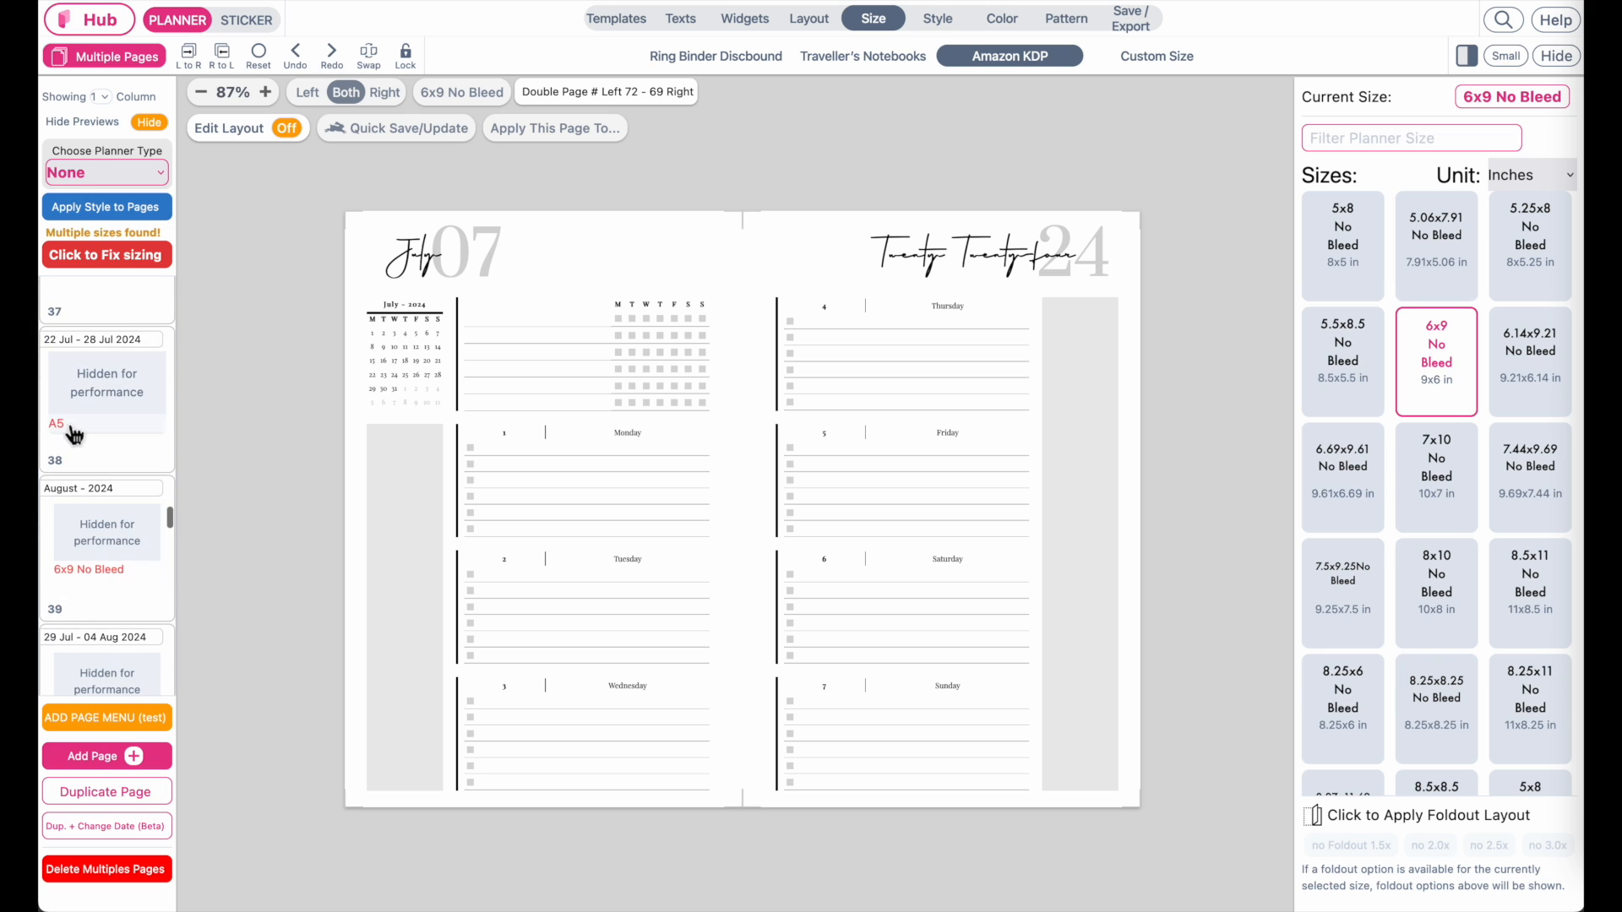
left_click(76, 439)
left_click(1436, 363)
Set the remaining A5 pages after July 2024 to 6x9 No Bleed and check the page list.
scroll(84, 616, "down", 10)
left_click(93, 338)
left_click(1427, 363)
scroll(138, 551, "down", 10)
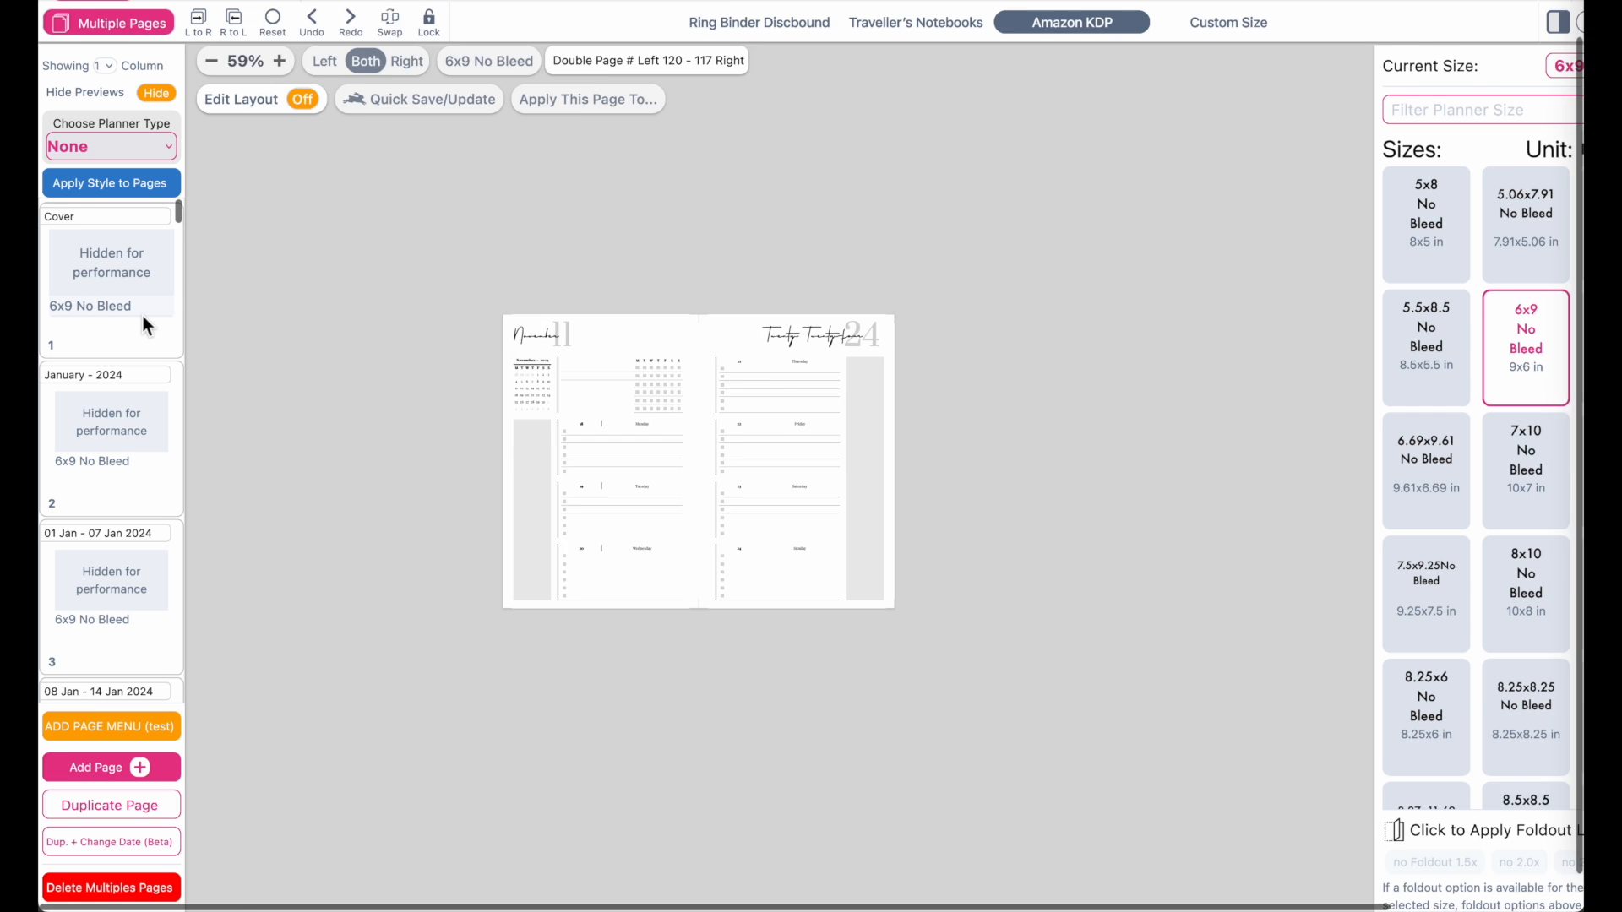
scroll(662, 500, "up", 5)
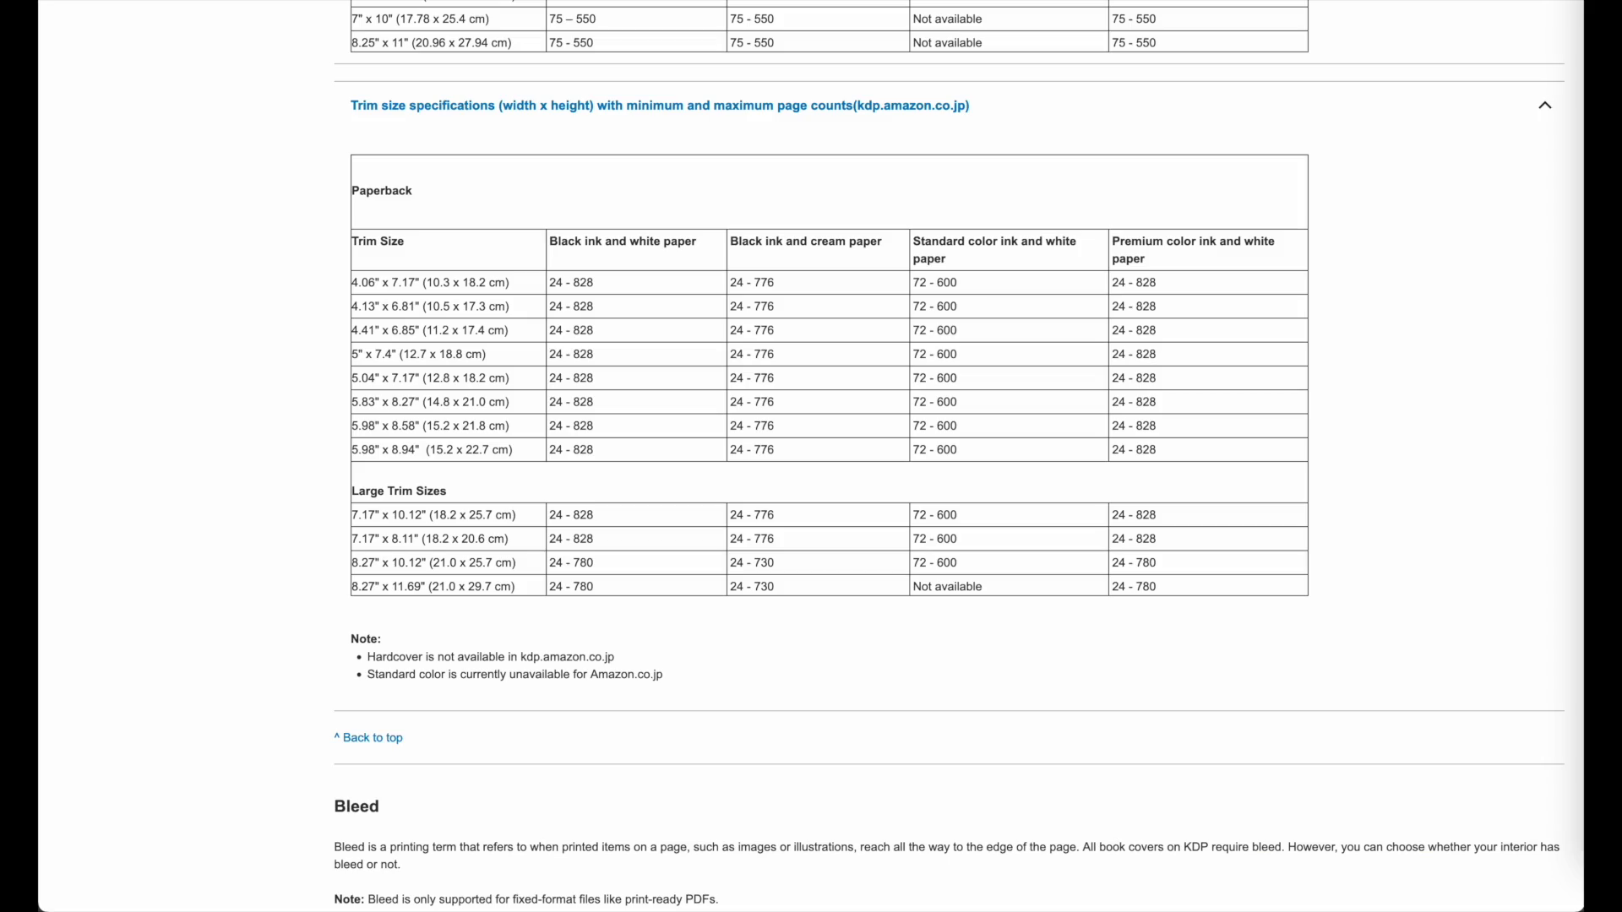
Examine the Bleed section on the KDP help page, comparing the no-bleed and with-bleed book interior illustrations.
scroll(698, 705, "up", 20)
scroll(698, 705, "down", 19)
scroll(698, 704, "down", 15)
scroll(698, 704, "up", 3)
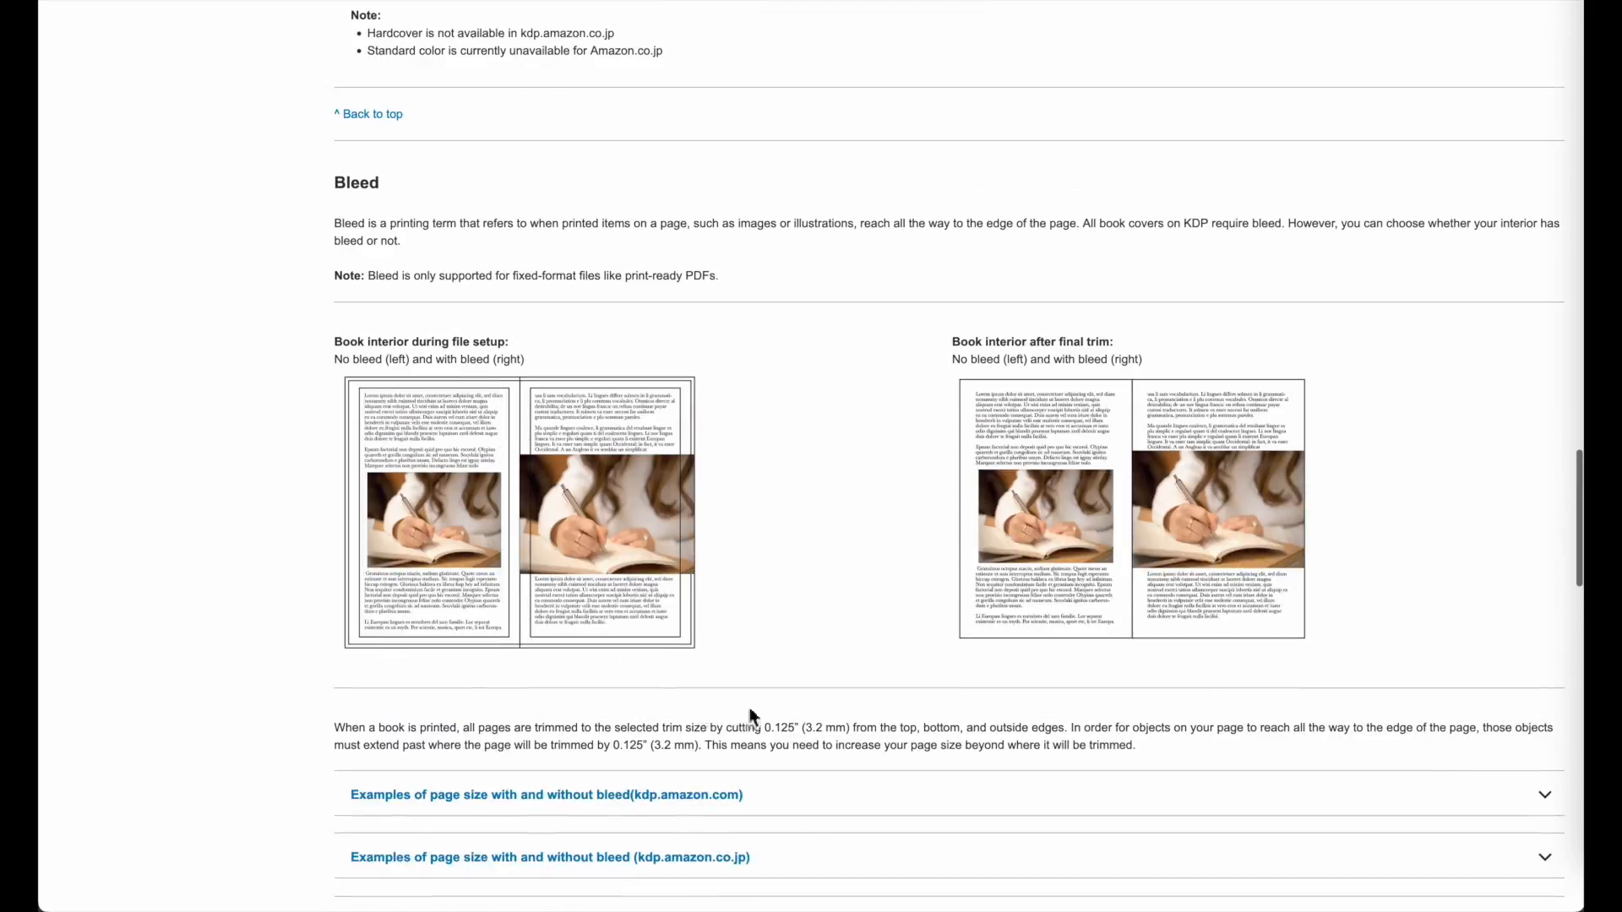
scroll(1116, 507, "up", 10, "ctrl")
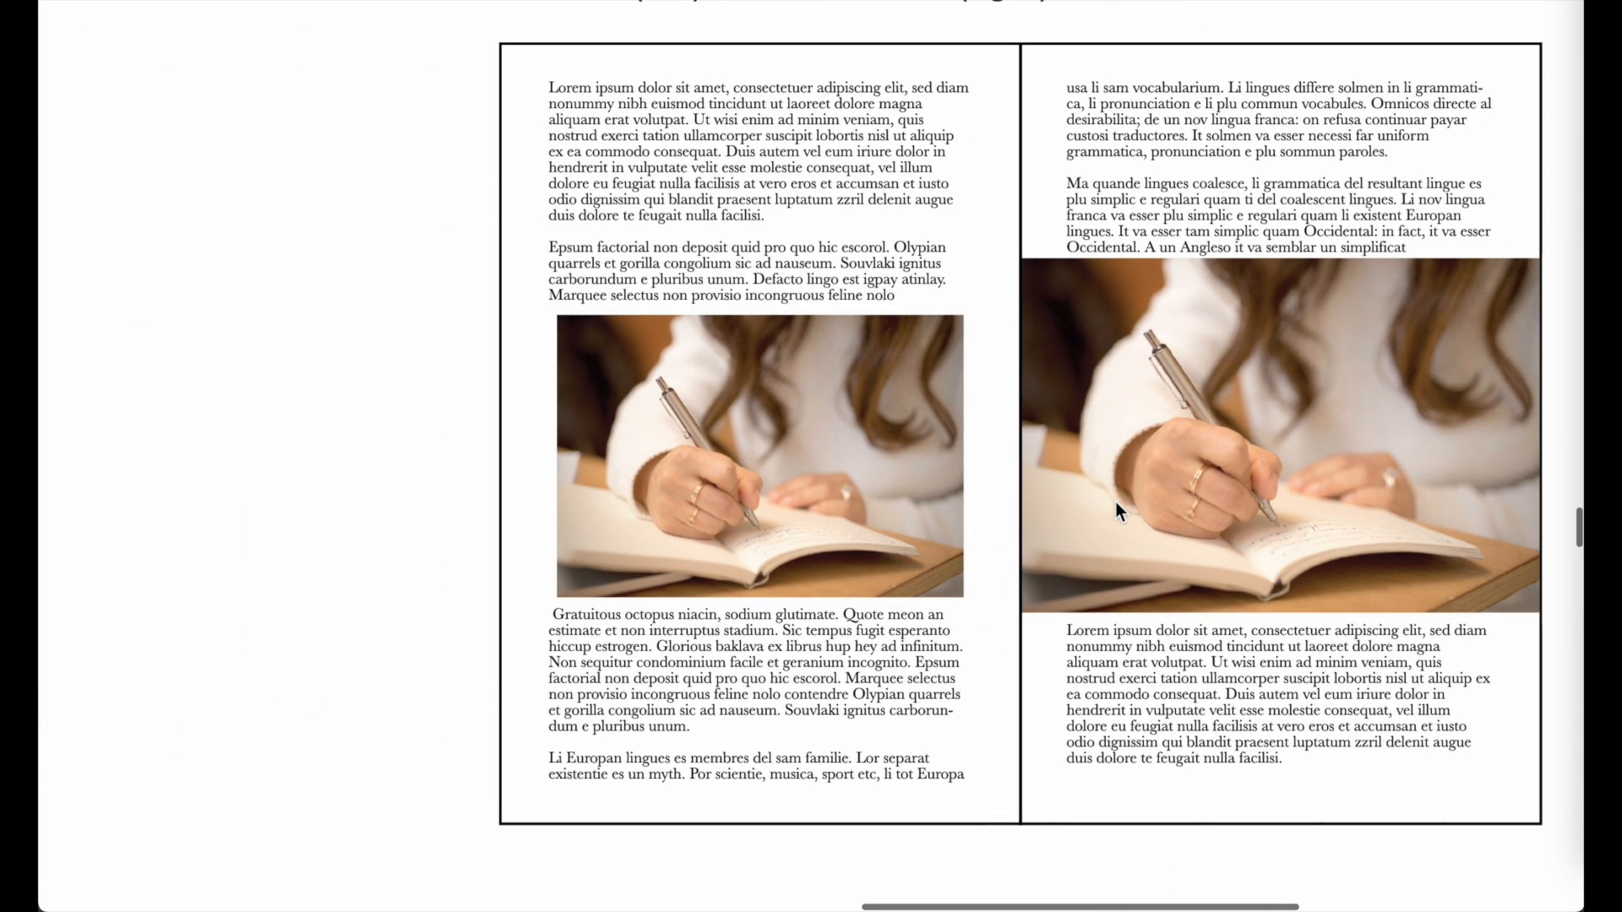
scroll(1115, 511, "up", 2)
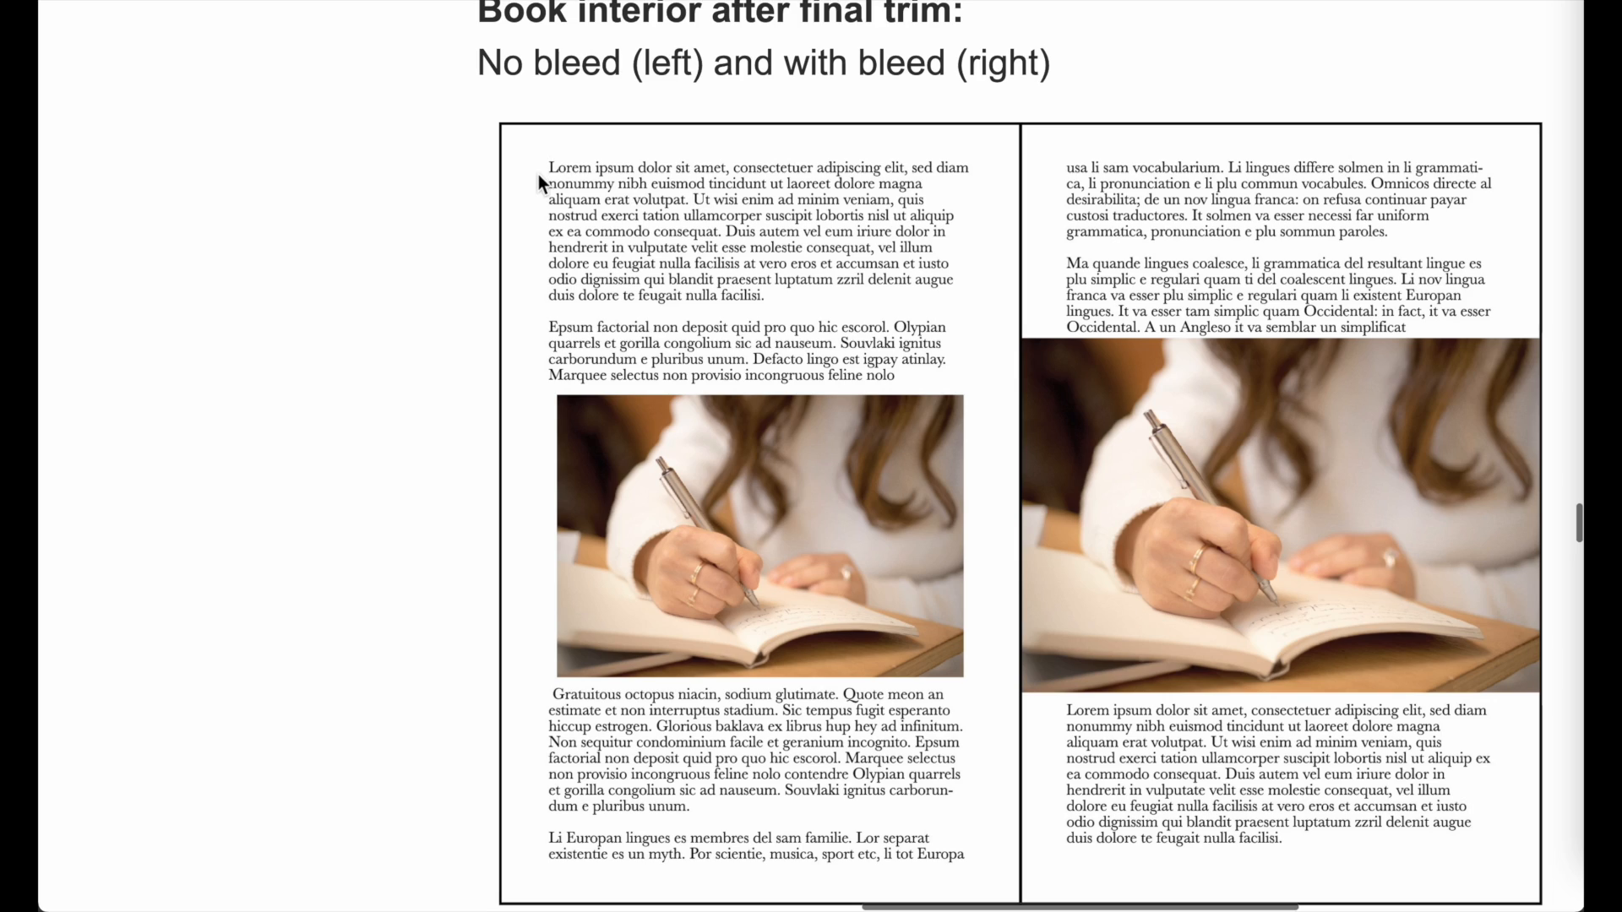
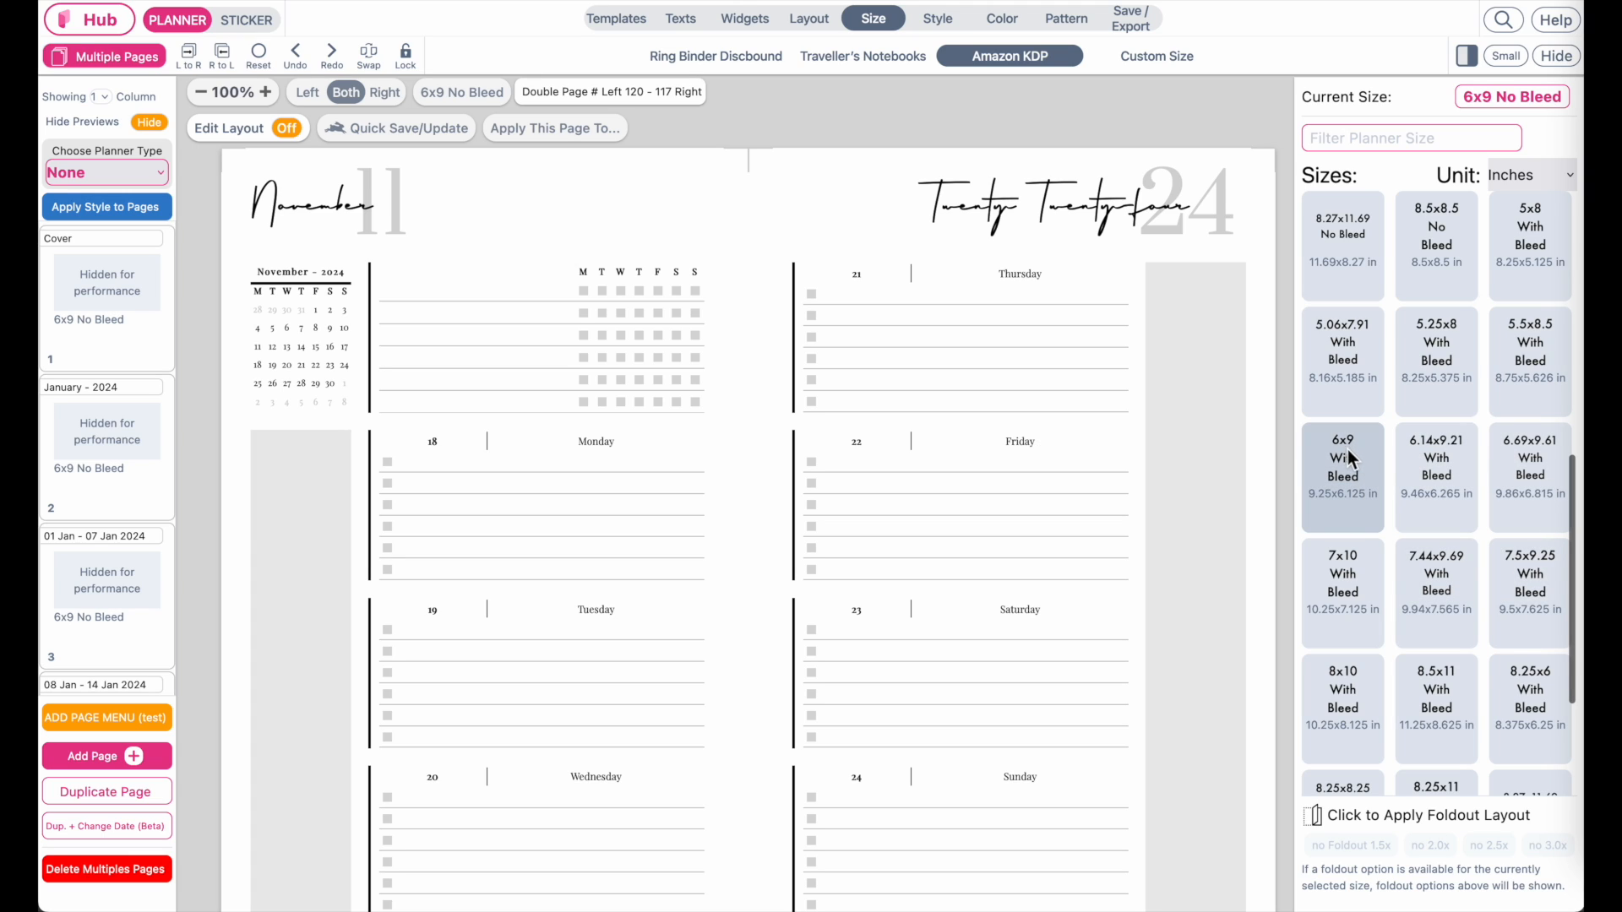
Set the 18 - 24 November 2024 weekly page to the Amazon KDP size 6x9 With Bleed.
left_click(1346, 474)
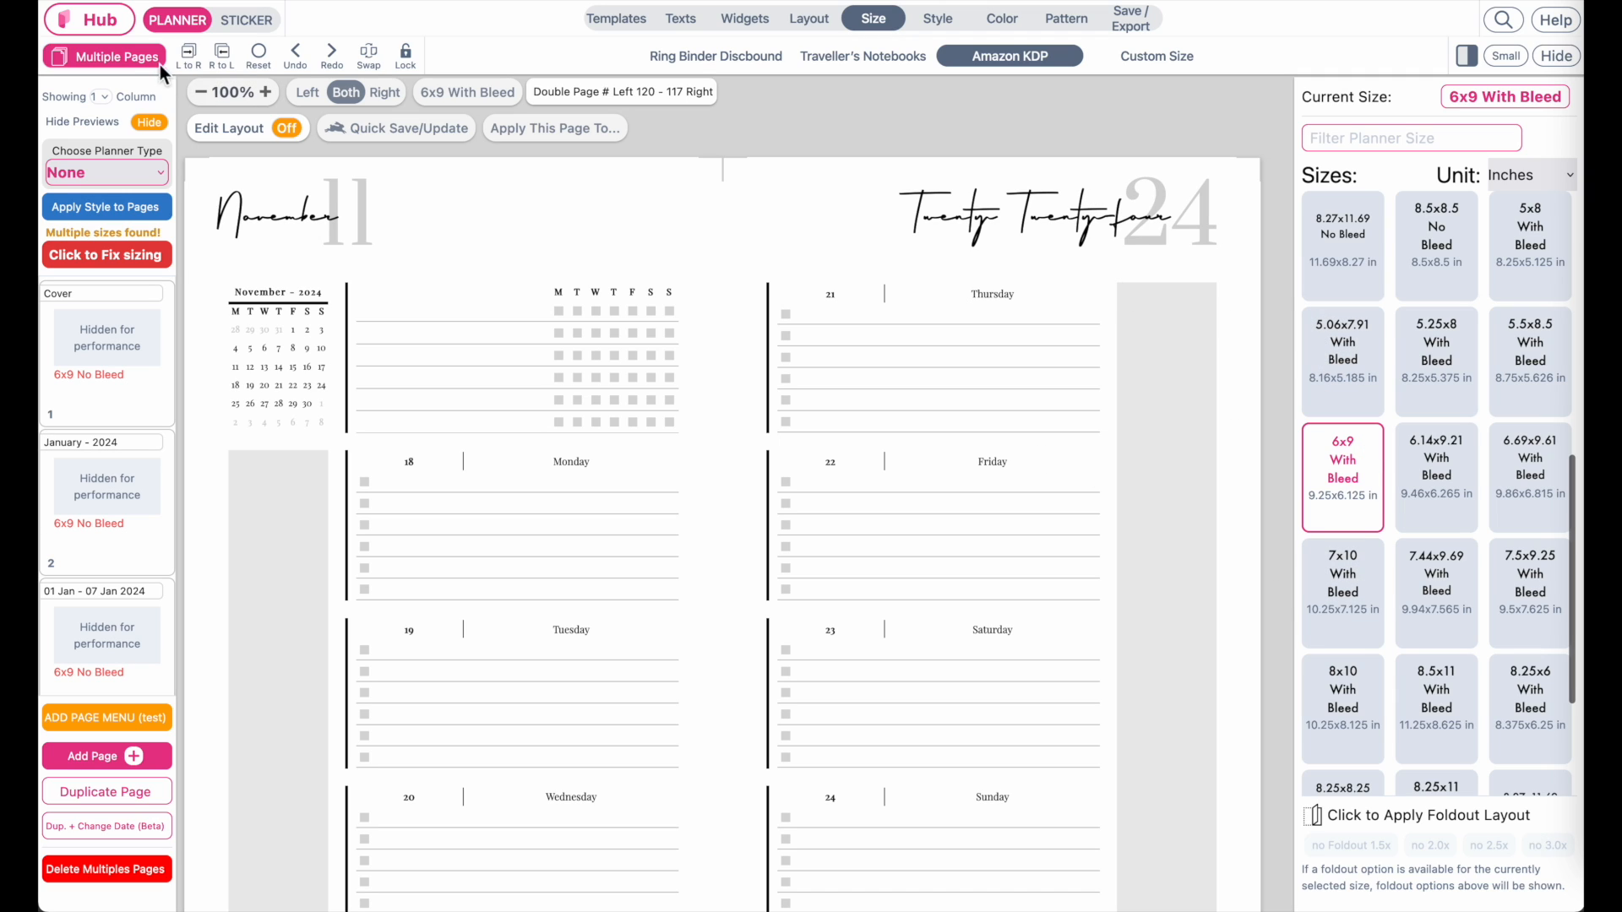
Add the blue butterfly sticker from Vintage Scrapbooking to the November spread so it overhangs the left page's outer edge beside Monday.
left_click(246, 22)
left_click(1338, 108)
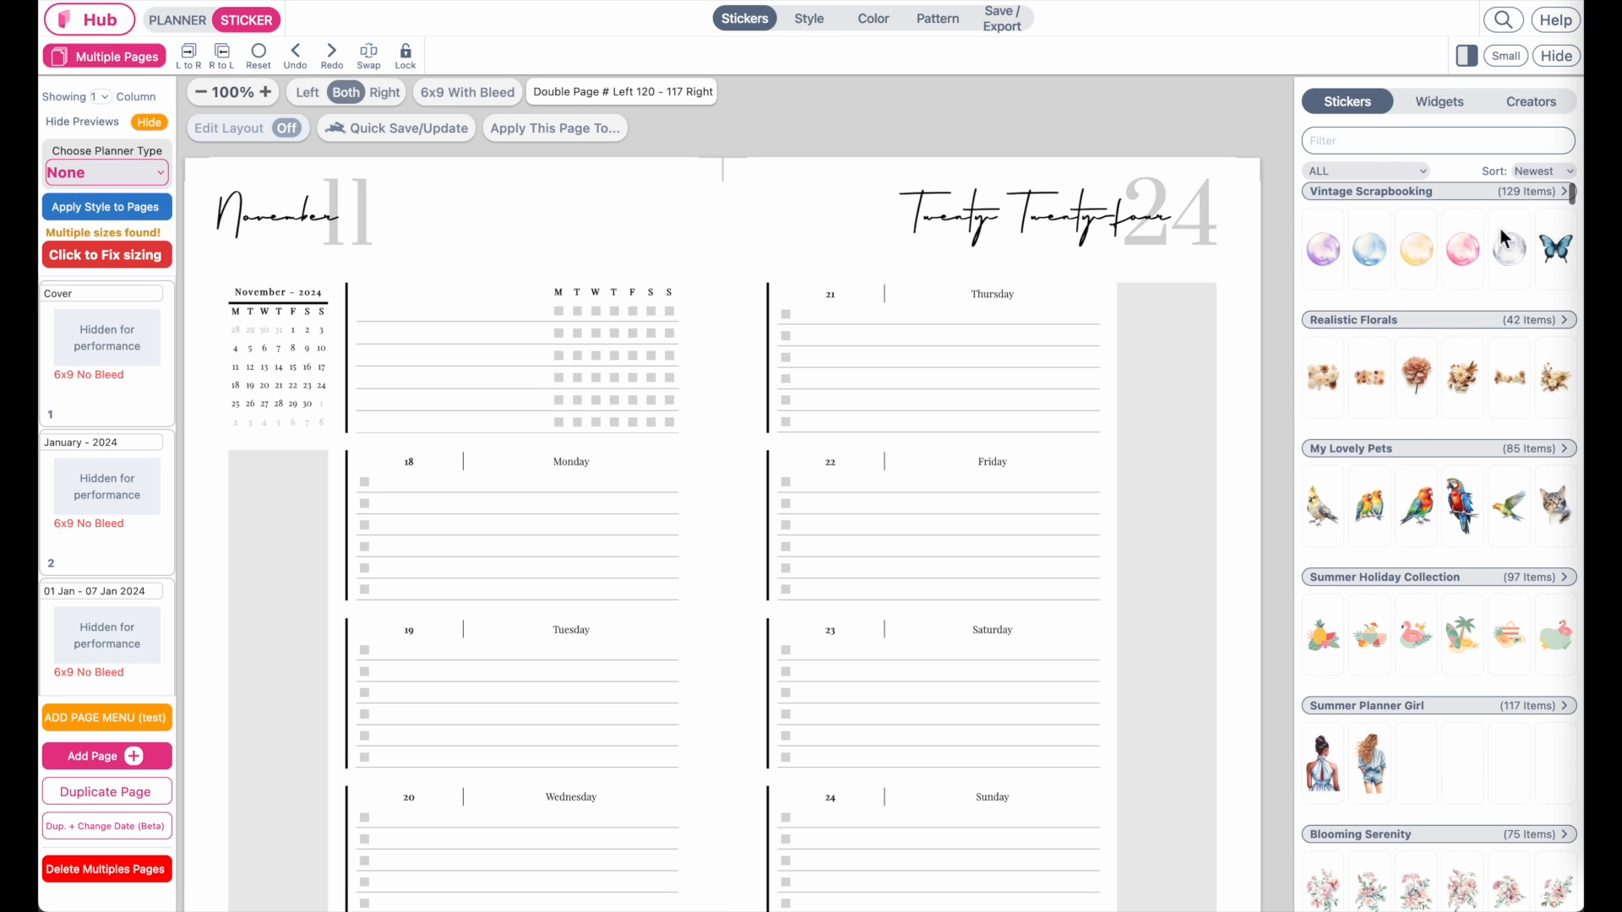
left_click(1556, 249)
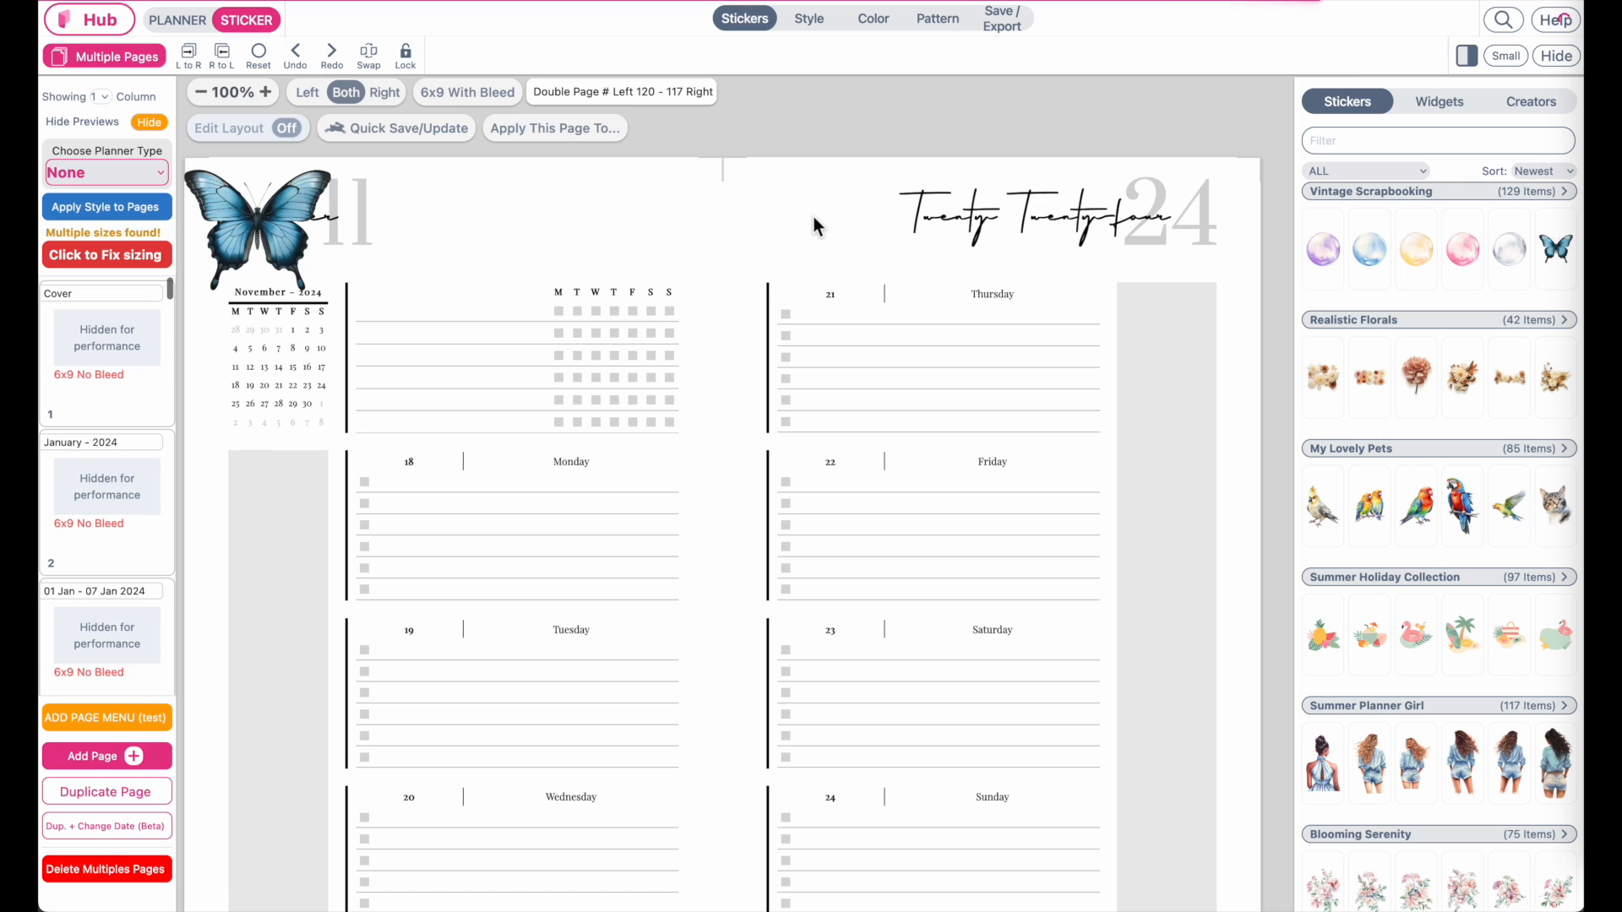
left_click(271, 211)
left_click_drag(376, 240, 376, 561)
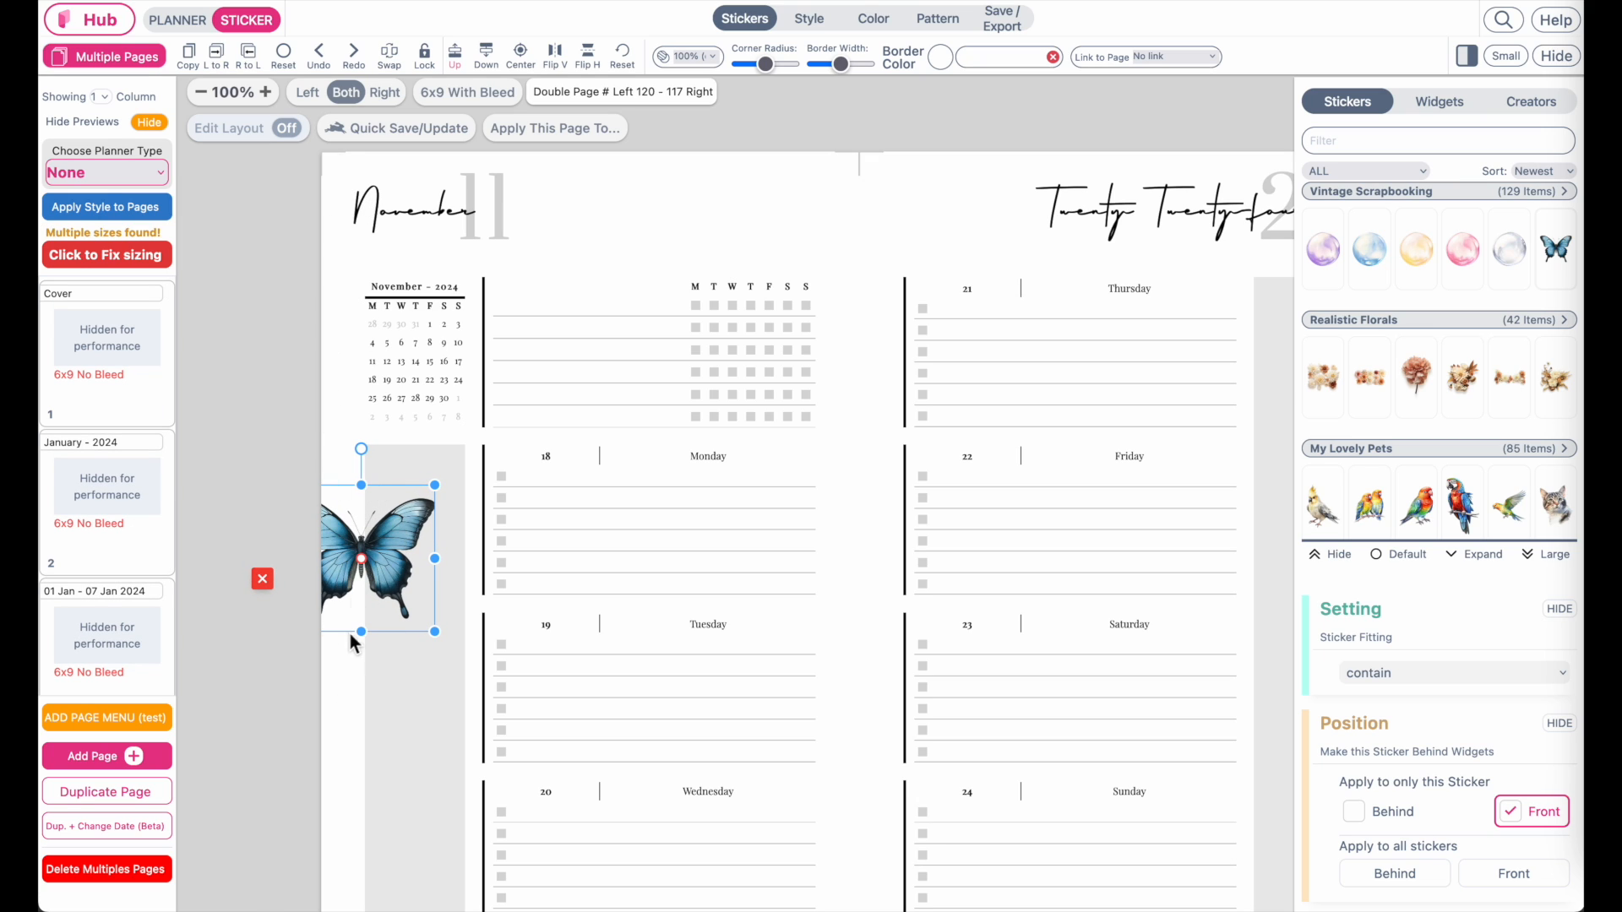
left_click(338, 690)
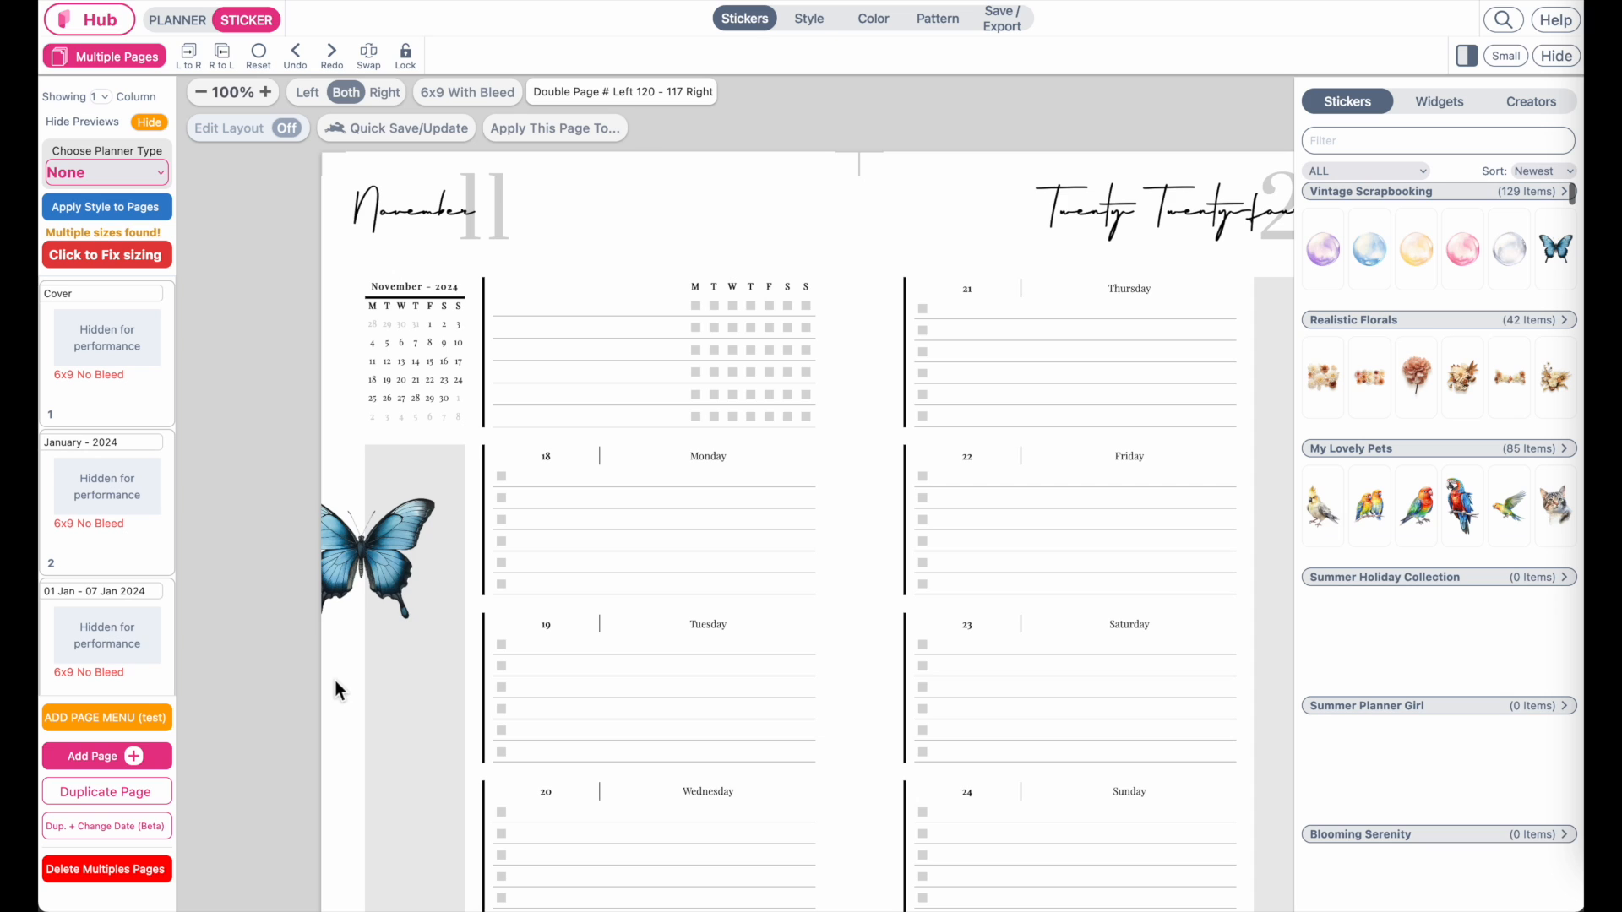
Inspect where the butterfly sticker is cut at the page edge, and delete the sticker from the spread.
scroll(334, 681, "up", 5)
scroll(335, 681, "left", 3)
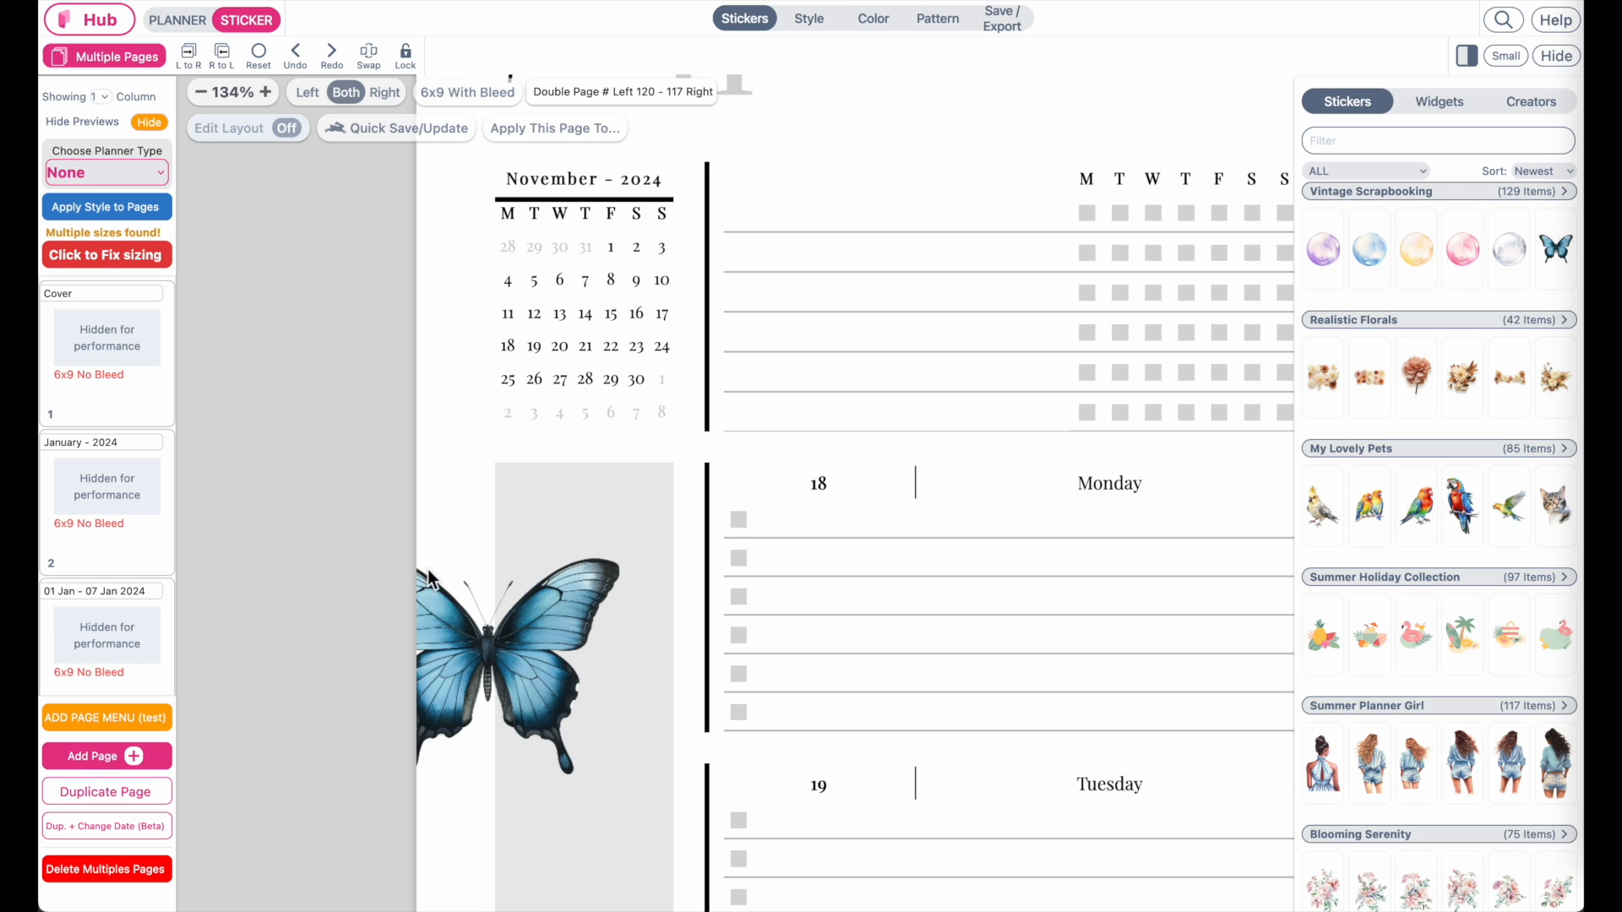
scroll(428, 548, "up", 3)
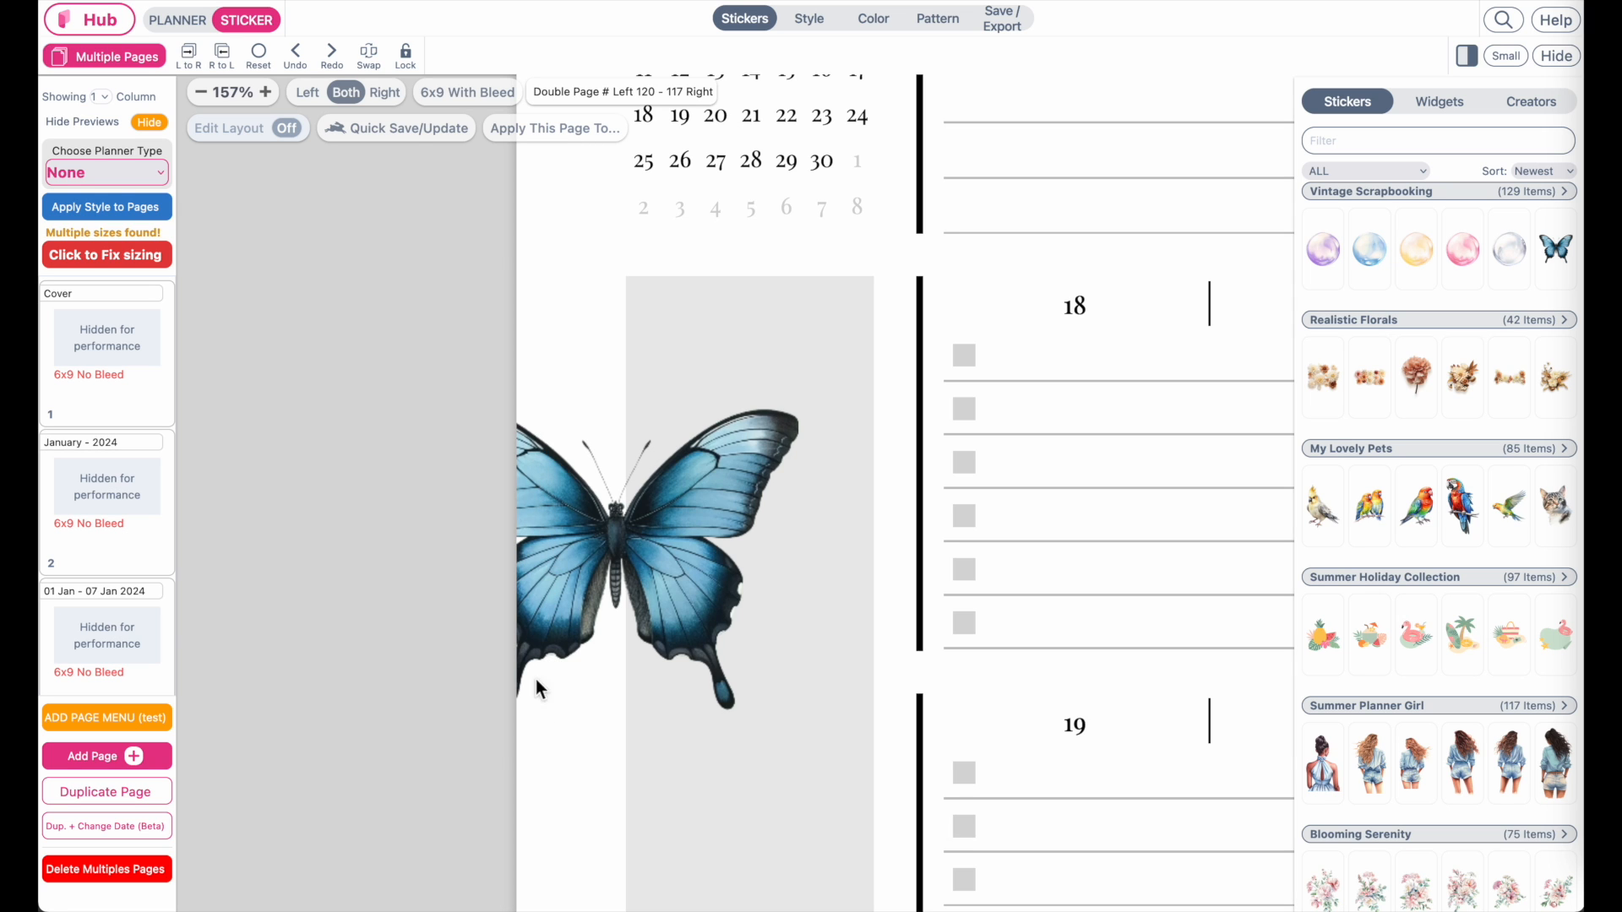
scroll(527, 398, "down", 5)
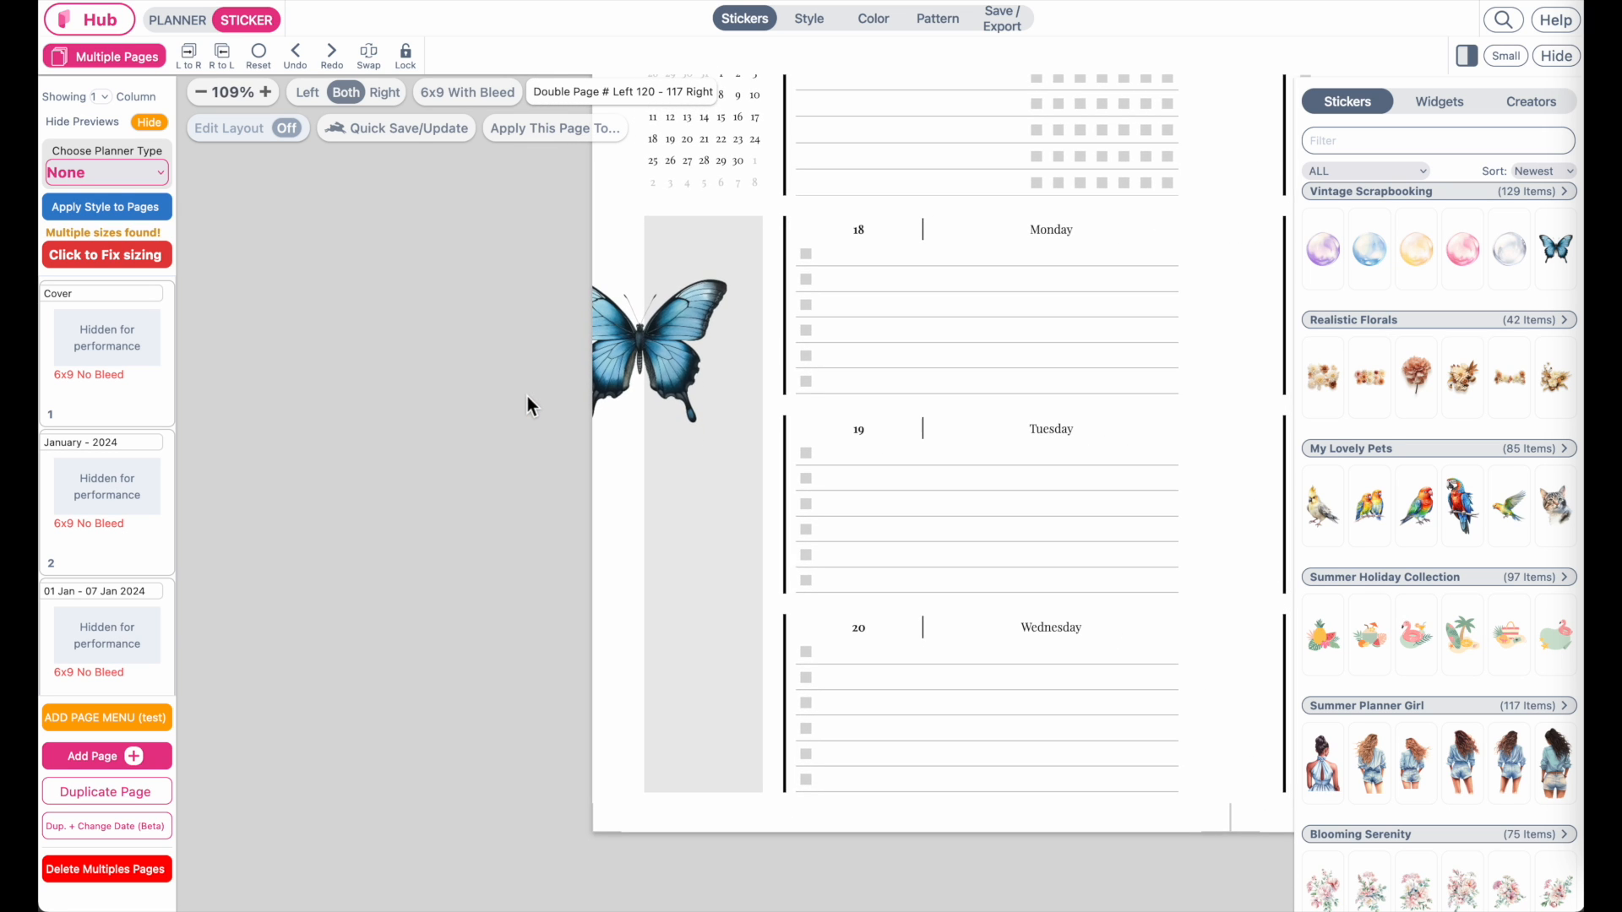
scroll(527, 398, "down", 1)
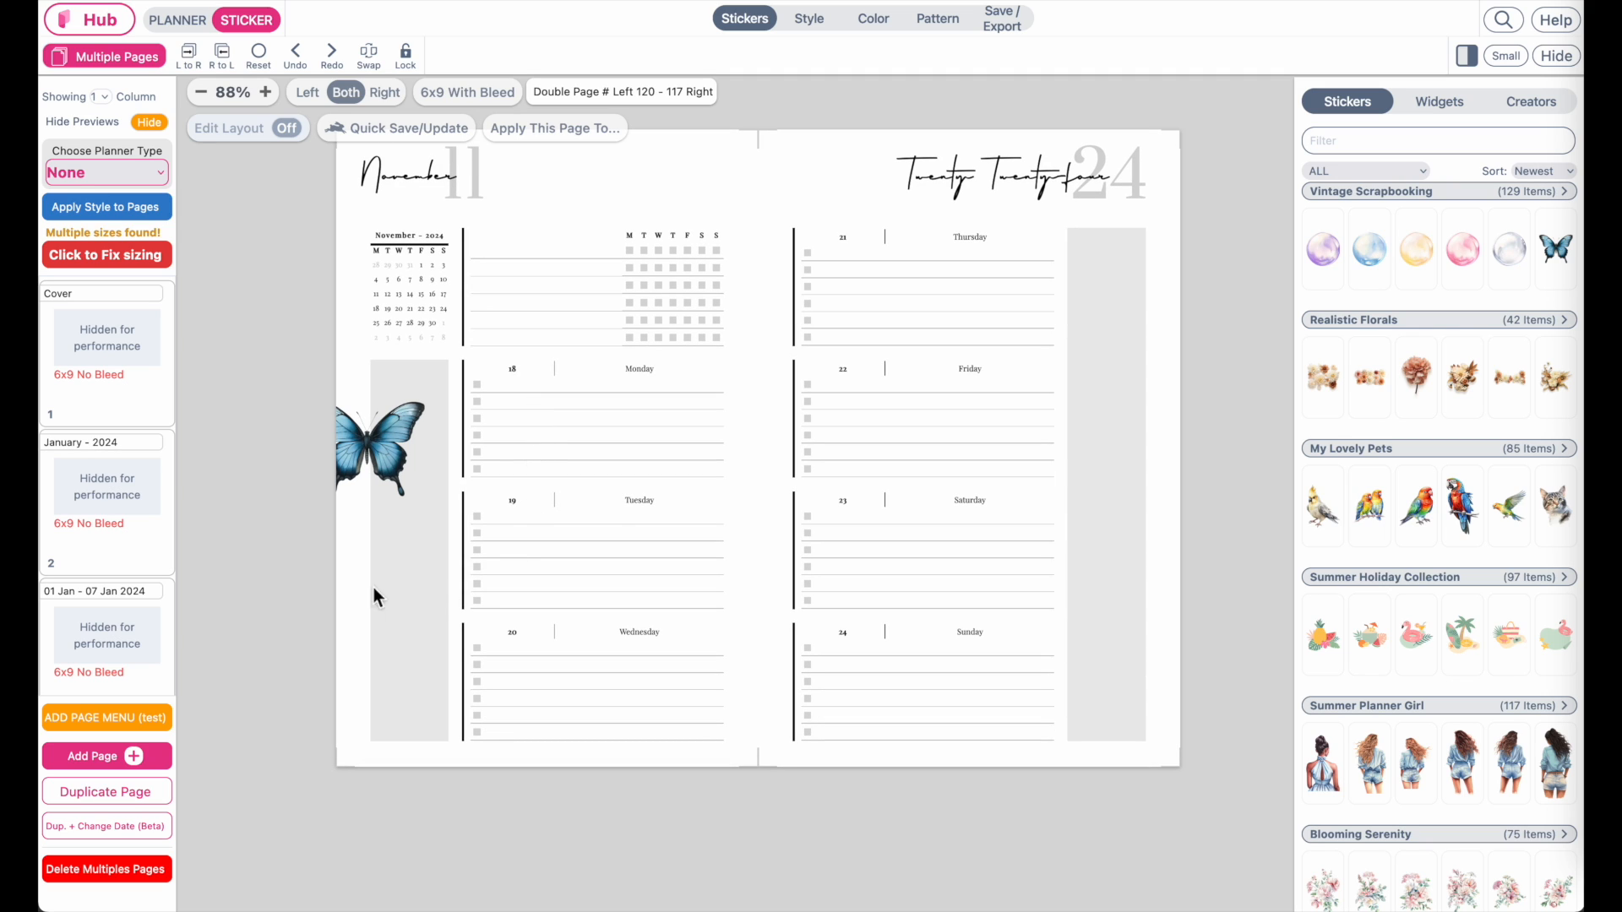
left_click(392, 493)
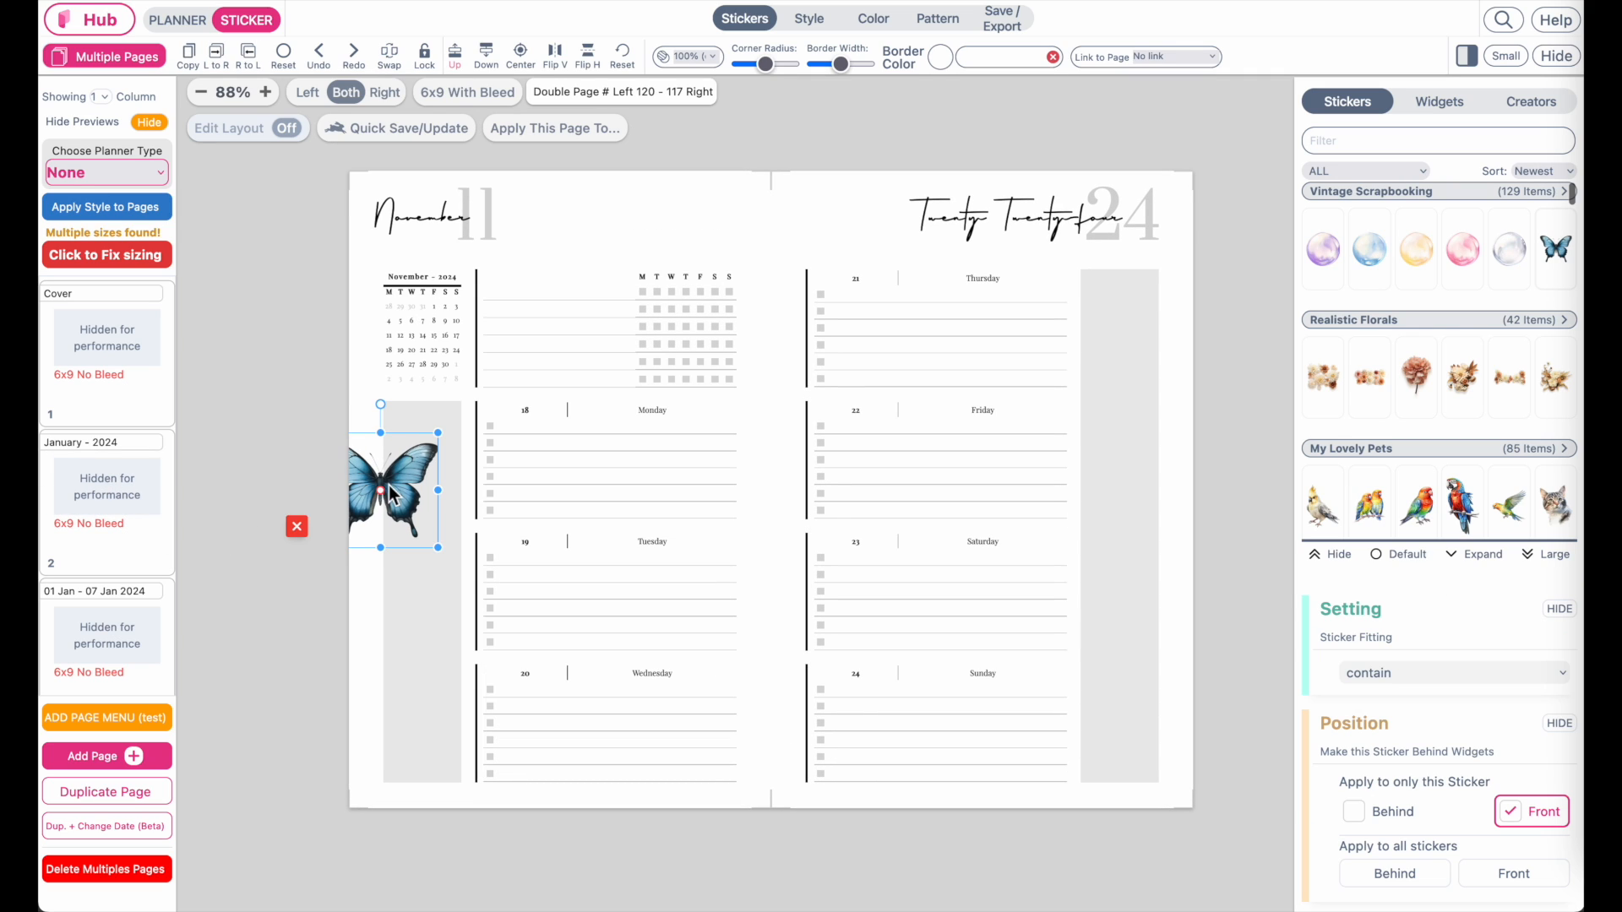
left_click(297, 526)
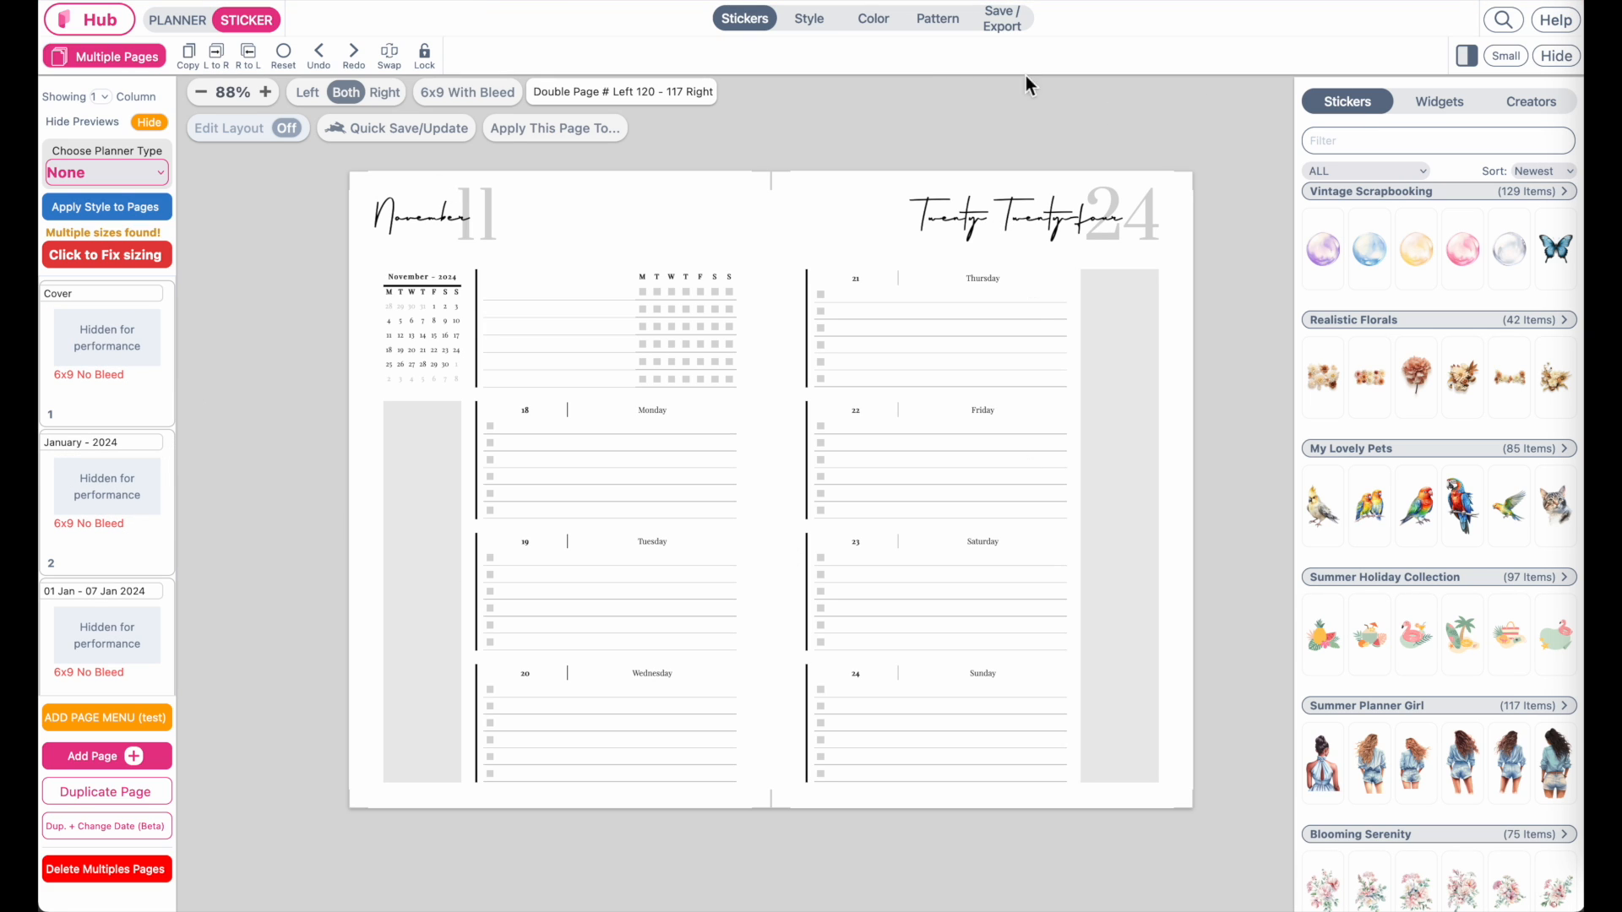
Set the 18 - 24 November 2024 weekly page back to the Amazon KDP size 6x9 No Bleed.
left_click(172, 21)
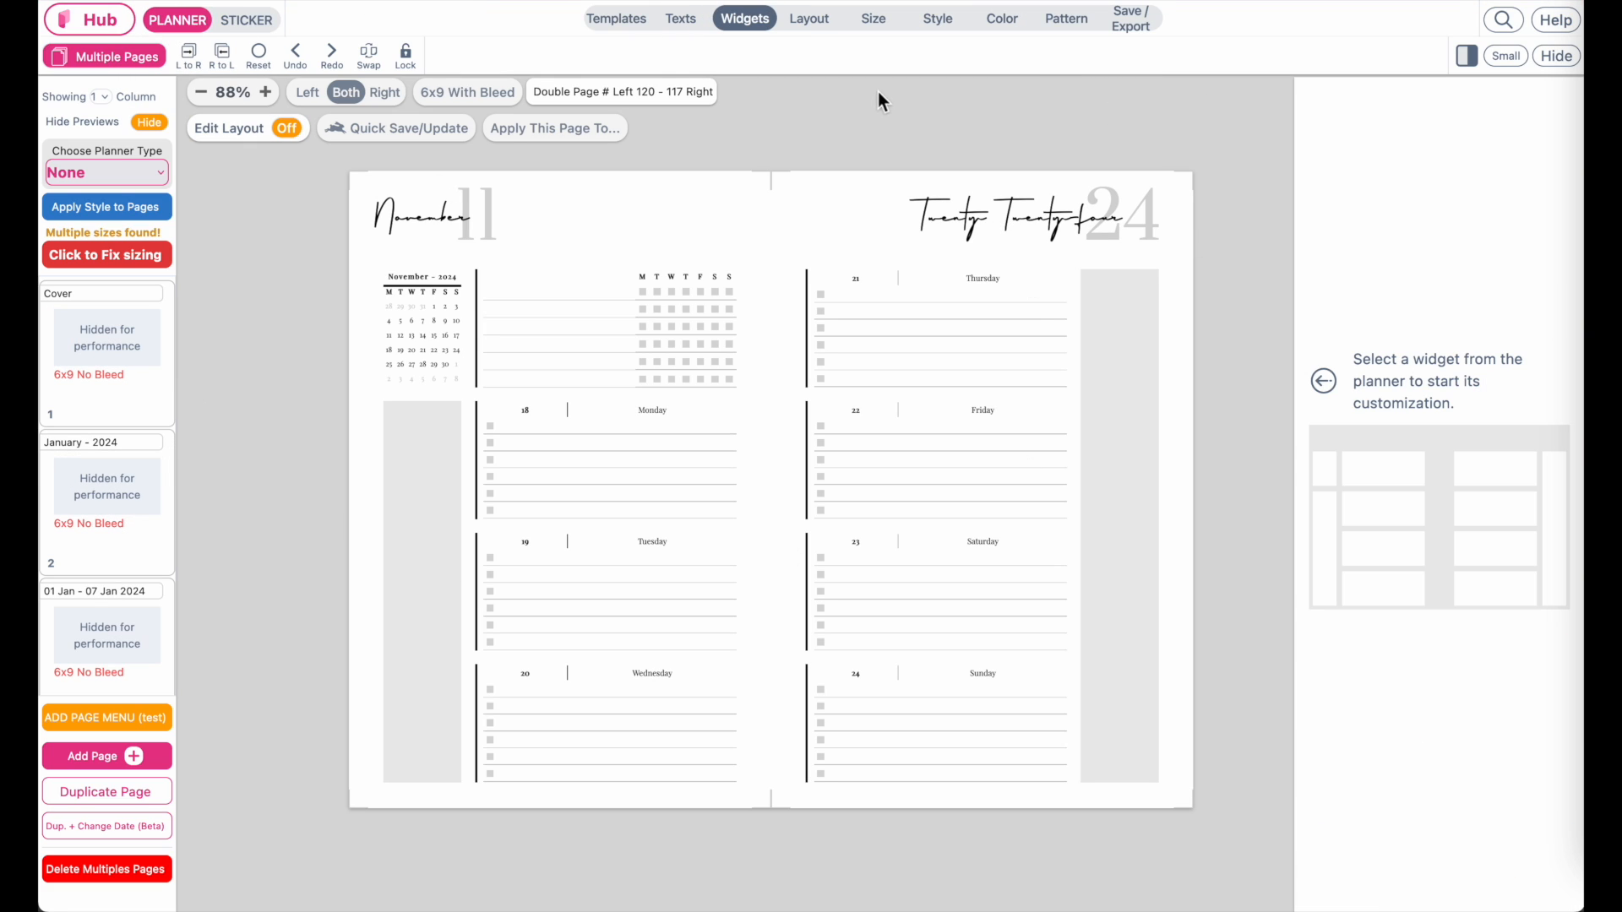
left_click(883, 15)
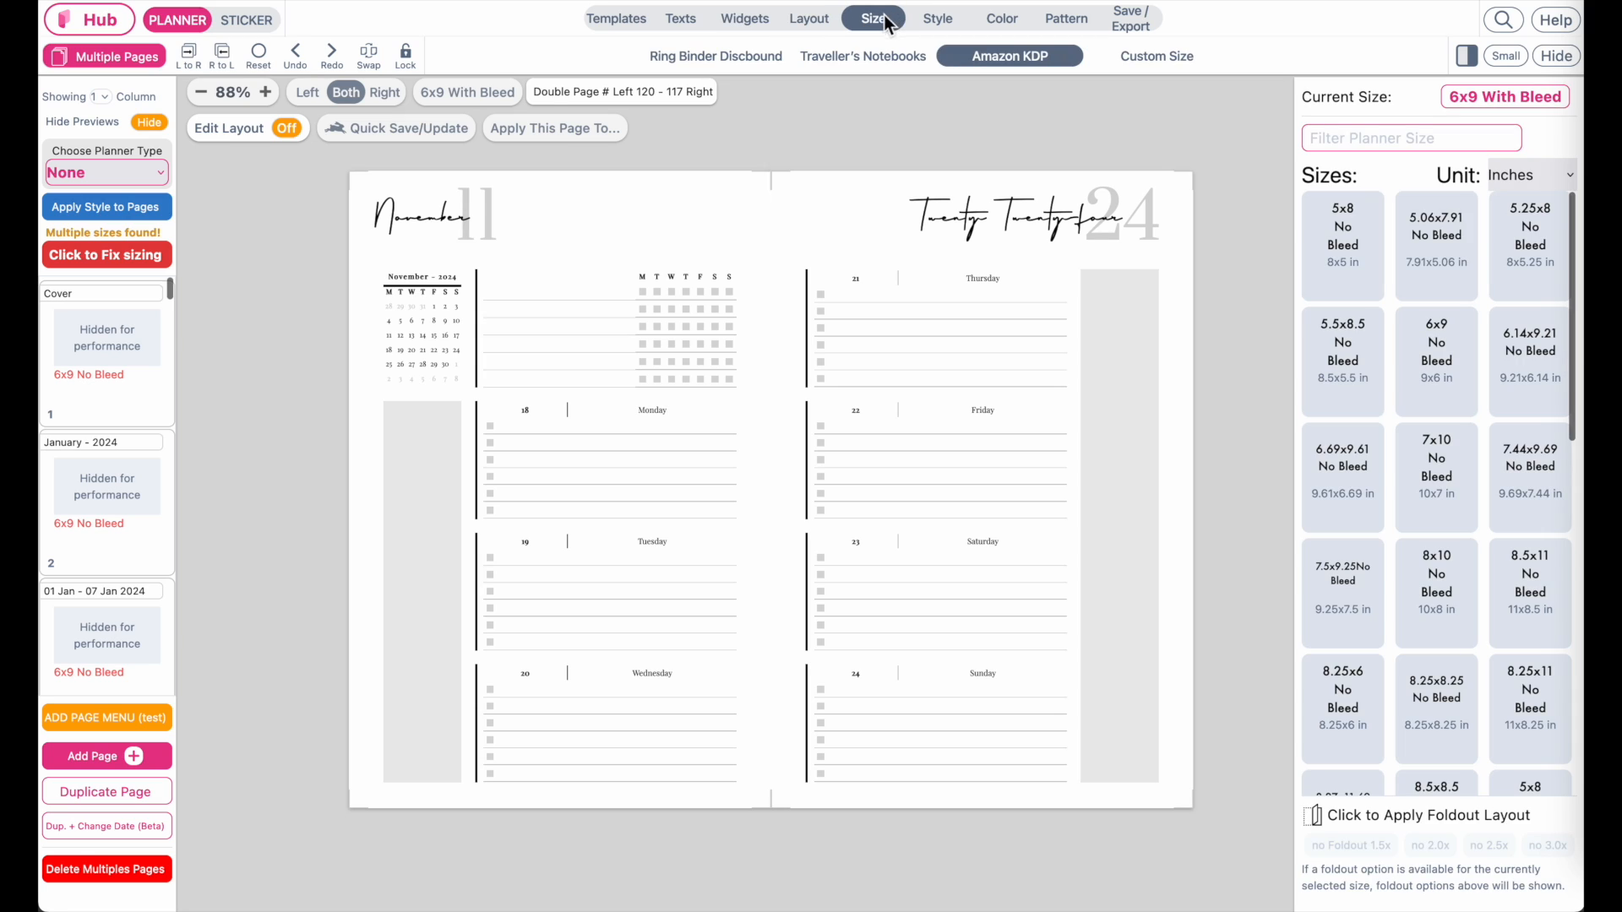
left_click(1431, 367)
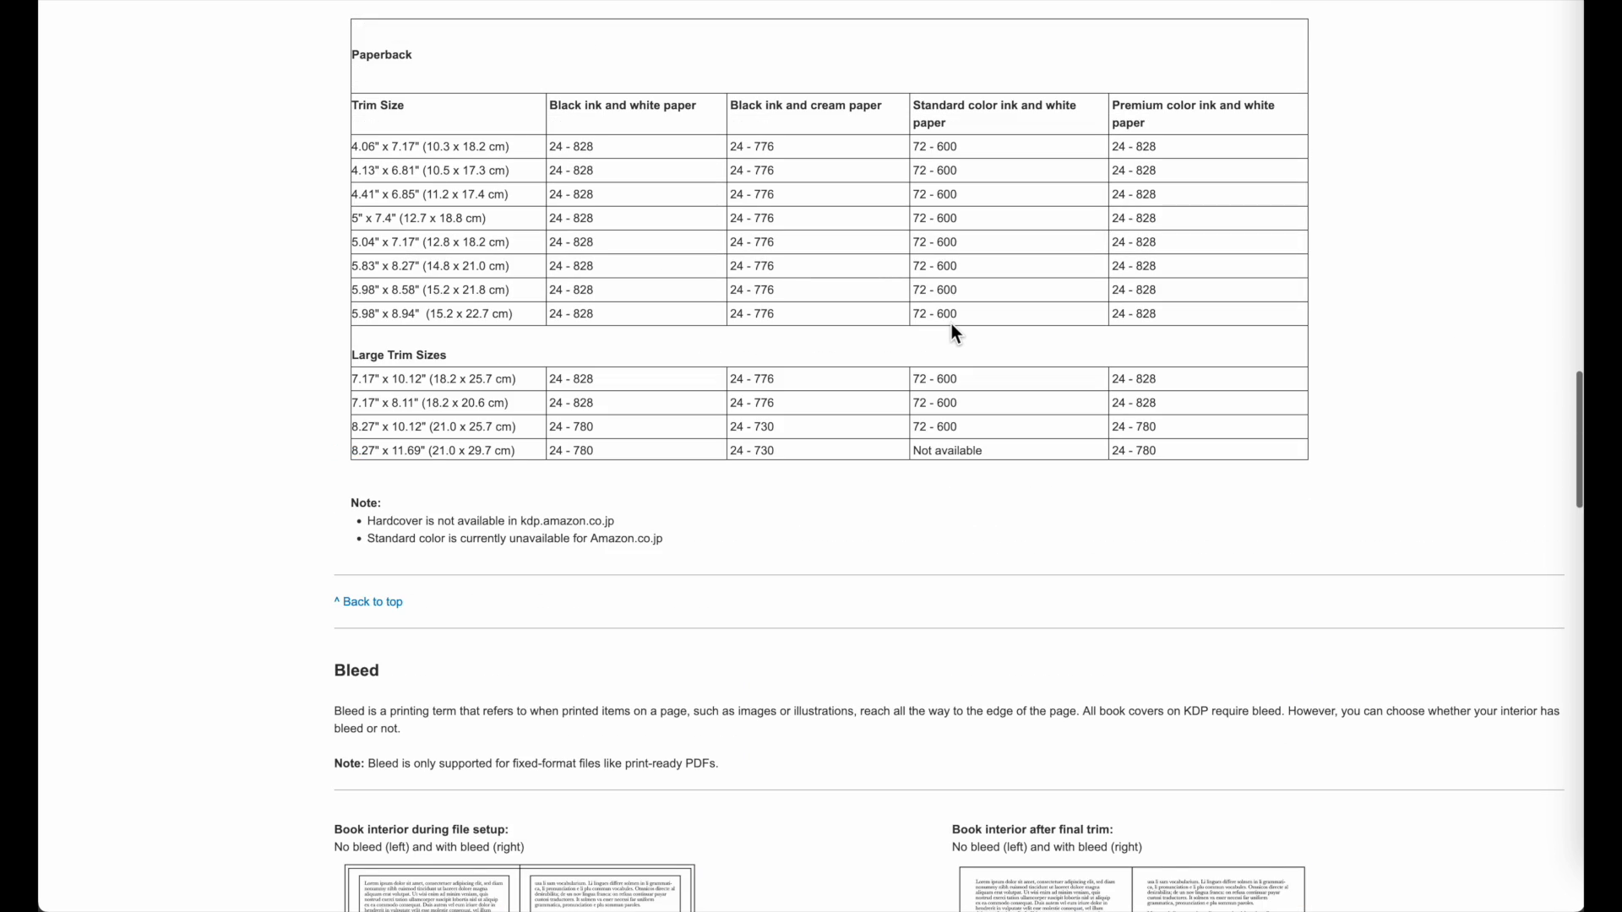
Examine the Margins section on the KDP help page, reading the minimum margin sizes by page count.
scroll(952, 326, "down", 20)
scroll(951, 324, "down", 6)
scroll(952, 324, "up", 3)
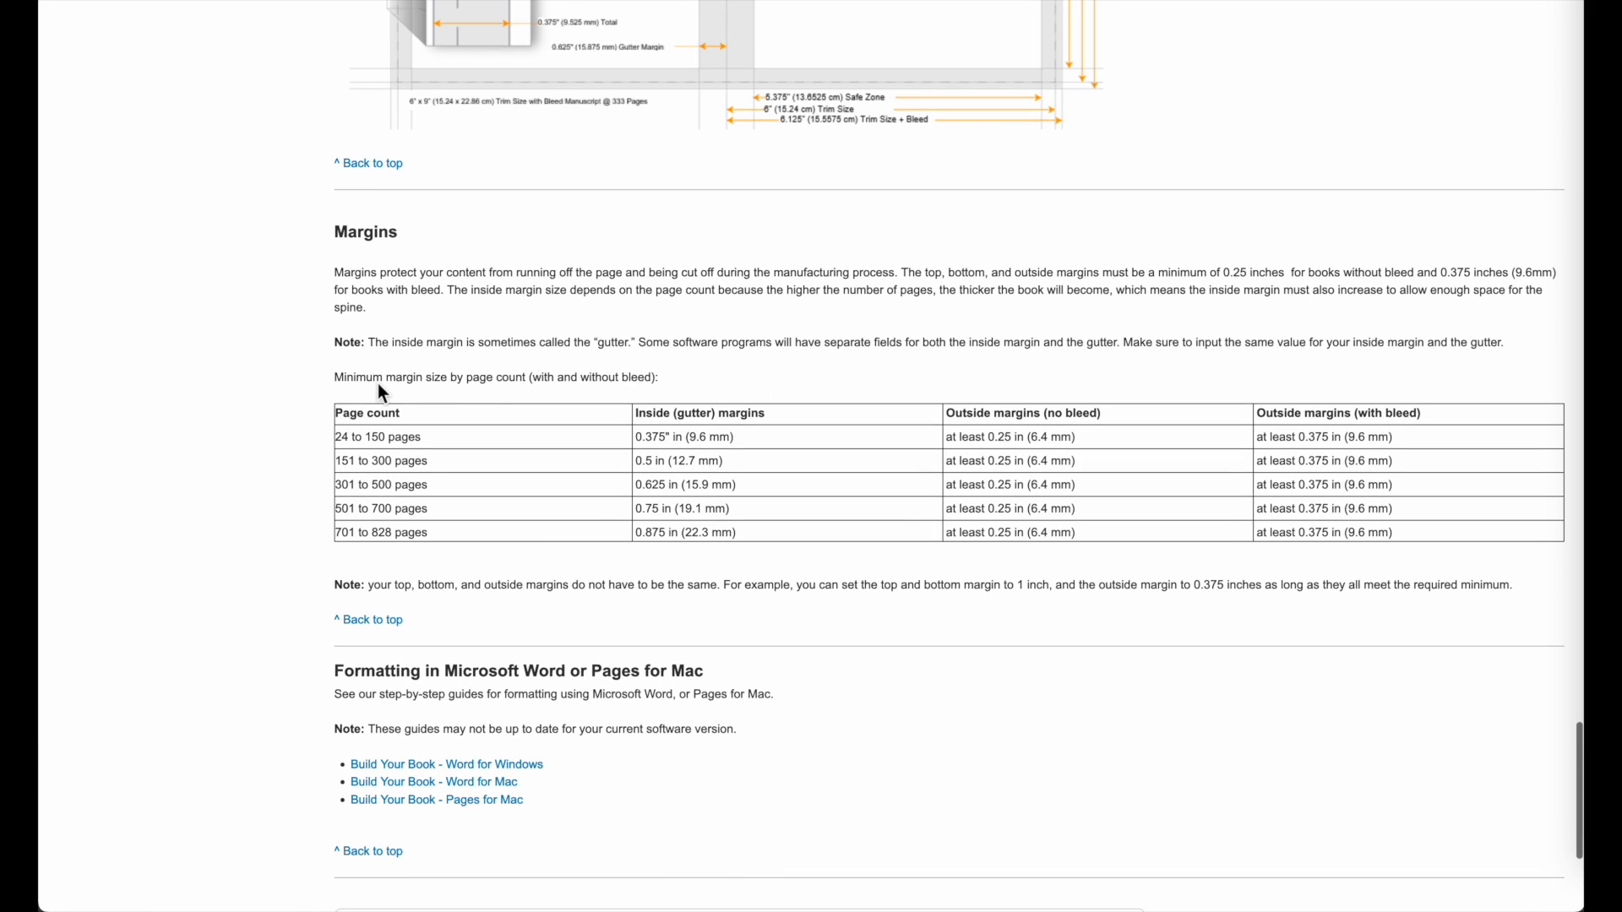
scroll(378, 384, "up", 5)
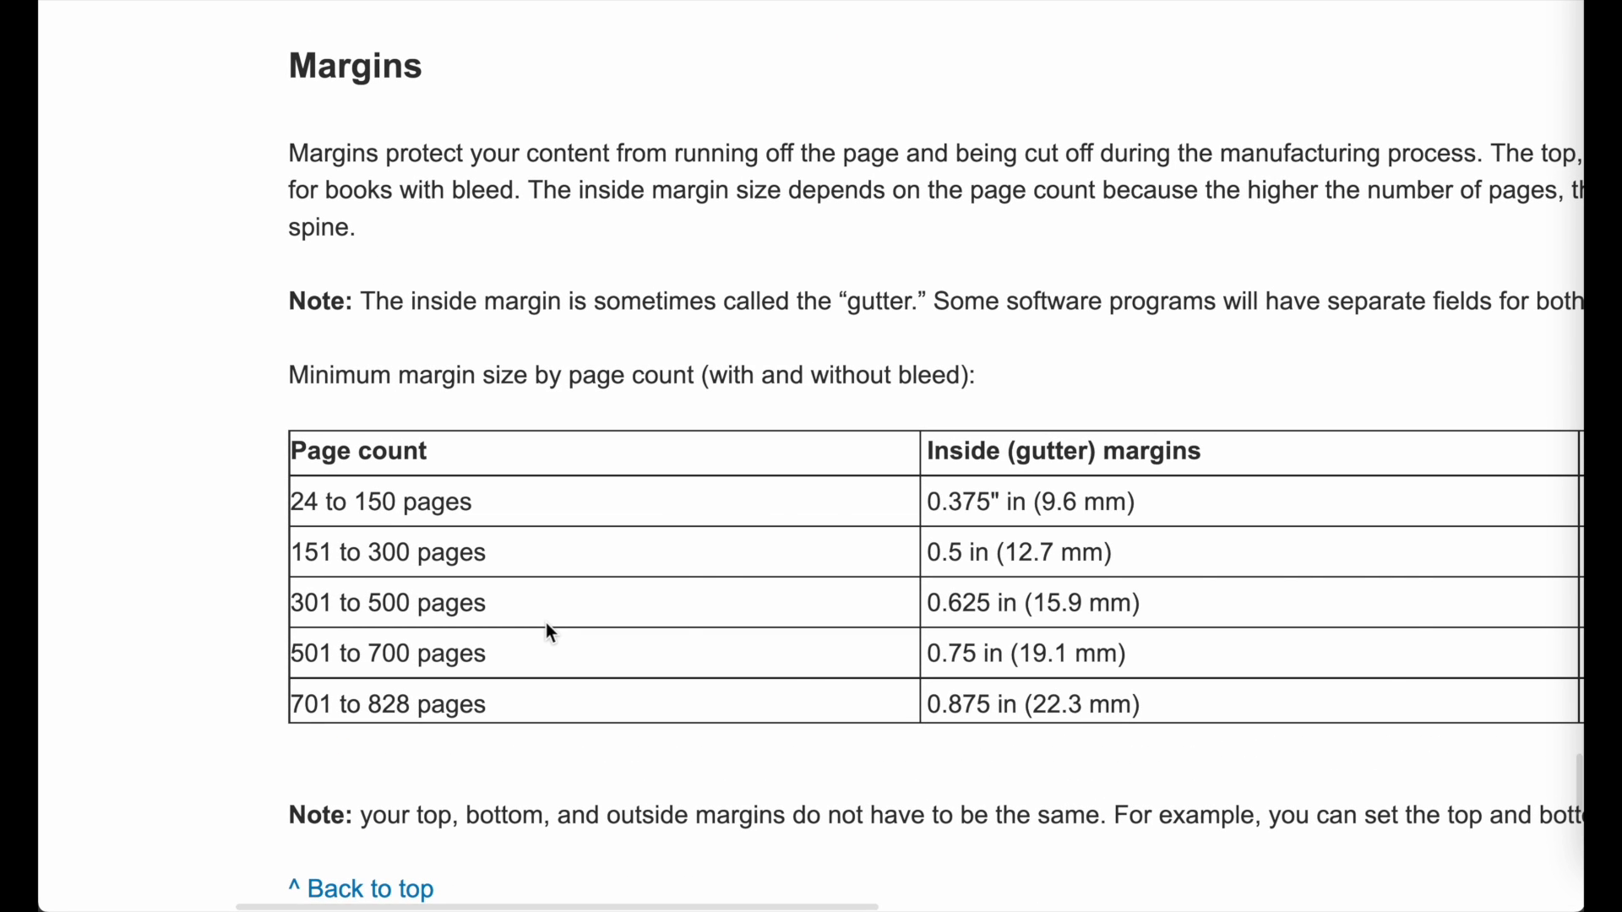
scroll(546, 622, "down", 3)
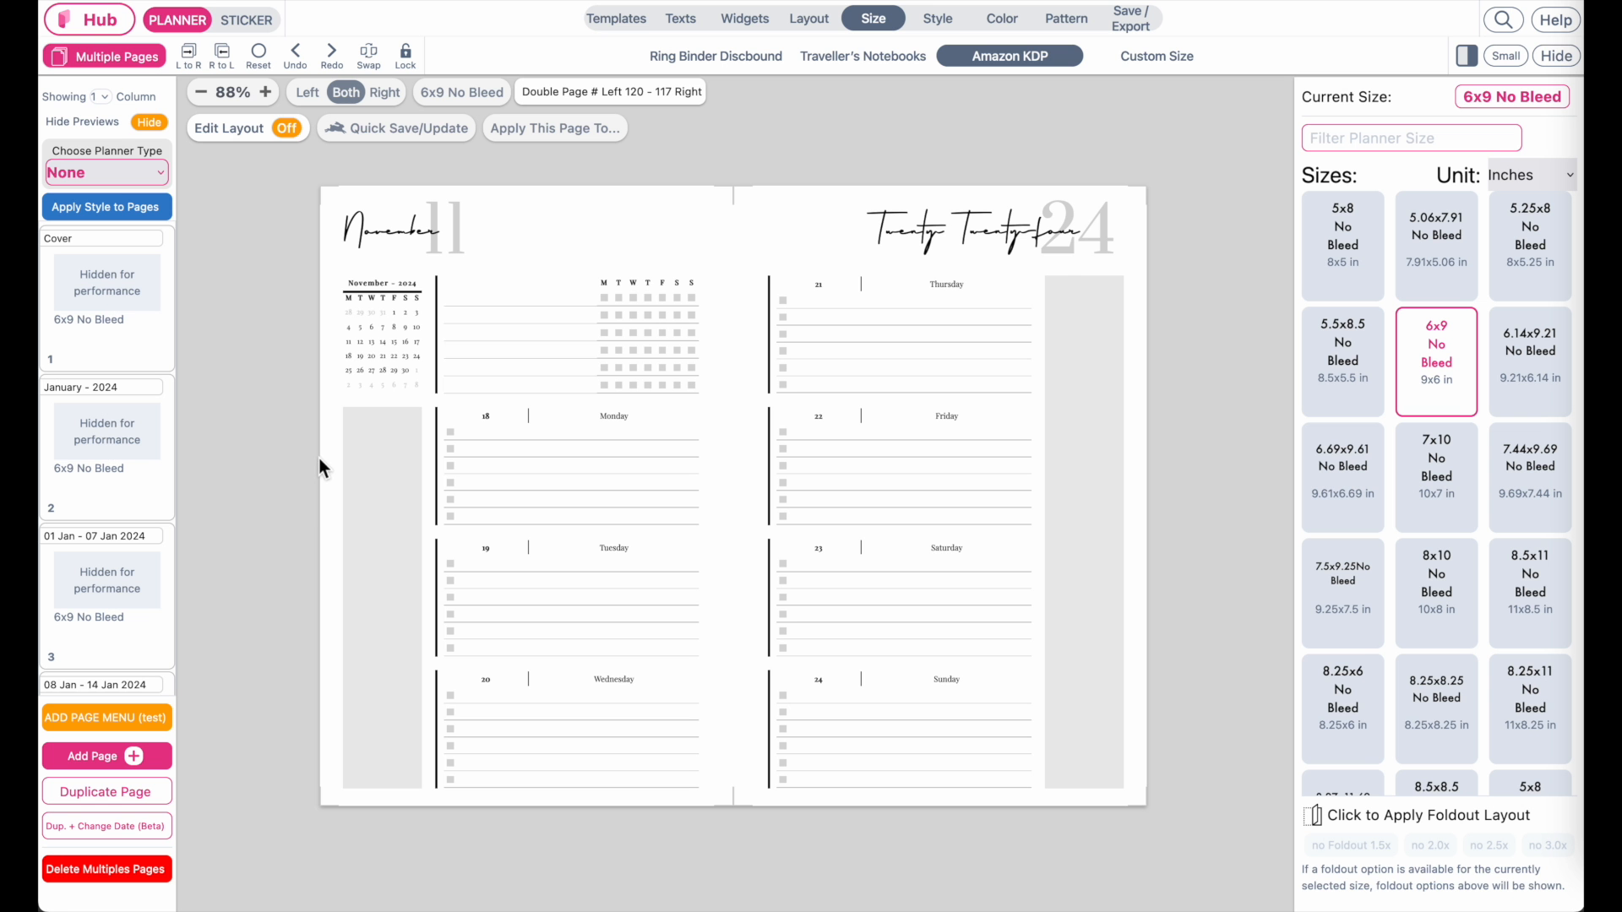
Examine the outer margins and the center gutter between the left and right pages of the November spread.
scroll(318, 458, "up", 5)
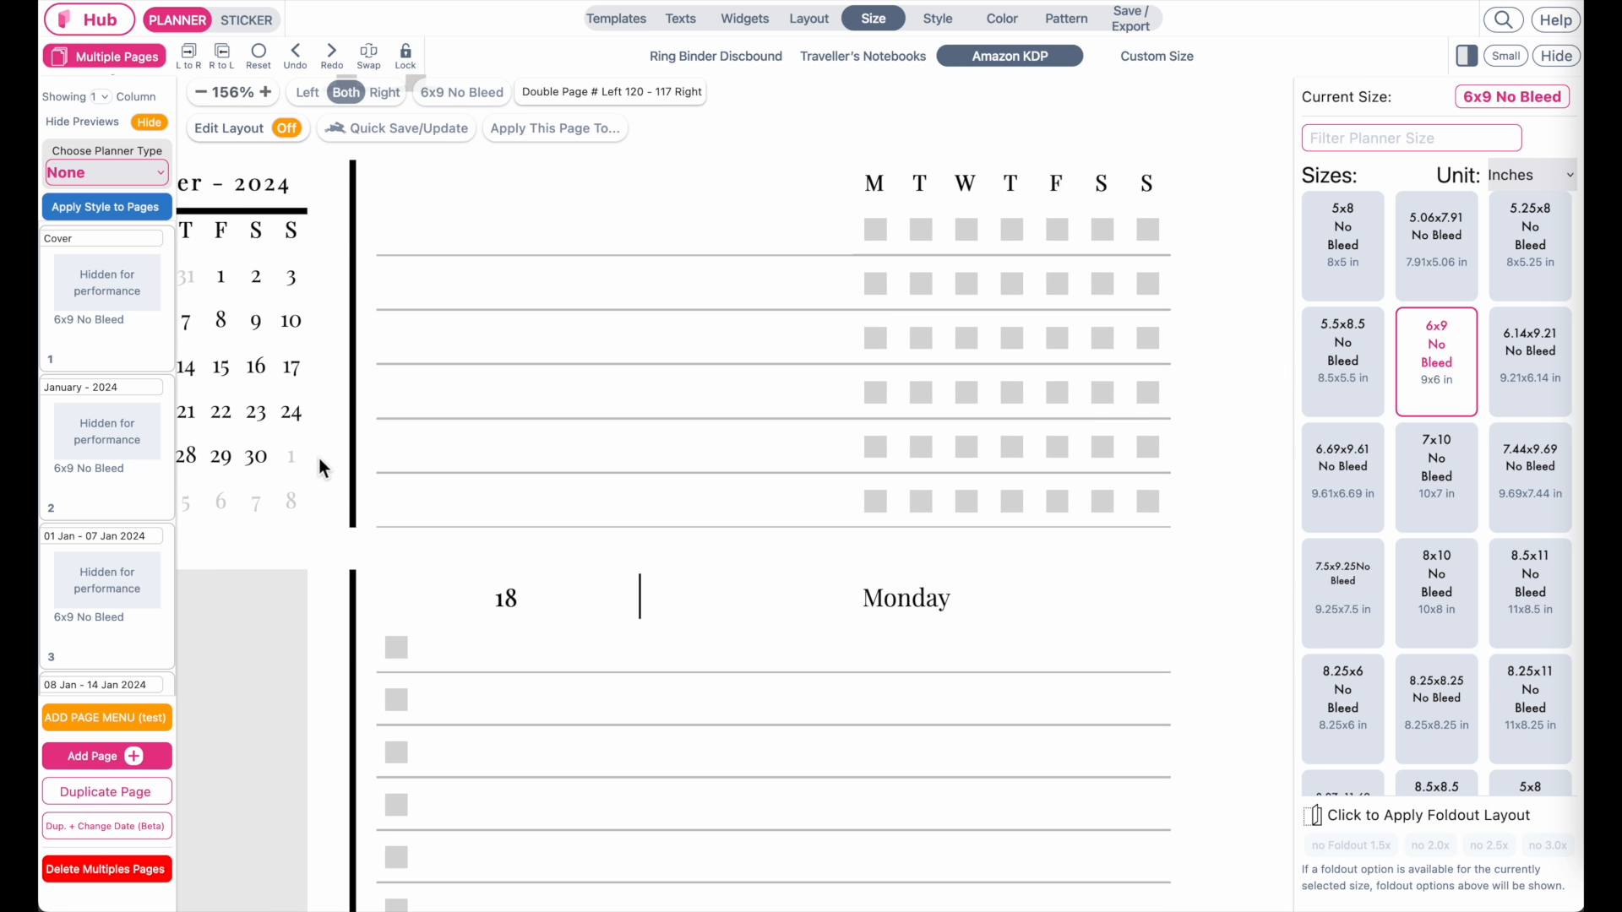
scroll(319, 460, "left", 5)
scroll(453, 554, "right", 10)
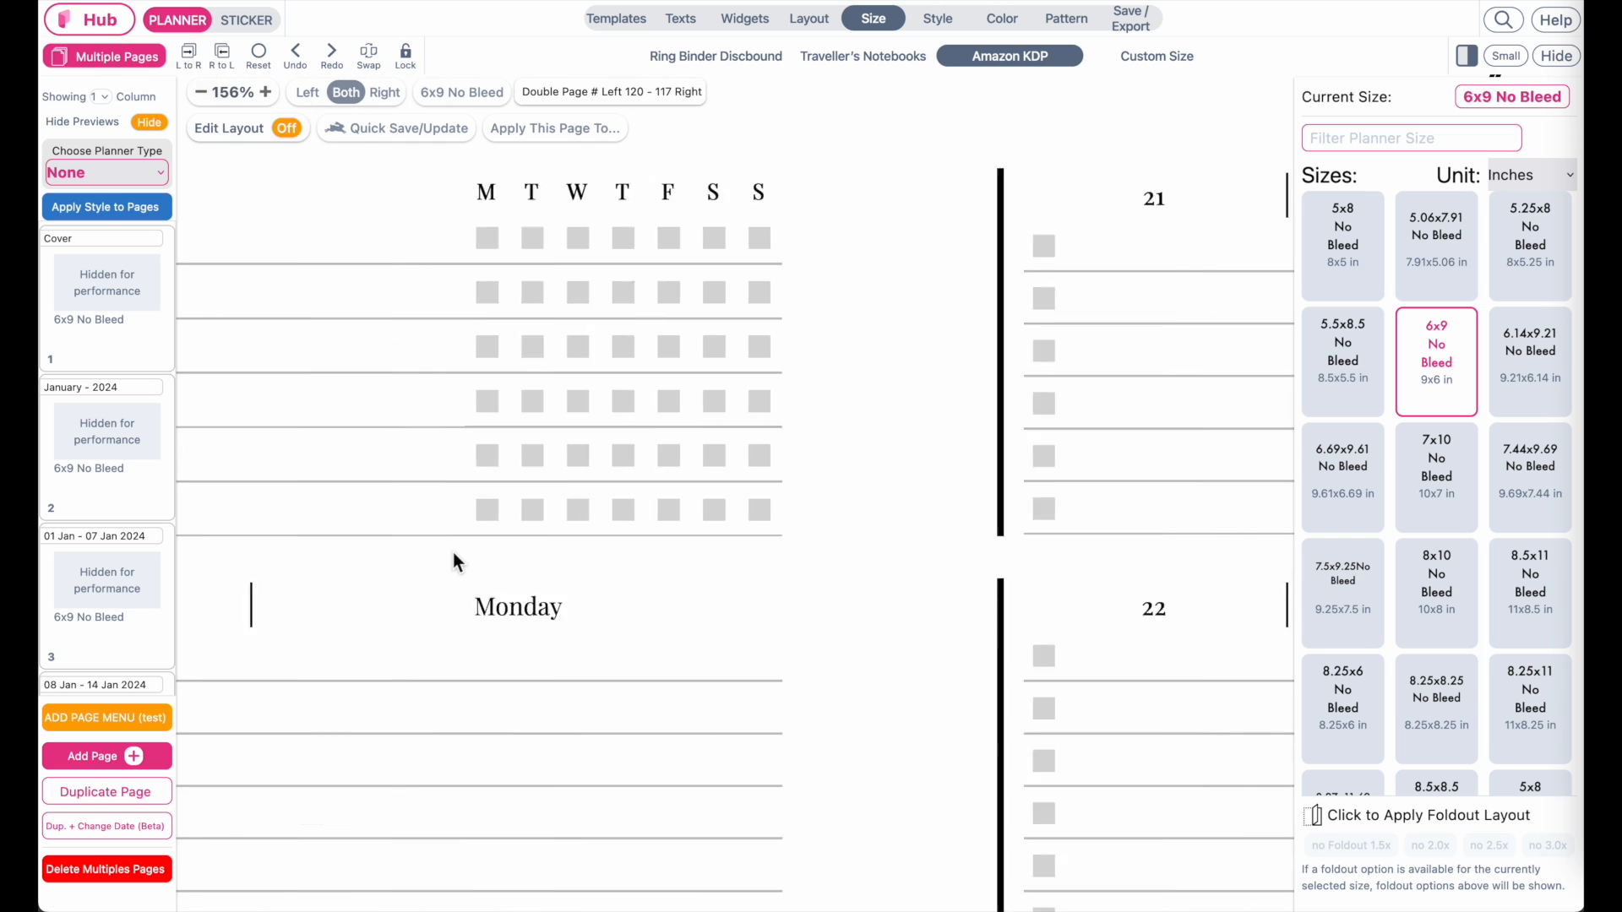
scroll(453, 555, "down", 5)
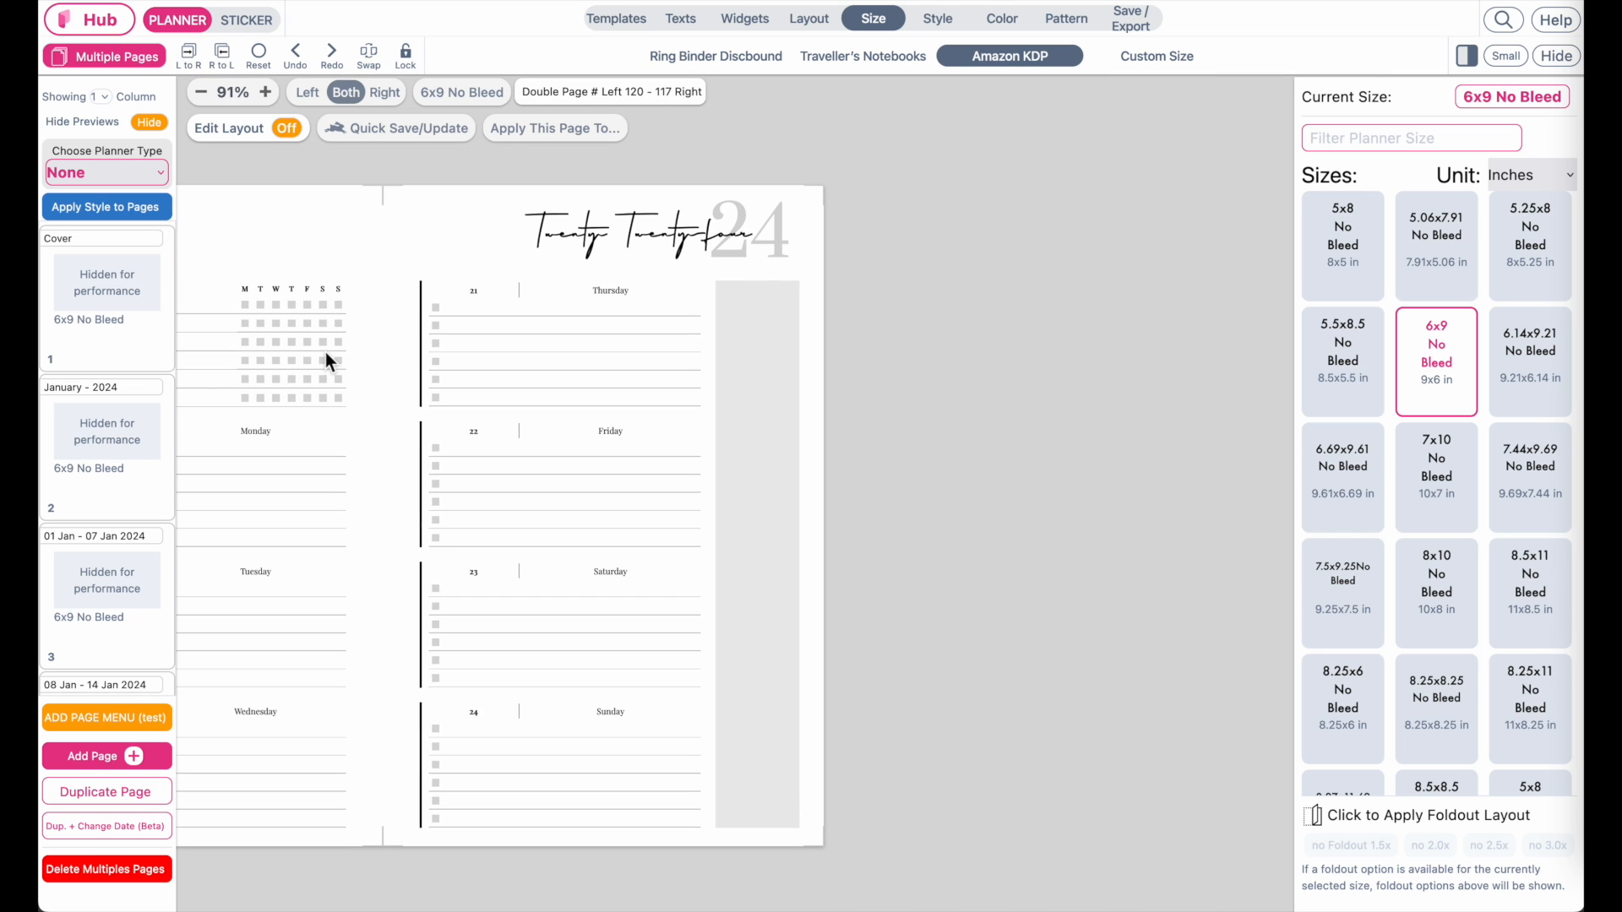
scroll(326, 352, "up", 3)
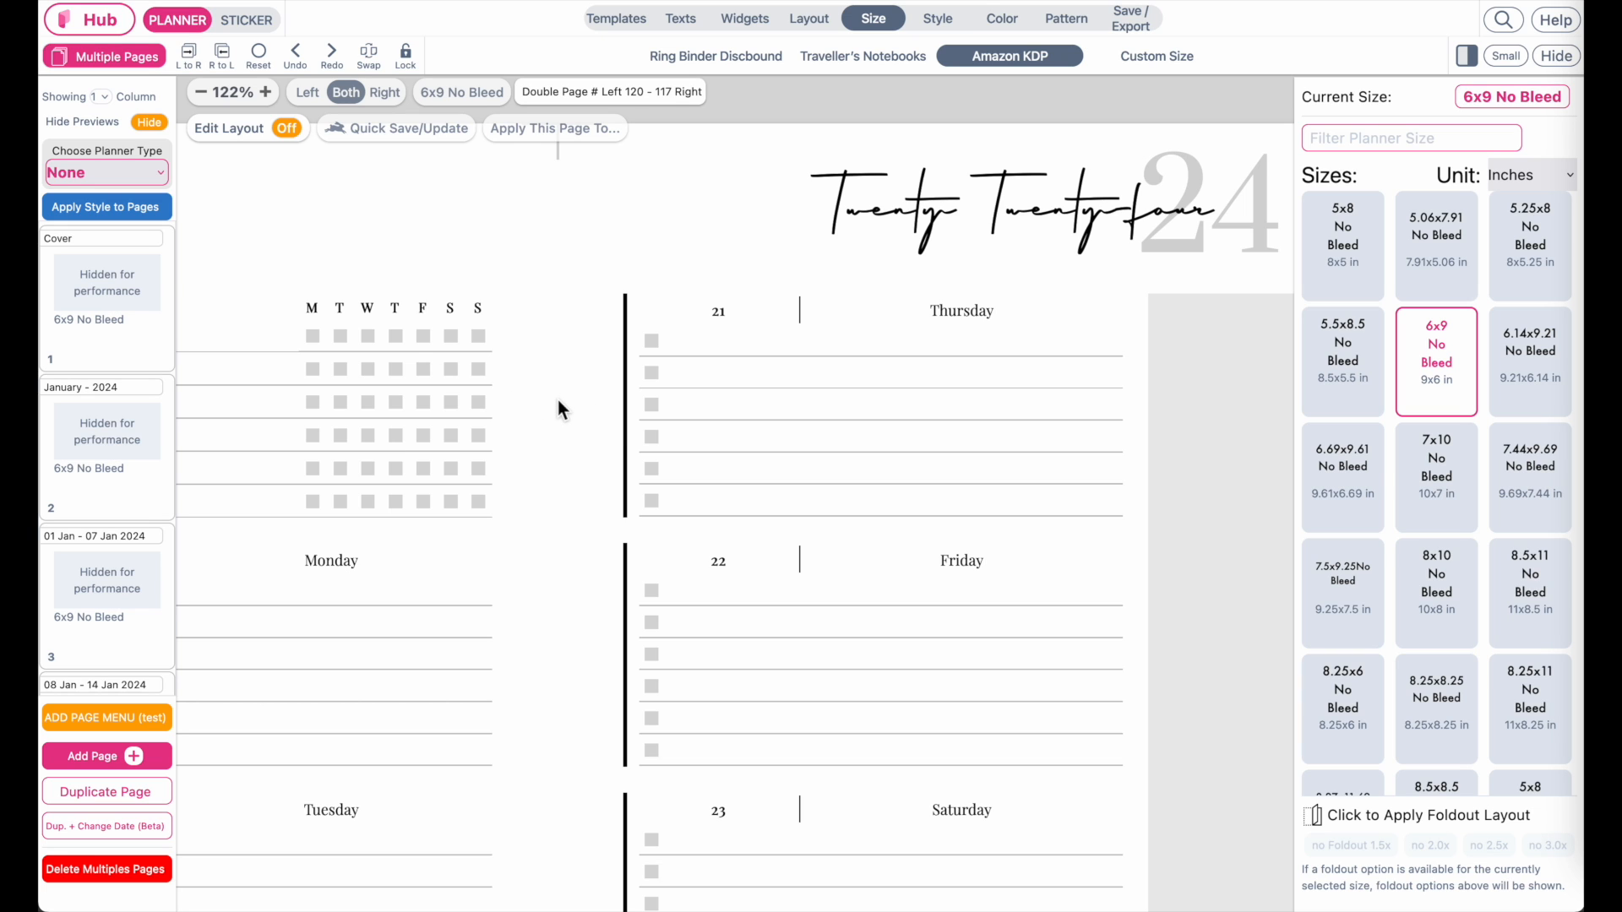
scroll(558, 398, "down", 3)
scroll(495, 539, "left", 3)
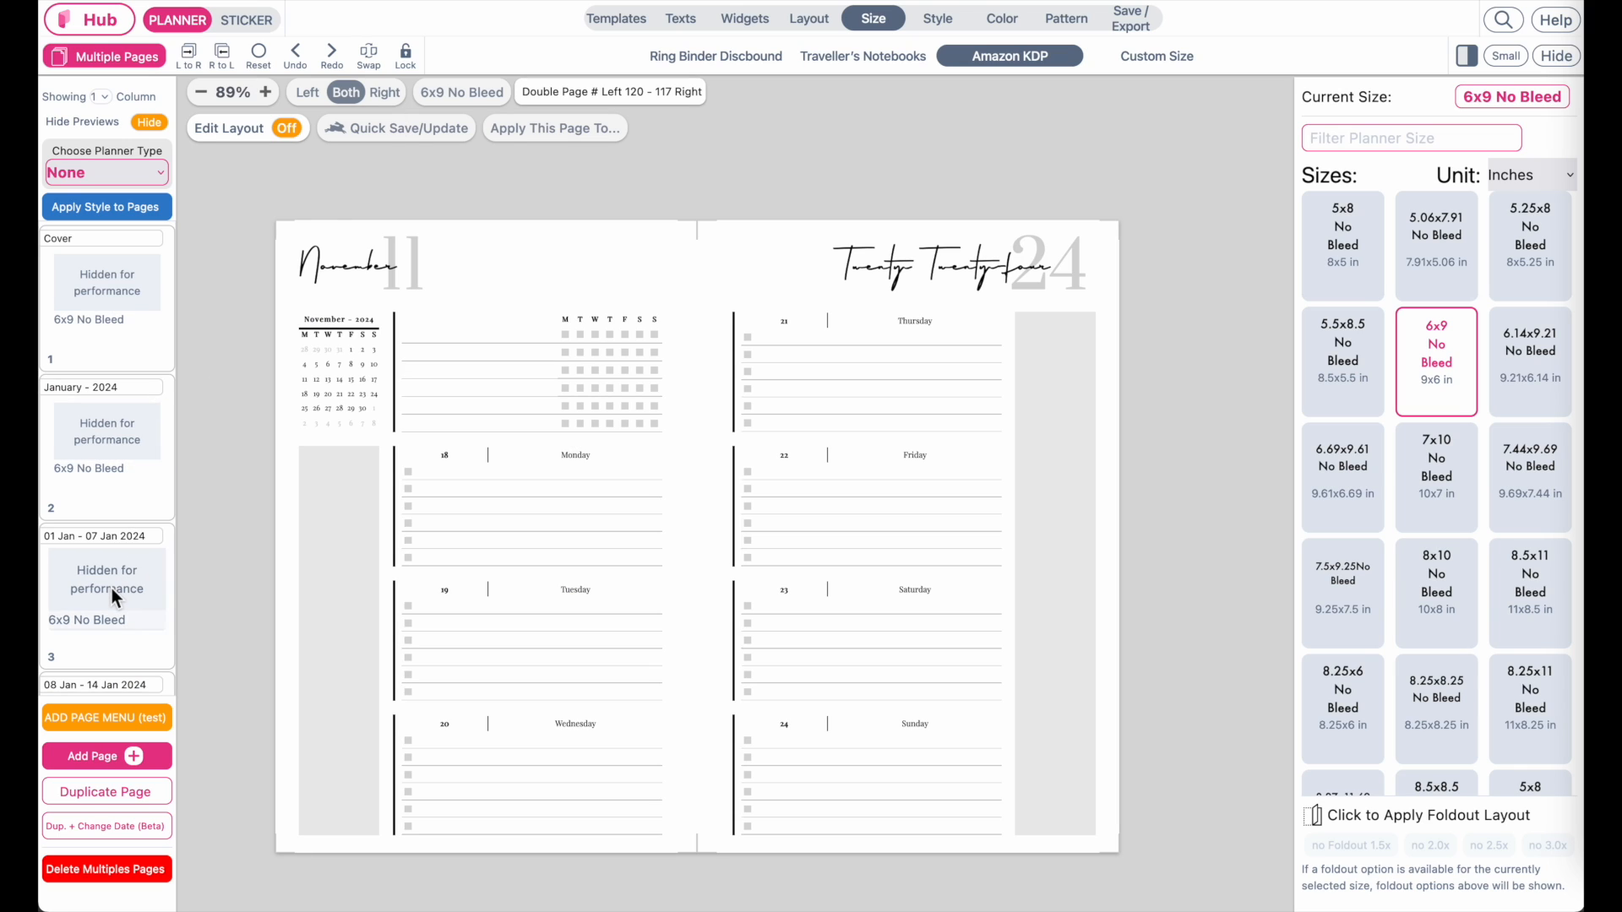
Check the last page's number in the page list and review the page-count note in the Sketch document.
scroll(111, 589, "down", 20)
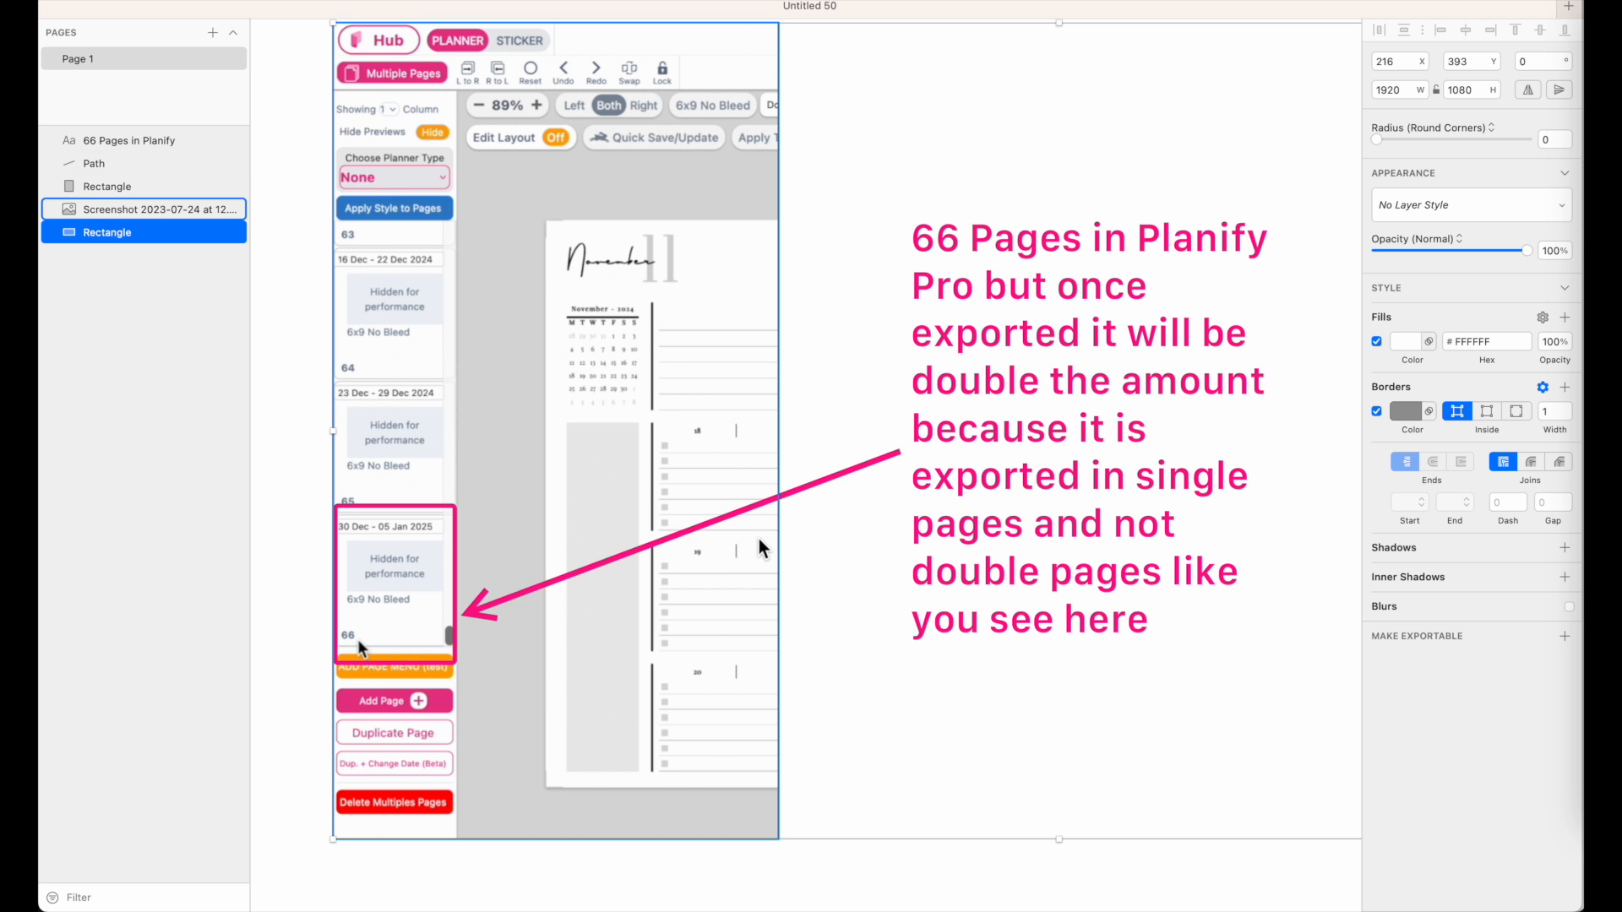
scroll(754, 832, "left", 3)
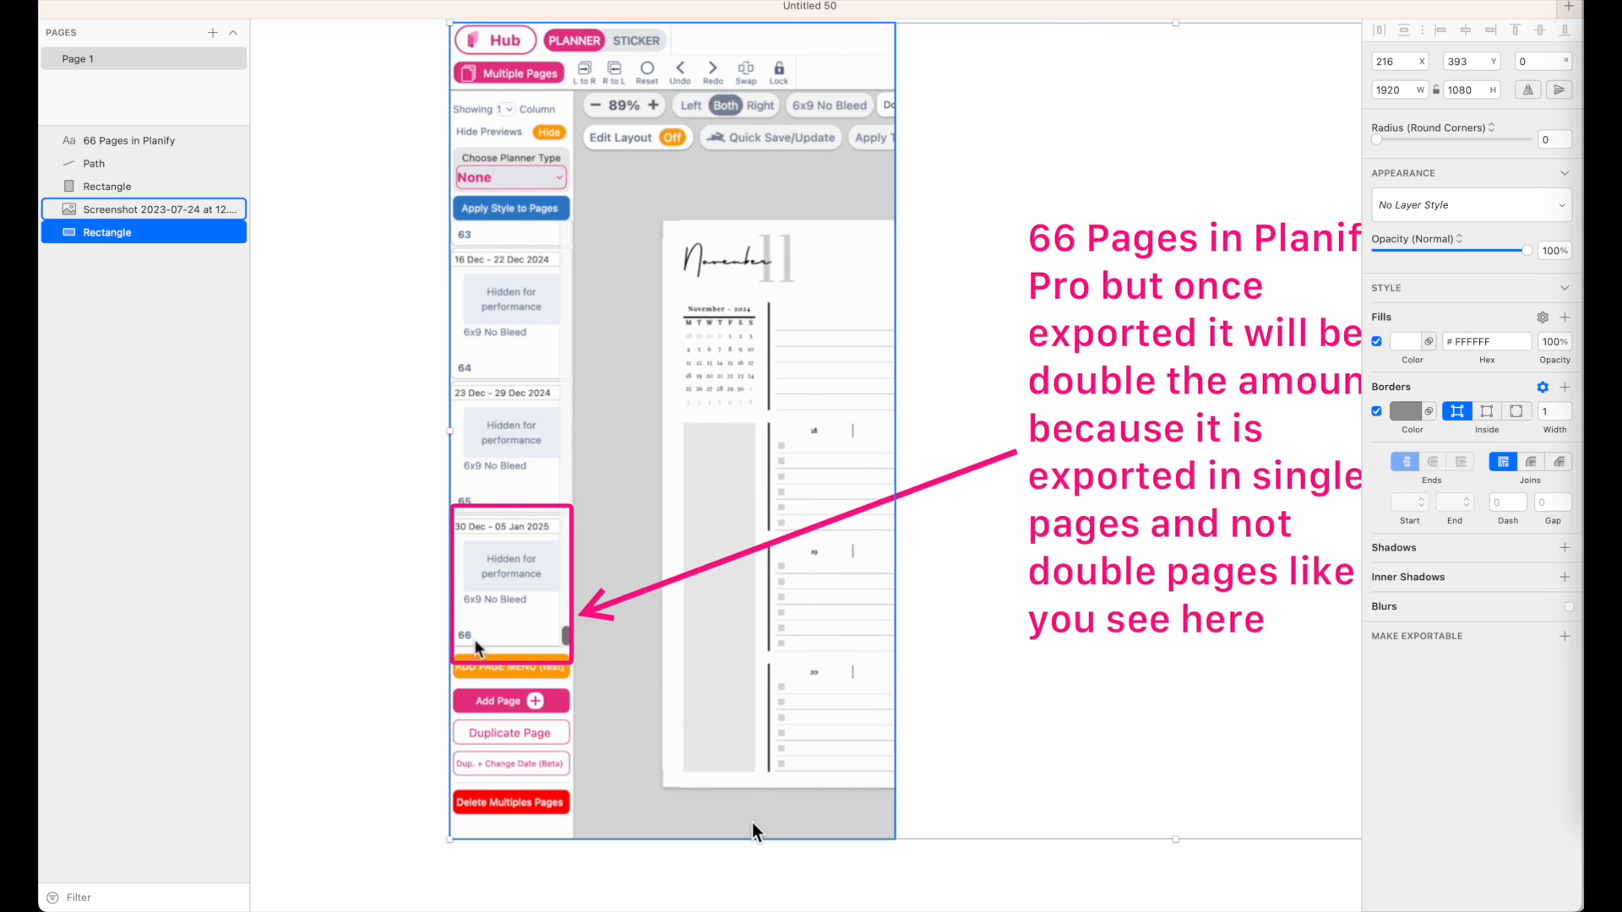
scroll(476, 644, "left", 3)
scroll(568, 638, "up", 5)
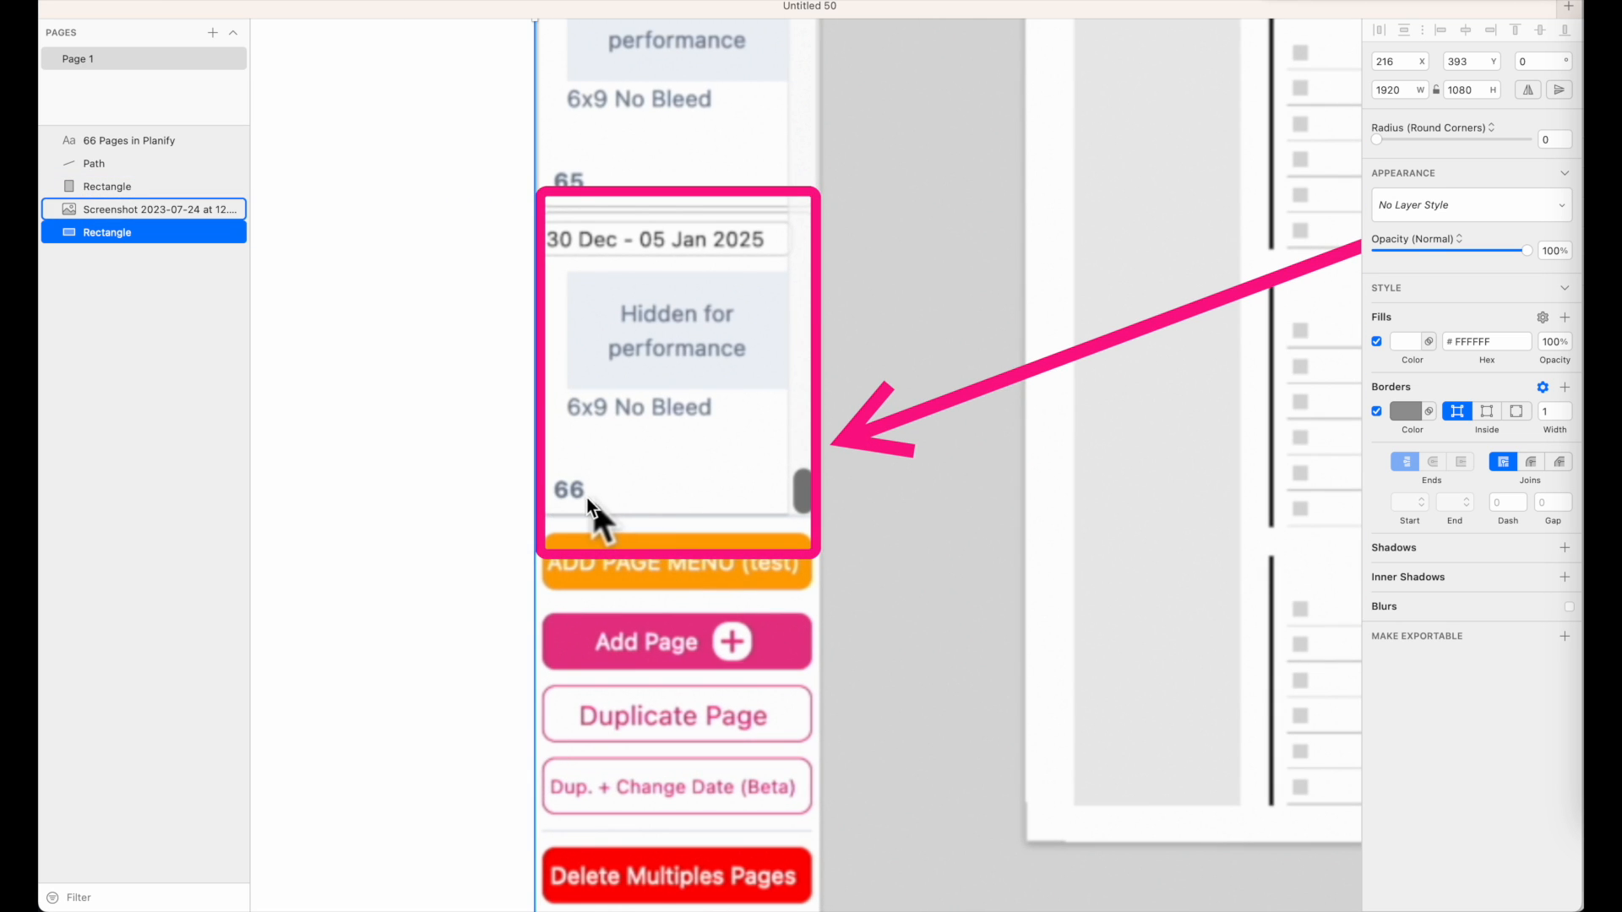
scroll(586, 510, "down", 5)
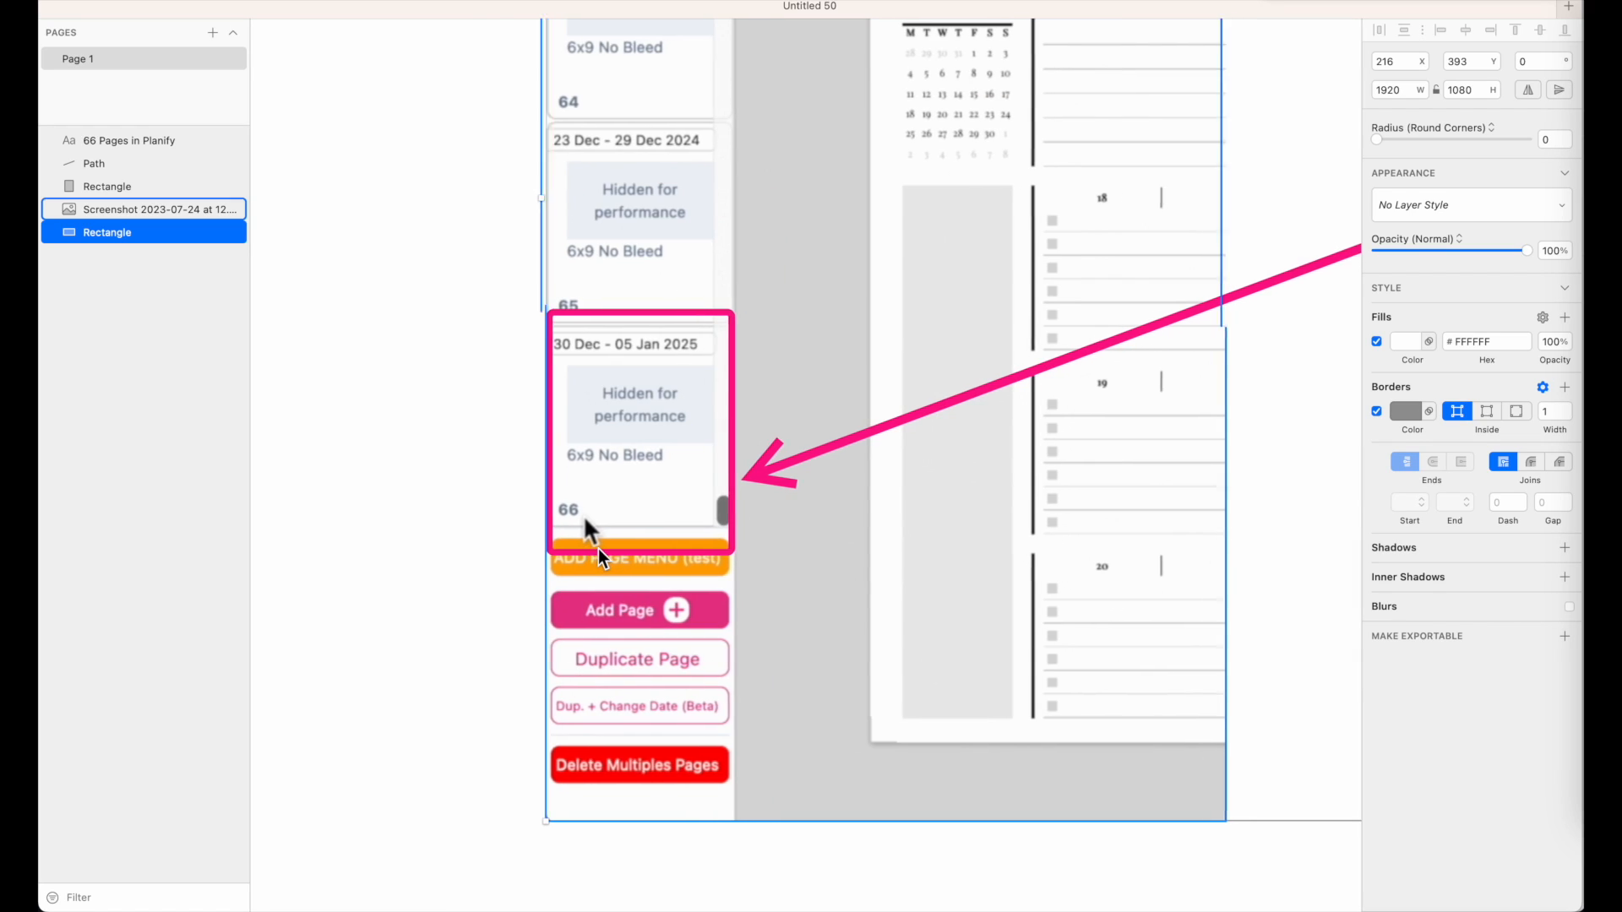
scroll(510, 521, "down", 5)
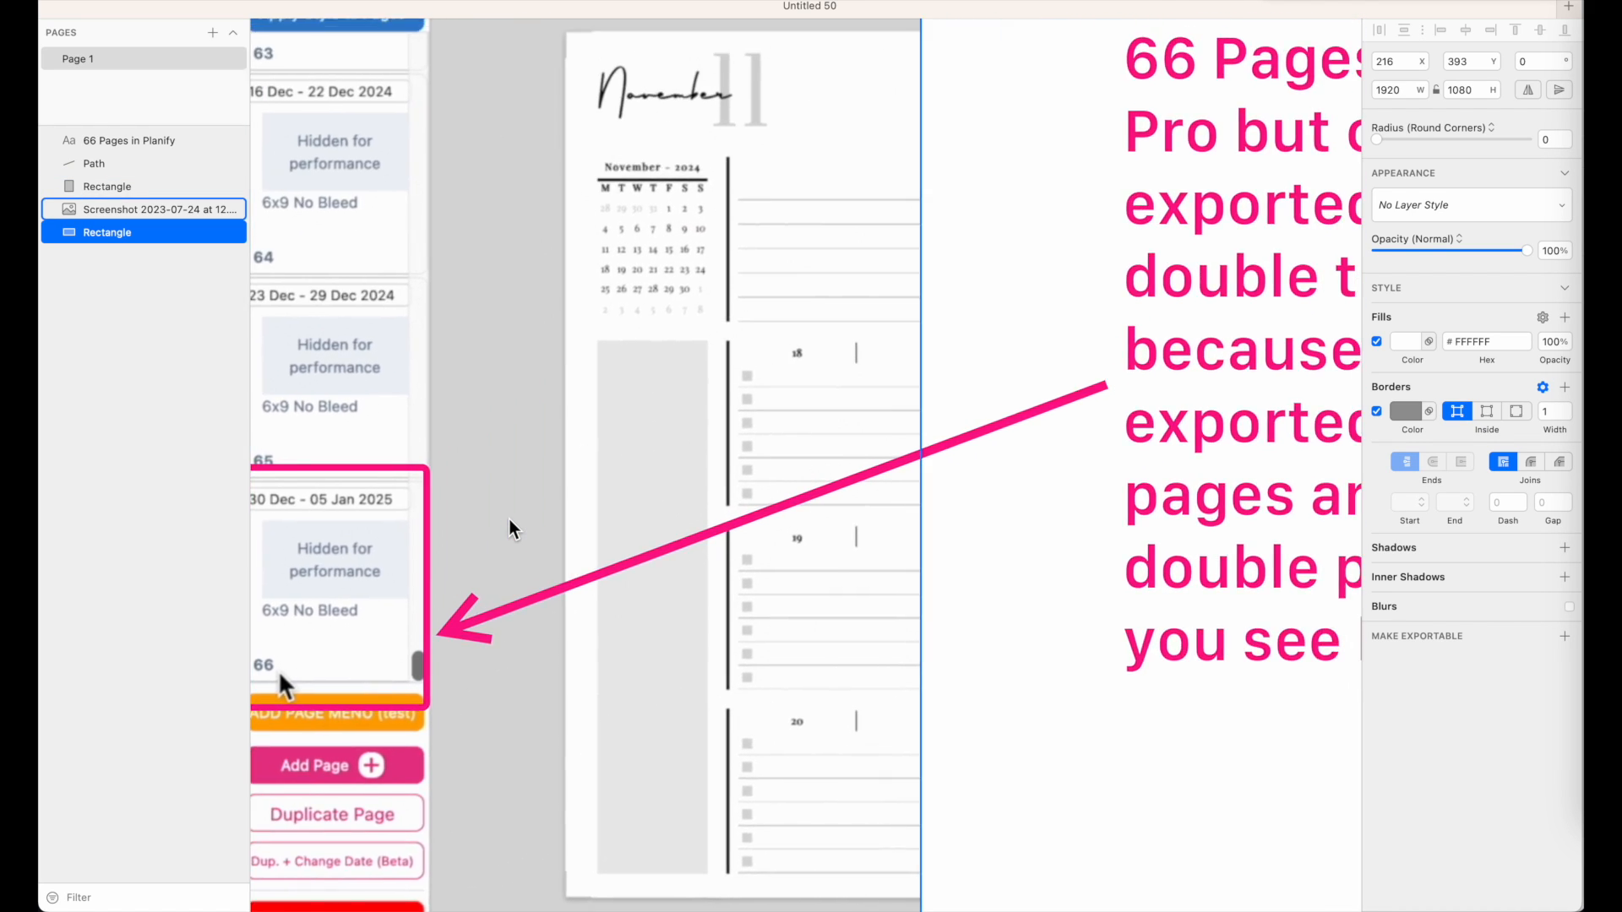
scroll(710, 216, "down", 3)
scroll(710, 216, "right", 5)
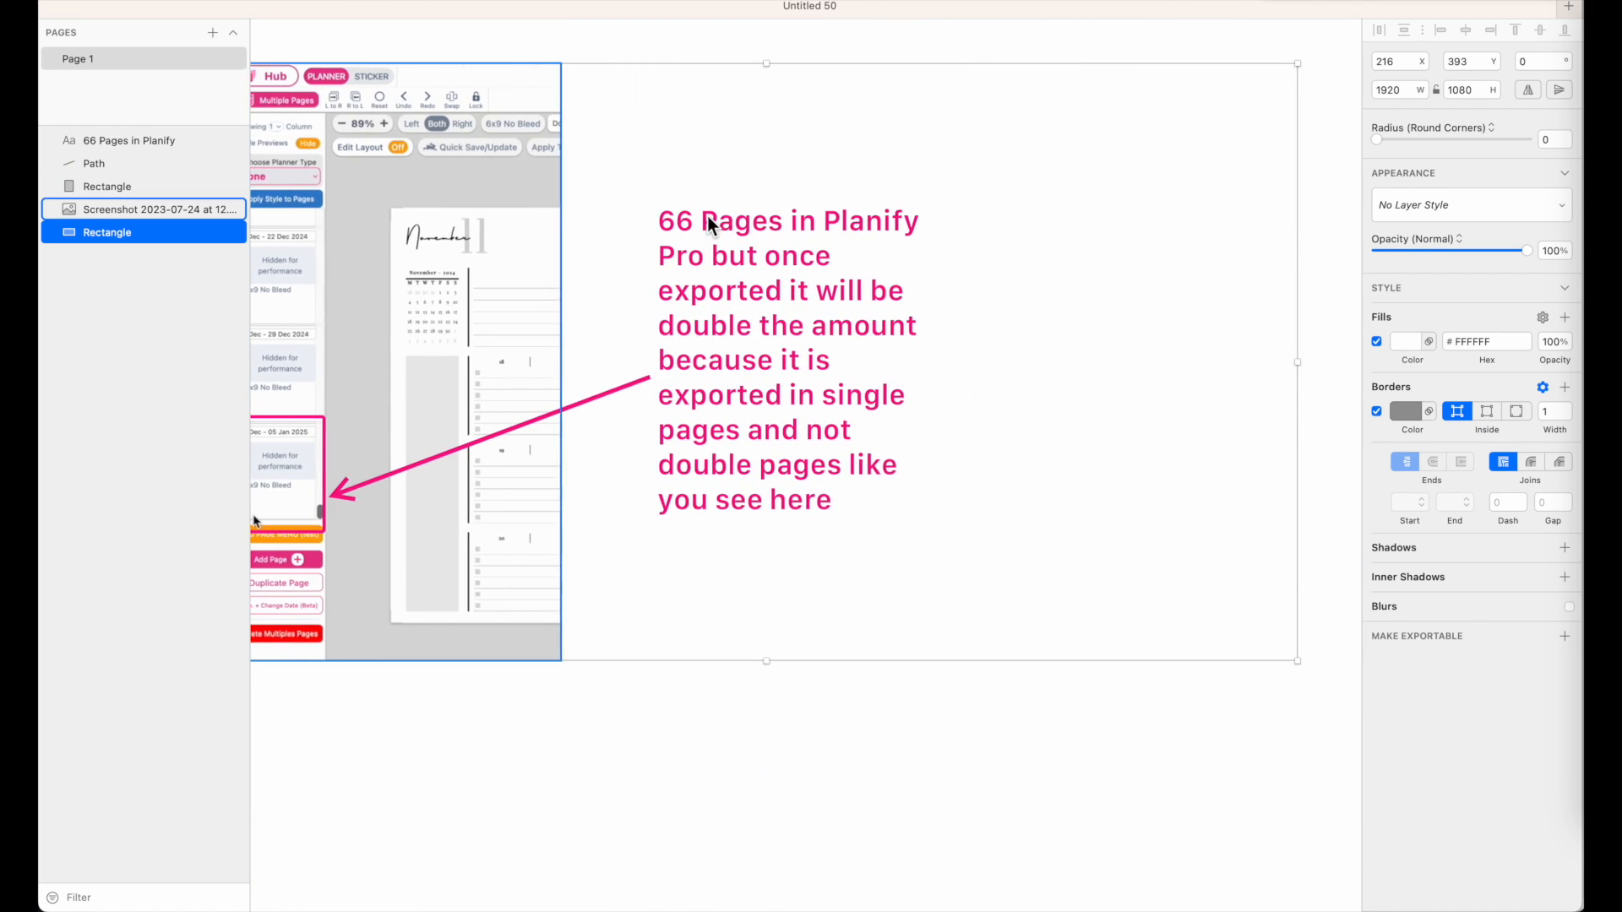
Draw a gray rectangle about 350 by 539 to the right of the pink page-count note.
key("r")
left_click_drag(933, 214, 1128, 510)
scroll(767, 378, "up", 3)
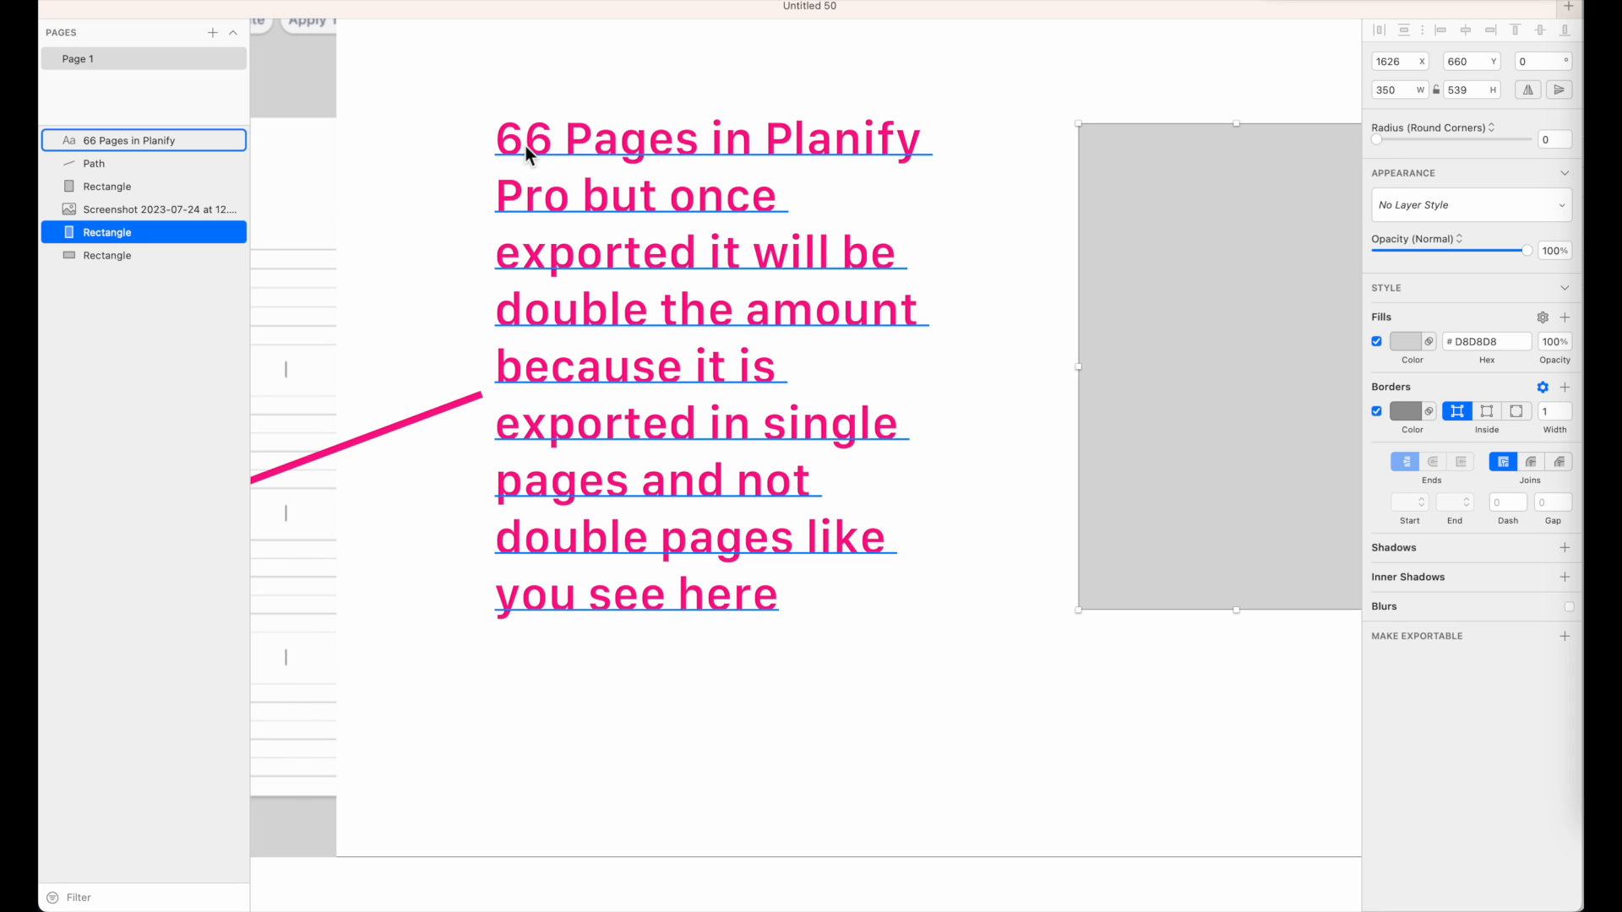
scroll(734, 434, "down", 5)
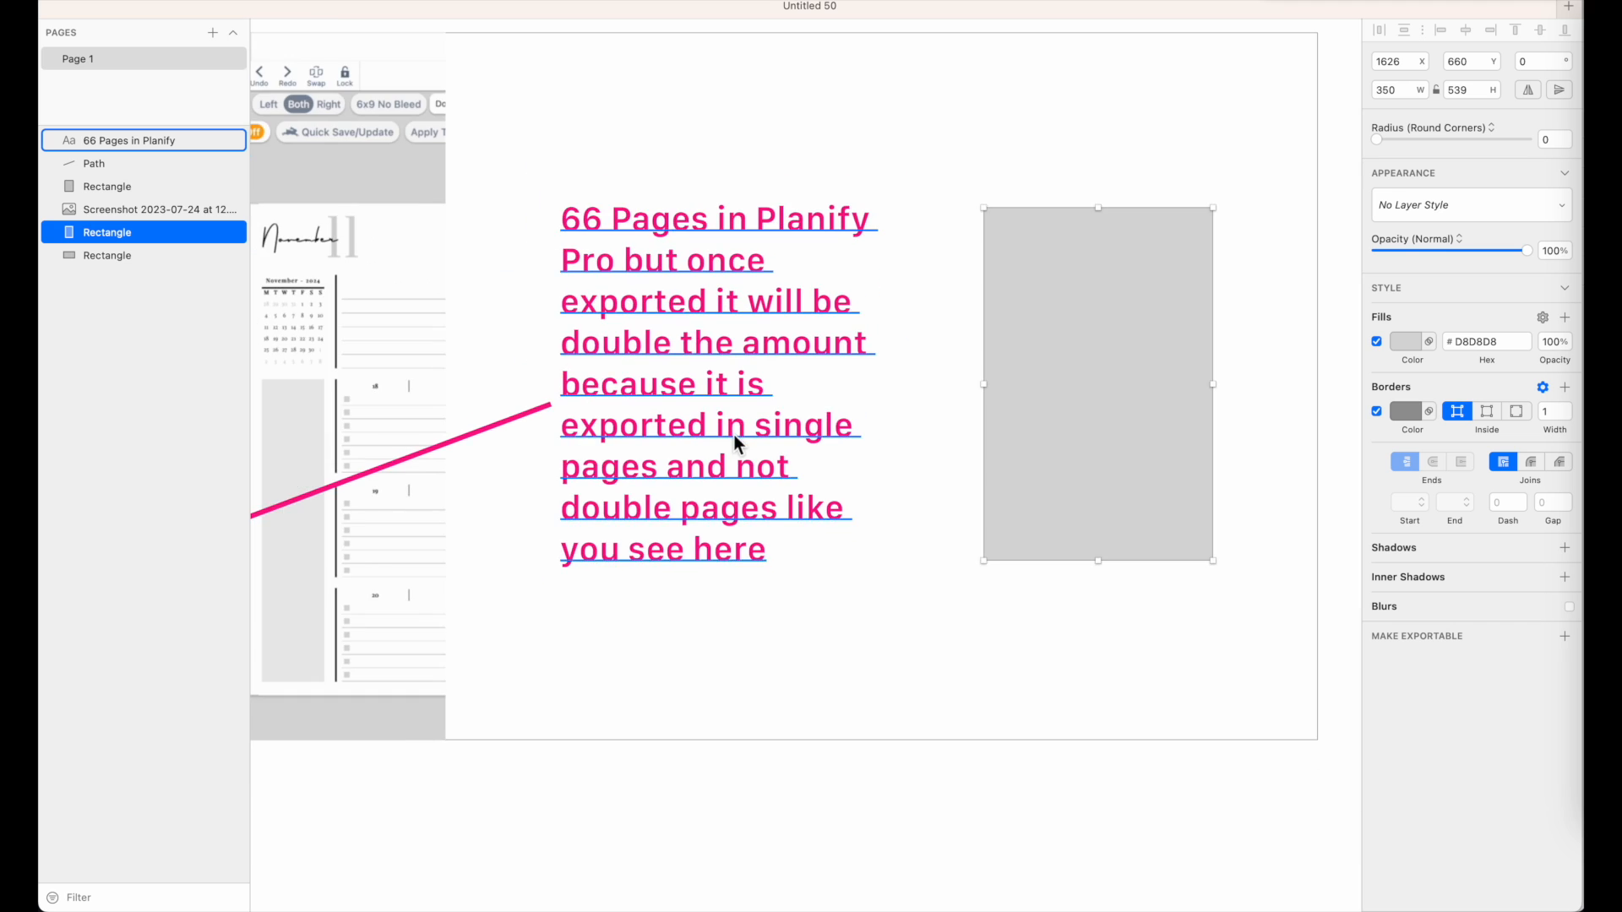
Add a text box reading "x2" below the pink page-count note.
scroll(474, 465, "up", 5)
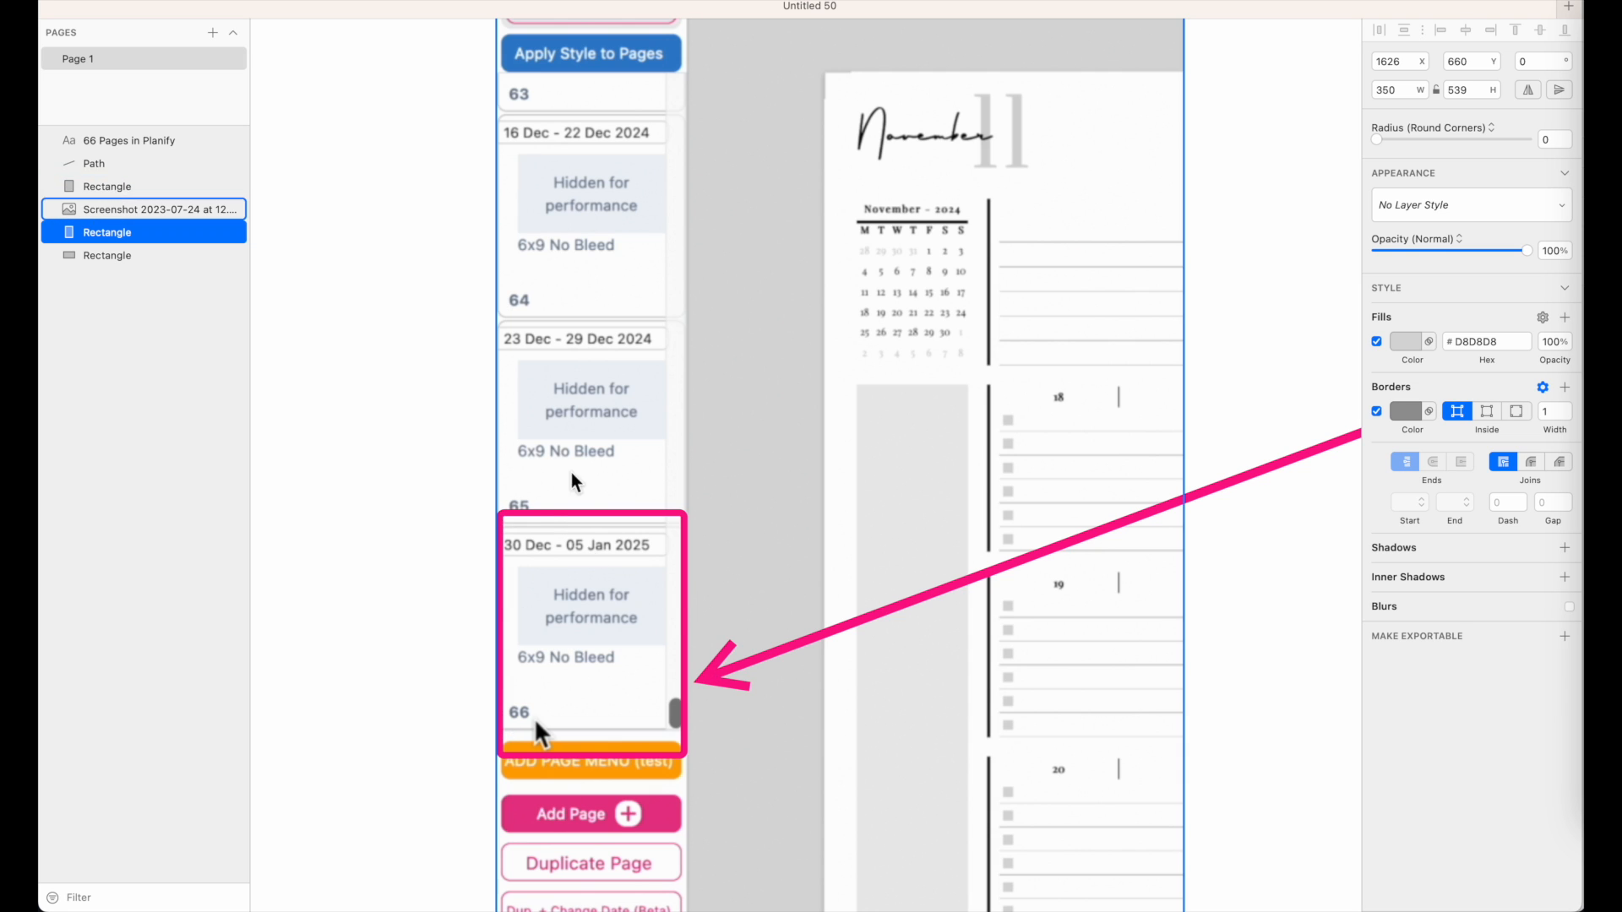
scroll(550, 524, "right", 5)
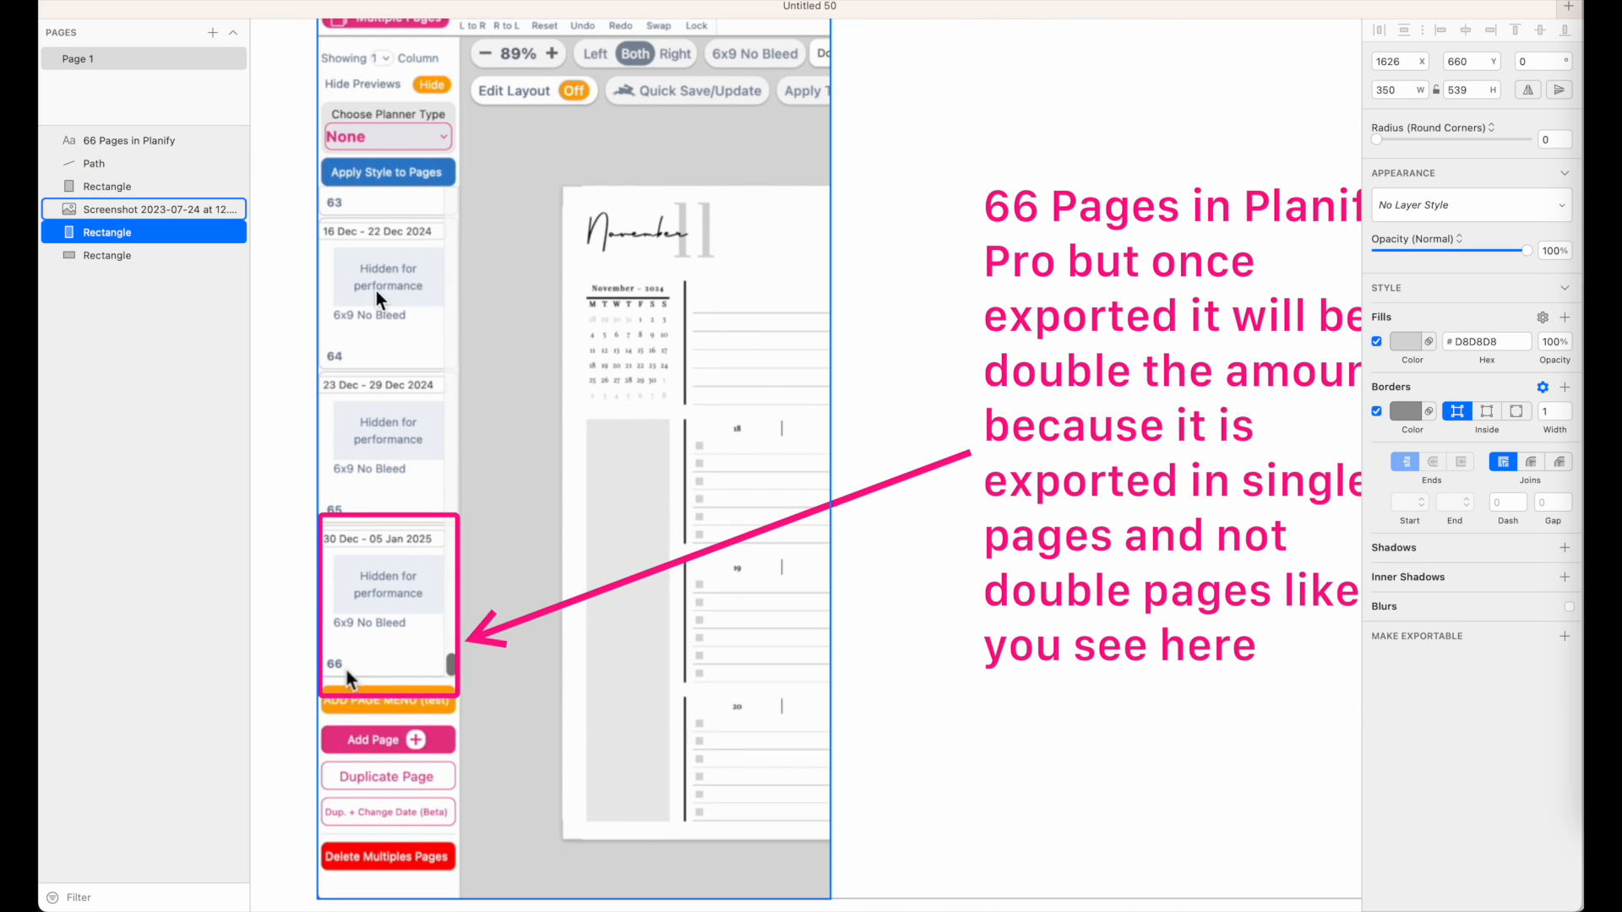
scroll(623, 423, "right", 5)
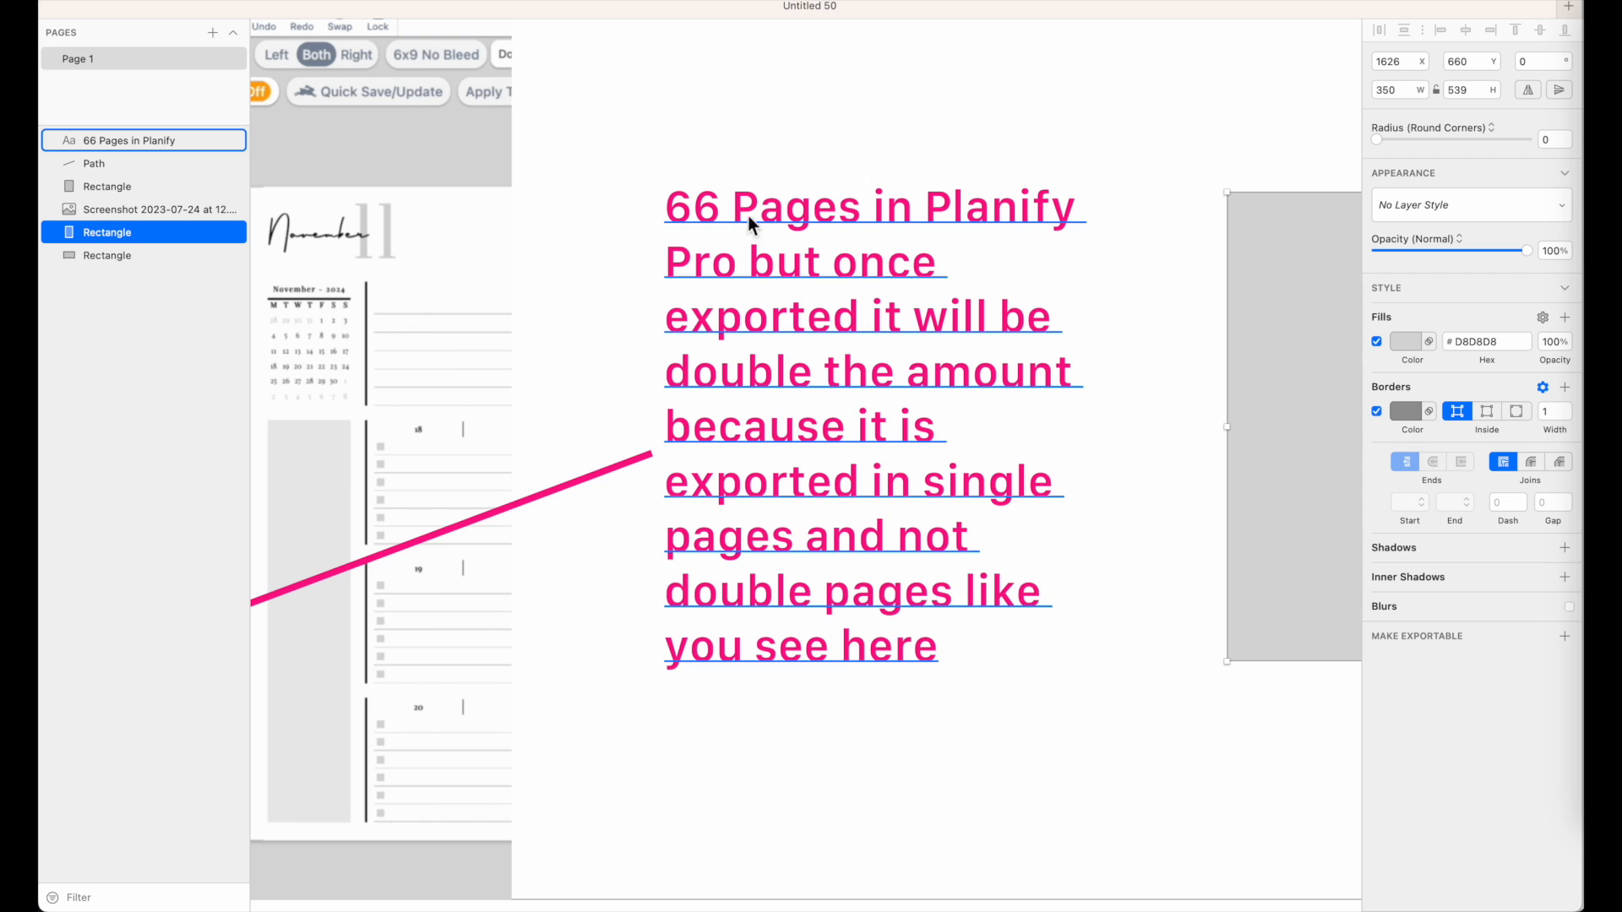
scroll(786, 744, "down", 3)
key("t")
left_click_drag(672, 535, 966, 657)
type("x2")
left_click(1087, 843)
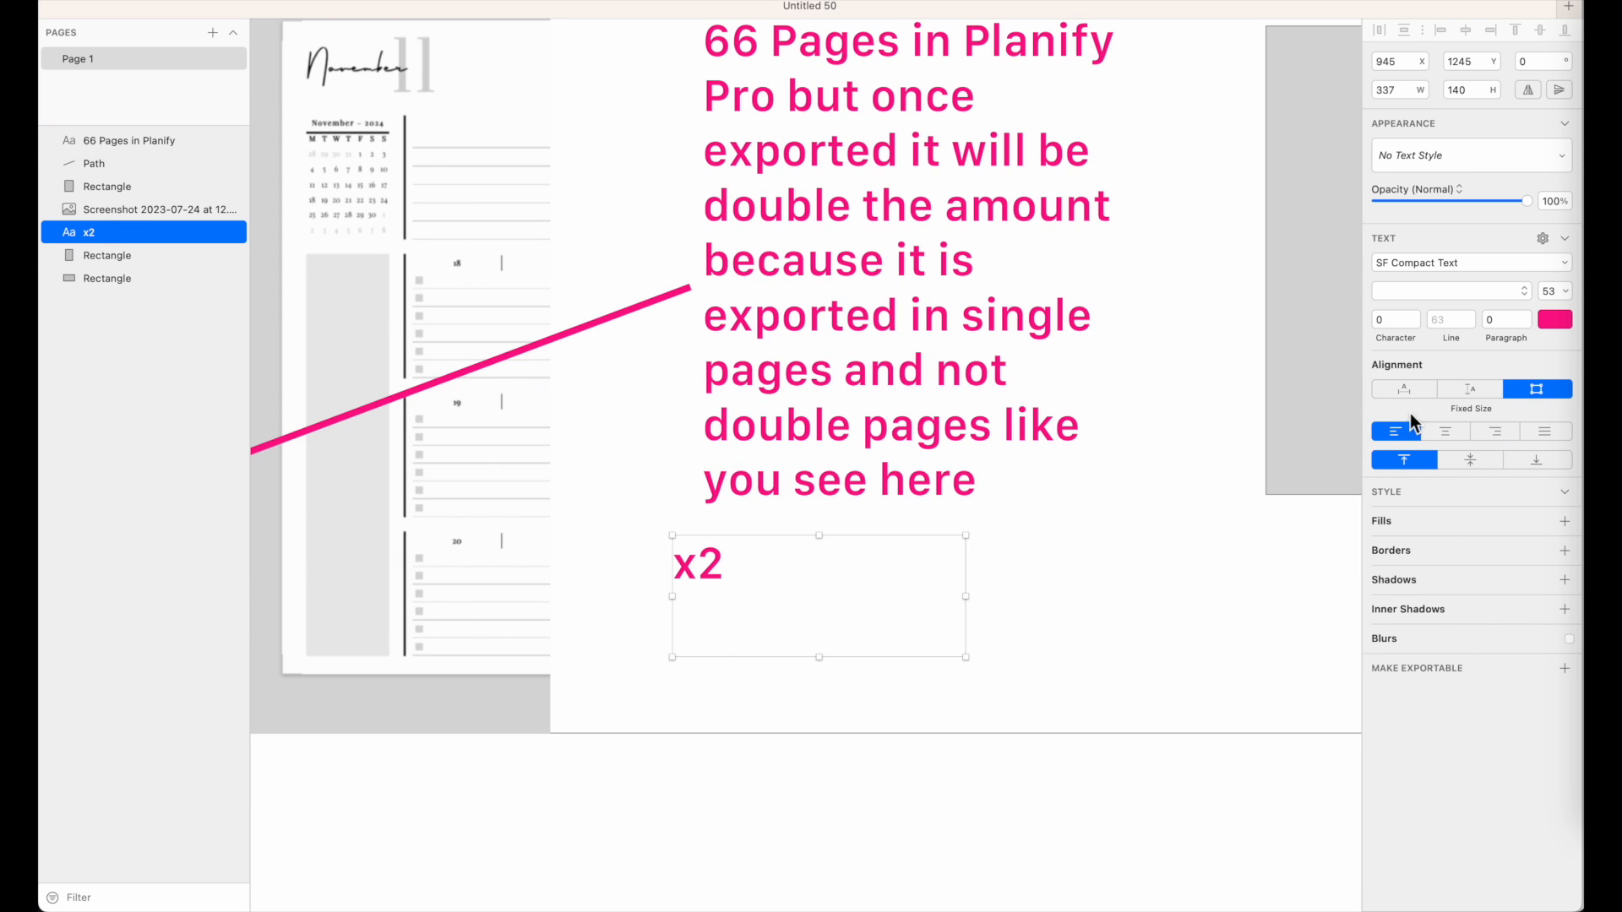
Set the "x2" text's font size to 93 and reposition it near the page-count note.
left_click(1549, 291)
type("73")
key("Return")
key("shift+Up")
key("shift+Up")
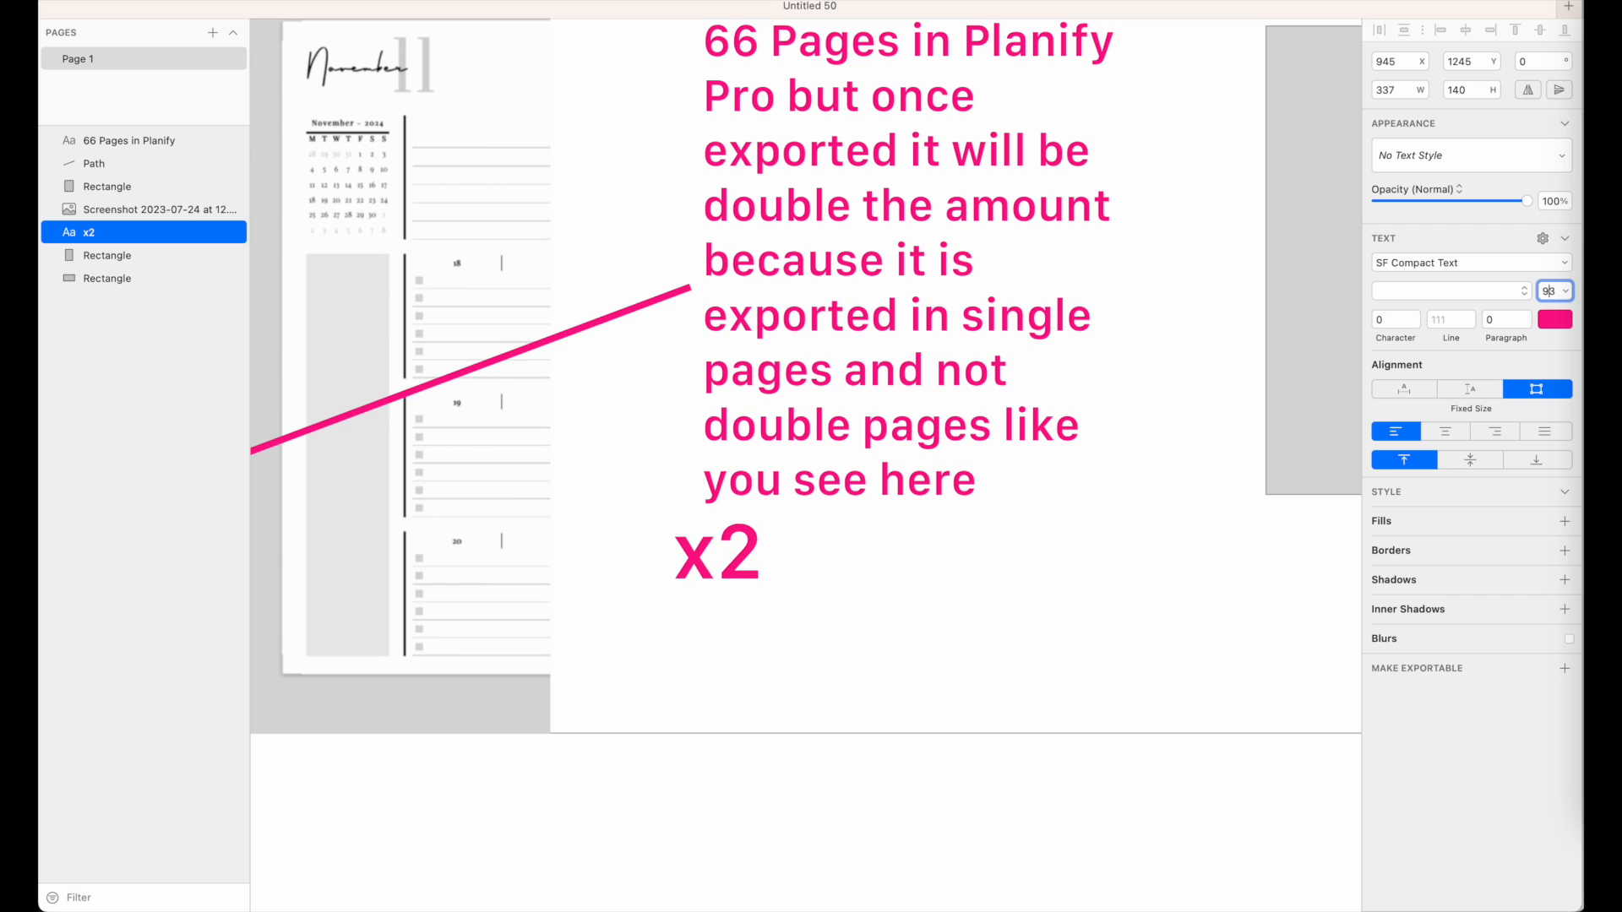
left_click_drag(732, 568, 684, 446)
left_click_drag(700, 541, 762, 561)
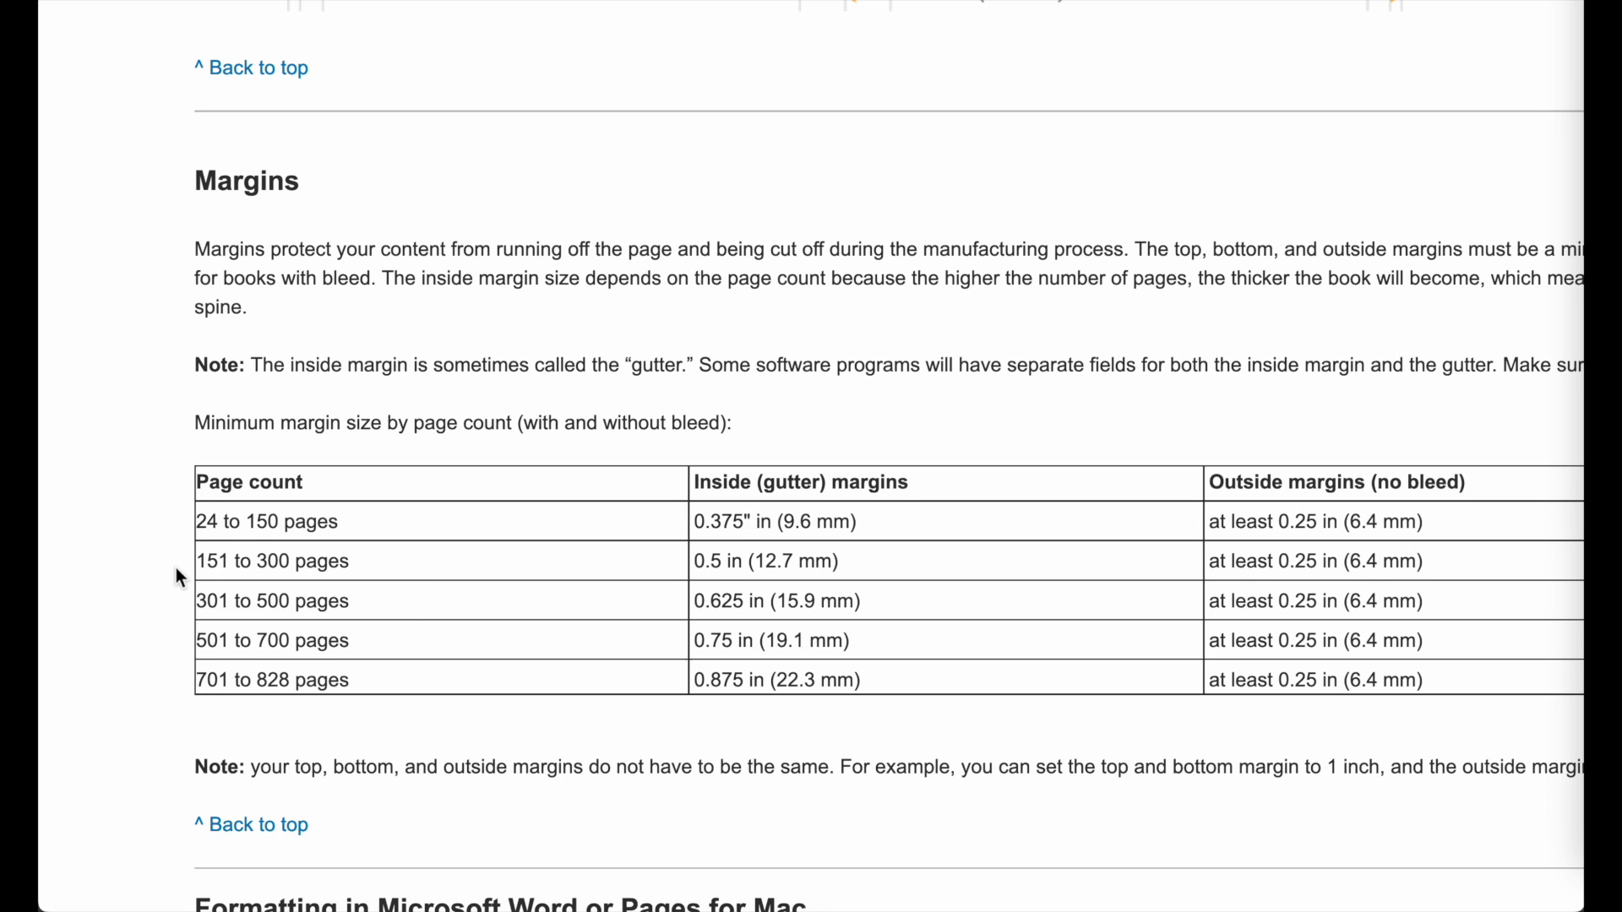
Read the minimum inside (gutter) and outside margins by page count in KDP's Margins table.
scroll(176, 568, "up", 5)
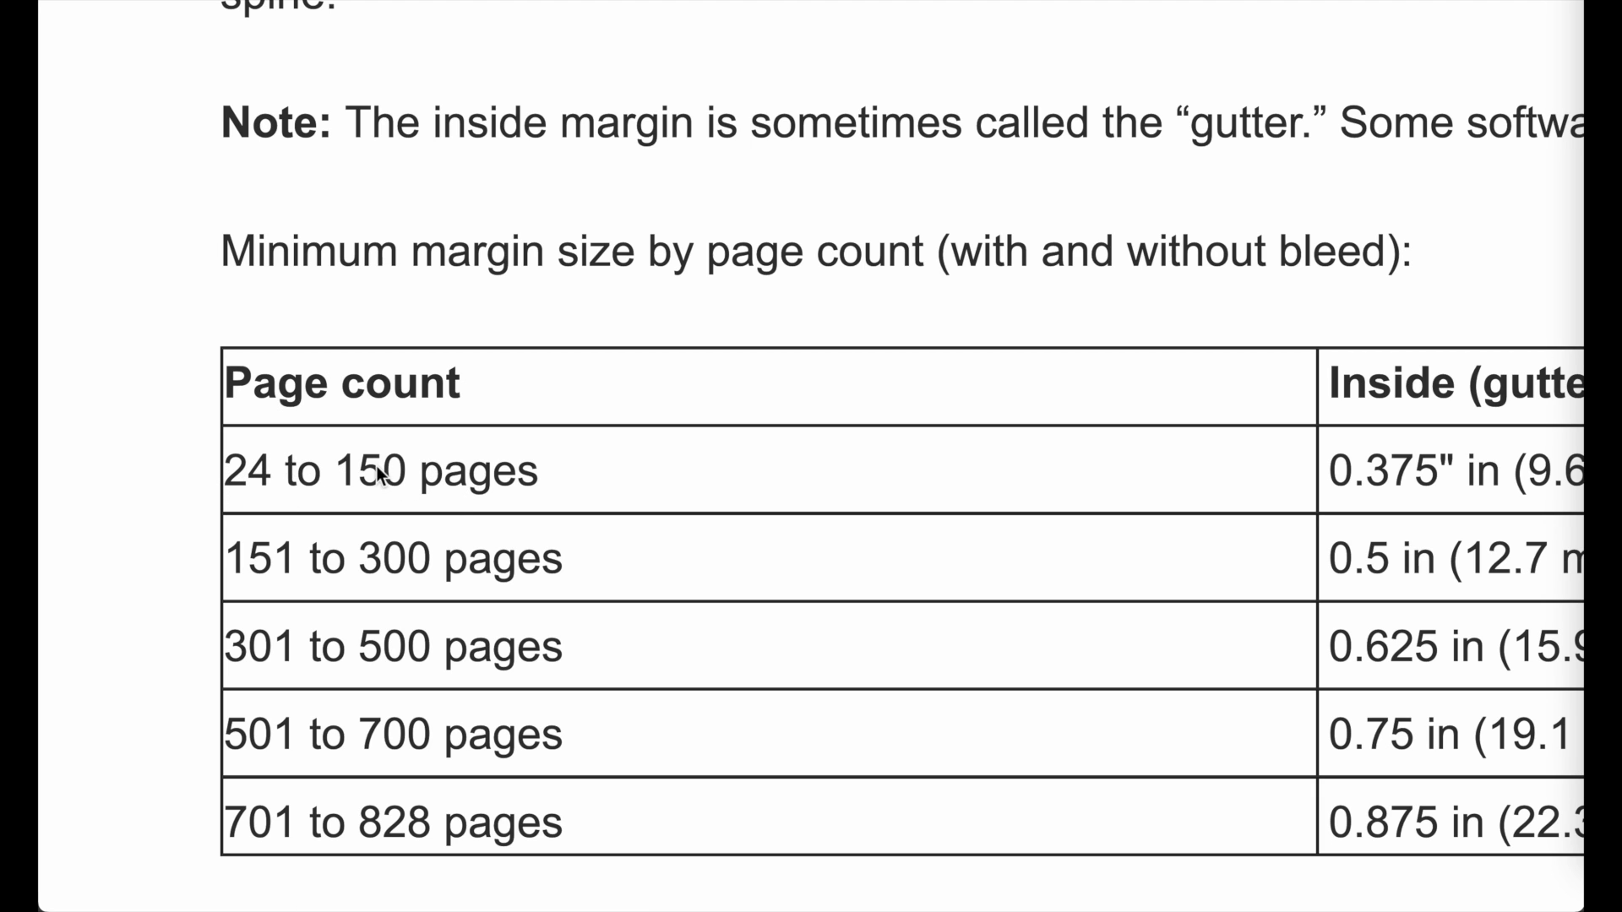
scroll(529, 471, "down", 5)
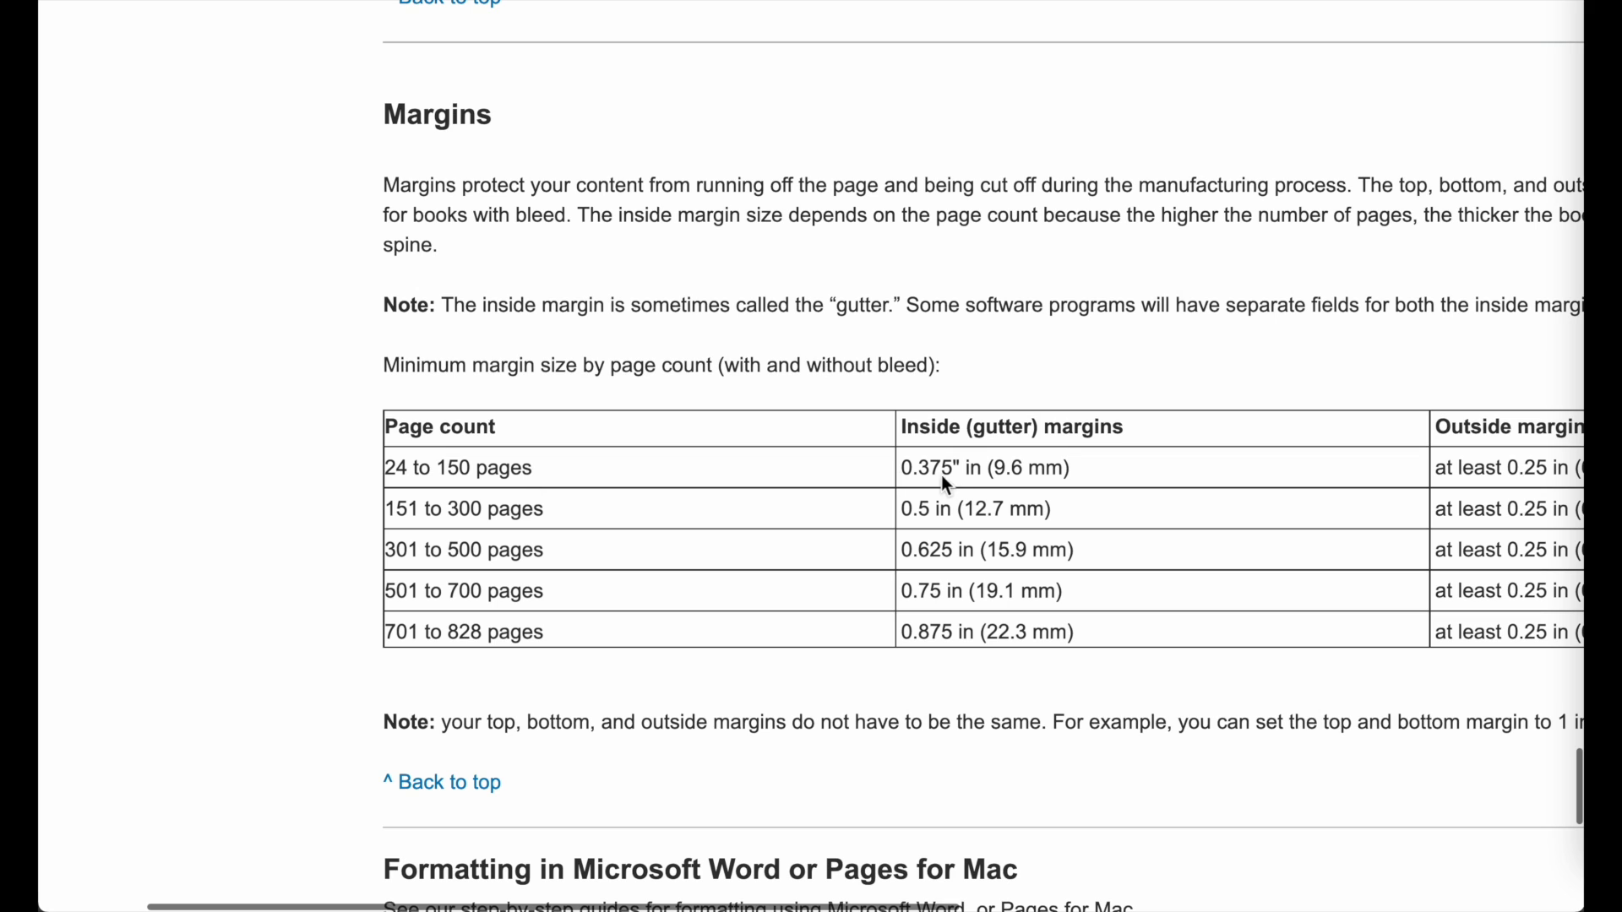
scroll(950, 475, "right", 2)
scroll(814, 459, "up", 5)
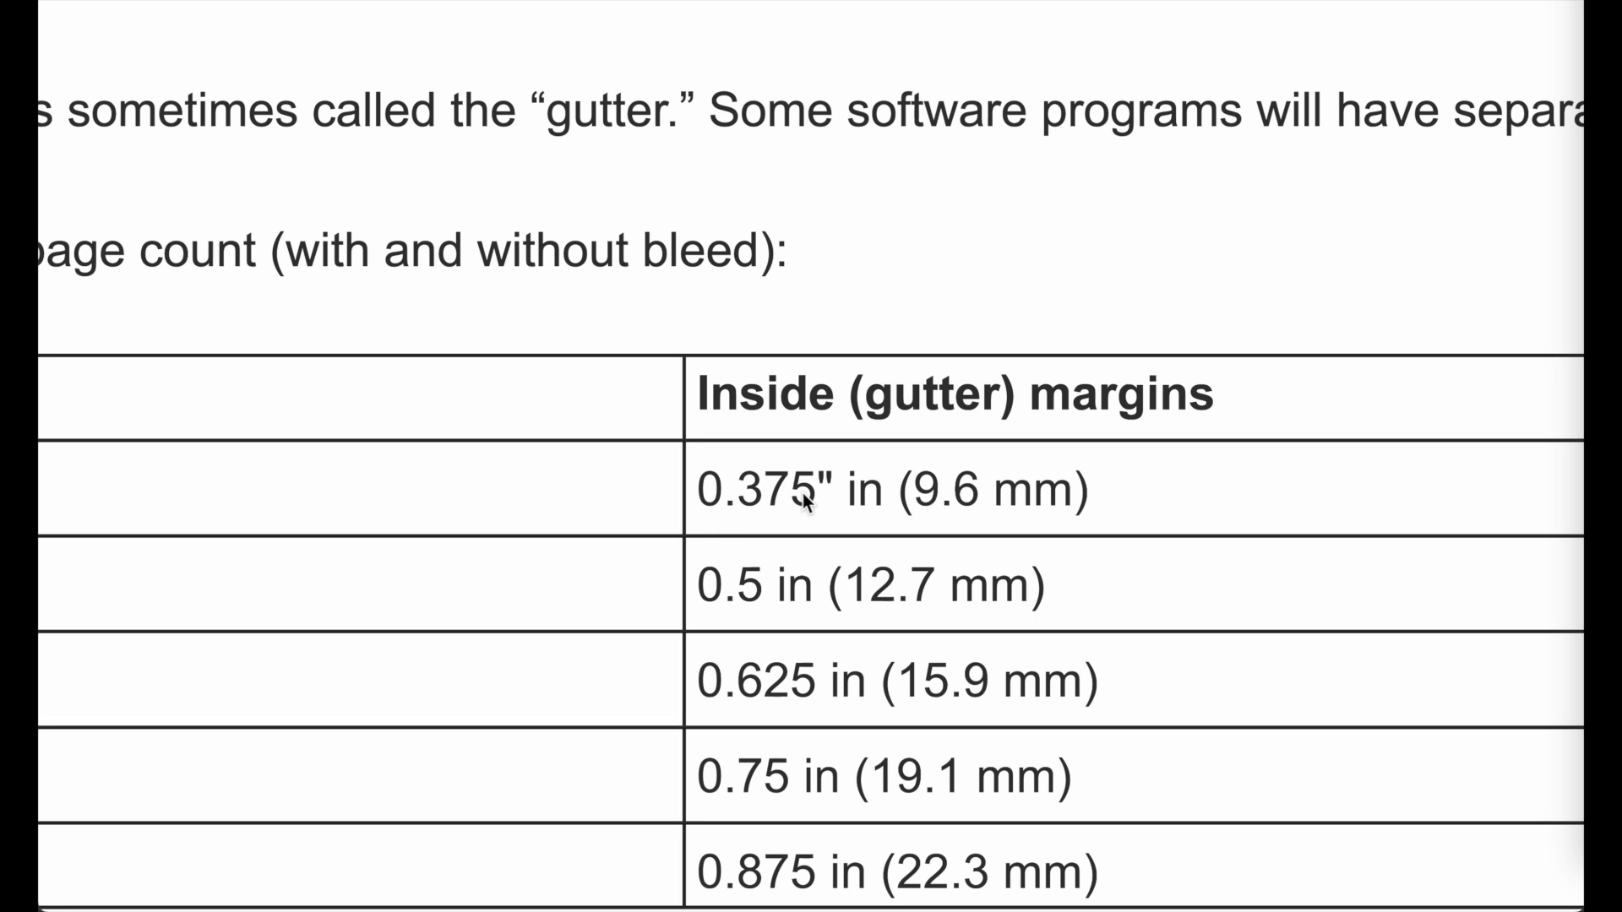
scroll(804, 499, "down", 5)
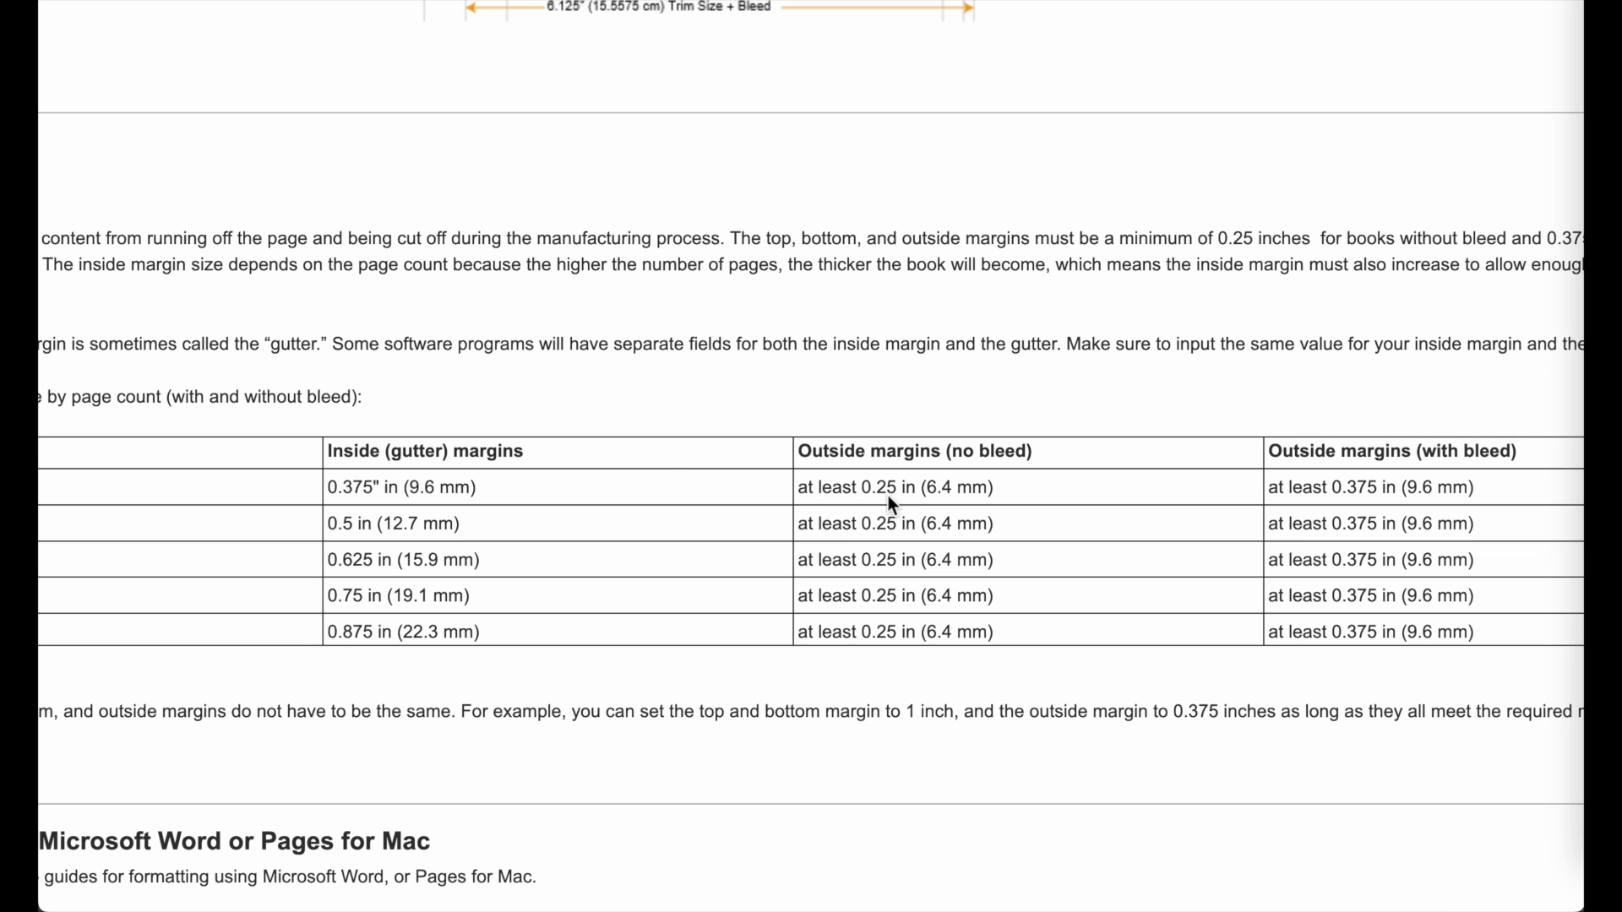
scroll(889, 495, "up", 5)
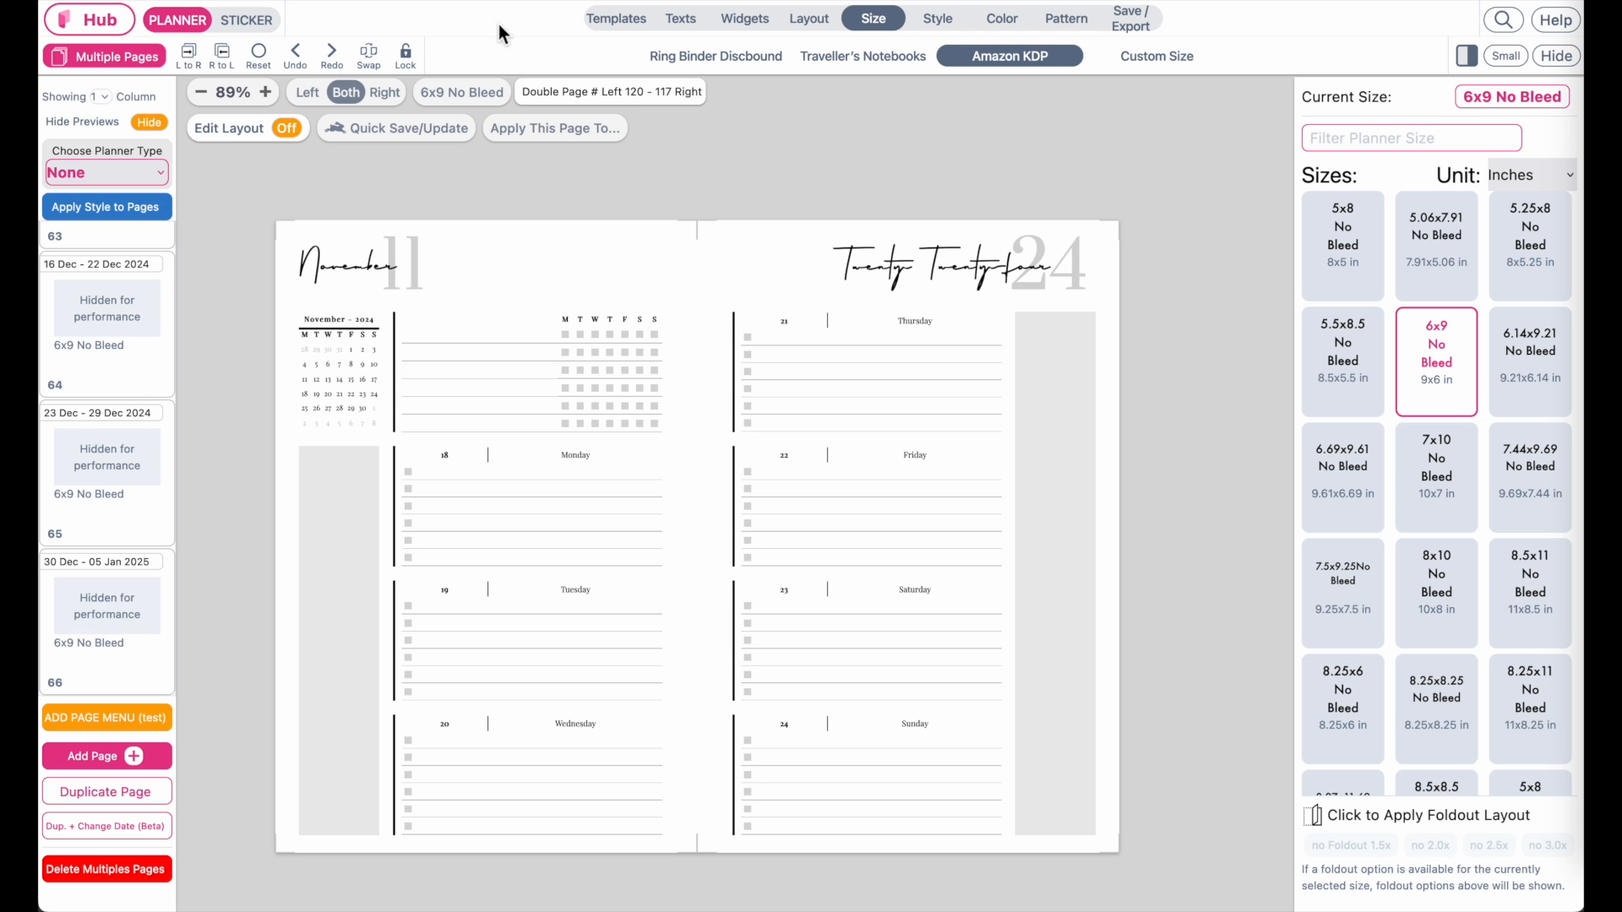
Open the planner's layout settings and compare its top and bottom padding with KDP's no-bleed outside margins.
left_click(807, 24)
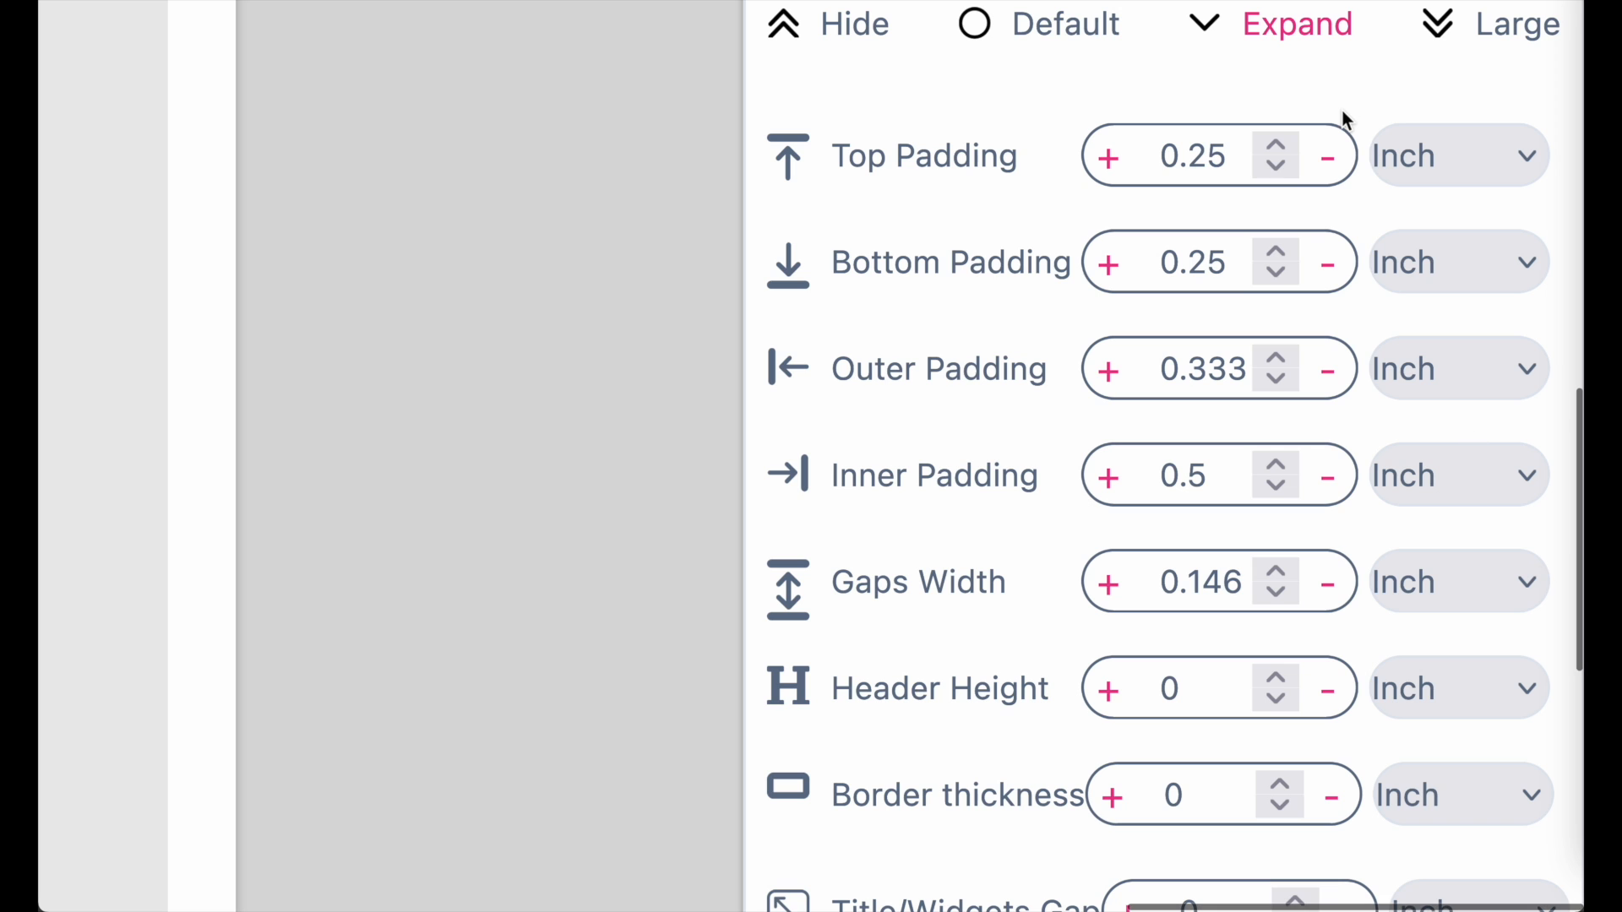
scroll(950, 335, "left", 10)
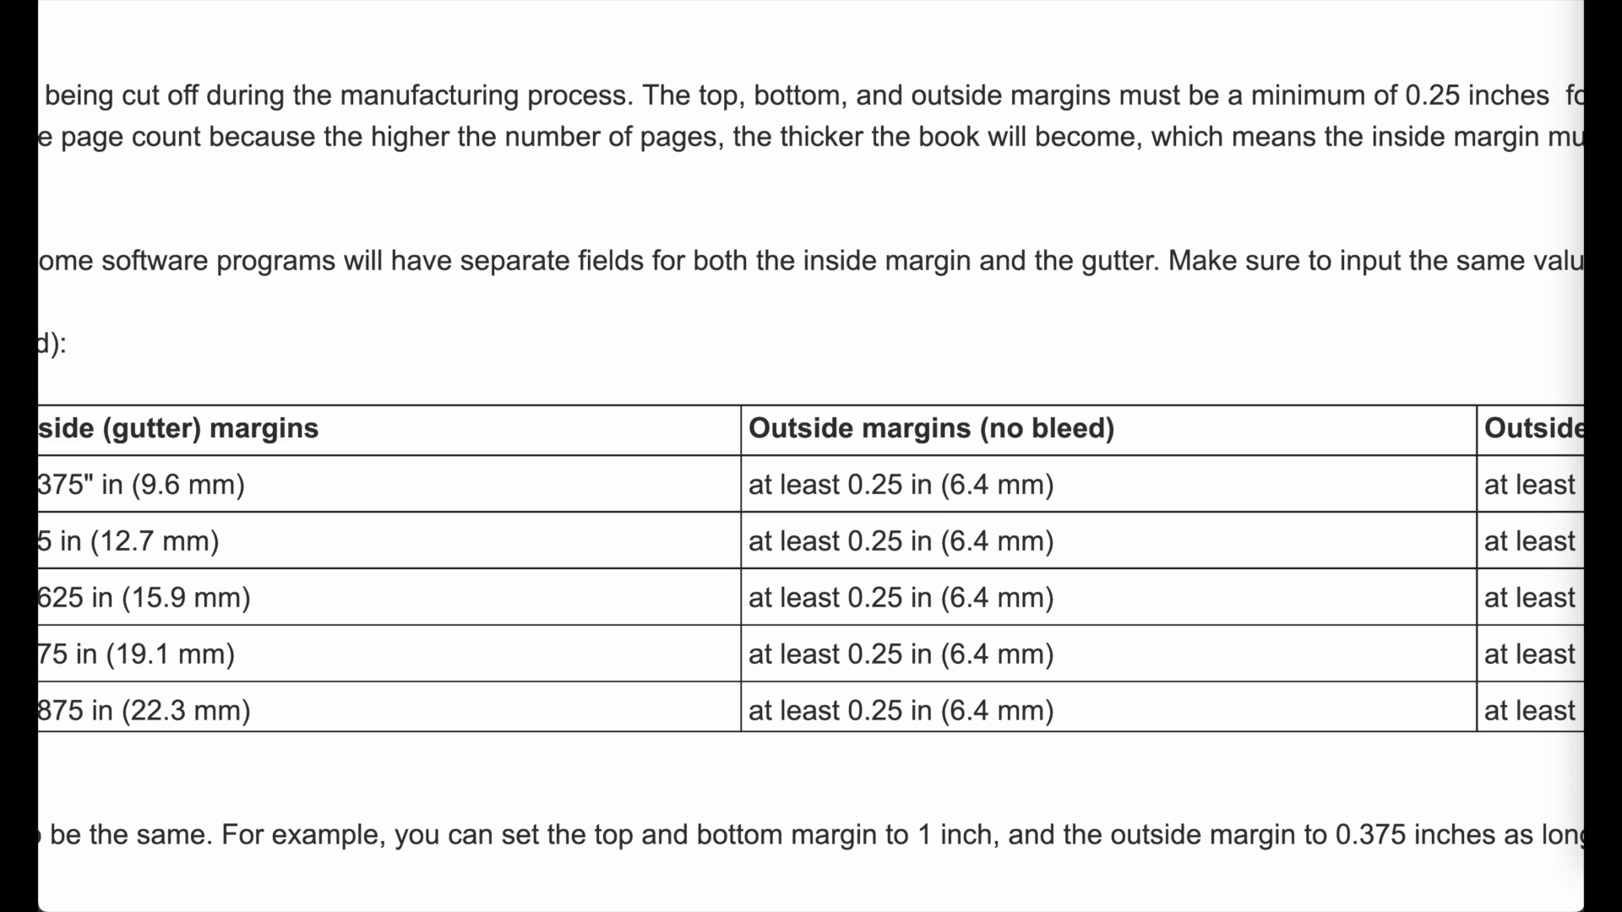
scroll(877, 515, "left", 8)
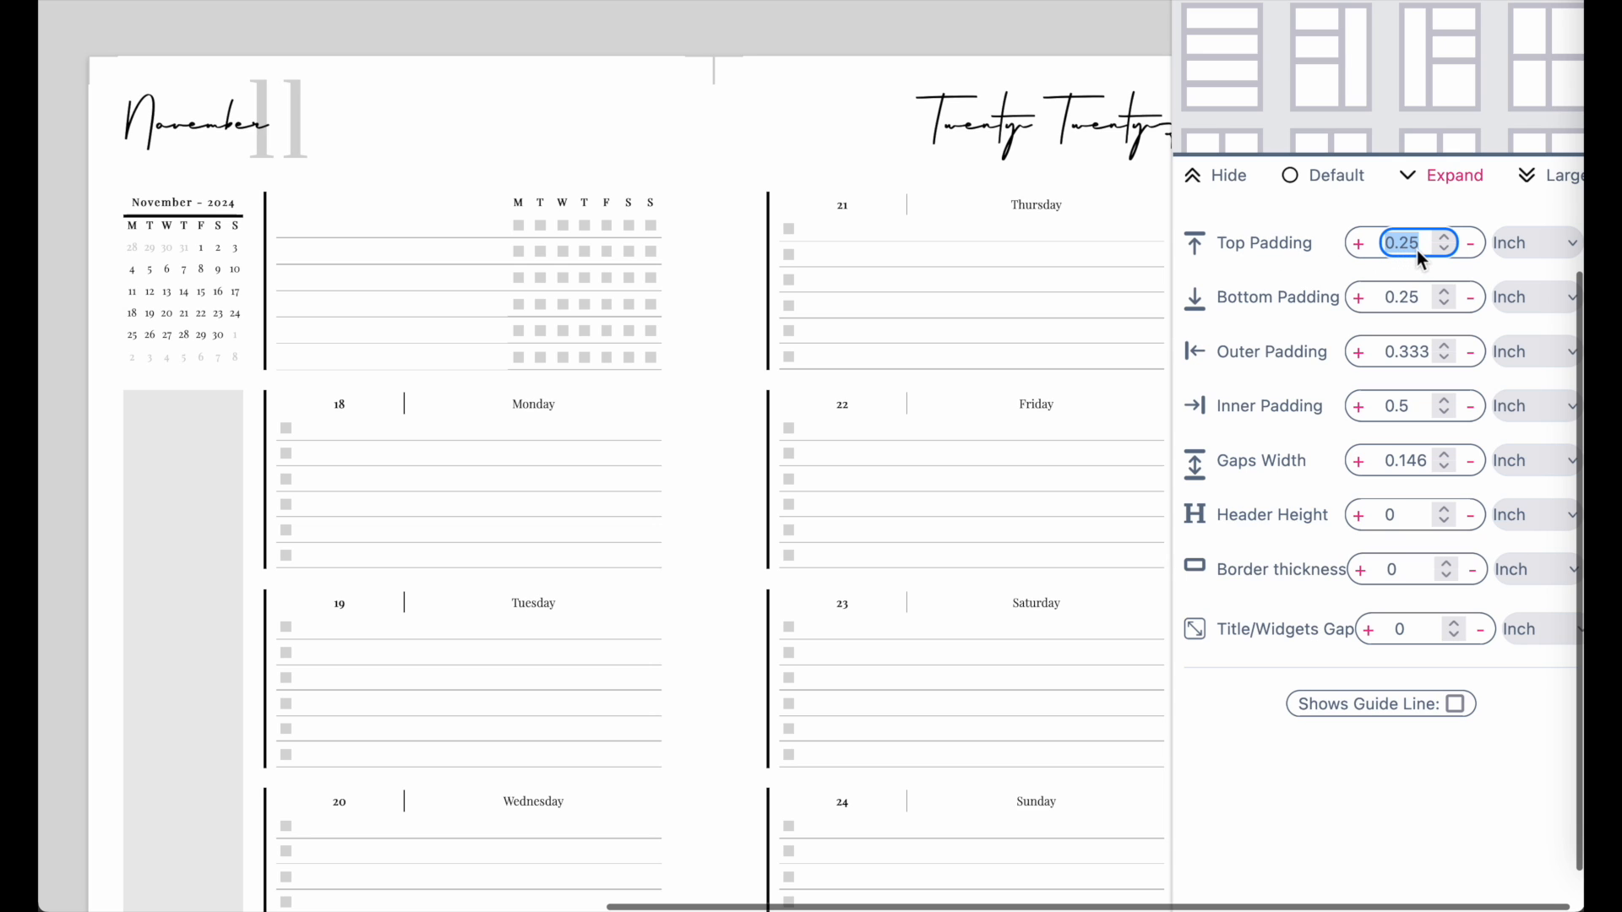
left_click(1392, 298)
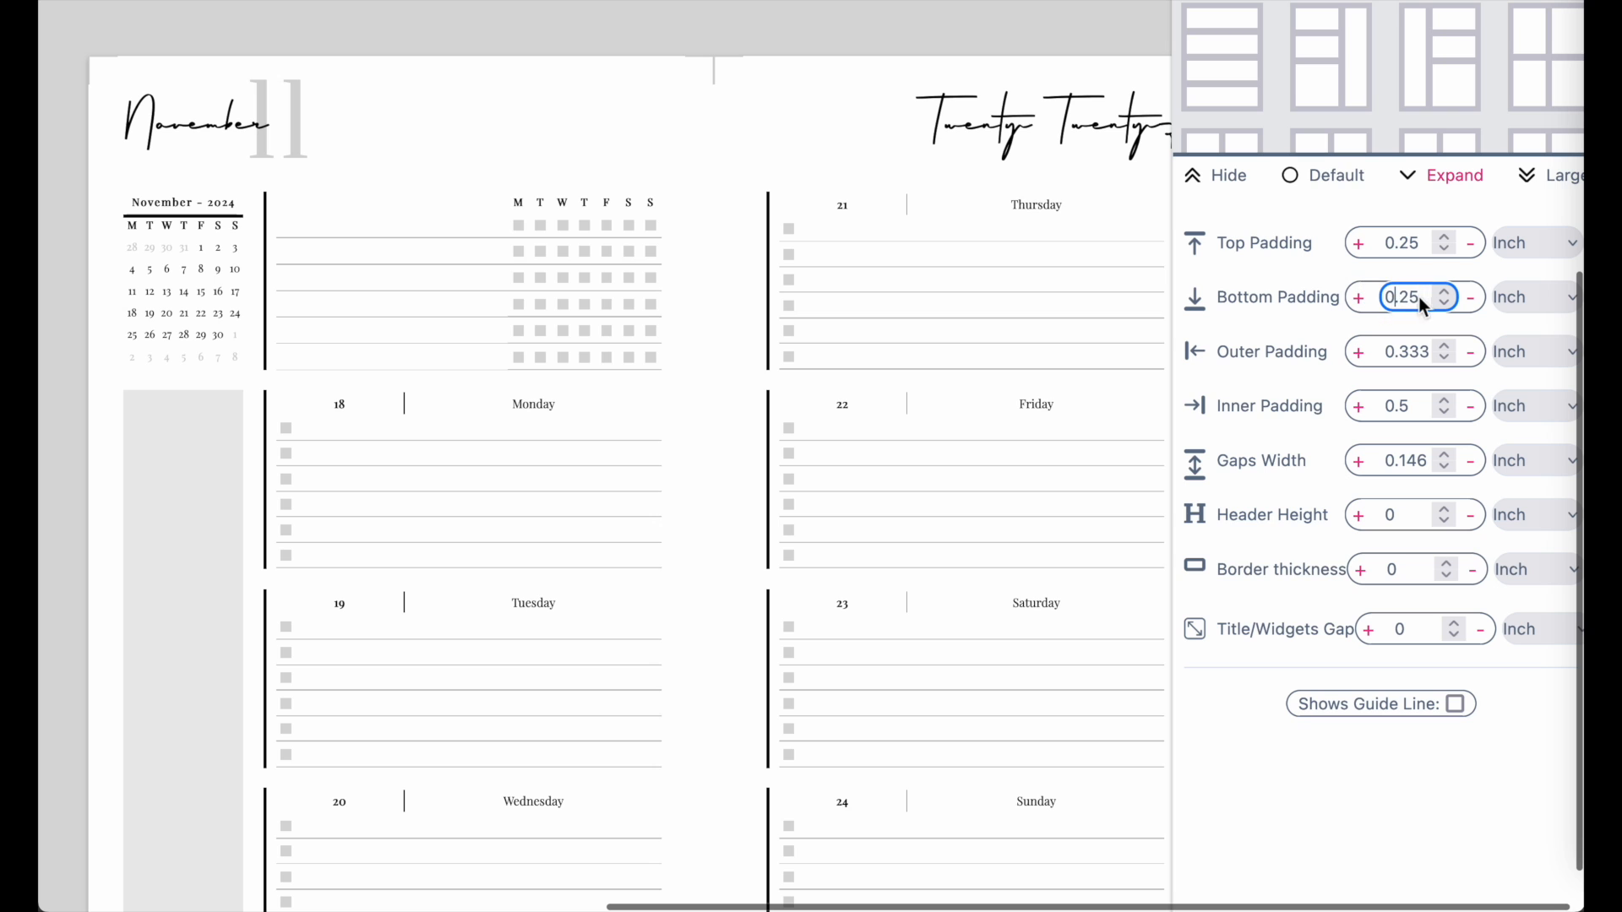
scroll(1422, 296, "right", 2)
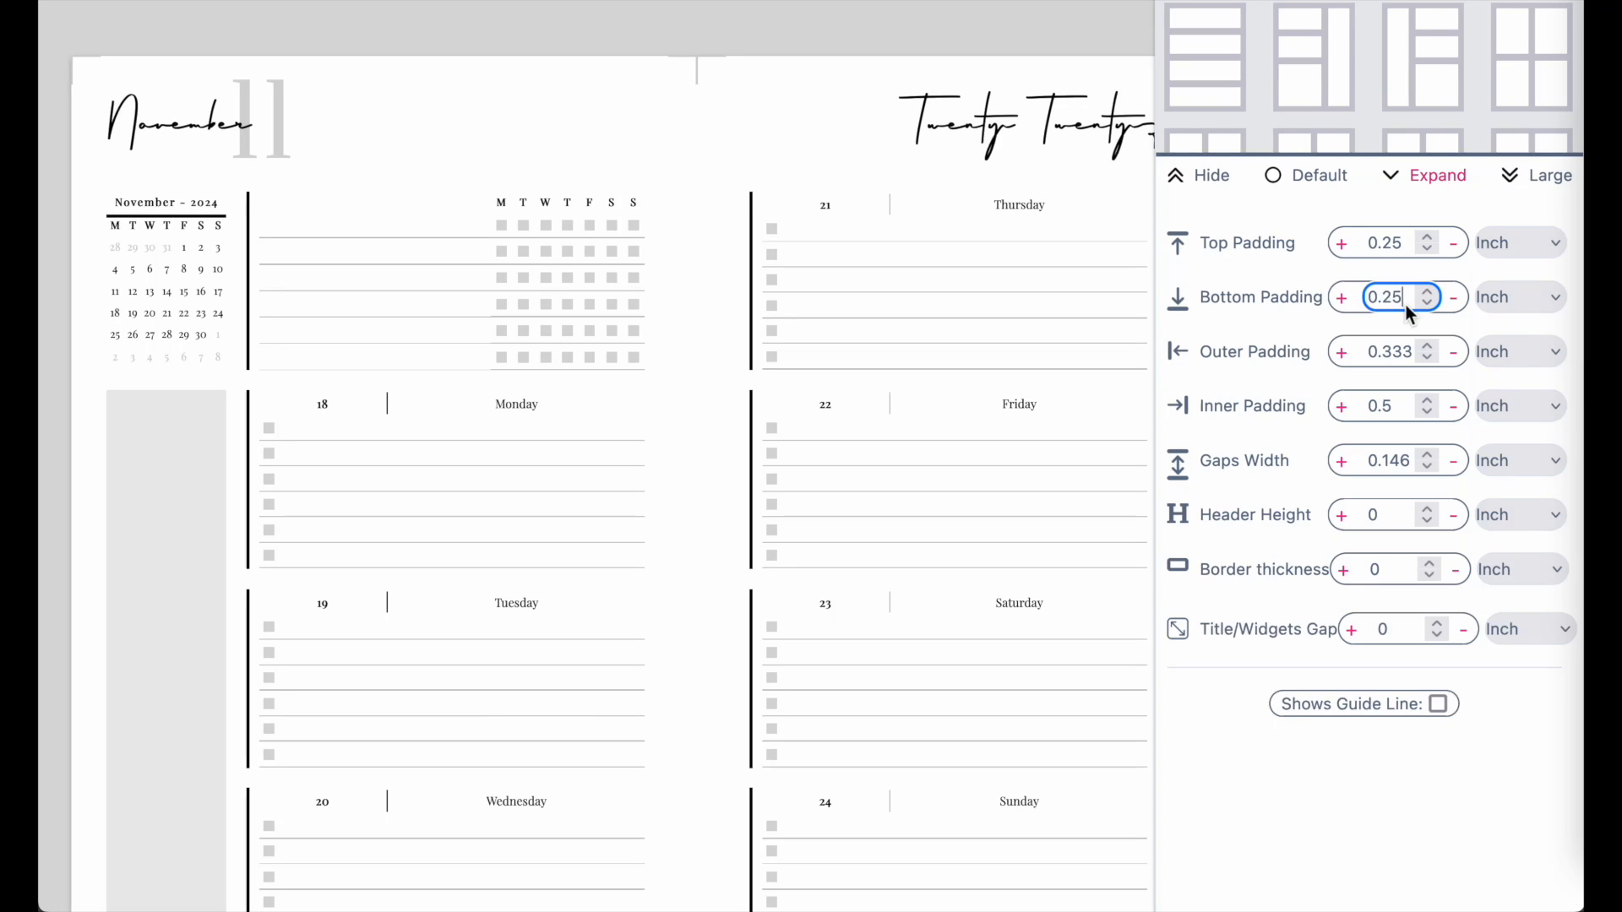
Try an outer padding of 0.25 inch on the weekly spread and undo it.
double_click(1387, 353)
type("25")
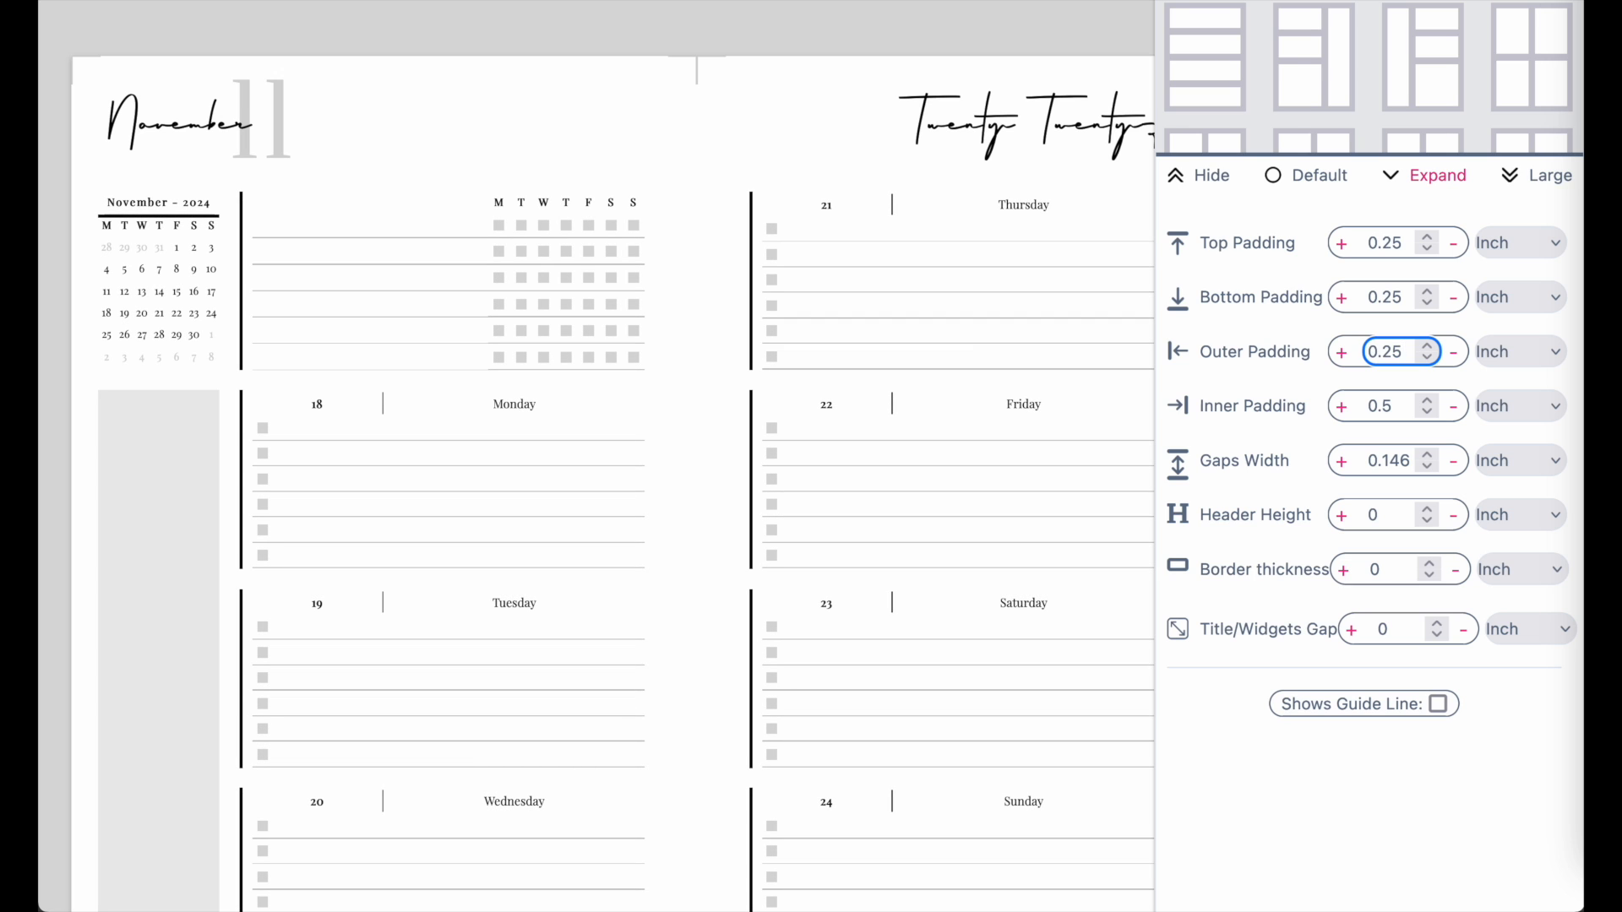
key("super+z")
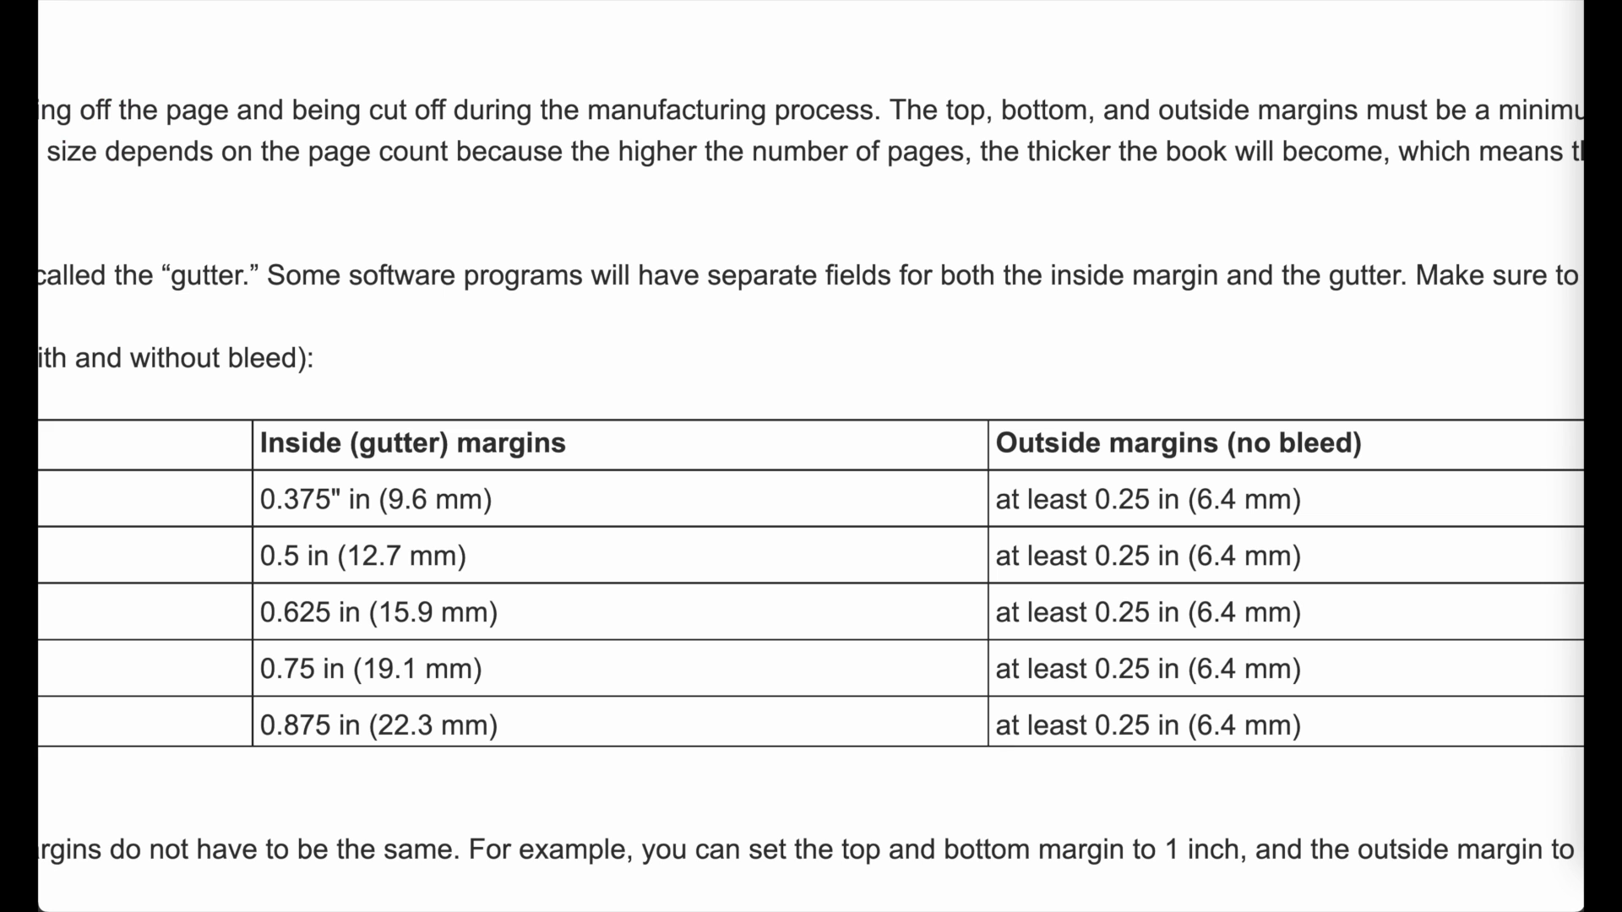
Check KDP's gutter margin for 24 to 150 pages and set the spread's inner padding to 0.375 inch.
scroll(240, 555, "left", 10)
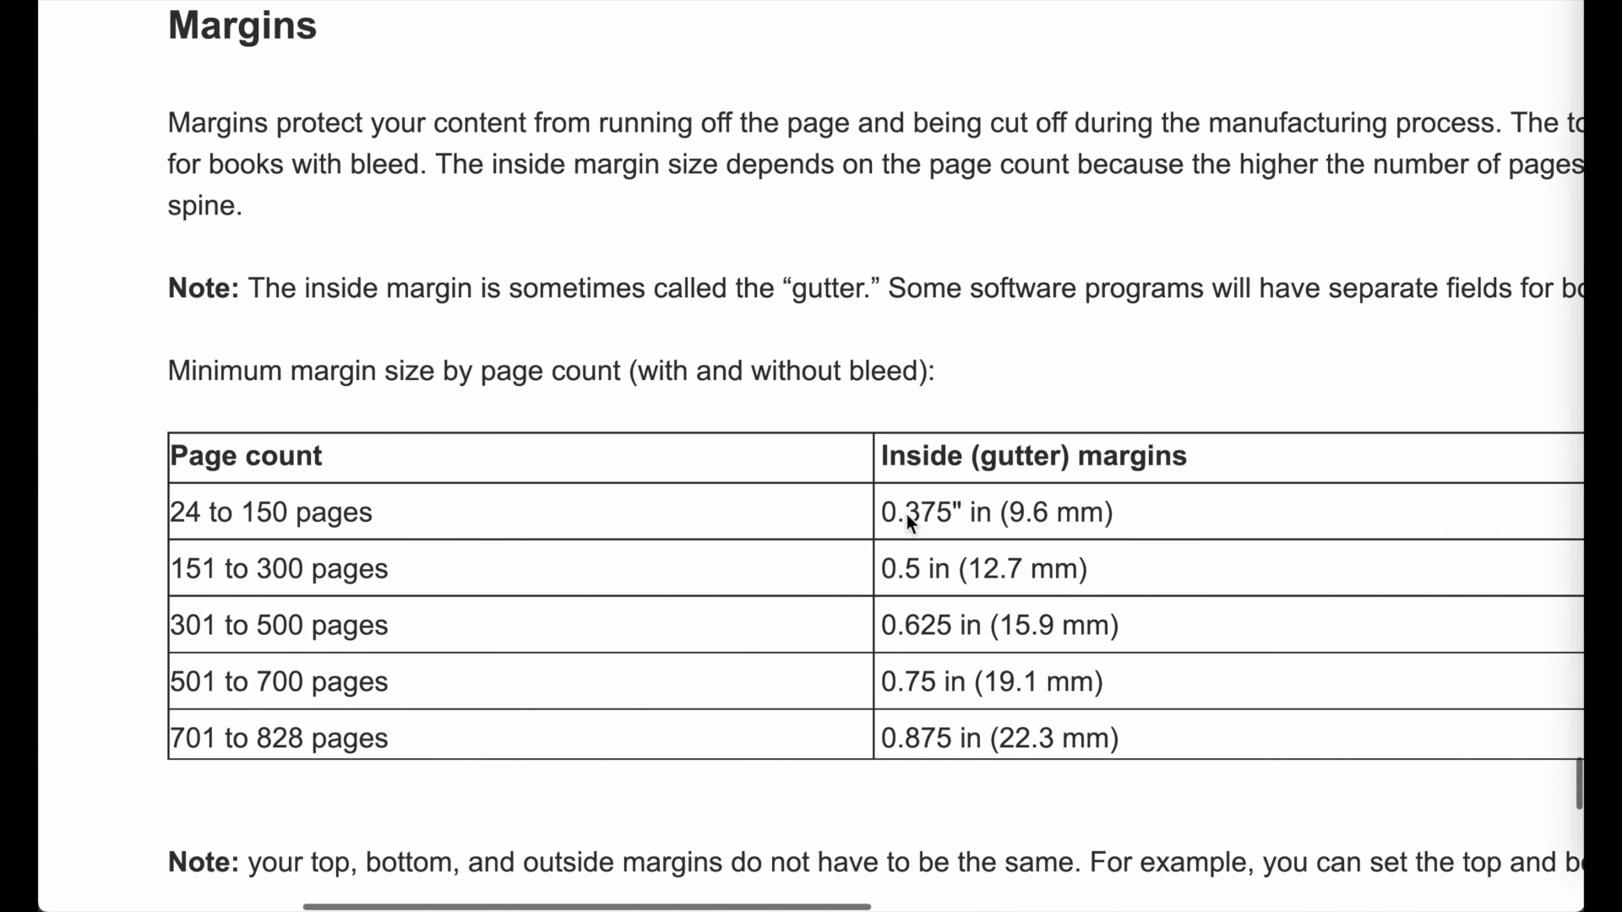
scroll(905, 514, "right", 2)
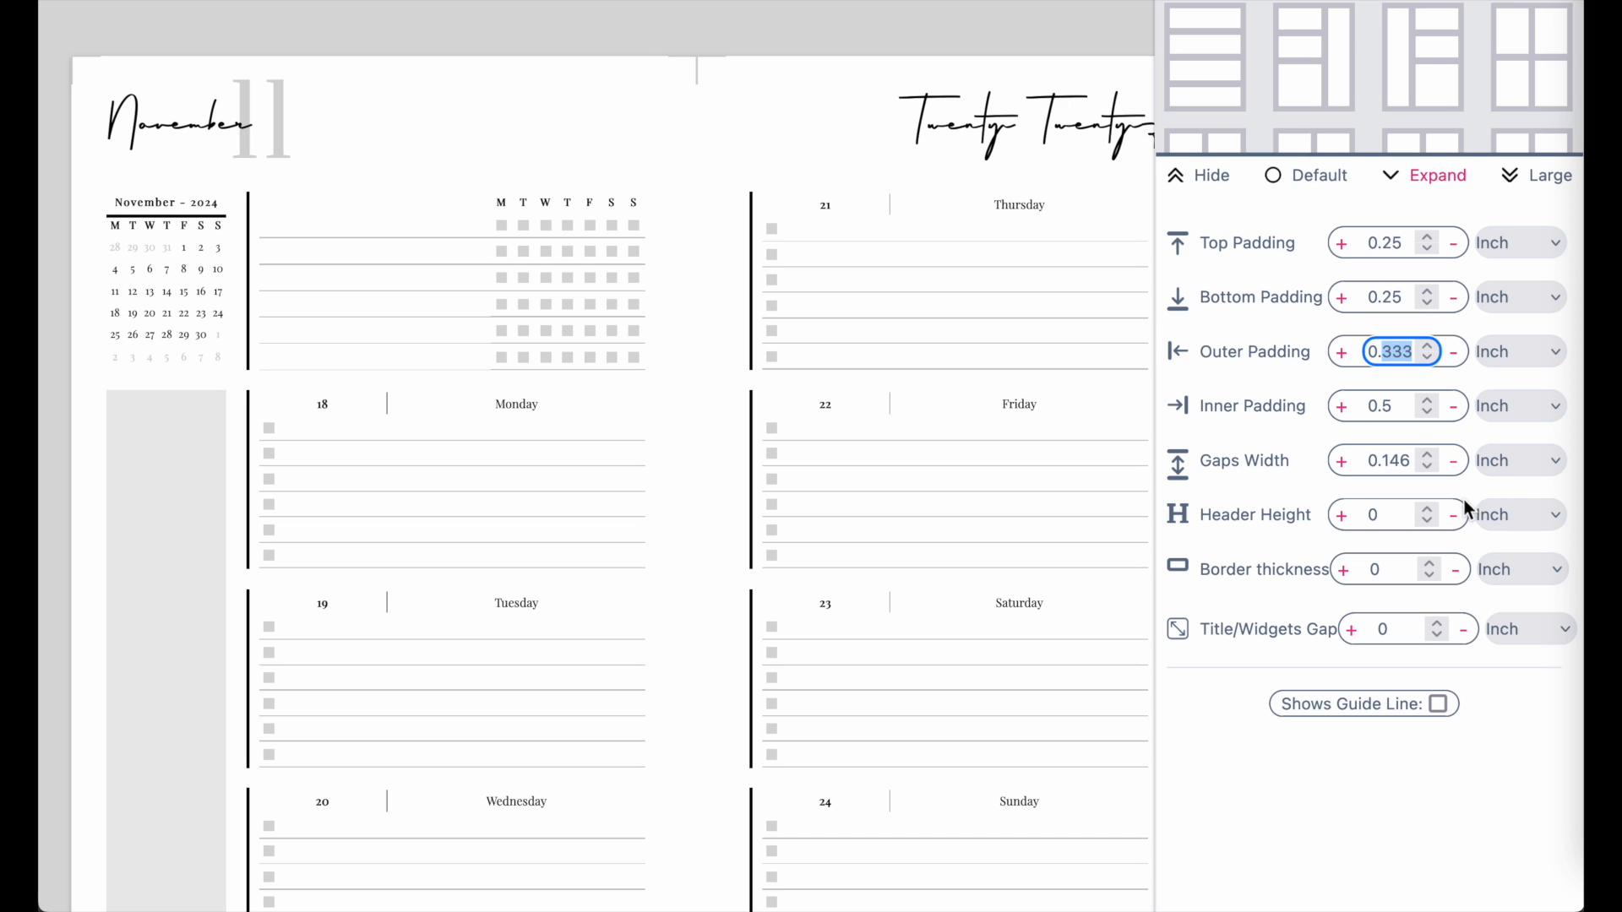
left_click(1406, 414)
key("BackSpace")
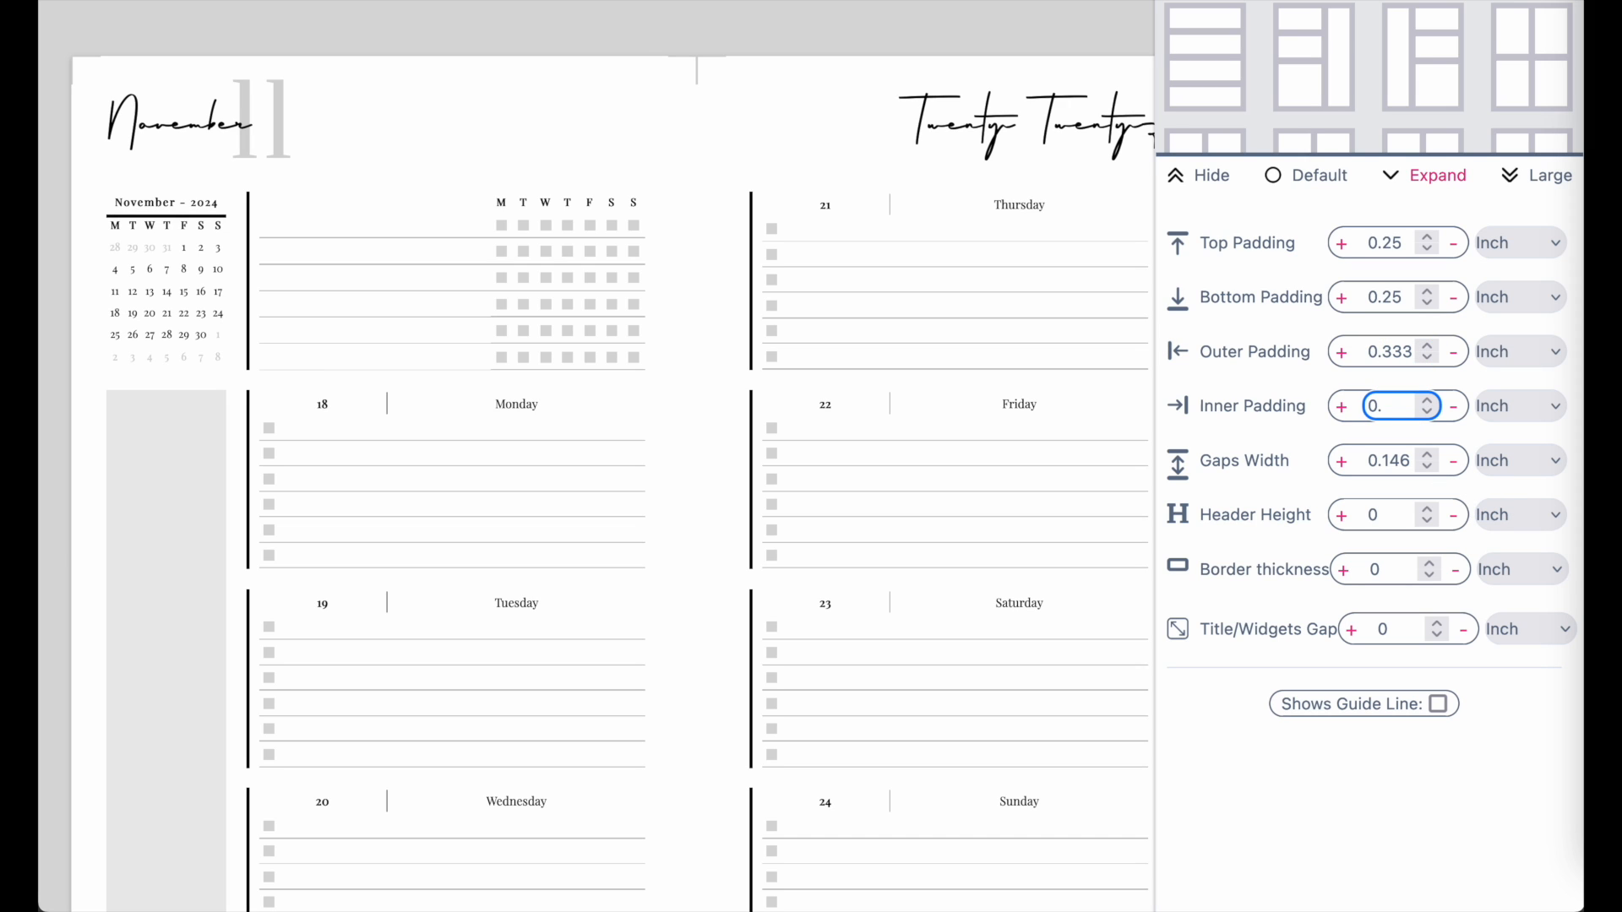
type("375")
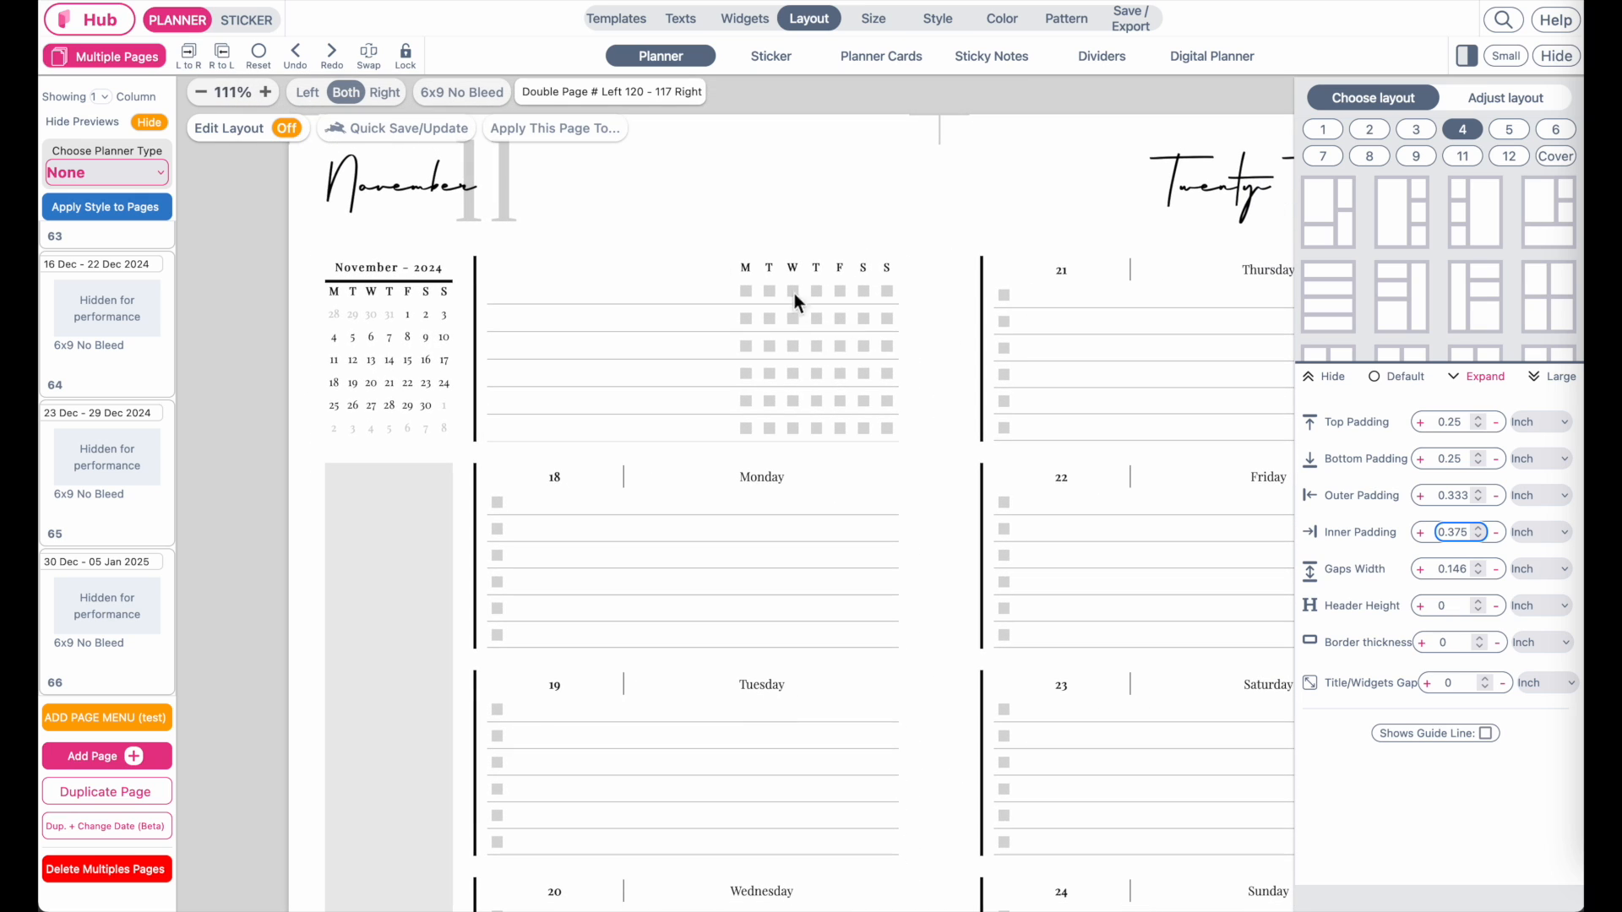
View the spread's left page alone, its right page alone, and both pages together again.
left_click(309, 93)
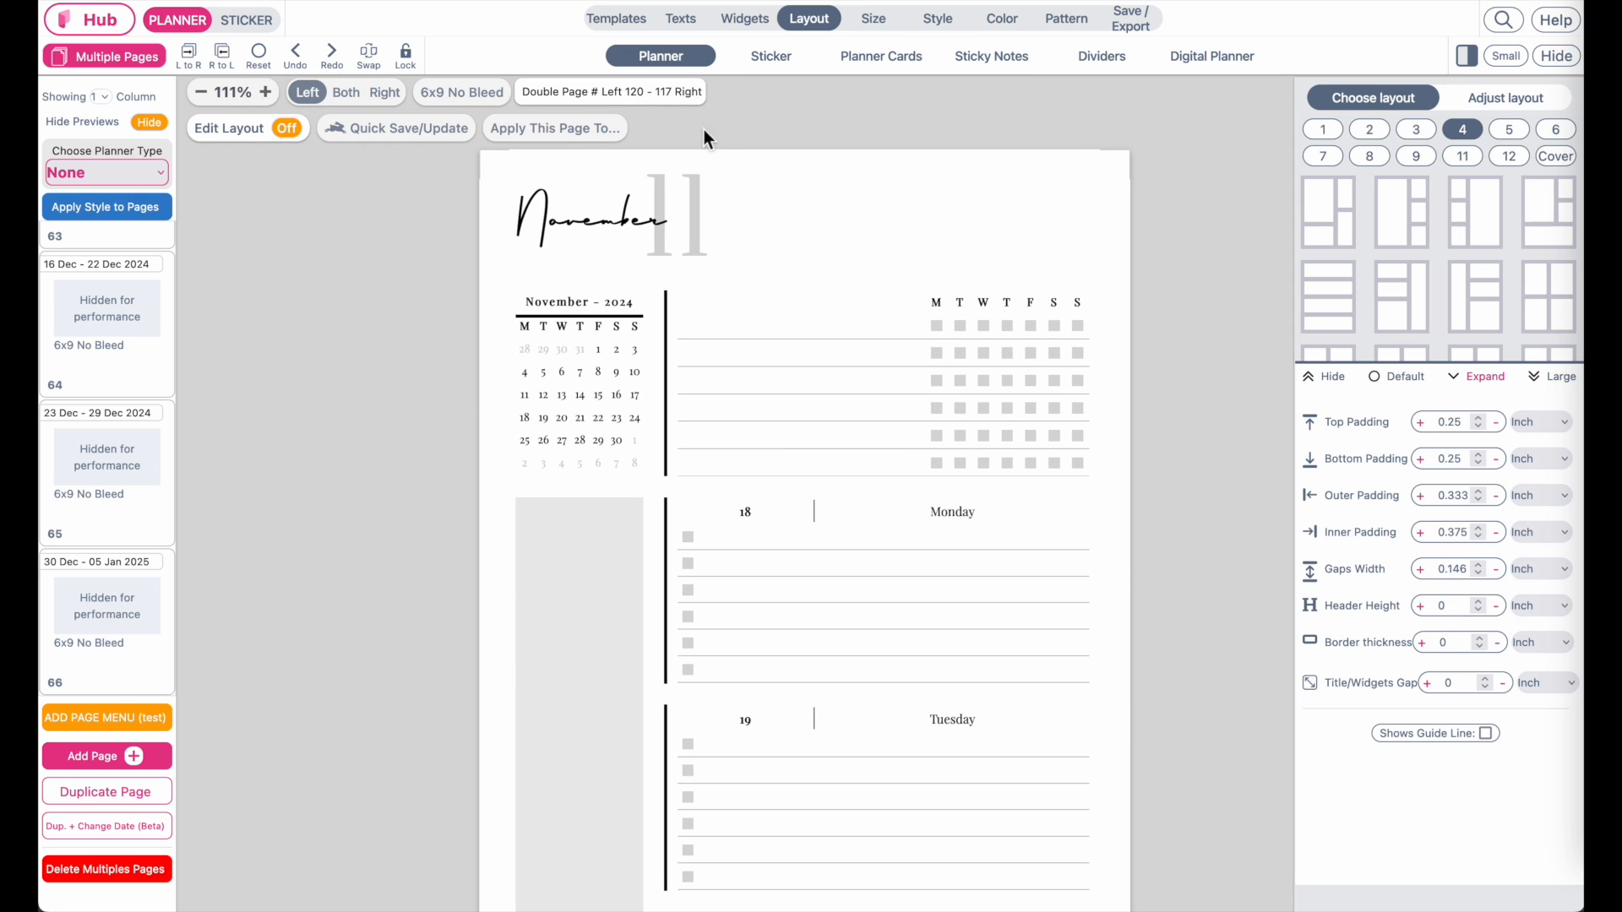
left_click(378, 97)
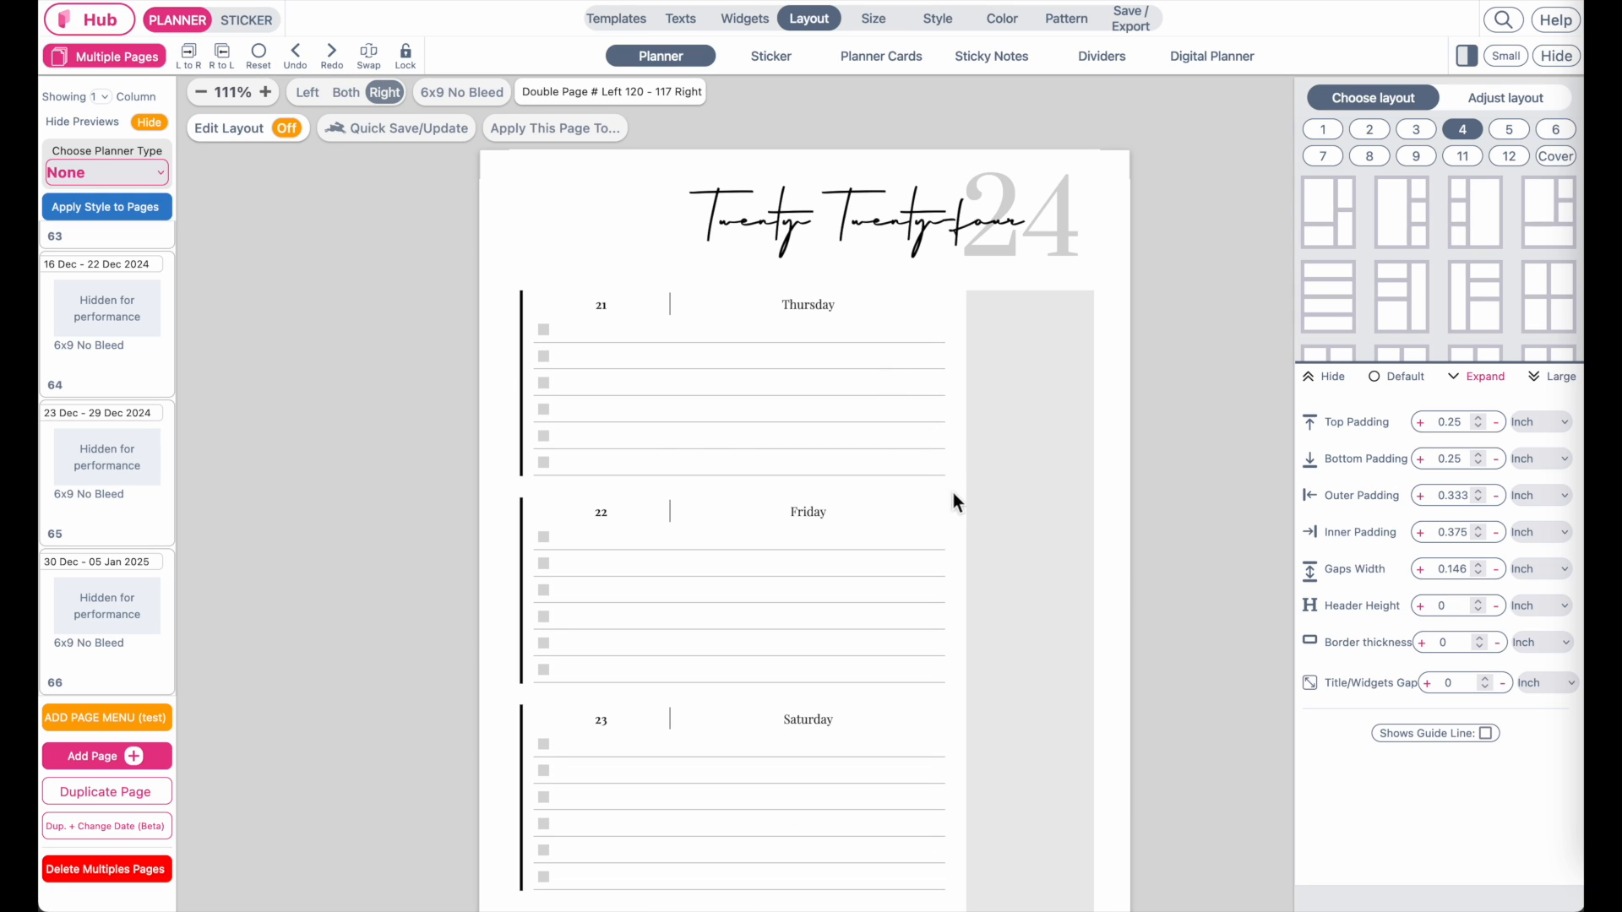
left_click(346, 93)
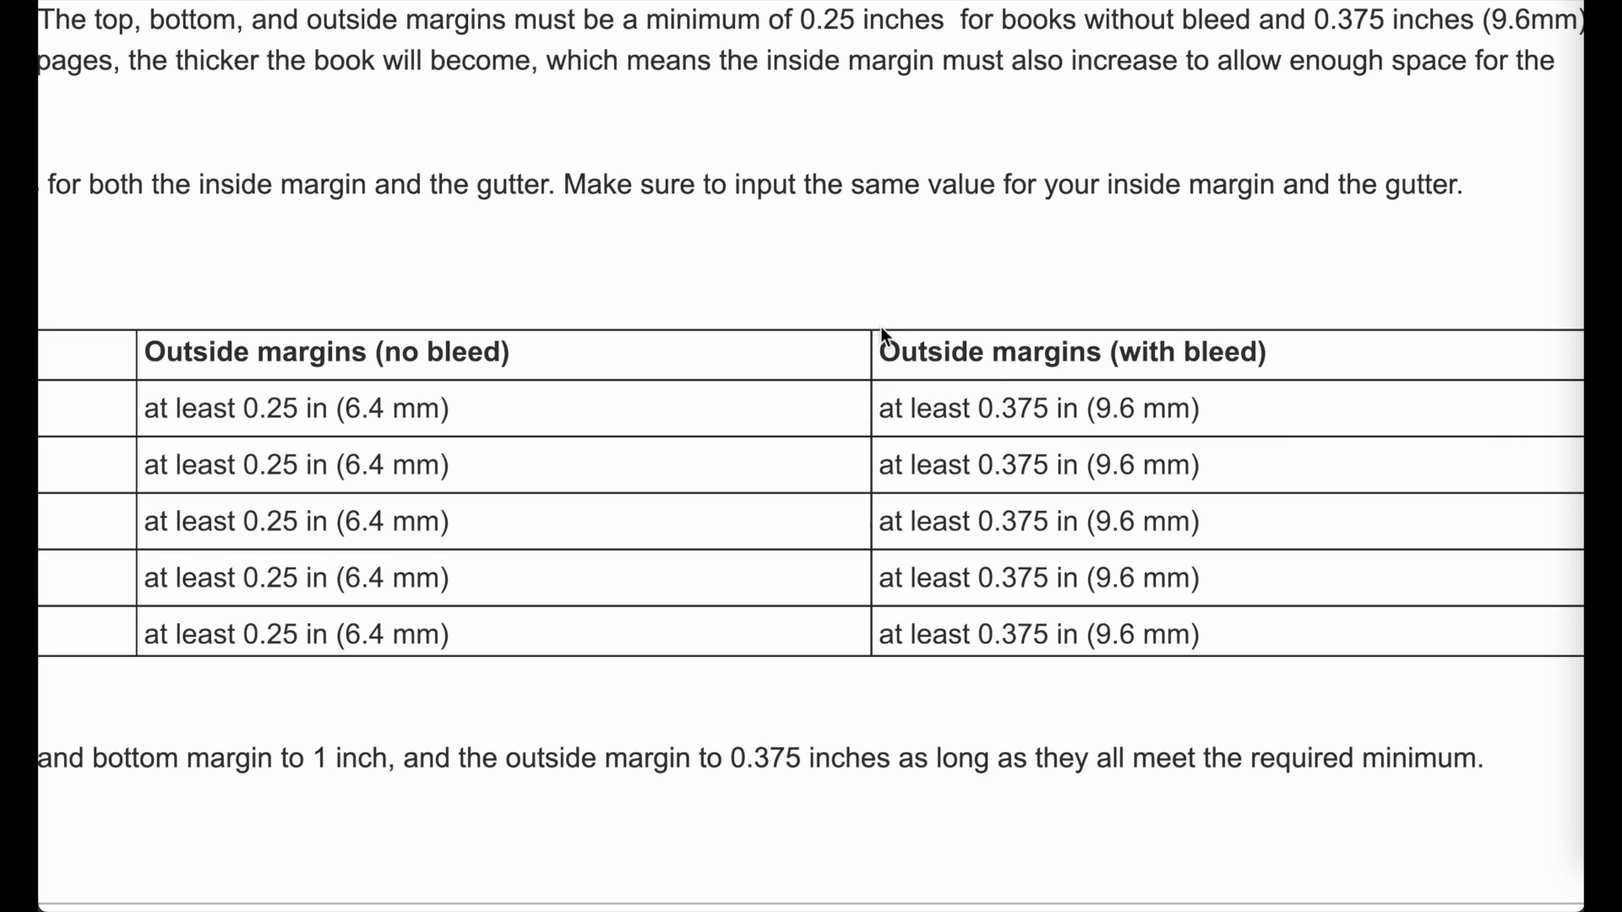
Compare the outside margins with bleed and without bleed in KDP's Margins table.
left_click_drag(881, 326, 1107, 503)
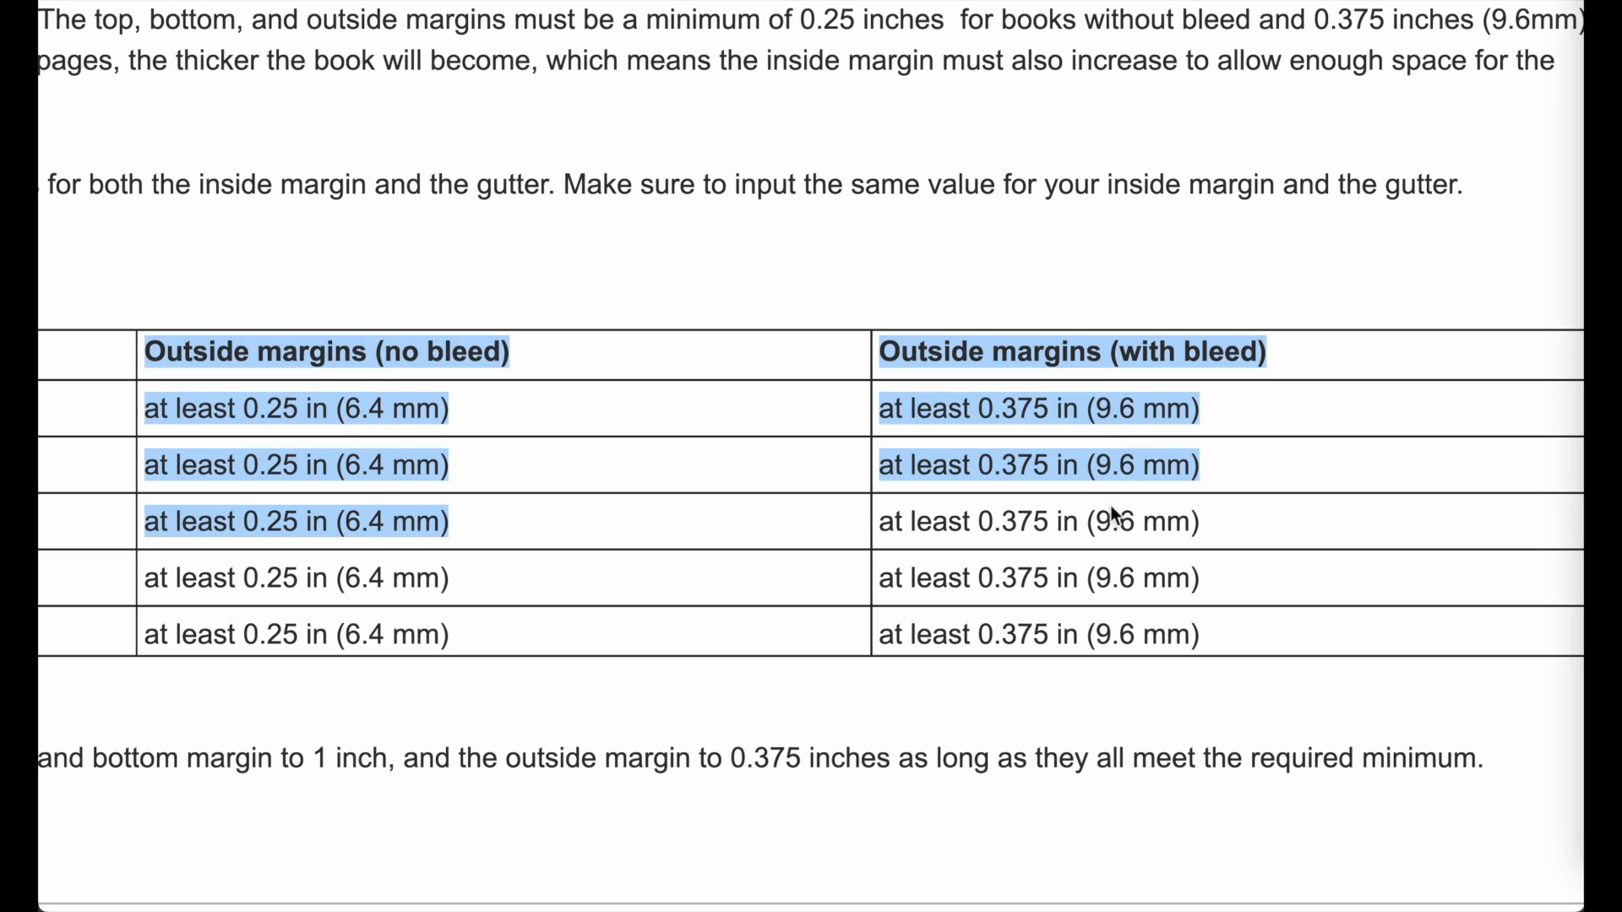
left_click(1250, 653)
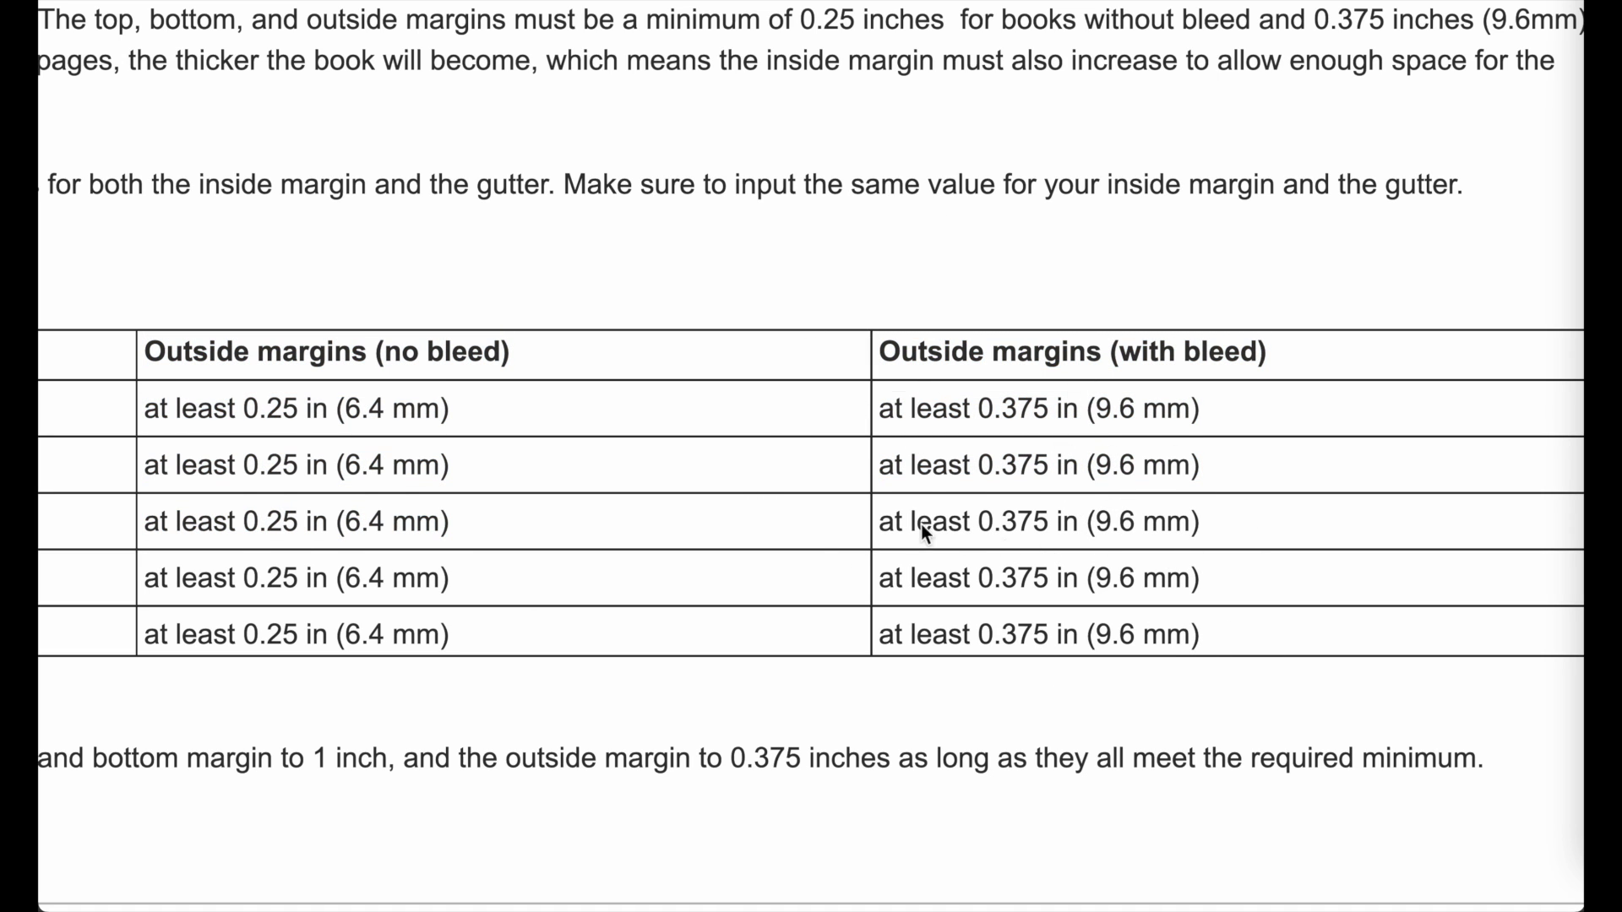
scroll(910, 520, "down", 5)
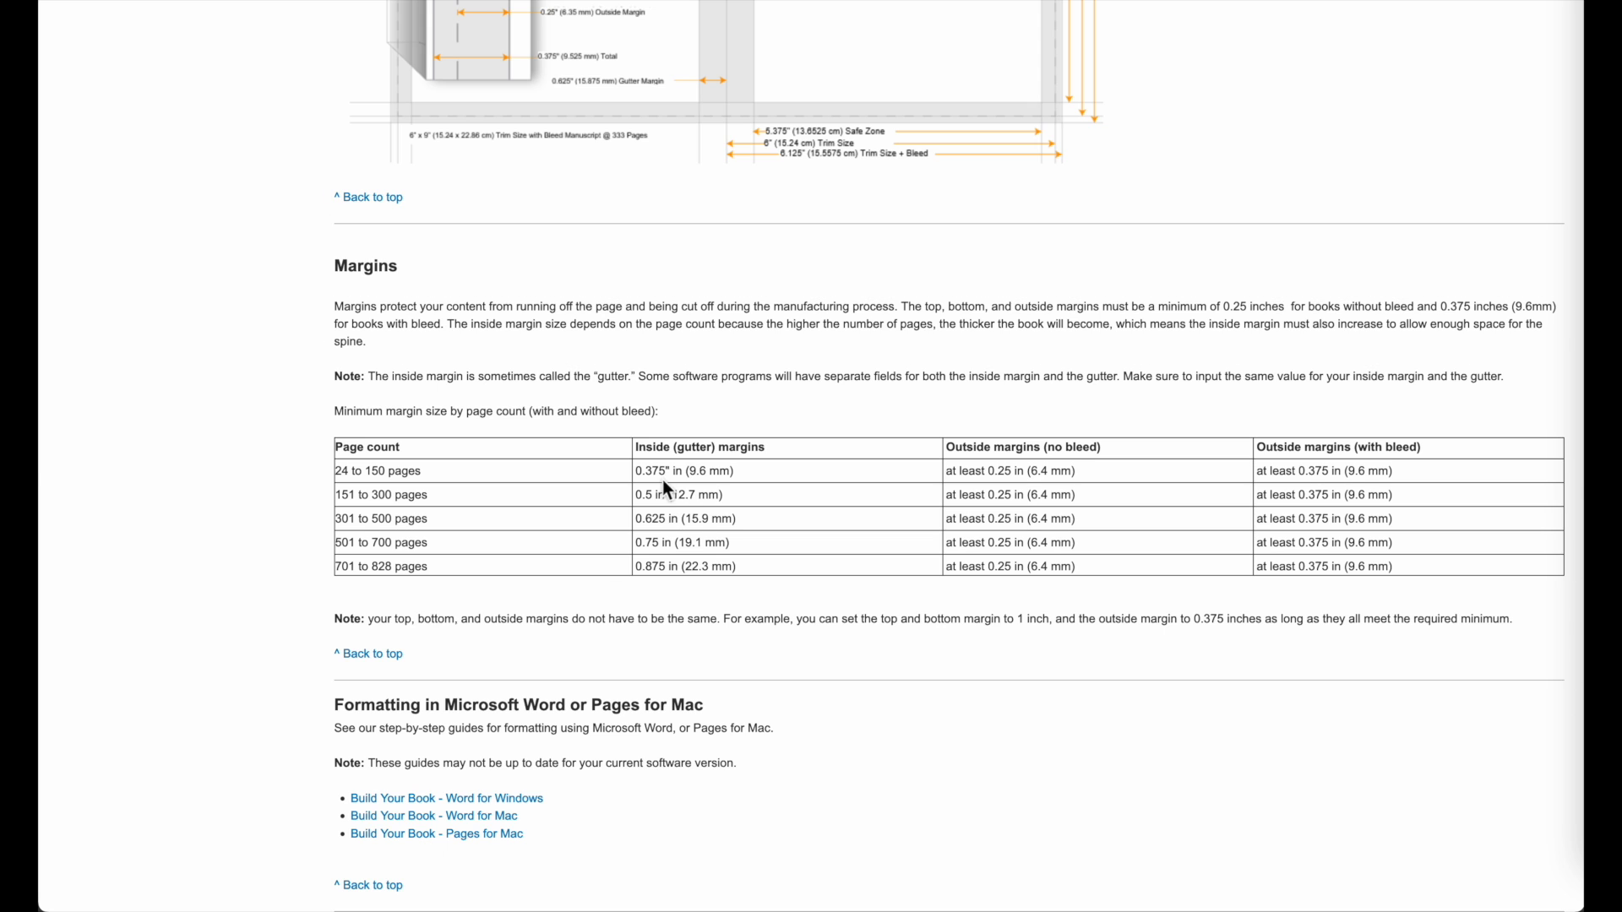
scroll(662, 480, "up", 5)
scroll(662, 479, "down", 1)
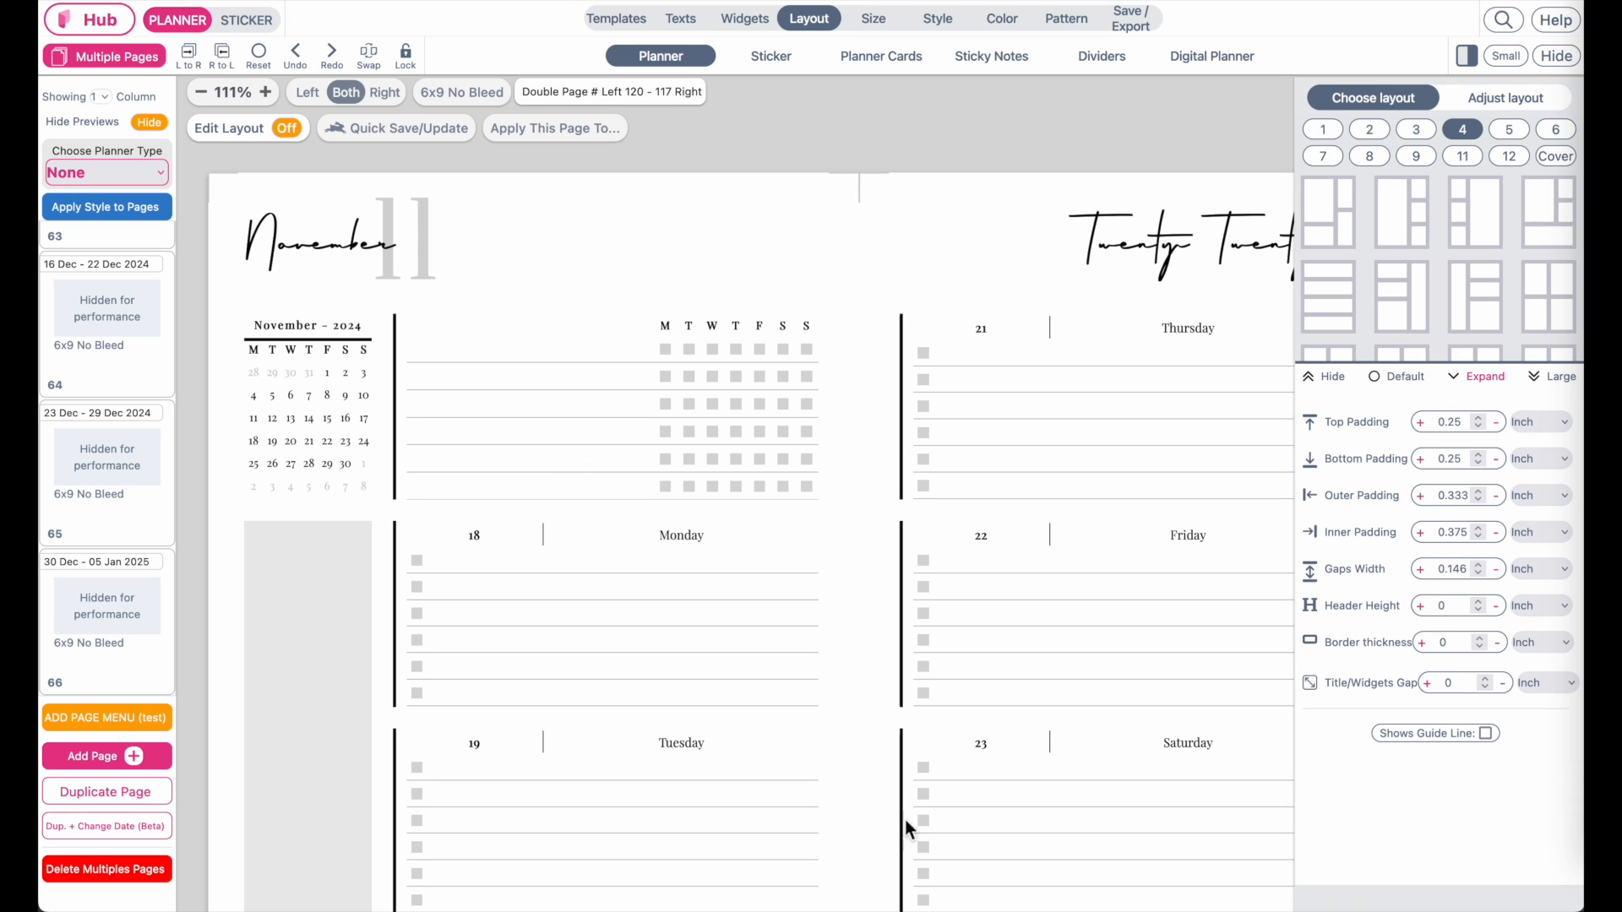
Apply only the margins of the current spread to all pages of the planner.
scroll(843, 296, "down", 3)
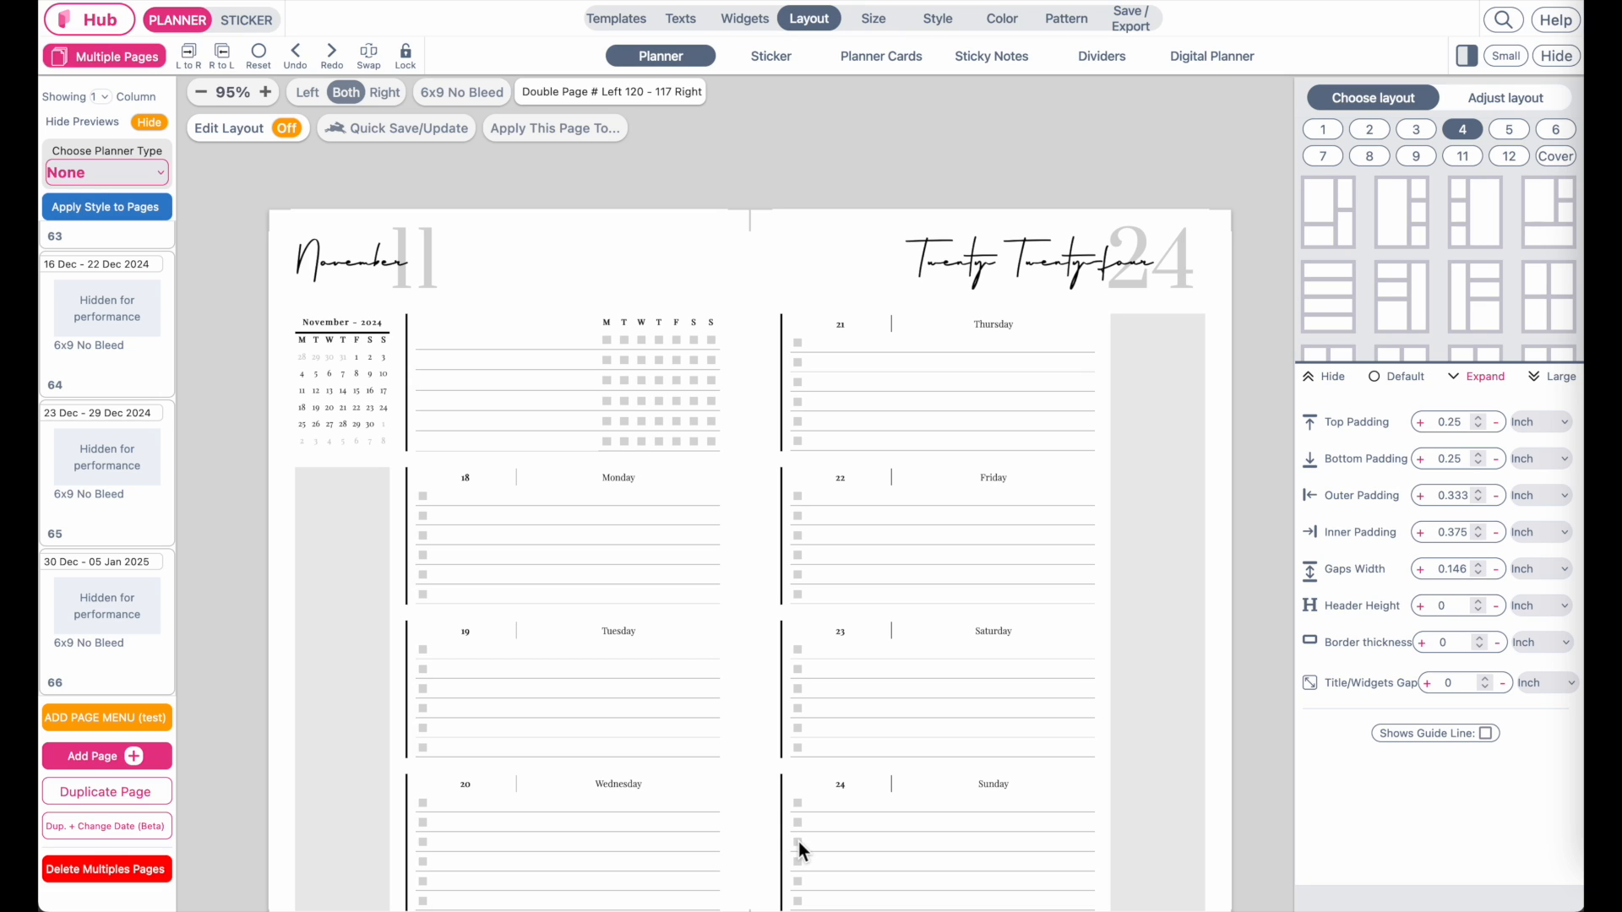
left_click(108, 213)
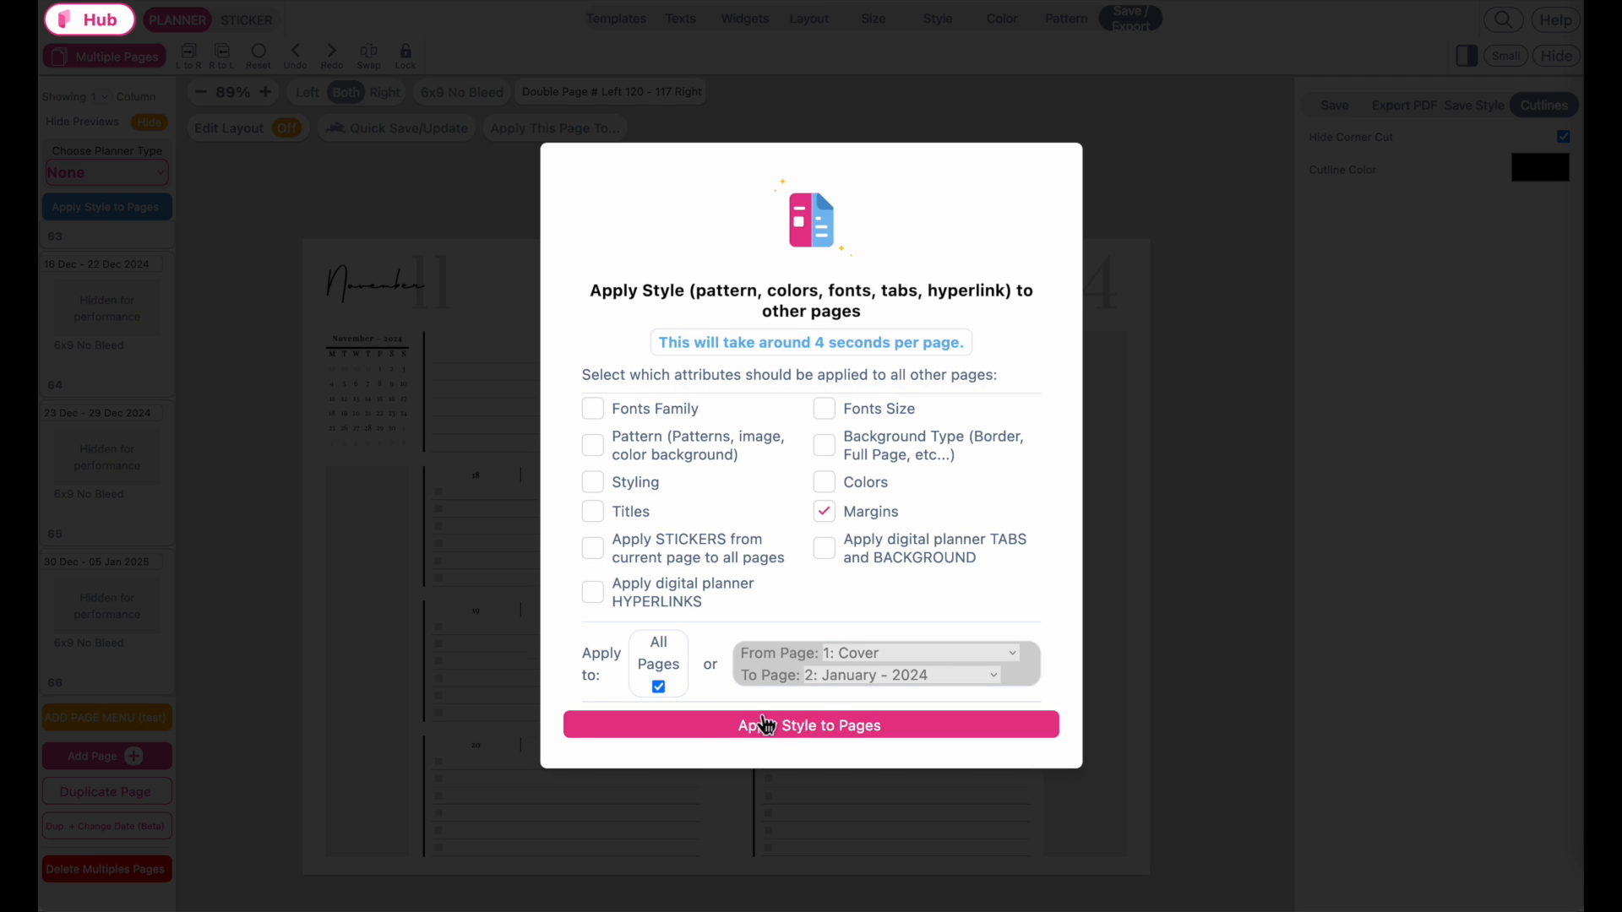
left_click(765, 725)
left_click(744, 728)
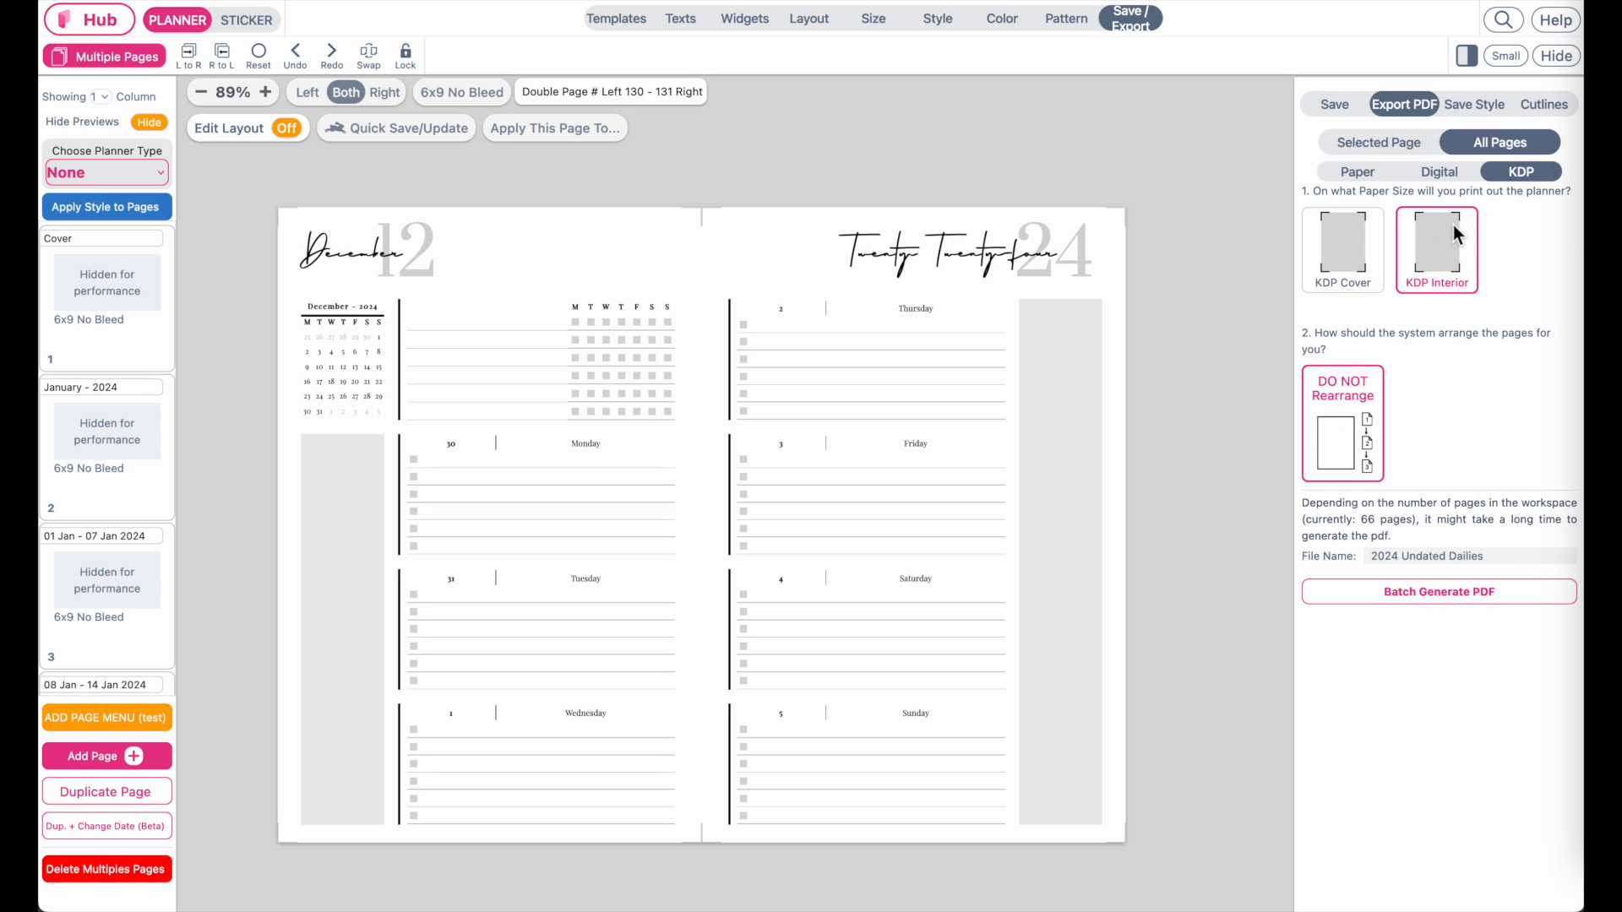
Batch generate the KDP interior PDF of all pages without rearranging them, and open the resulting file.
left_click(1433, 598)
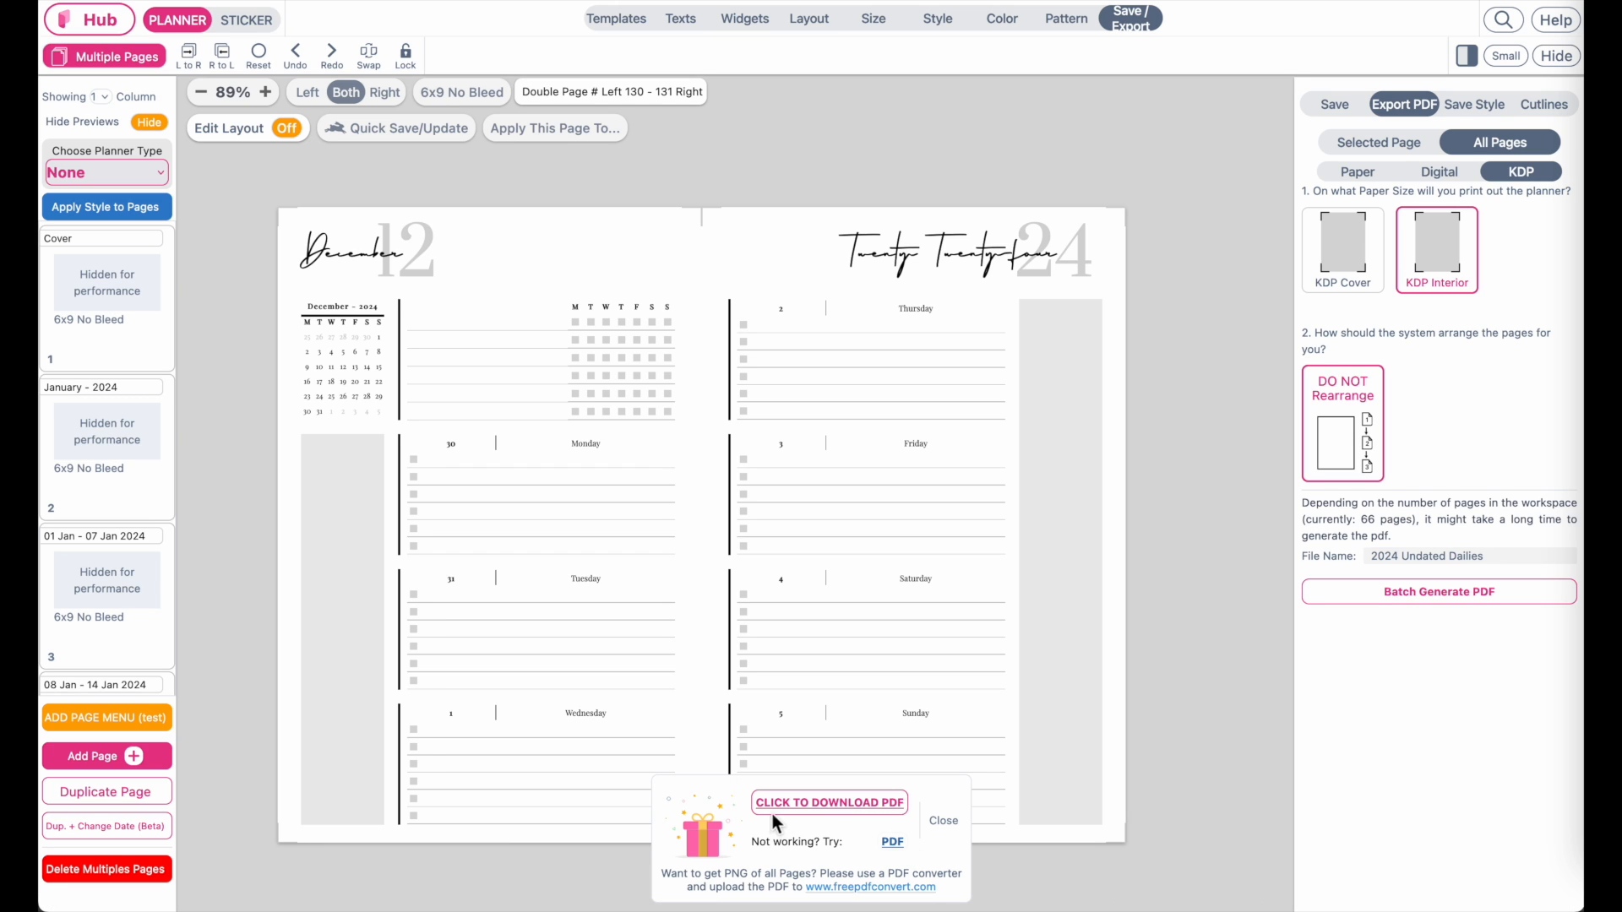
left_click(798, 807)
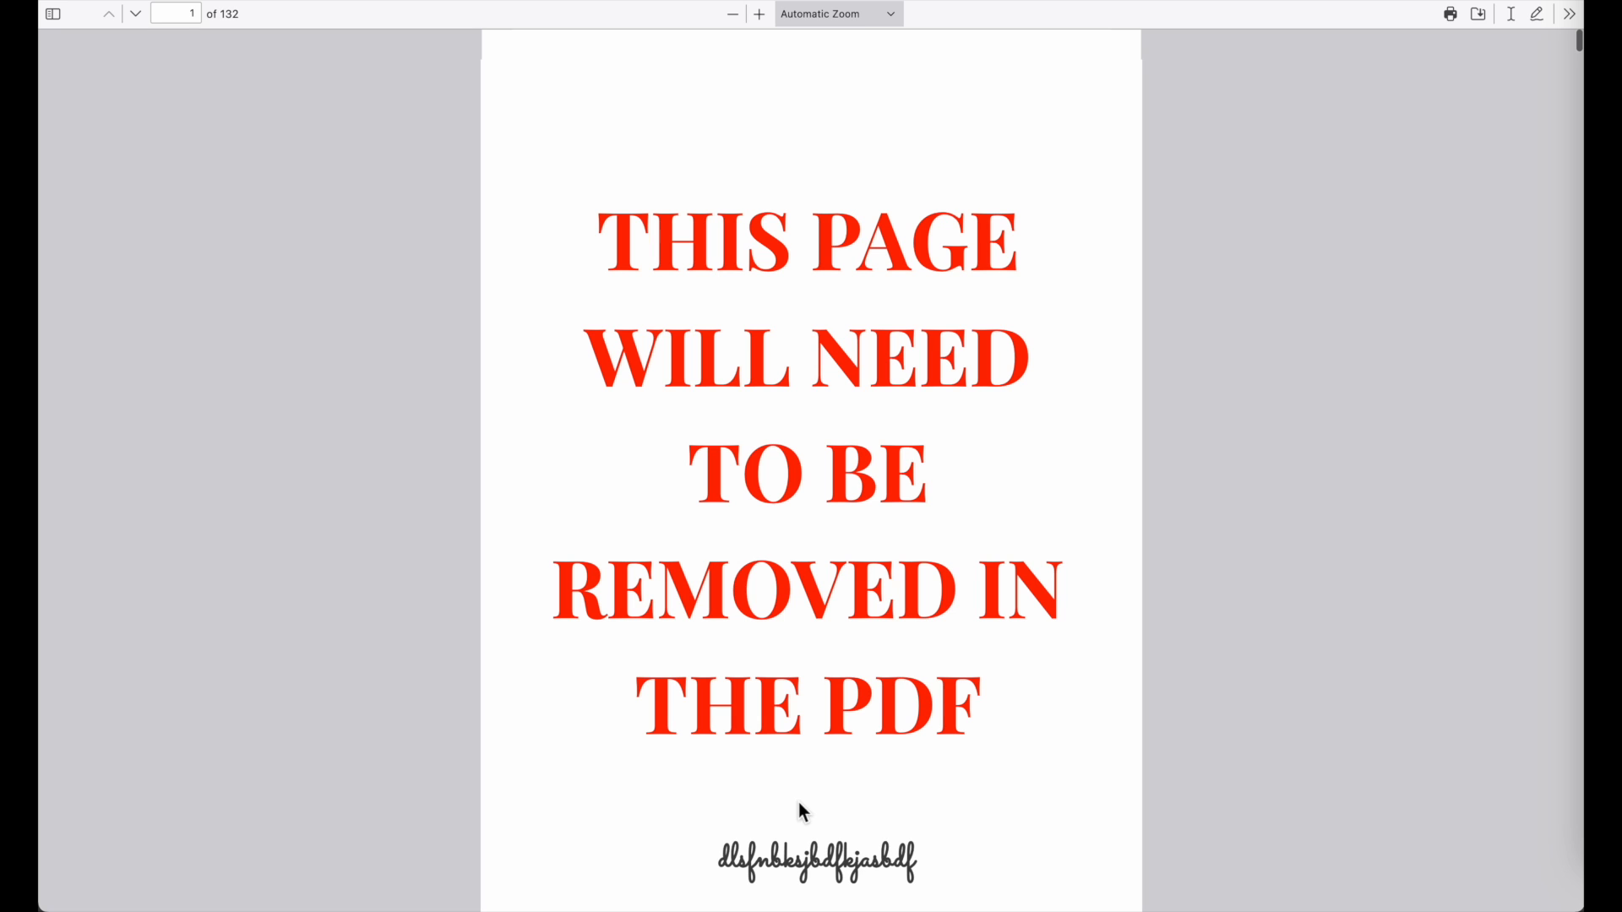
scroll(870, 423, "down", 5)
scroll(865, 413, "up", 5)
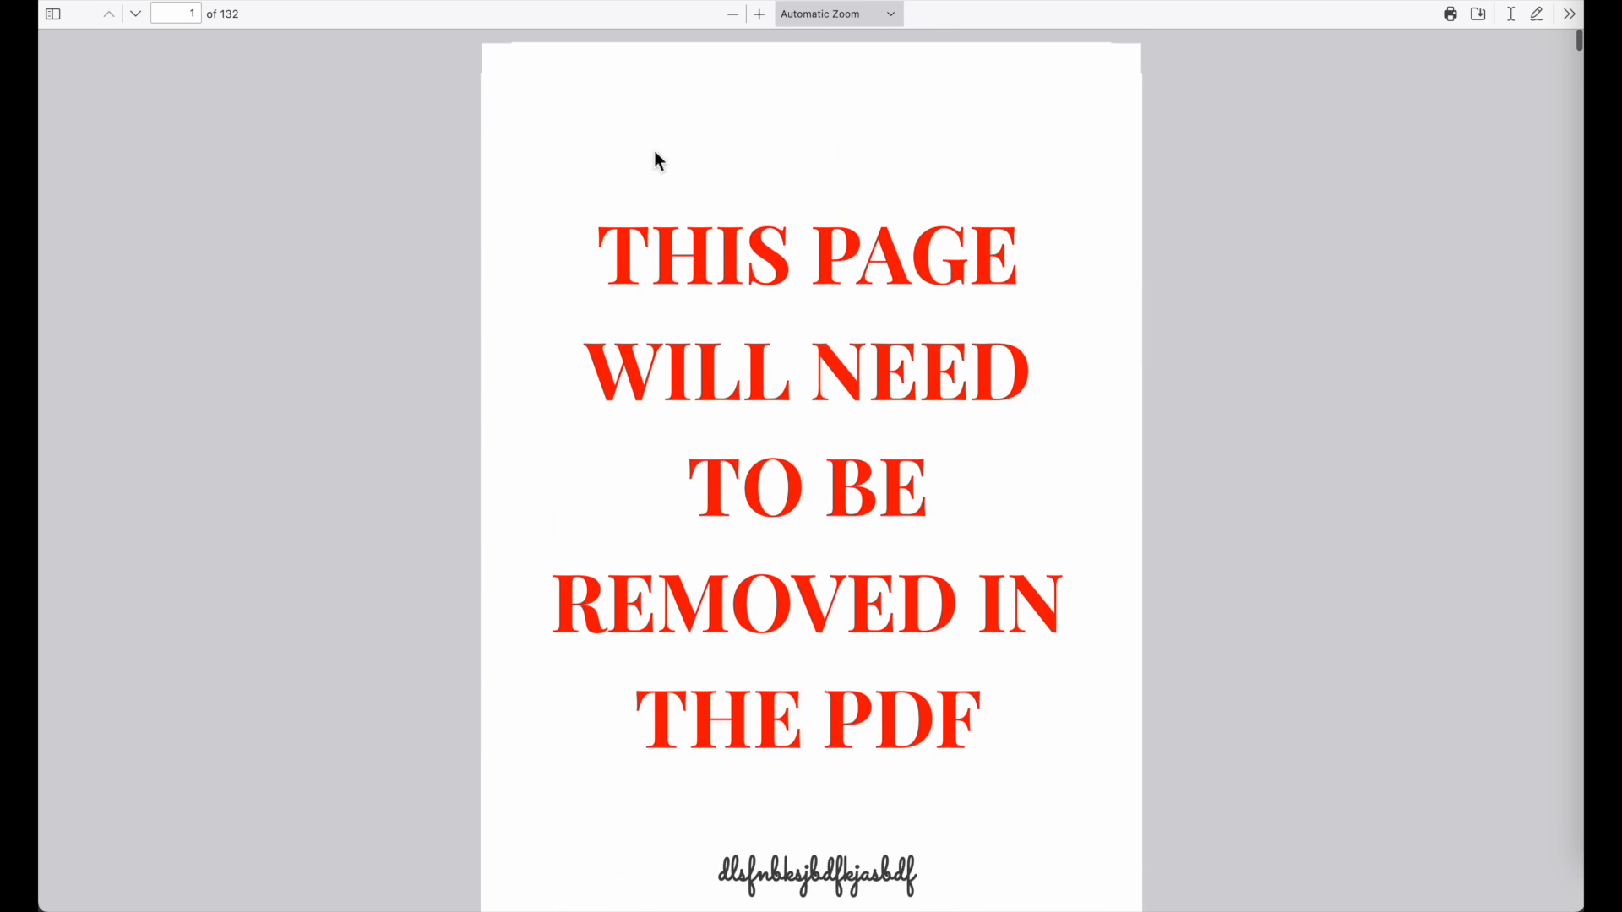
Start saving the generated PDF to the Downloads folder and cancel it.
scroll(684, 680, "down", 2)
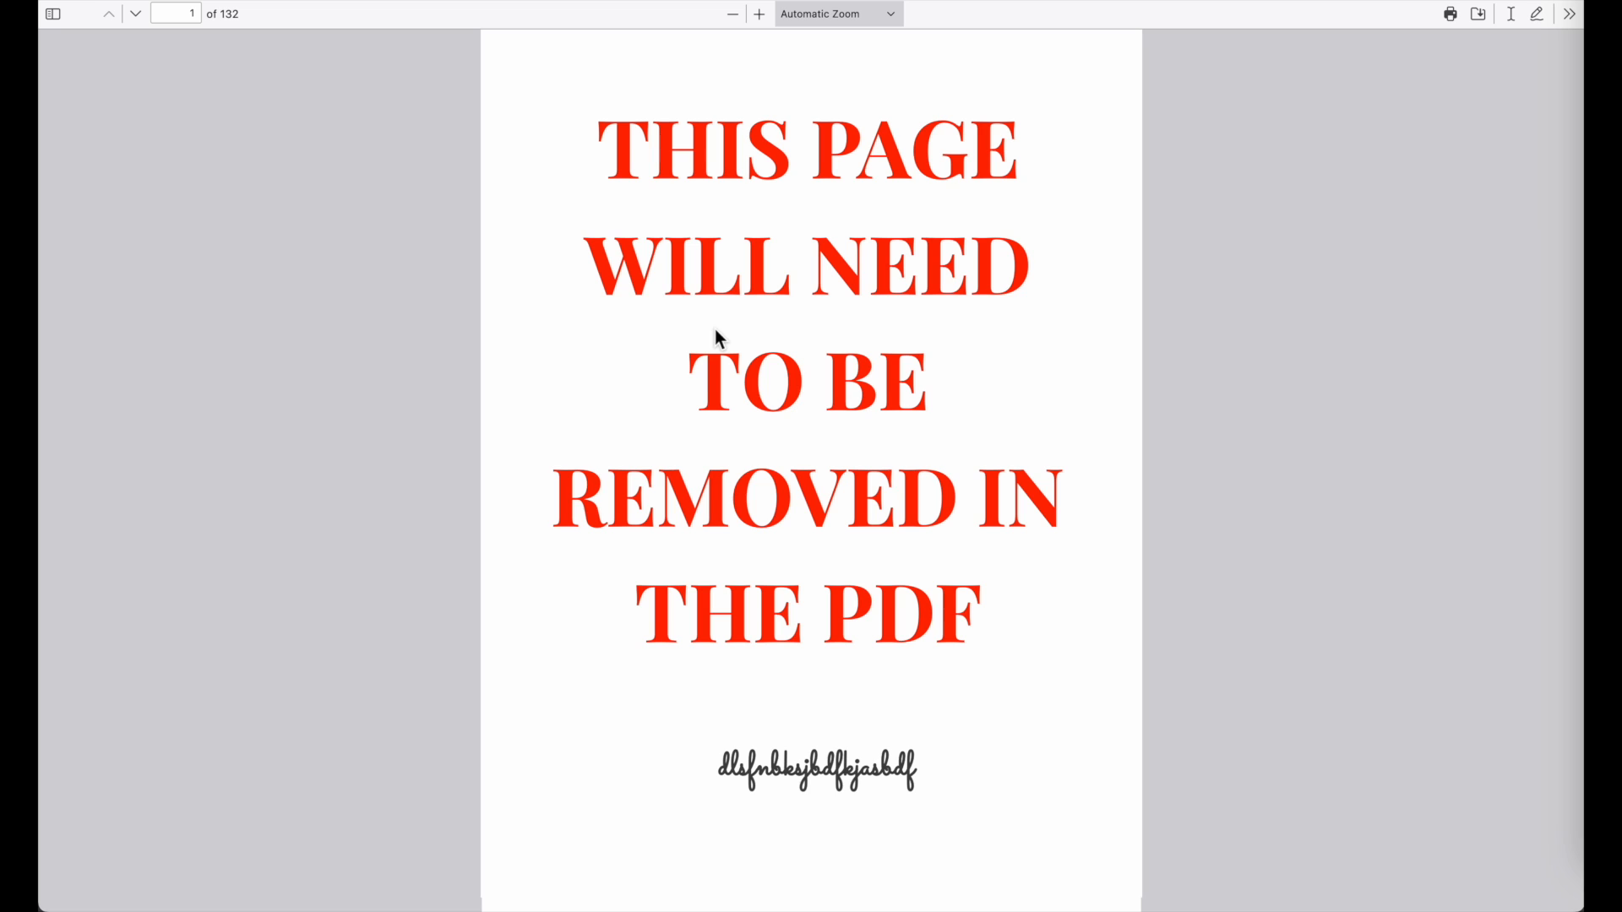
scroll(716, 333, "up", 2)
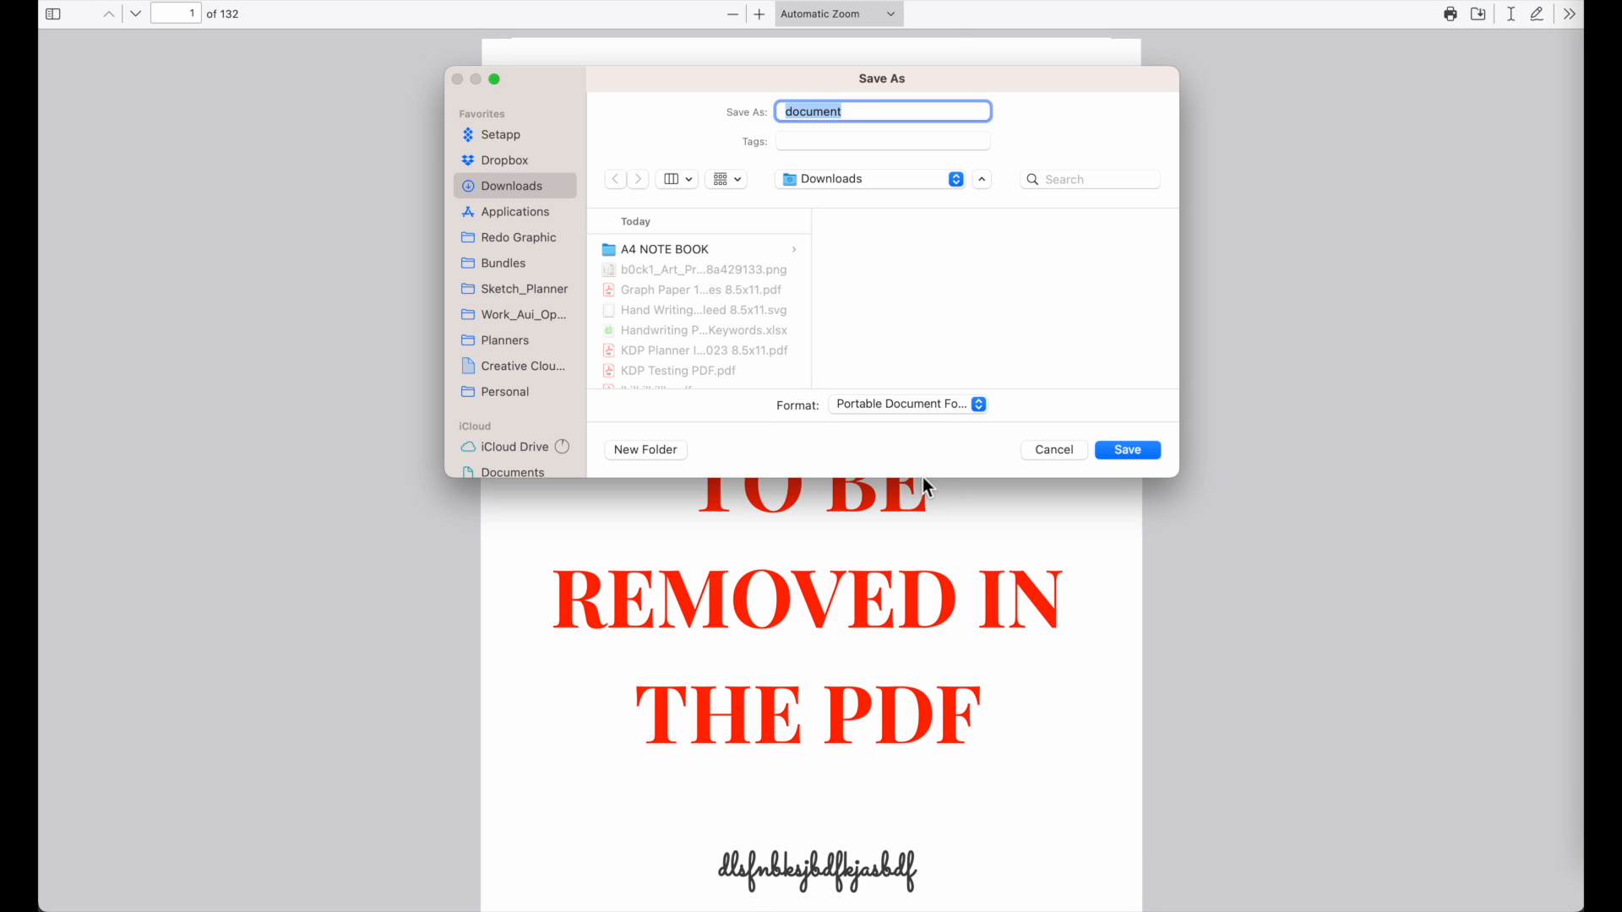
left_click(1056, 450)
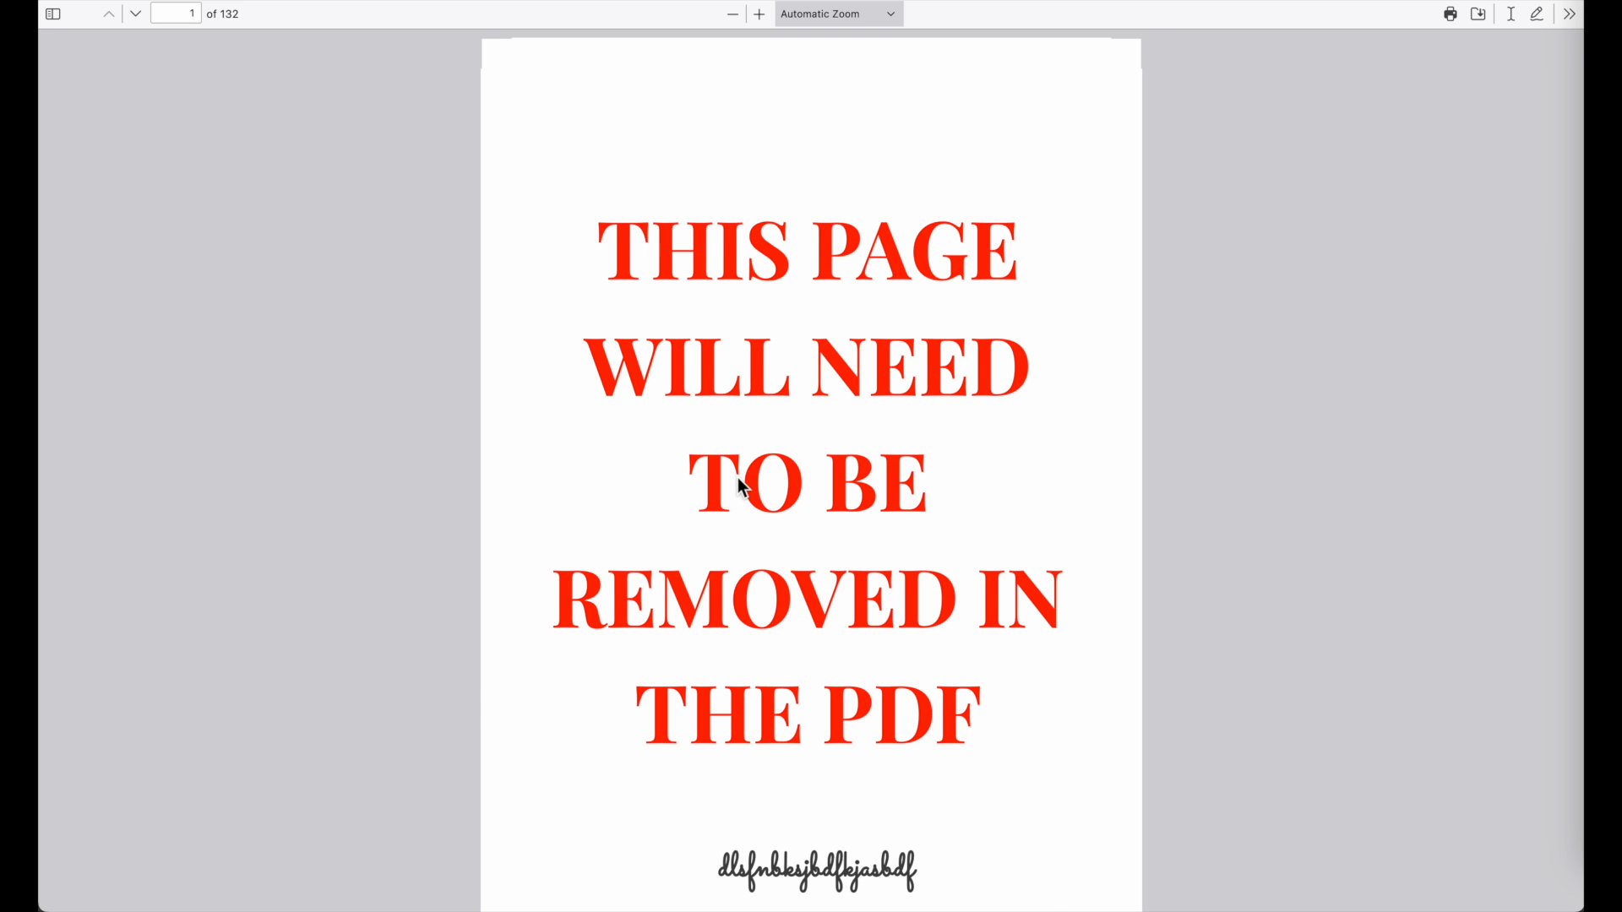
Switch to YouTube and browse the video results for "kdp how to upload".
scroll(736, 473, "down", 8)
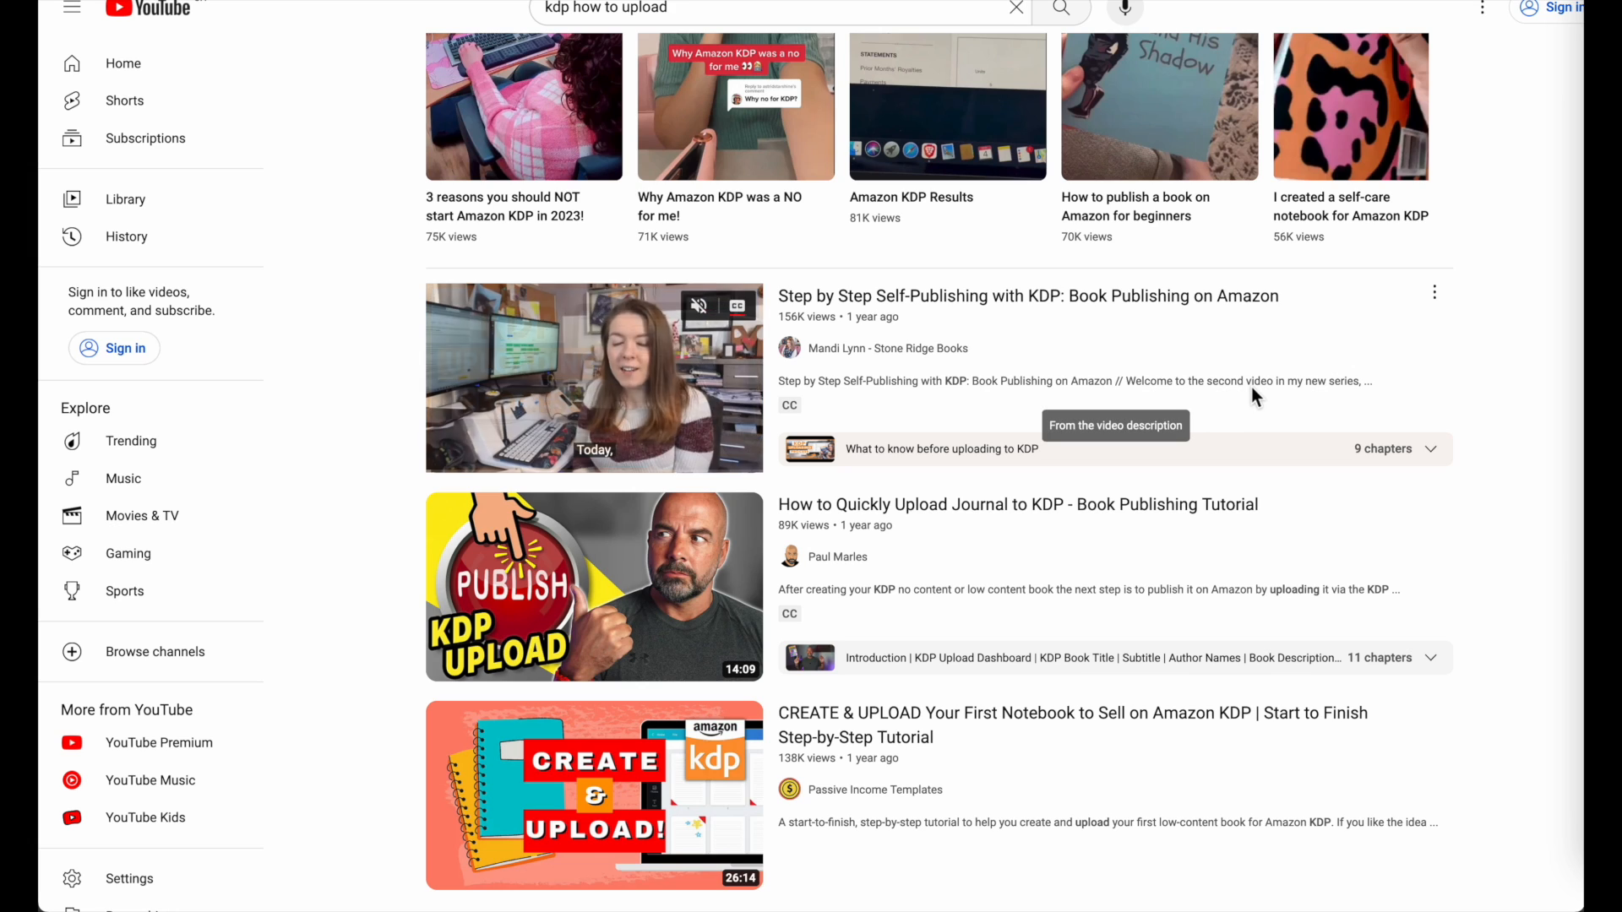
scroll(908, 547, "up", 9)
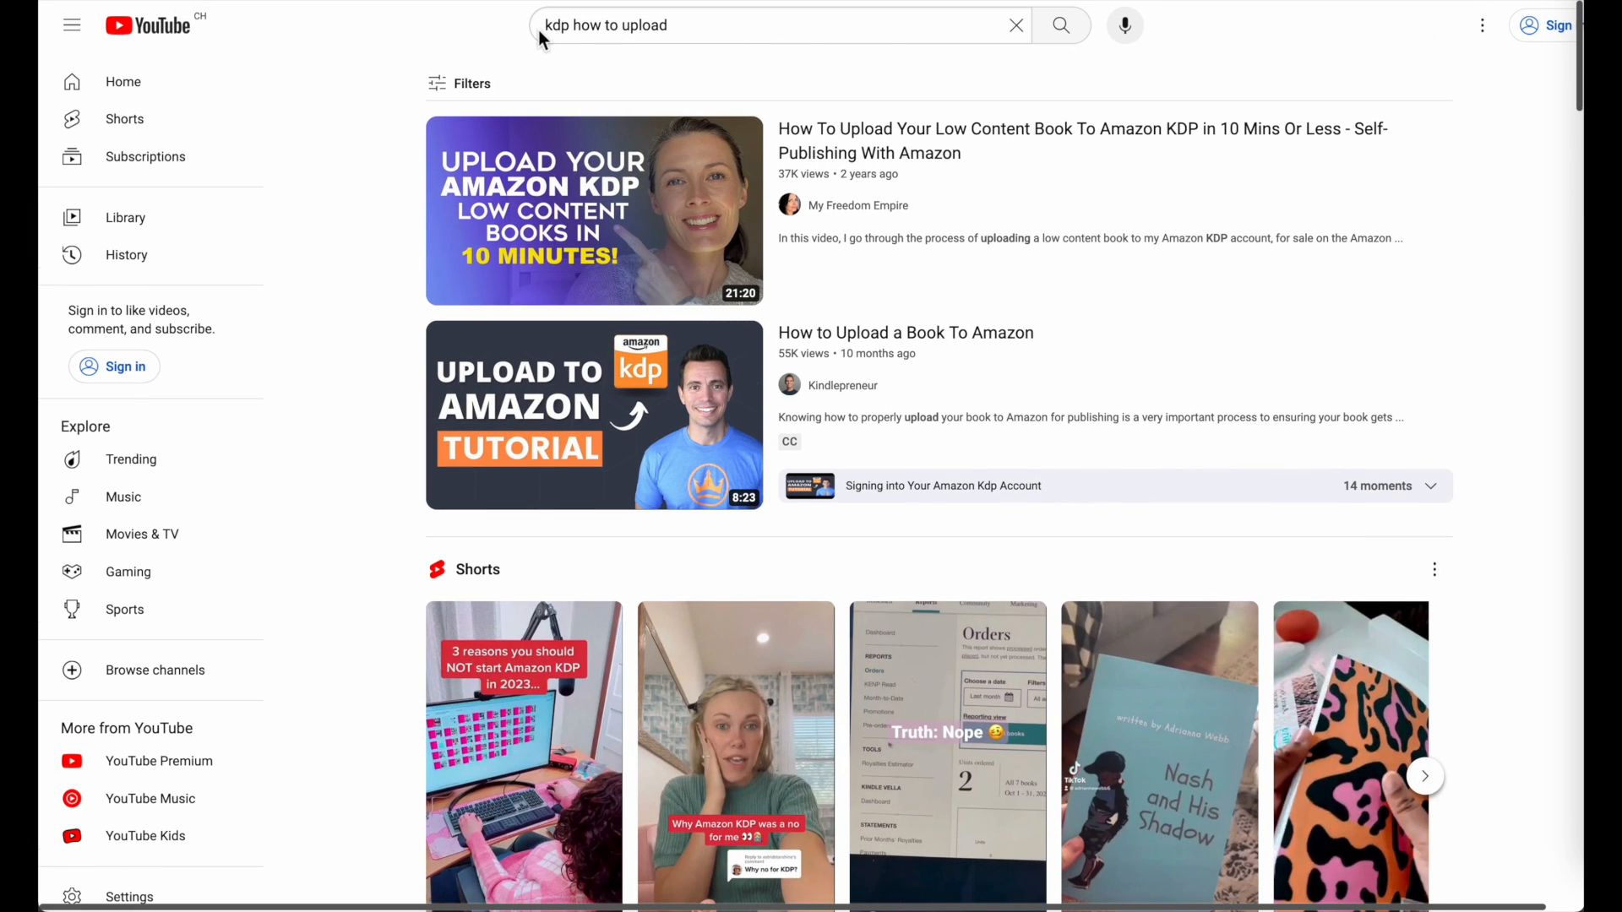
scroll(784, 56, "down", 10)
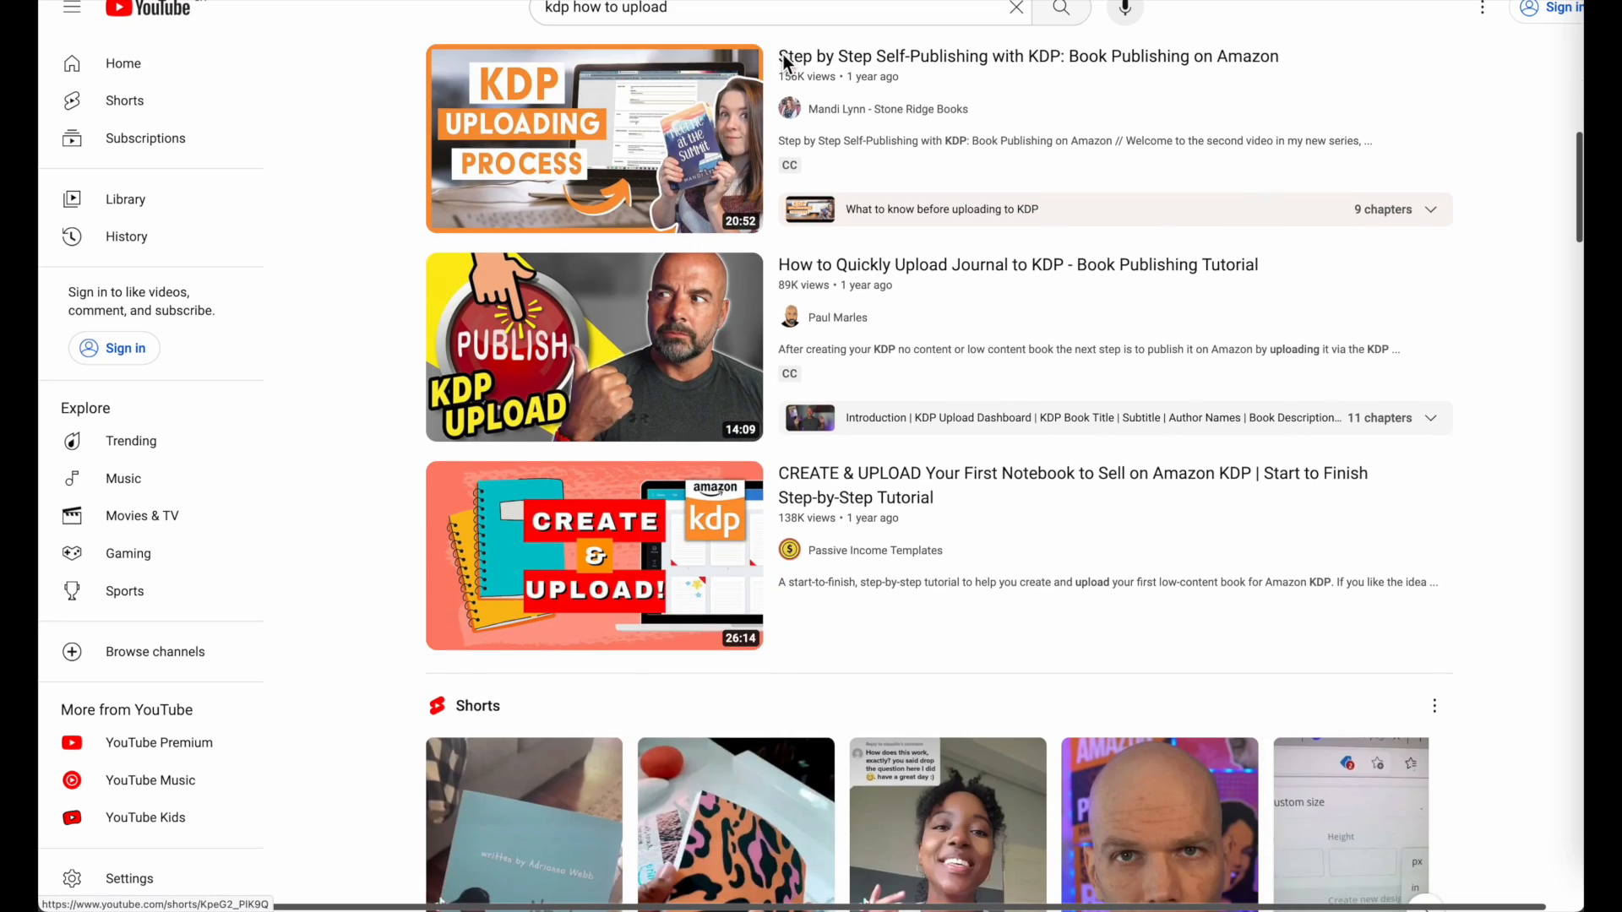
Look over the YouTube results for "kdp how to upload" and "planify pro kdp", including the tutorial on making KDP covers.
scroll(749, 189, "up", 1)
scroll(749, 189, "up", 5)
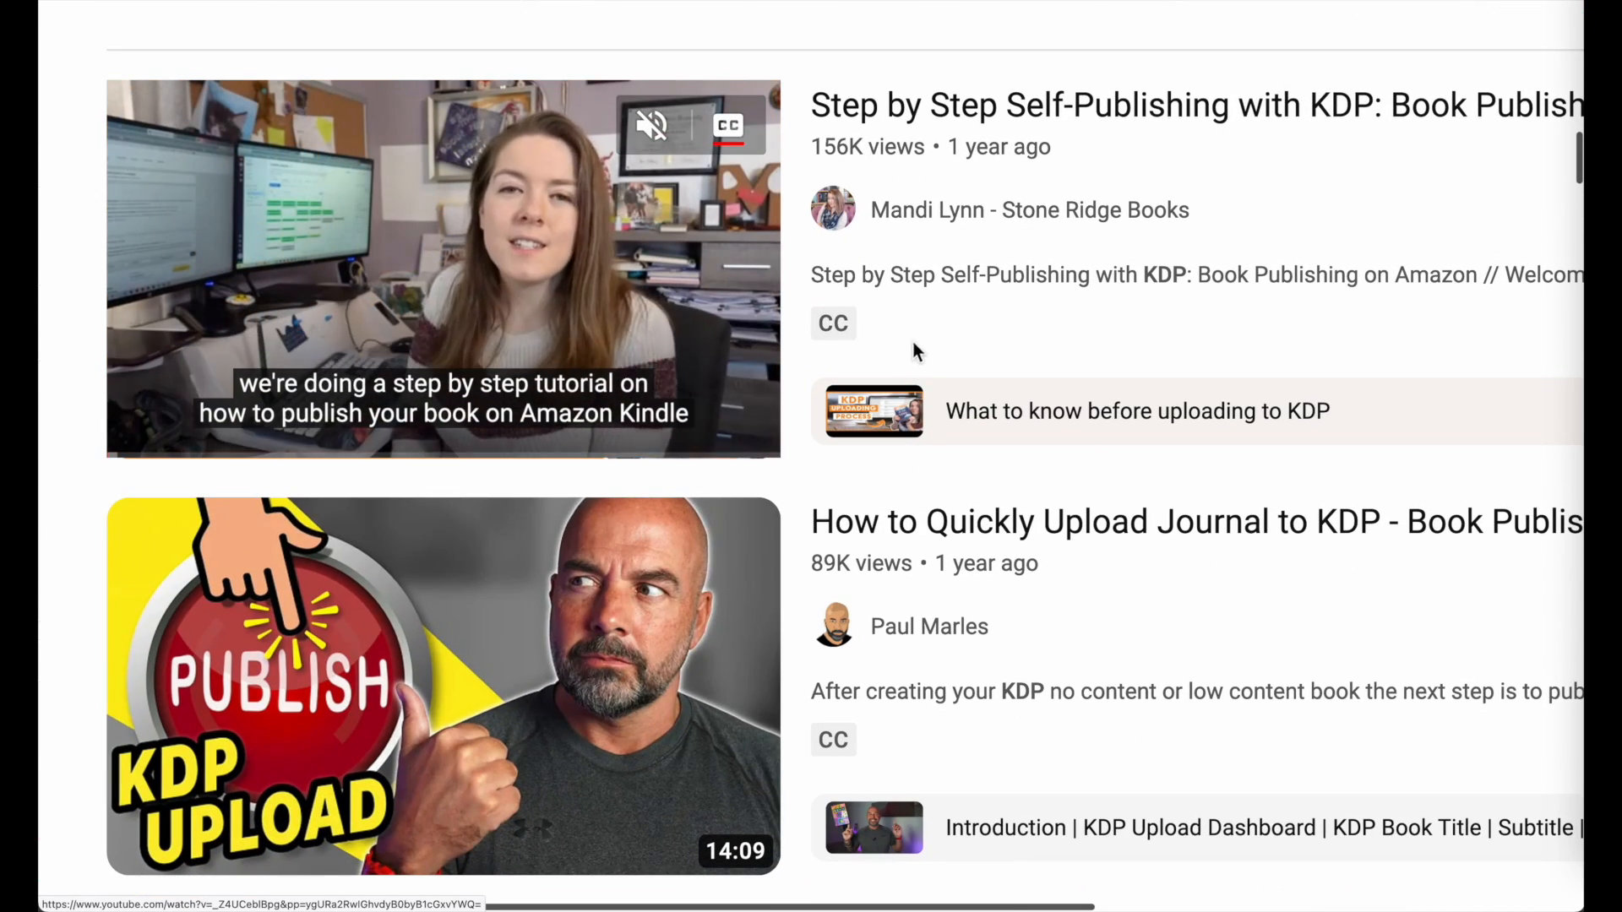
scroll(808, 272, "down", 5)
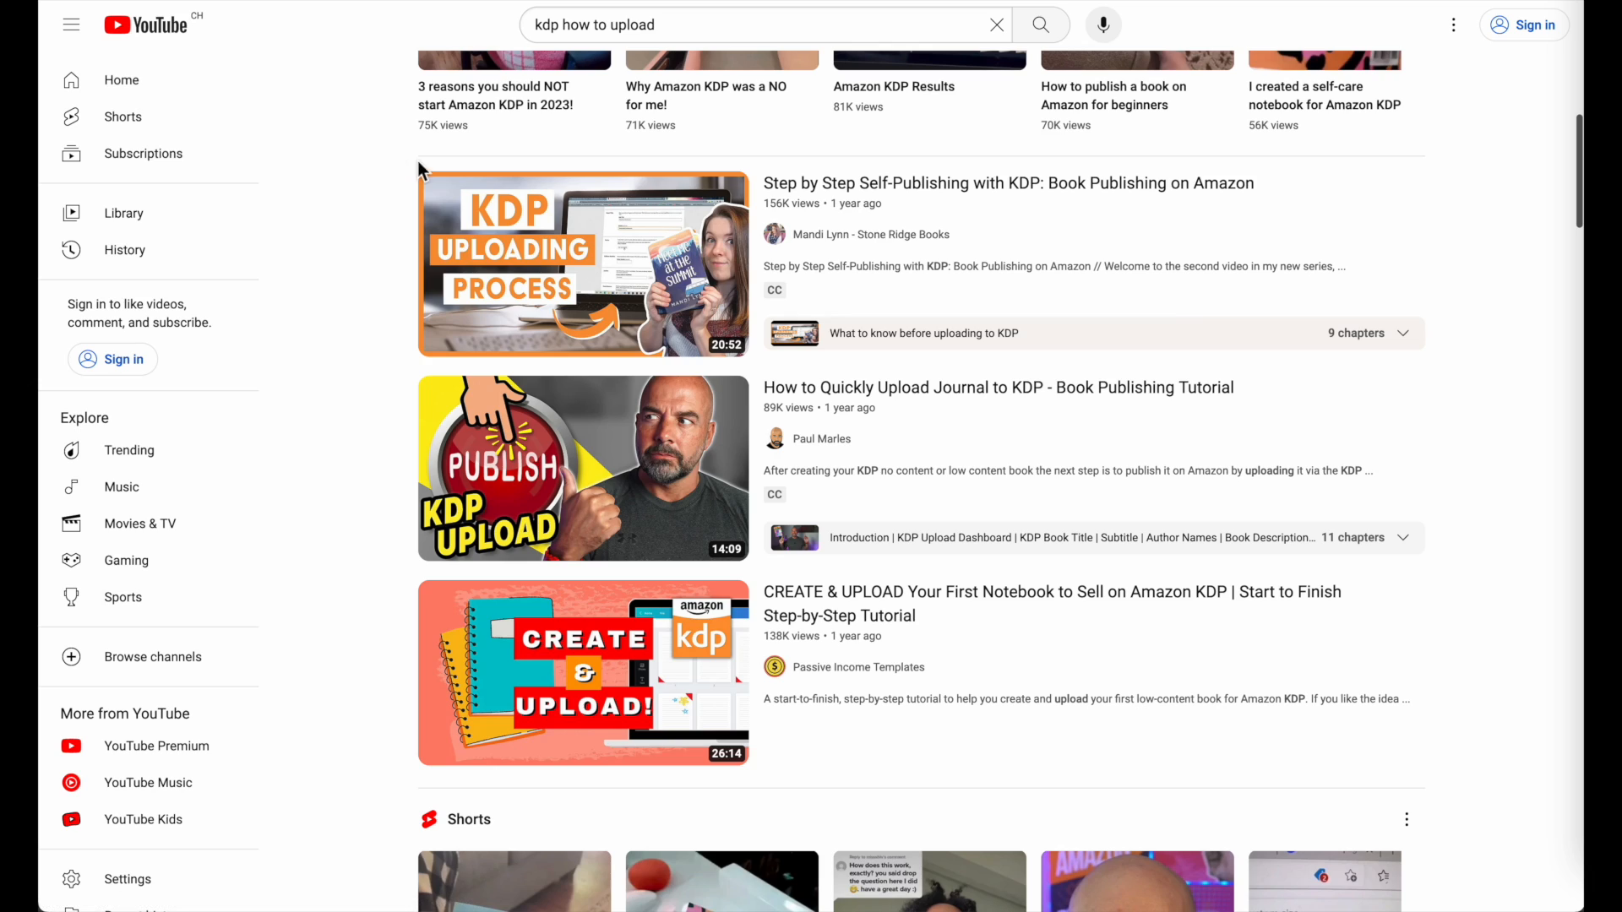
mouse_move(658, 276)
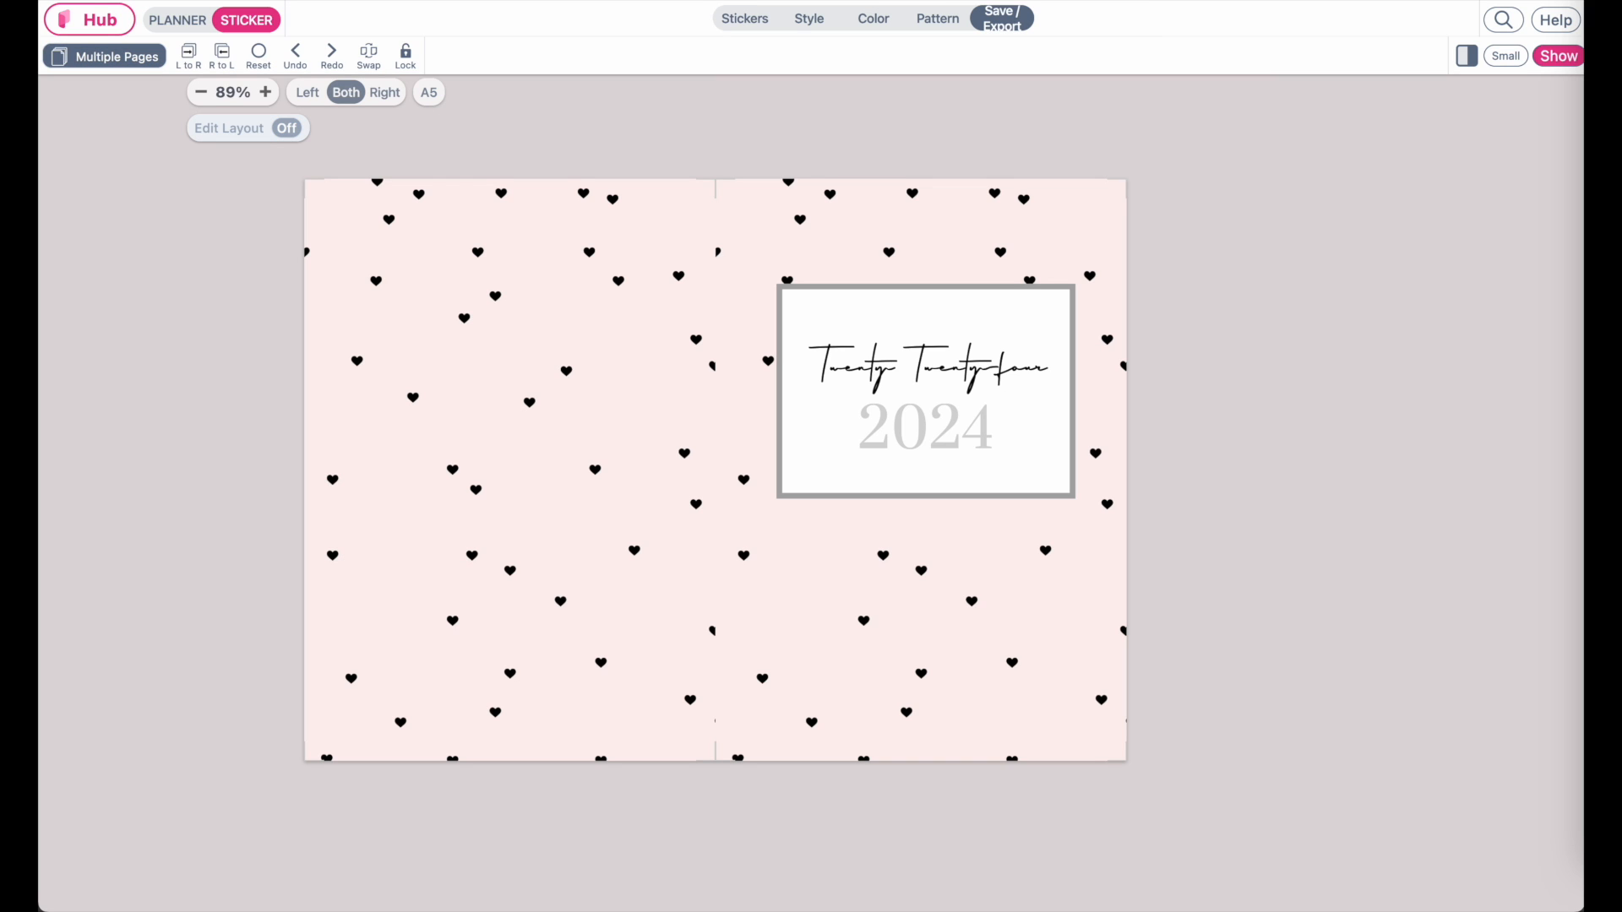
scroll(1126, 547, "down", 6)
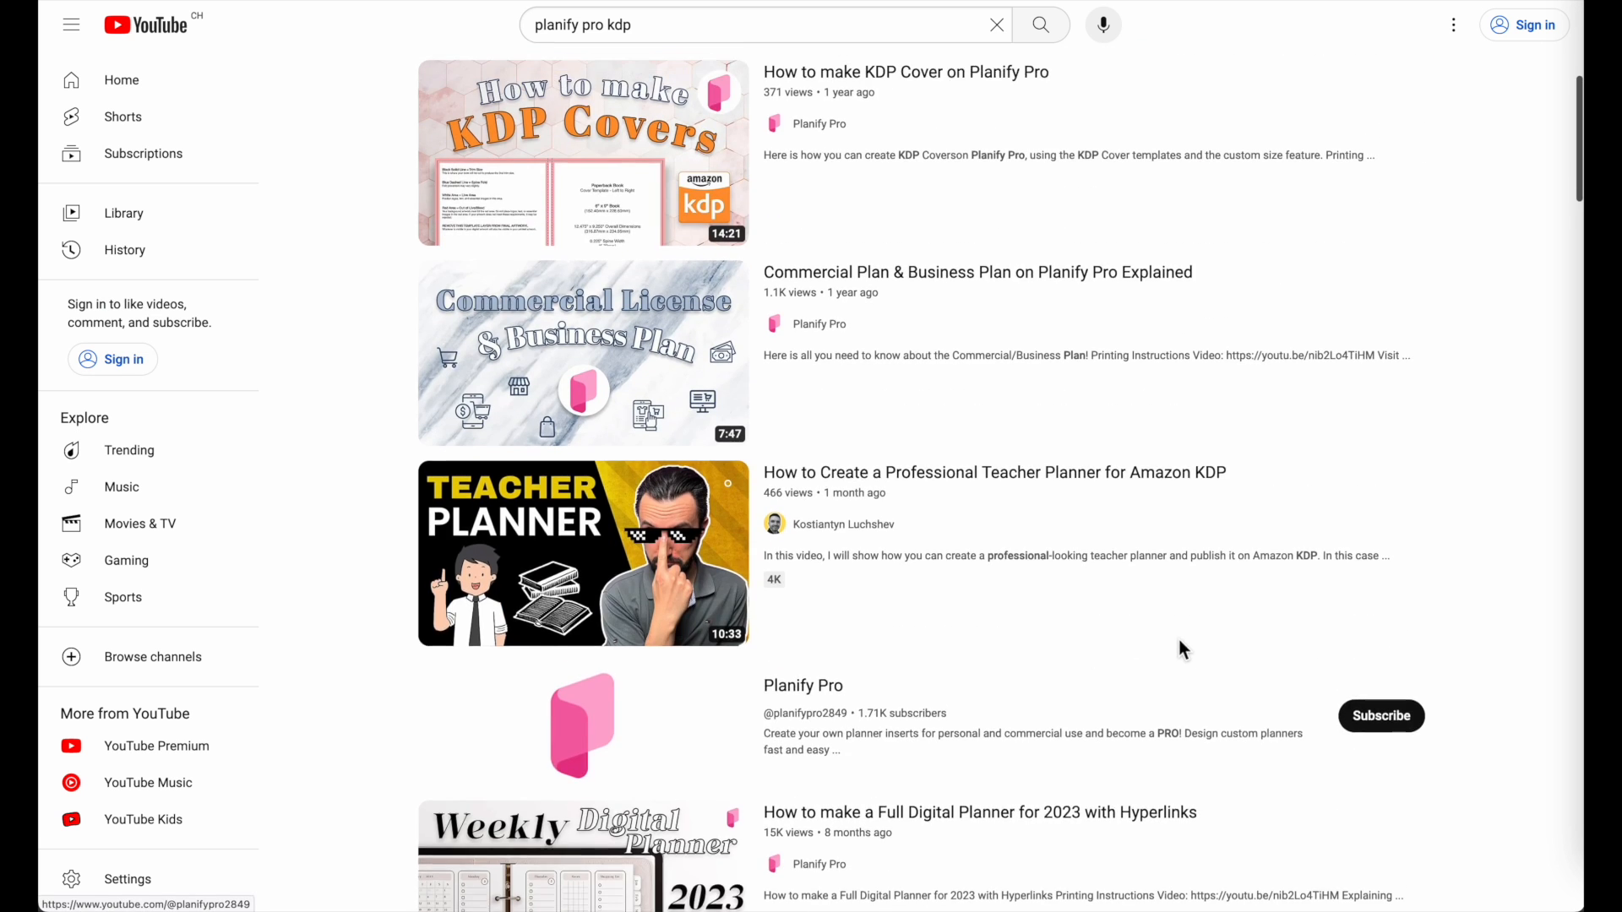
scroll(1183, 650, "up", 2)
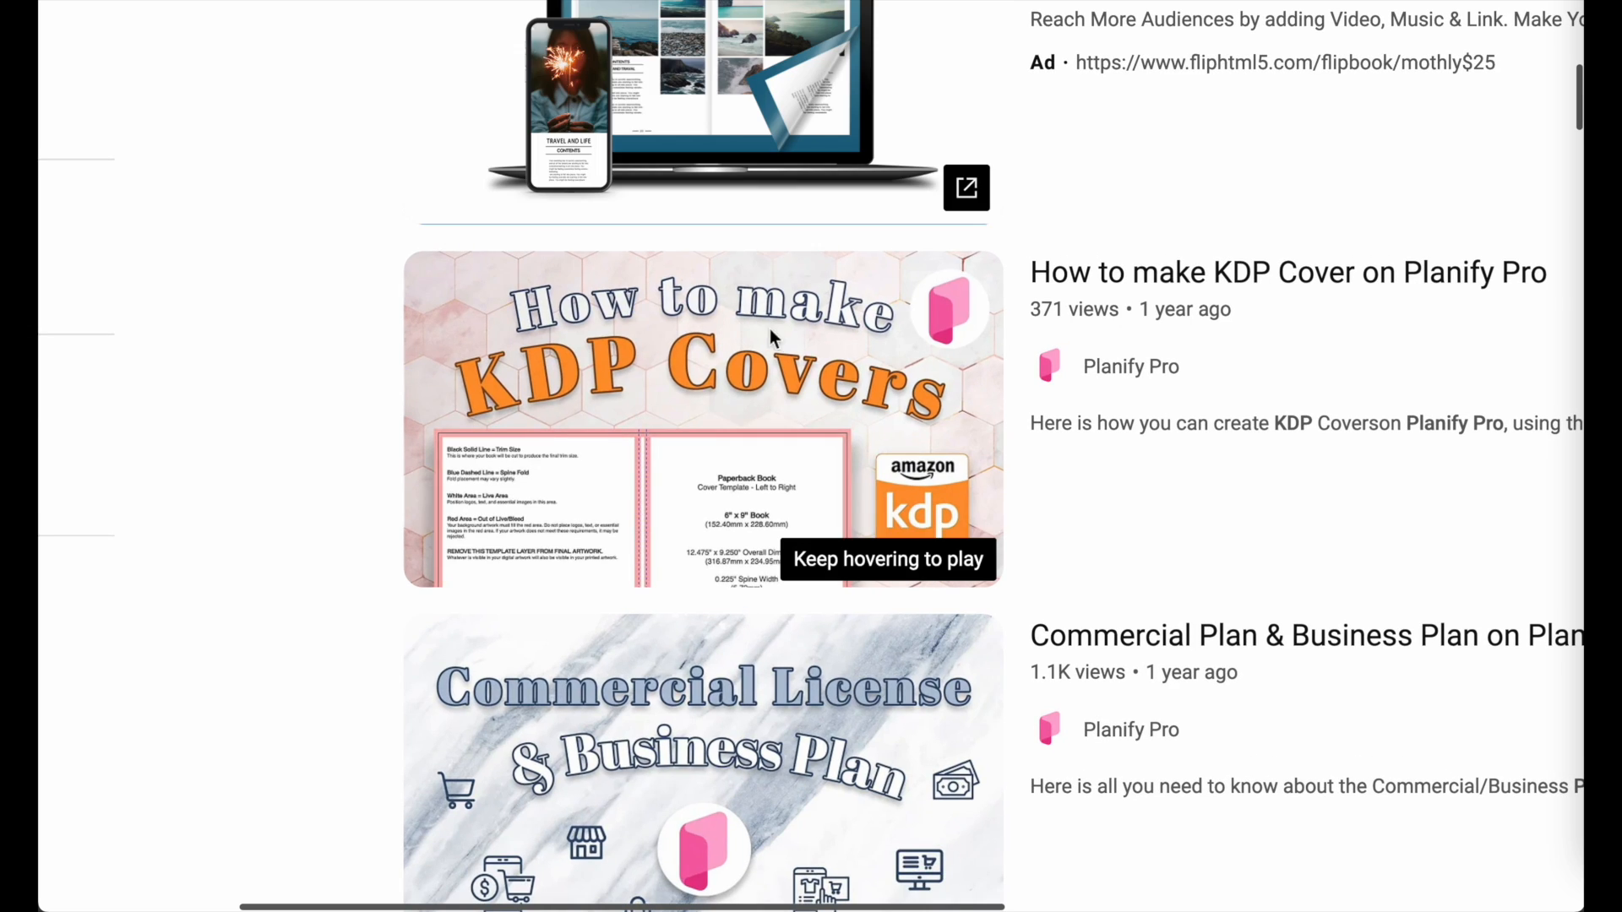
scroll(721, 414, "right", 3)
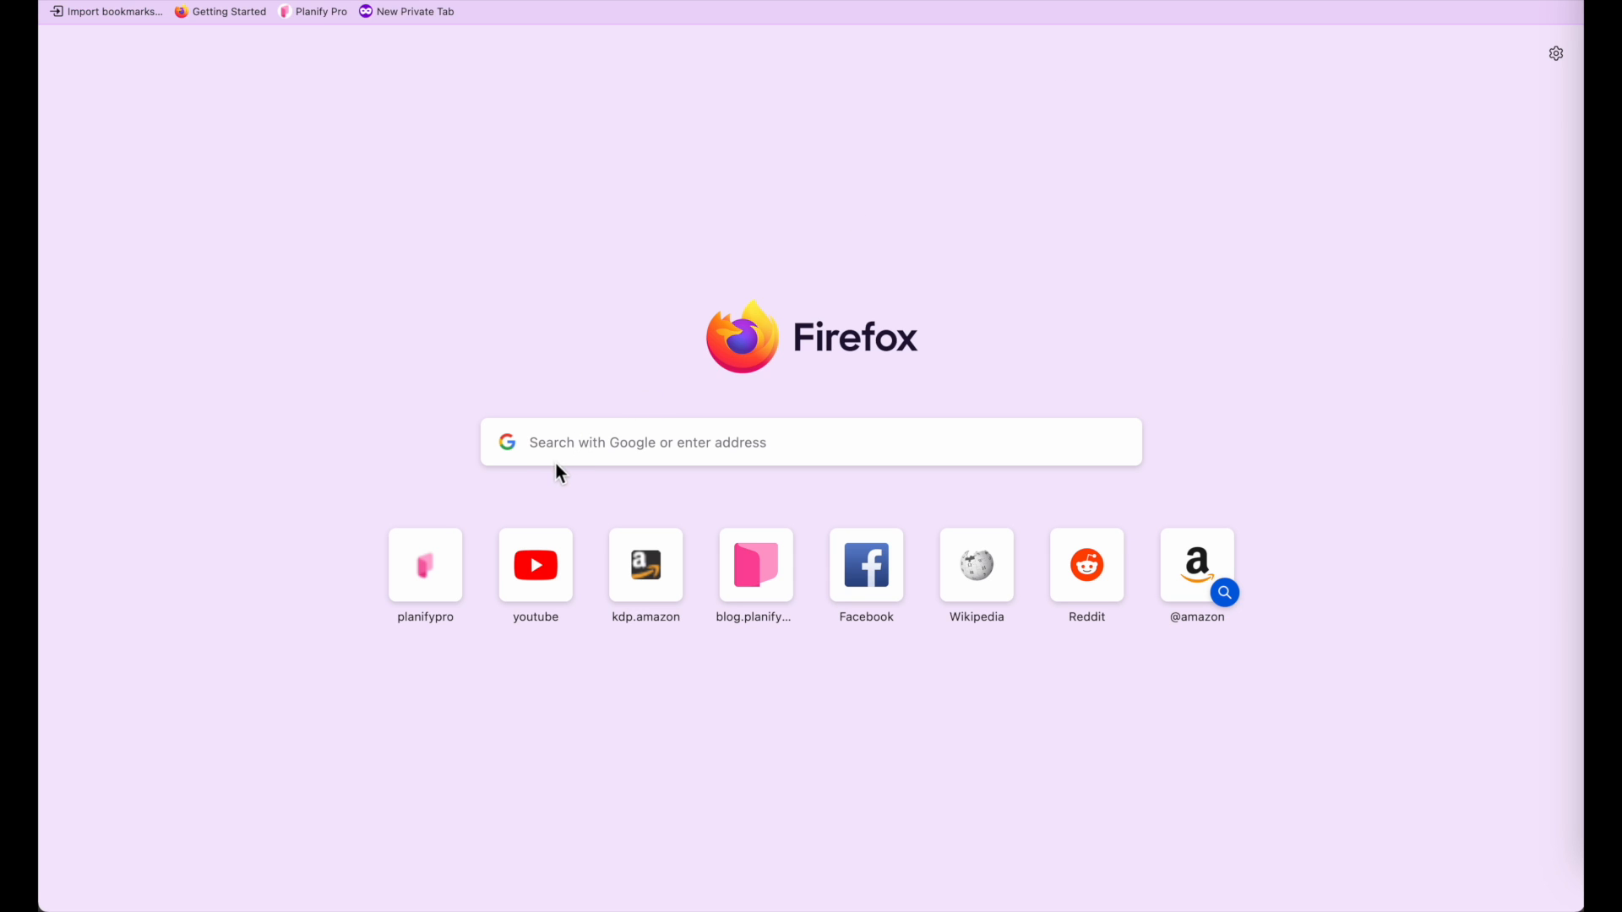
Search the web for "kdp cover size calculator" and open Amazon KDP's Print Cover Calculator and Templates page.
left_click(556, 463)
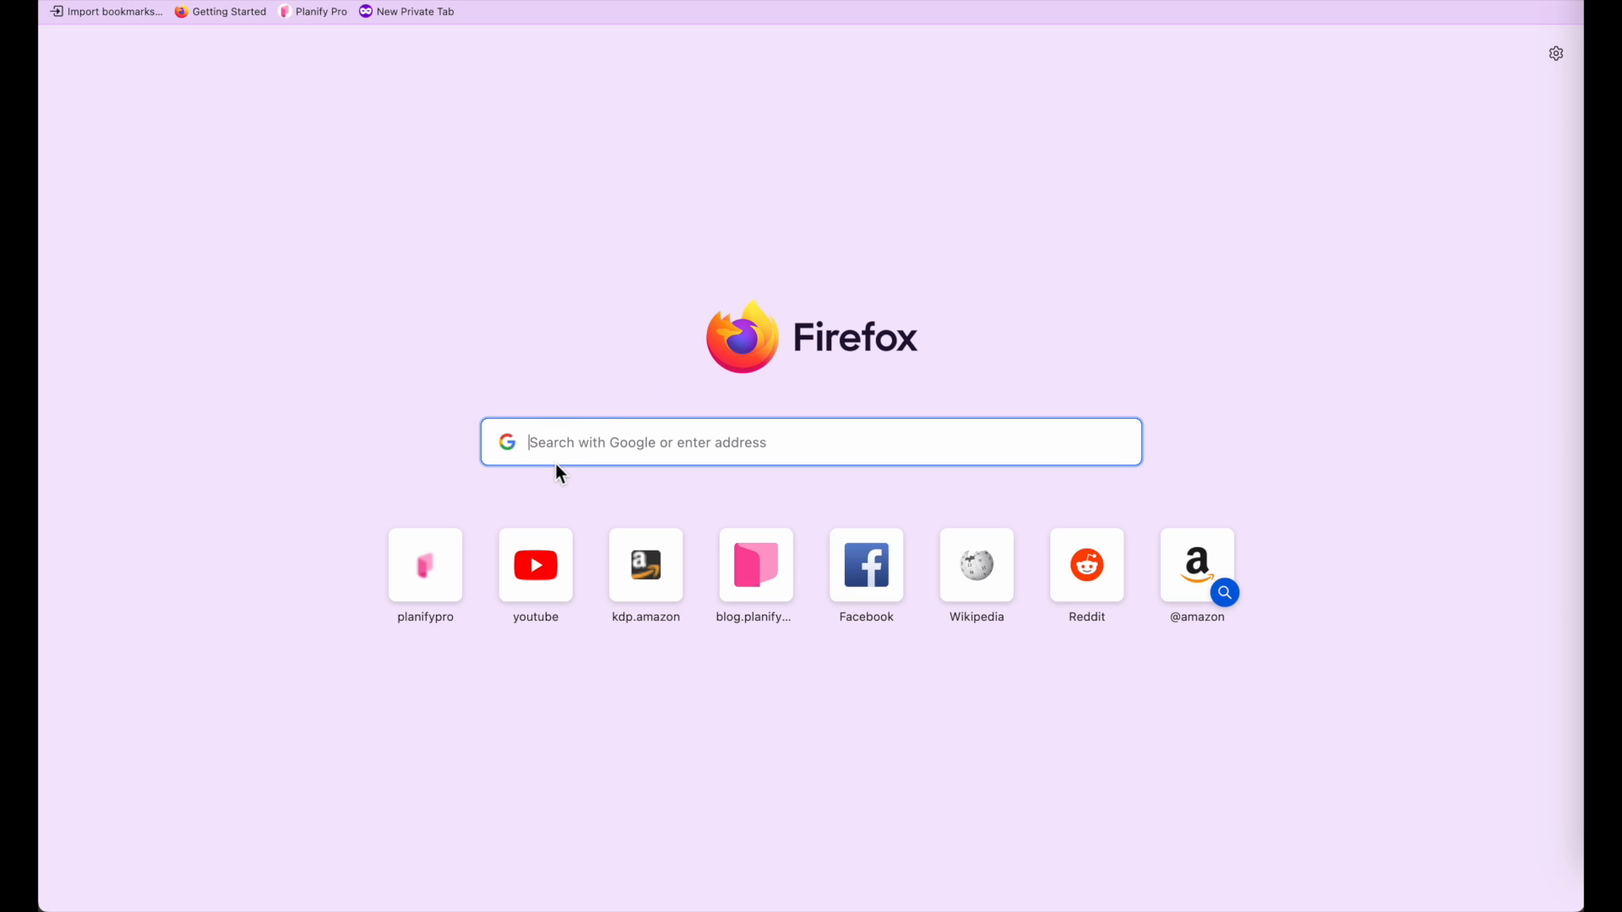
type("kdp cove")
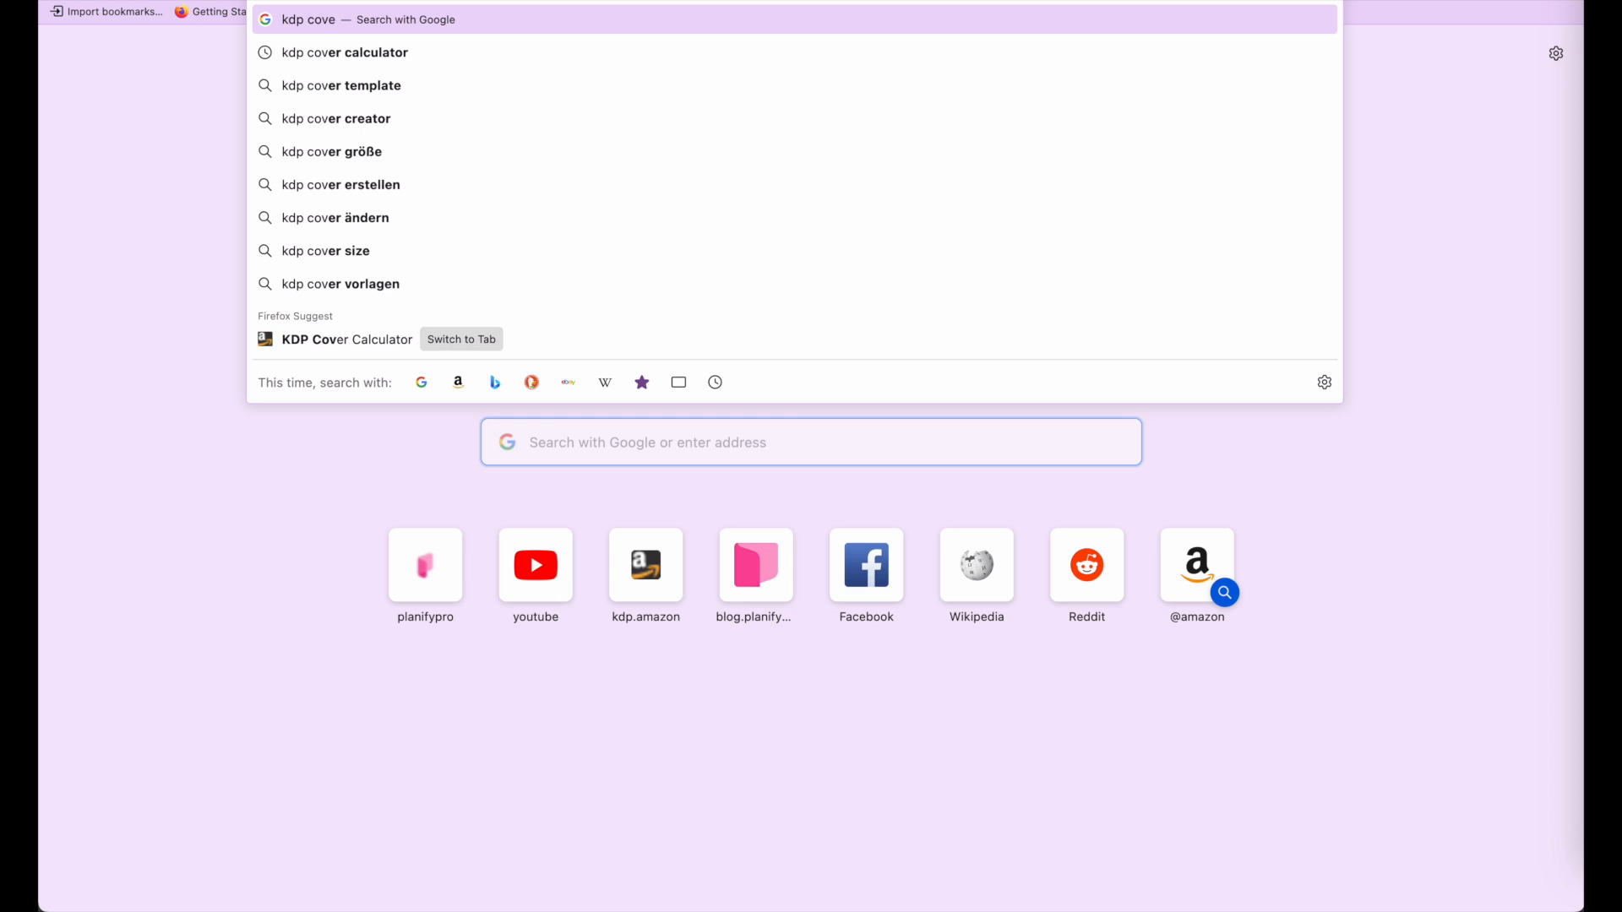
type("r size")
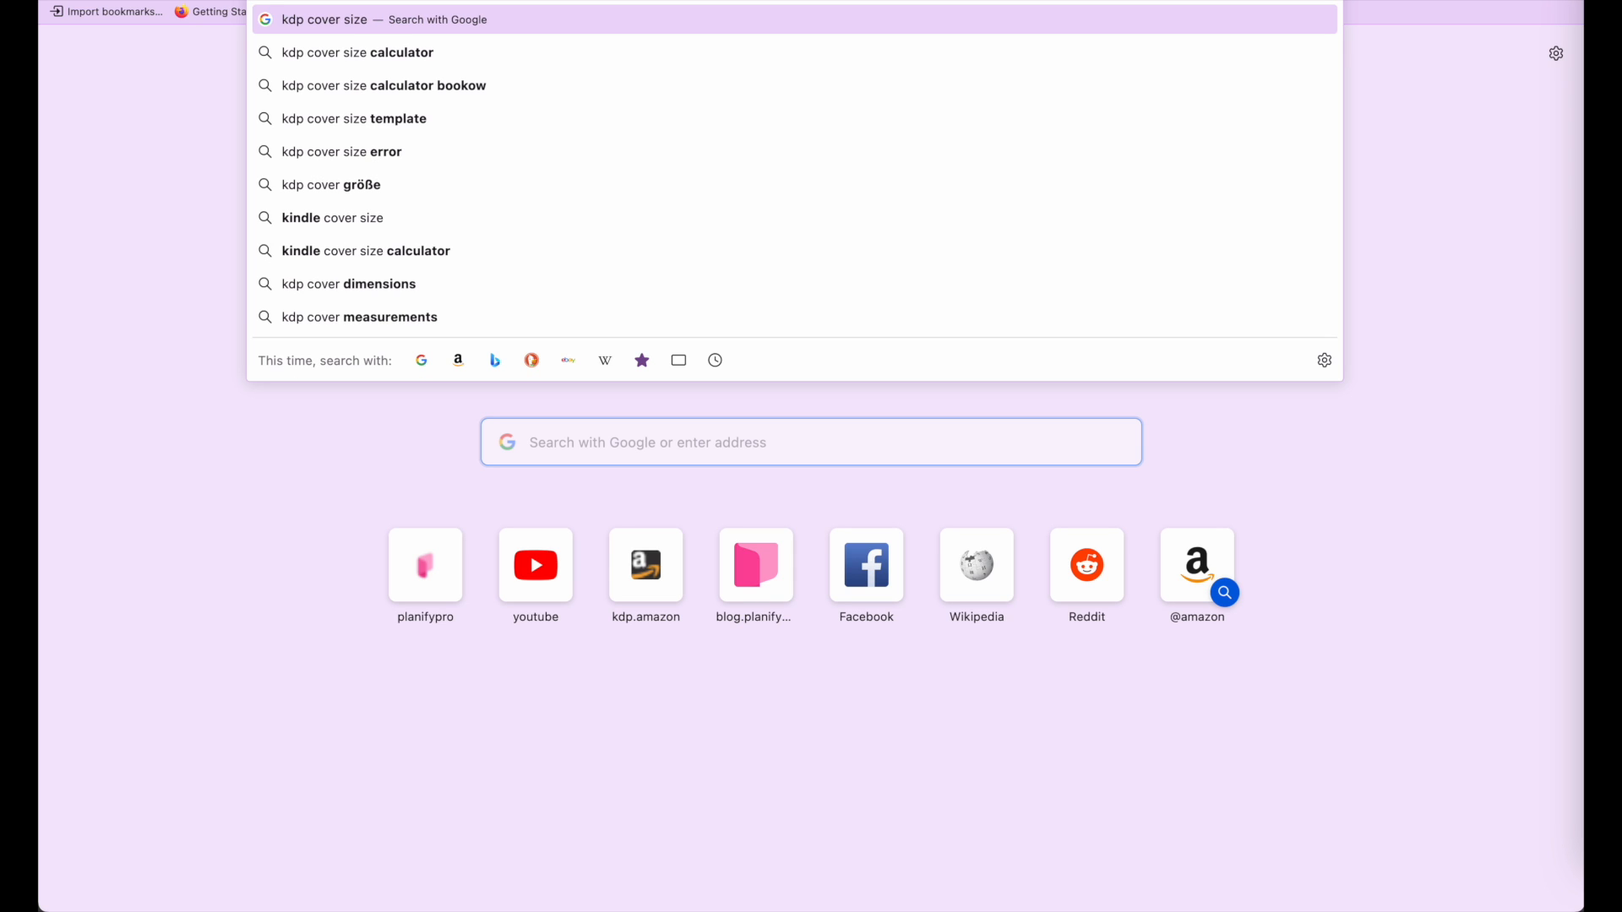
key("Down")
key("Return")
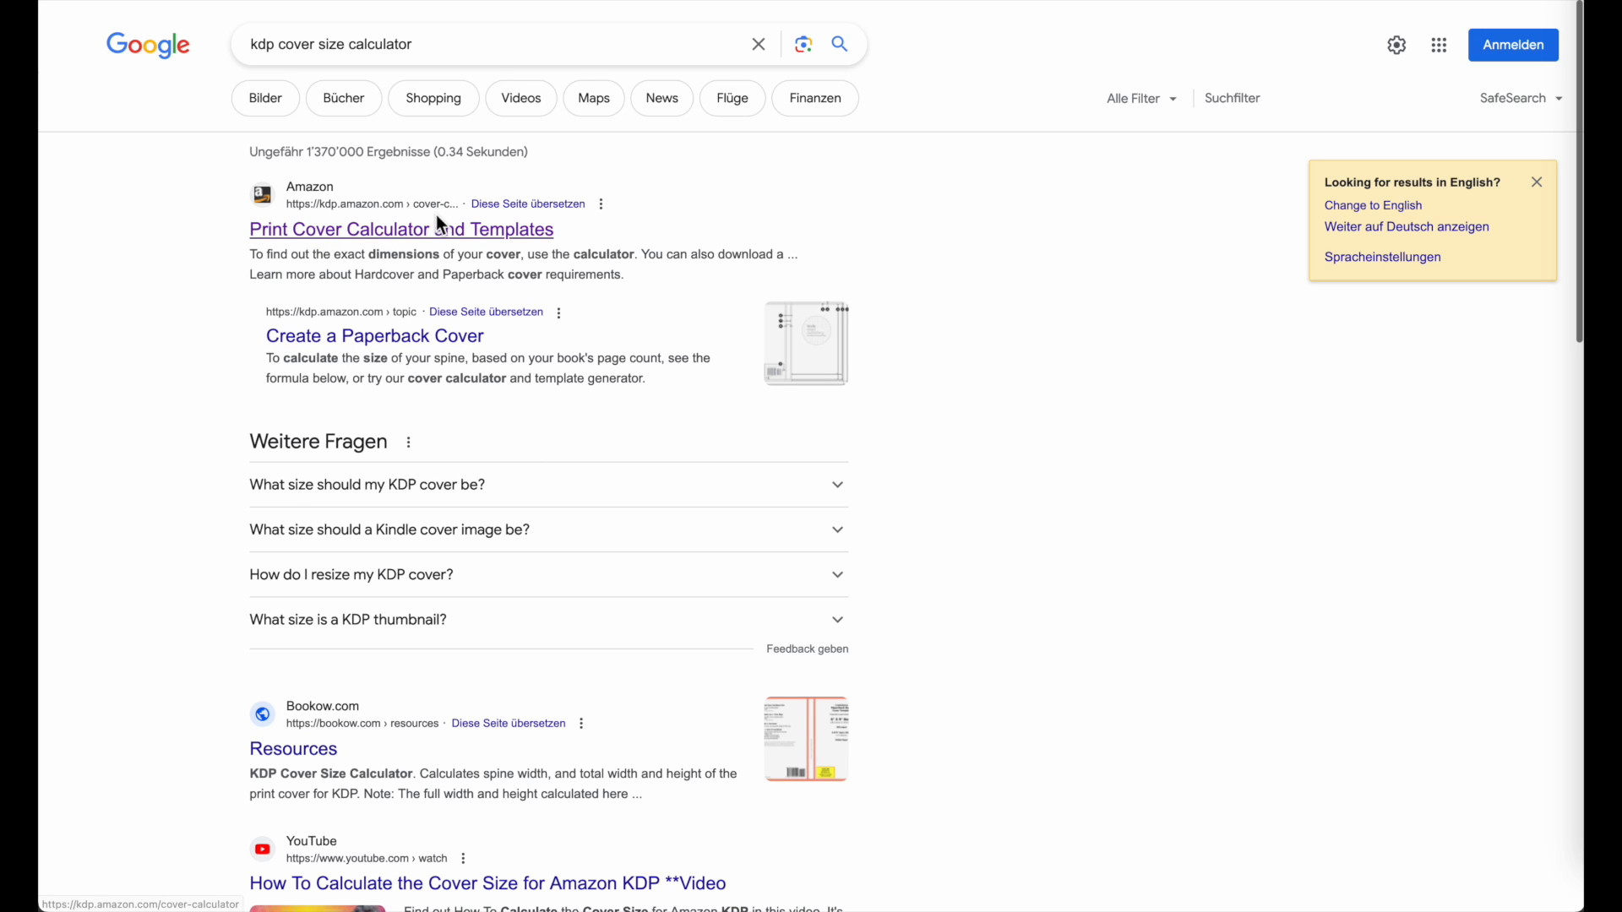
left_click(392, 240)
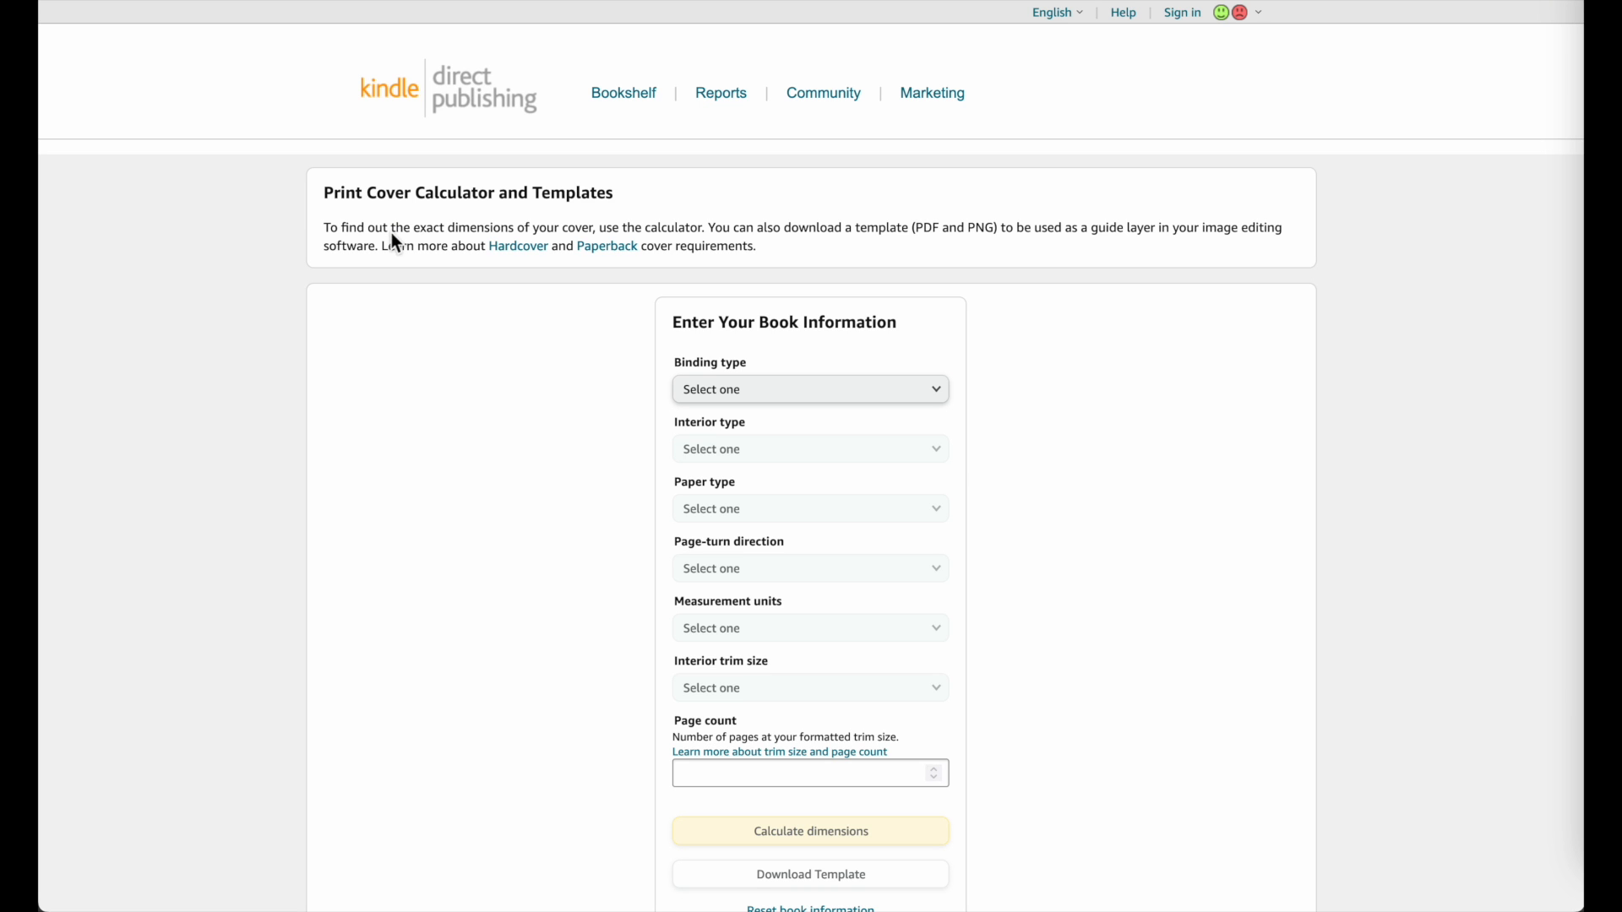
Set the book's binding type to Paperback and its interior type to Black & white.
scroll(970, 328, "down", 2)
scroll(990, 209, "up", 5, "ctrl")
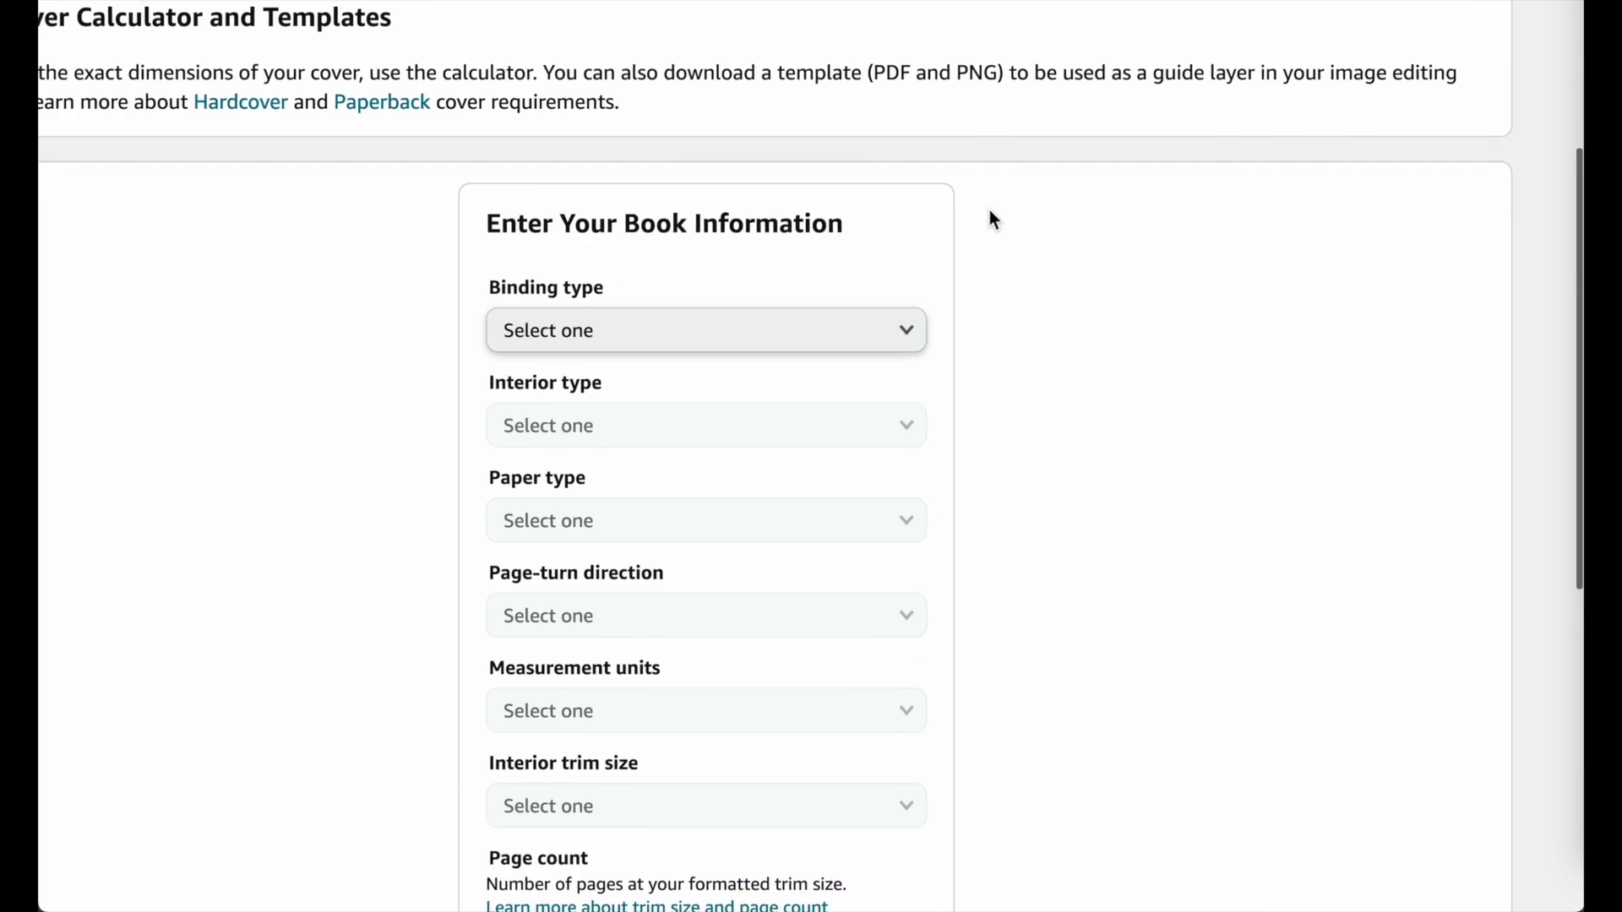
left_click(638, 347)
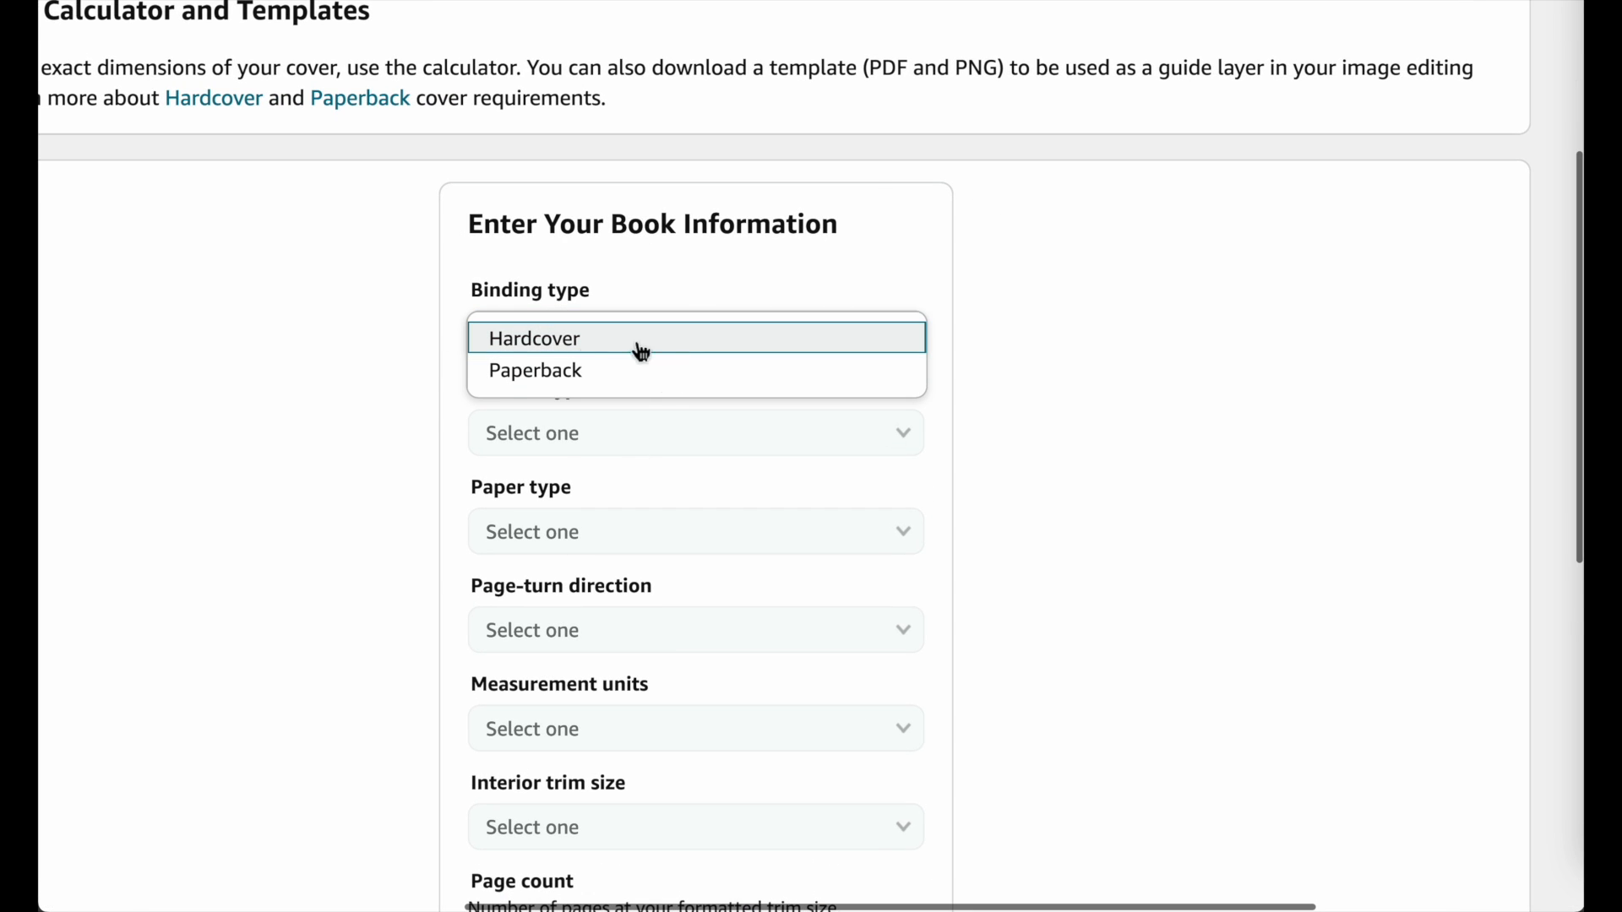
left_click(586, 372)
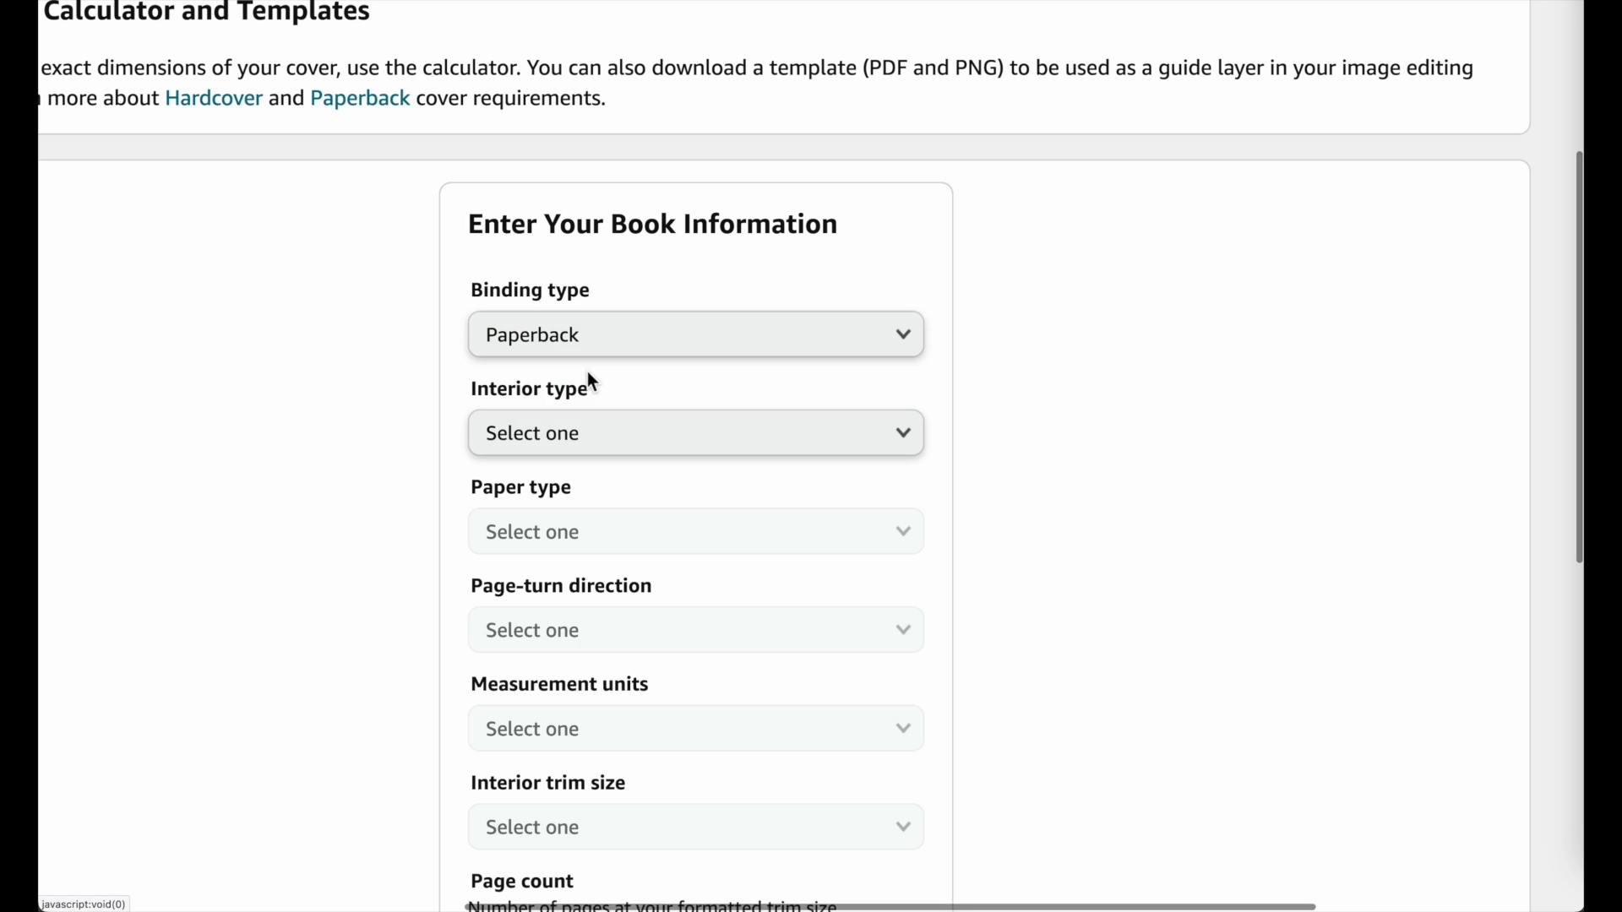
left_click(607, 436)
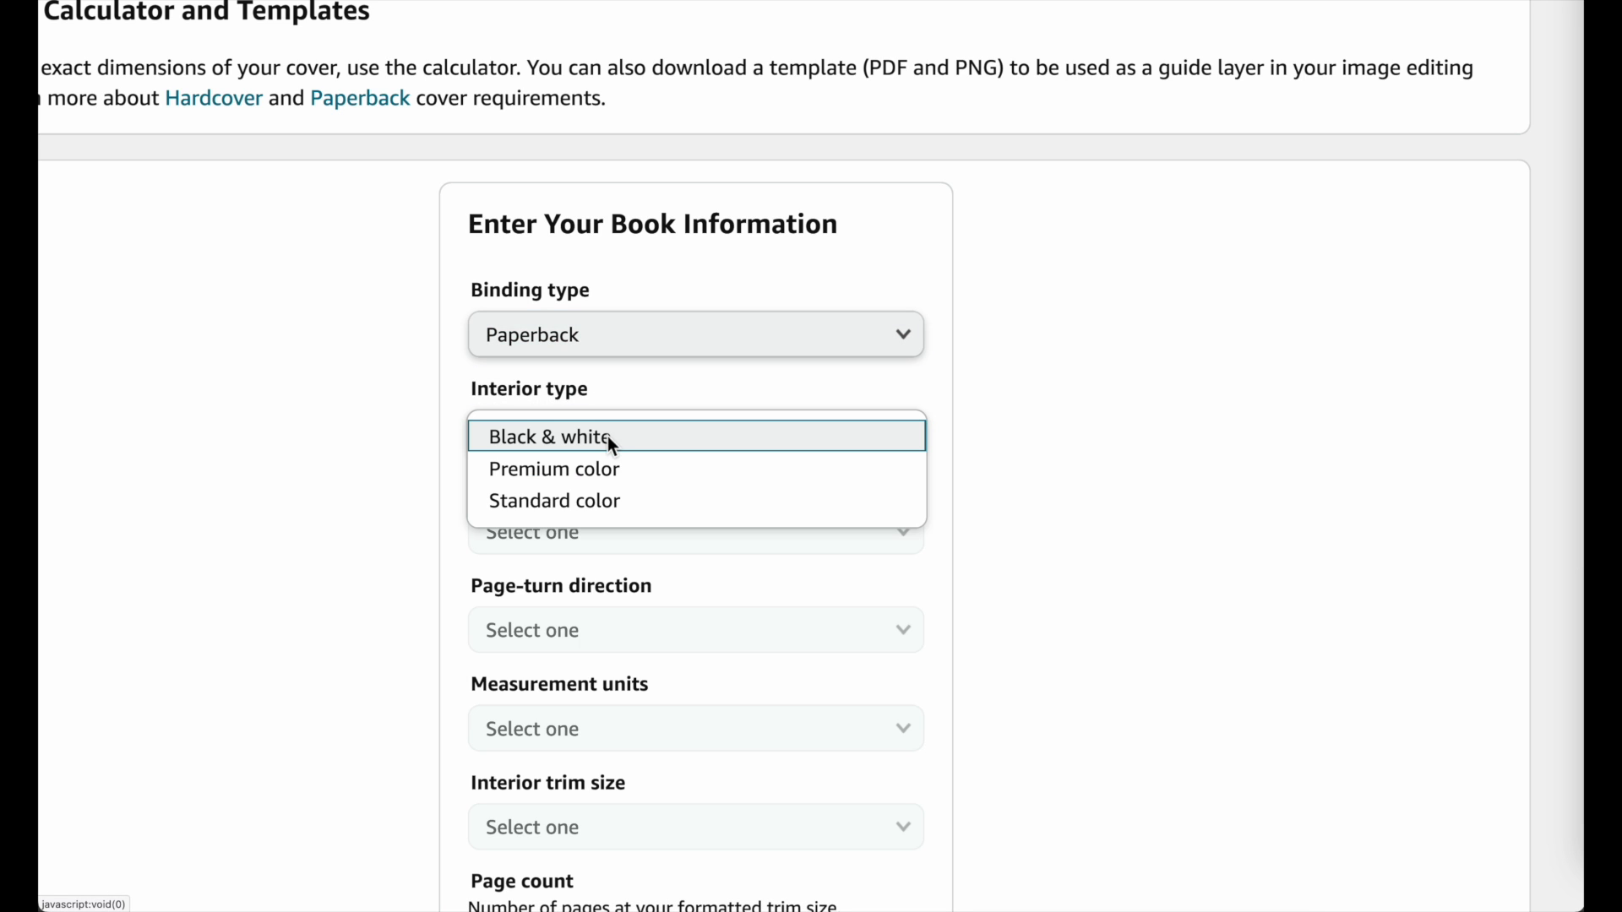
left_click(677, 450)
Set the paper type to White paper and the page-turn direction to Left to Right.
scroll(670, 448, "down", 2)
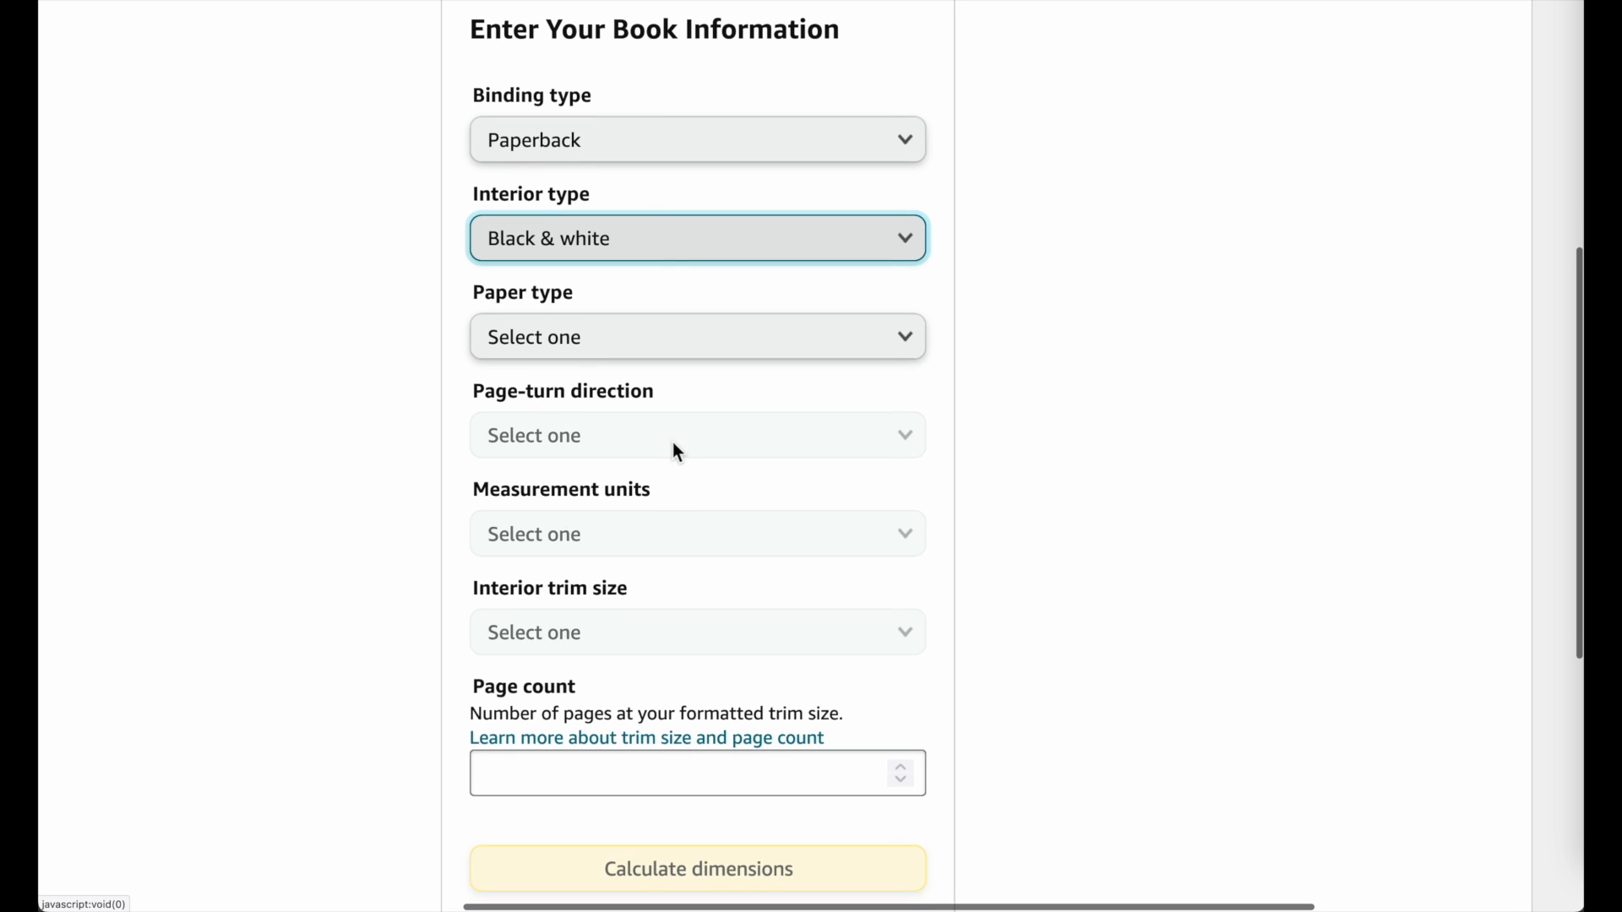
left_click(663, 345)
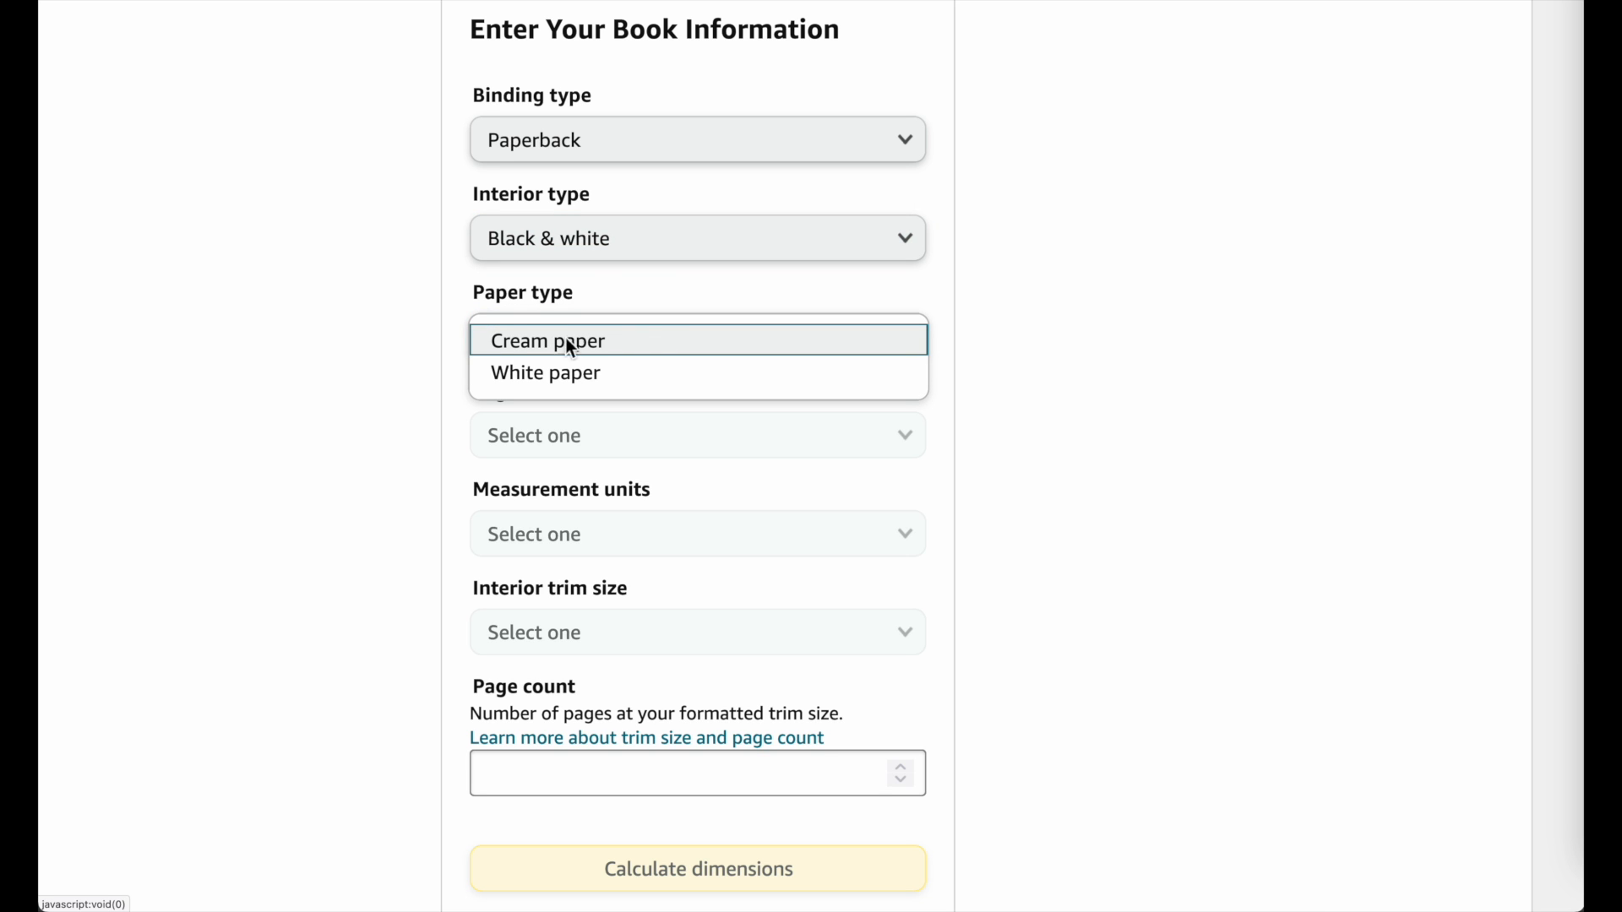
left_click(550, 373)
scroll(550, 373, "down", 2)
left_click(591, 318)
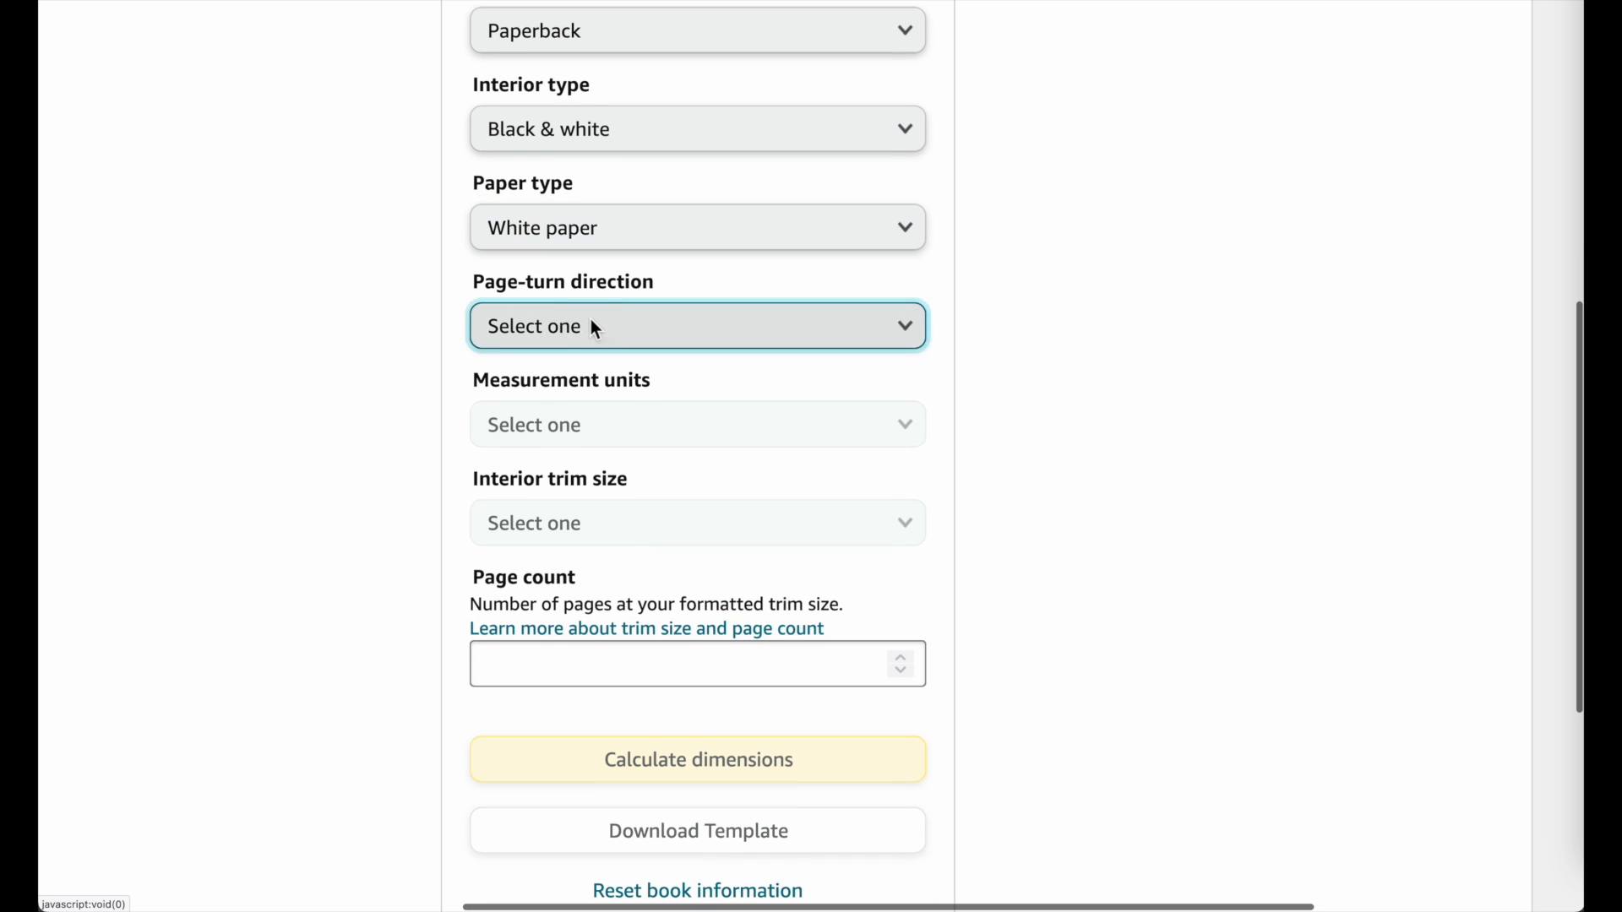
left_click(605, 327)
Choose Inches as the measurement units and 6 x 9 in as the interior trim size.
left_click(624, 425)
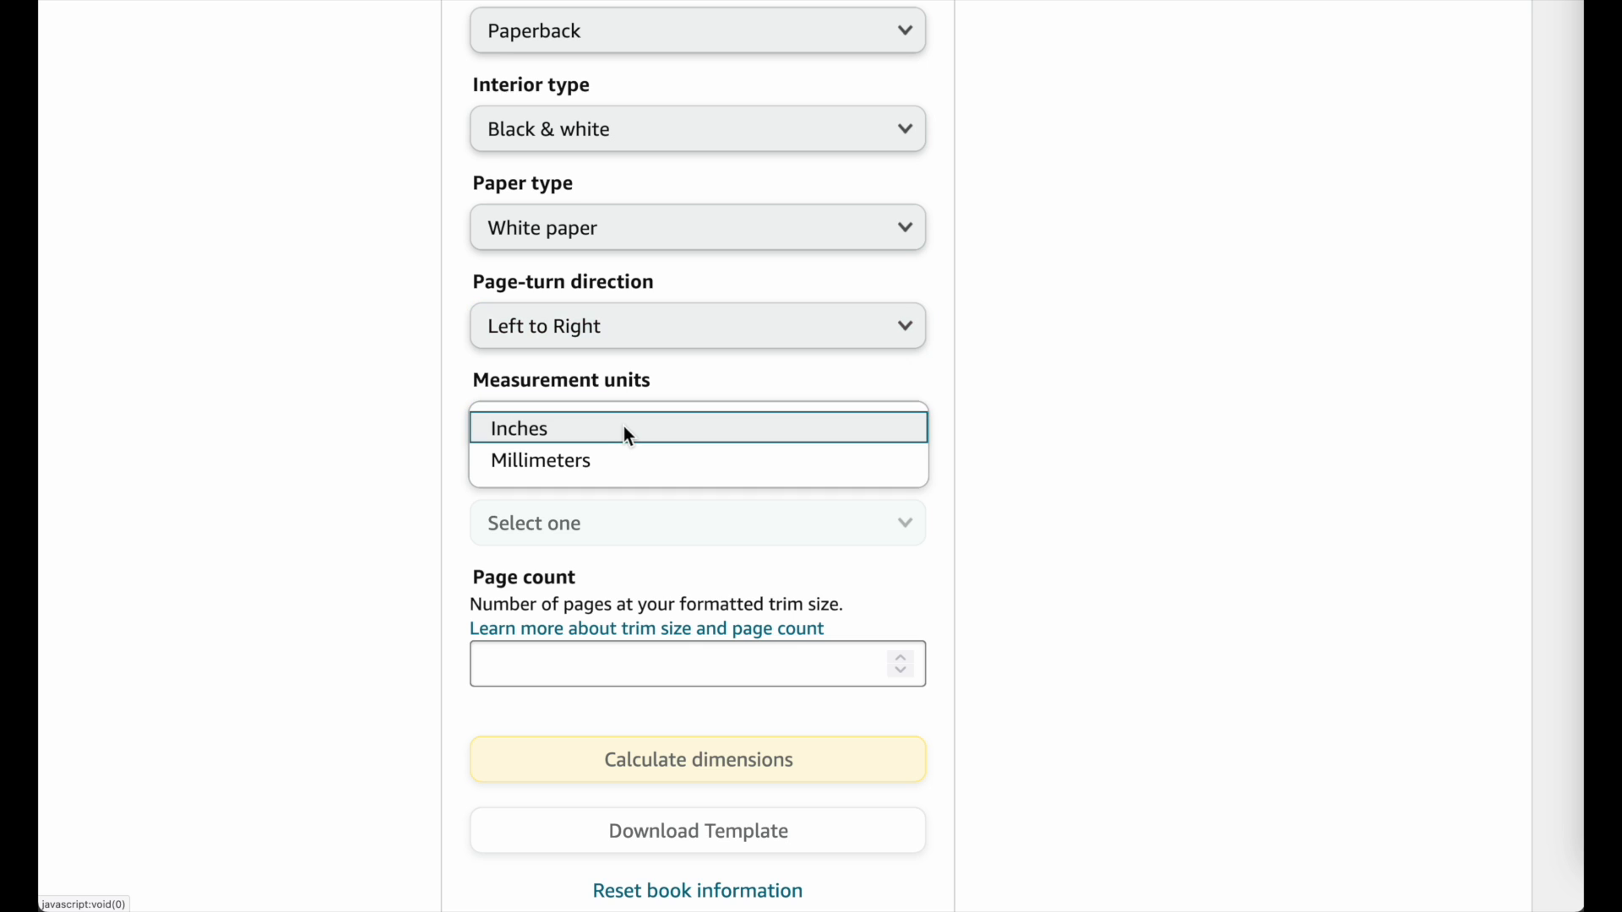
left_click(635, 430)
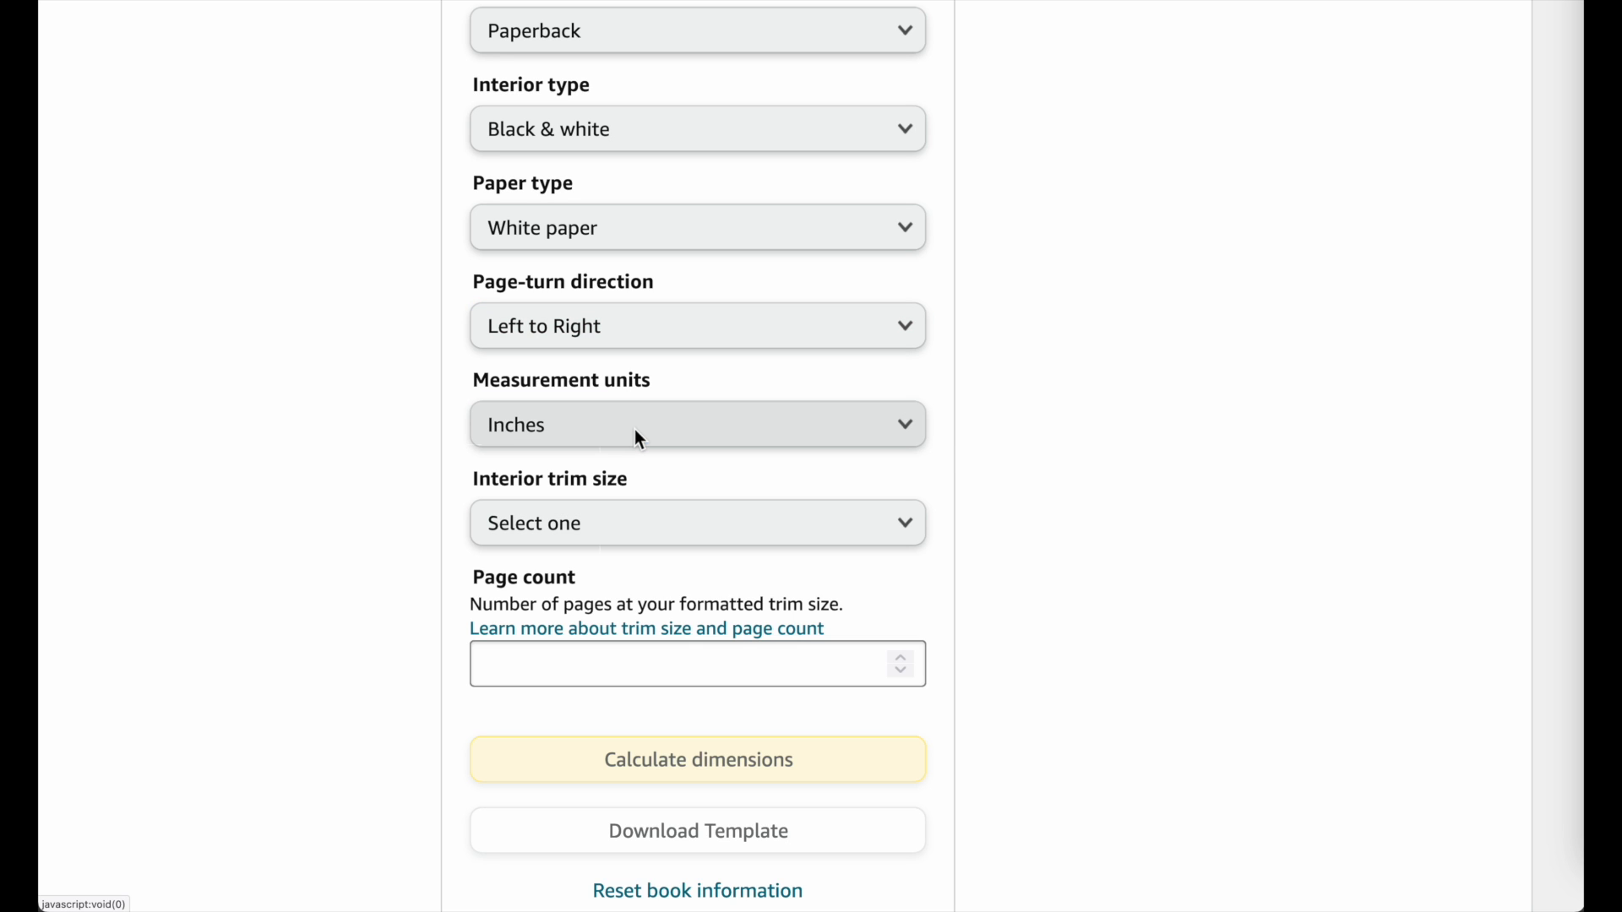
left_click(635, 522)
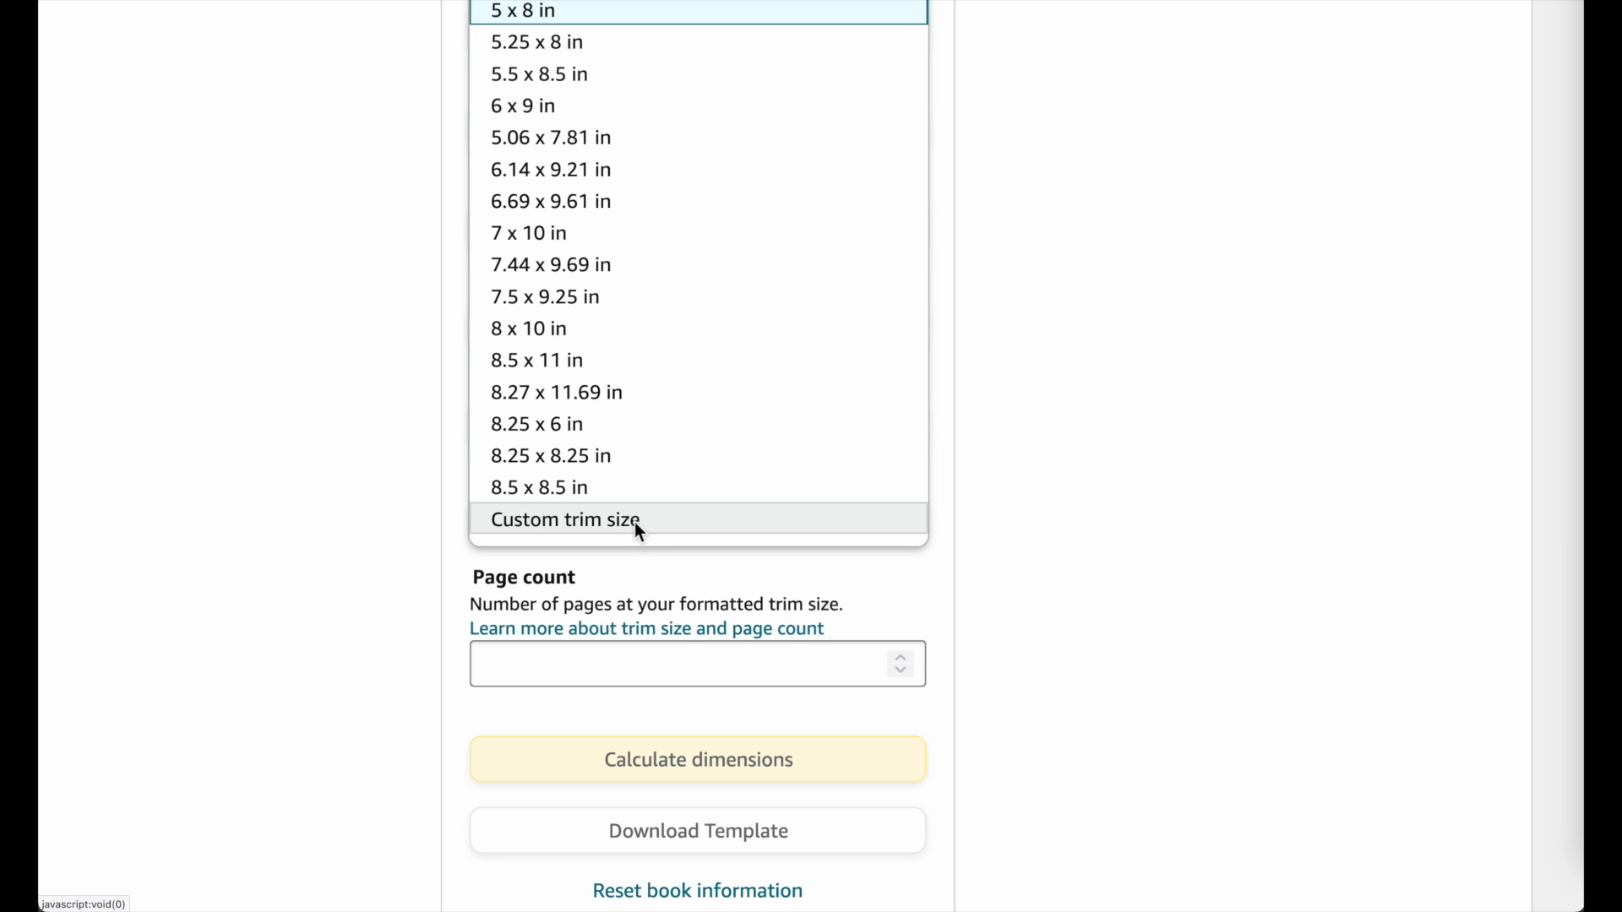
scroll(638, 531, "up", 2)
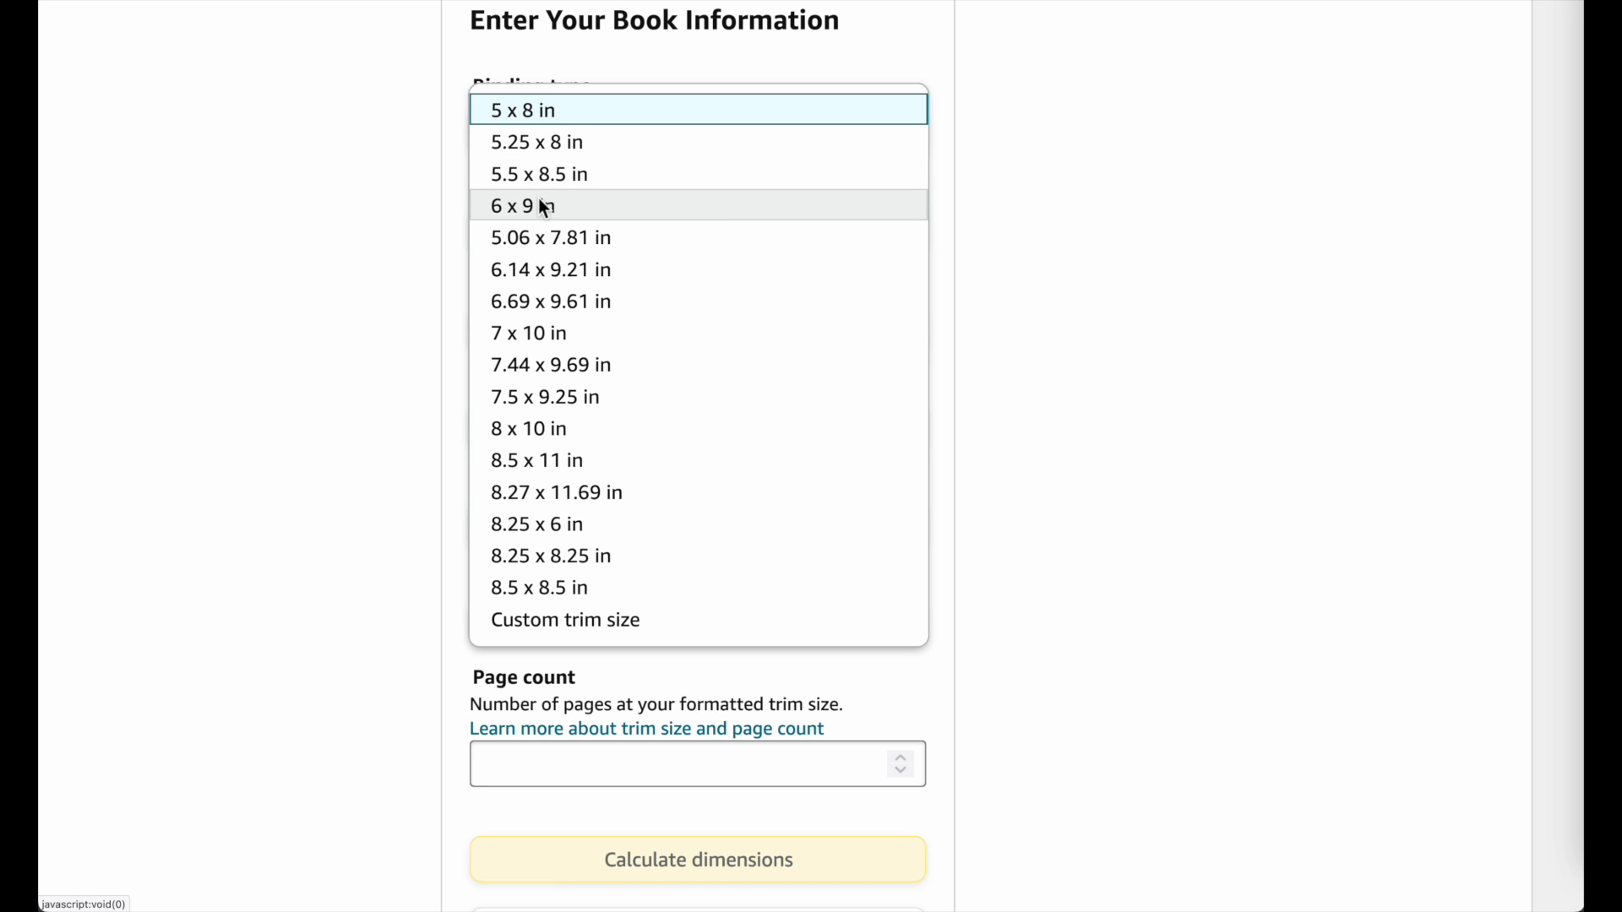
left_click(605, 211)
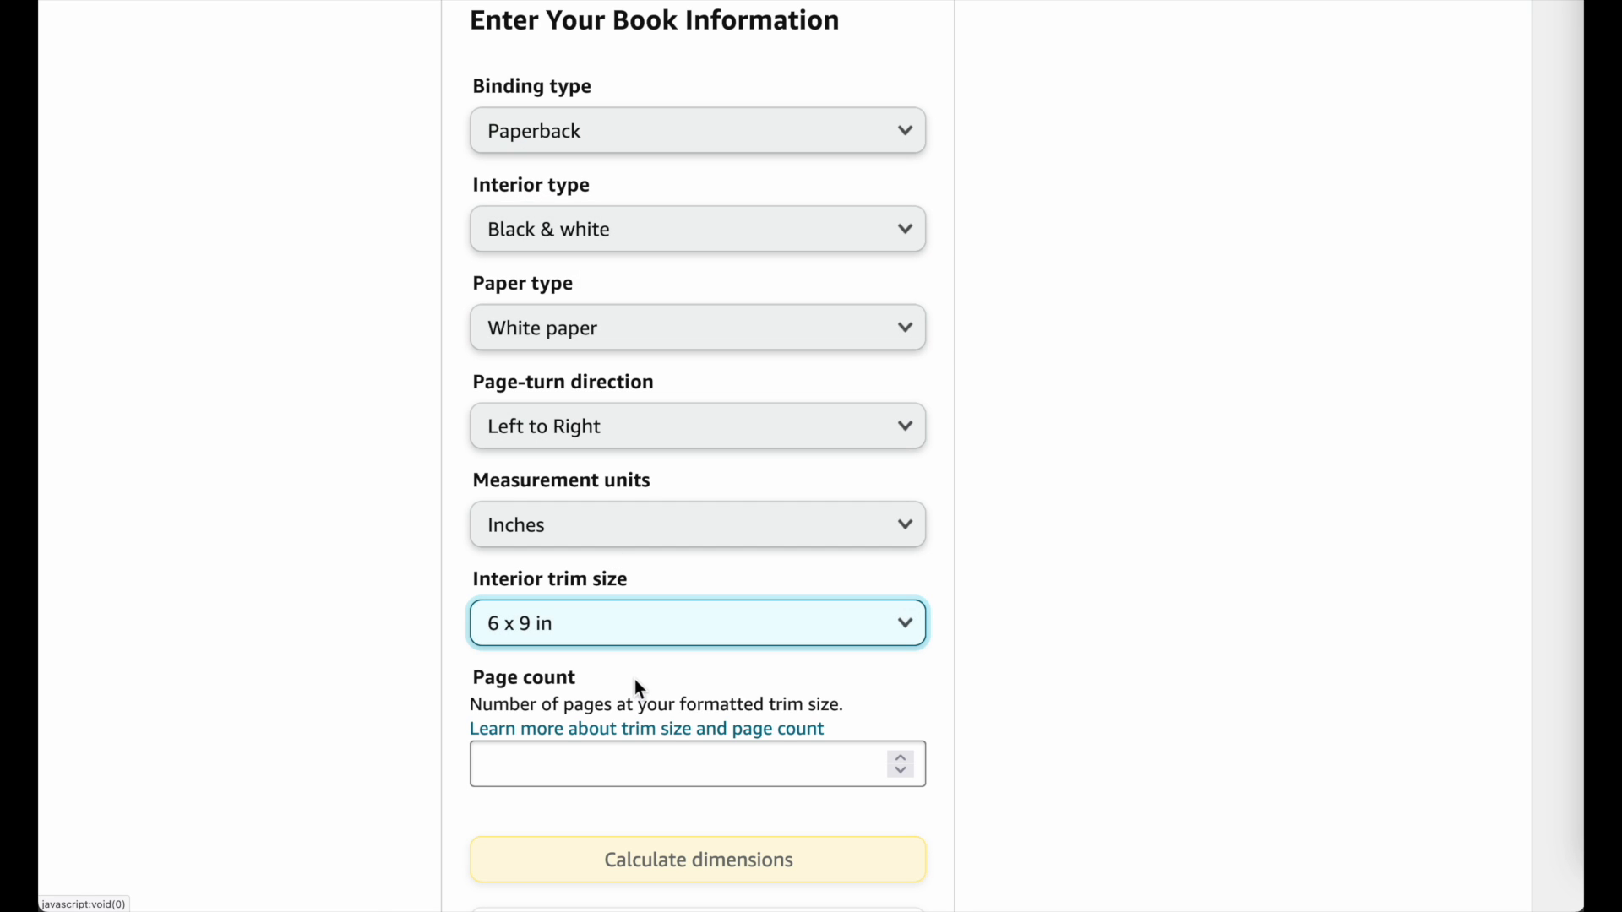
Open KDP Testing PDF_removed.pdf from Downloads to check its total number of pages, and return to the cover calculator in Firefox.
left_click(554, 766)
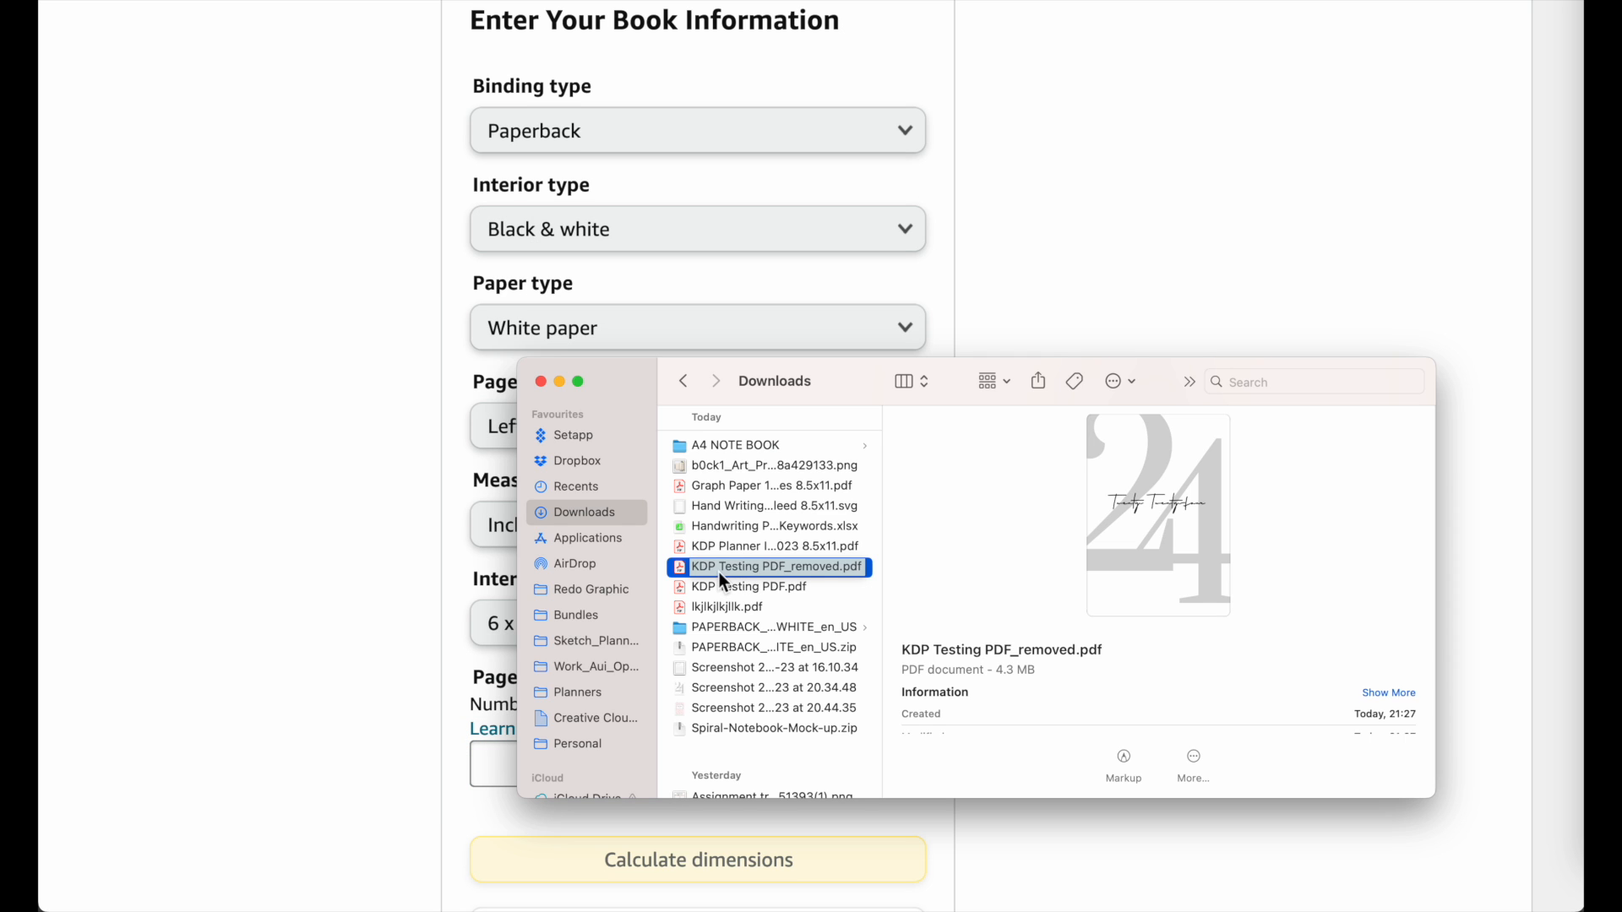
double_click(718, 571)
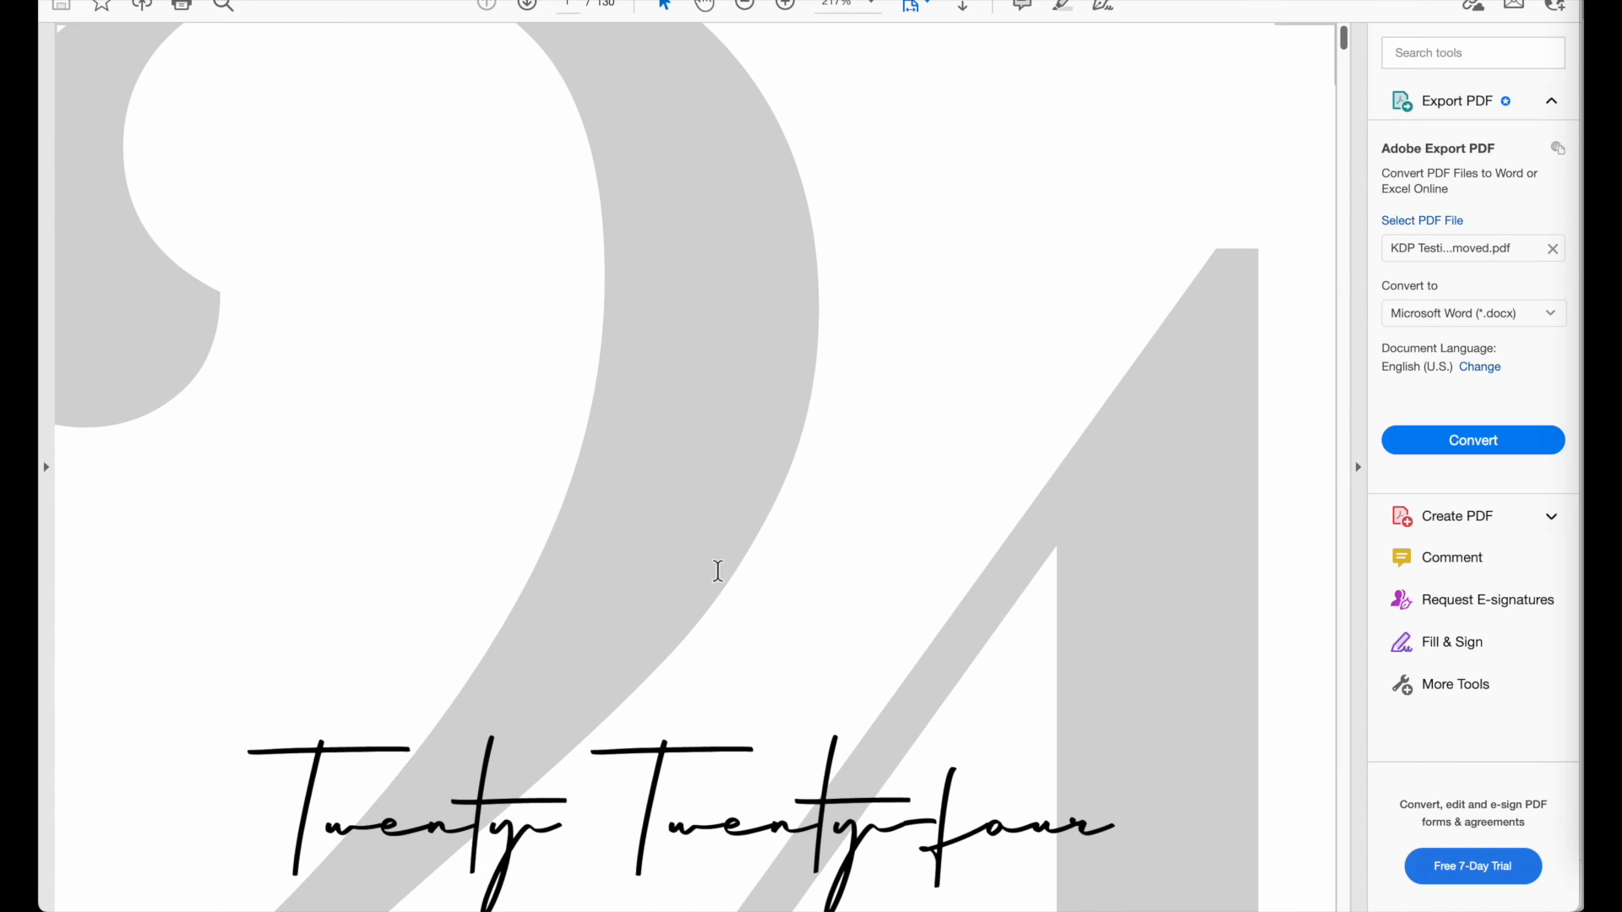
scroll(719, 581, "down", 1)
scroll(717, 582, "down", 10)
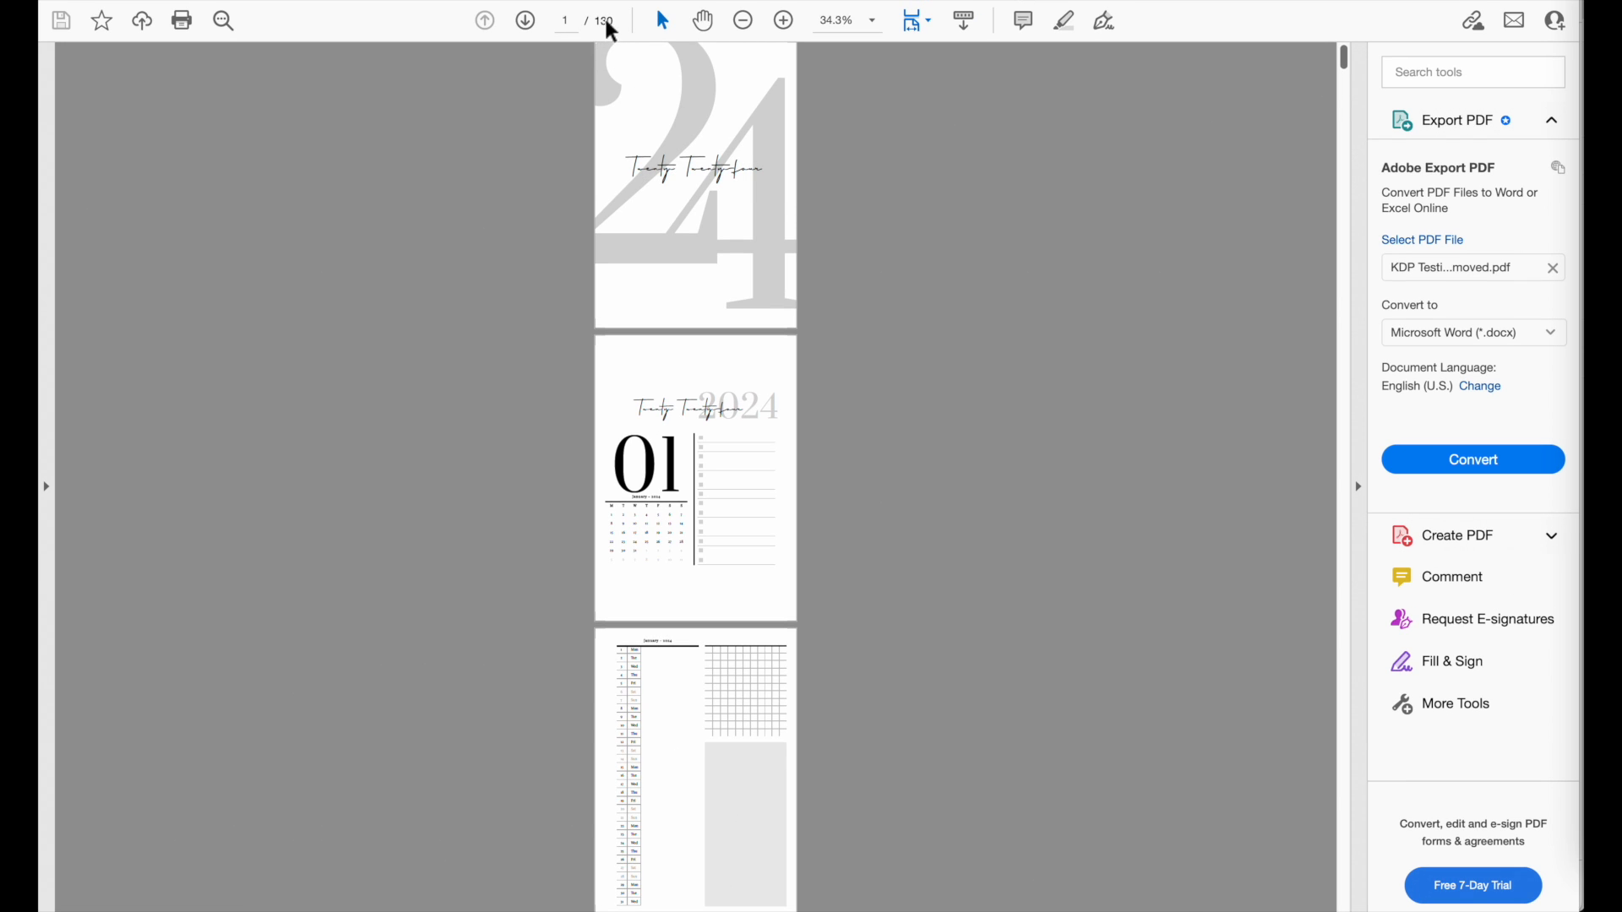
left_click(1603, 629)
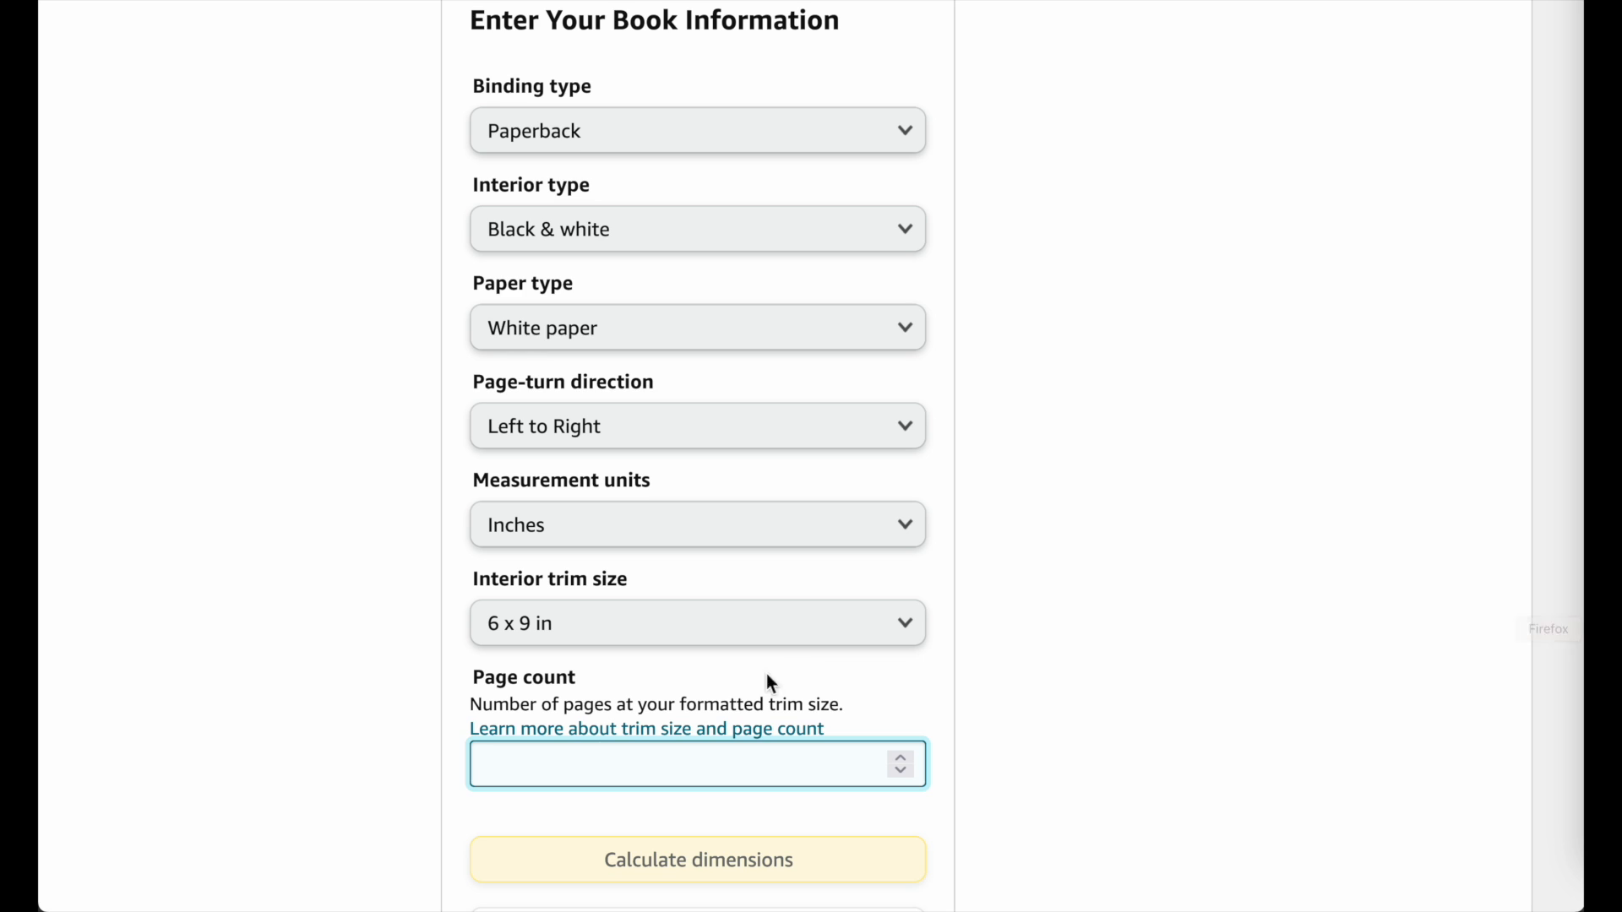
Set the page count to 130 and calculate the cover dimensions.
type("130")
left_click(962, 735)
scroll(828, 610, "down", 4)
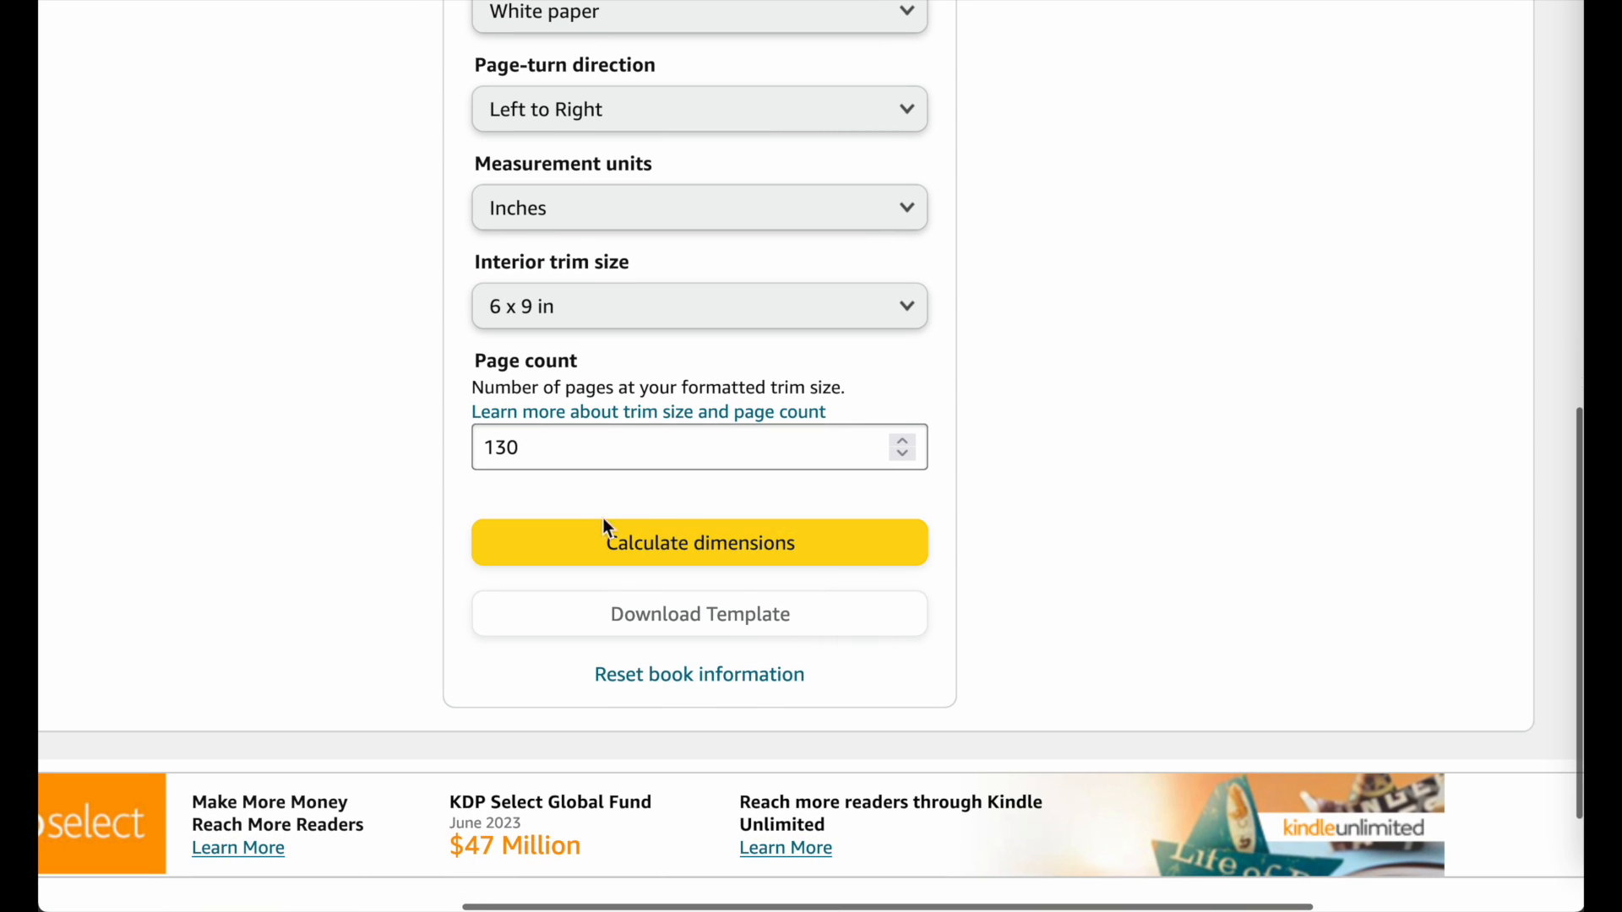
left_click(817, 551)
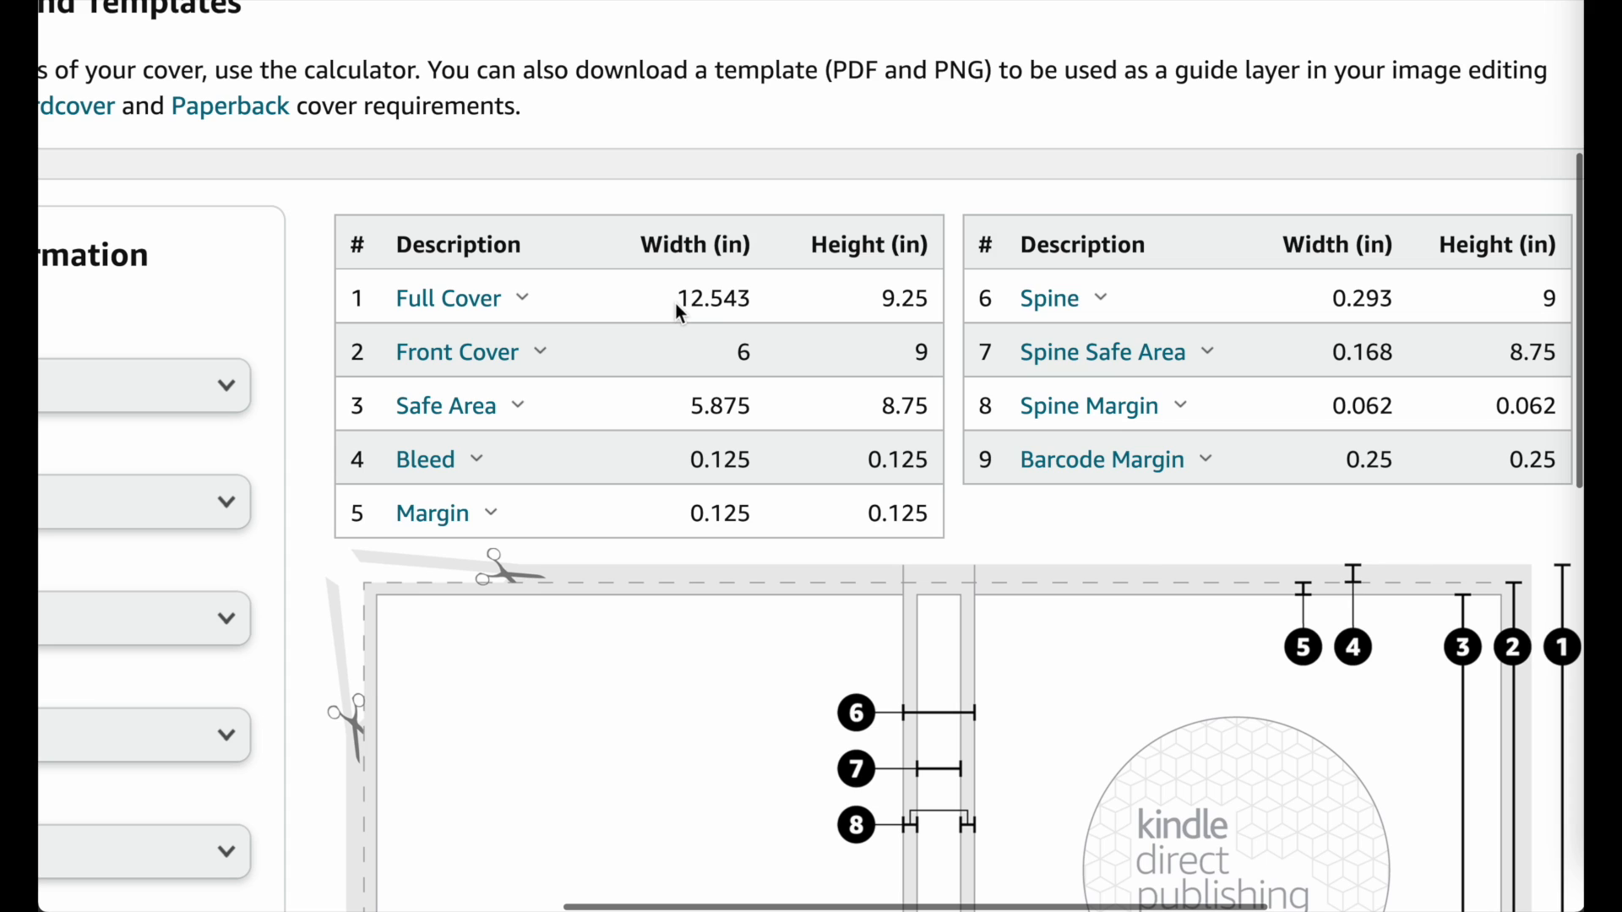
Highlight the full cover's width and height in the calculated dimensions table.
left_click_drag(682, 311, 749, 311)
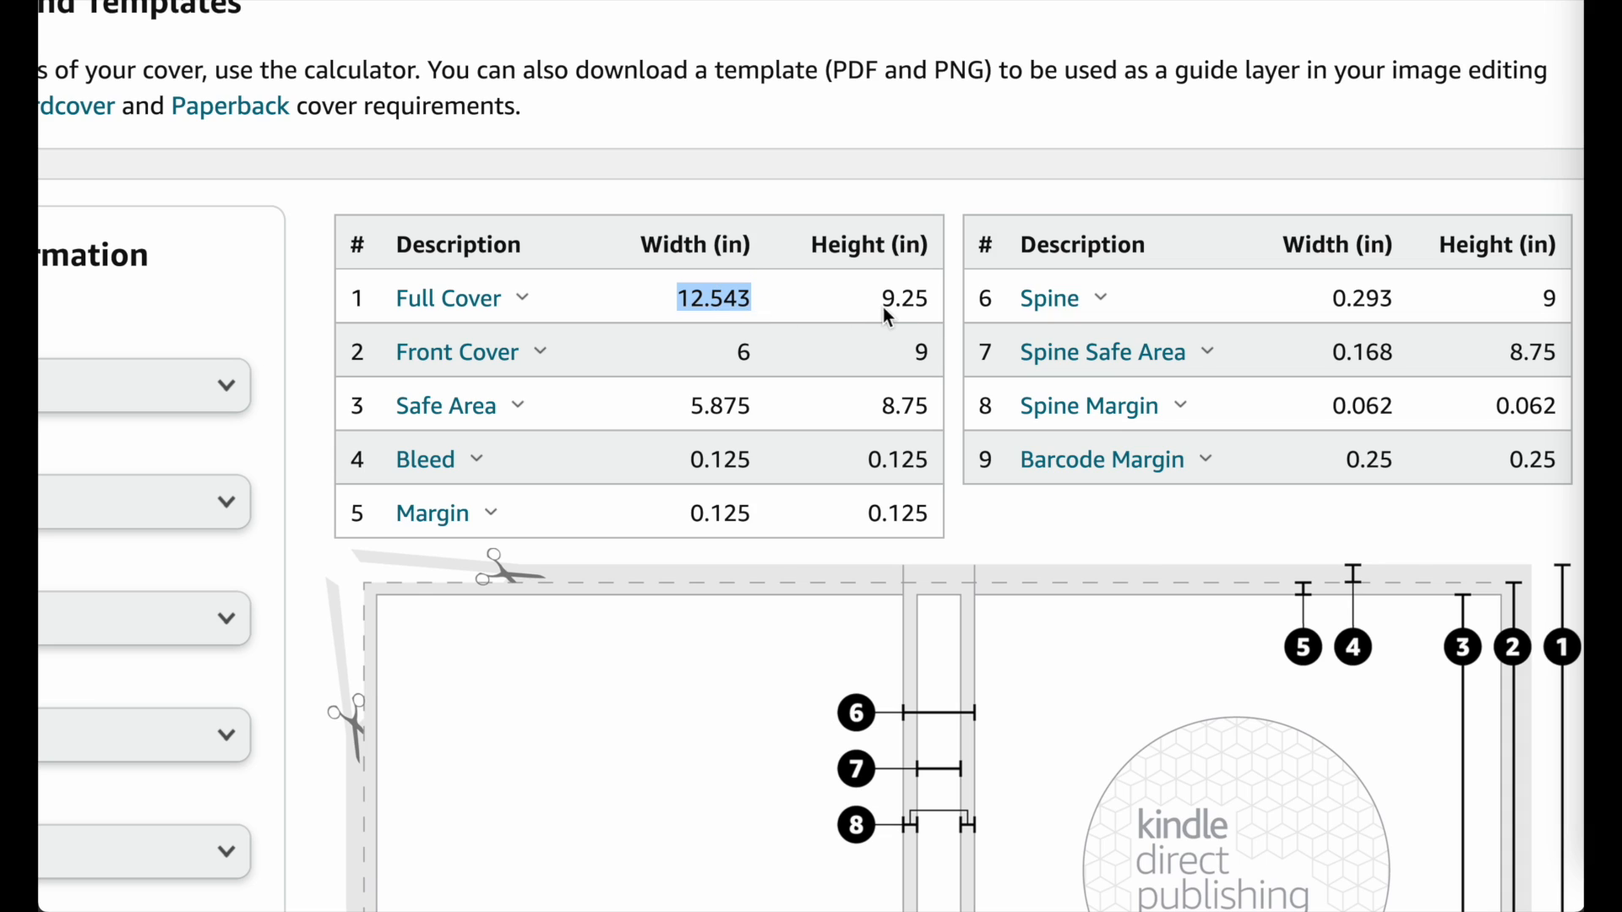
left_click_drag(884, 308, 929, 312)
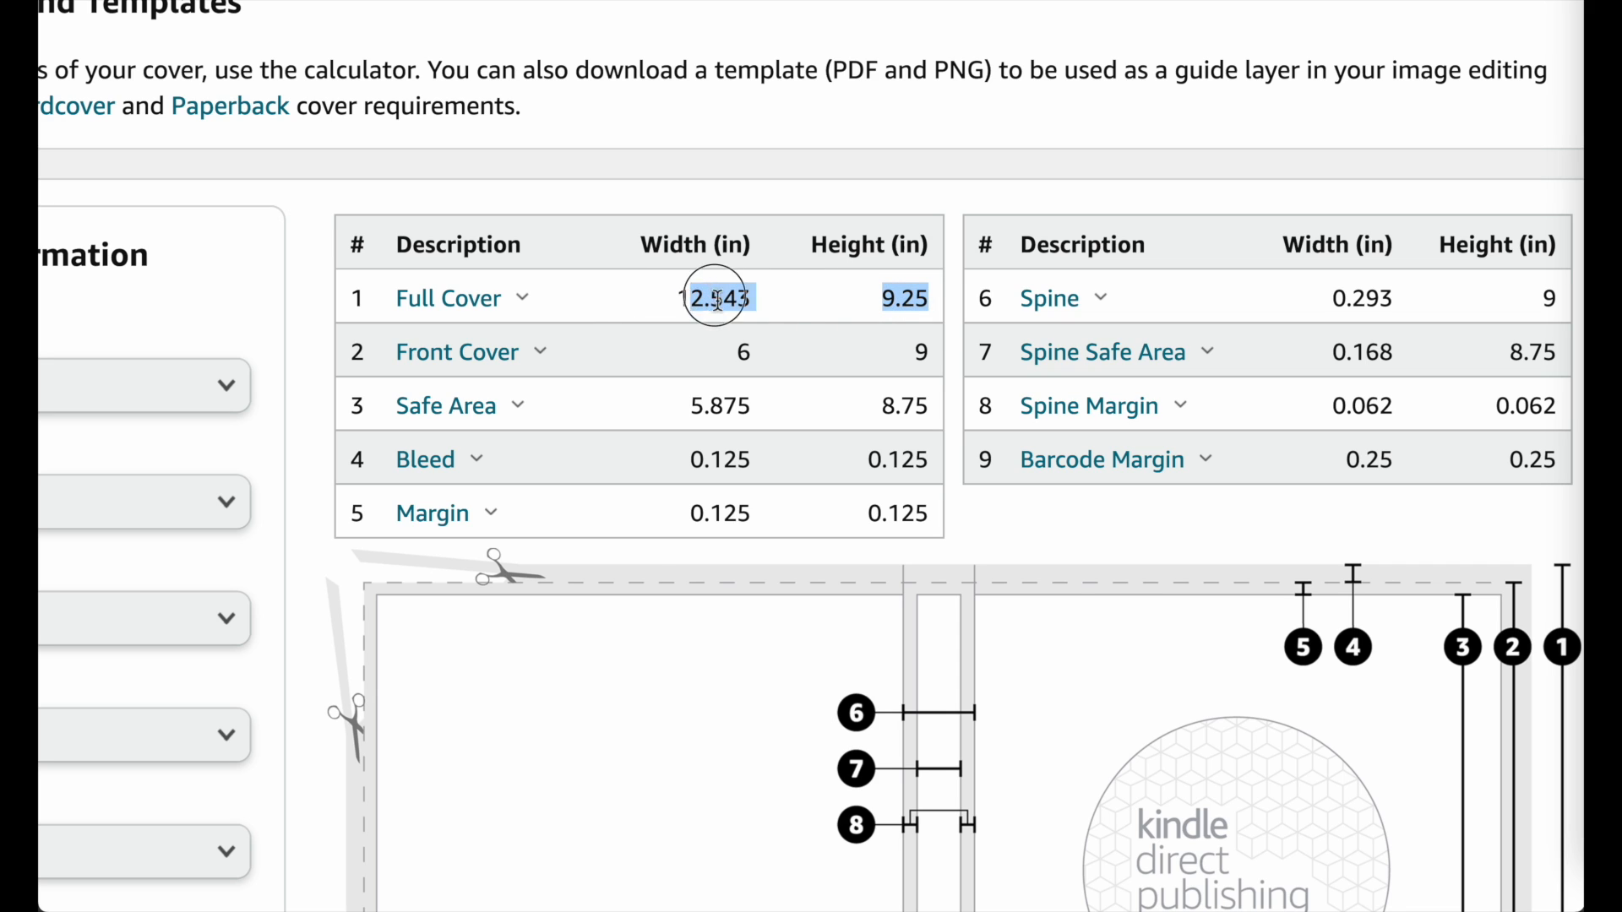
left_click_drag(750, 301, 655, 296)
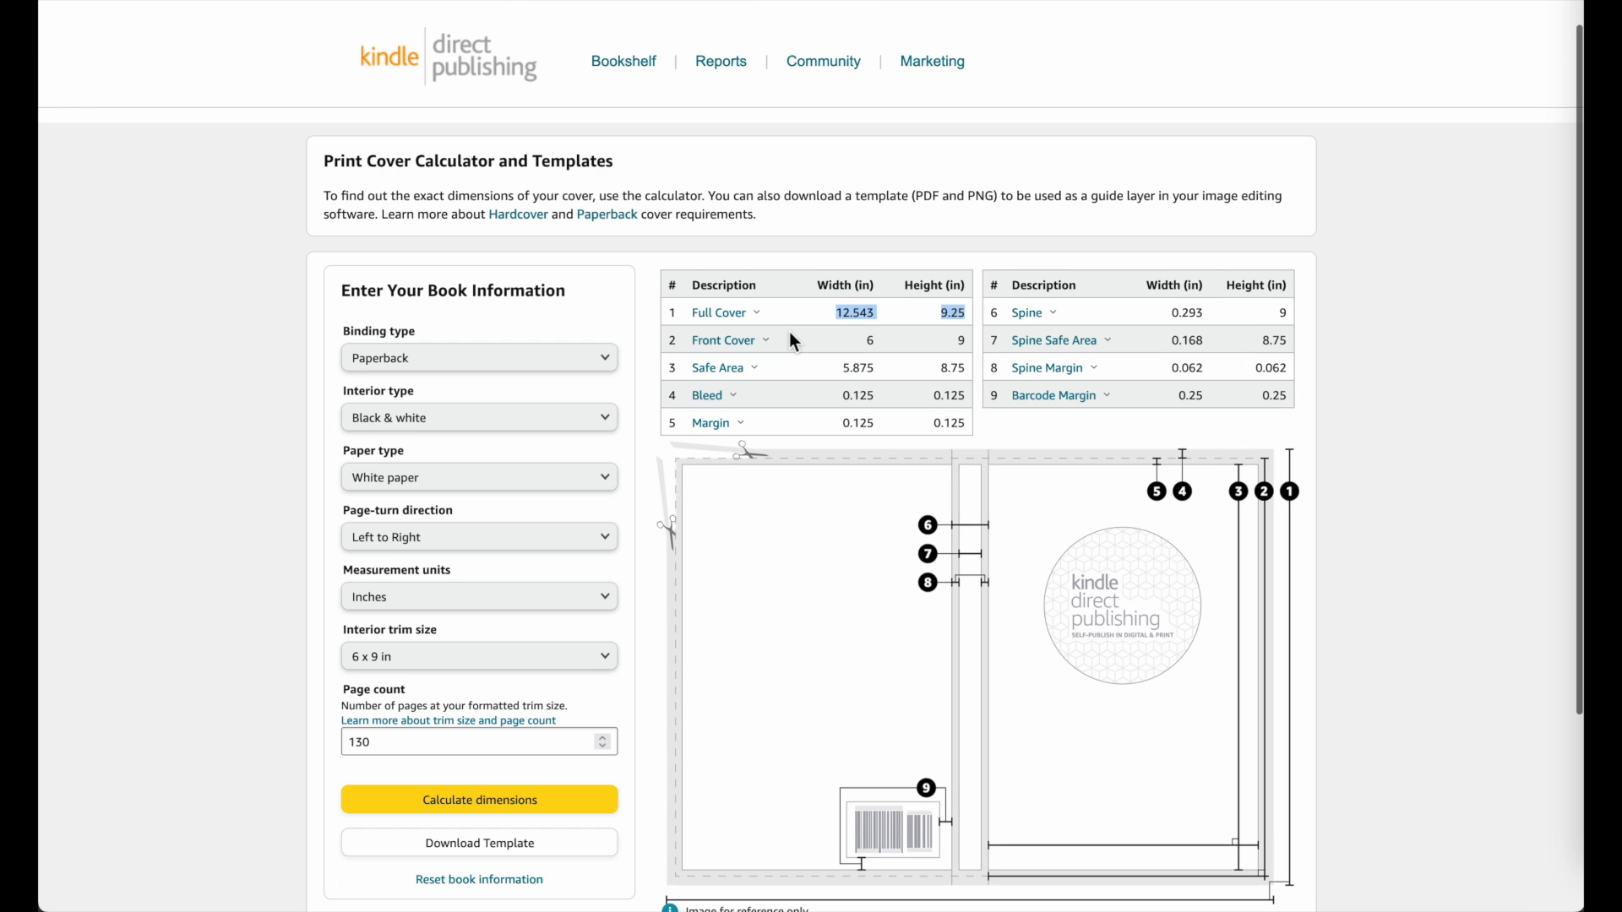
Download the KDP cover template for these dimensions and switch to the pink heart-patterned 2024 cover design in Planify Pro.
scroll(584, 355, "down", 3)
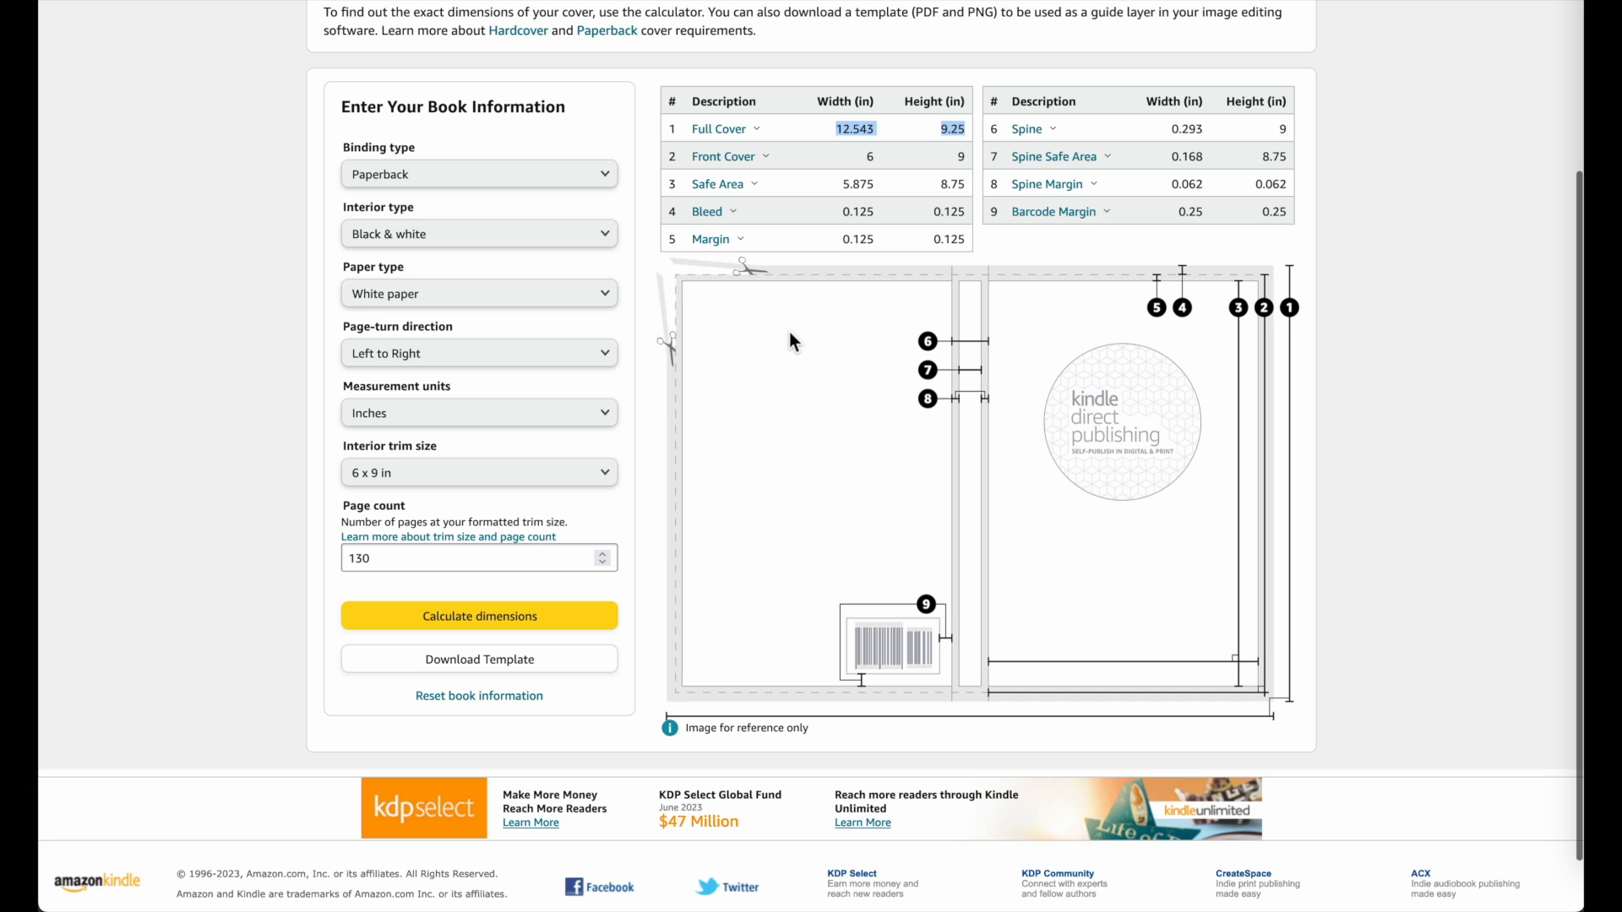
left_click(509, 662)
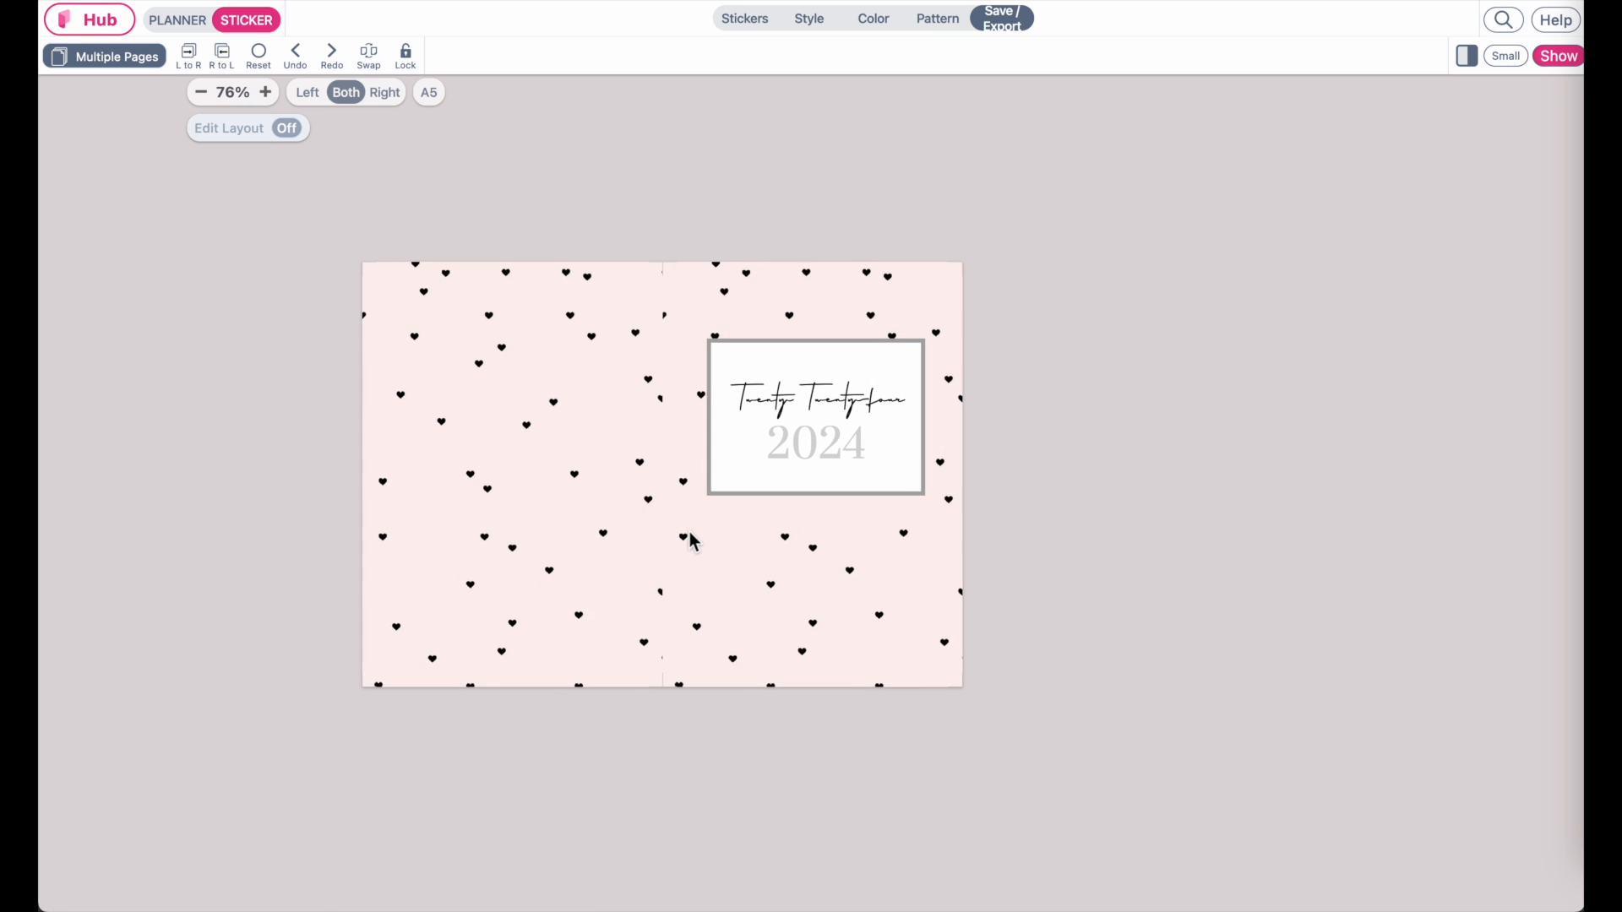
scroll(691, 541, "up", 2)
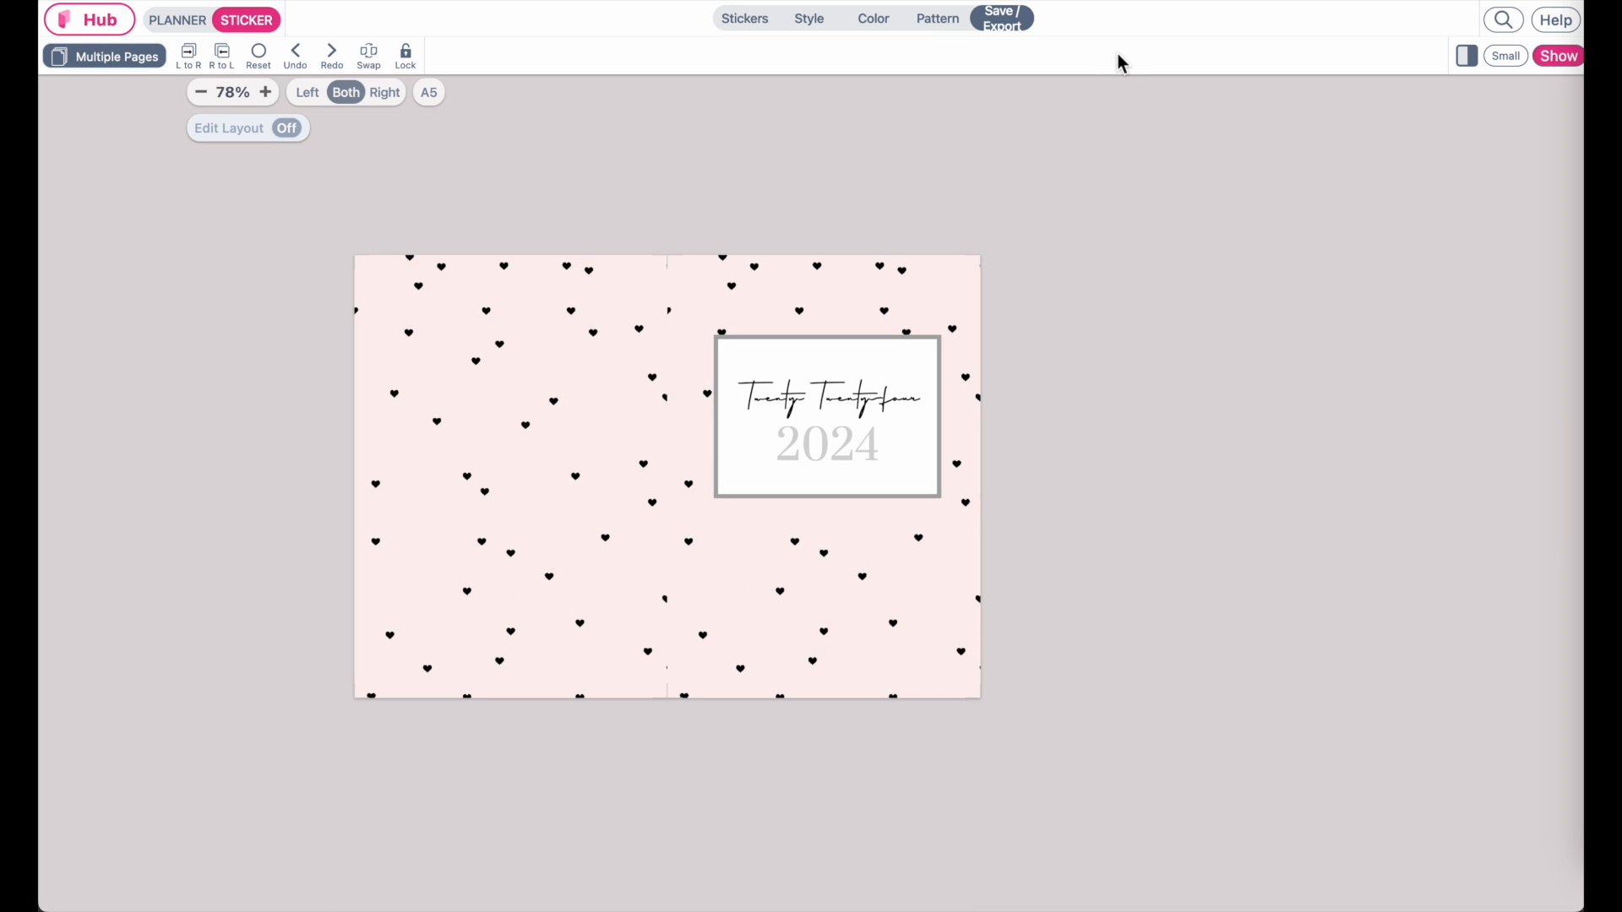
Open the editor for adding or removing custom planner sizes for the 2024 cover design.
scroll(621, 554, "up", 10)
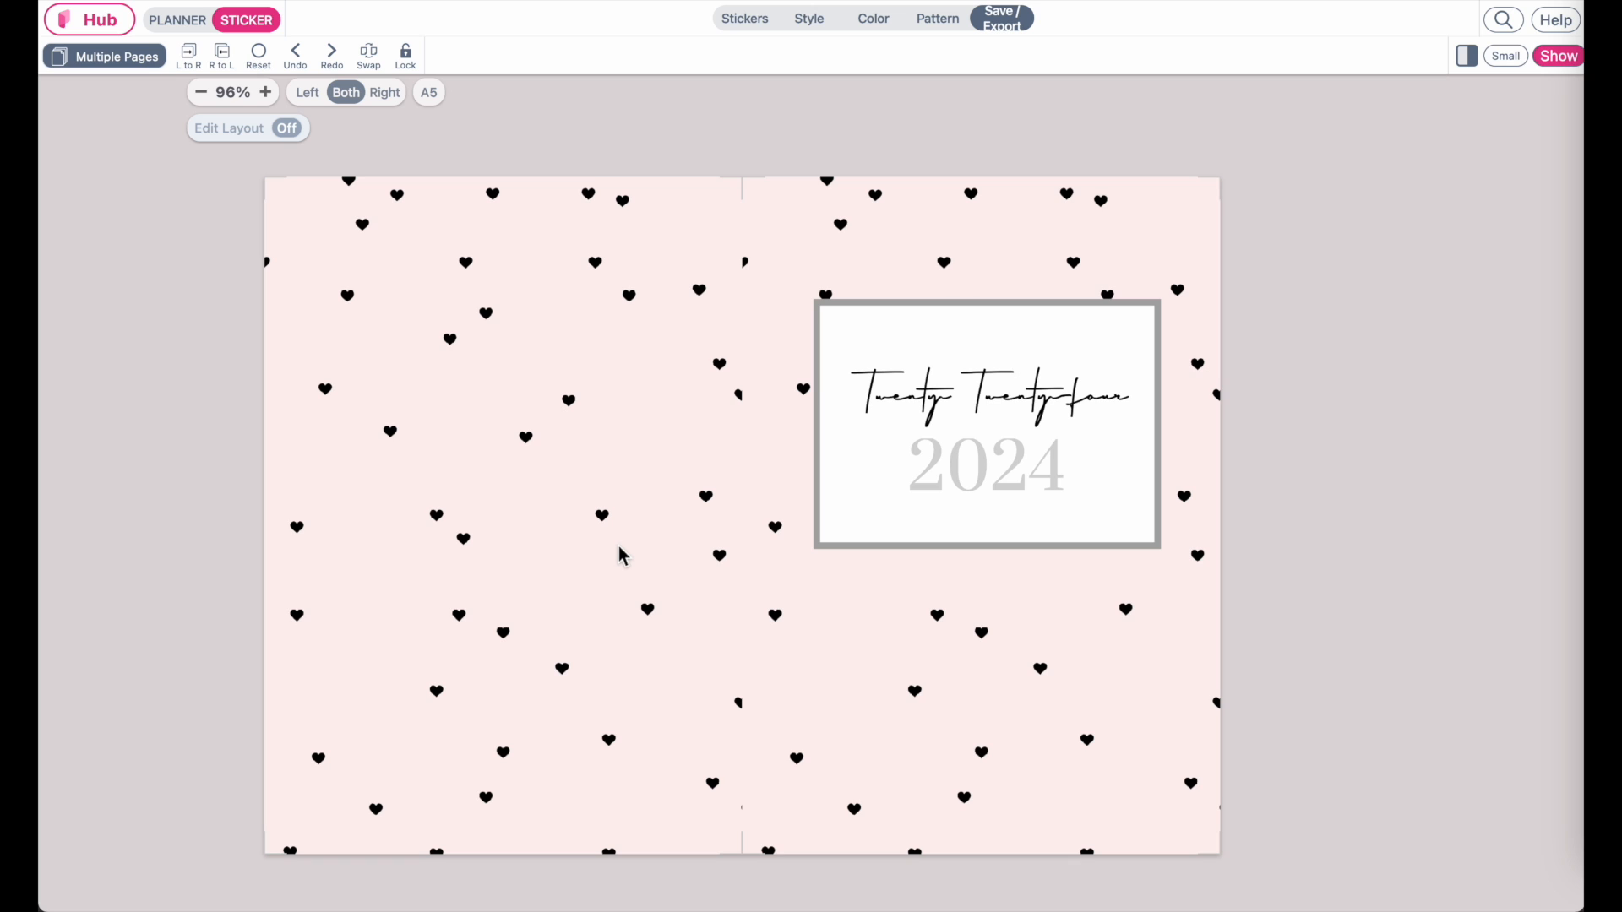
left_click(137, 58)
left_click(135, 60)
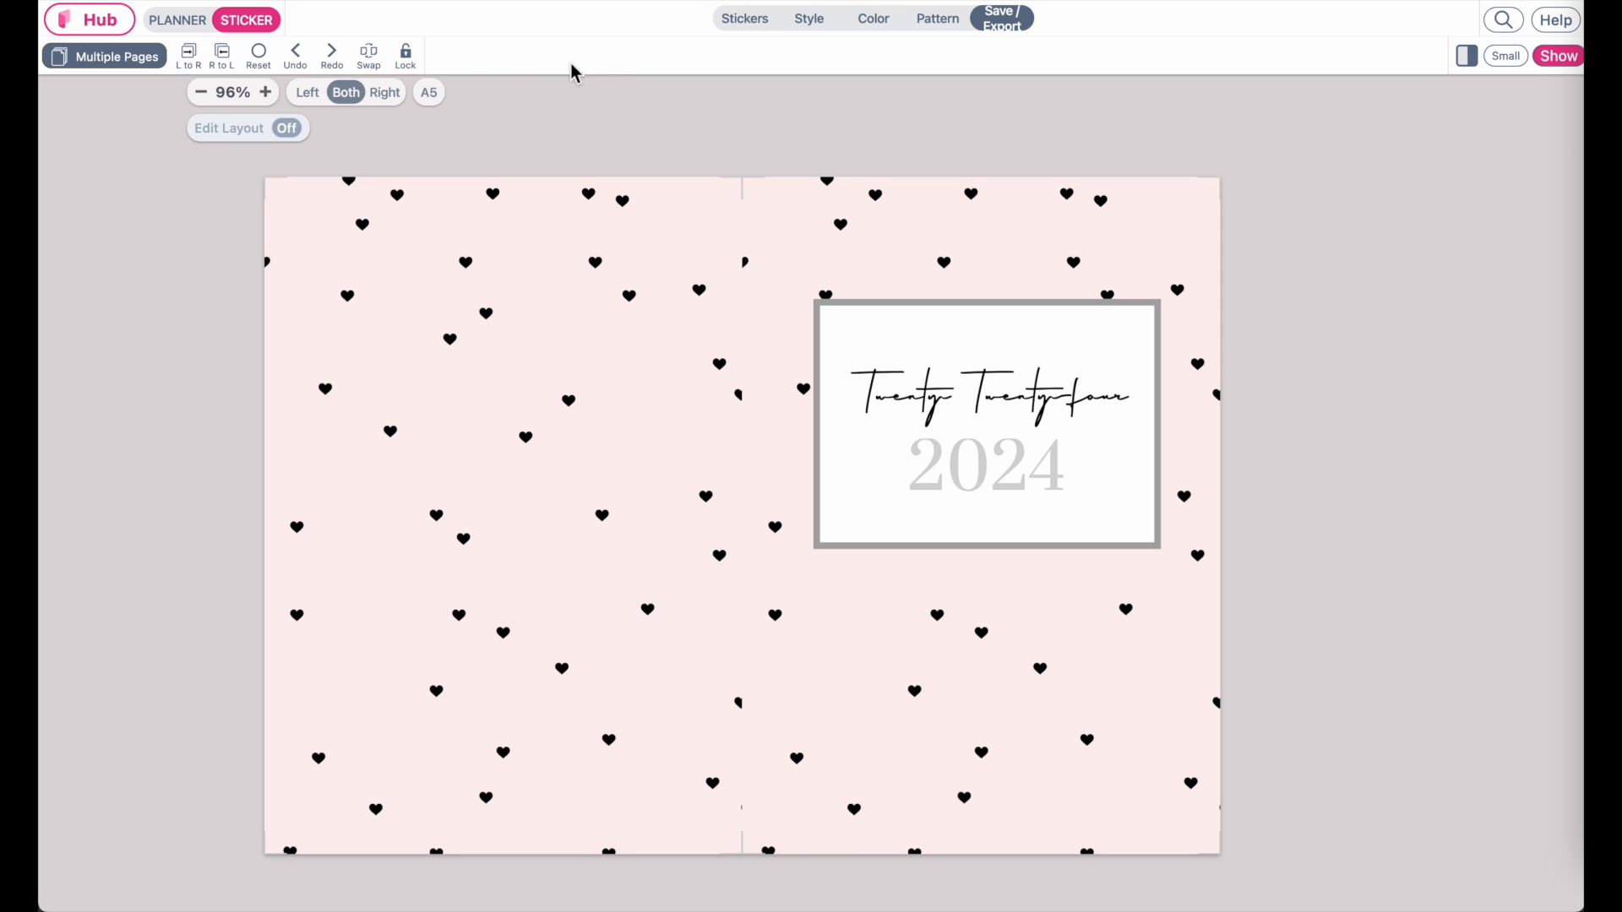
left_click(1558, 58)
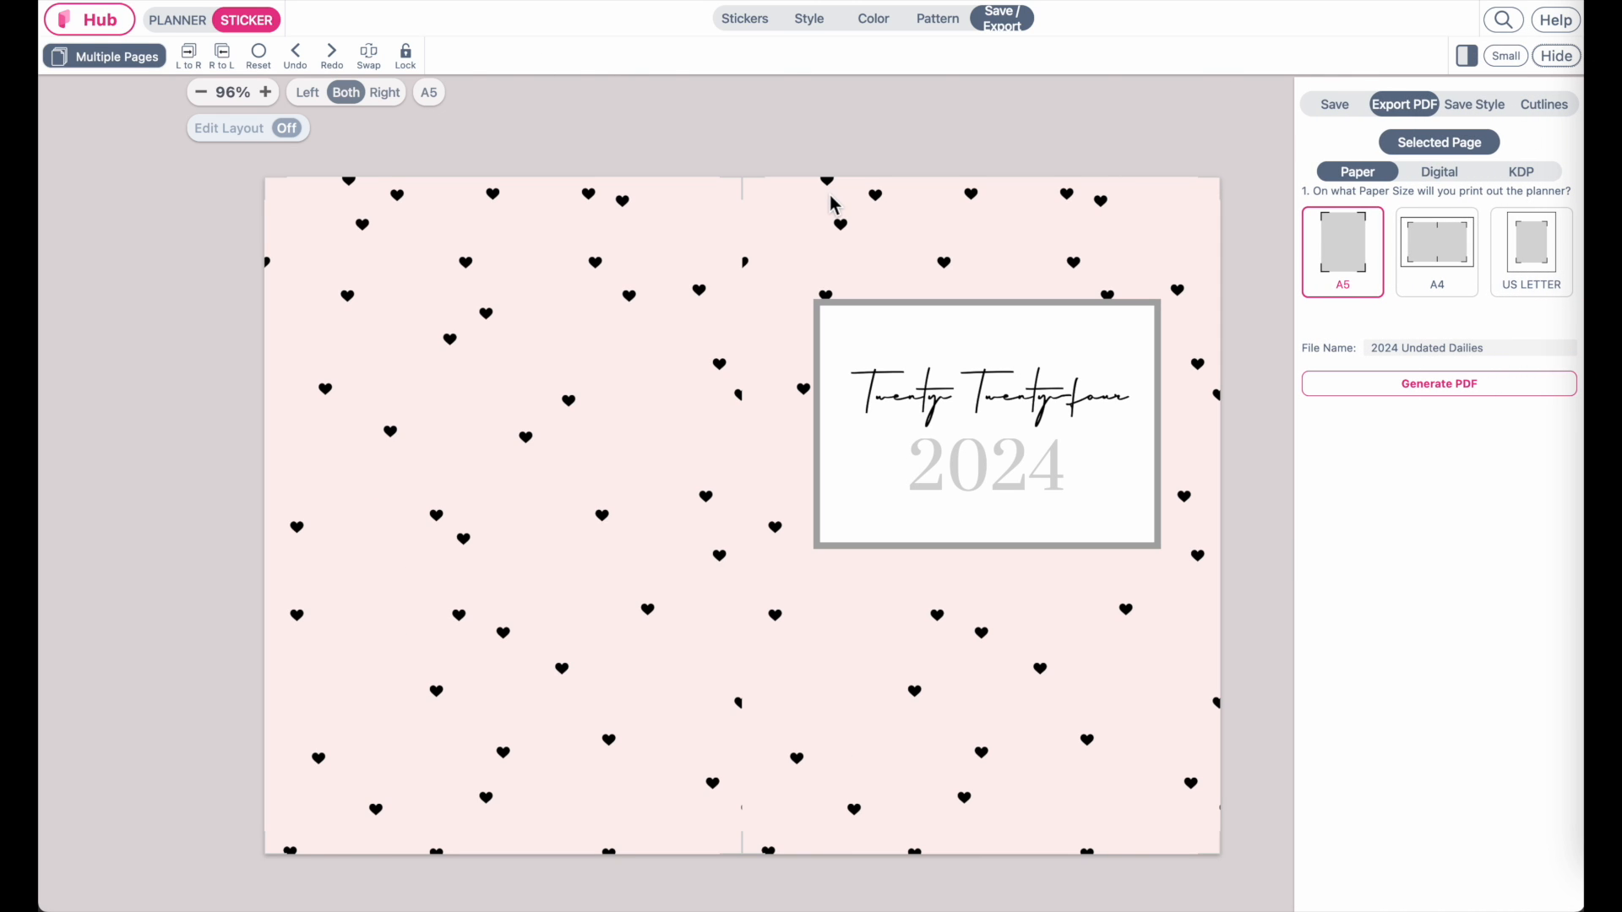
left_click(180, 24)
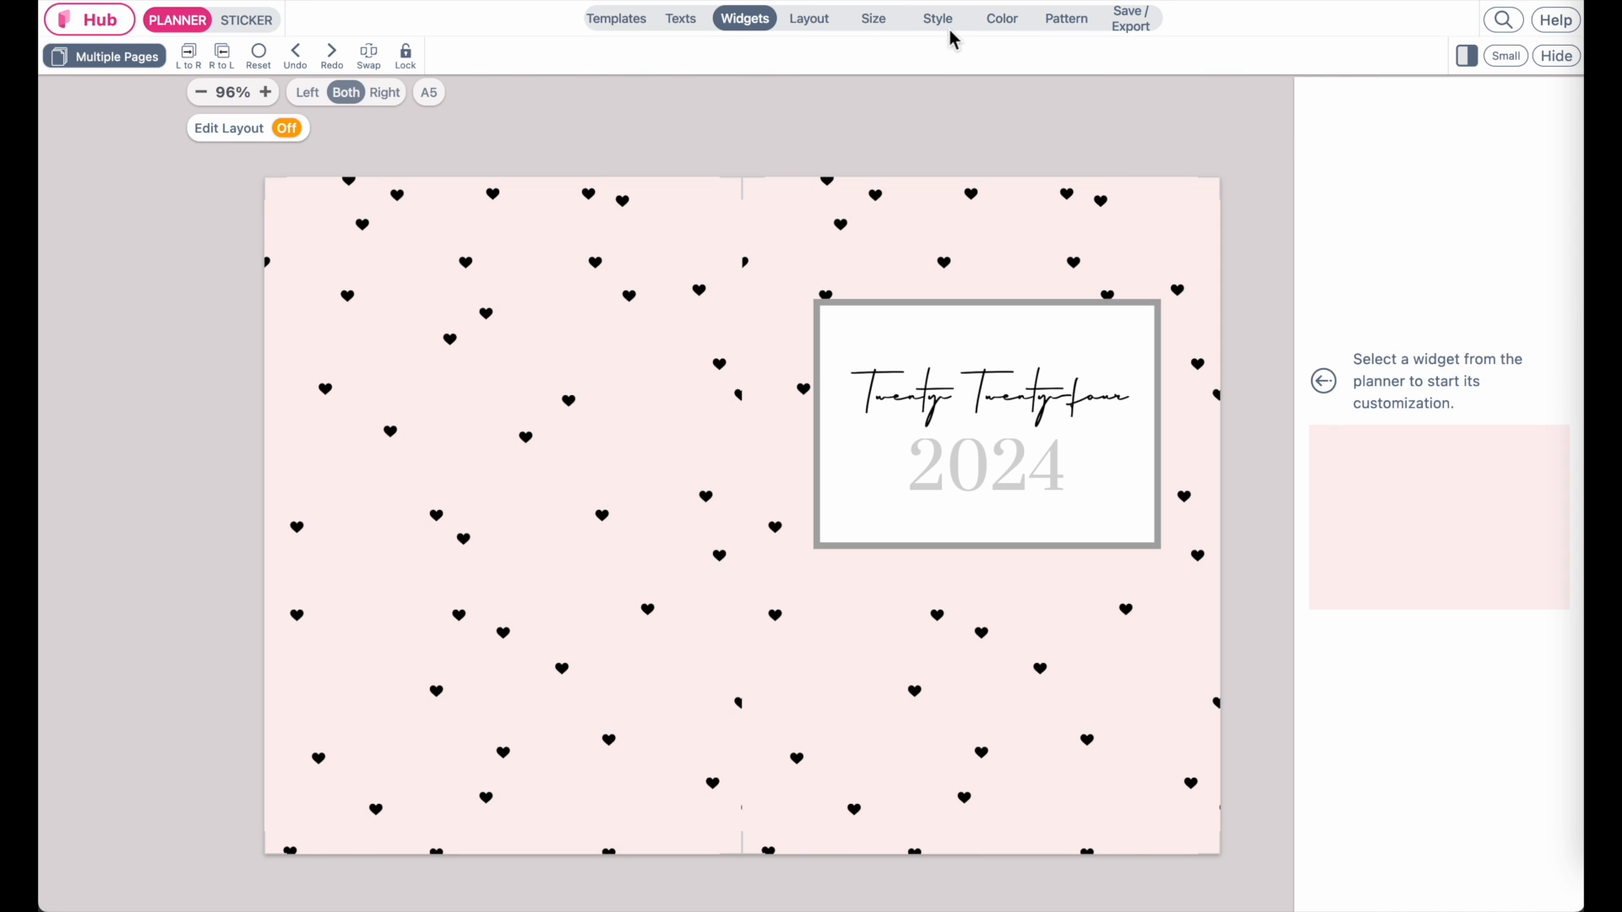
left_click(875, 25)
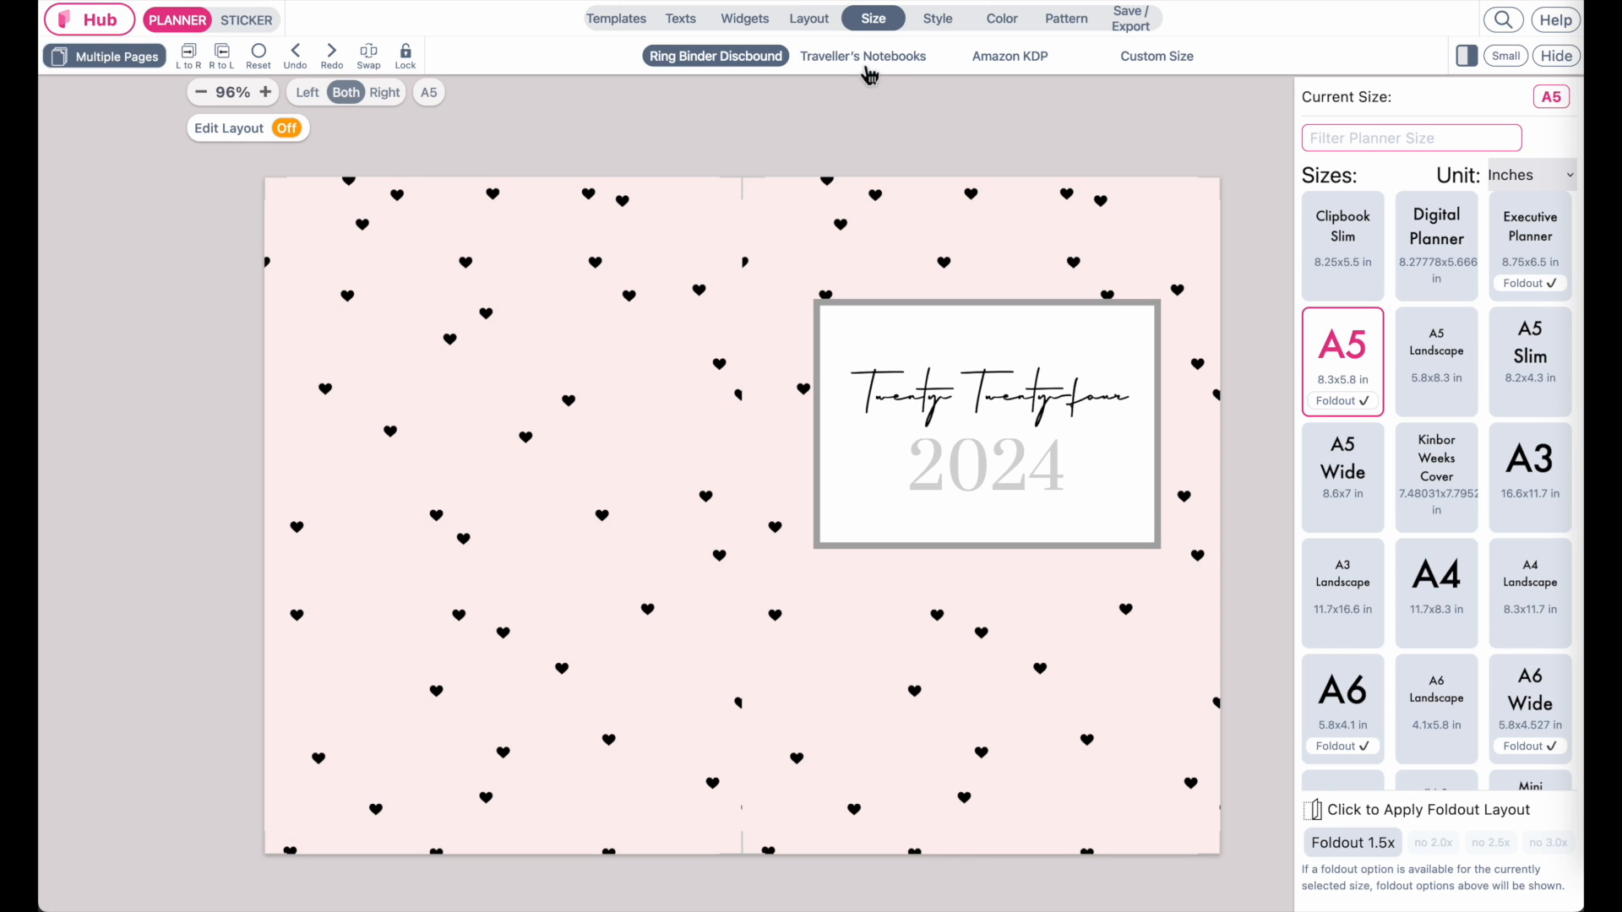
left_click(1155, 59)
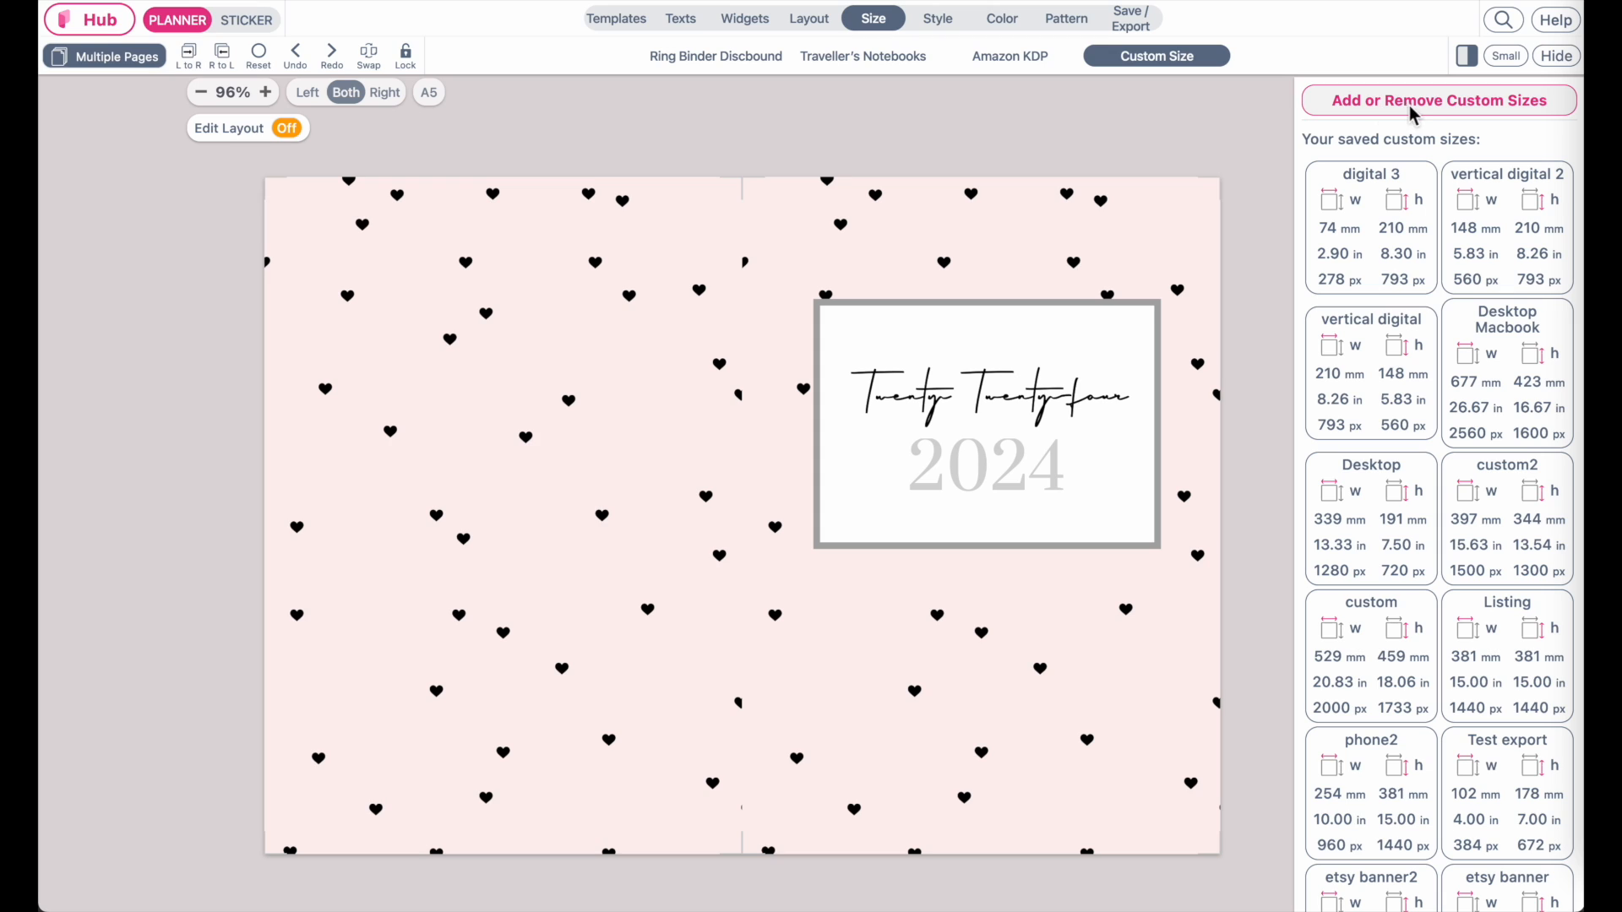
left_click(1498, 108)
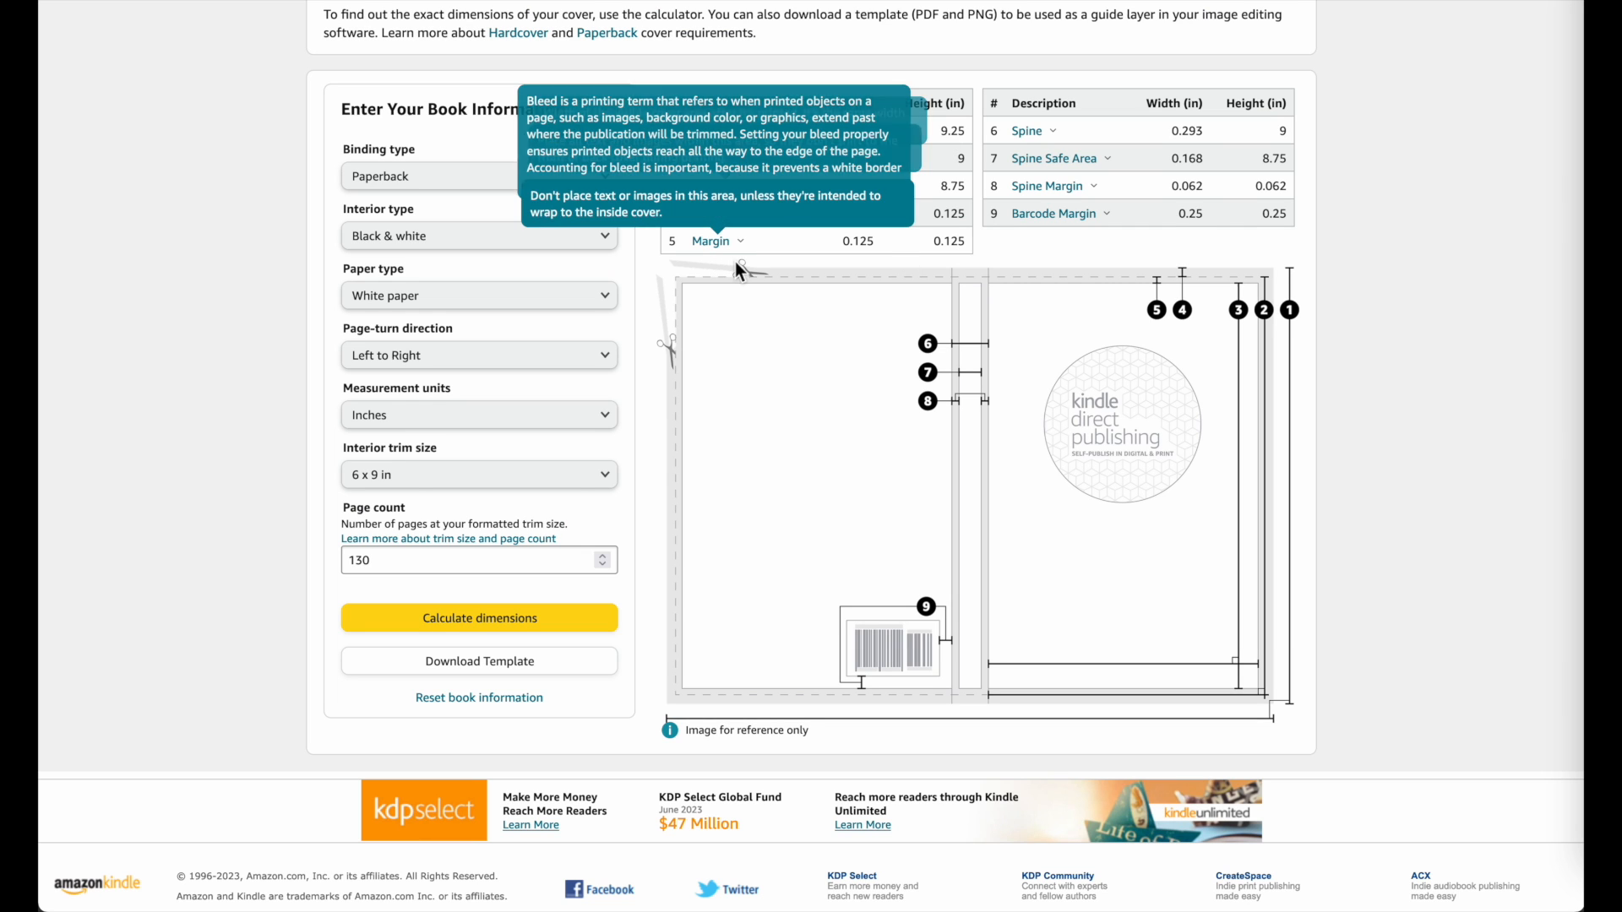
Clear the custom size's planner width and set its planner height to 9.25 inches, as given for the full cover in the KDP calculator.
scroll(909, 76, "up", 5)
scroll(909, 76, "left", 1)
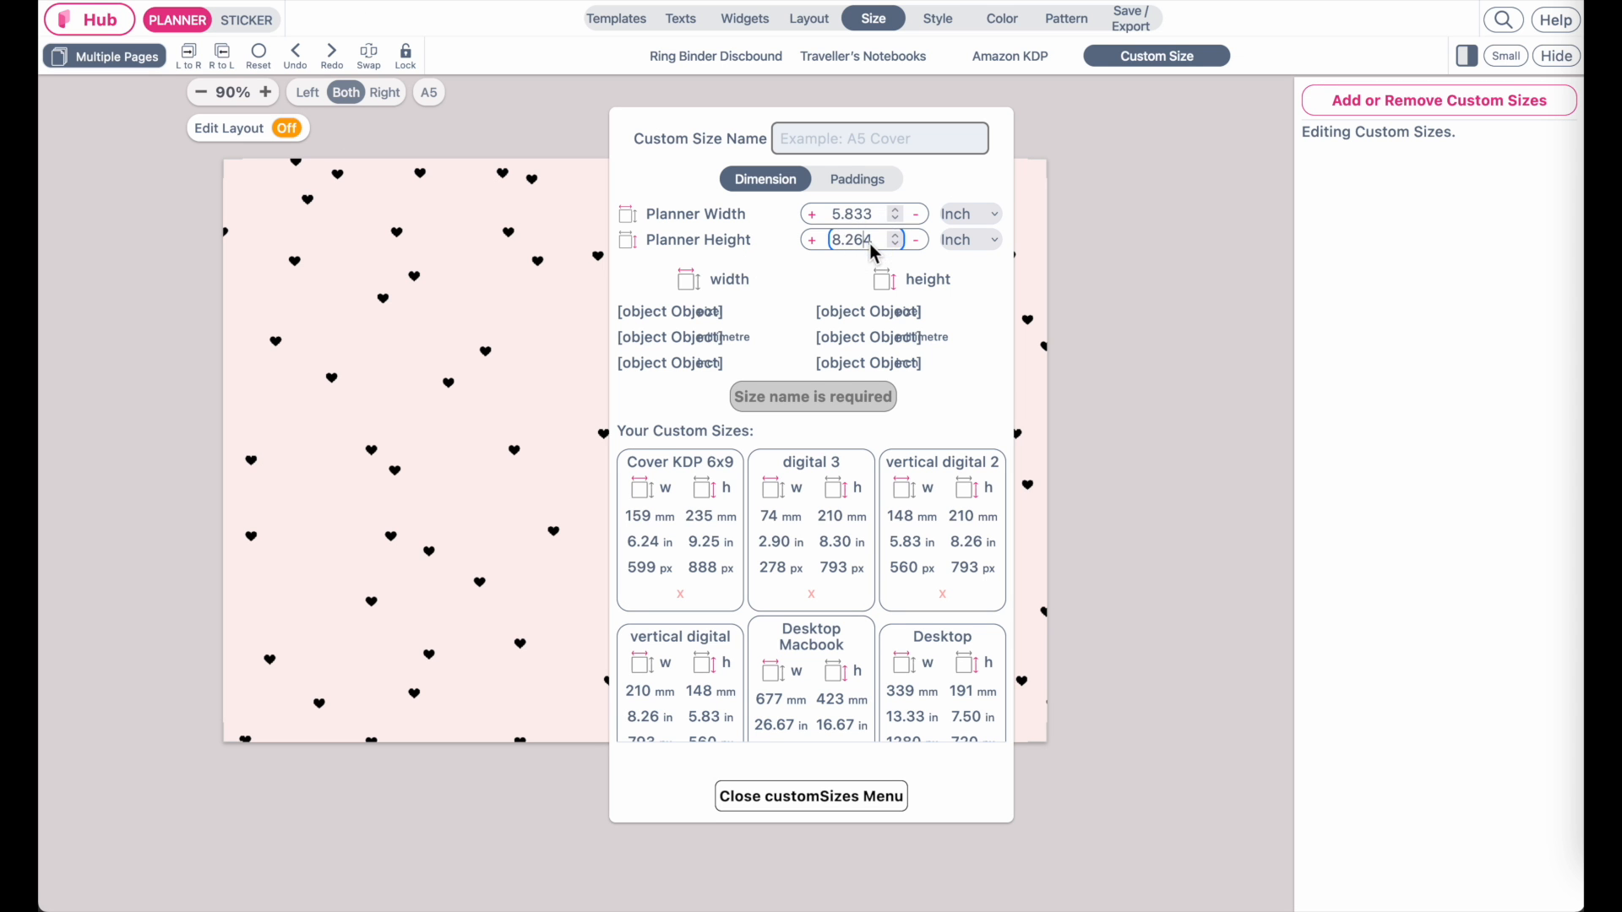
double_click(862, 241)
key("BackSpace")
double_click(862, 215)
key("BackSpace")
left_click(860, 245)
type("9")
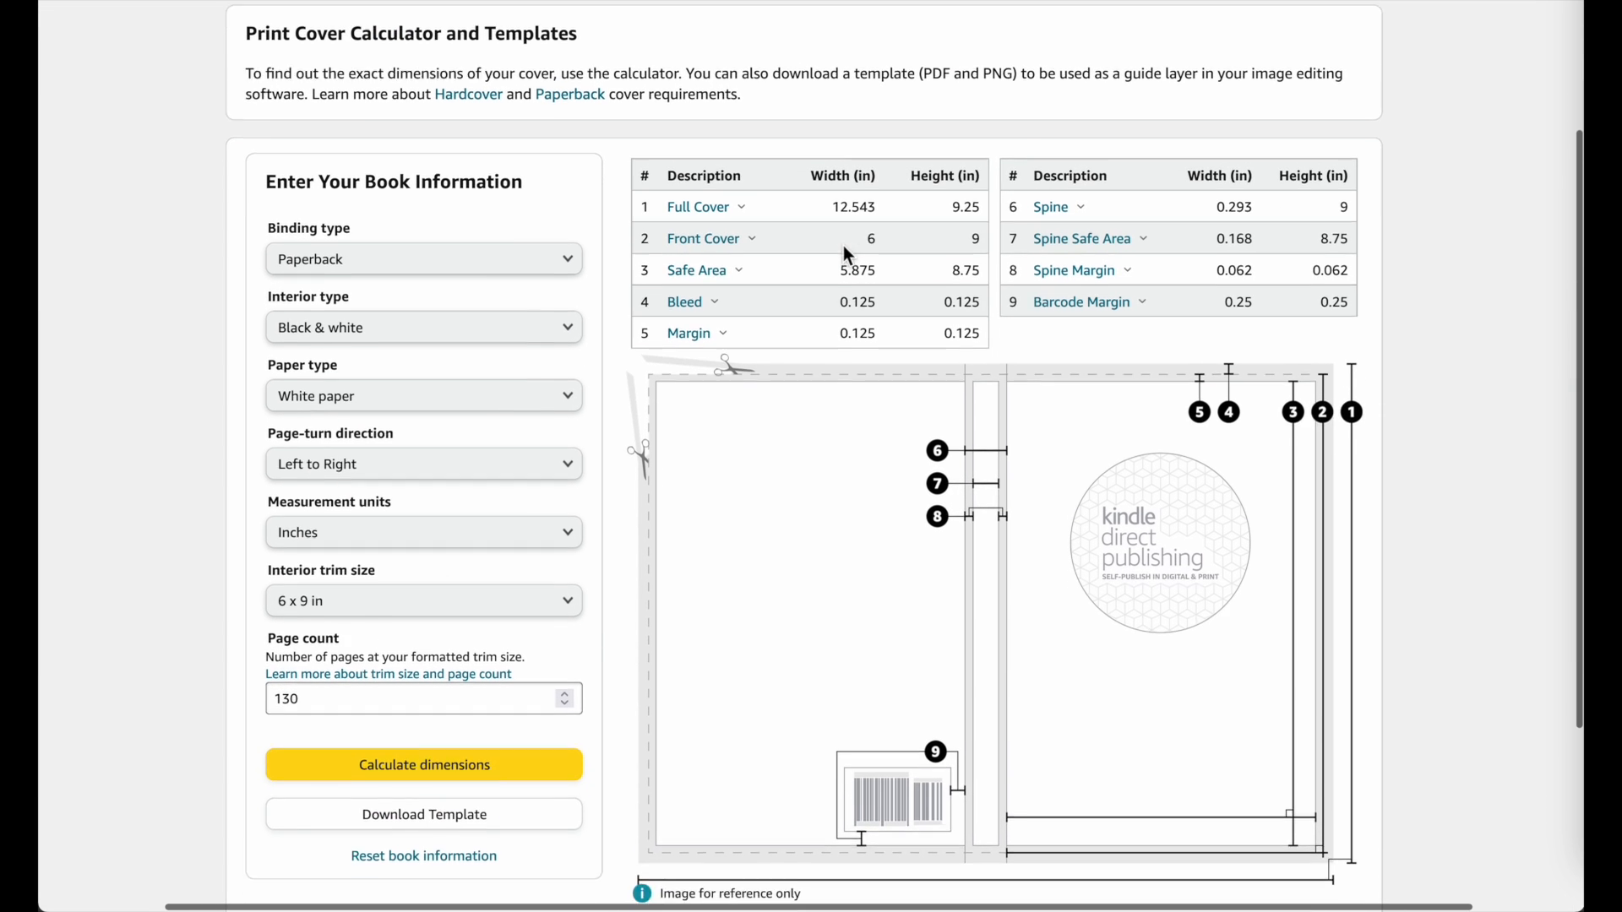
Consult the full cover width in the KDP dimensions table and open the macOS Calculator over it.
scroll(843, 245, "down", 2)
scroll(844, 245, "up", 3)
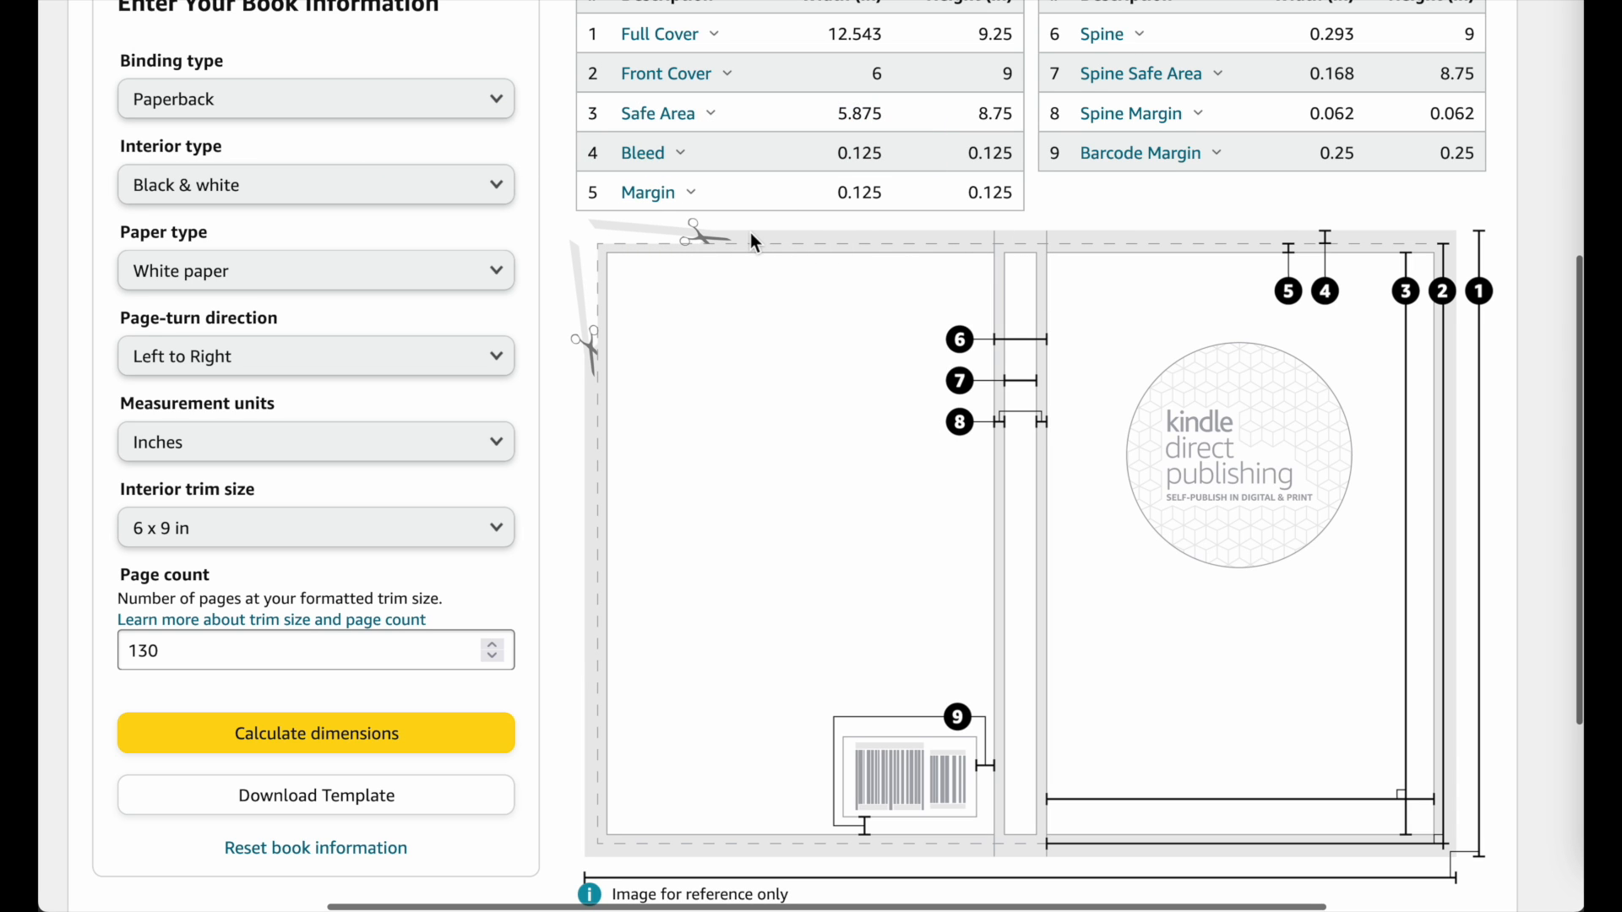
scroll(981, 297, "up", 2)
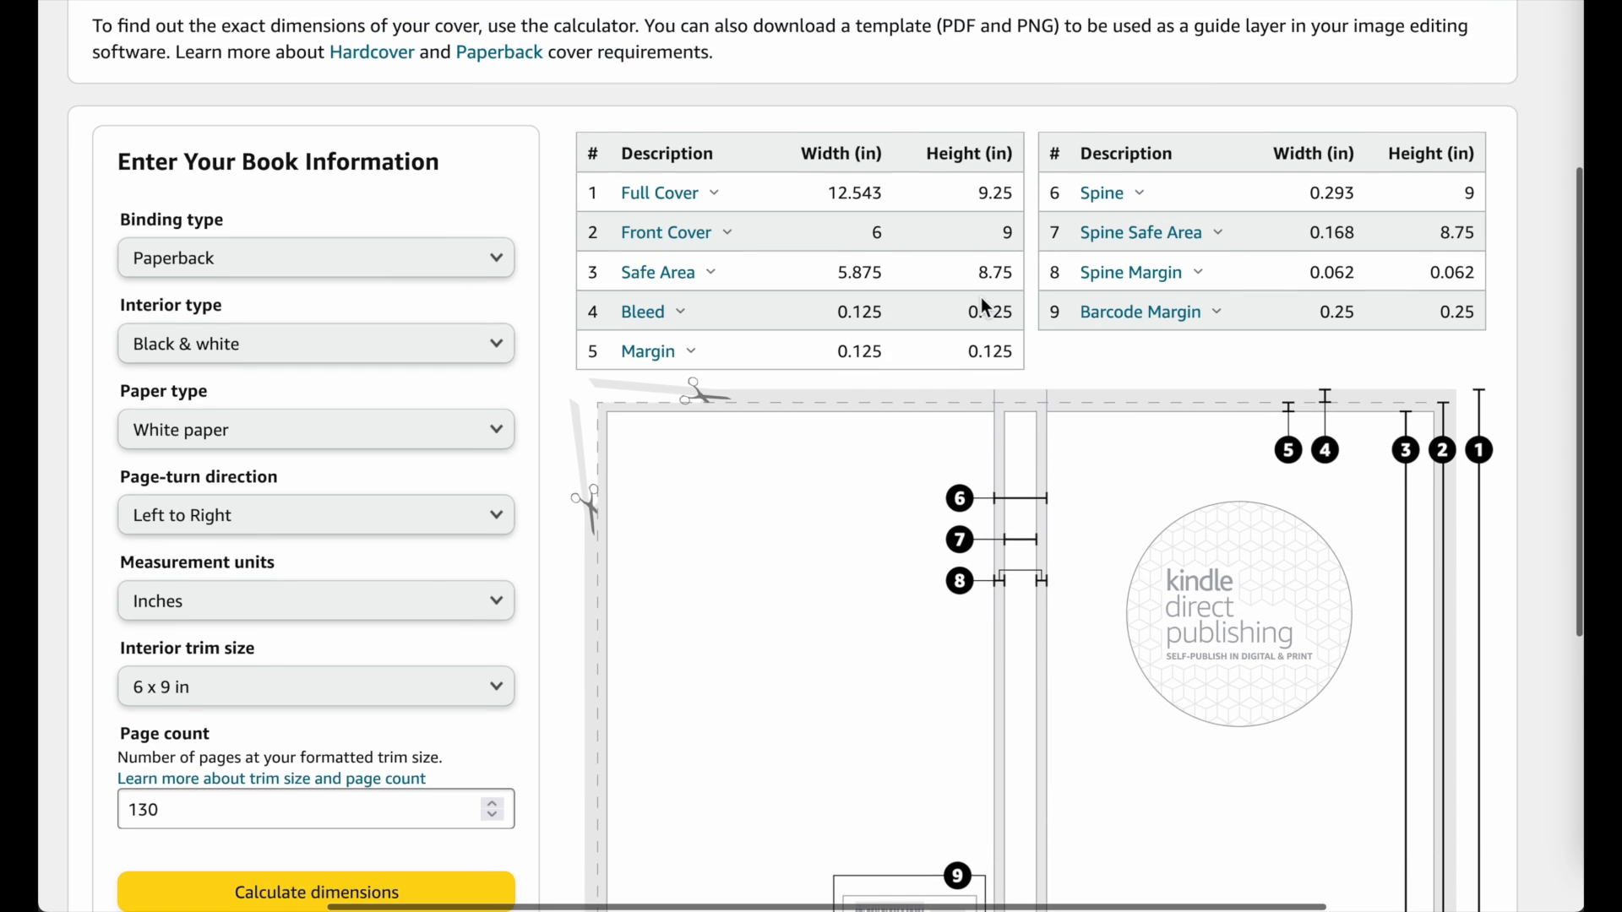
scroll(874, 206, "up", 5)
key("super+space")
type("cal")
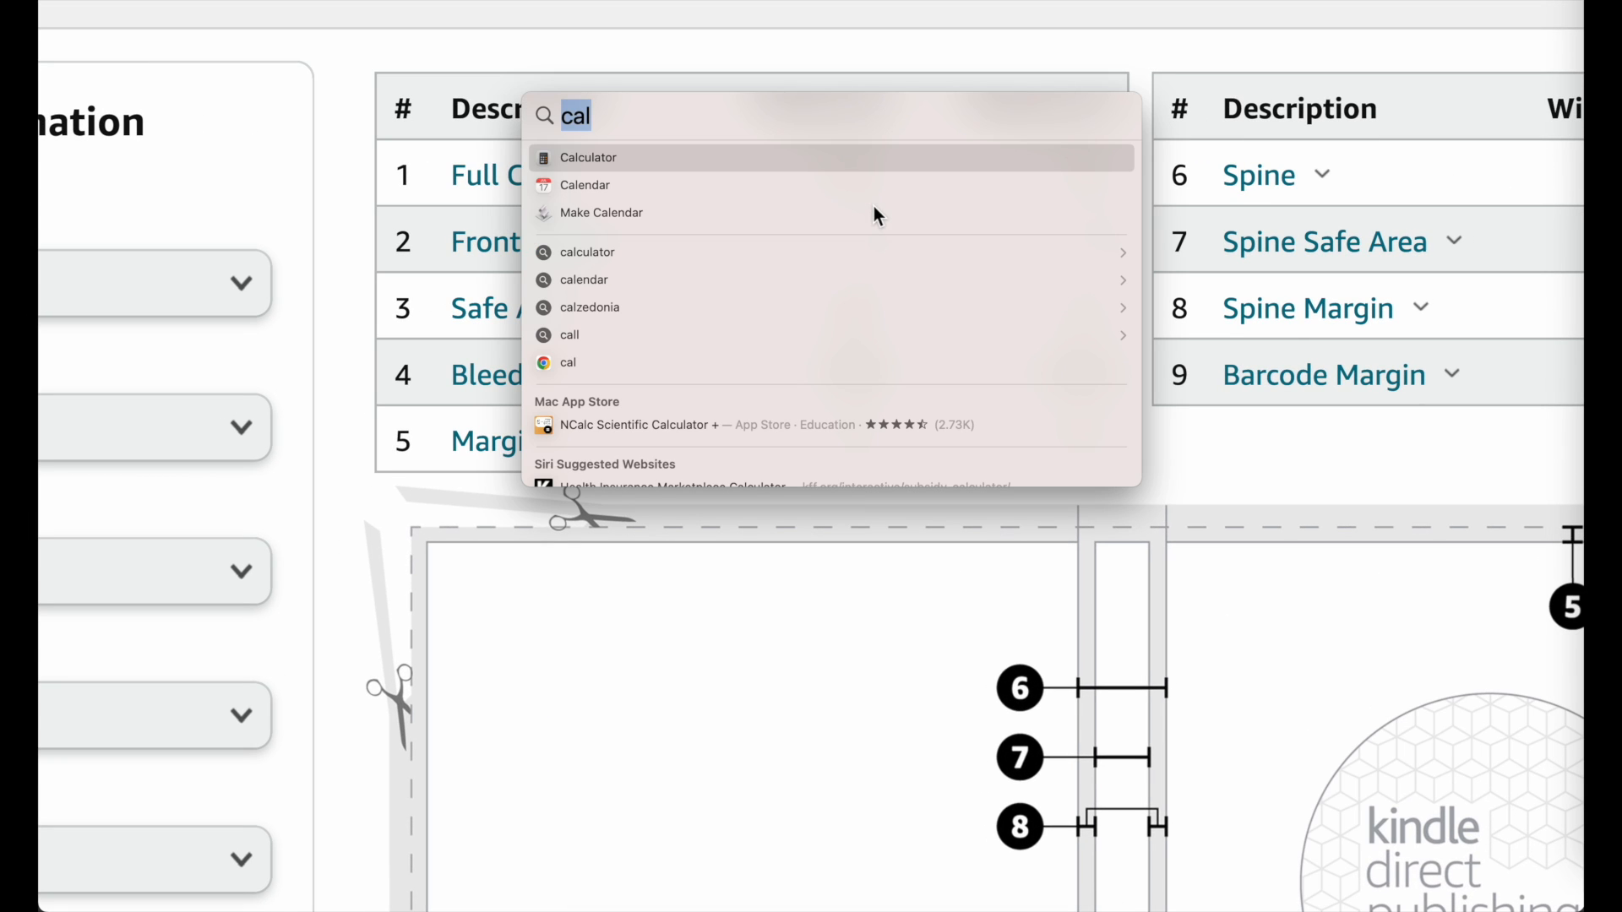
key("Return")
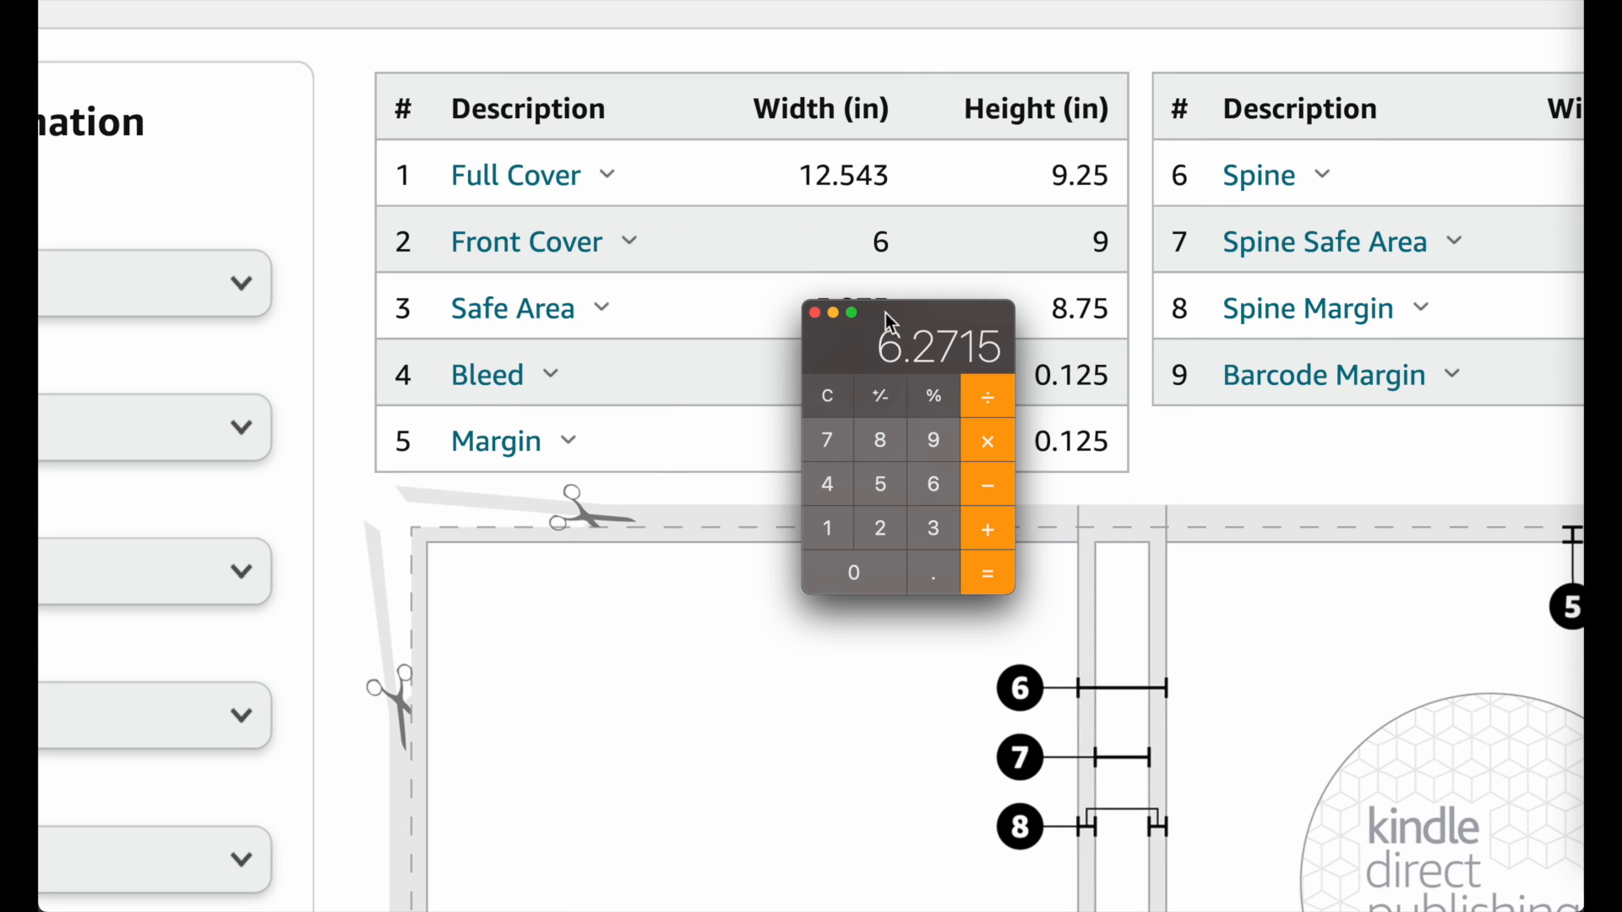
Divide the full cover width of 12.543 by 2 in the Calculator.
left_click(829, 397)
left_click(828, 527)
left_click(883, 534)
left_click(933, 572)
left_click(879, 485)
left_click(833, 490)
left_click(934, 531)
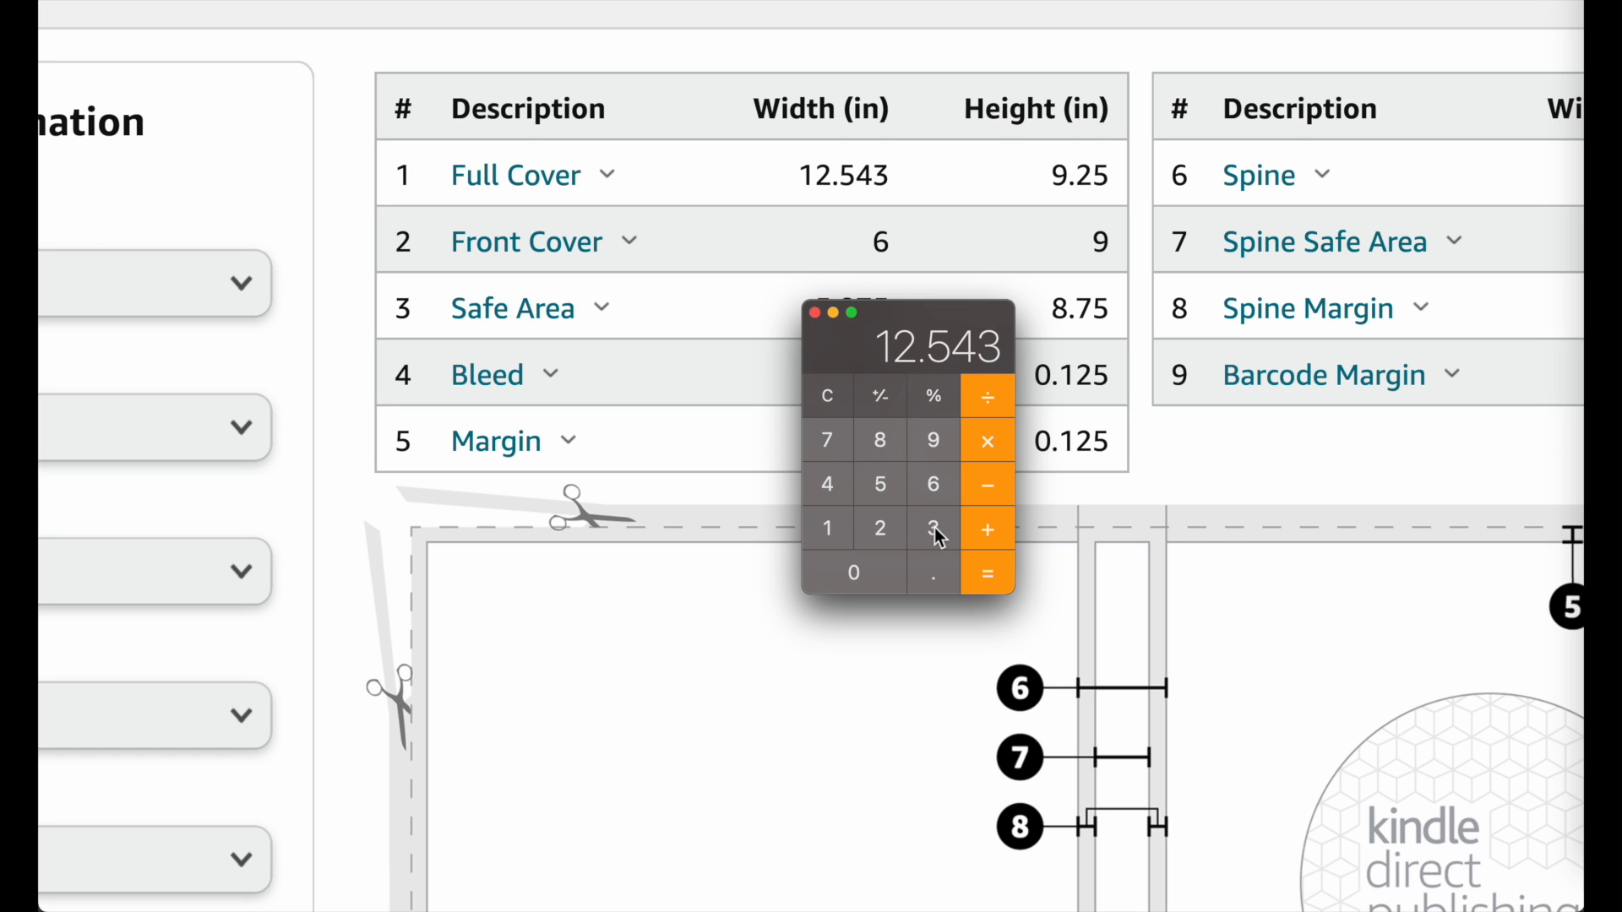
left_click(987, 403)
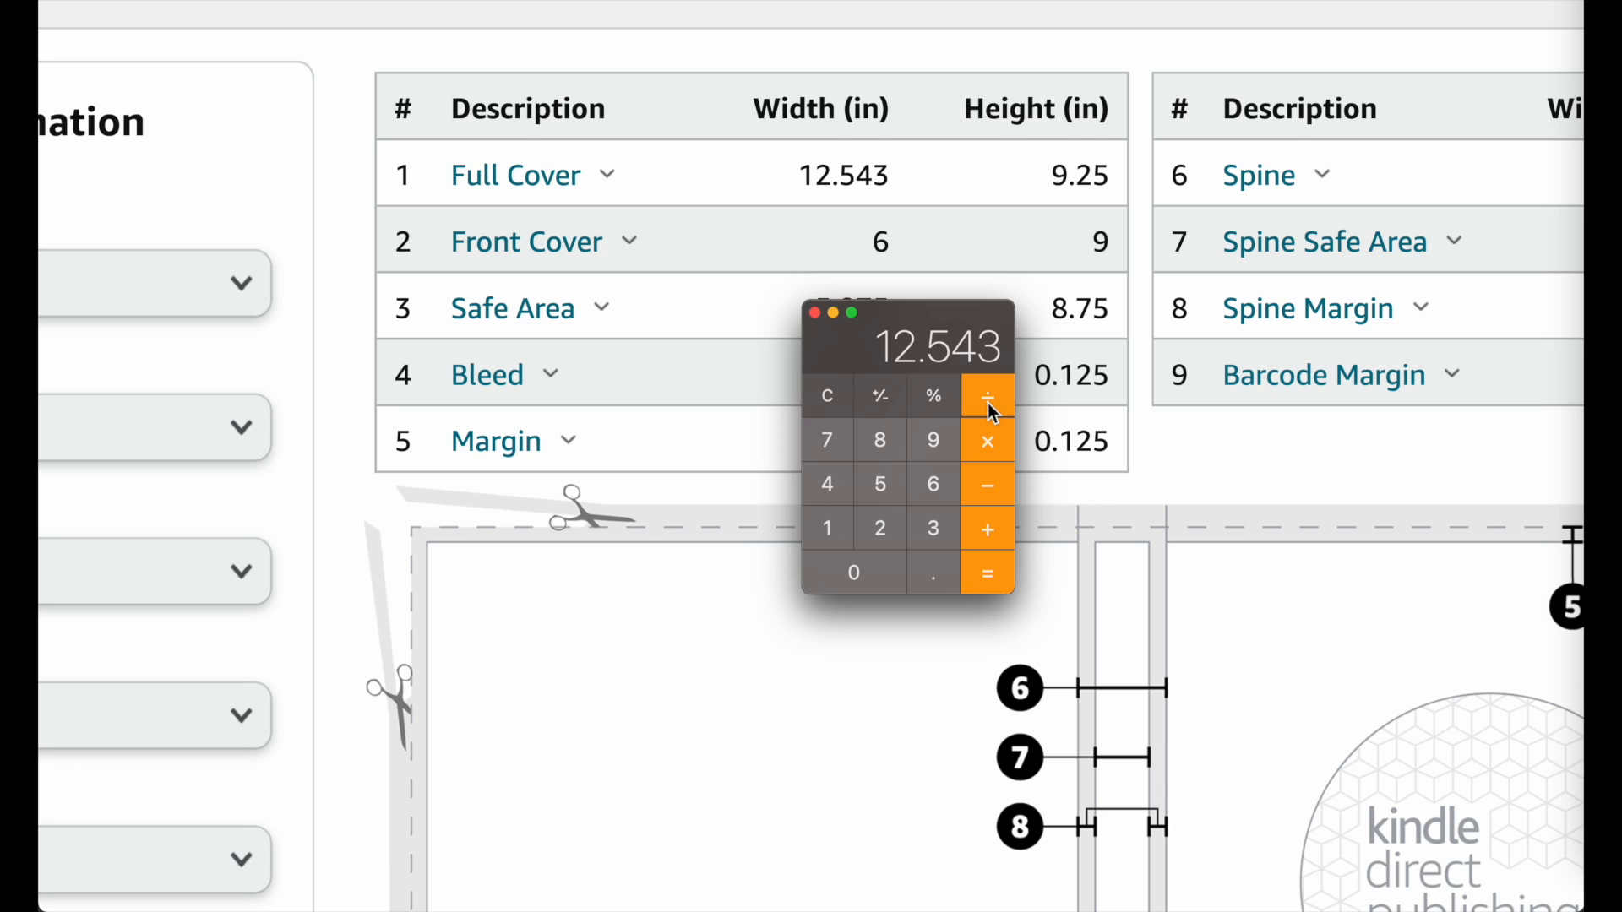
left_click(885, 529)
left_click(980, 583)
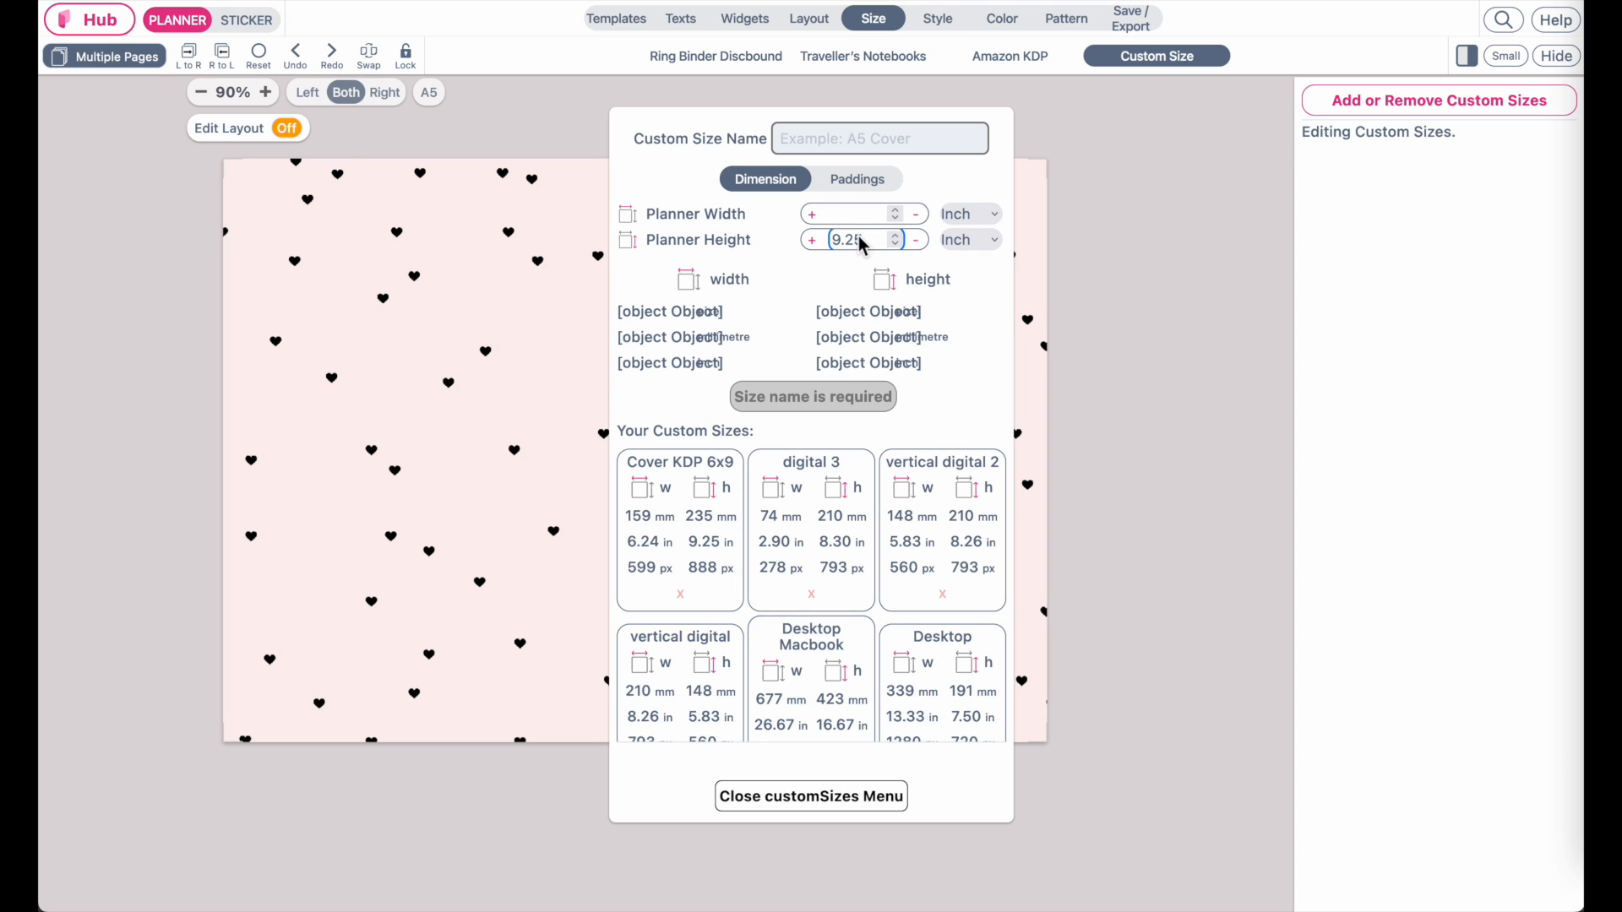
Set the planner width to 6.27 inches, name the custom size "KDP Cover 130P 6x9", and add it.
key("BackSpace")
left_click(861, 141)
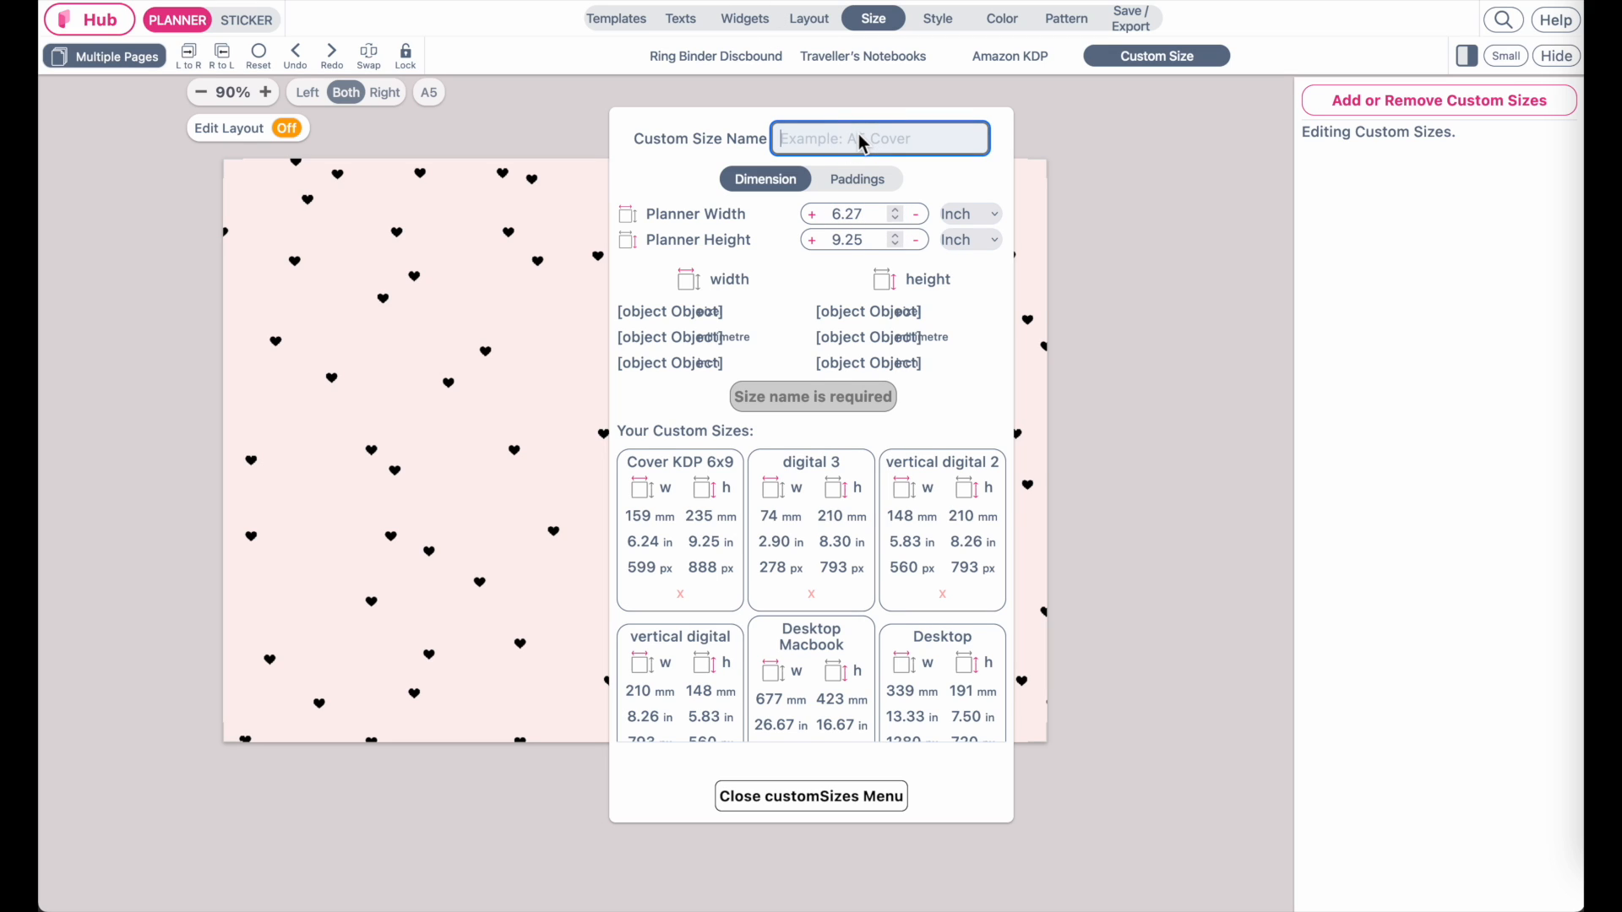
type("KDP Cover 130P 6x9")
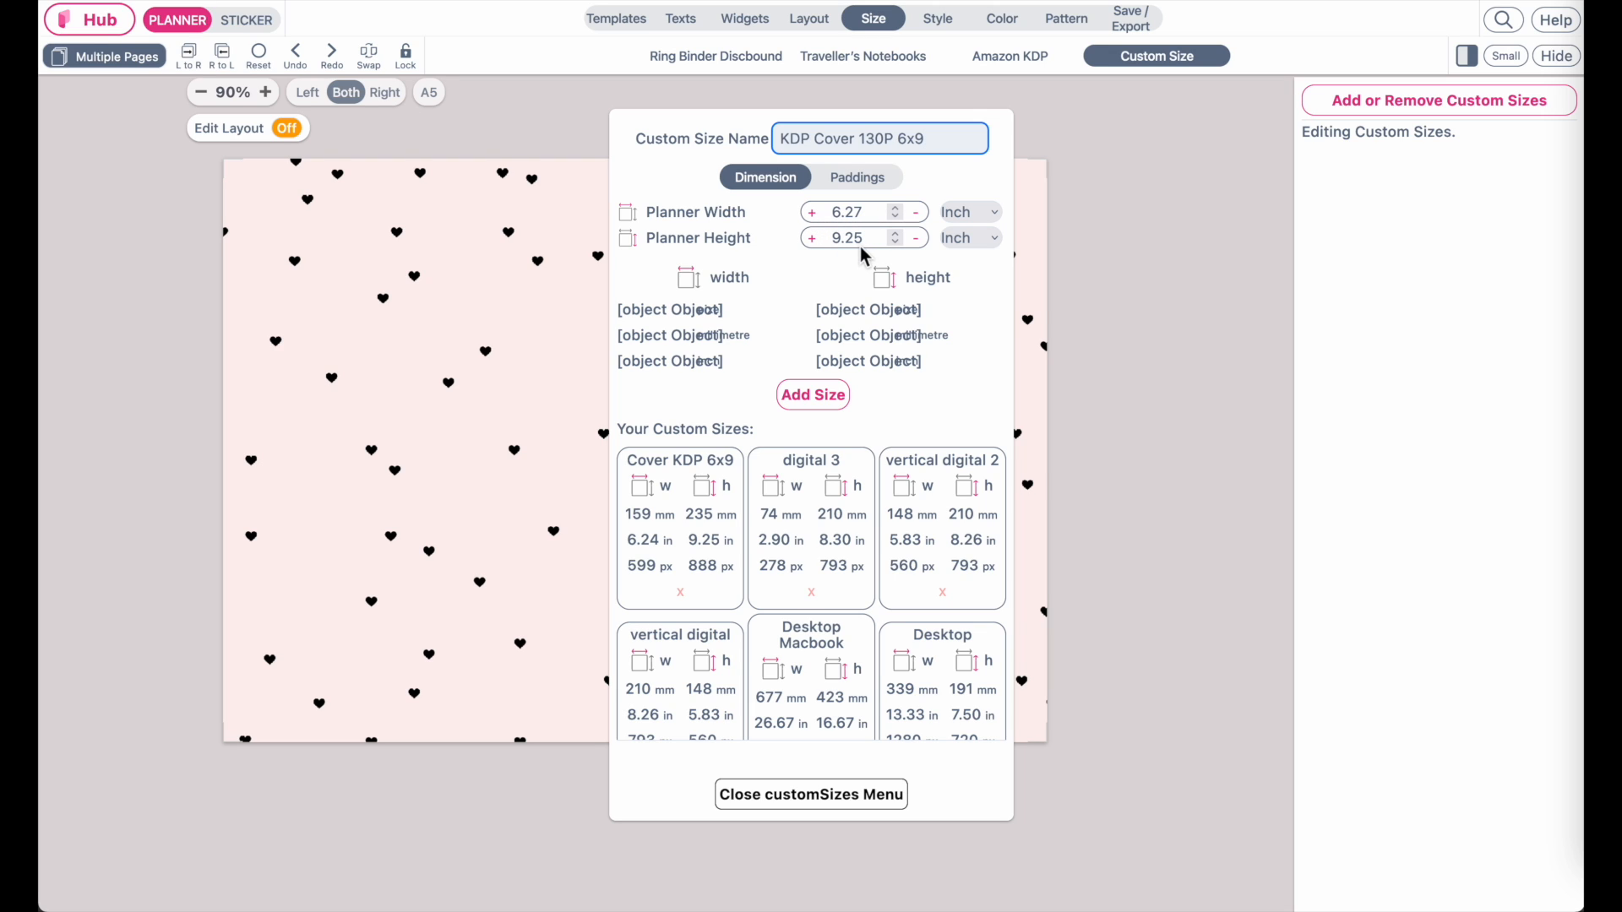
left_click(824, 409)
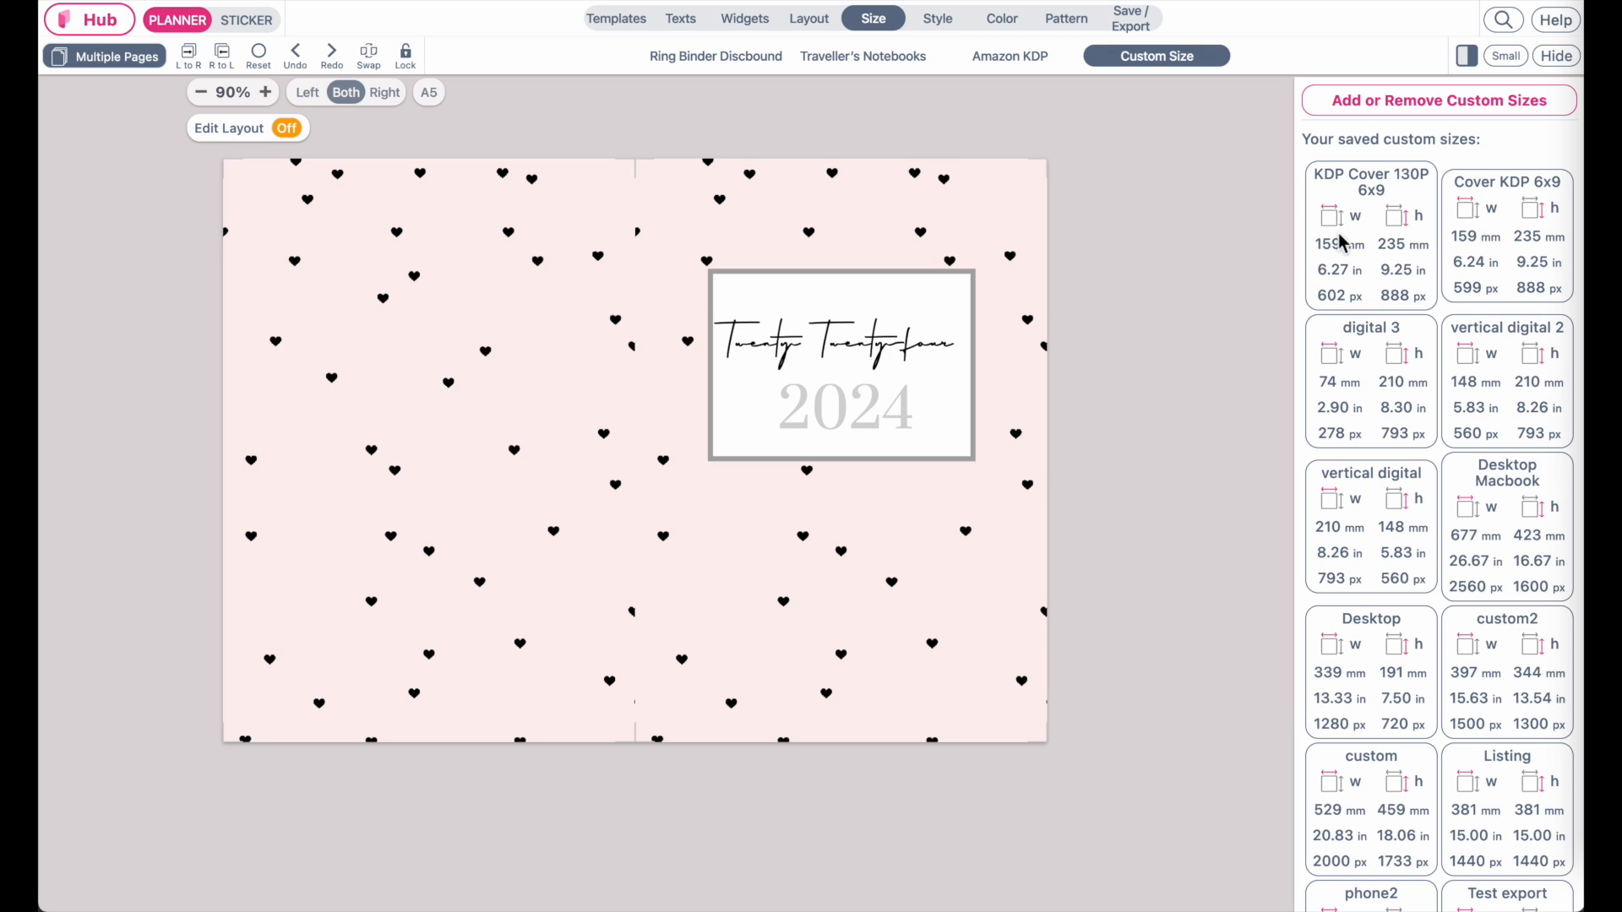
Apply the KDP Cover 130P 6x9 size to the cover design and hide its corner cut marks.
left_click(1359, 262)
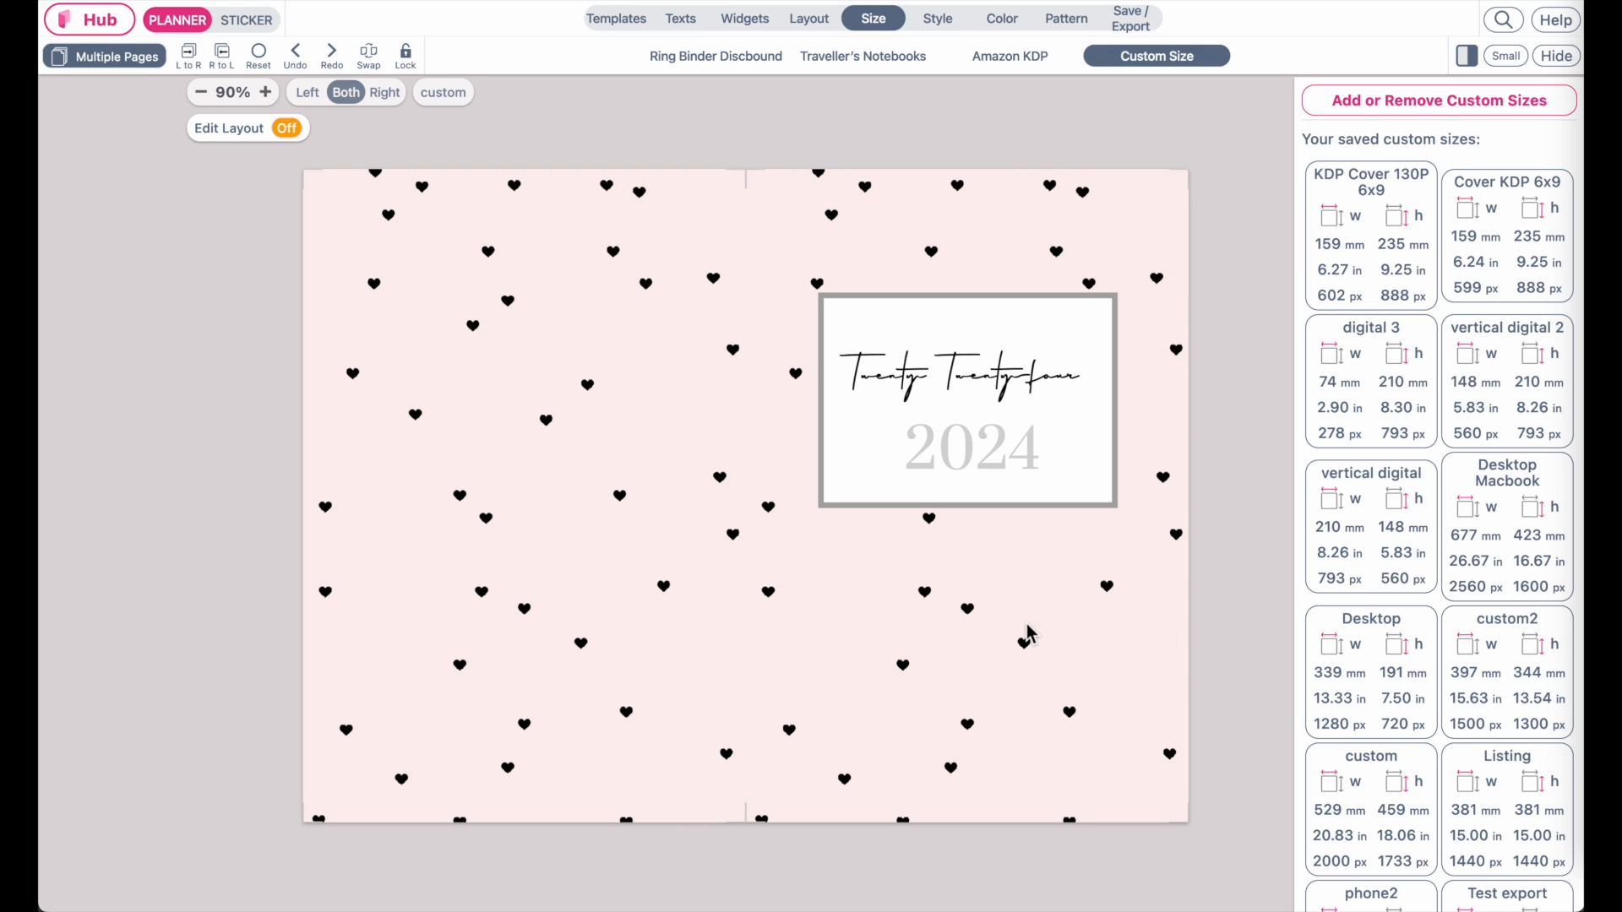
left_click(1147, 26)
left_click(1544, 104)
left_click(1564, 141)
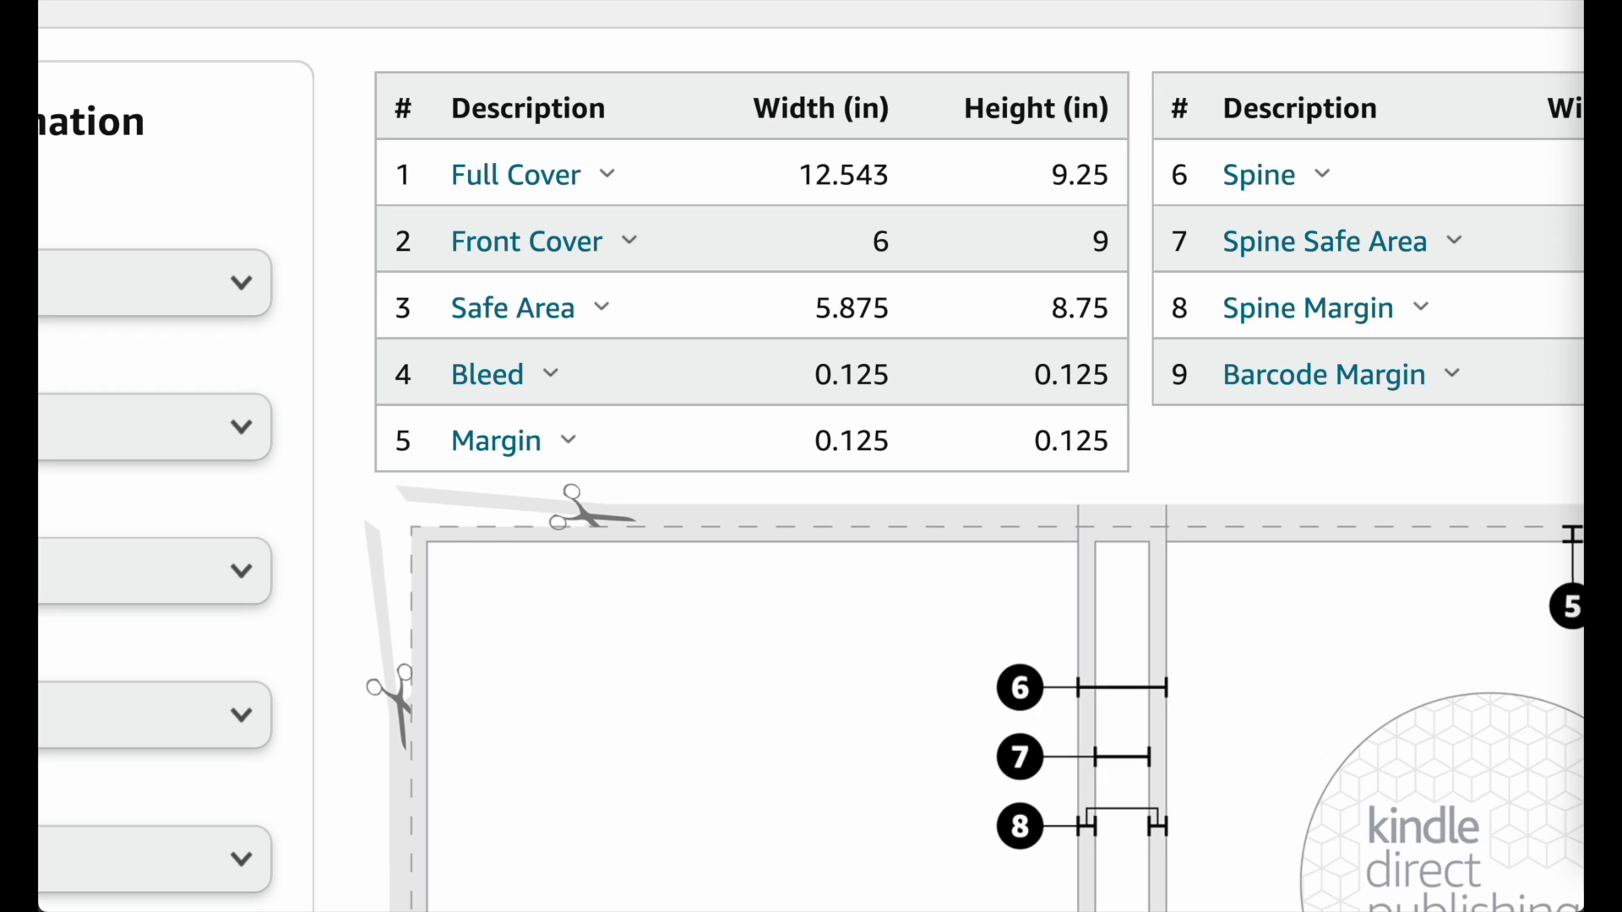
Download the KDP cover template for the 130-page 6 x 9 in paperback and unzip it in Downloads.
scroll(601, 506, "down", 4)
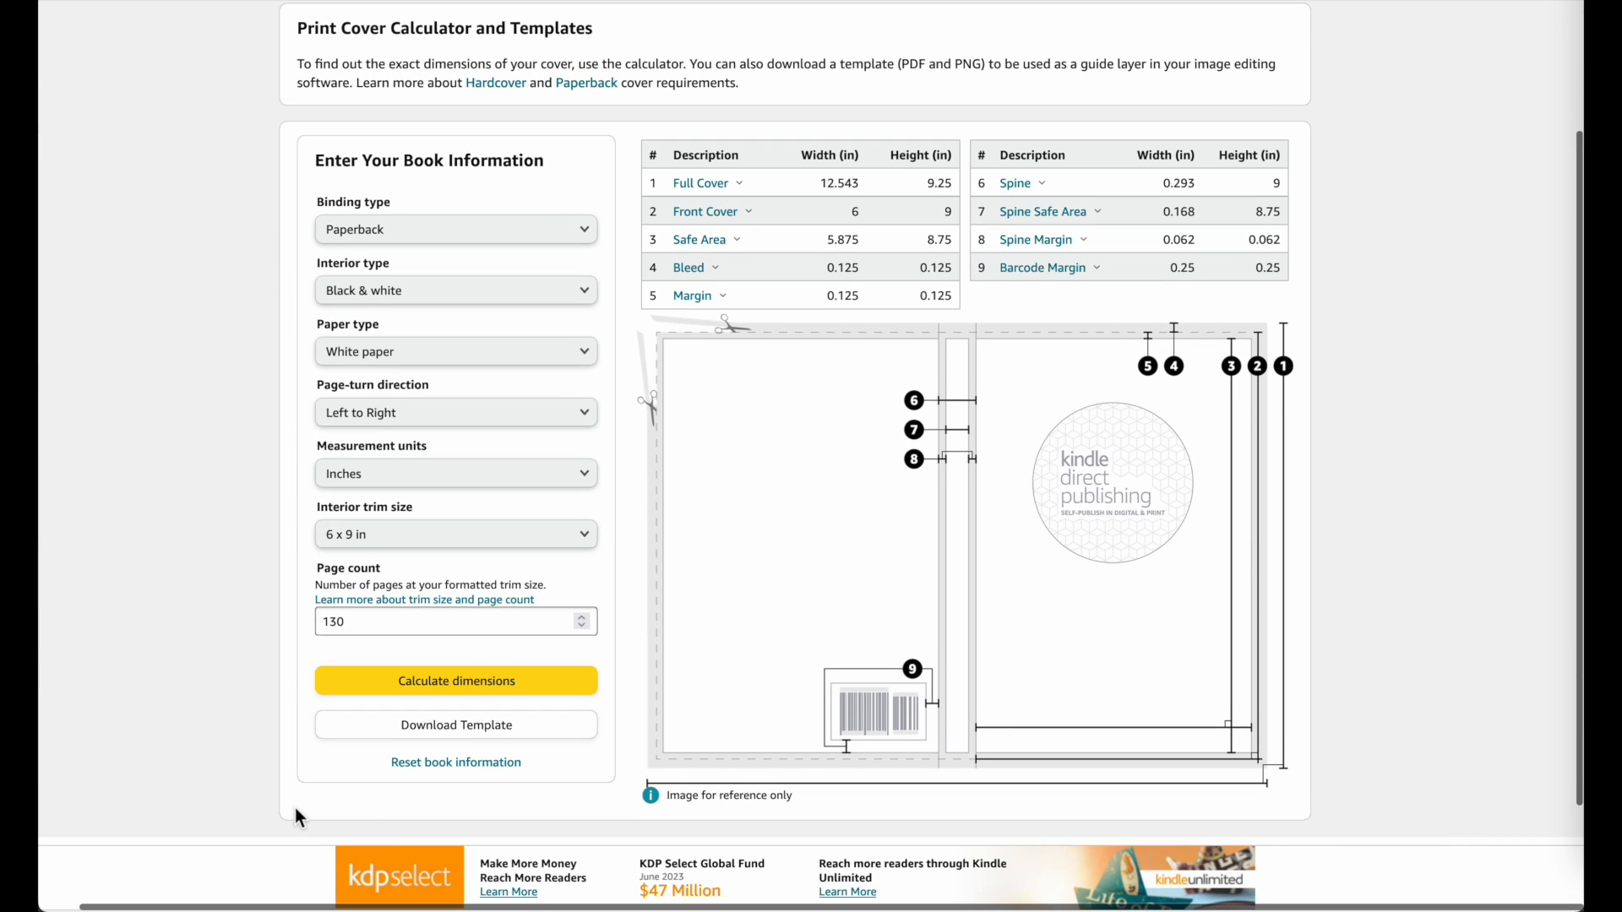
scroll(295, 808, "up", 5)
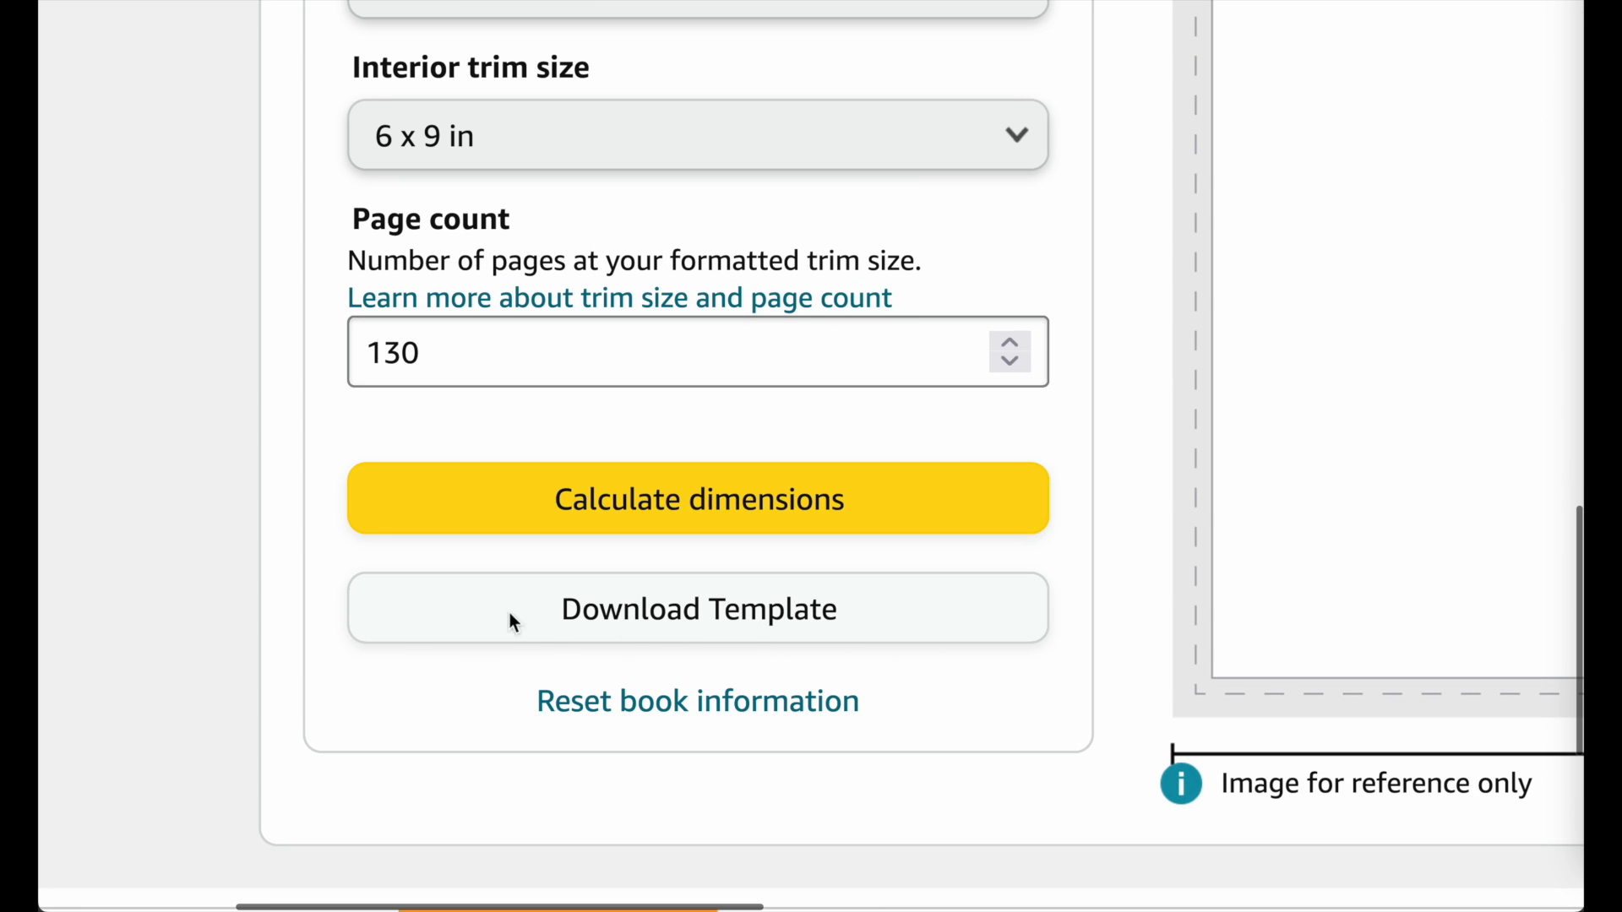
scroll(580, 630, "down", 5)
left_click(439, 621)
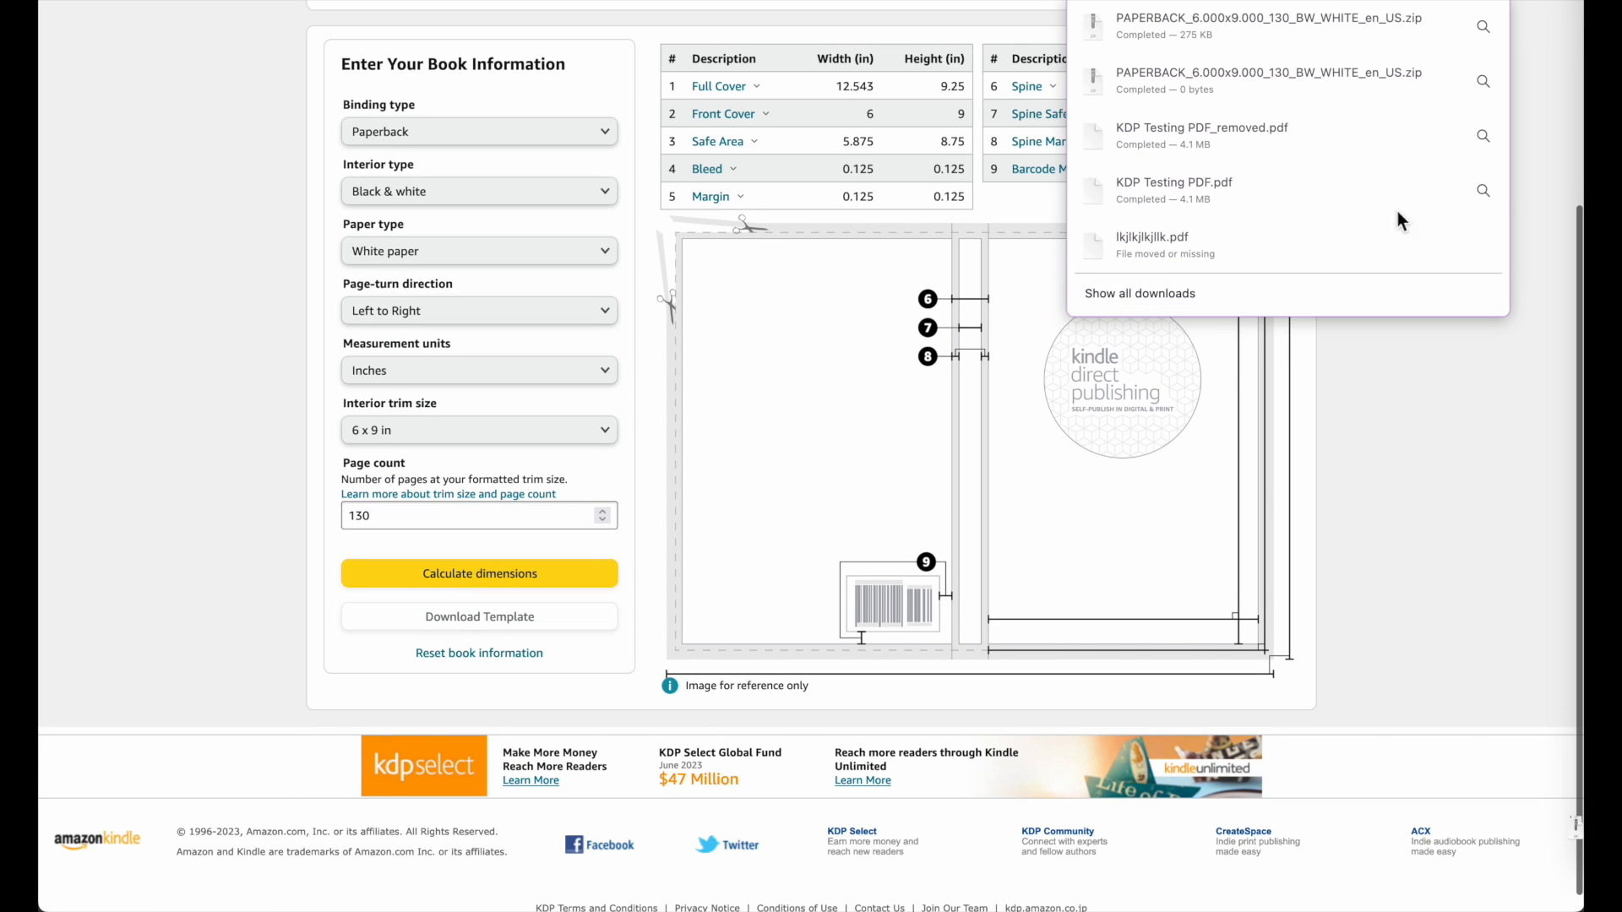
double_click(728, 630)
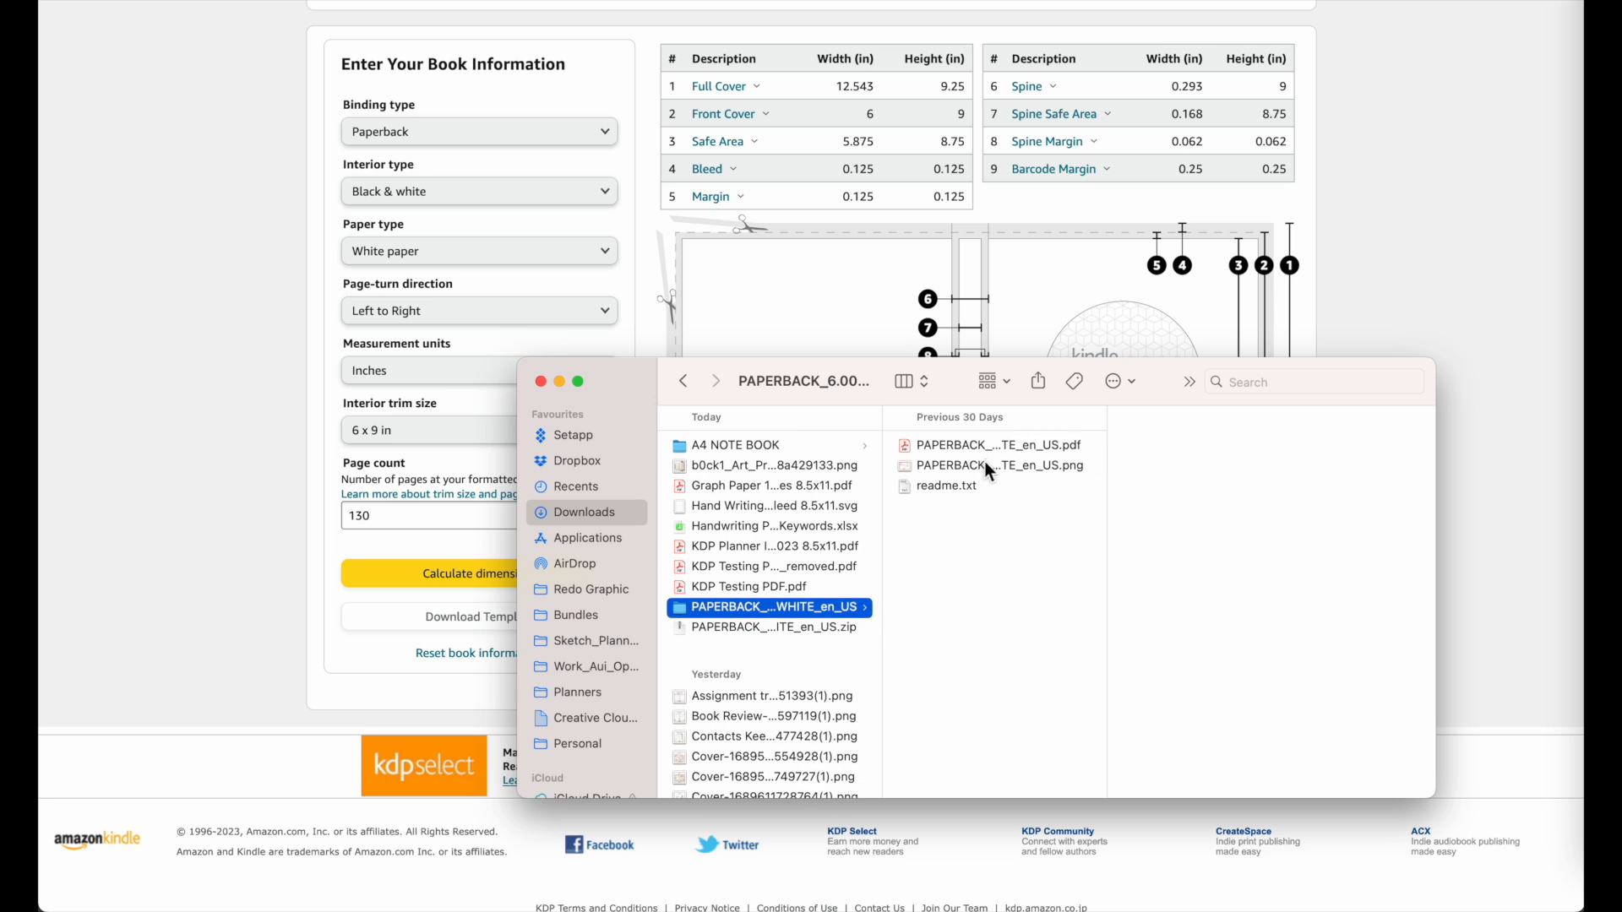
Preview the template's PDF and PNG files in the unzipped folder and close the Finder window.
left_click(986, 448)
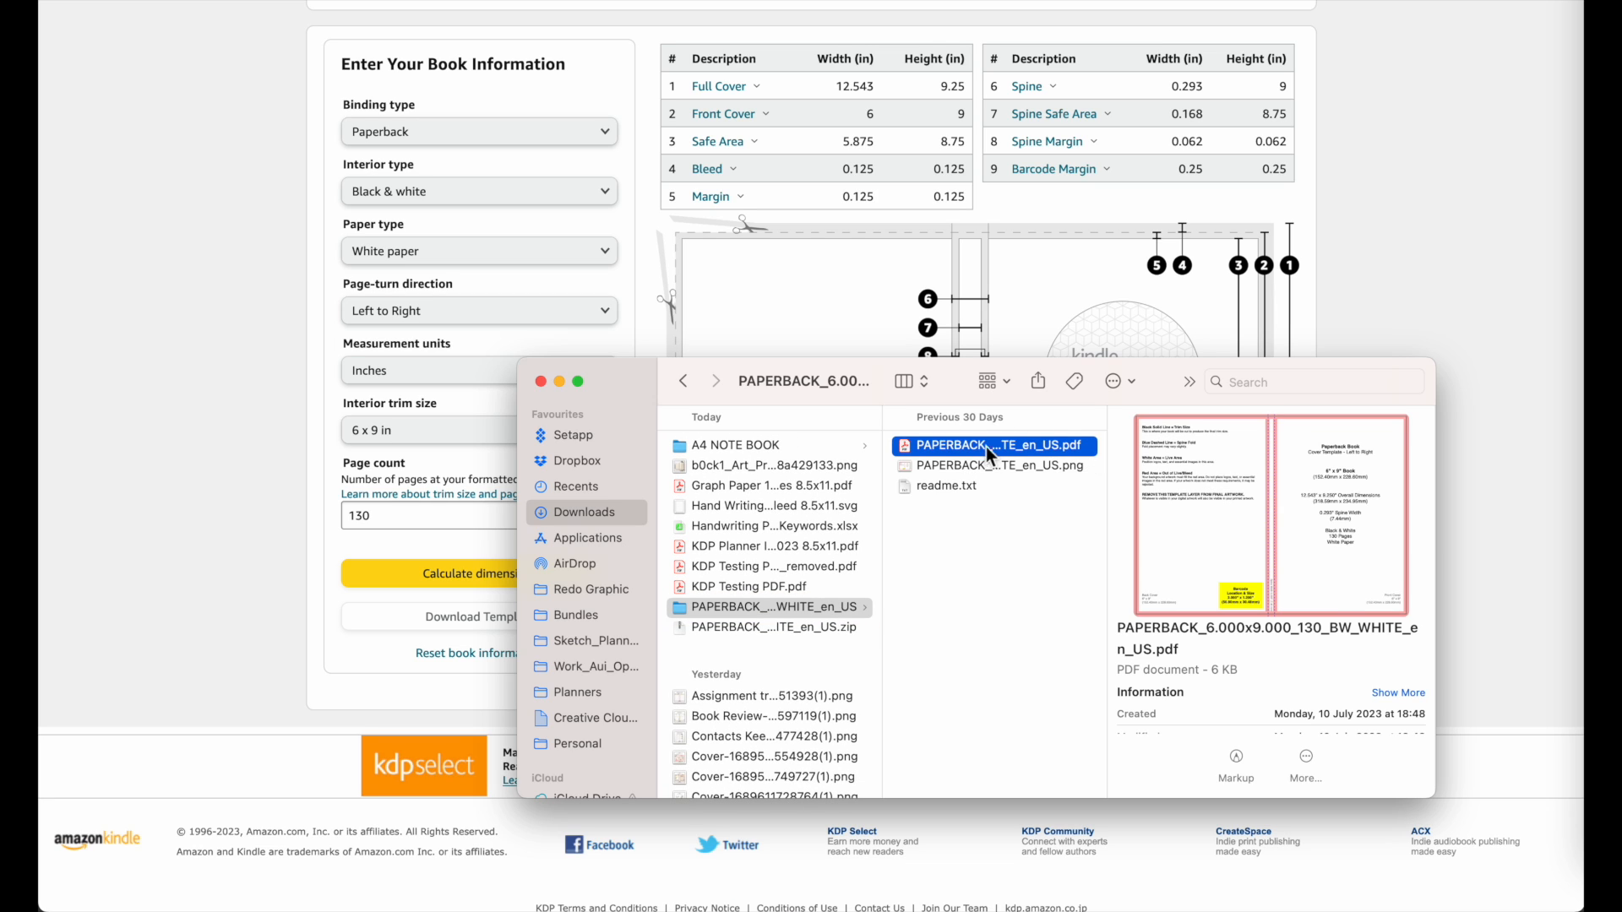
left_click(1048, 471)
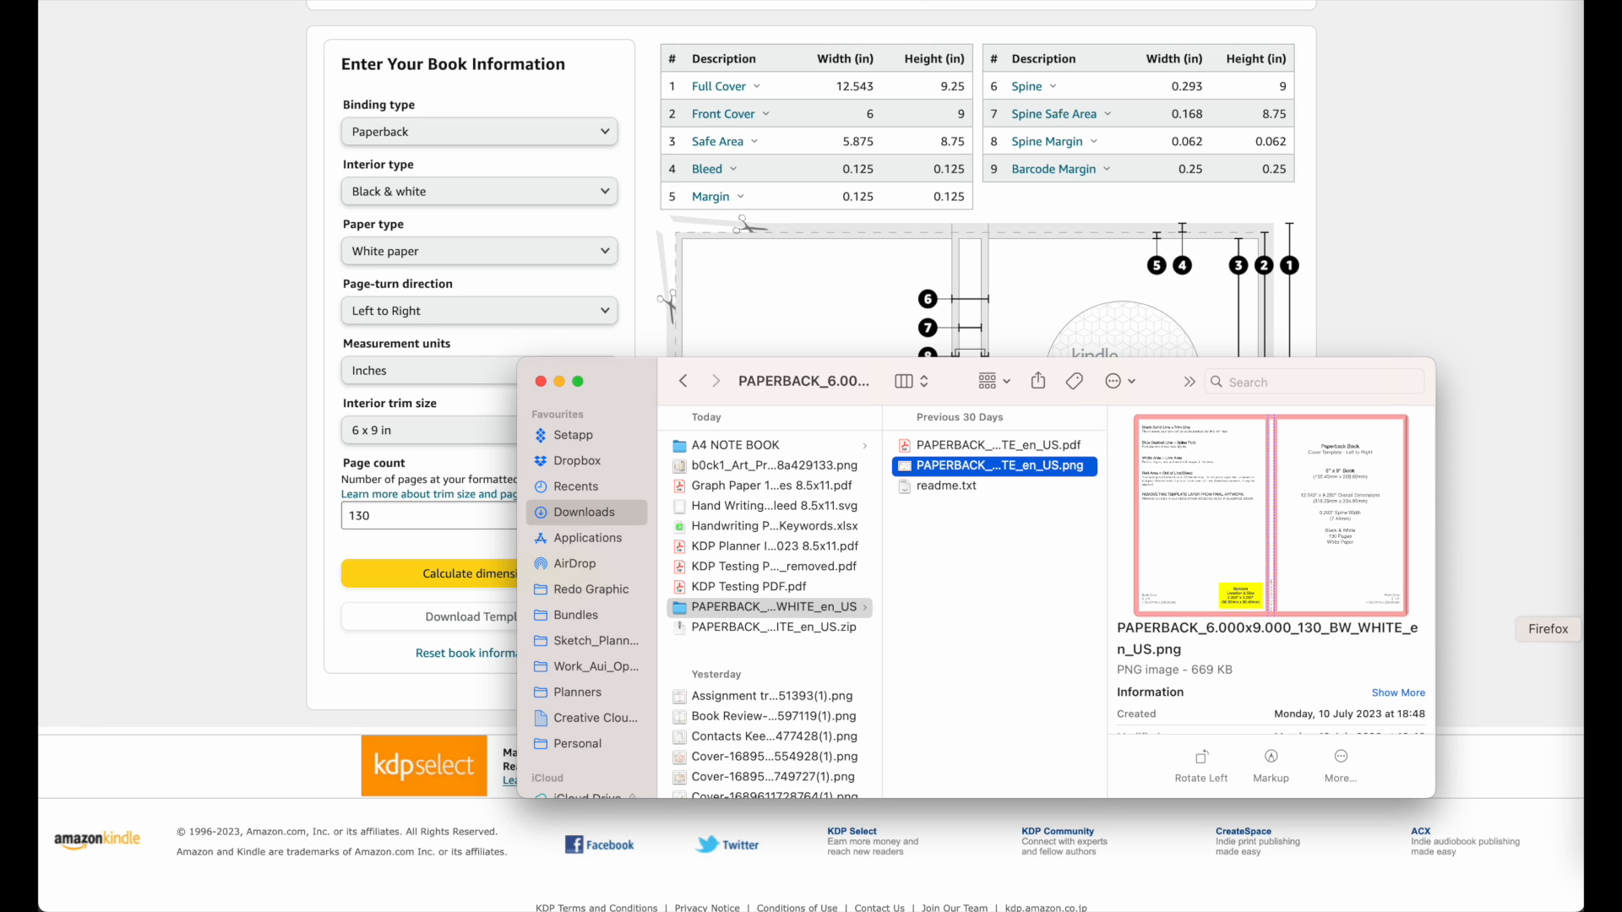
key("super+w")
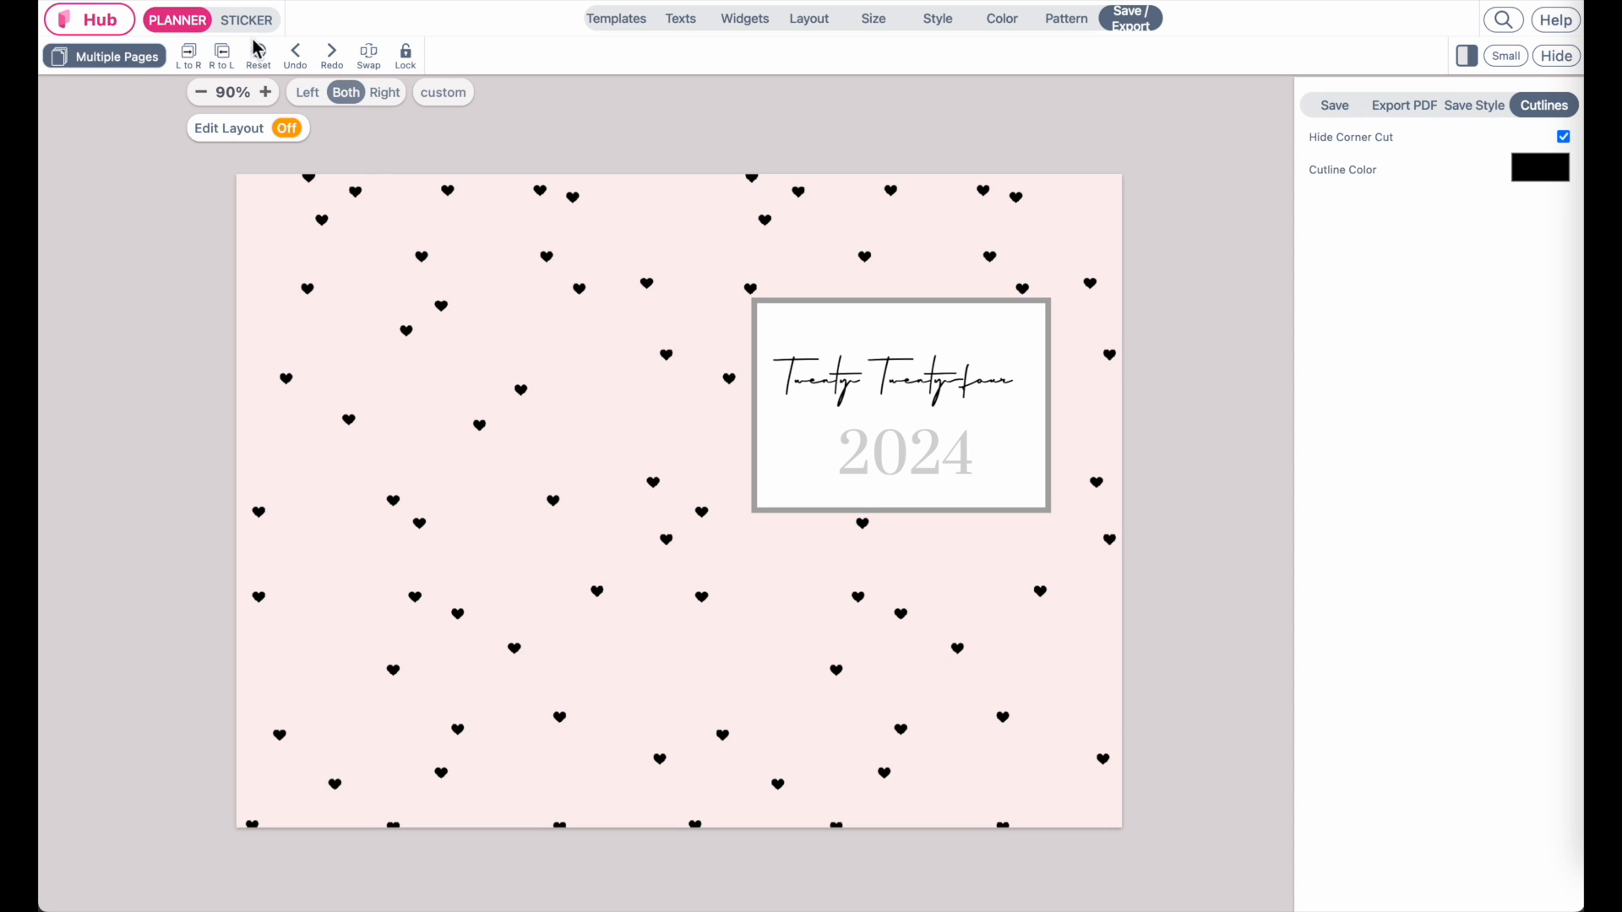
Add a Personal Image sticker widget to the cover in Planify Pro and show its default-size settings.
left_click(250, 24)
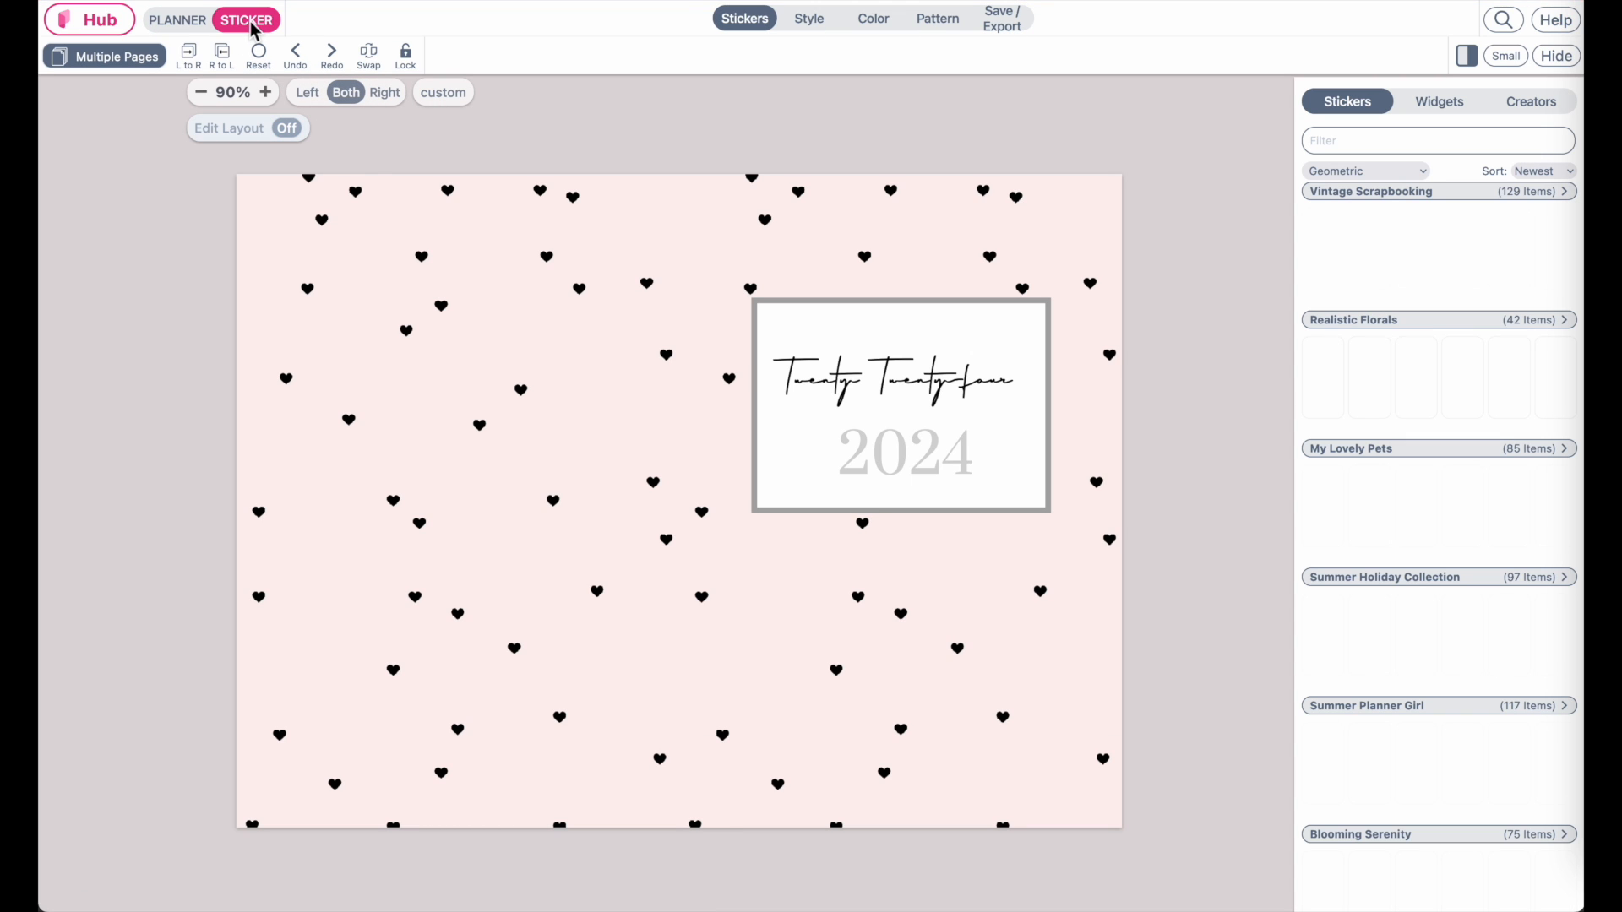
left_click(1445, 103)
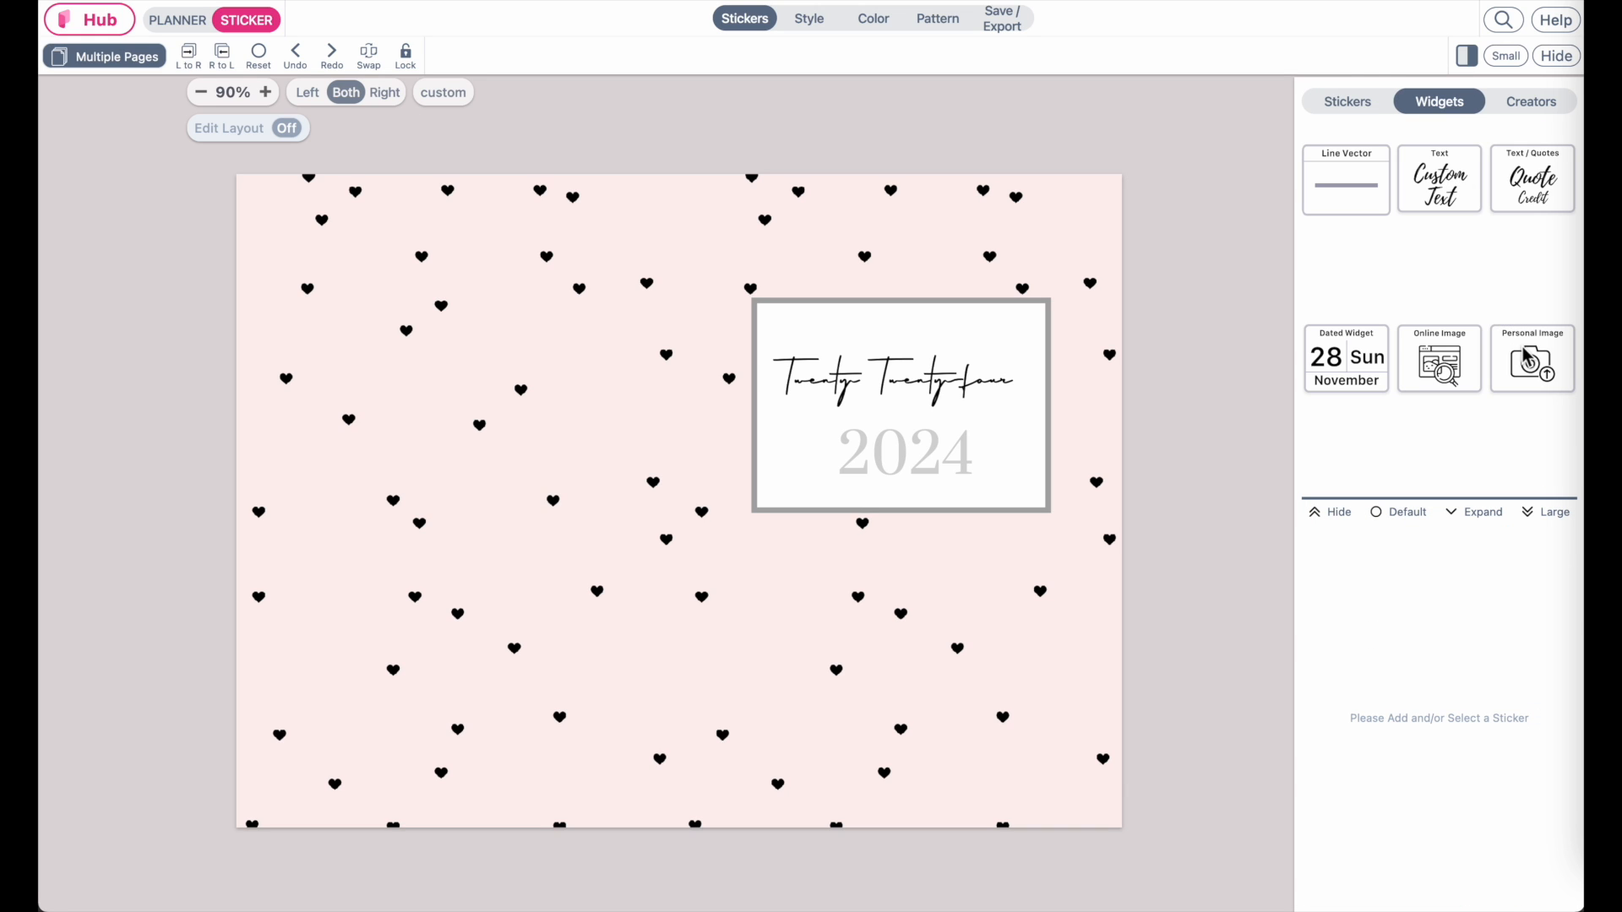
left_click(750, 254)
left_click(1410, 513)
Upload PAPERBACK_6.000x9.000_130_BW_WHITE_en_US.png from the unzipped template folder to the personal image gallery.
scroll(1416, 521, "down", 8)
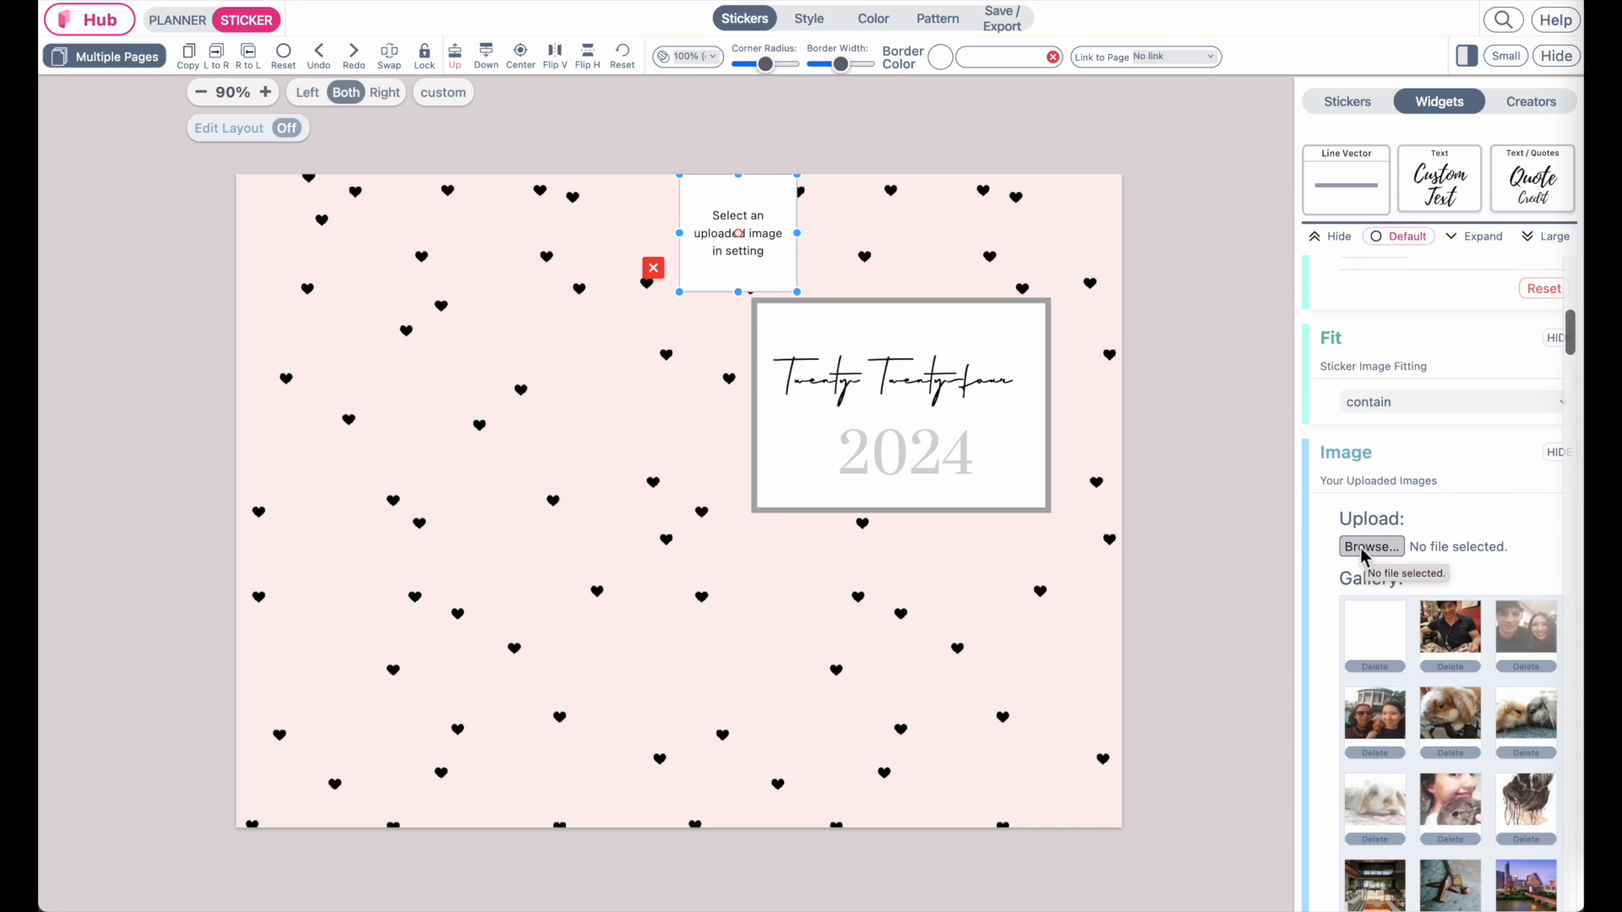
left_click(1363, 549)
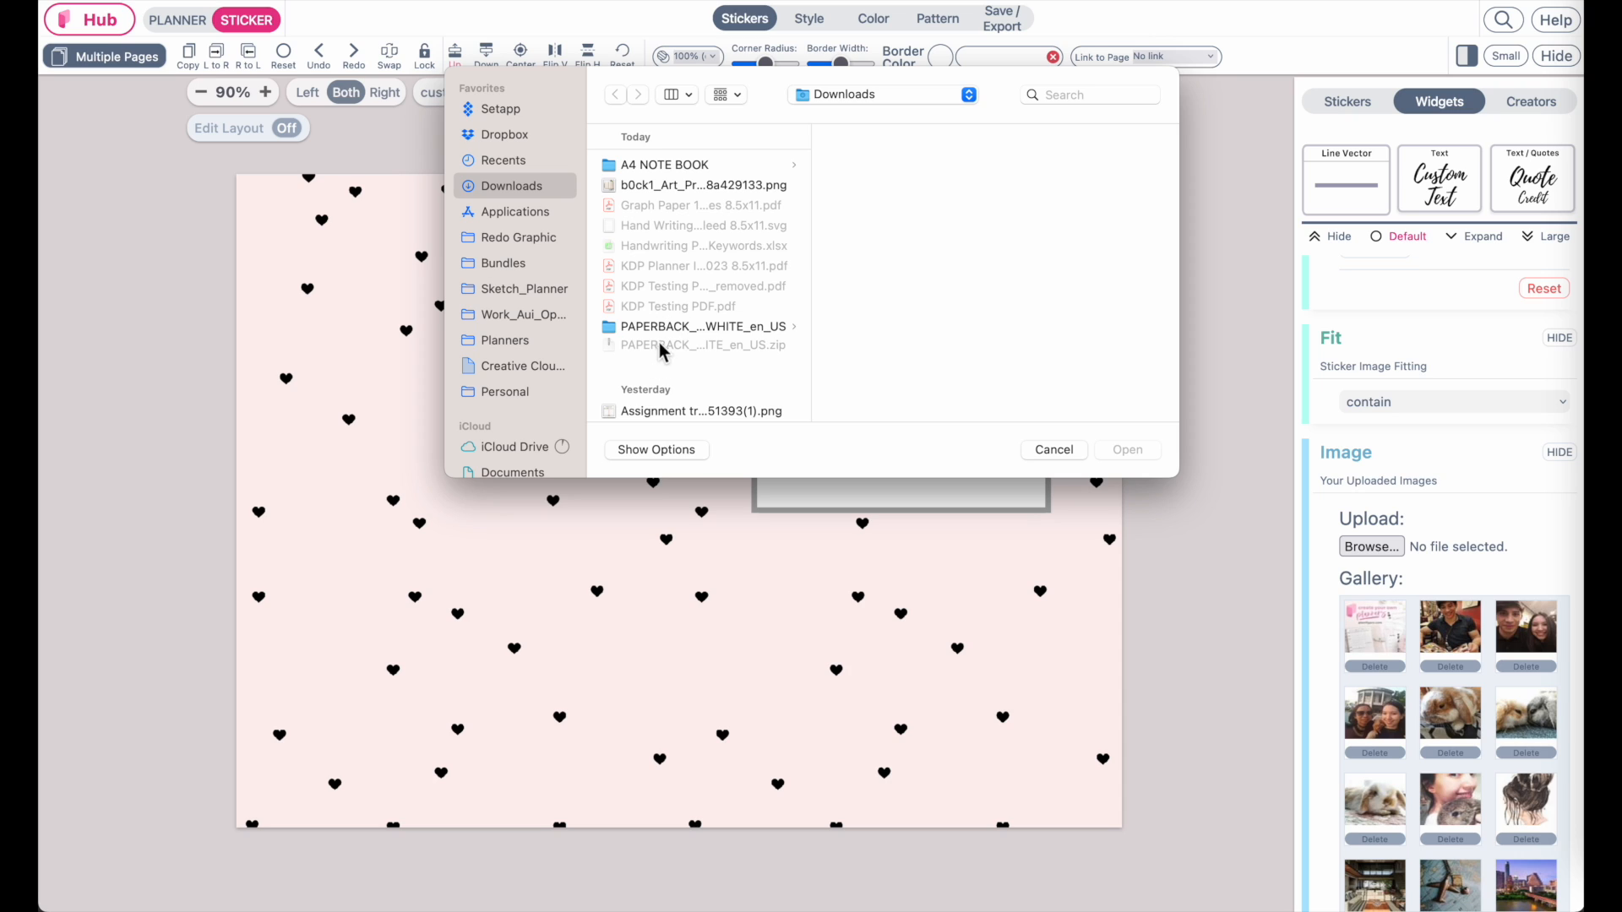
left_click(663, 333)
left_click(899, 186)
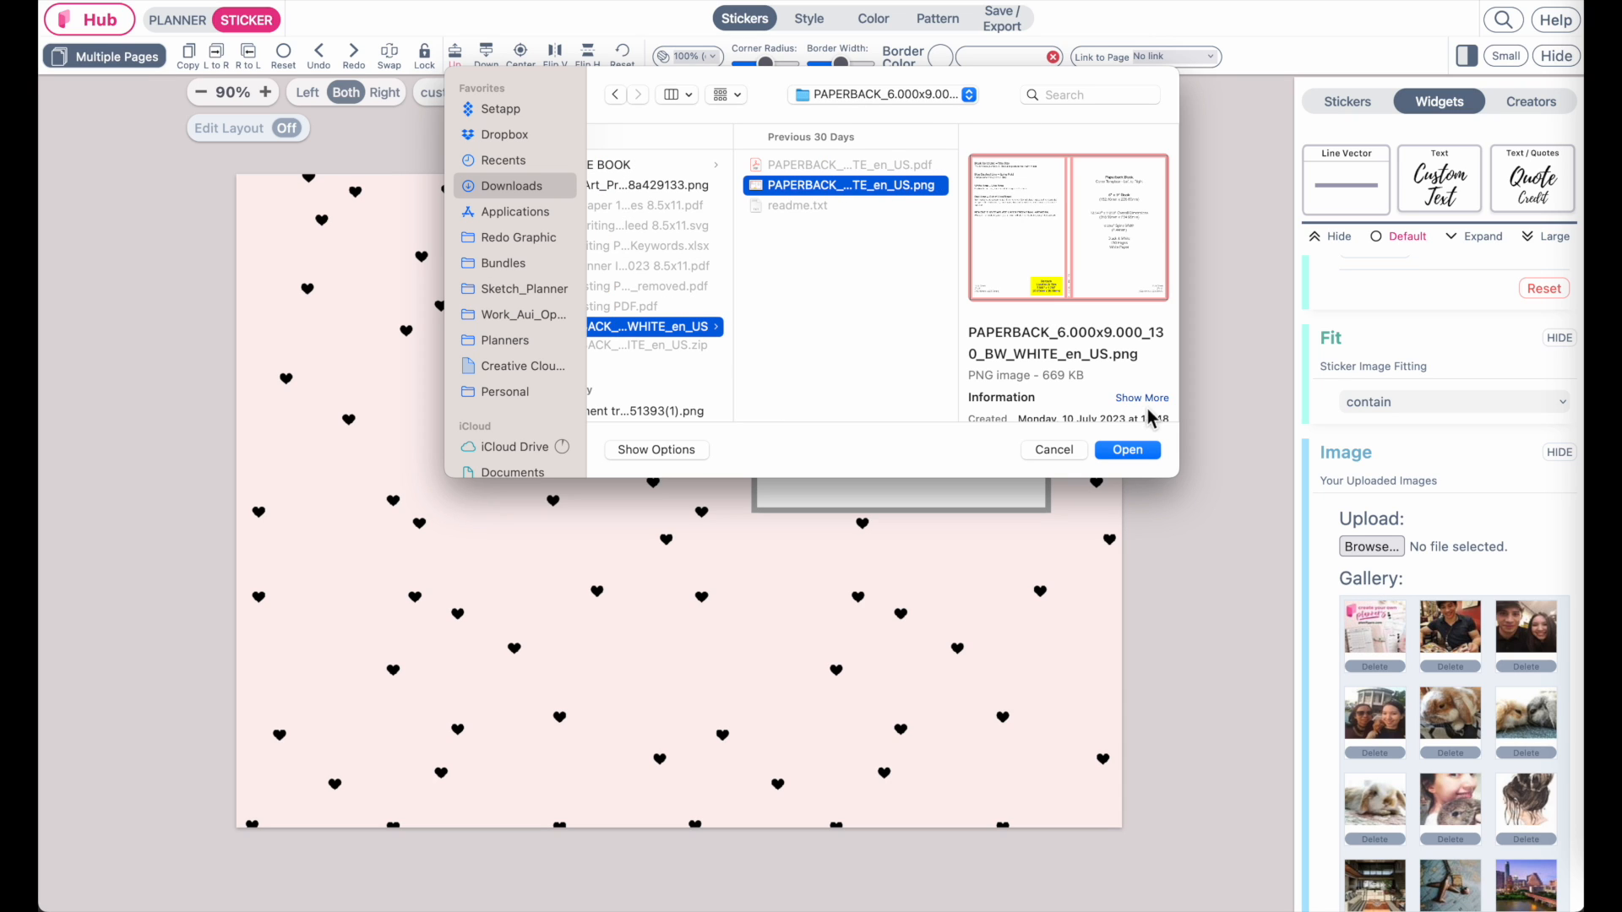
left_click(1128, 450)
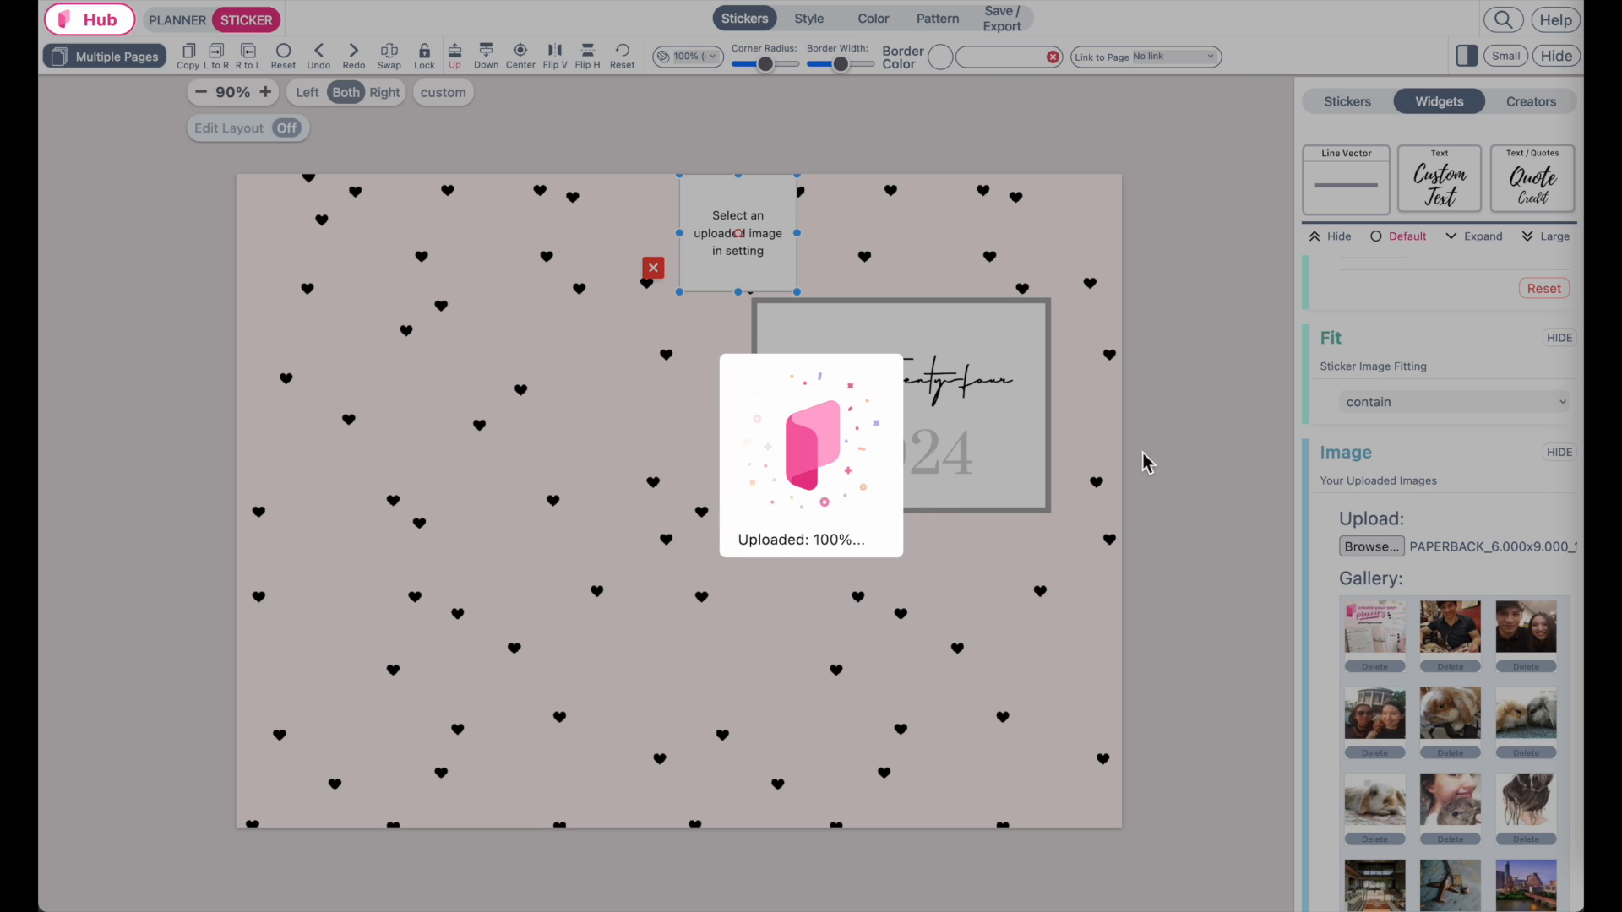
scroll(1472, 763, "down", 15)
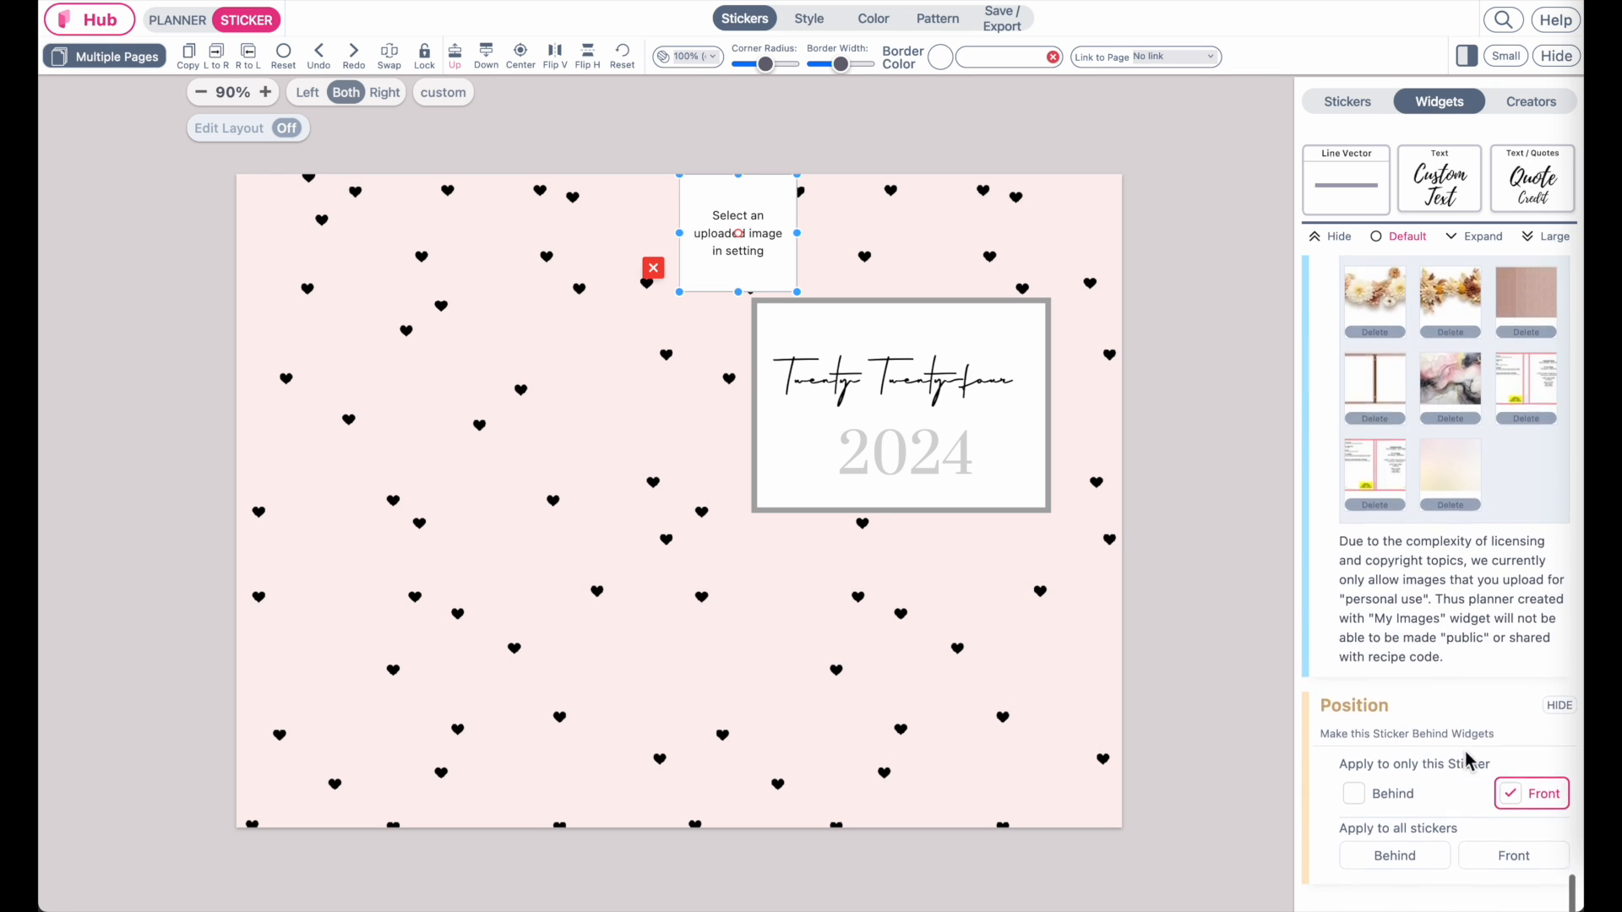
Assign the newly uploaded KDP template image to the image sticker and enlarge the sticker towards full cover-spread size.
scroll(1468, 761, "up", 1)
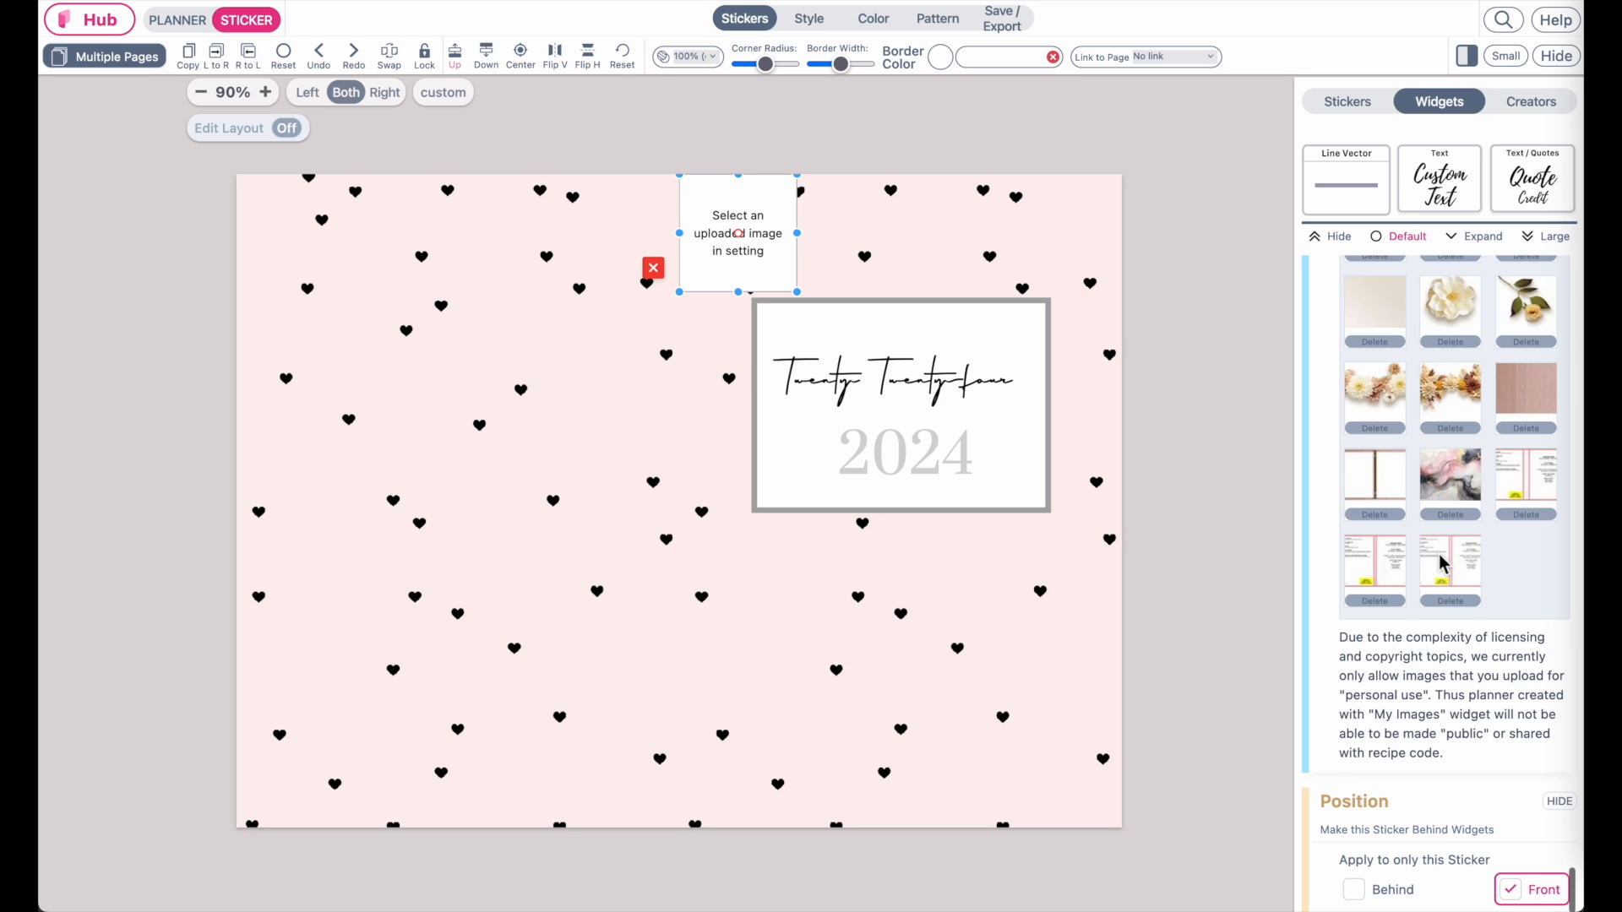
left_click(1444, 564)
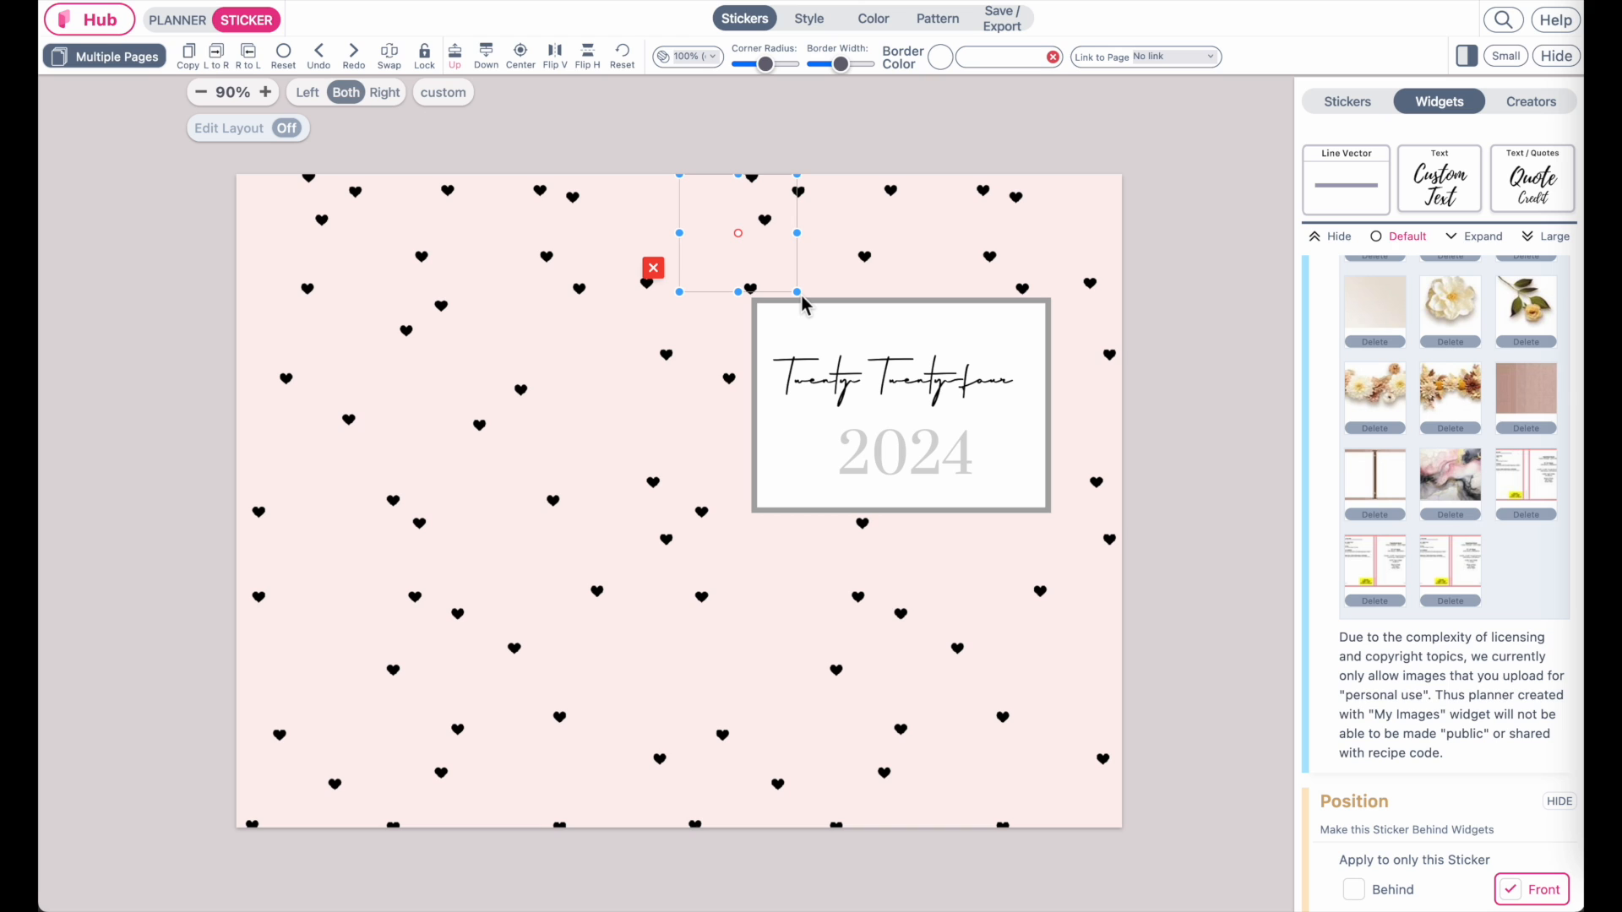
left_click_drag(802, 302, 1158, 851)
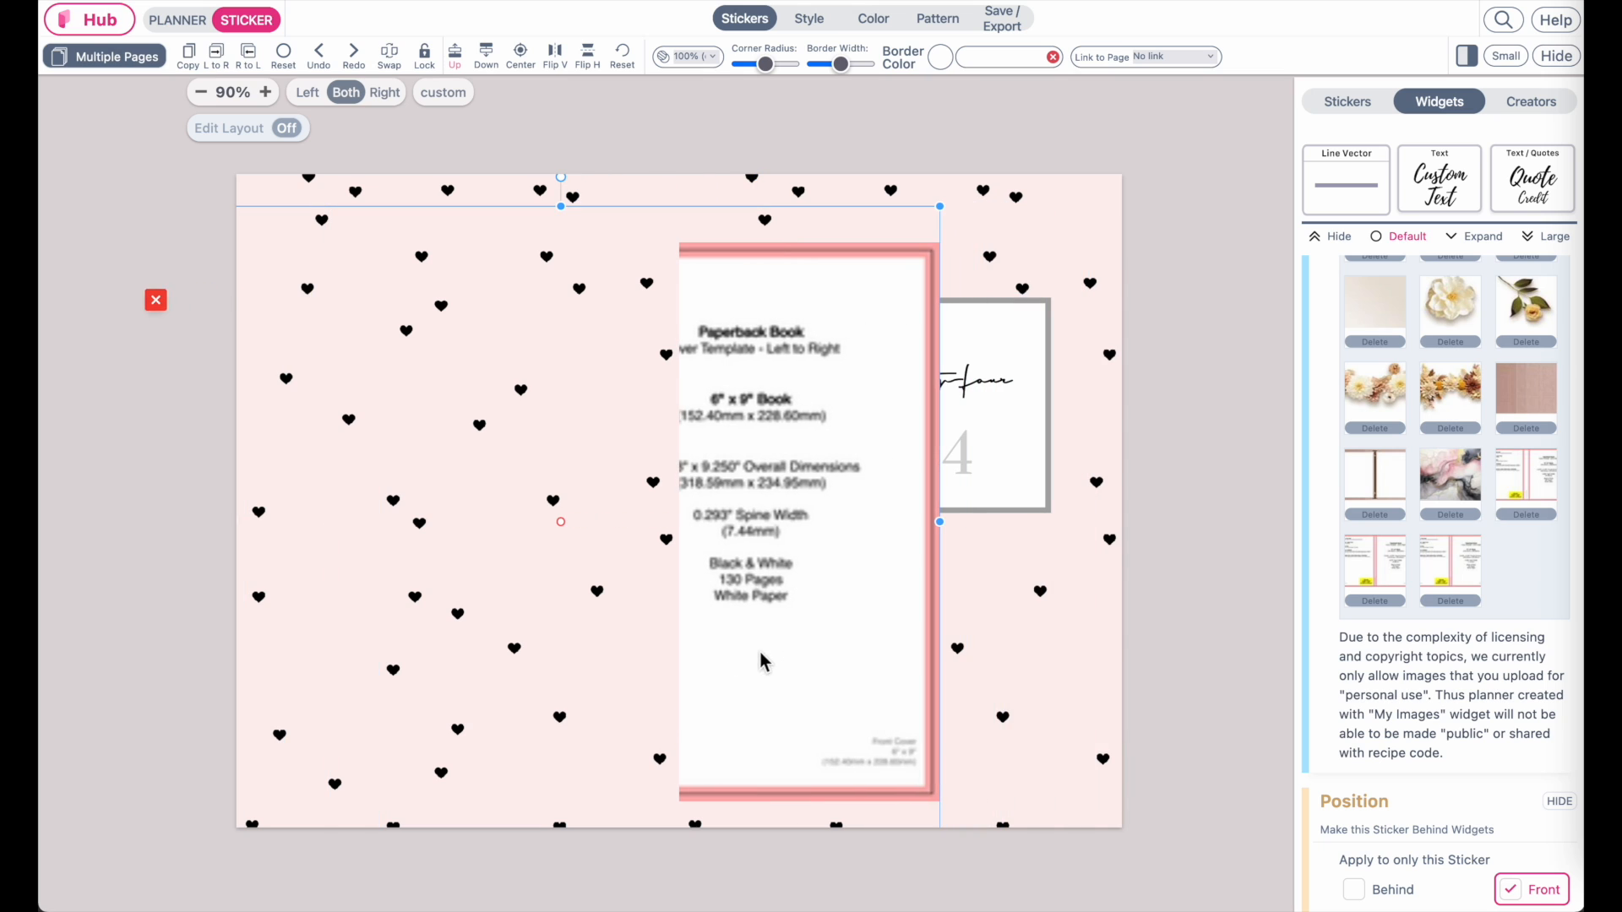
Resize and reposition the template sticker until its front cover half fits the edges of the front cover page.
left_click_drag(941, 211, 1069, 156)
left_click_drag(882, 349, 907, 377)
left_click_drag(1079, 180, 1120, 154)
left_click_drag(978, 353, 978, 378)
left_click_drag(1115, 176, 1108, 191)
left_click_drag(1053, 266, 996, 337)
left_click_drag(1083, 215, 1074, 233)
left_click_drag(994, 339, 1044, 788)
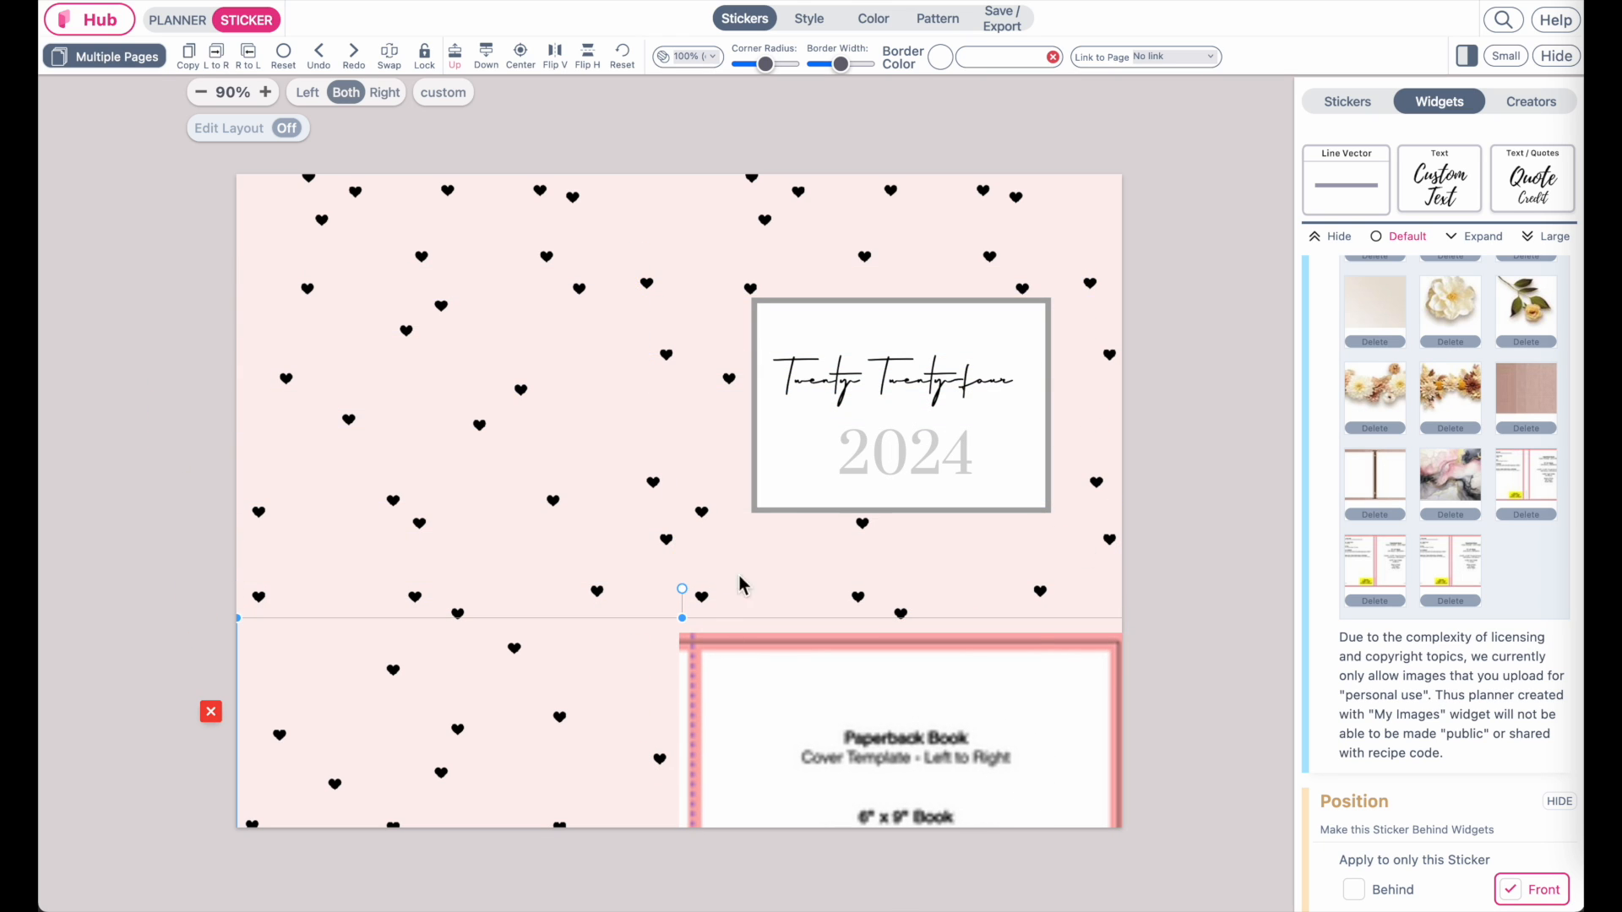
left_click_drag(896, 765, 894, 259)
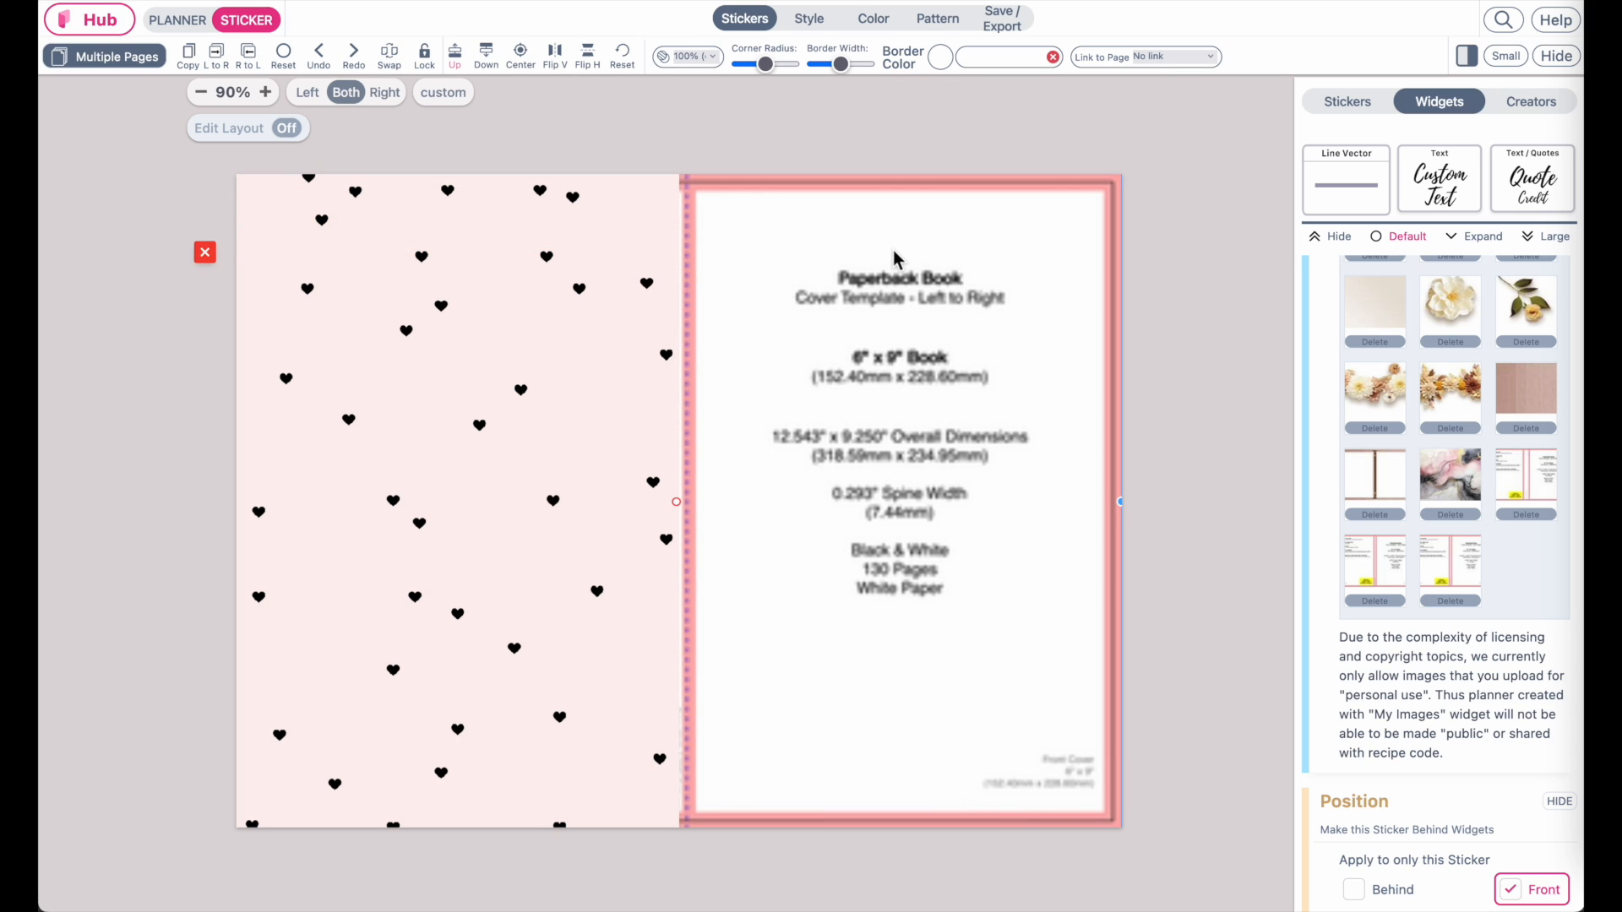
Reassign the uploaded 130-page template image to the sticker and nudge it slightly upward on the front cover page.
left_click(1362, 573)
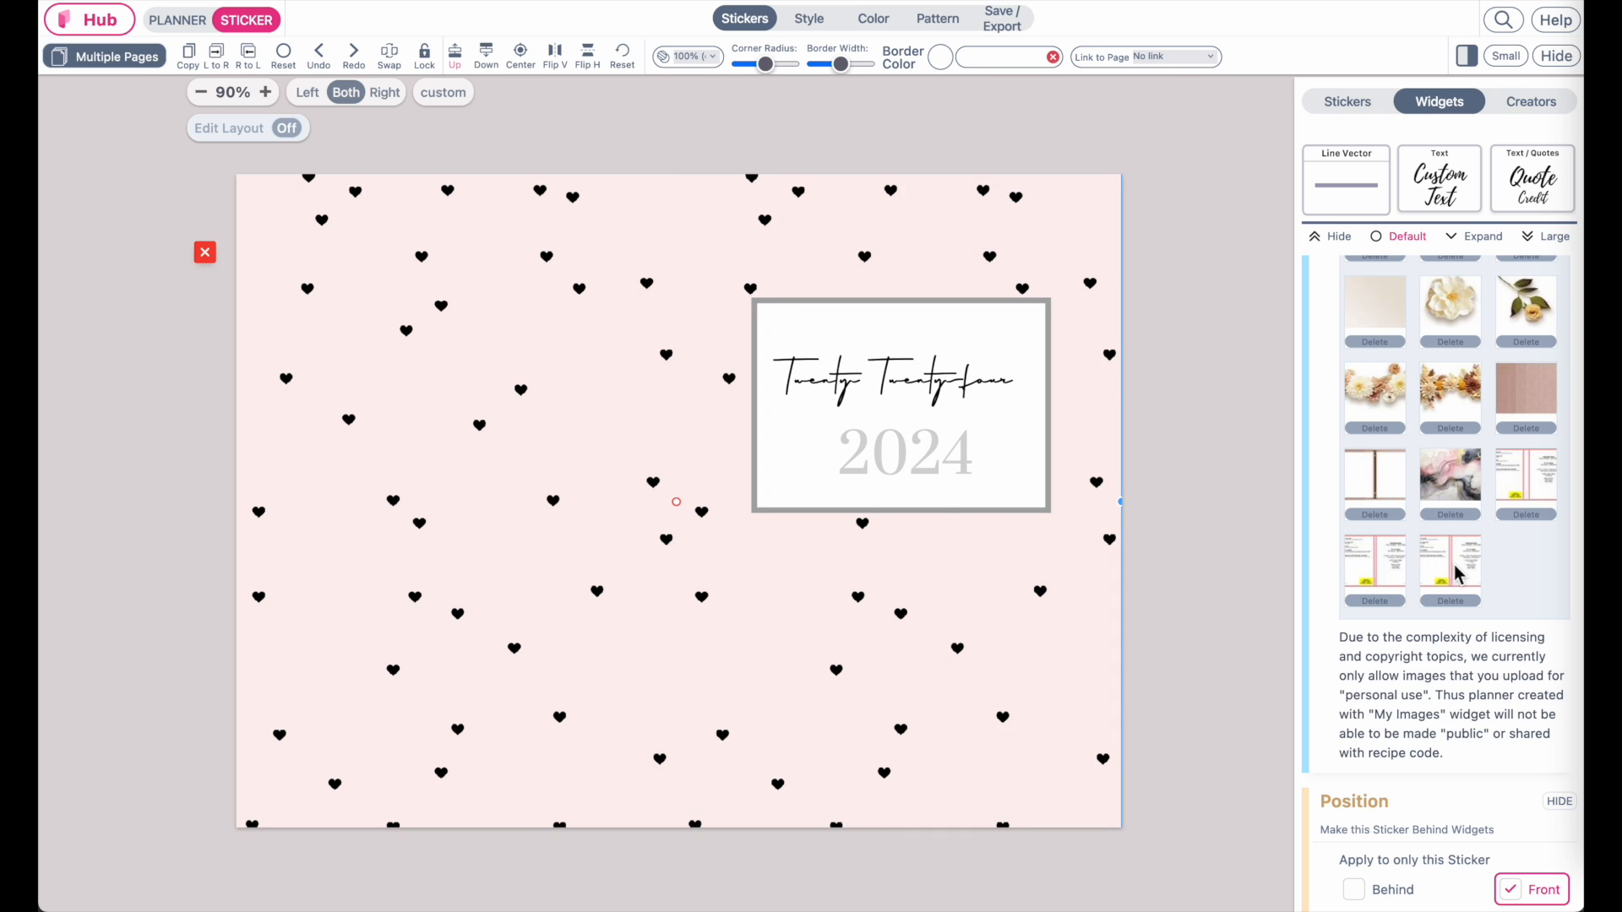
left_click(1453, 563)
left_click(1447, 581)
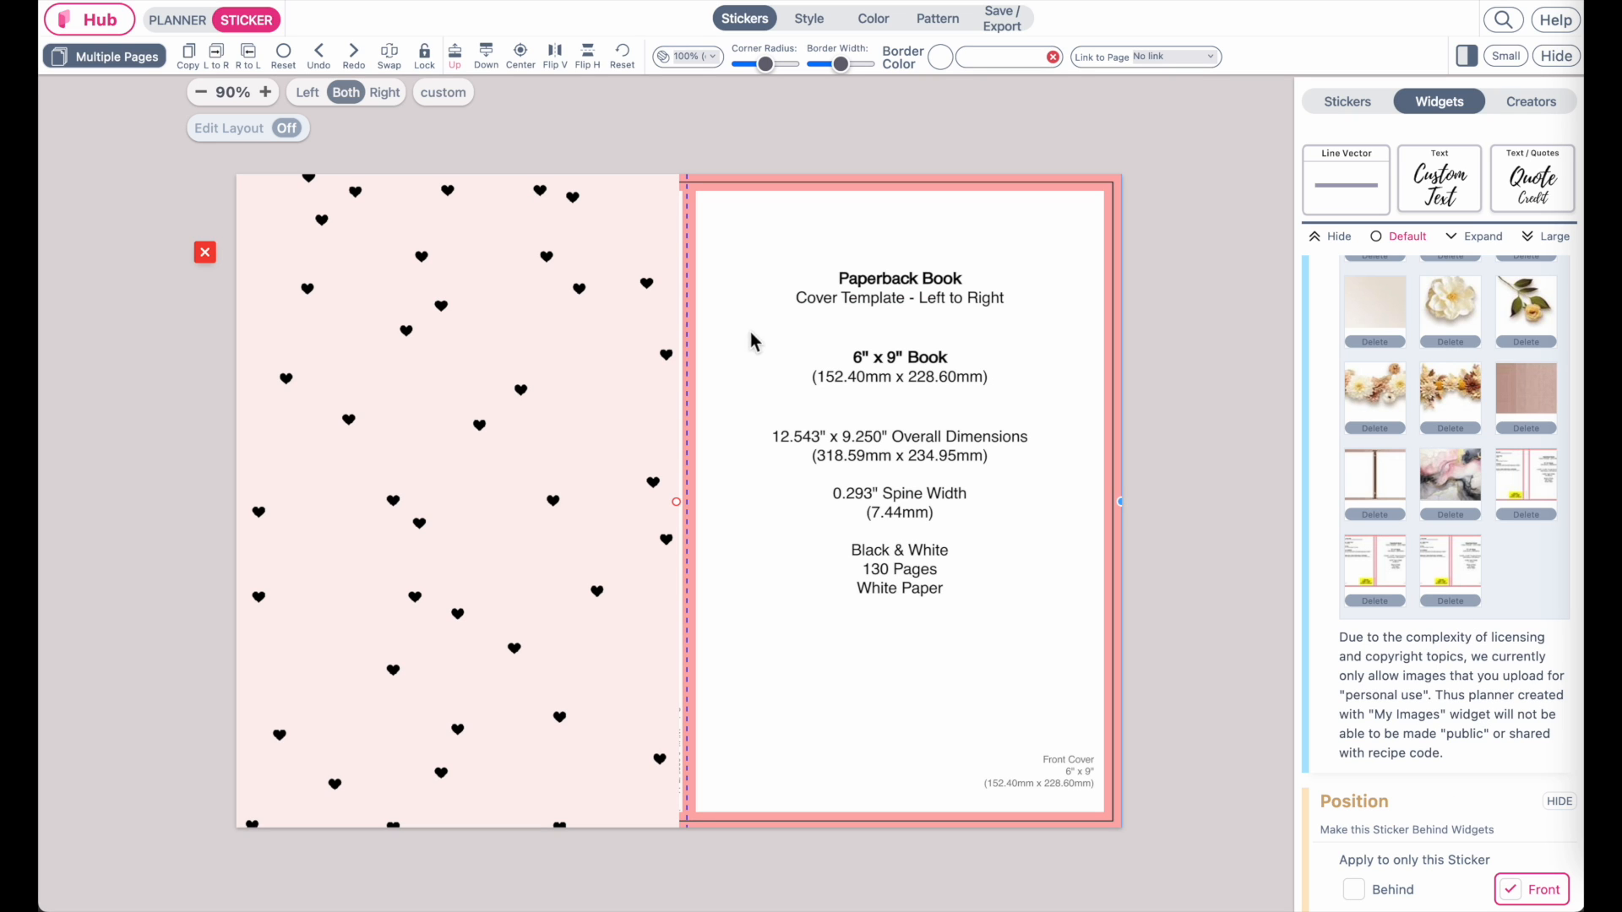
left_click(816, 271)
mouse_move(815, 272)
left_mouse_down()
mouse_move(832, 270)
mouse_move(797, 273)
mouse_move(815, 274)
left_mouse_up()
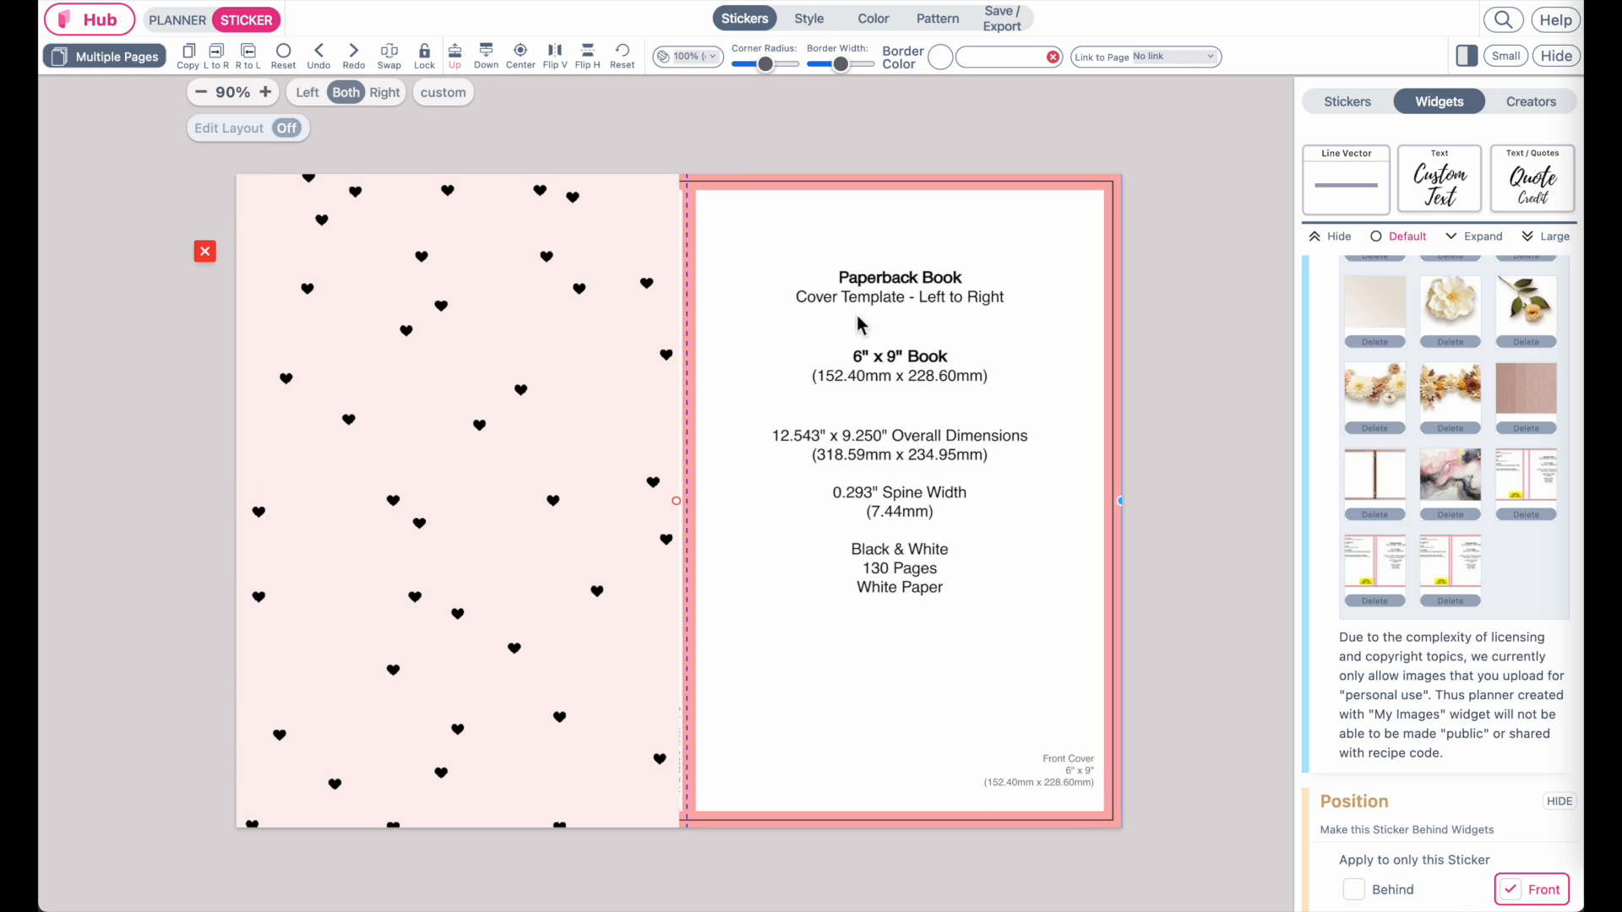
Copy the template sticker onto the back cover page and align its back cover half with the page edges.
left_click(188, 56)
left_click(418, 366)
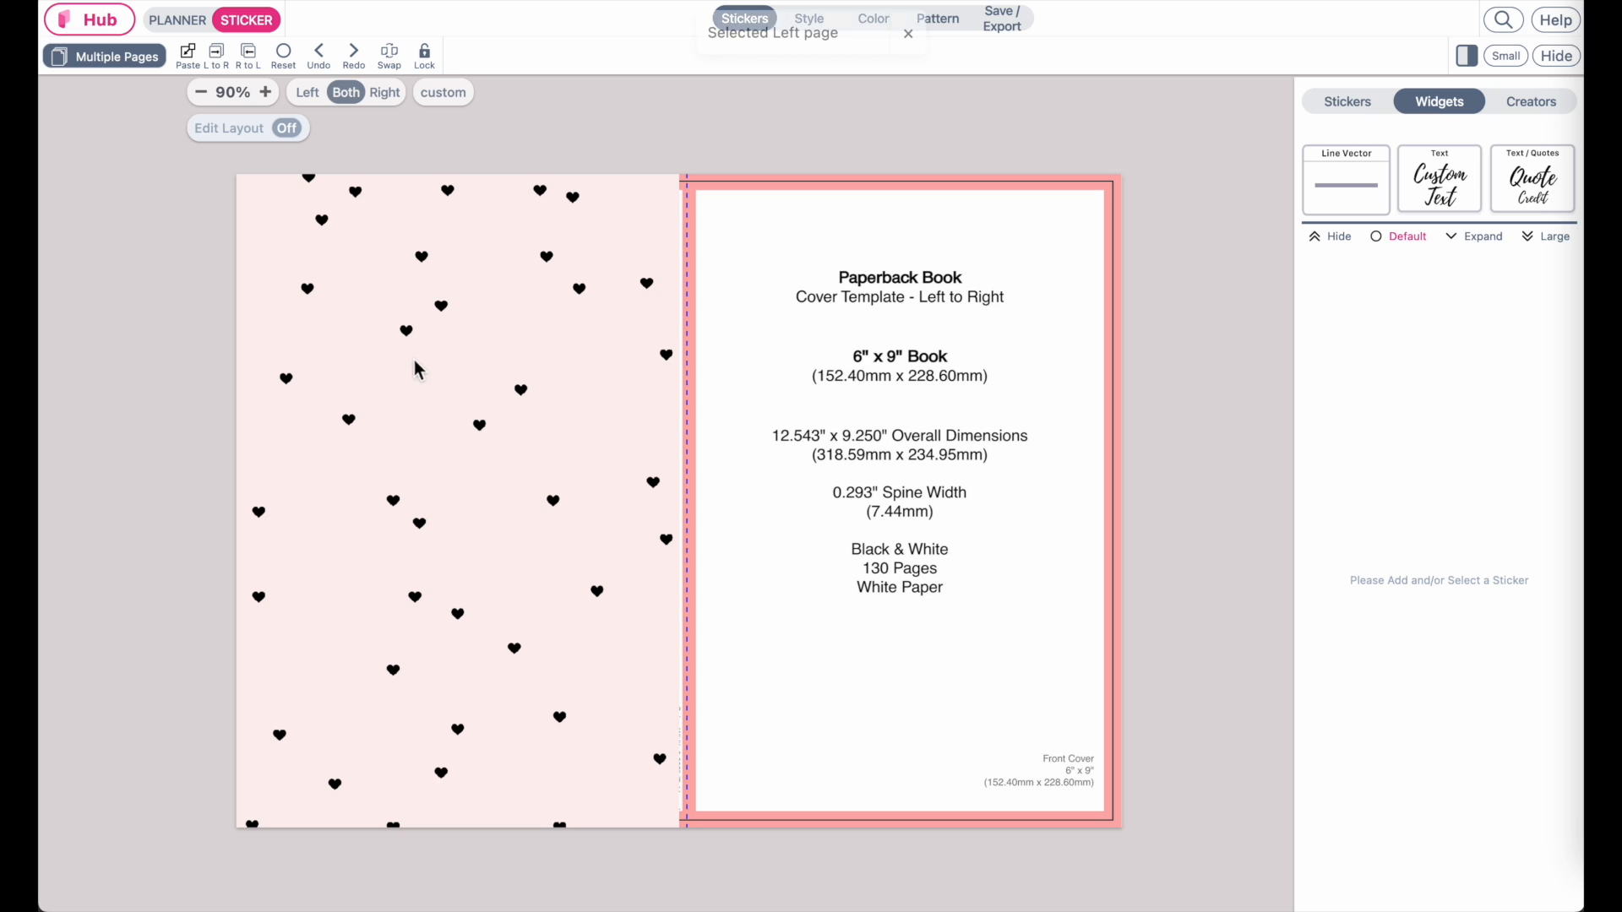
left_click(356, 423)
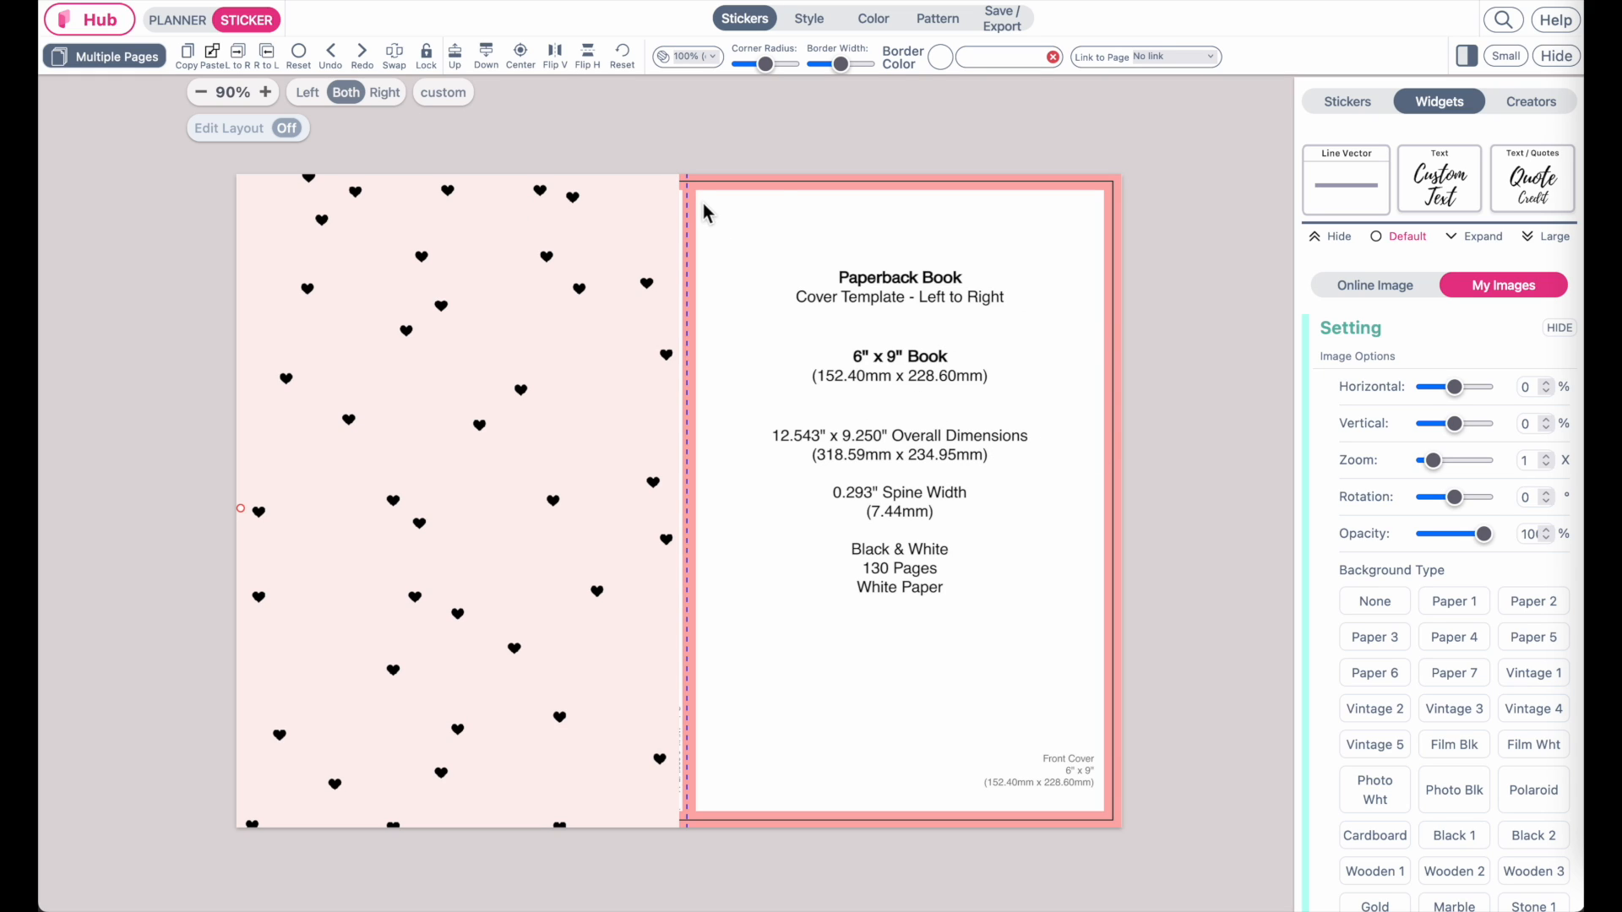
key("super+v")
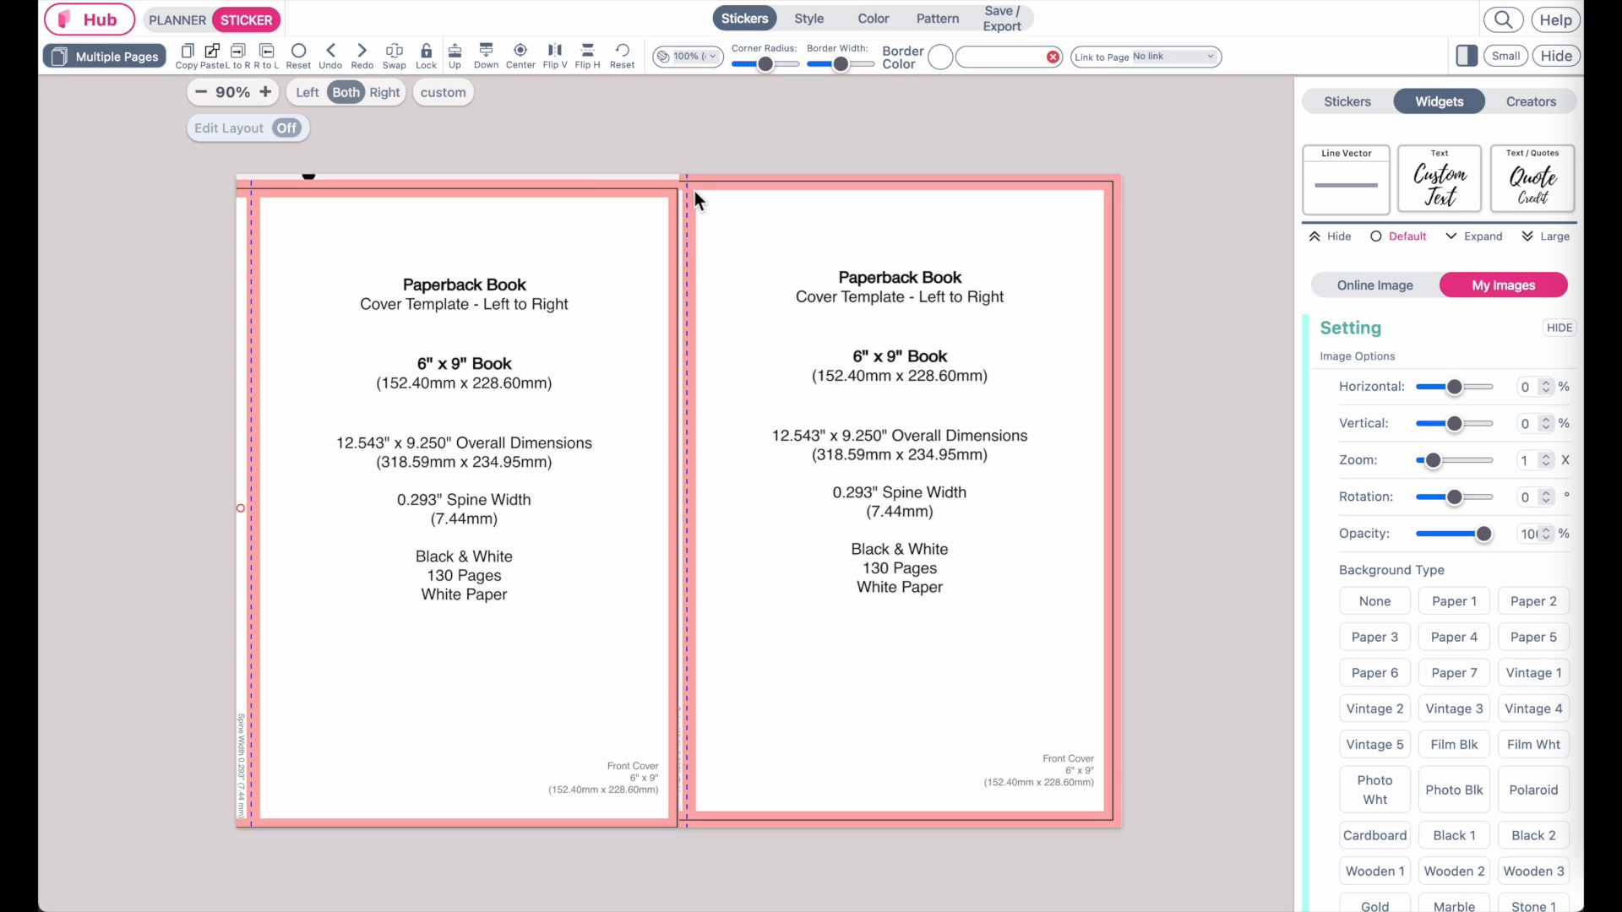
left_click_drag(364, 336, 860, 334)
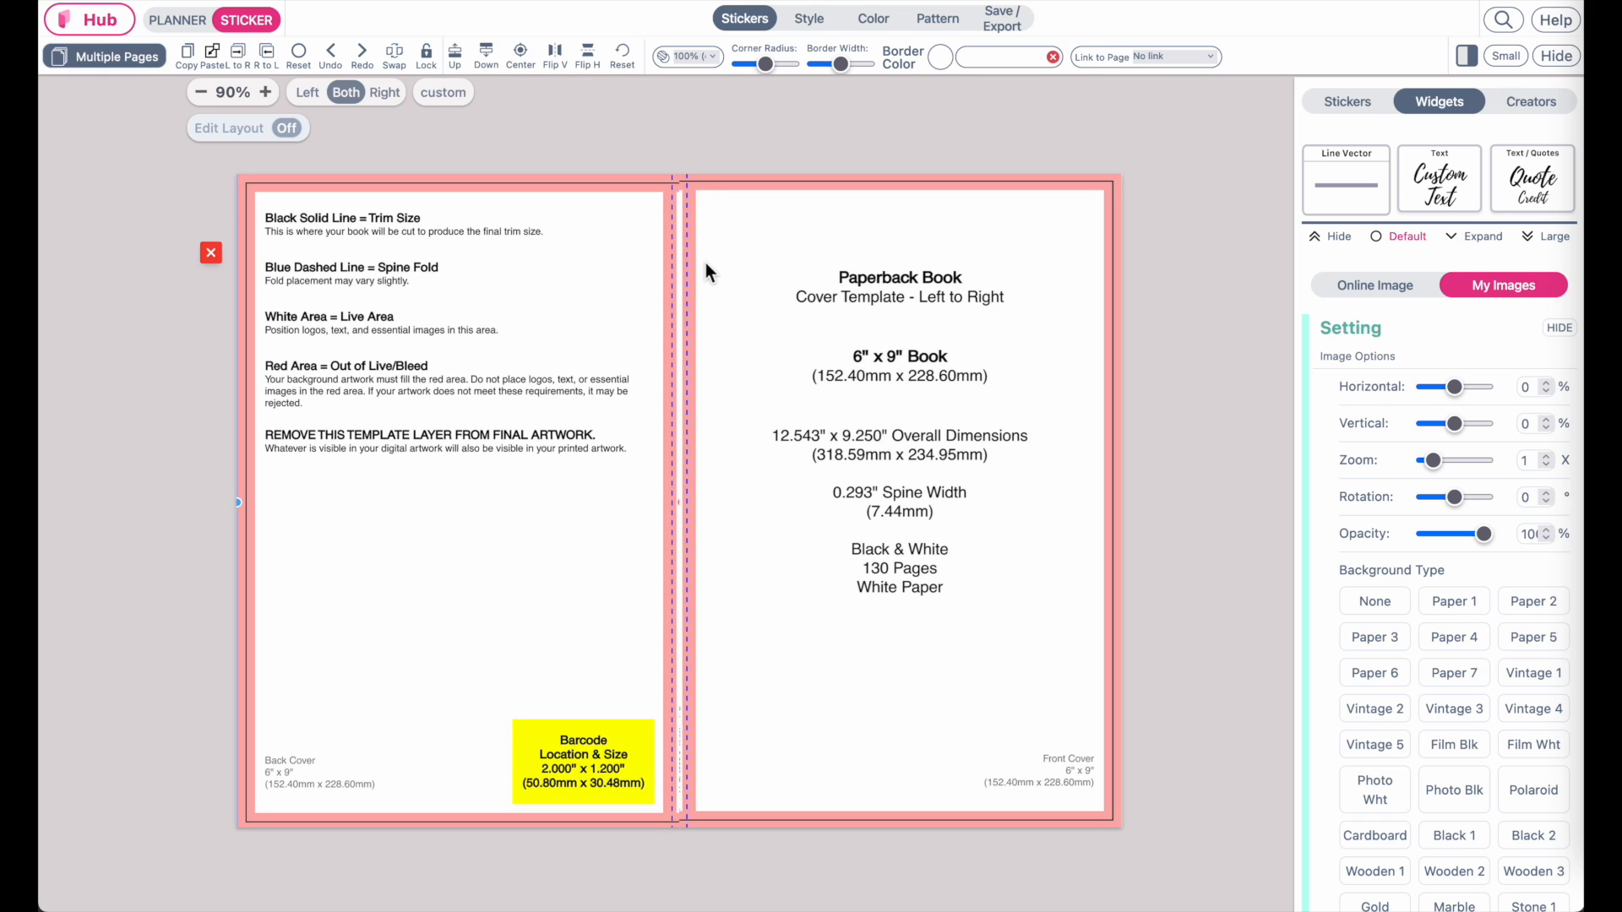
Move the back and front template stickers aside to compare the cover underneath, and realign each with its page.
left_click_drag(559, 345, 760, 362)
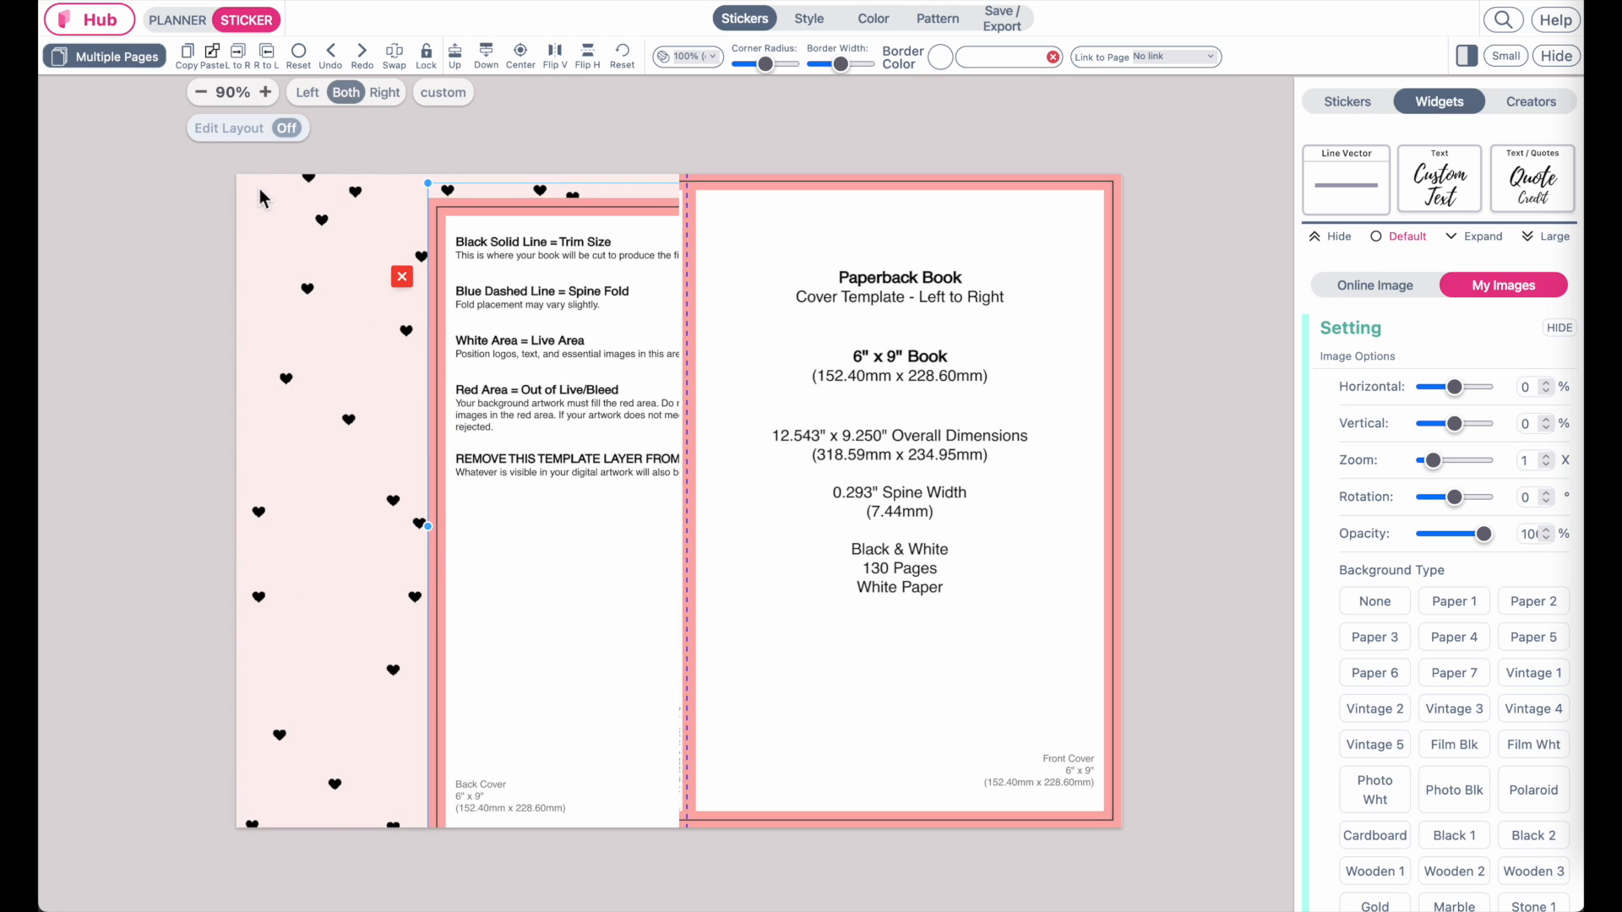
left_click_drag(545, 350, 329, 321)
left_click_drag(886, 300, 905, 624)
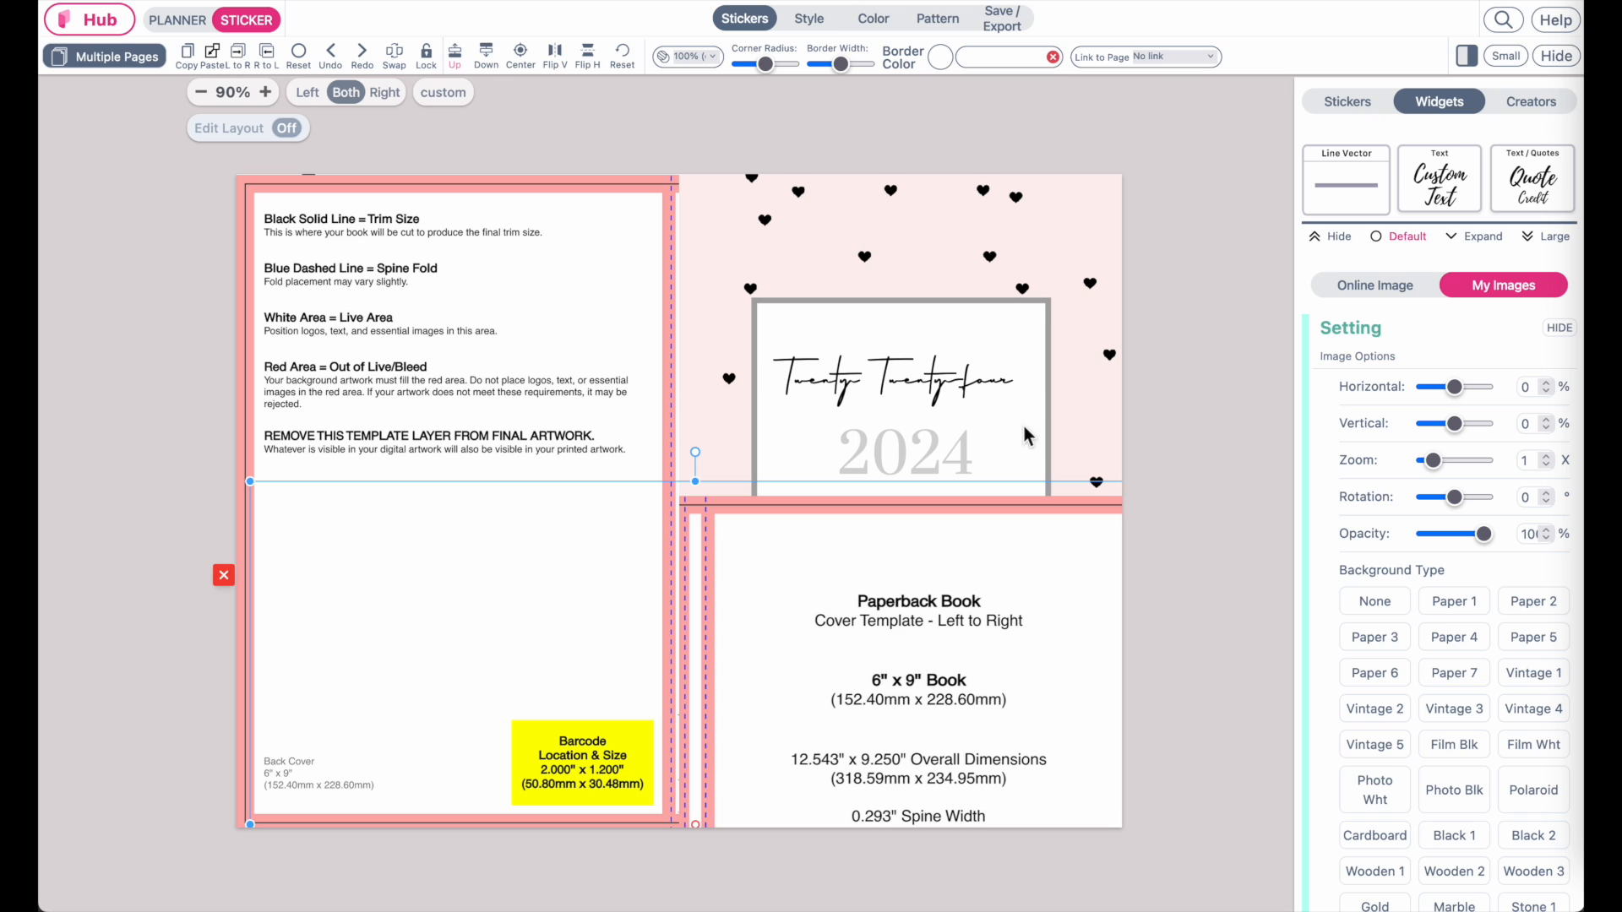
left_click(862, 728)
left_click_drag(862, 728, 842, 376)
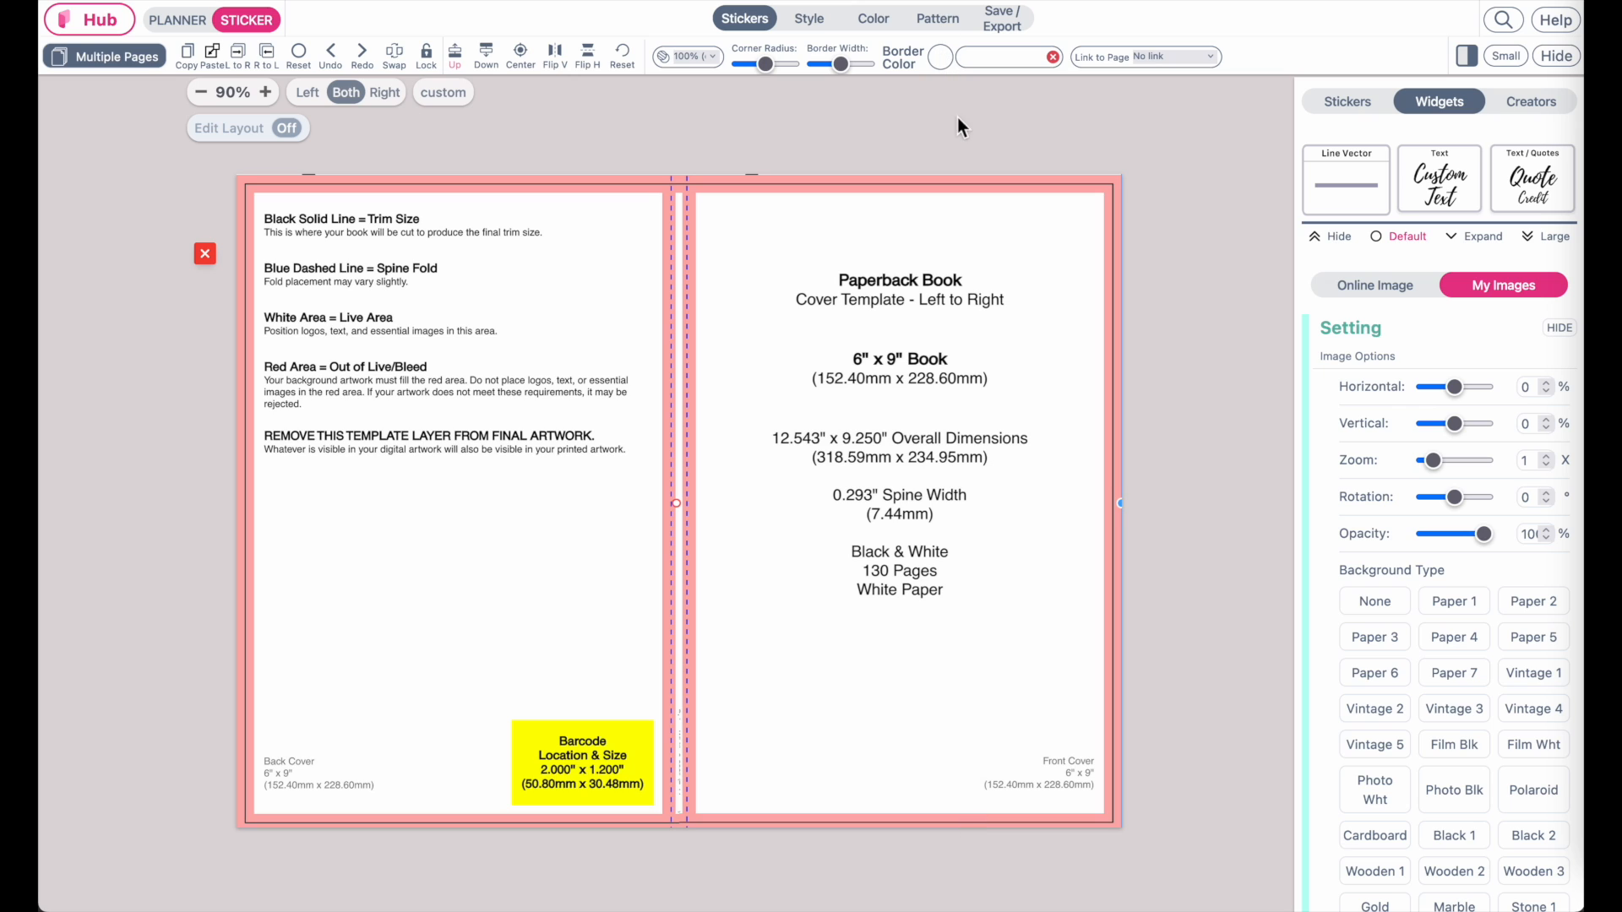
Set the template sticker's opacity to 60% on the front cover and 50% on the back cover.
left_click(689, 56)
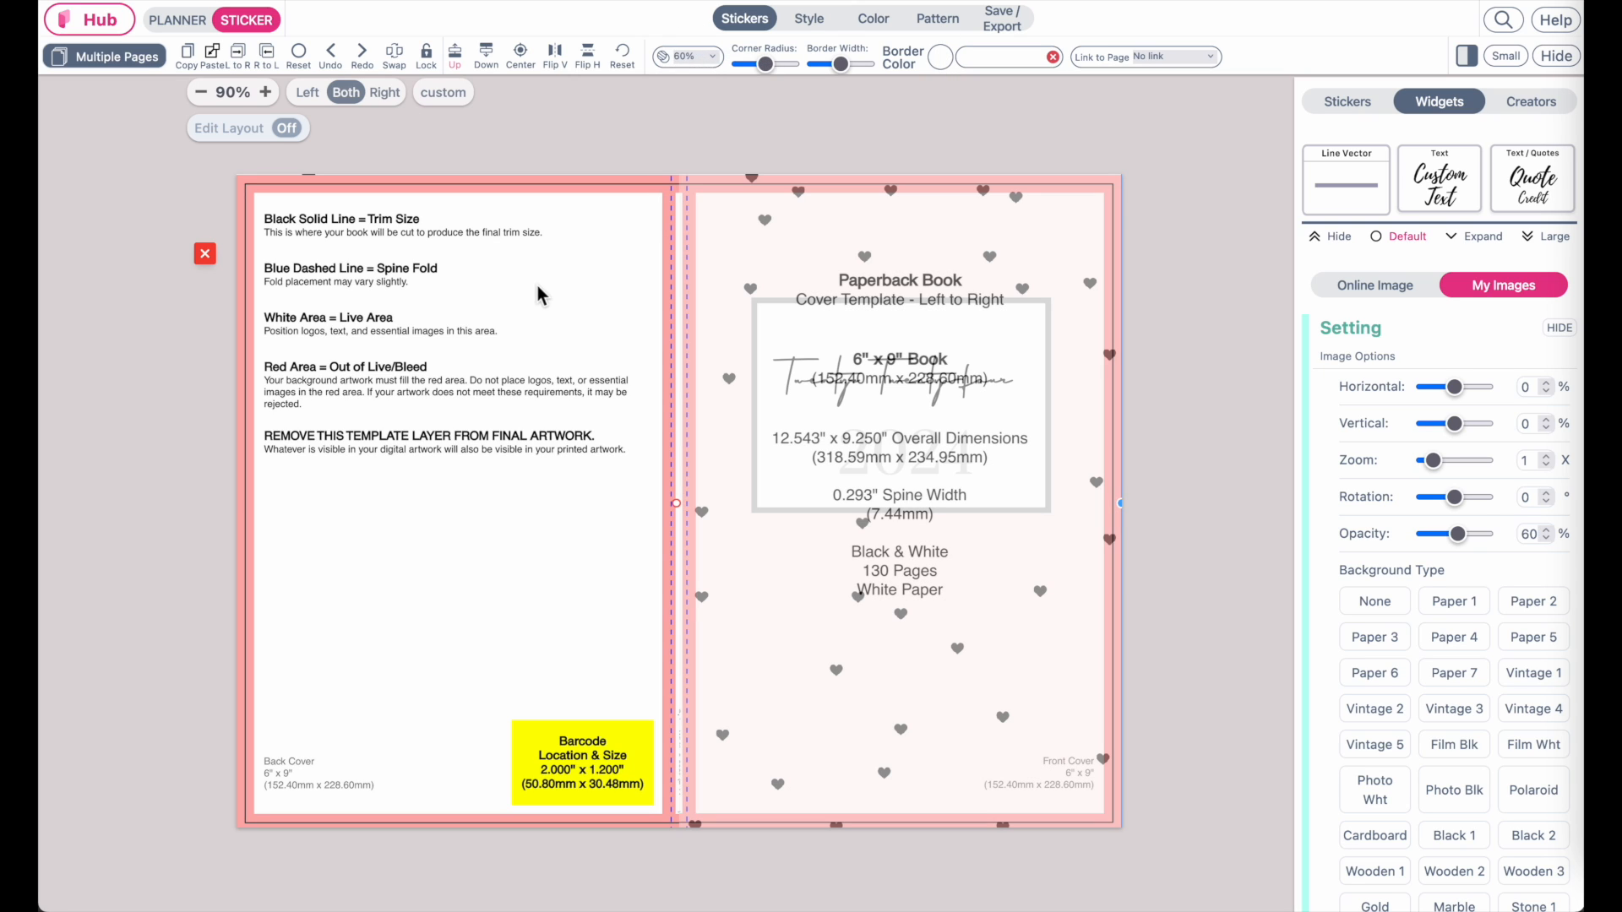
left_click(688, 56)
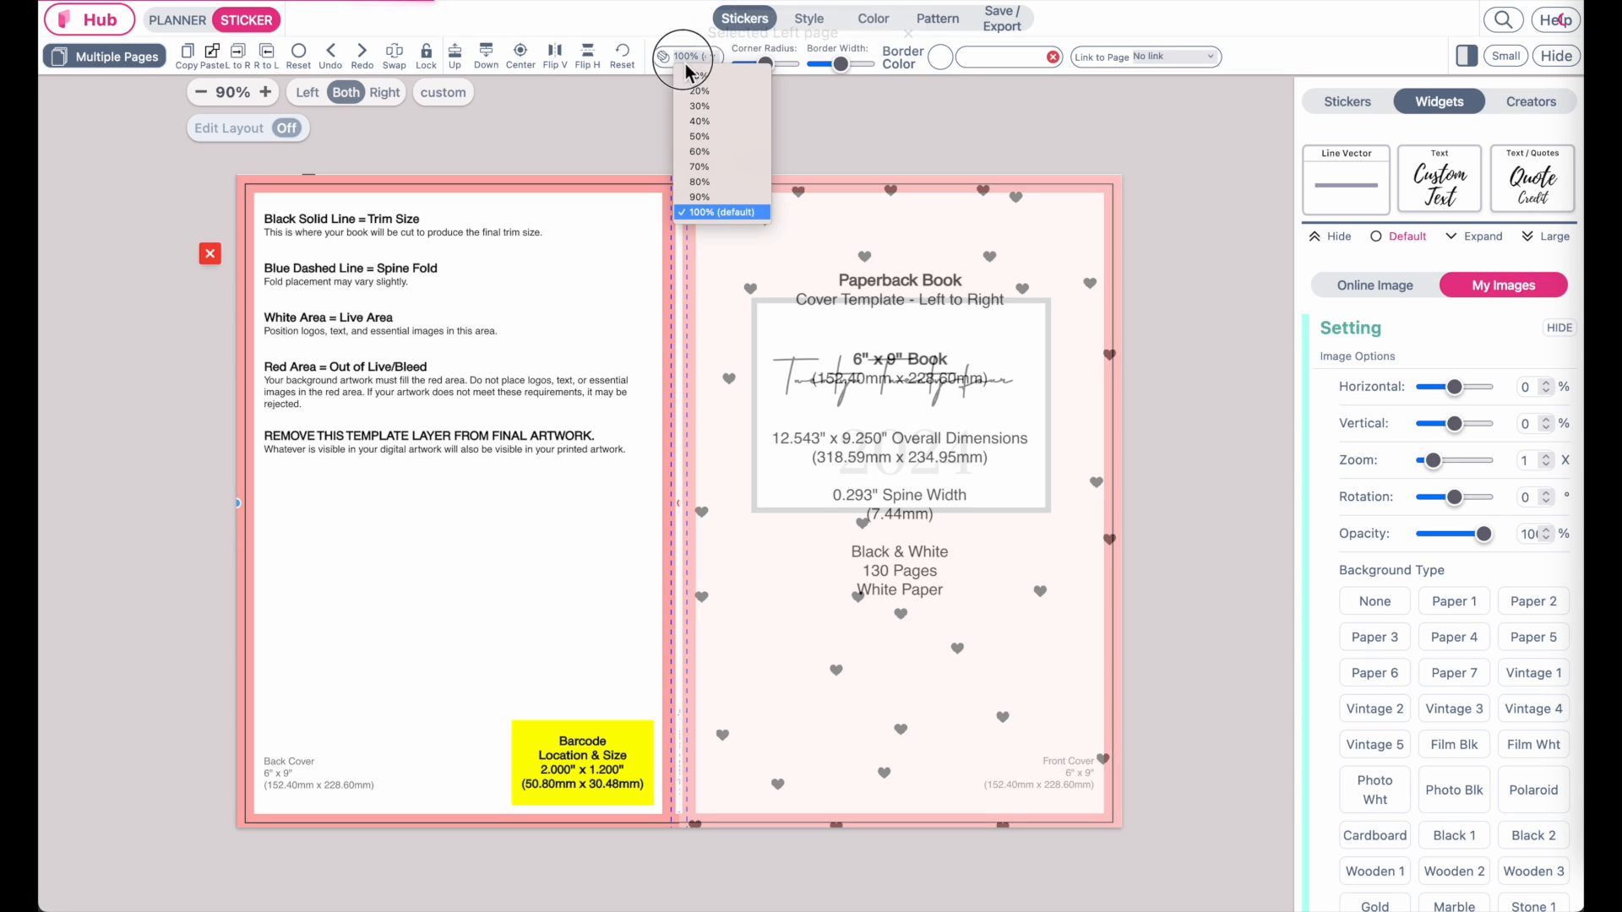
left_click(702, 136)
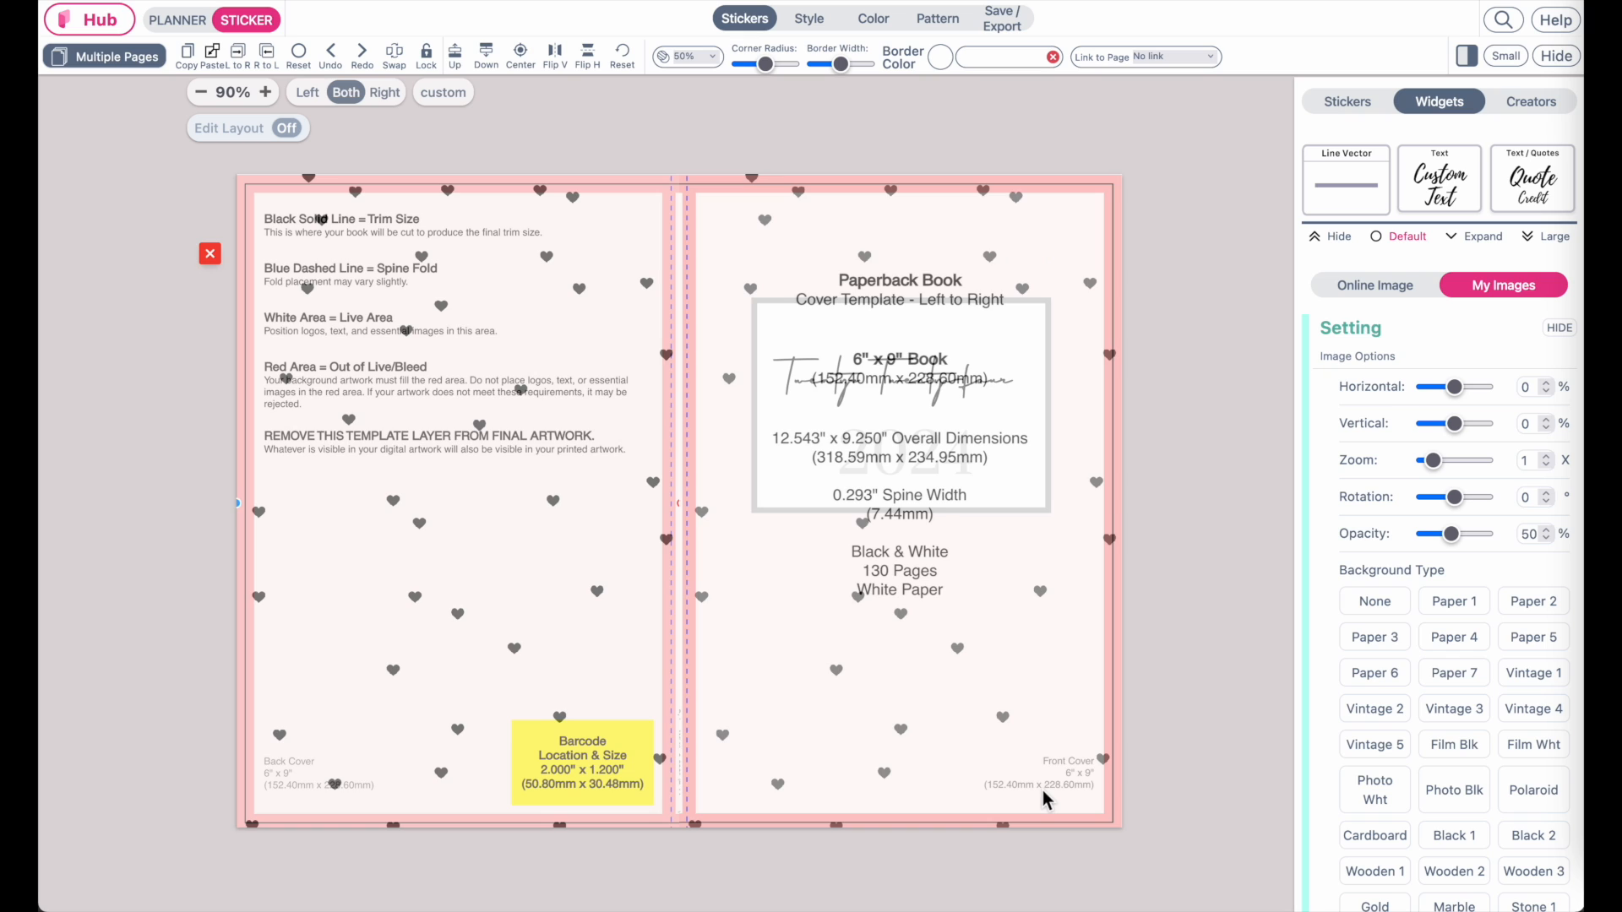
Remove the template stickers from the front and back cover pages, leaving only the cover design.
left_click(369, 356)
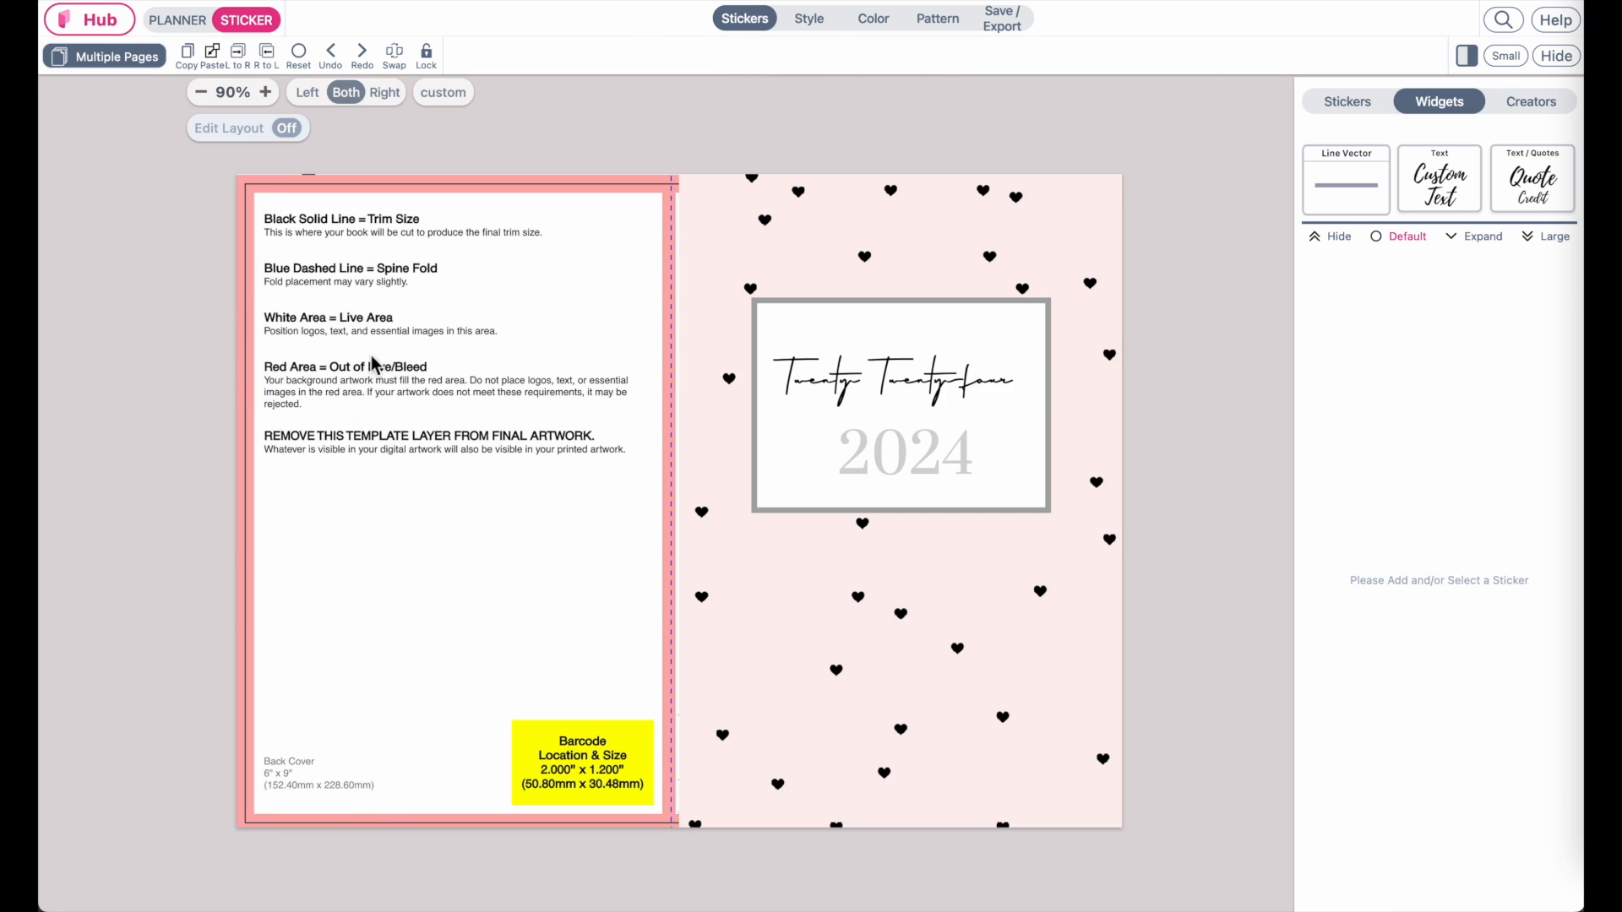
left_click(369, 351)
left_click_drag(362, 351, 484, 393)
left_click(333, 298)
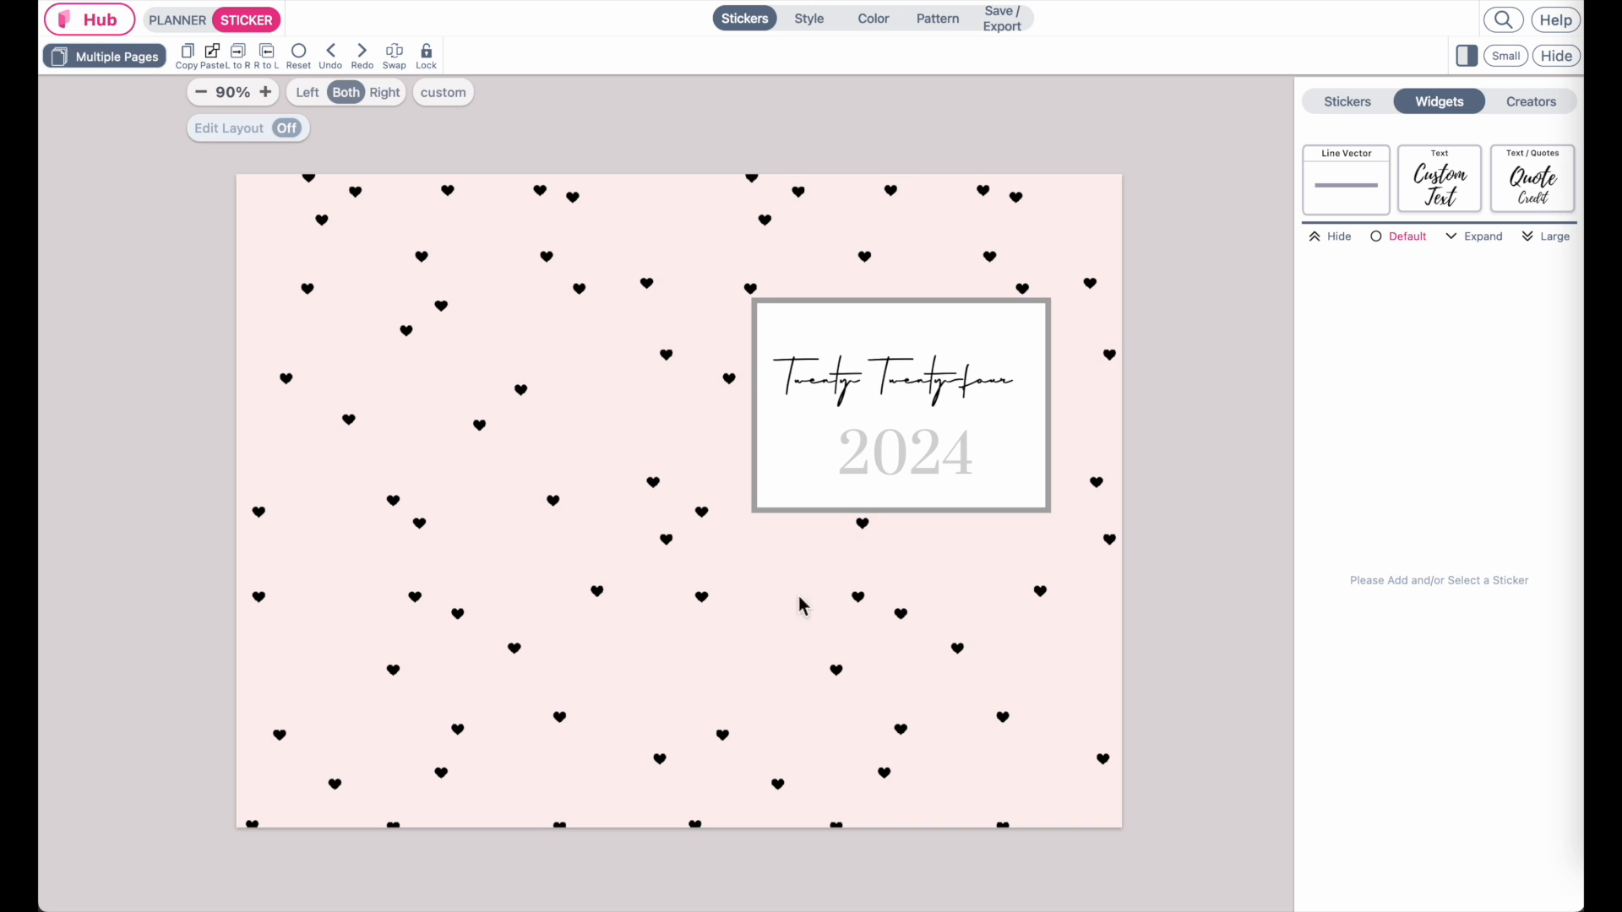
Generate the cover PDF with the KDP Cover paper size and open the resulting file.
left_click(1005, 21)
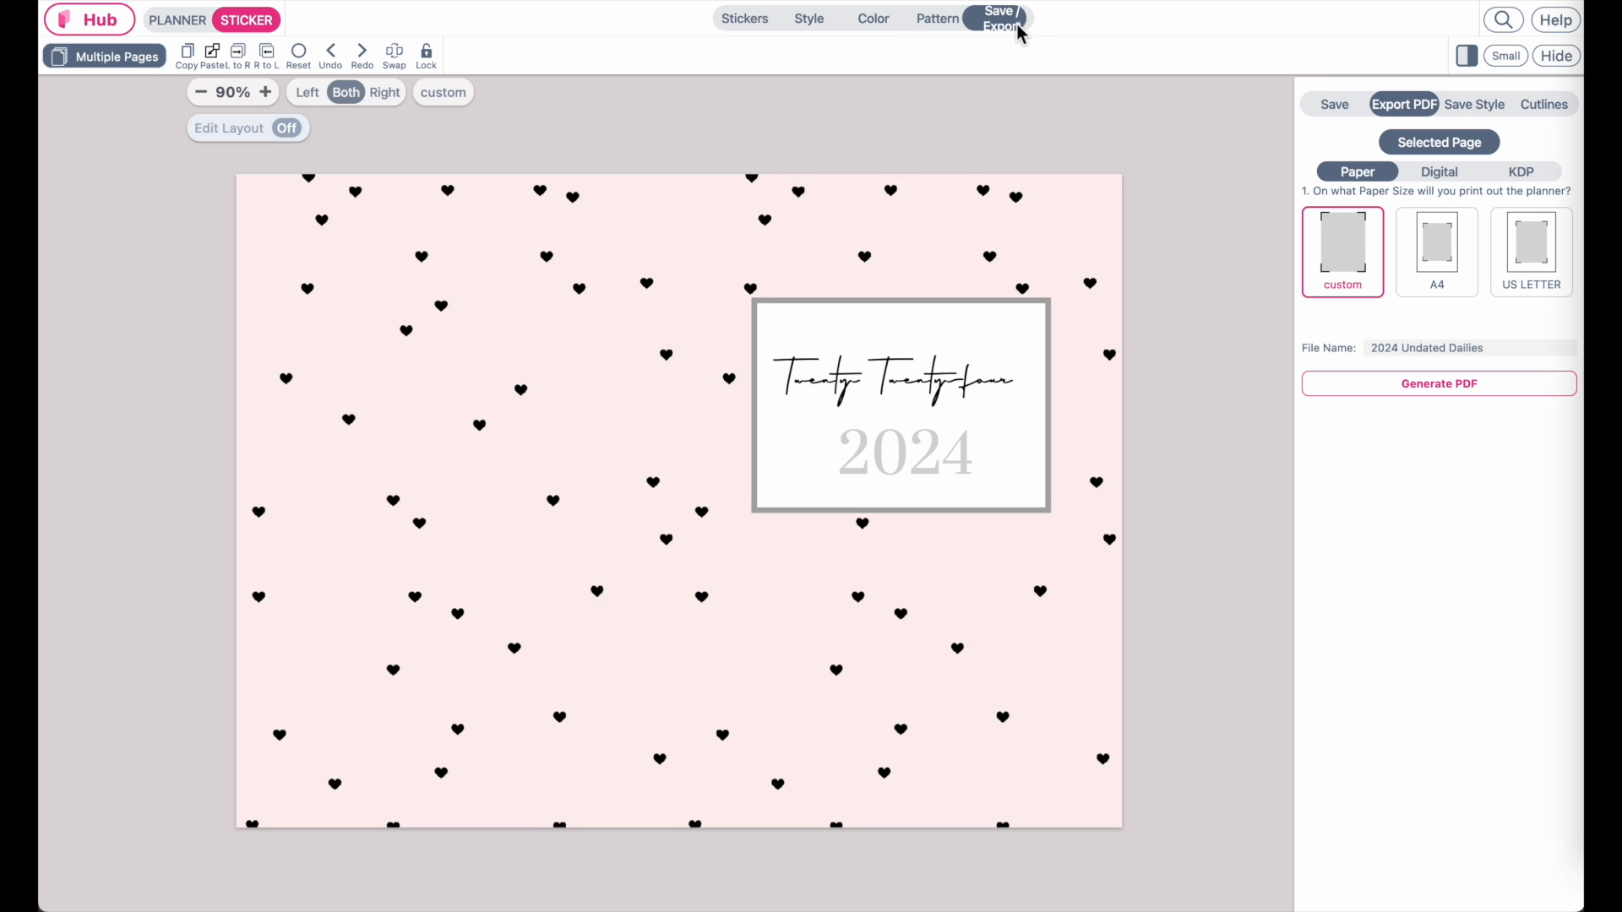
left_click(1531, 175)
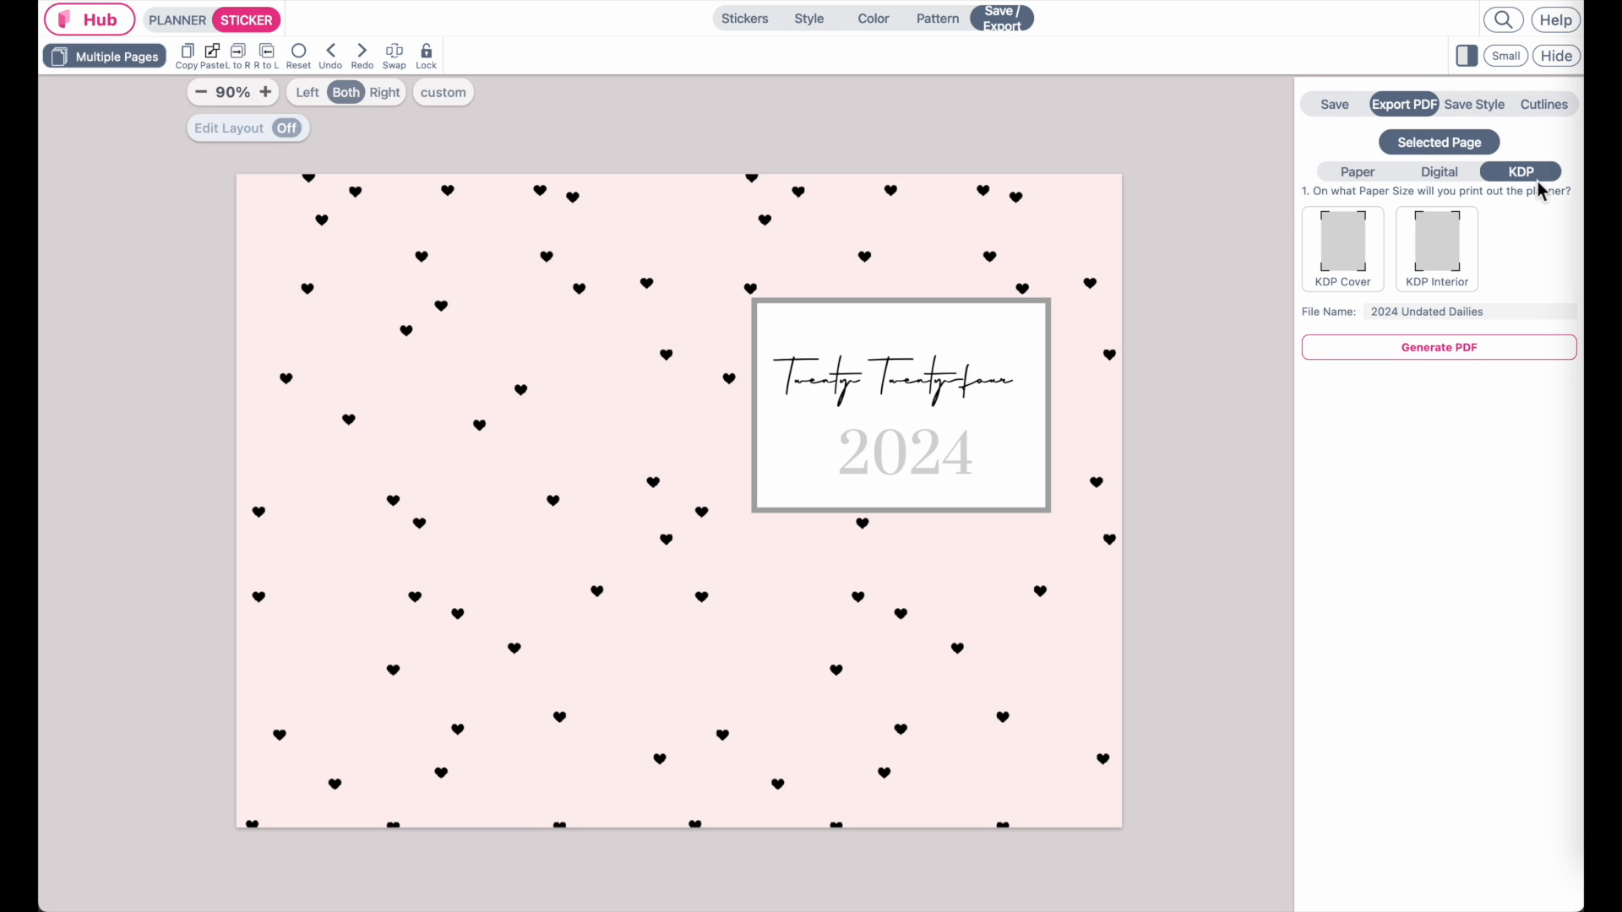
left_click(1333, 257)
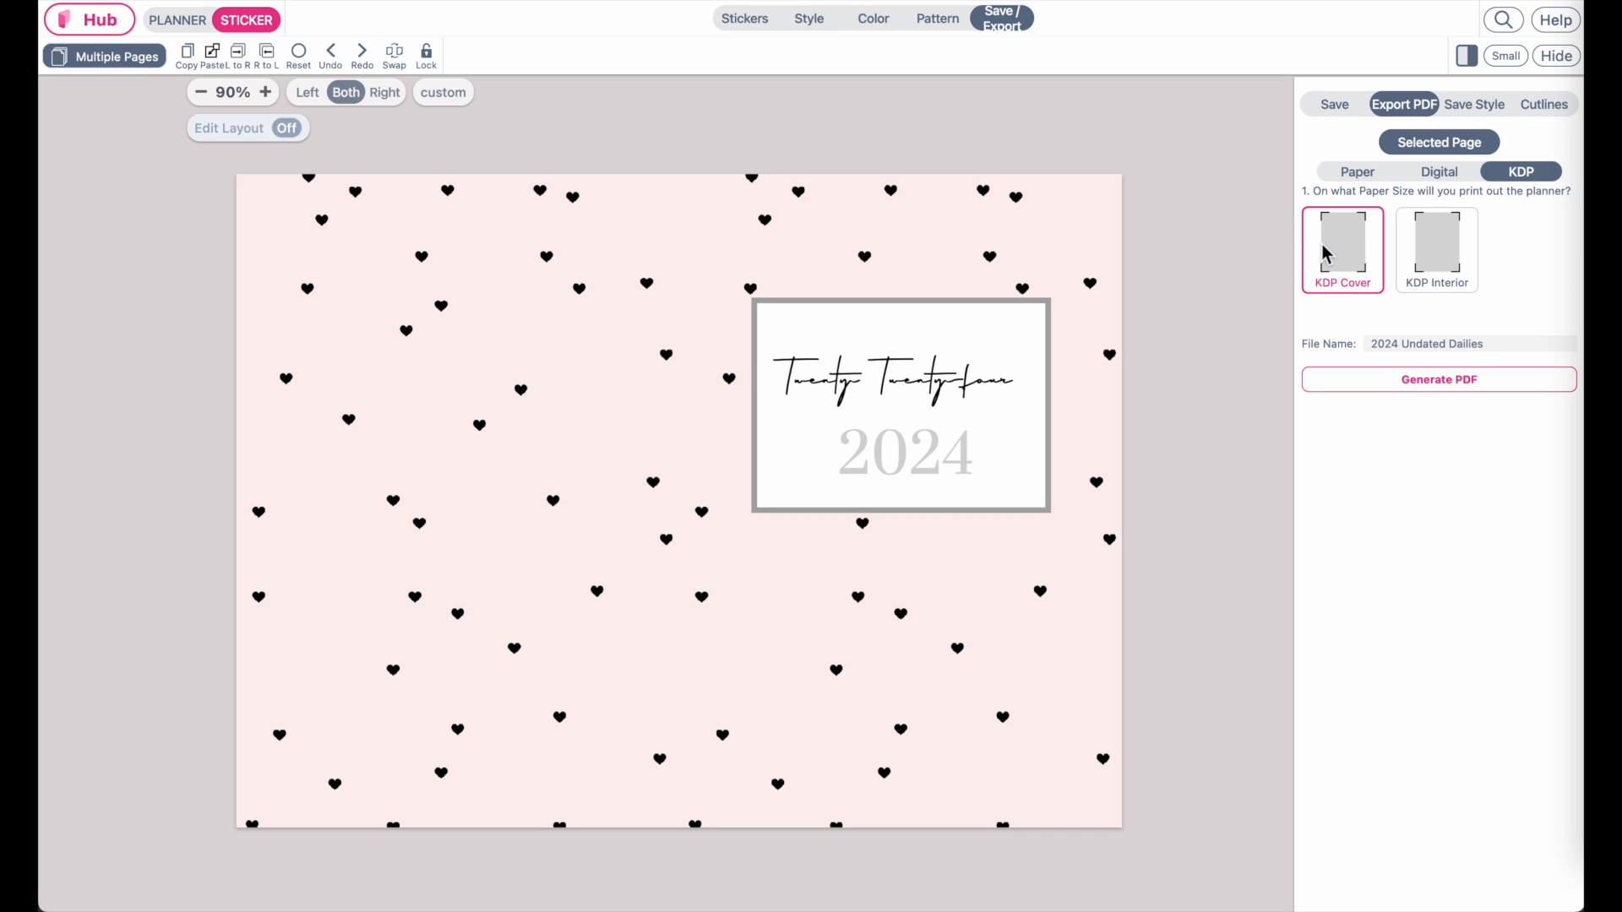
left_click(1418, 390)
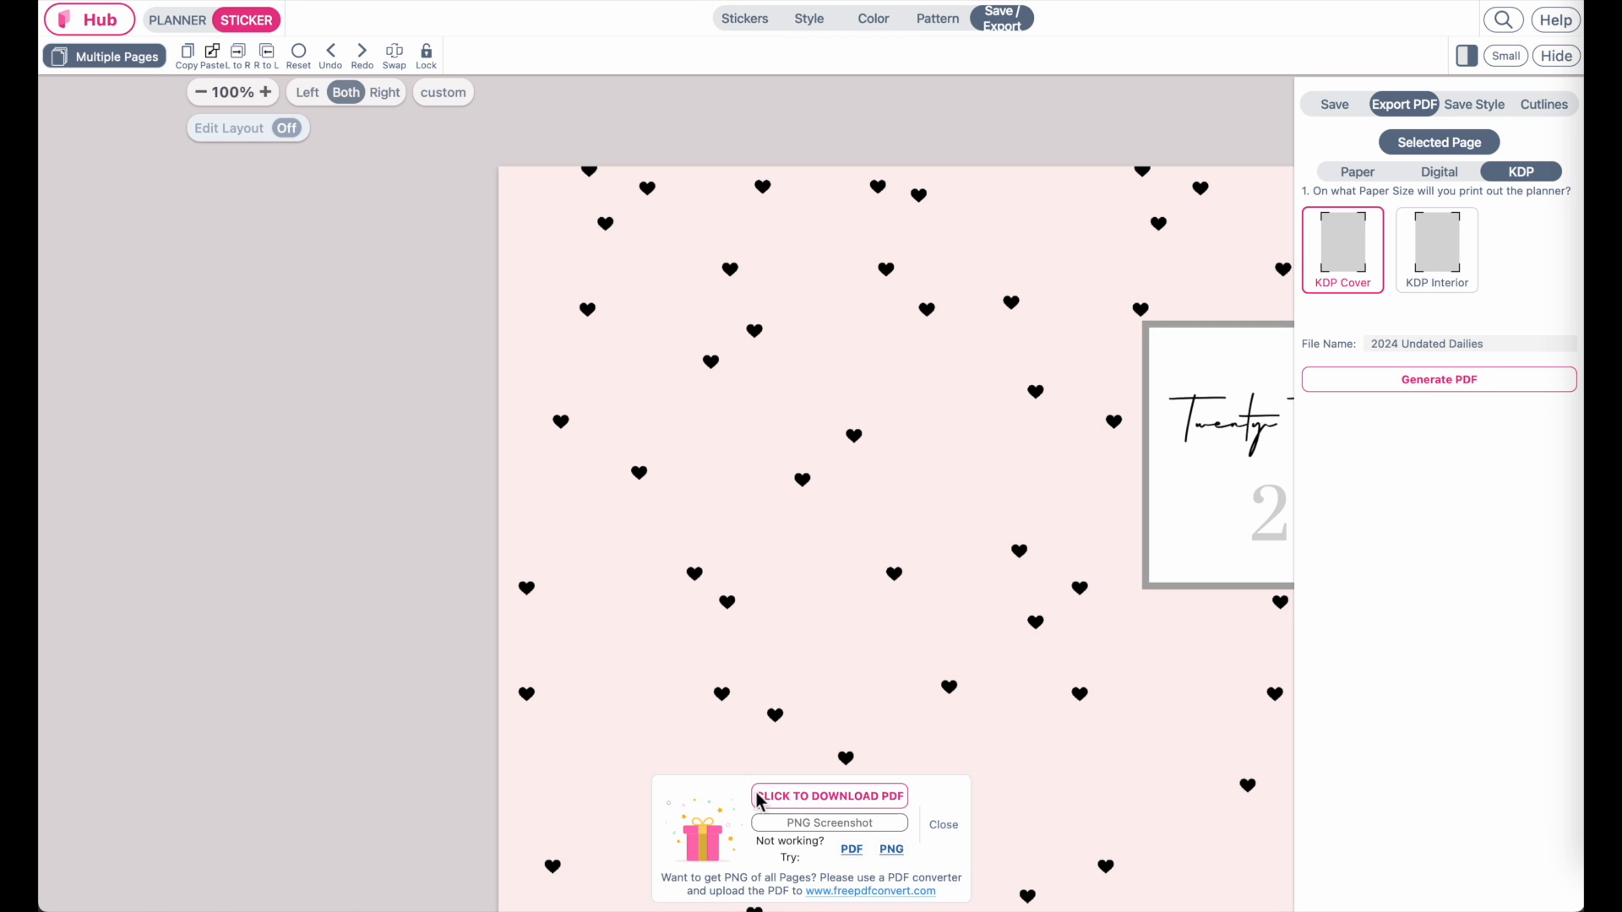
left_click(828, 799)
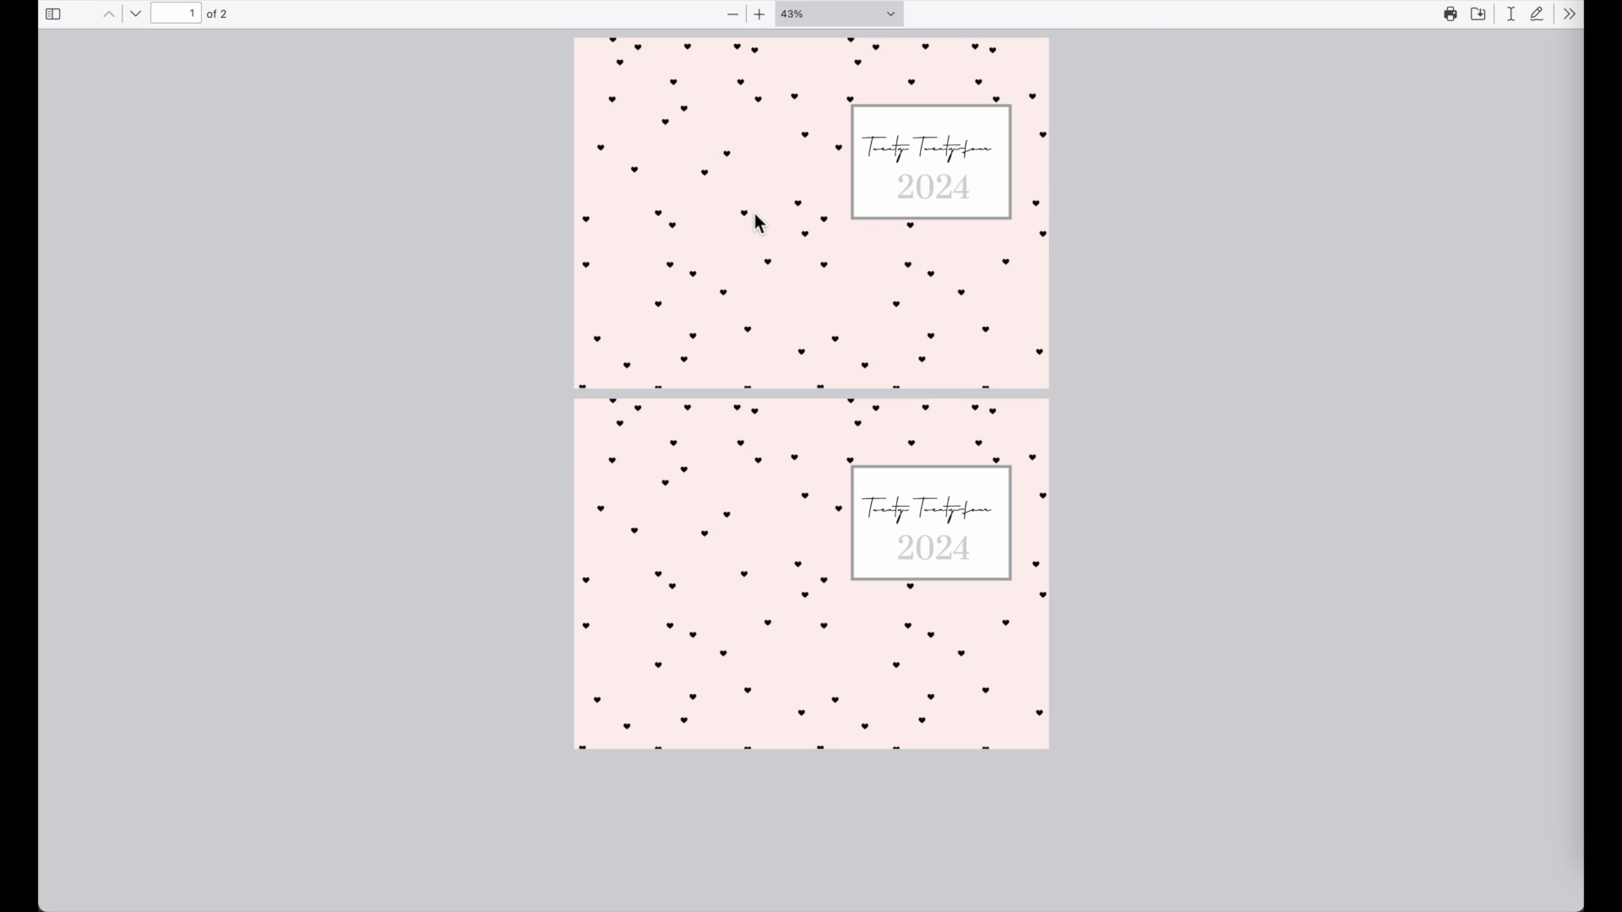
Examine both pages of the exported cover PDF at a larger view.
scroll(755, 213, "up", 4)
scroll(757, 688, "up", 2)
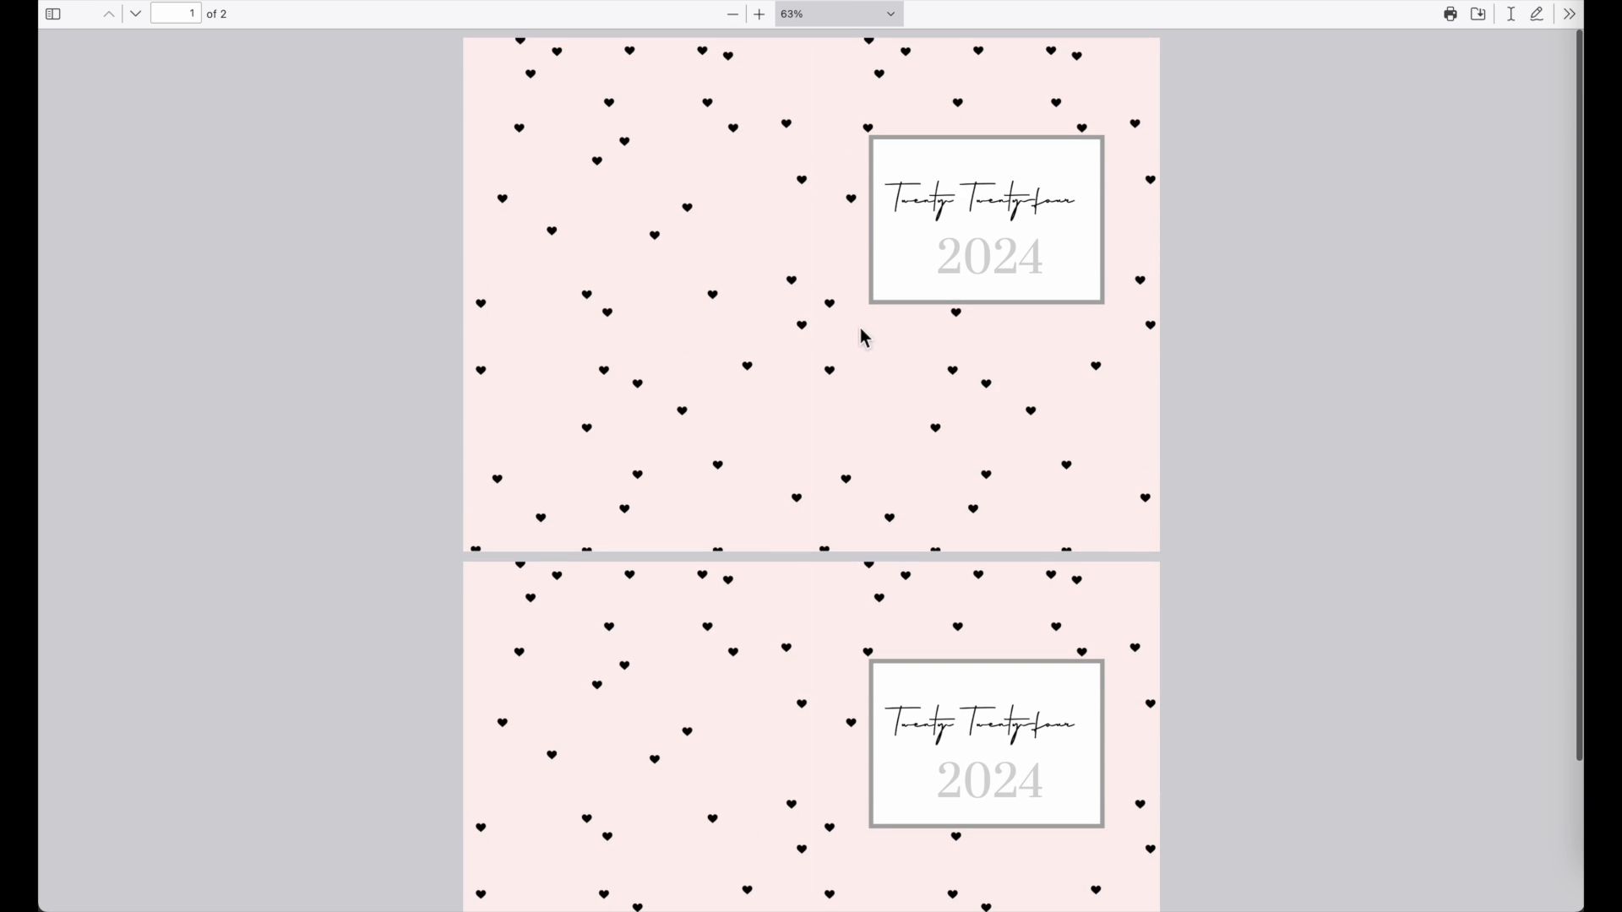
scroll(829, 713, "down", 3)
scroll(843, 507, "up", 3)
scroll(879, 545, "down", 3)
scroll(844, 559, "up", 1)
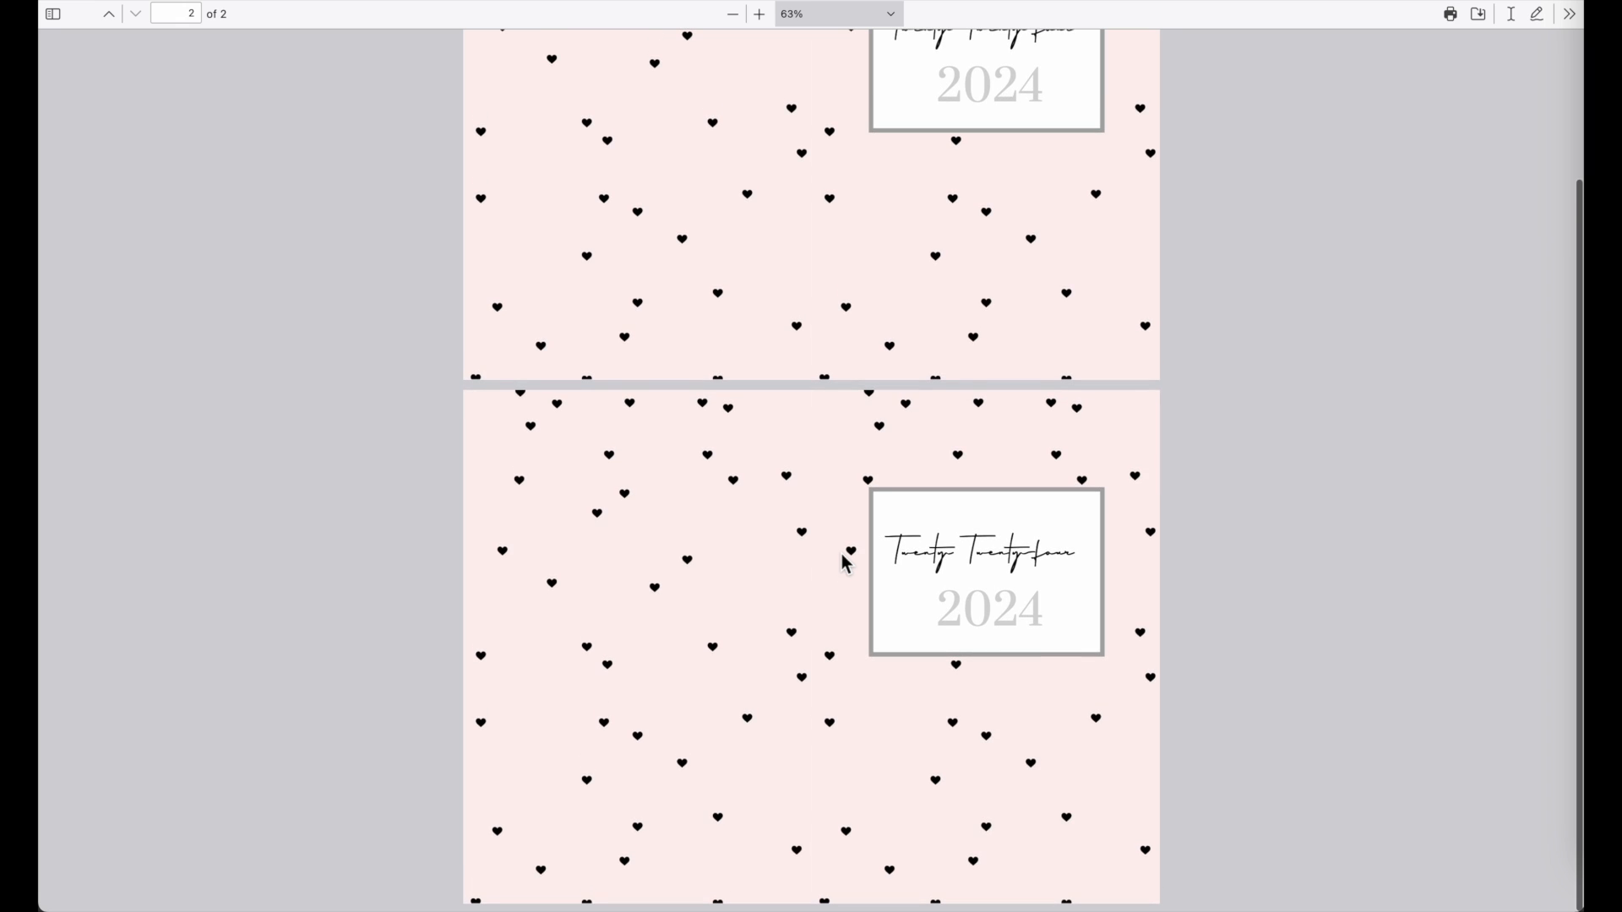
scroll(840, 561, "up", 8)
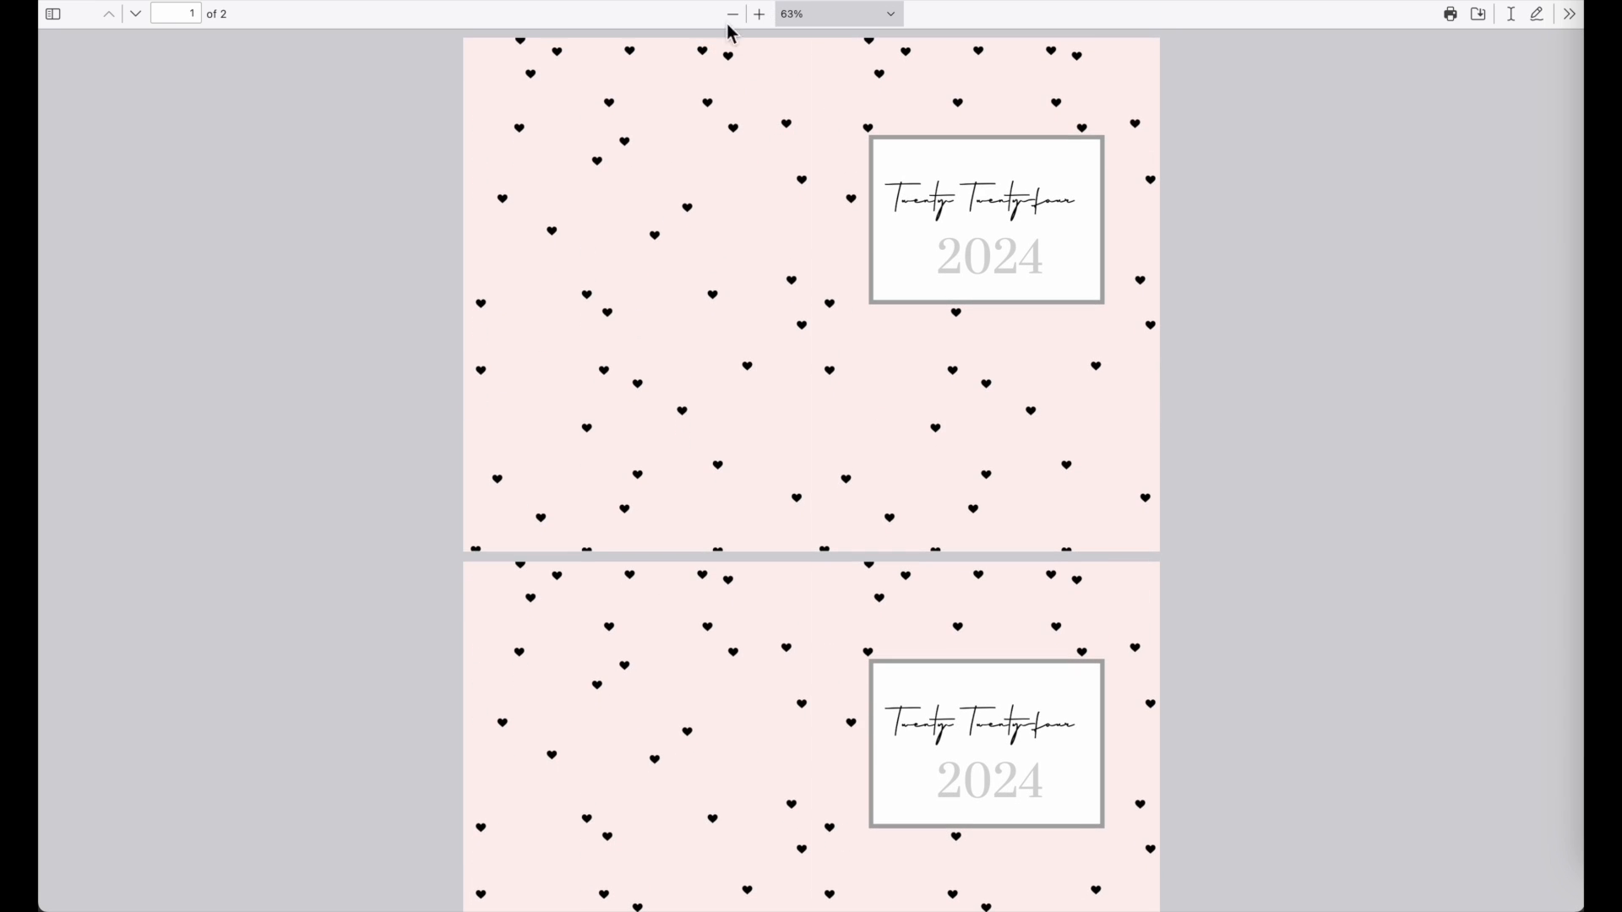
Save the exported PDF in Downloads as "cover kdp testing".
left_click(1479, 14)
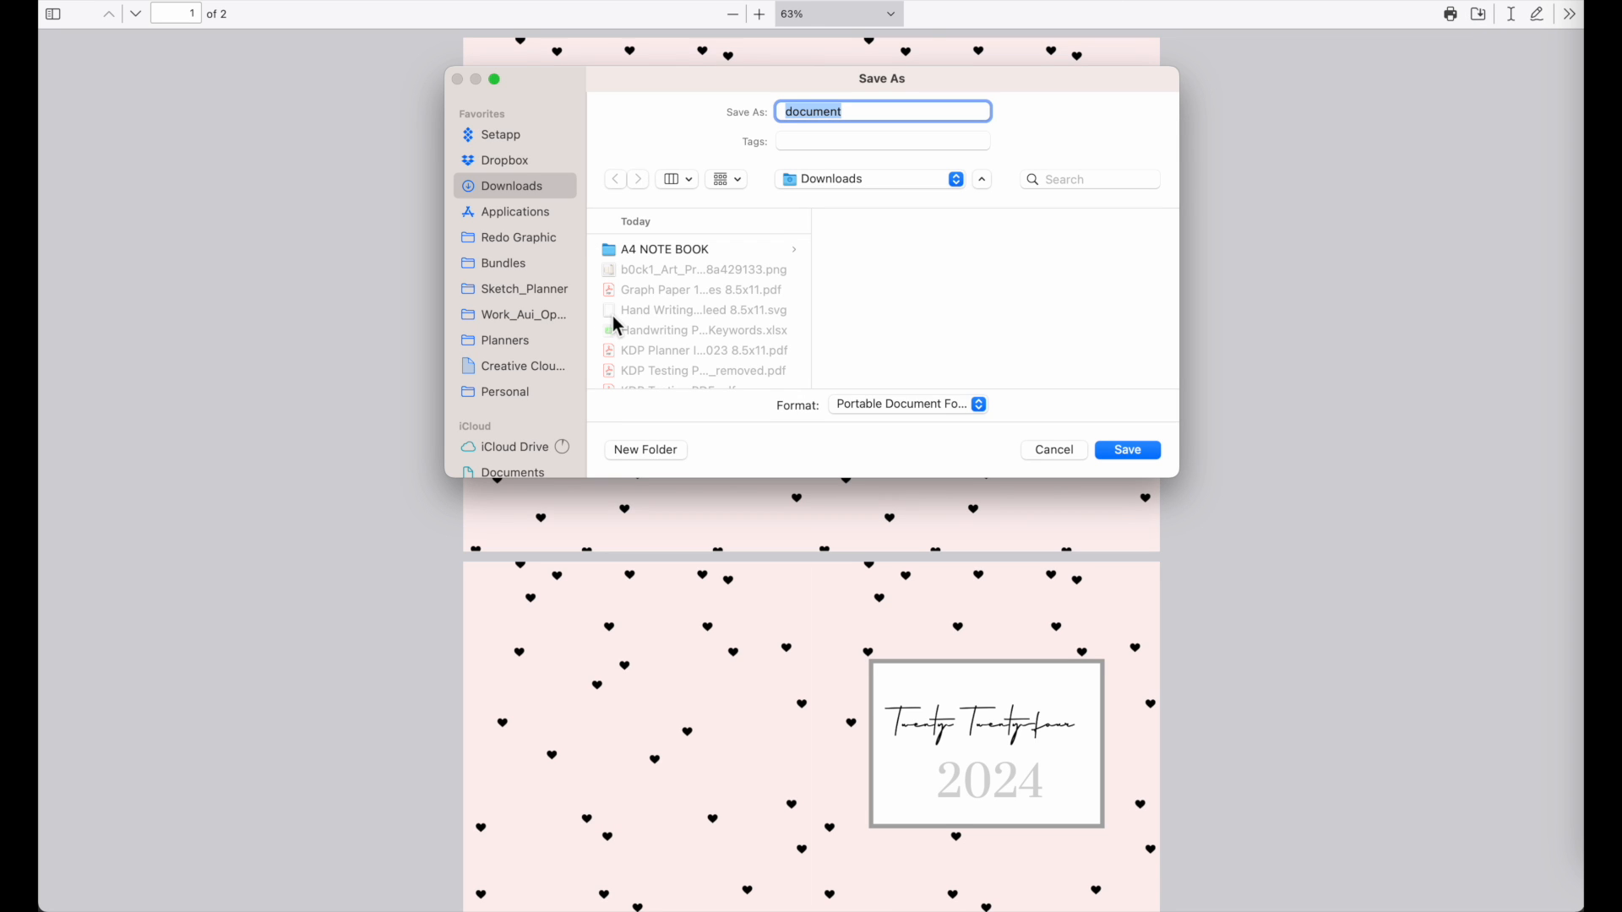
type("c")
type("over kdp testing")
key("Return")
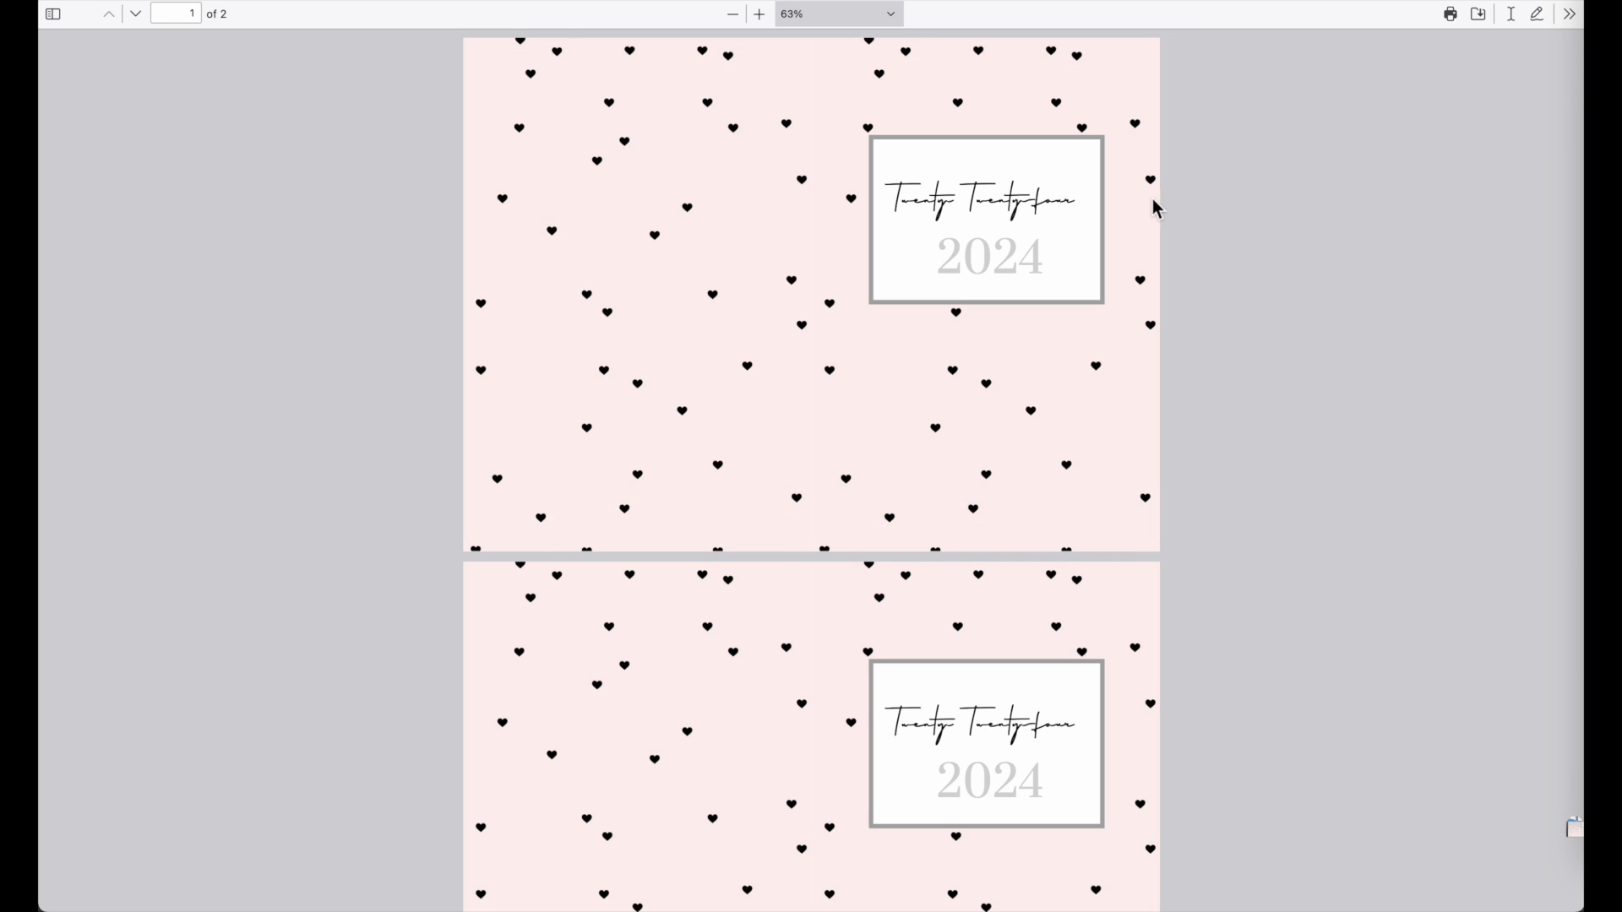
Preview cover kdp testing.pdf and the neighbouring files in the Downloads folder.
left_click(732, 487)
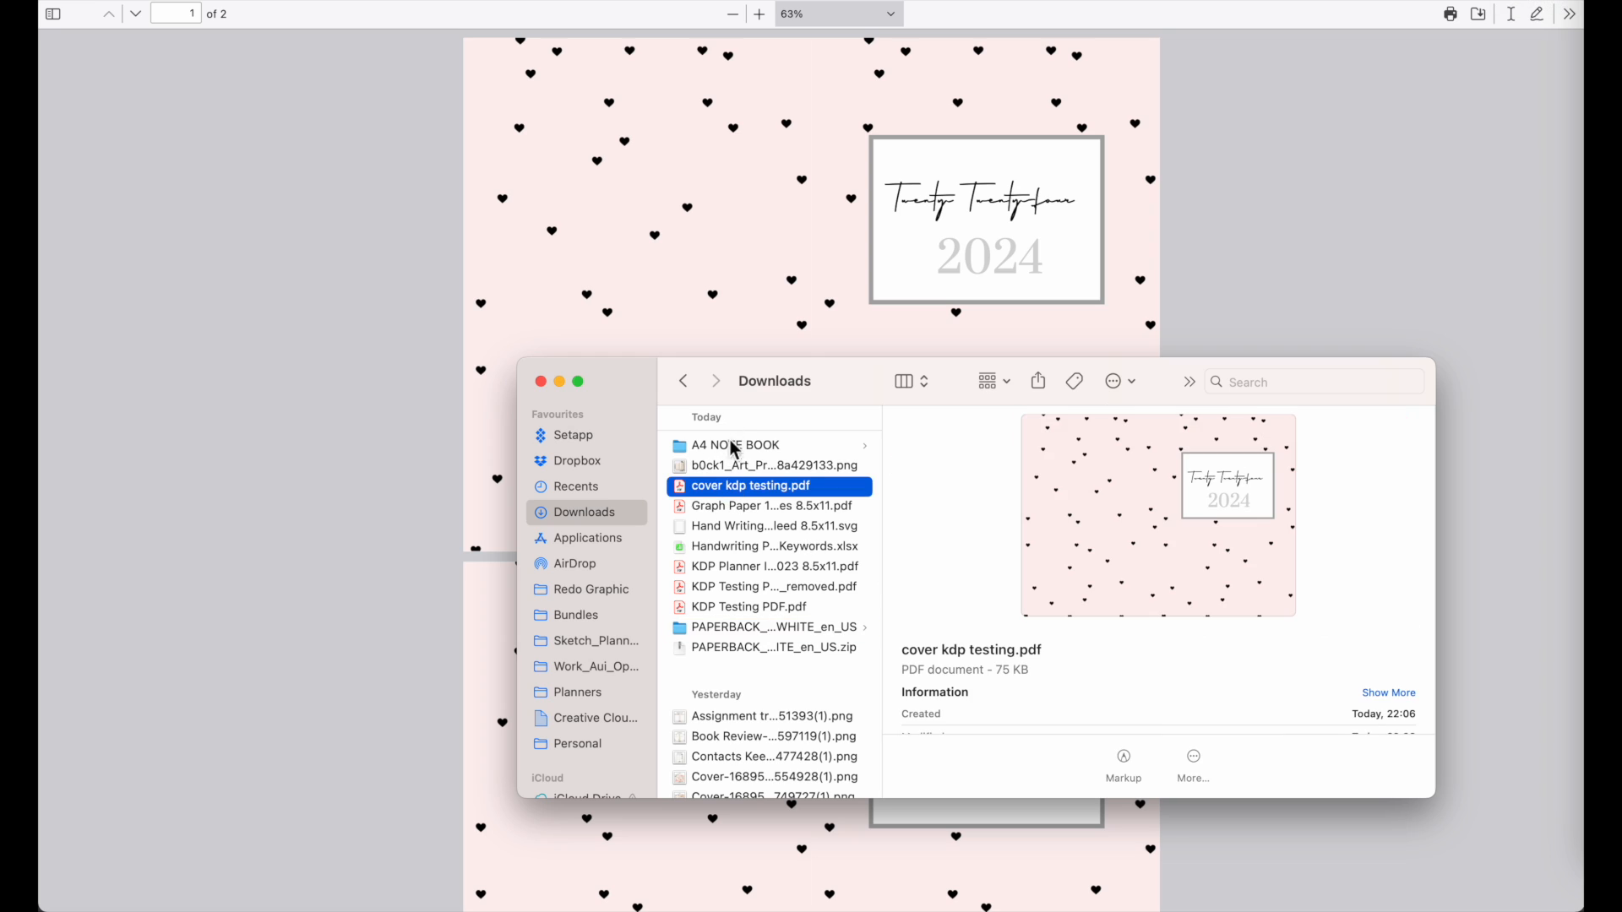
left_click(746, 627)
left_click(746, 589)
left_click(746, 510)
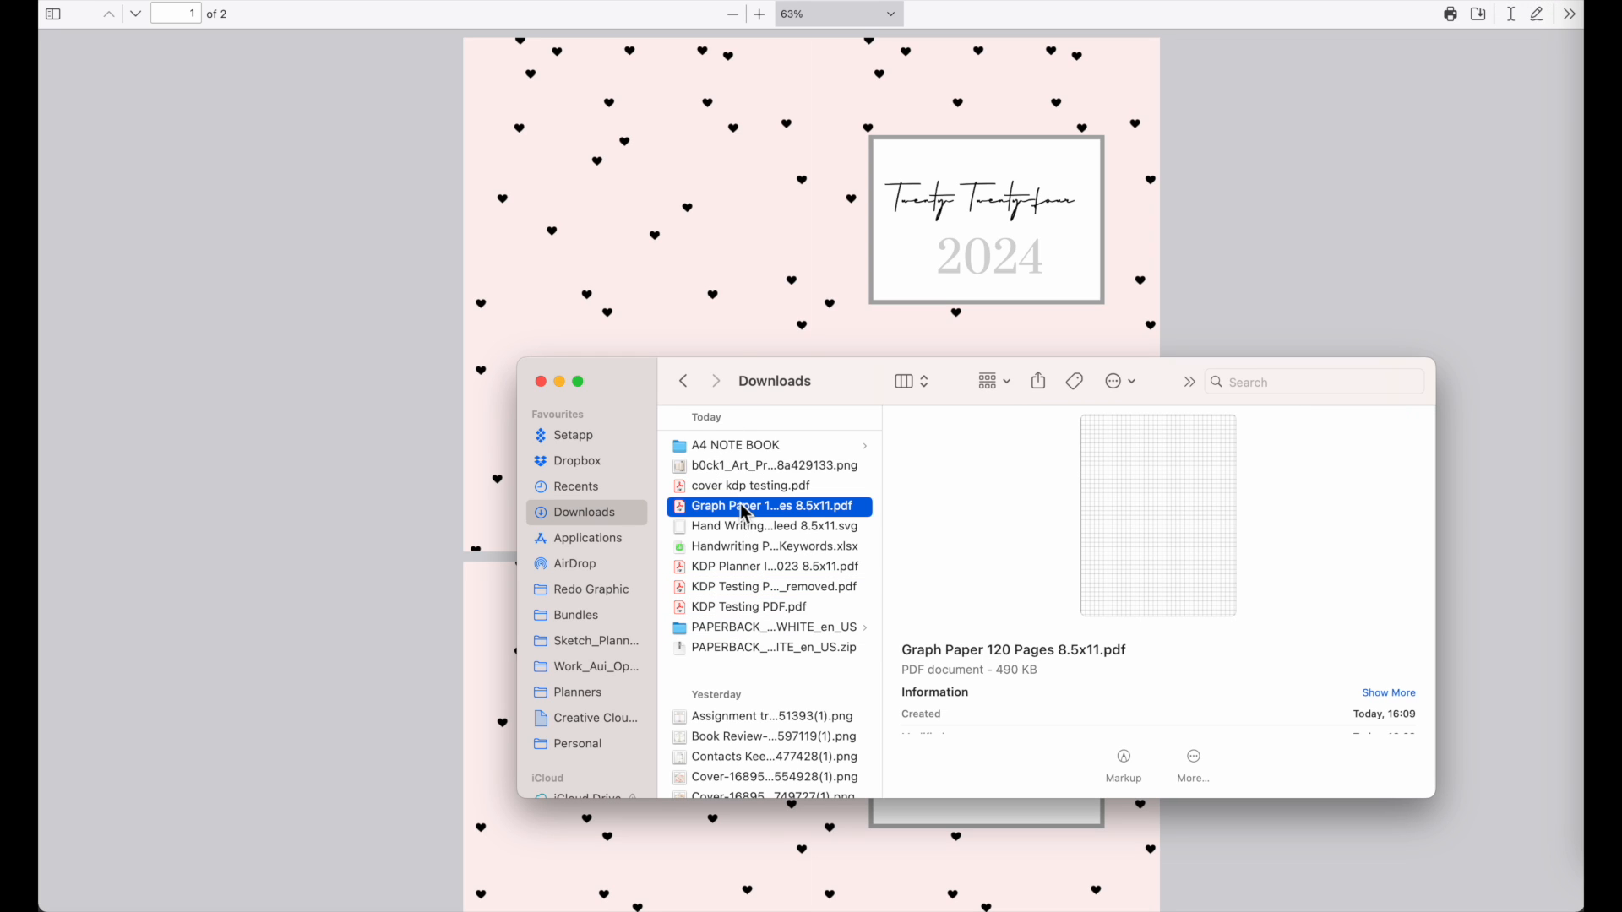
left_click(732, 531)
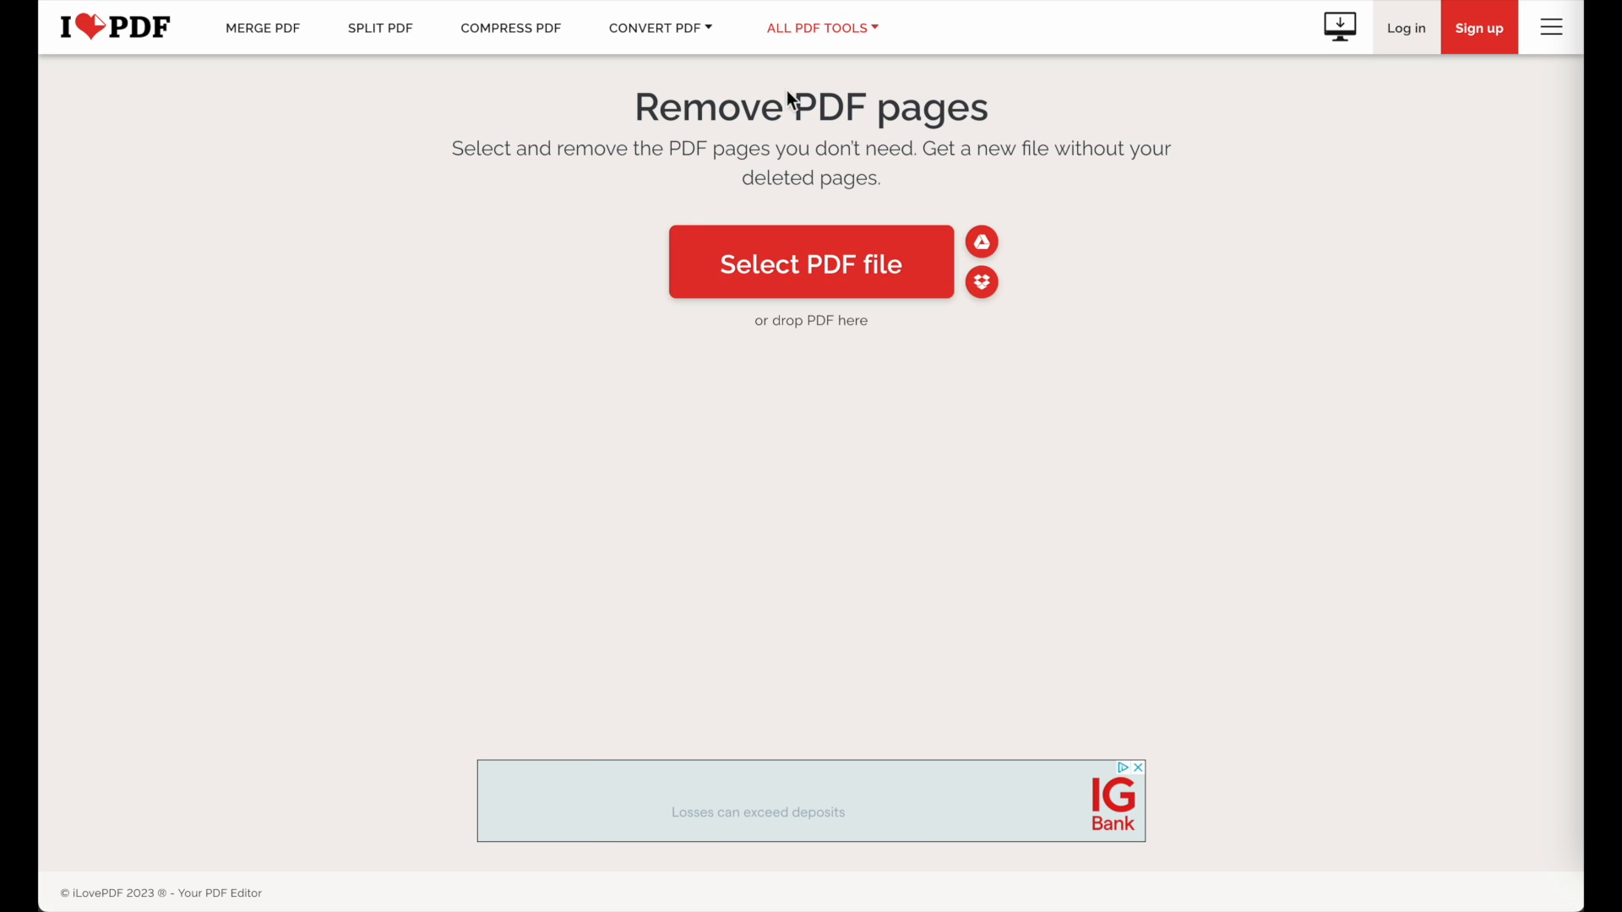
Load cover kdp testing.pdf from Downloads into the iLovePDF page removal tool.
left_click(768, 267)
left_click(668, 208)
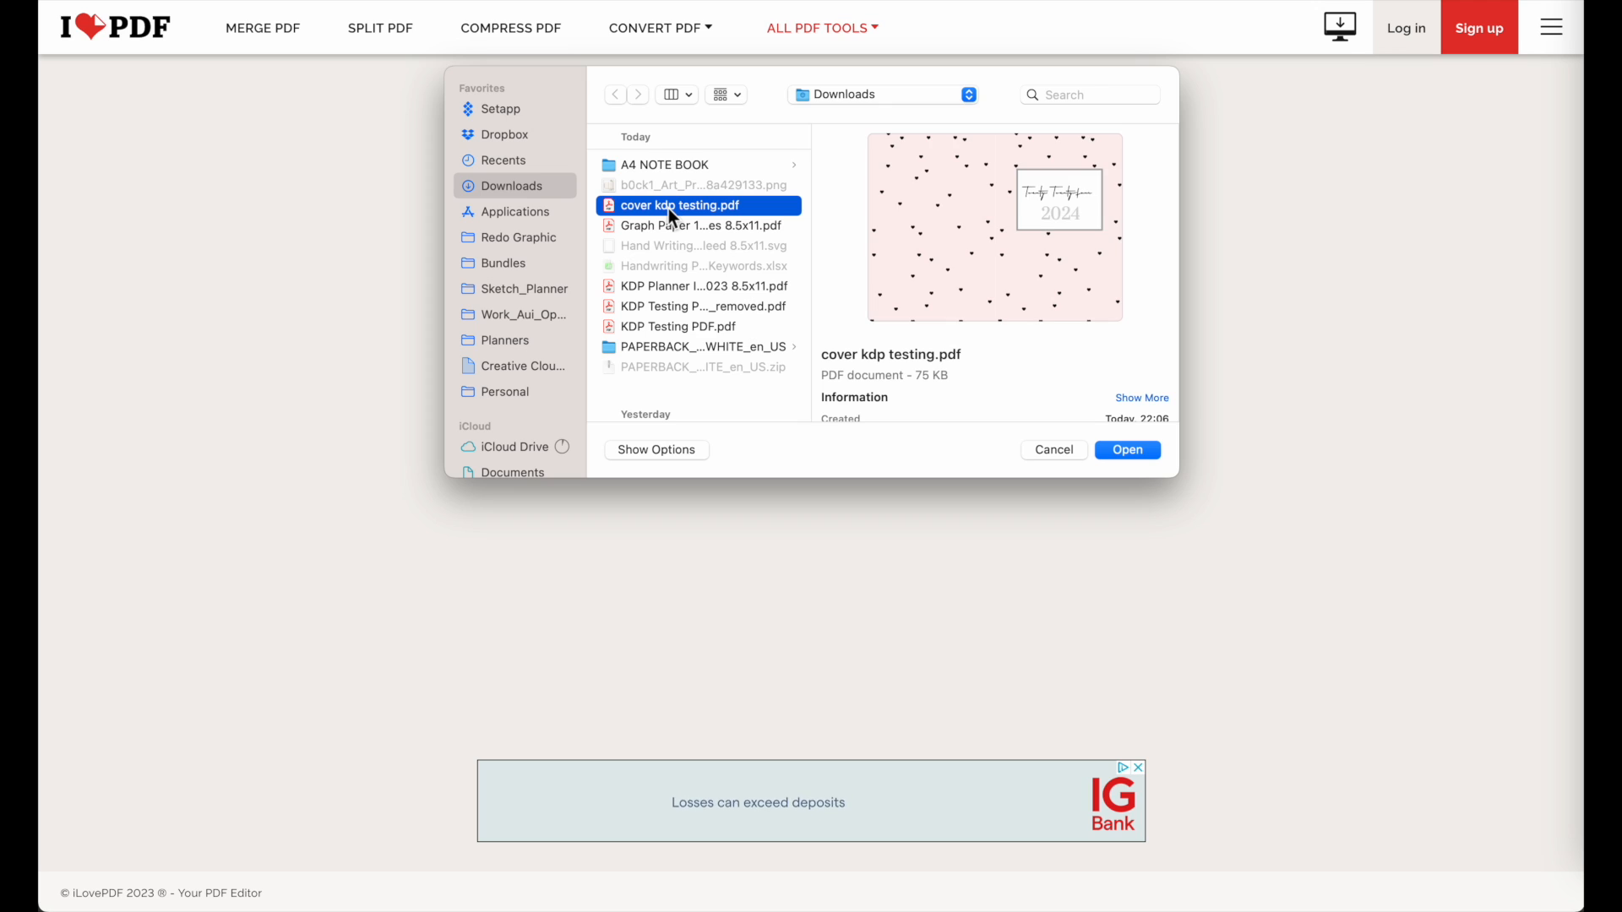
double_click(667, 208)
Remove page 2 from the cover PDF and download the resulting file.
left_click(685, 338)
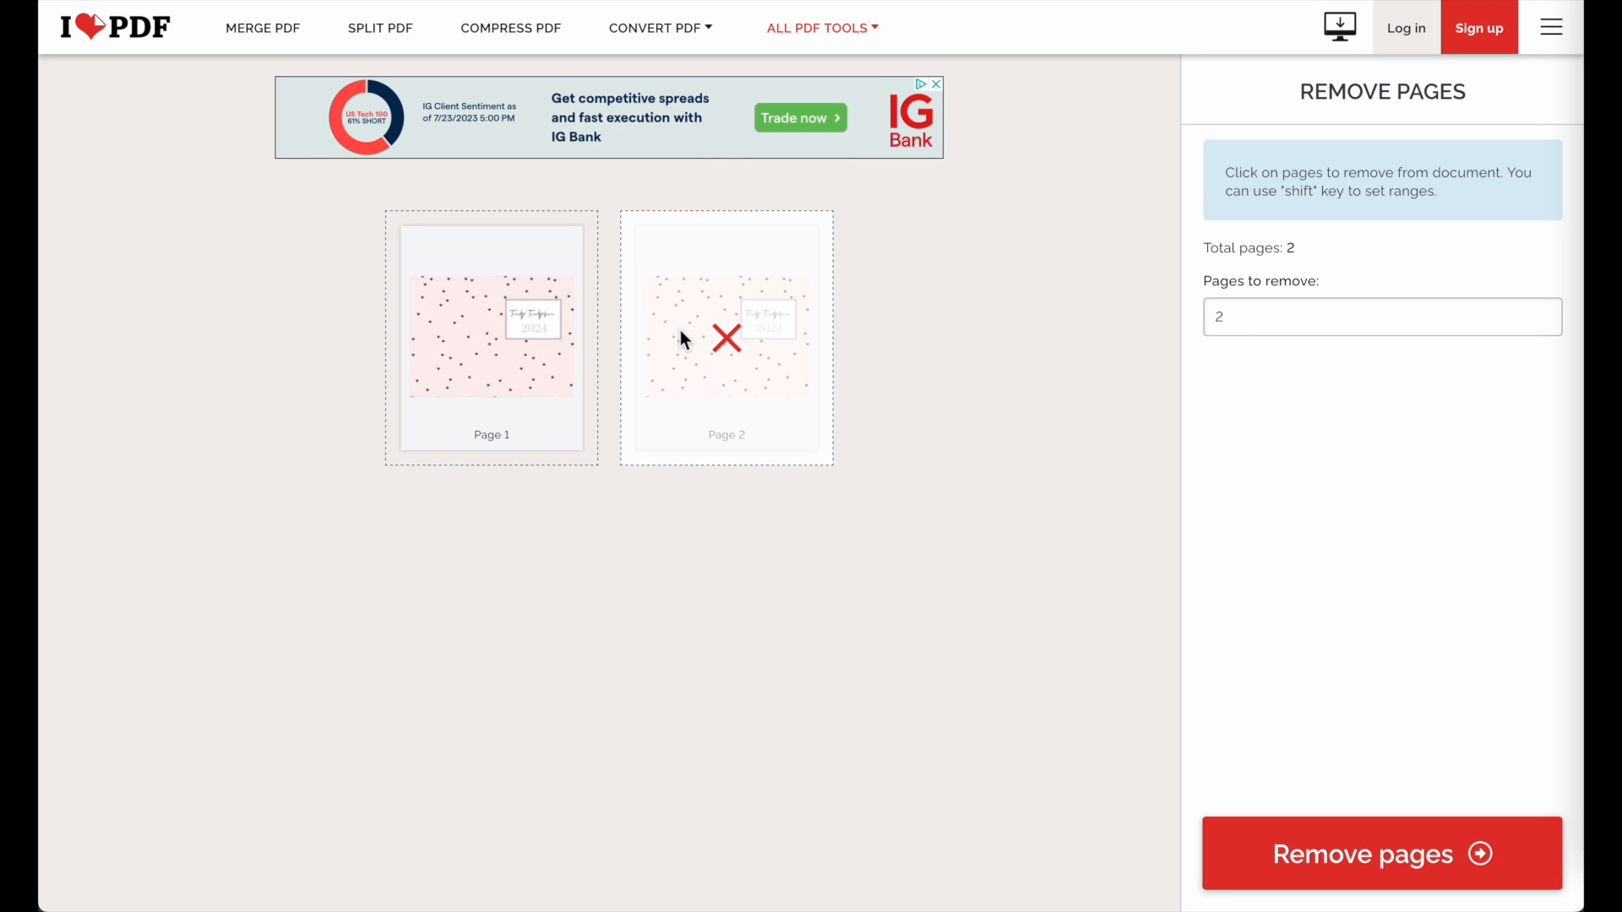
left_click(724, 342)
left_click(724, 340)
left_click(1432, 869)
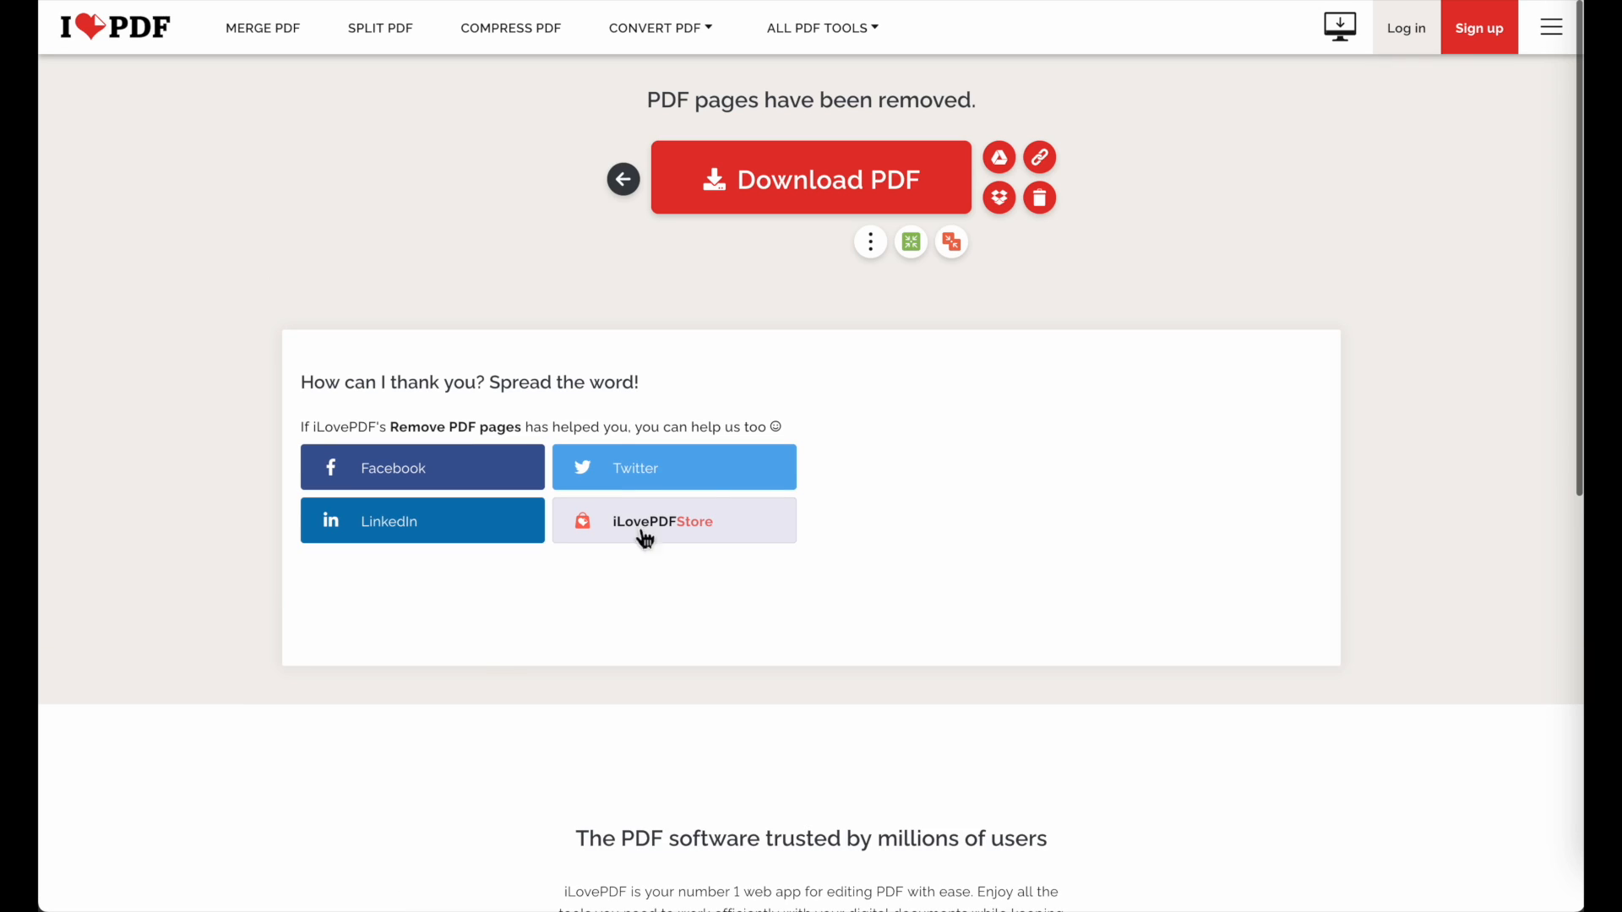
left_click(786, 203)
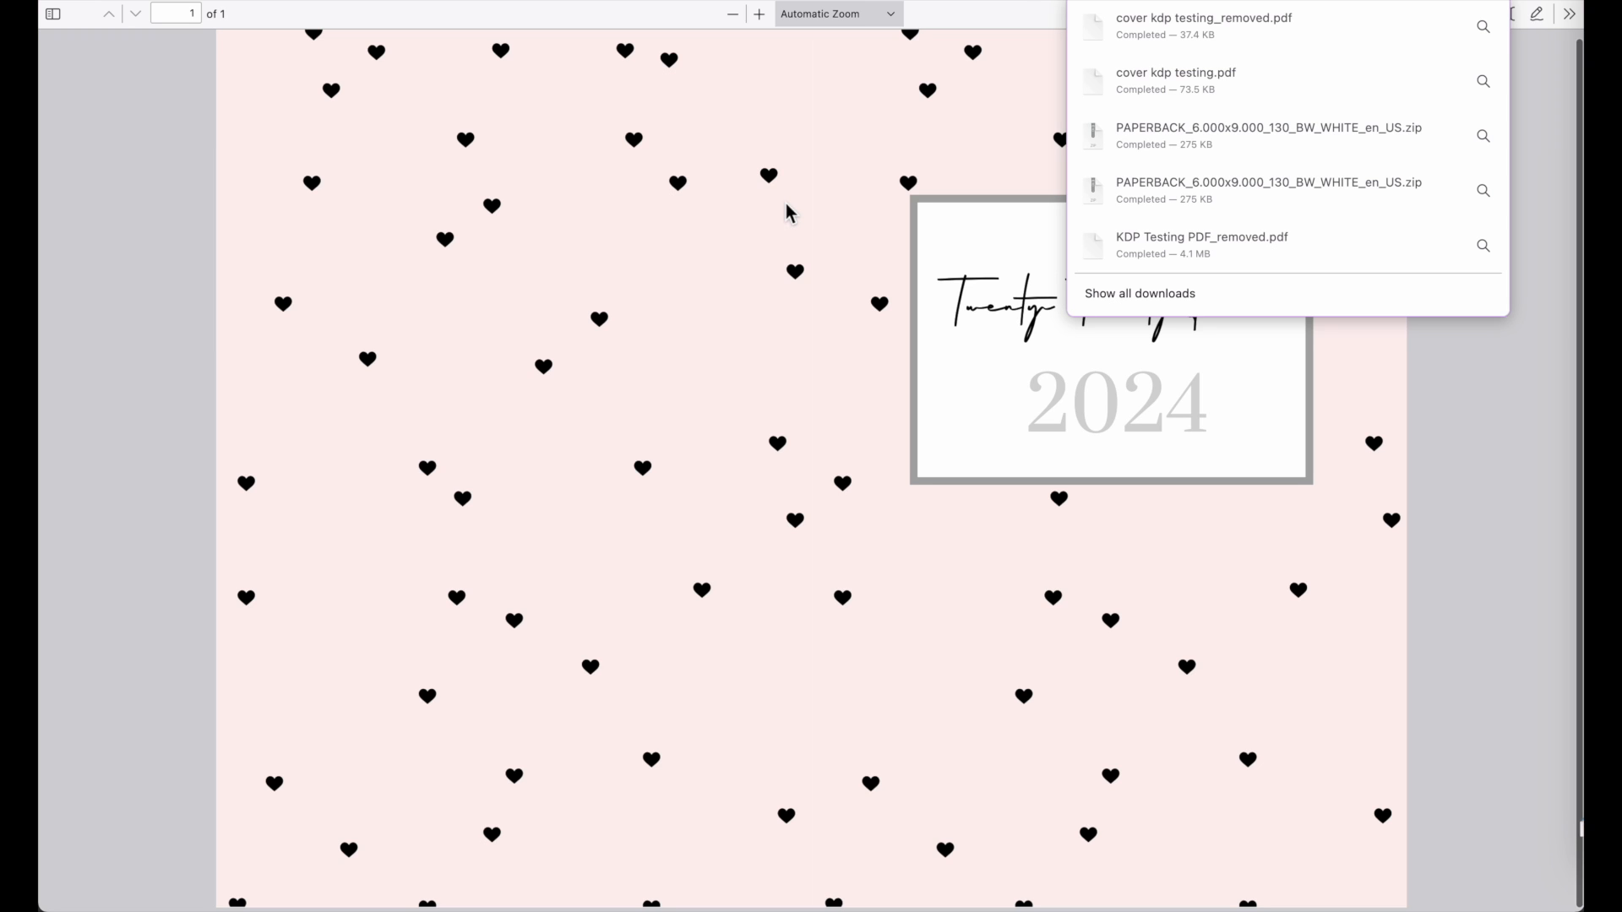
scroll(594, 550, "down", 1)
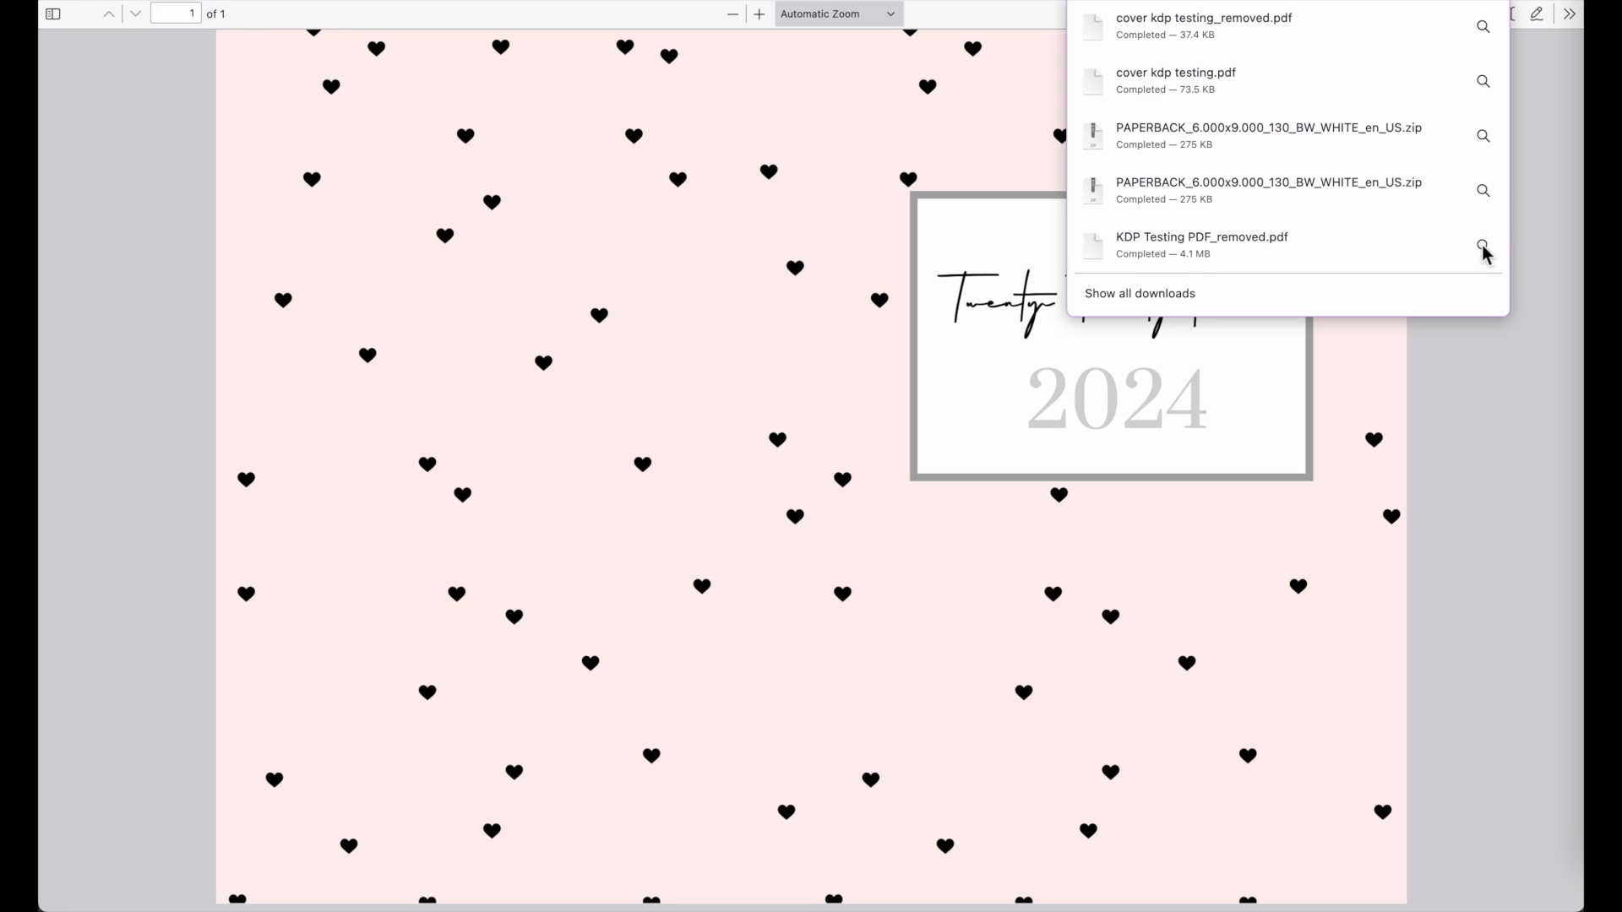
left_click(1546, 115)
left_click(1478, 14)
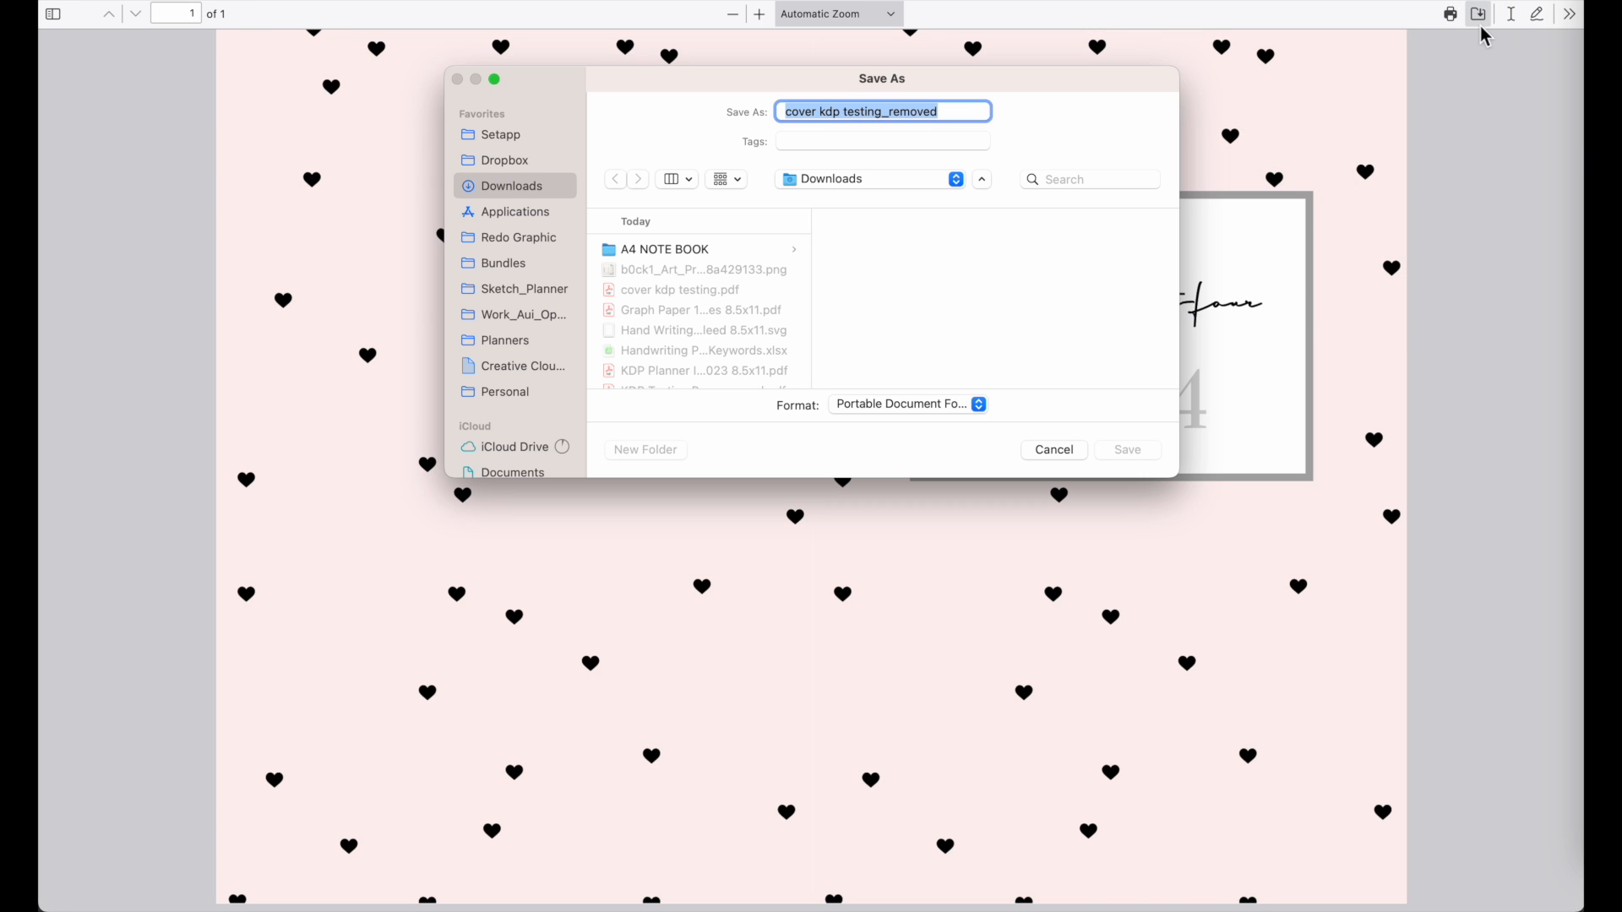
left_click(698, 290)
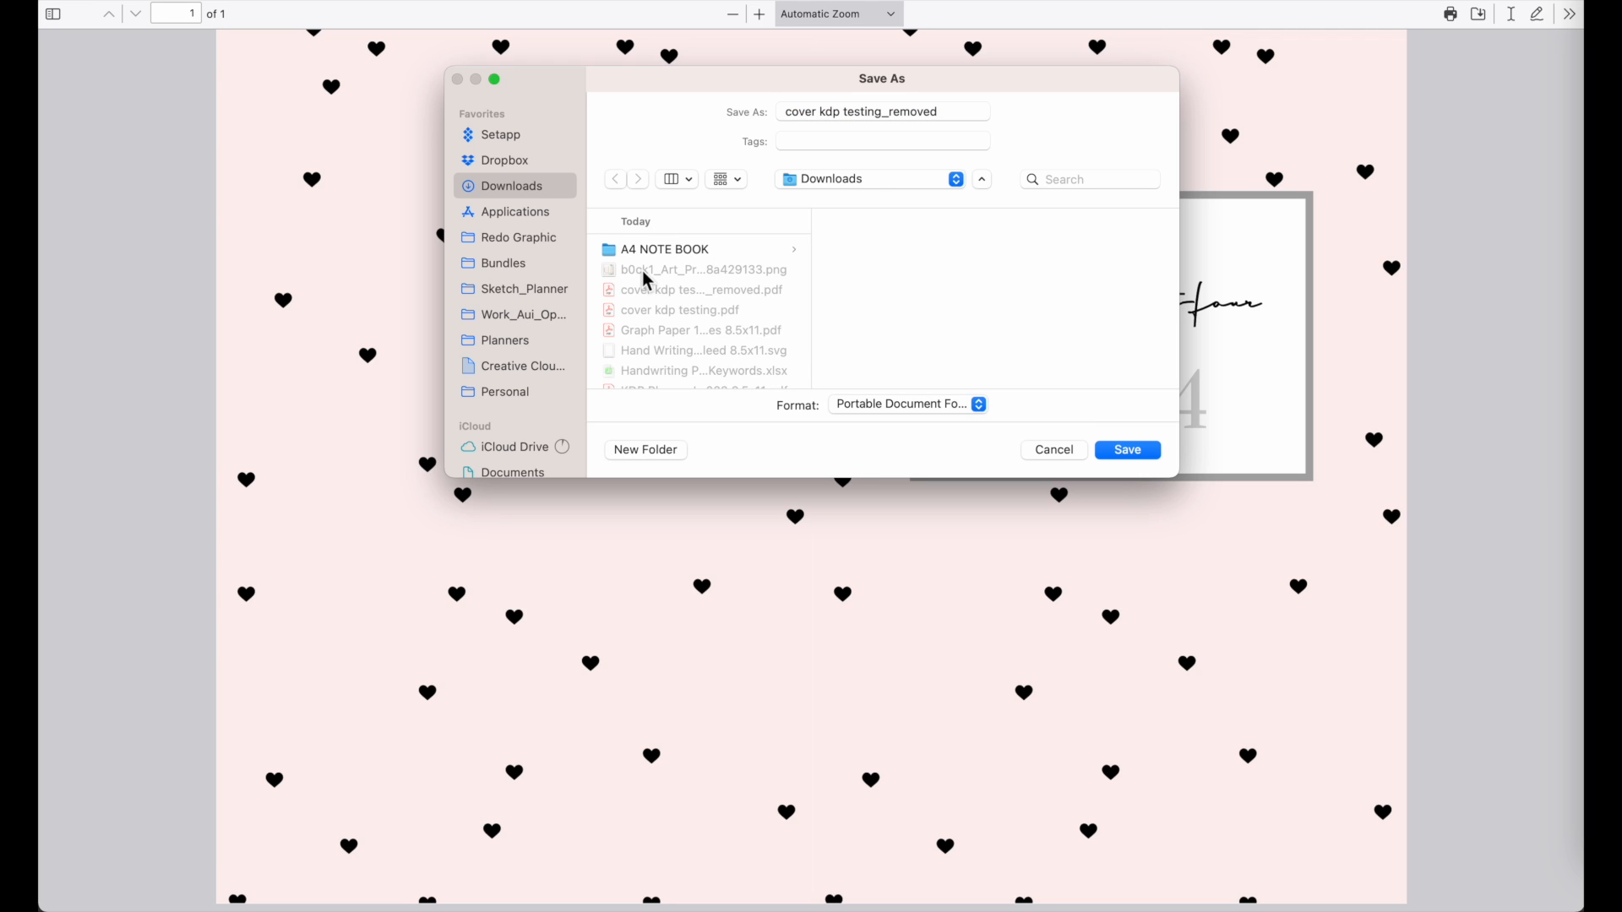
left_click(1054, 450)
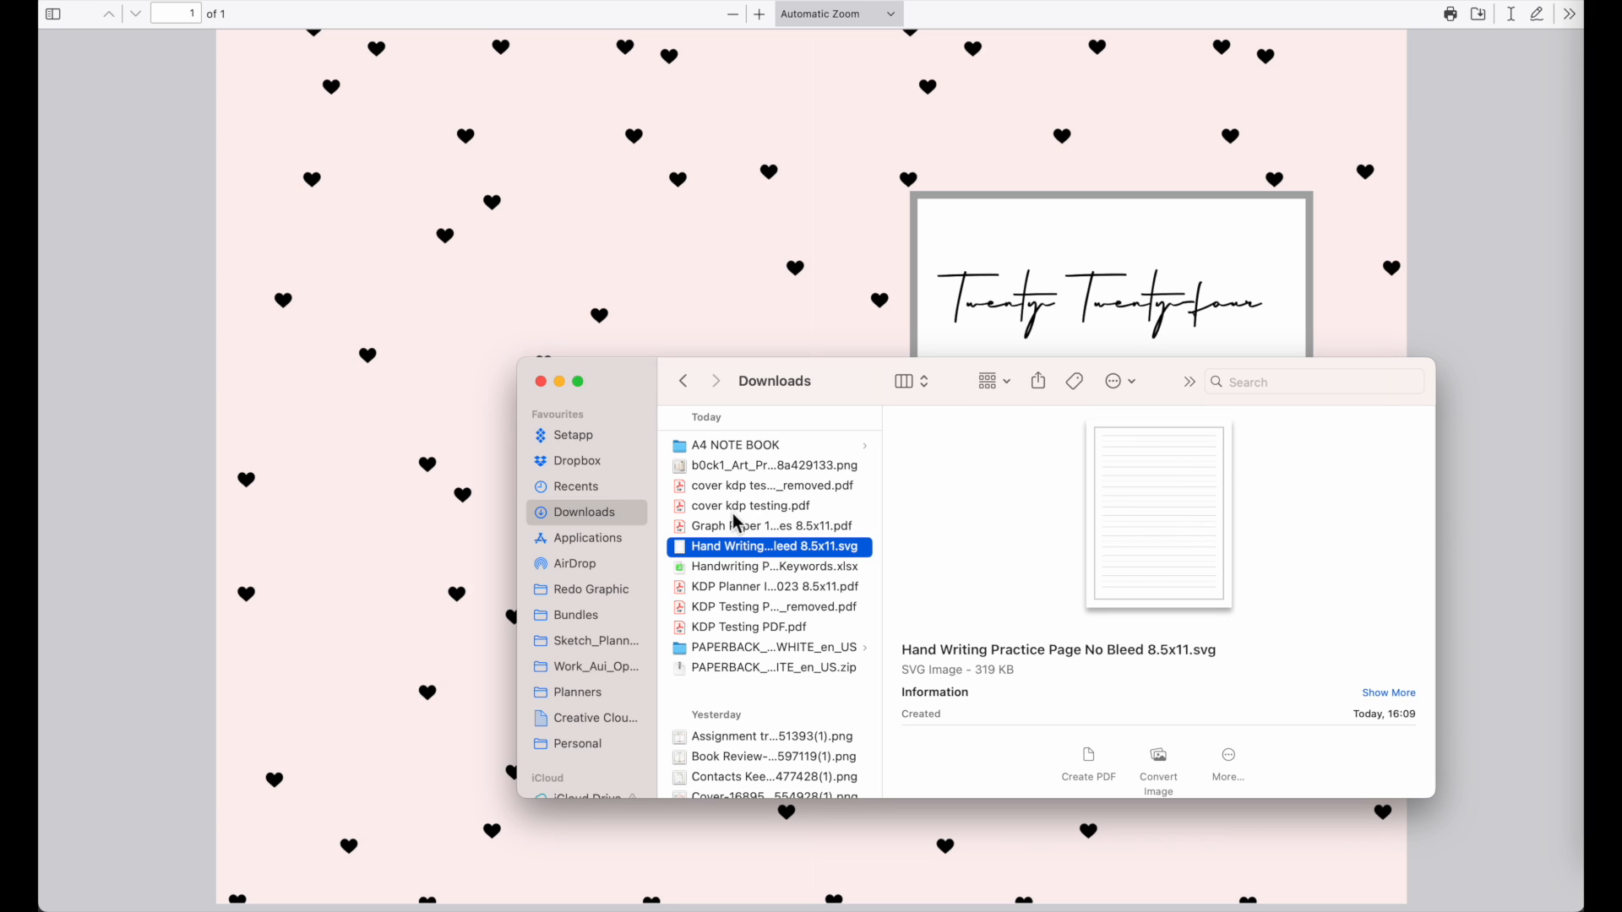
Preview cover kdp testing_removed.pdf in the Downloads folder.
left_click(741, 469)
left_click(744, 487)
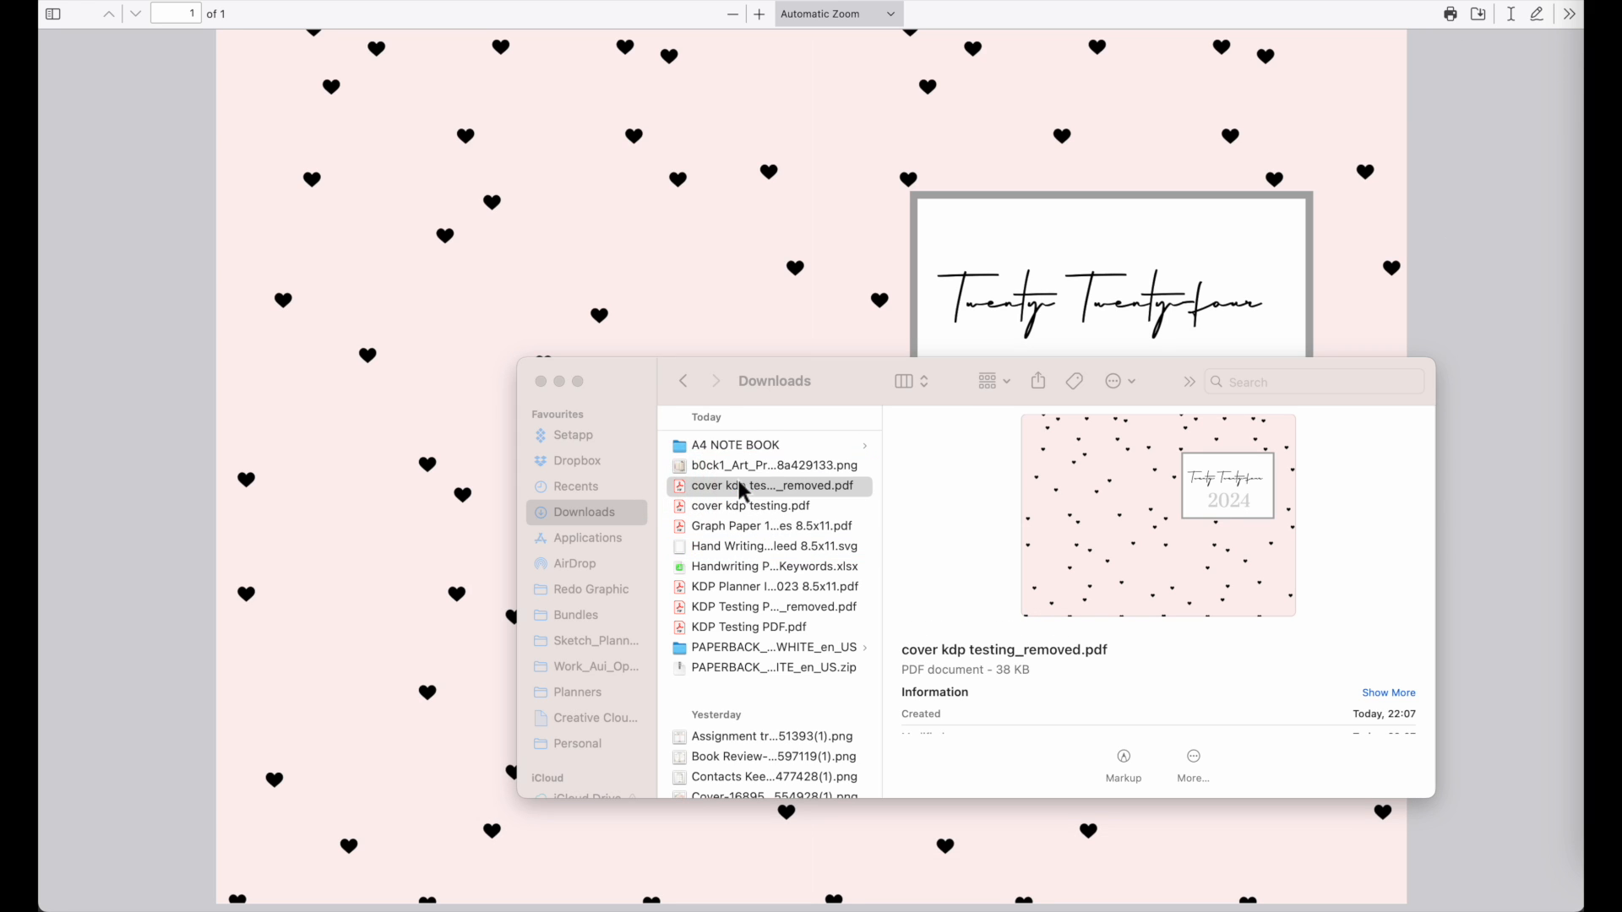
Browse the YouTube search results for "how to kdp amazon" to find tutorials on publishing with KDP.
scroll(732, 474, "down", 5)
scroll(731, 472, "up", 2)
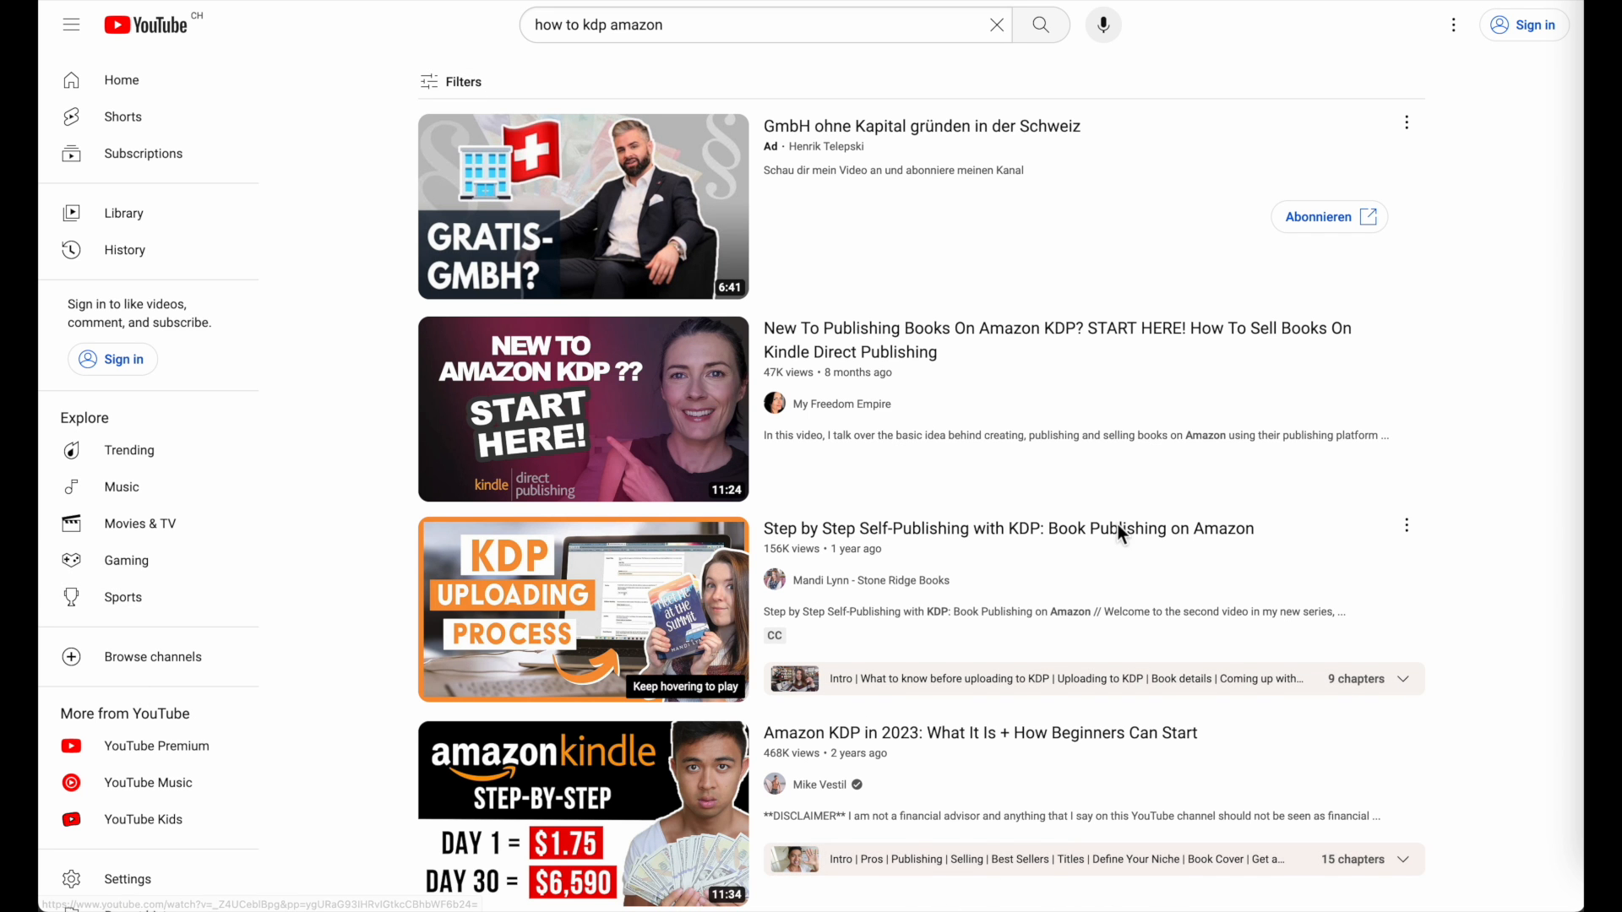
scroll(1119, 528, "down", 5)
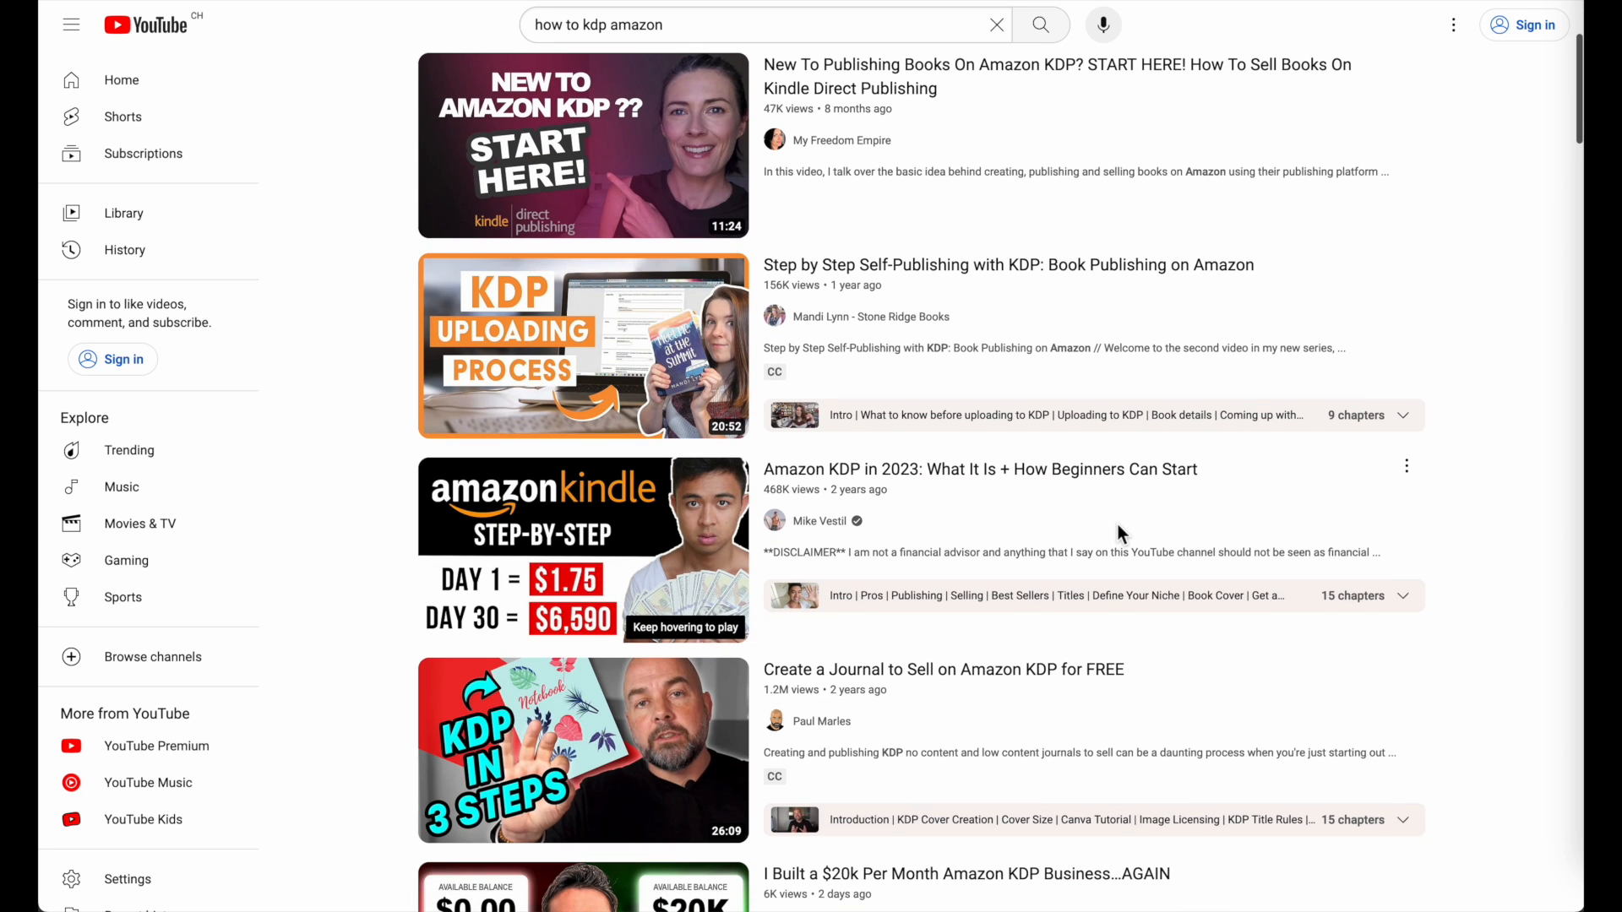
scroll(1121, 531, "up", 2)
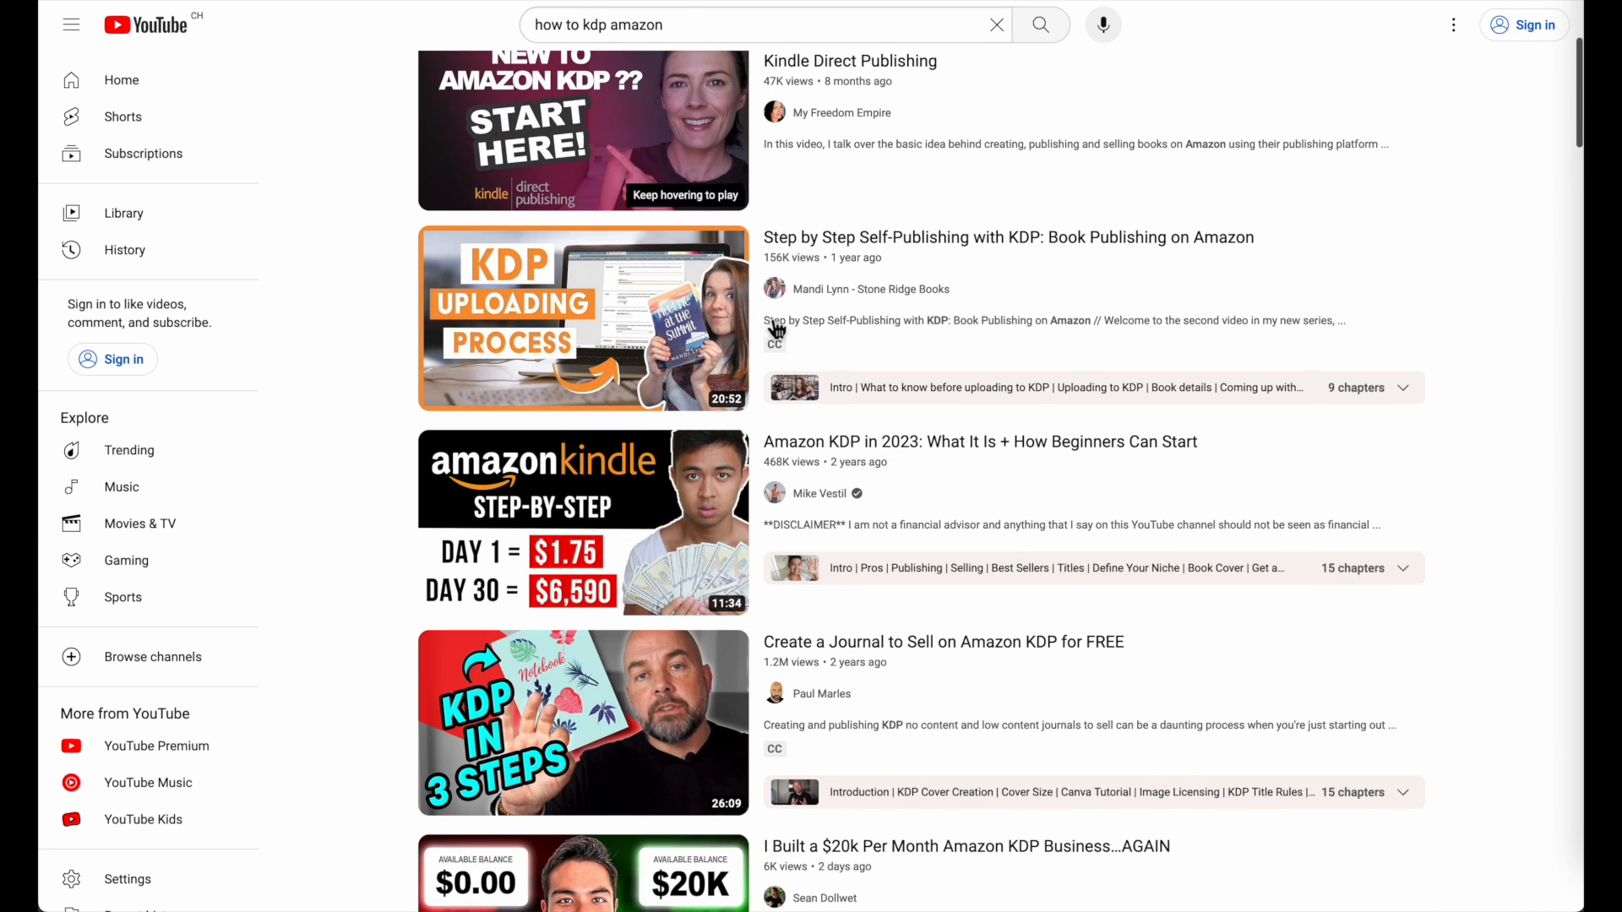
scroll(754, 547, "down", 5)
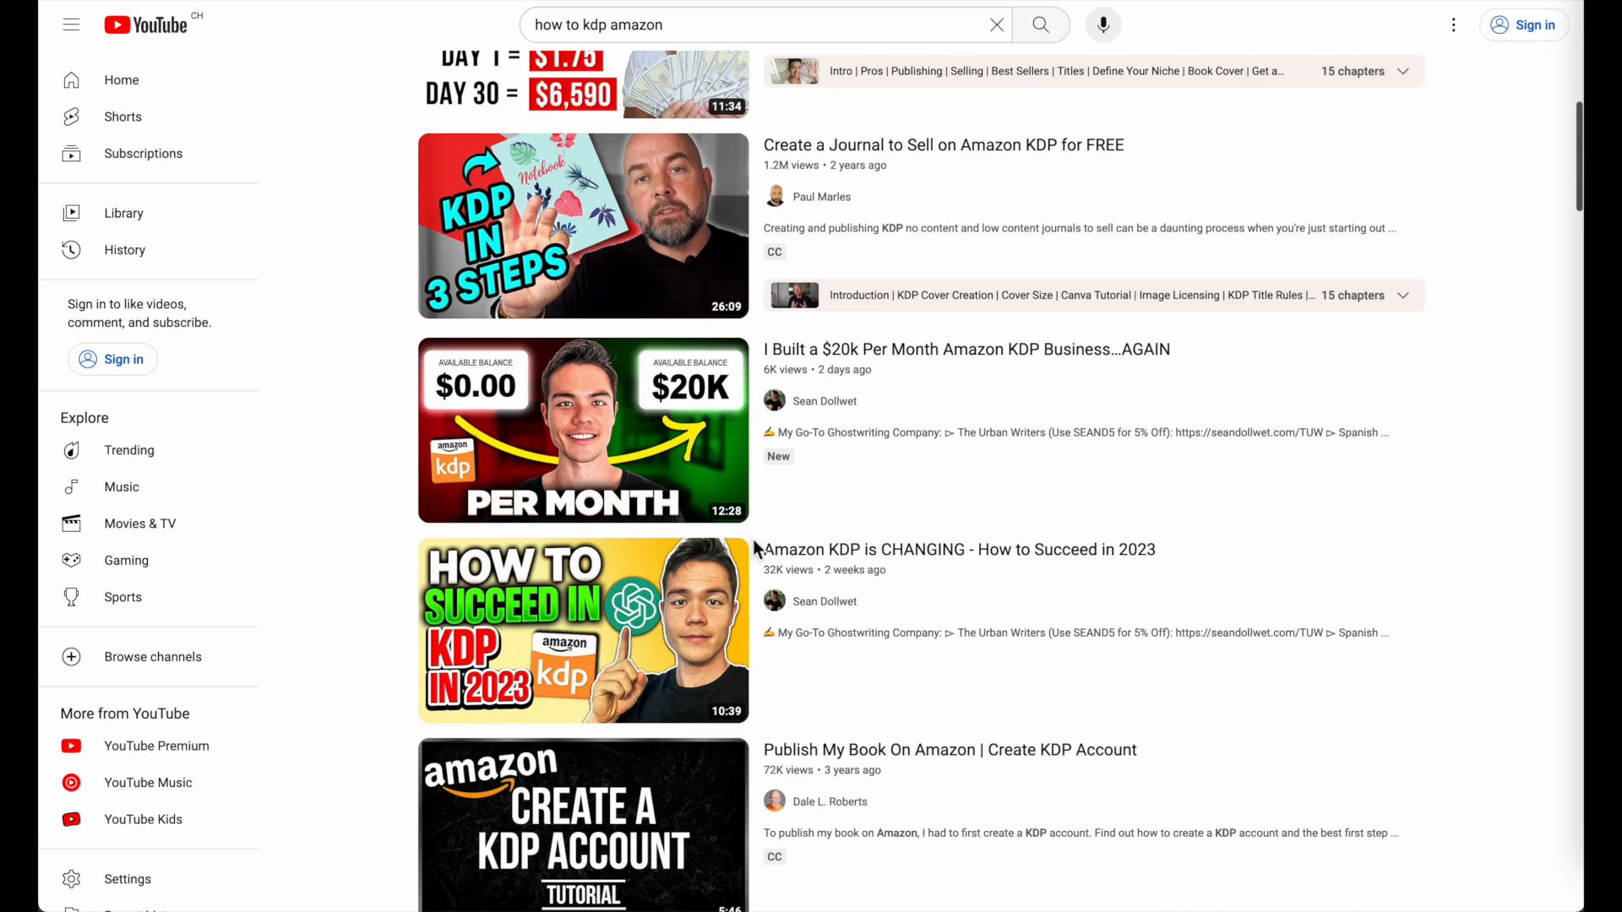
scroll(897, 583, "up", 8)
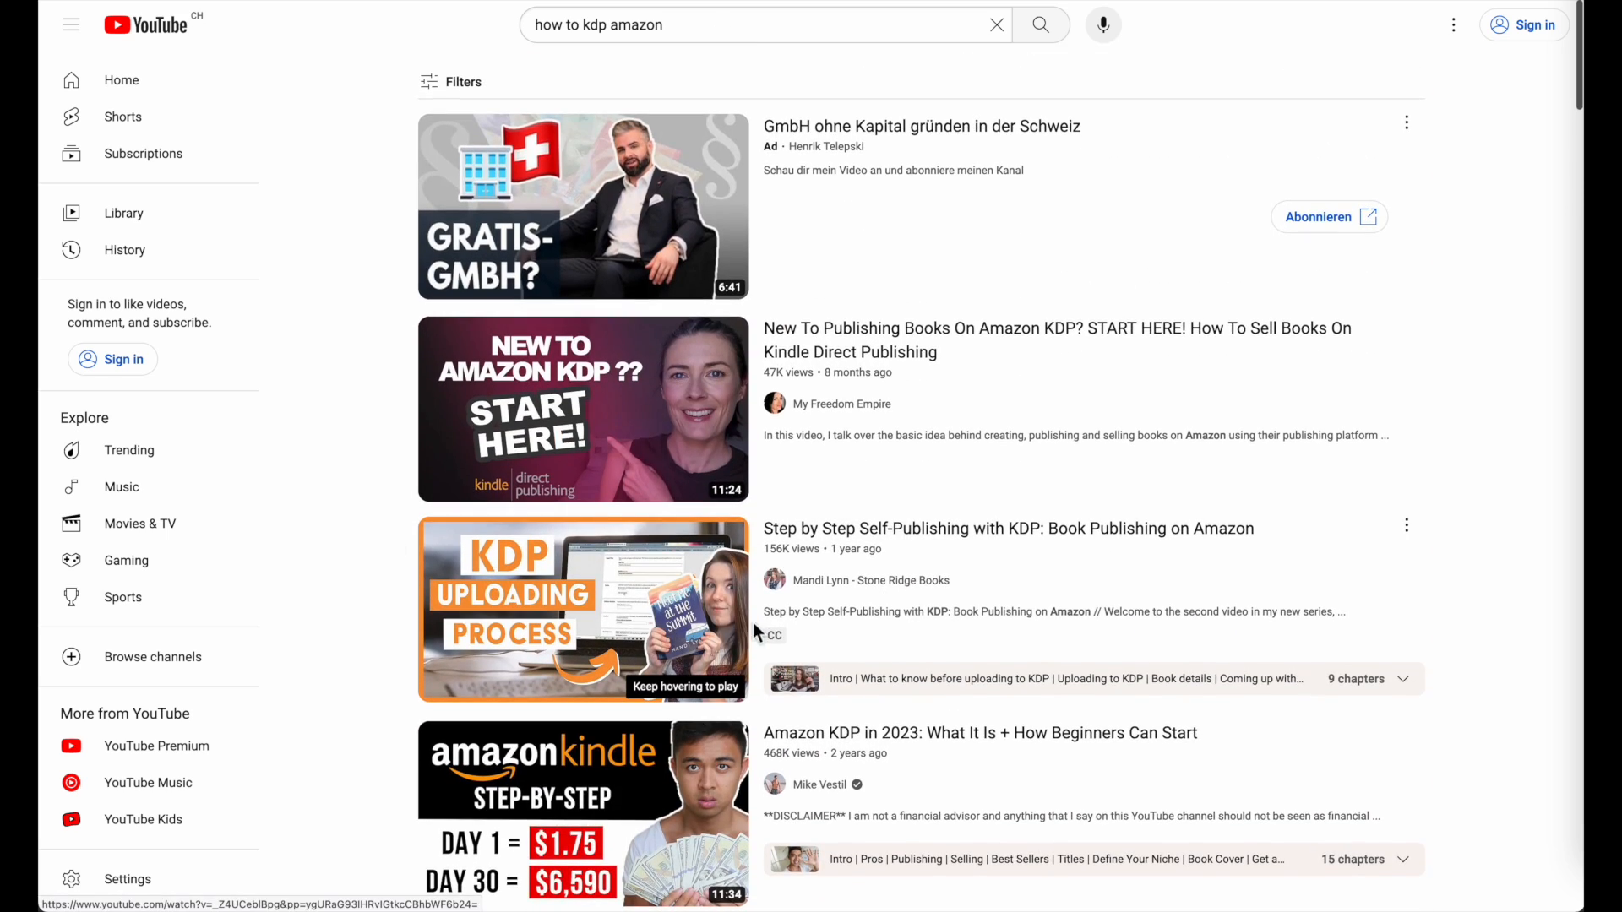